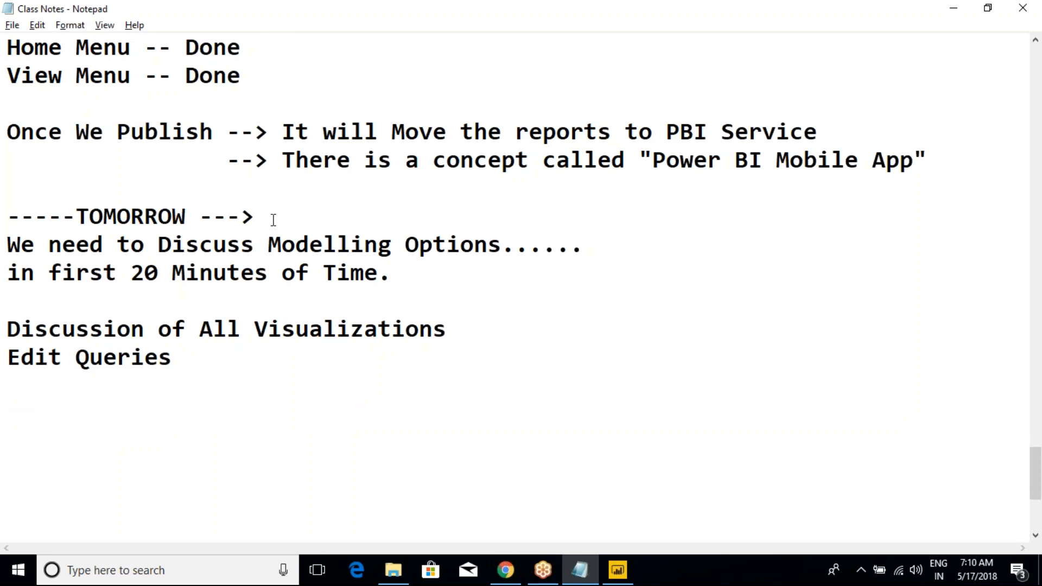
# Step: Delete the "-----TOMORROW --->" line from the class notes
pyautogui.moveTo(269, 217); pyautogui.dragTo(37, 201)
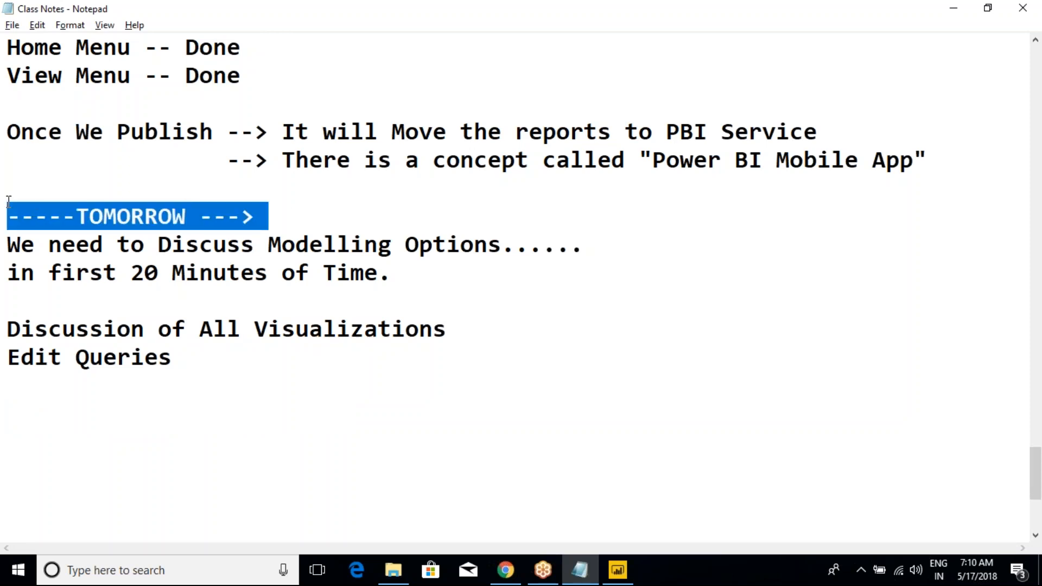
pyautogui.press('BackSpace')
# Step: Review the Day-1 notes from the start of the file, covering the Power BI introduction, Power BI Desktop and ETL operations
pyautogui.scroll(20, 328, 242)
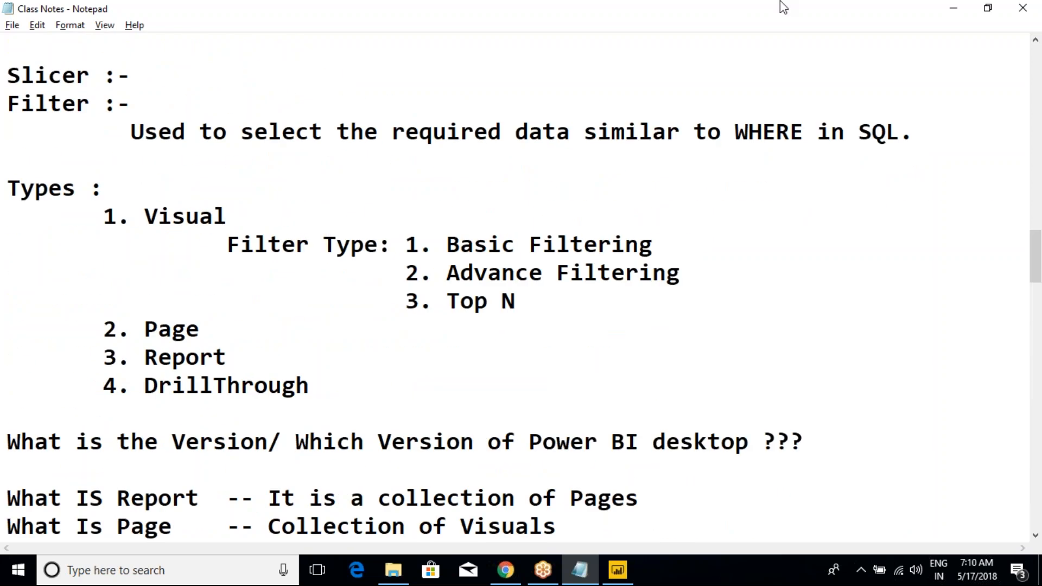
pyautogui.click(829, 12)
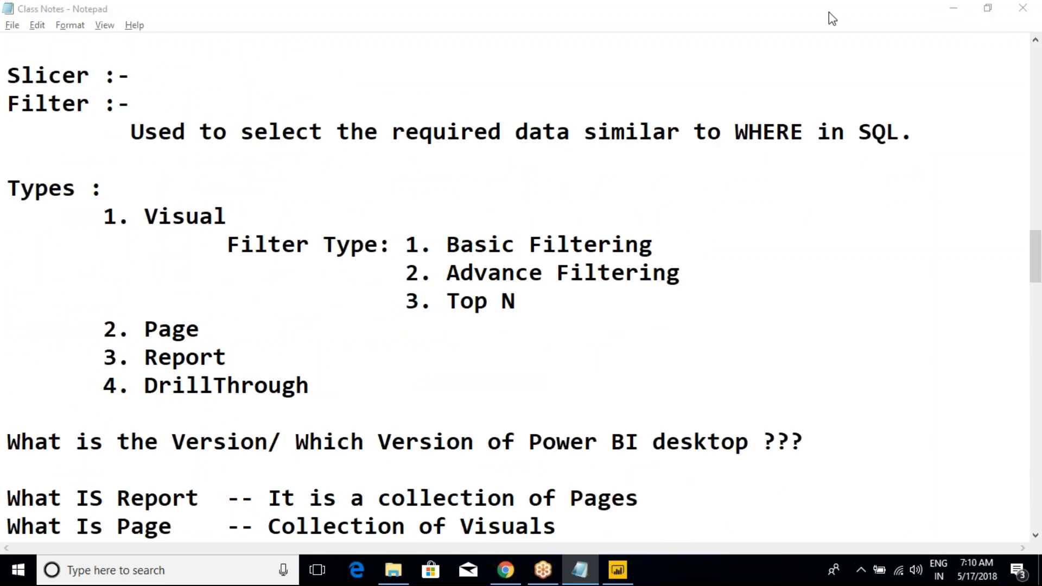
pyautogui.click(378, 244)
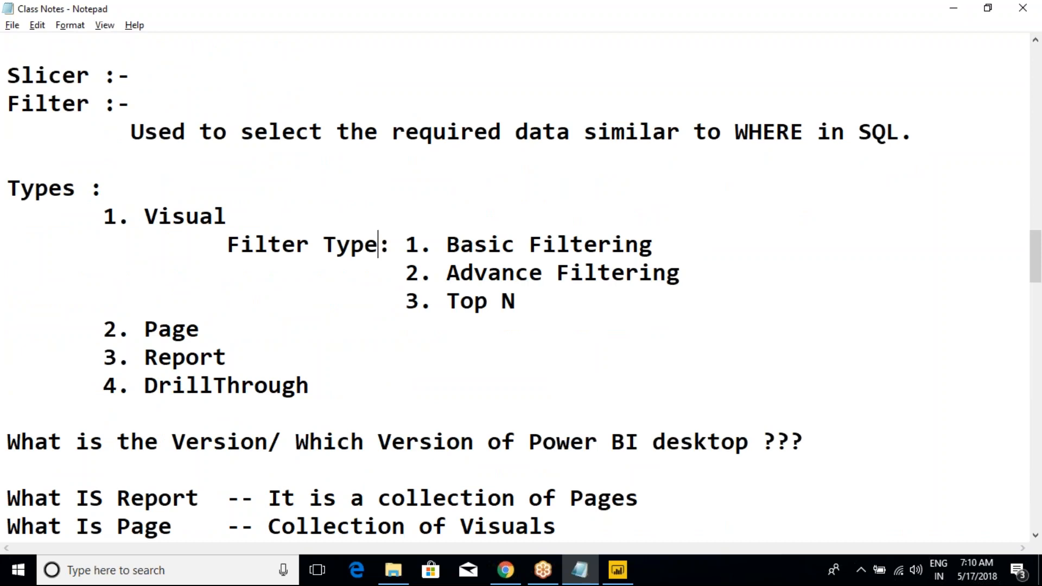
pyautogui.hotkey('ctrl', 'Home')
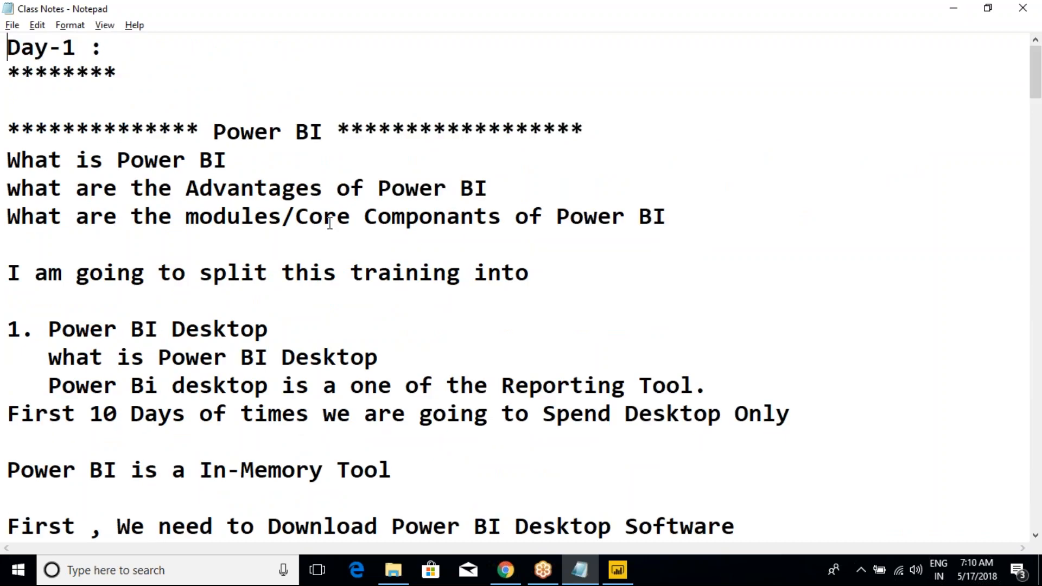
pyautogui.moveTo(158, 132); pyautogui.dragTo(270, 266)
pyautogui.scroll(-2, 269, 265)
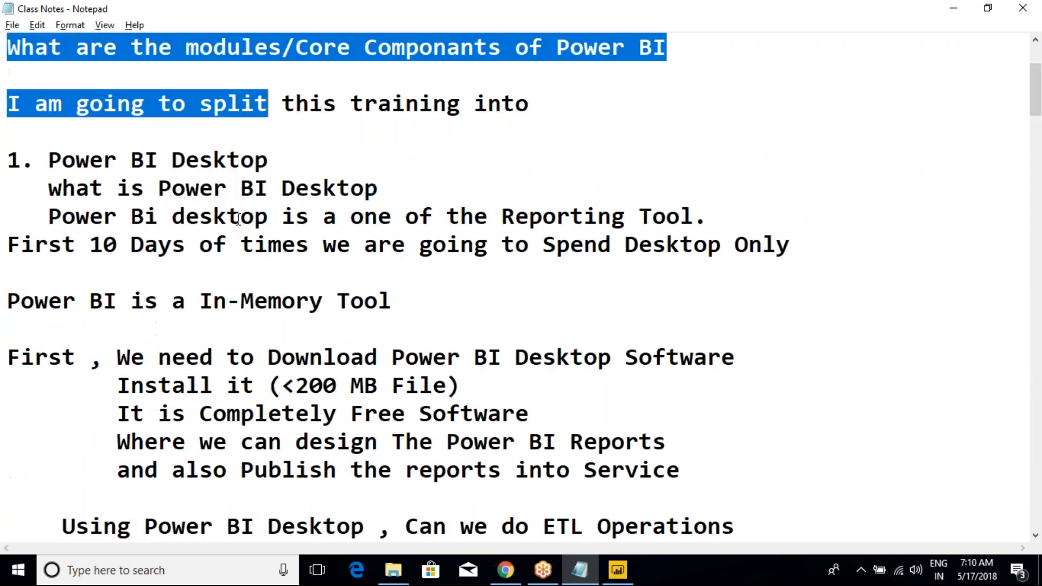
pyautogui.moveTo(172, 160); pyautogui.dragTo(309, 301)
pyautogui.click(256, 240)
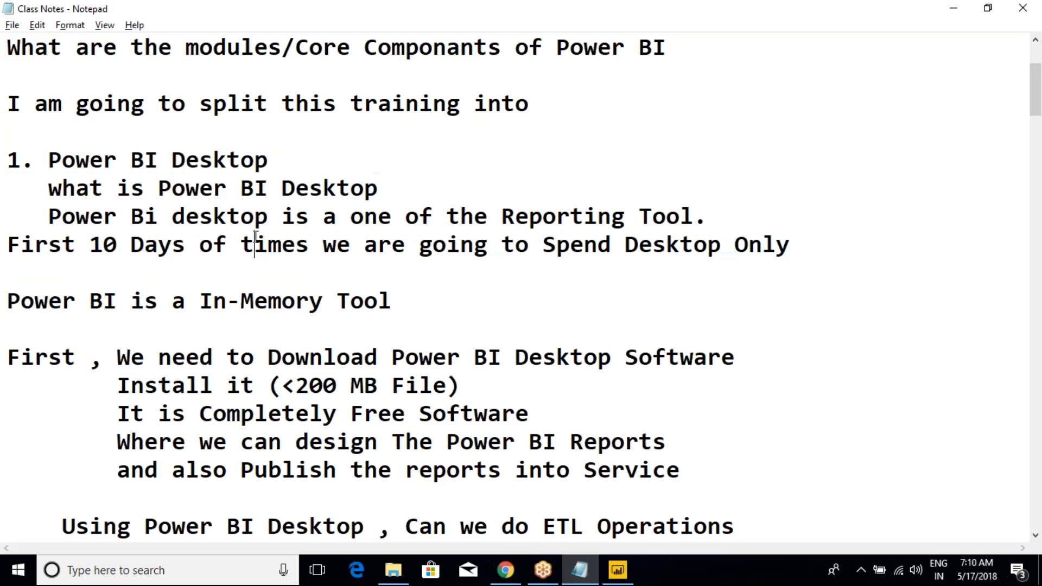
pyautogui.scroll(-3, 256, 239)
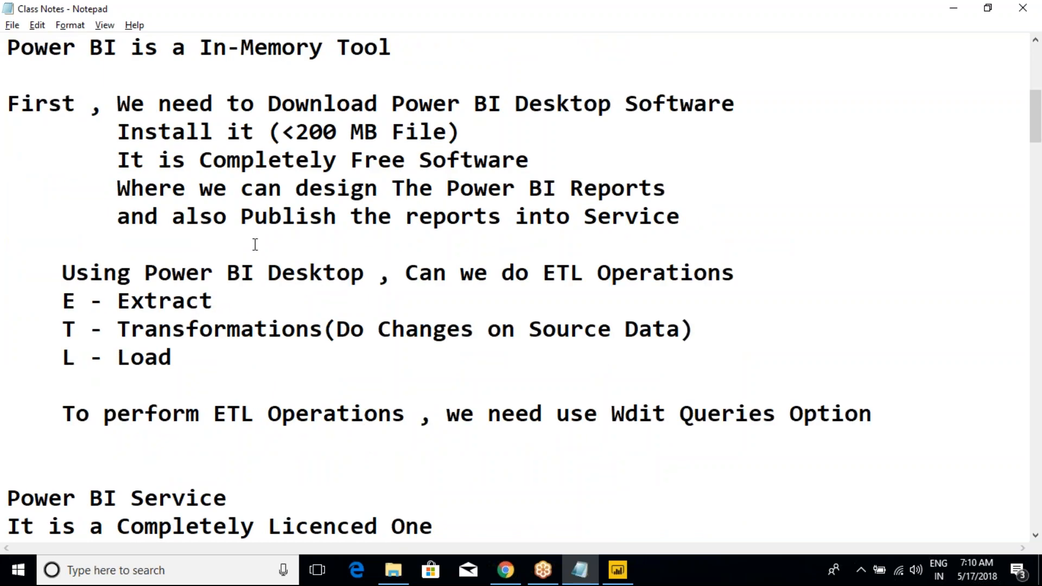
pyautogui.scroll(-8, 252, 256)
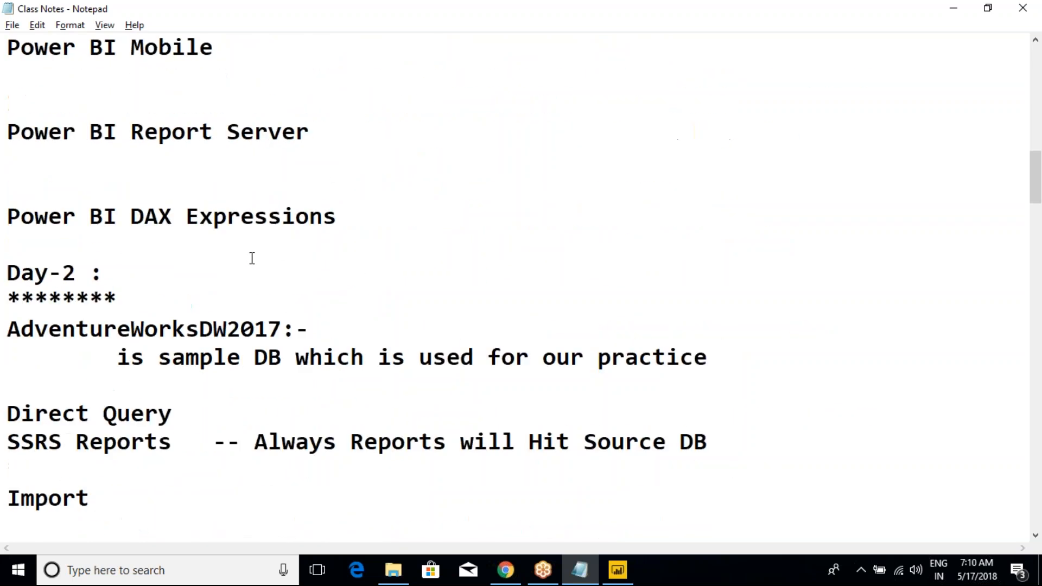
# Step: Review the Day-2 notes on Direct Query, Import, slicers and the filter types
pyautogui.moveTo(39, 193); pyautogui.dragTo(179, 310)
pyautogui.scroll(-2, 179, 309)
pyautogui.moveTo(34, 160); pyautogui.dragTo(103, 189)
pyautogui.click(104, 190)
pyautogui.moveTo(10, 230); pyautogui.dragTo(78, 284)
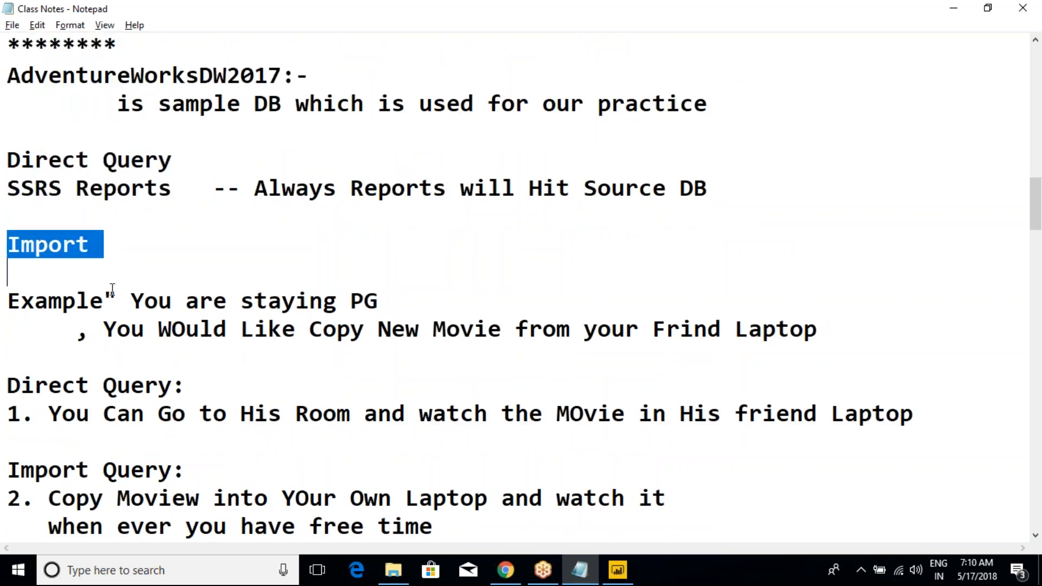
pyautogui.scroll(-3, 130, 285)
pyautogui.scroll(-1, 140, 266)
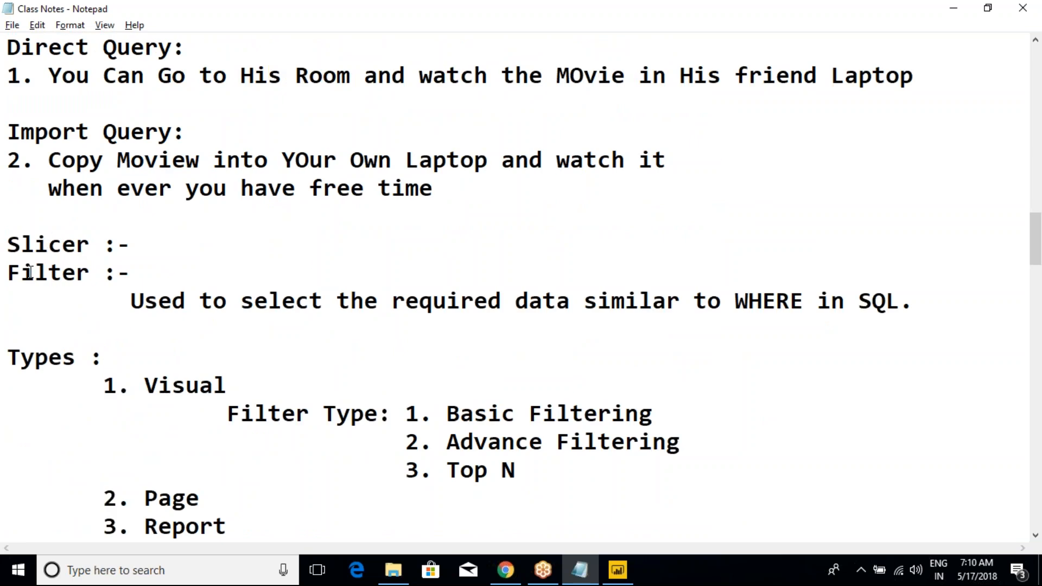
pyautogui.moveTo(21, 244); pyautogui.dragTo(90, 244)
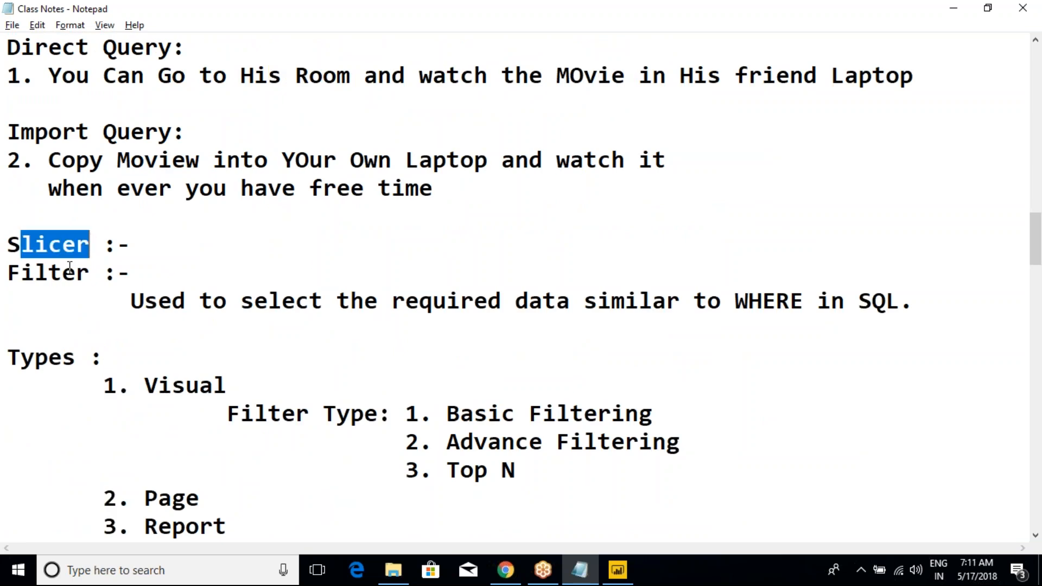
pyautogui.moveTo(33, 272); pyautogui.dragTo(142, 301)
pyautogui.scroll(-2, 152, 304)
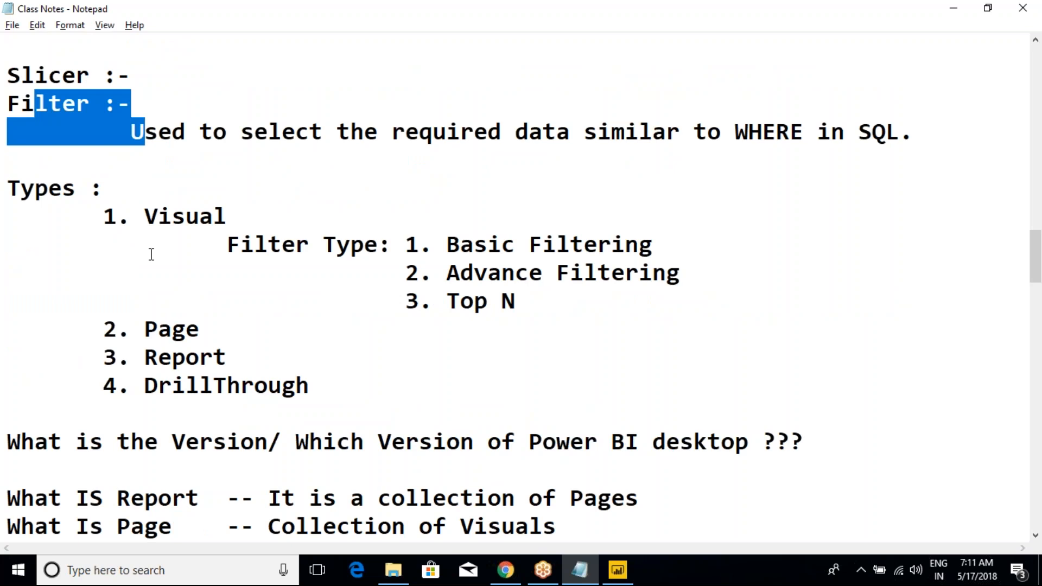
pyautogui.moveTo(145, 217); pyautogui.dragTo(307, 386)
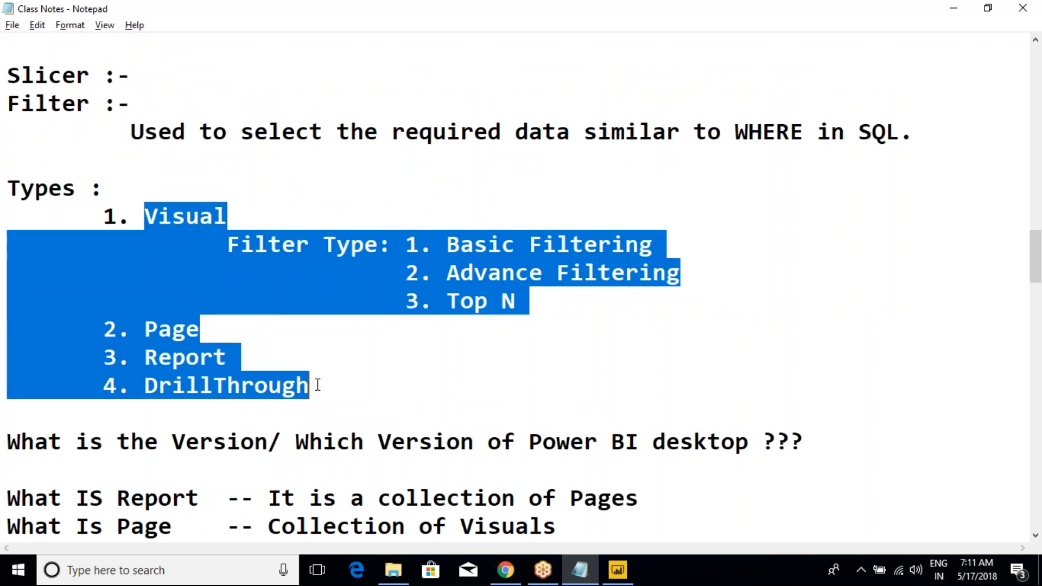
# Step: Review the Day-3 notes on DrillThrough filters and the table and column level field properties
pyautogui.scroll(-3, 320, 384)
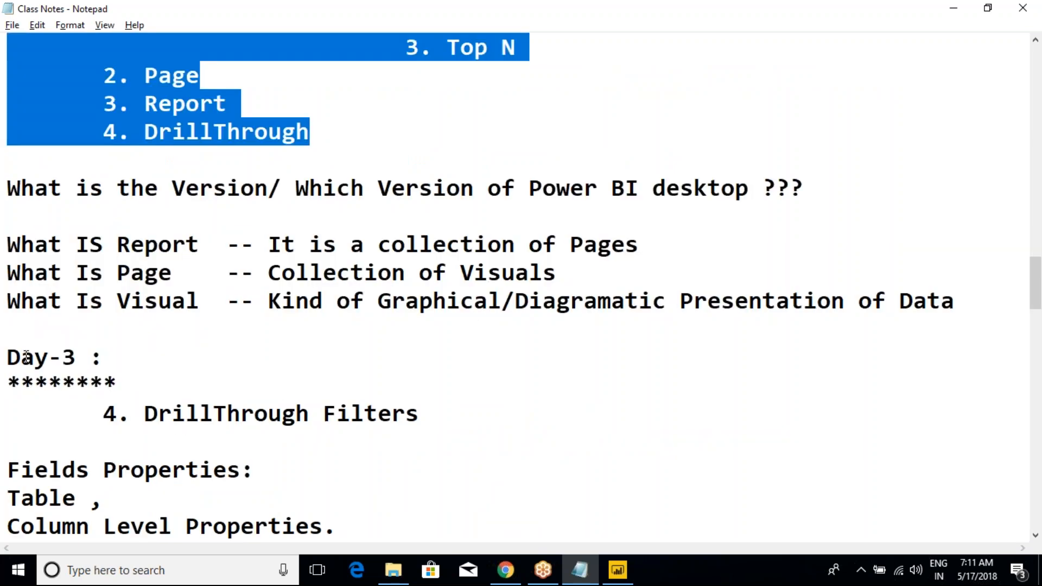
pyautogui.moveTo(26, 356); pyautogui.dragTo(190, 365)
pyautogui.scroll(-2, 201, 366)
pyautogui.moveTo(157, 245); pyautogui.dragTo(310, 279)
pyautogui.scroll(-3, 307, 285)
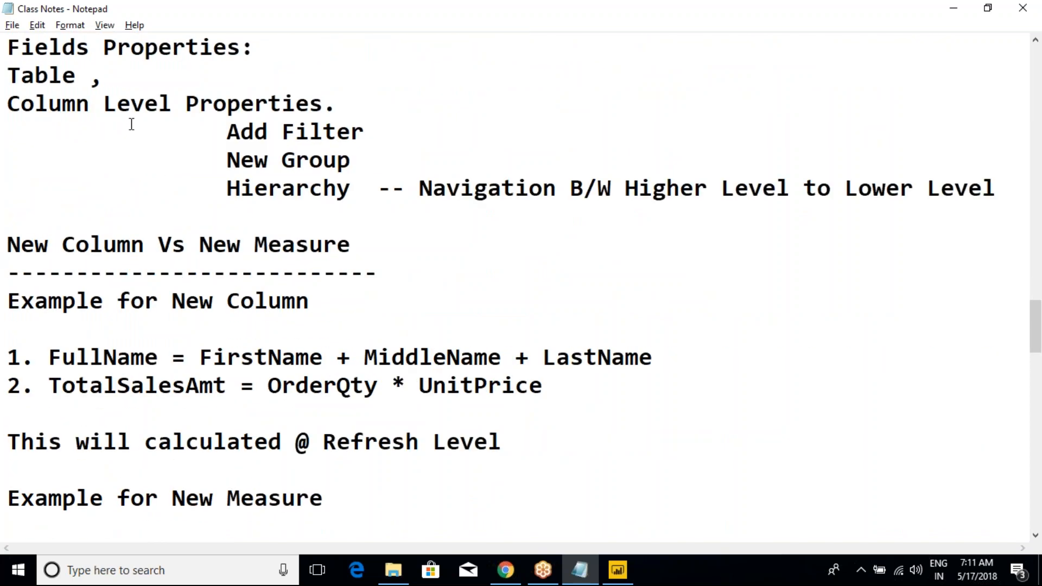
pyautogui.scroll(1, 86, 109)
pyautogui.moveTo(76, 132); pyautogui.dragTo(269, 213)
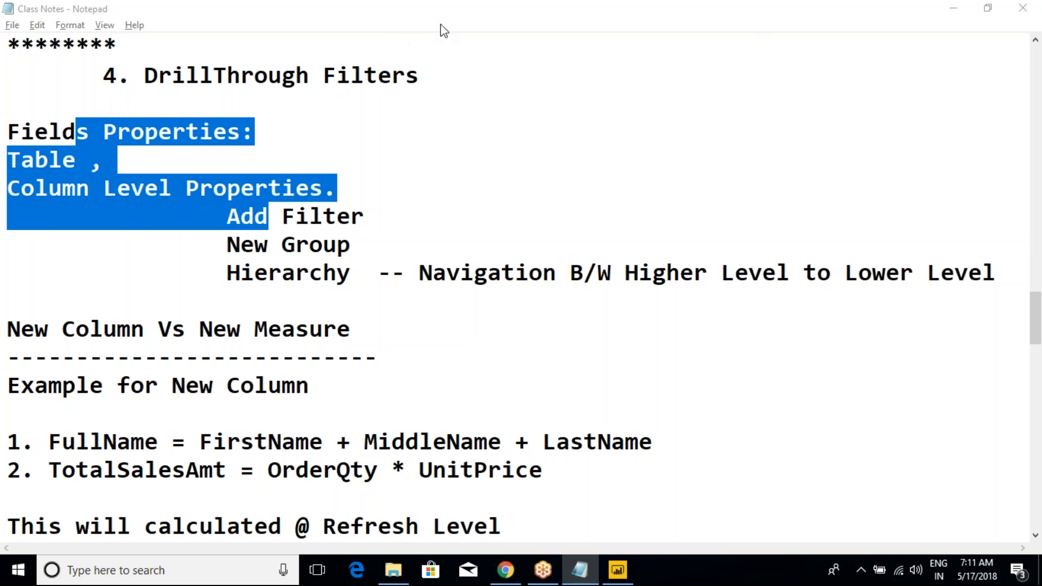
pyautogui.click(448, 50)
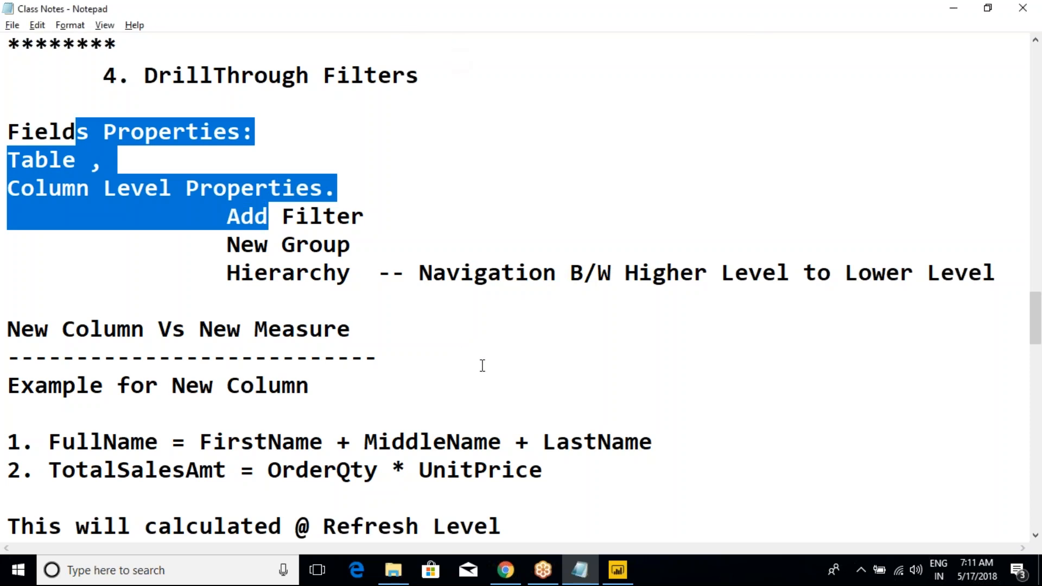
pyautogui.click(979, 20)
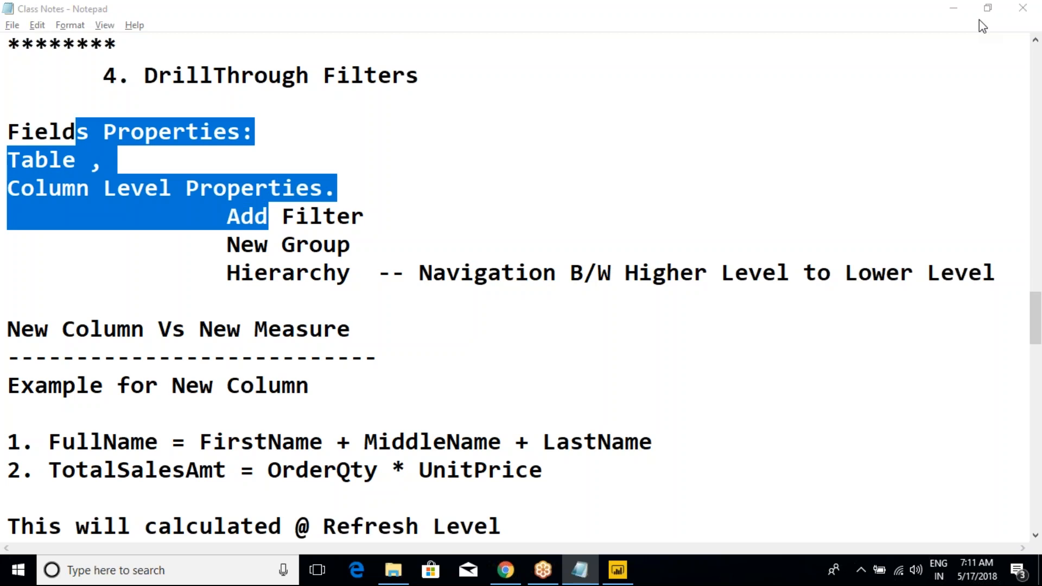
pyautogui.click(293, 346)
# Step: Review the Day-4 notes on relationships and cardinality and the Day-5 notes on the Home and View menus
pyautogui.scroll(-6, 292, 345)
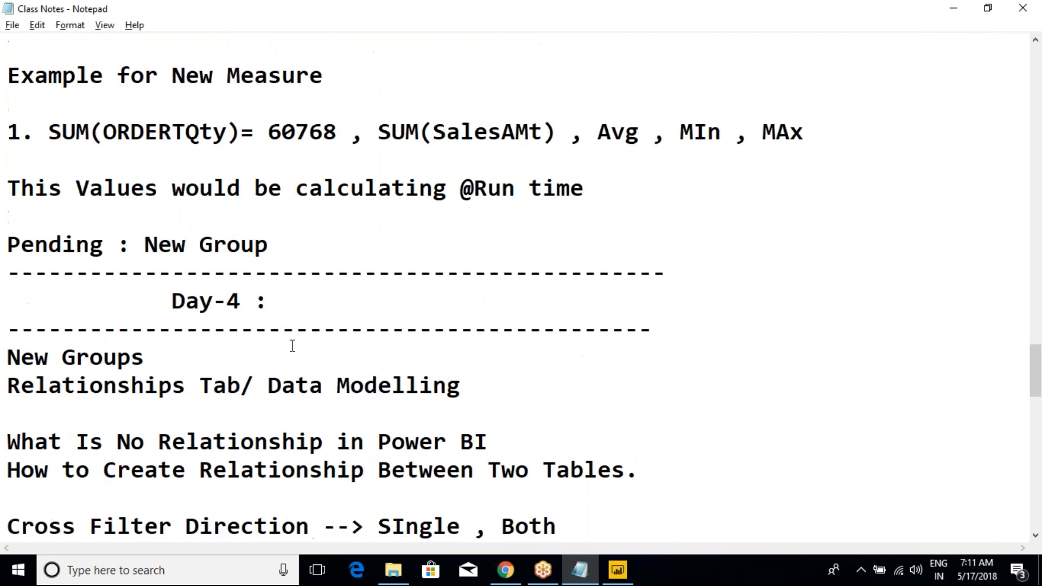
pyautogui.scroll(-2, 292, 345)
pyautogui.scroll(-6, 292, 346)
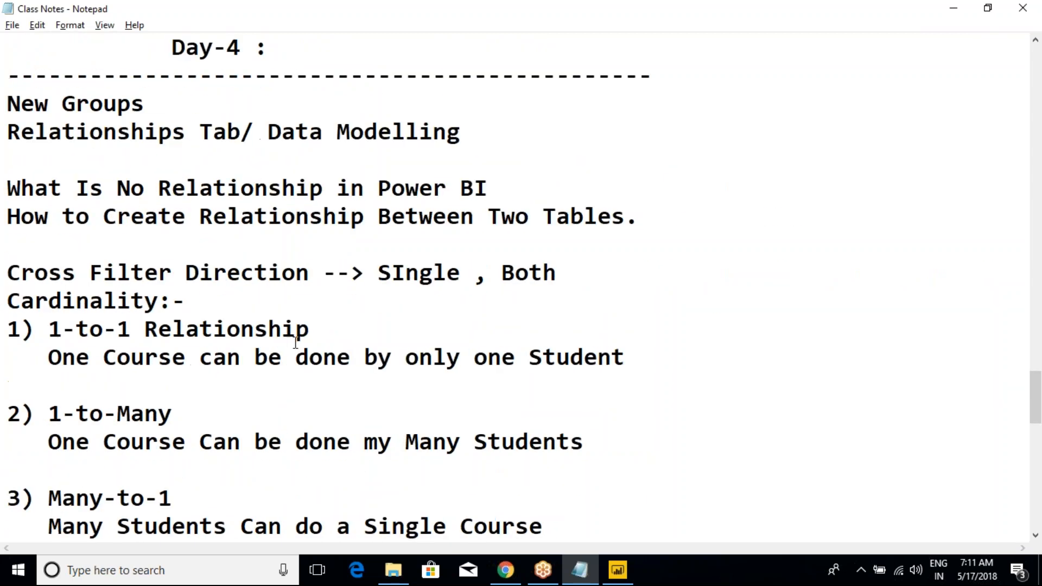
pyautogui.scroll(4, 296, 347)
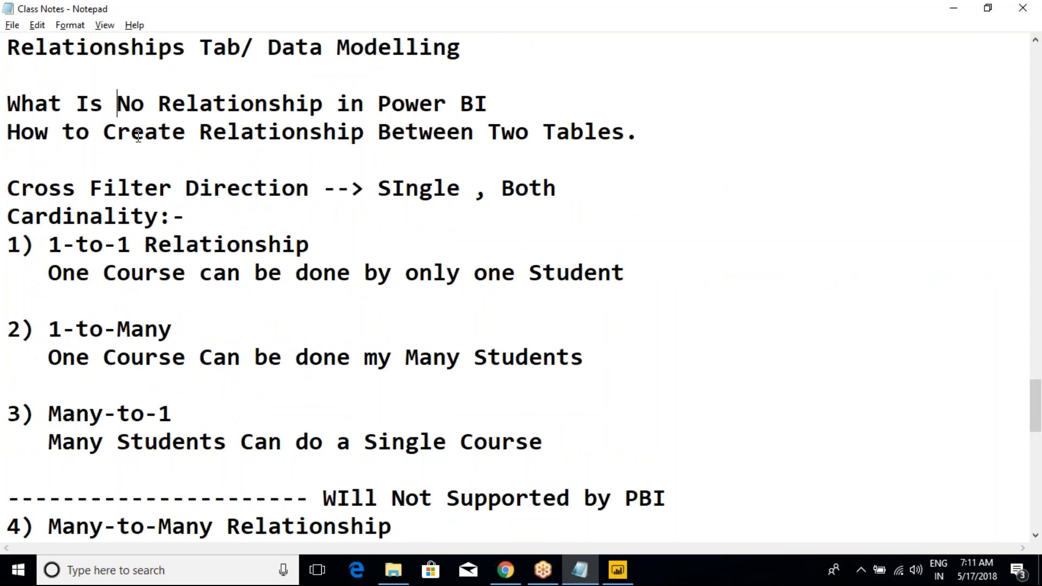
pyautogui.moveTo(118, 103); pyautogui.dragTo(282, 298)
pyautogui.scroll(-7, 285, 303)
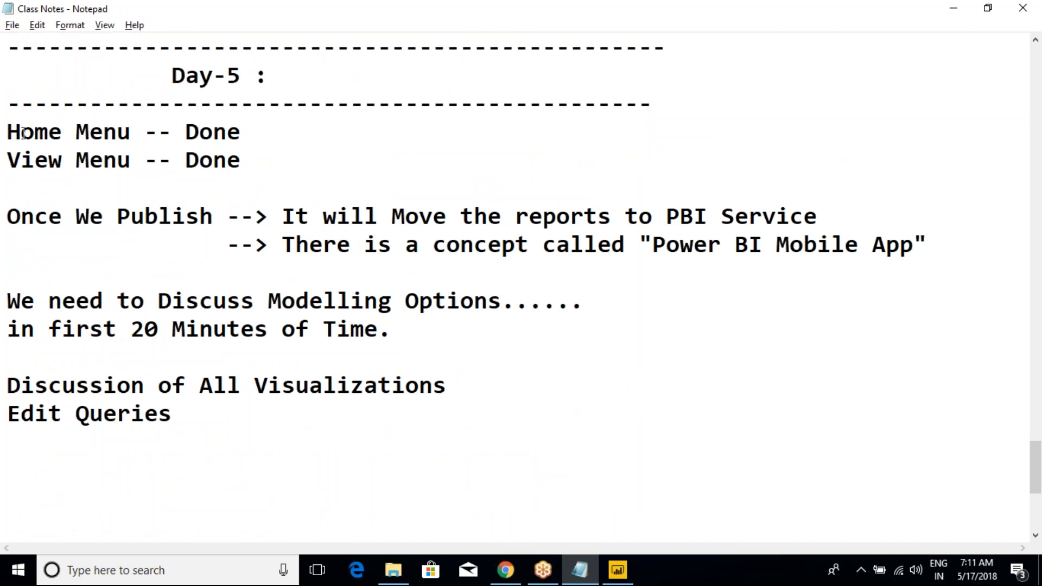
pyautogui.moveTo(21, 132); pyautogui.dragTo(244, 132)
pyautogui.click(245, 132)
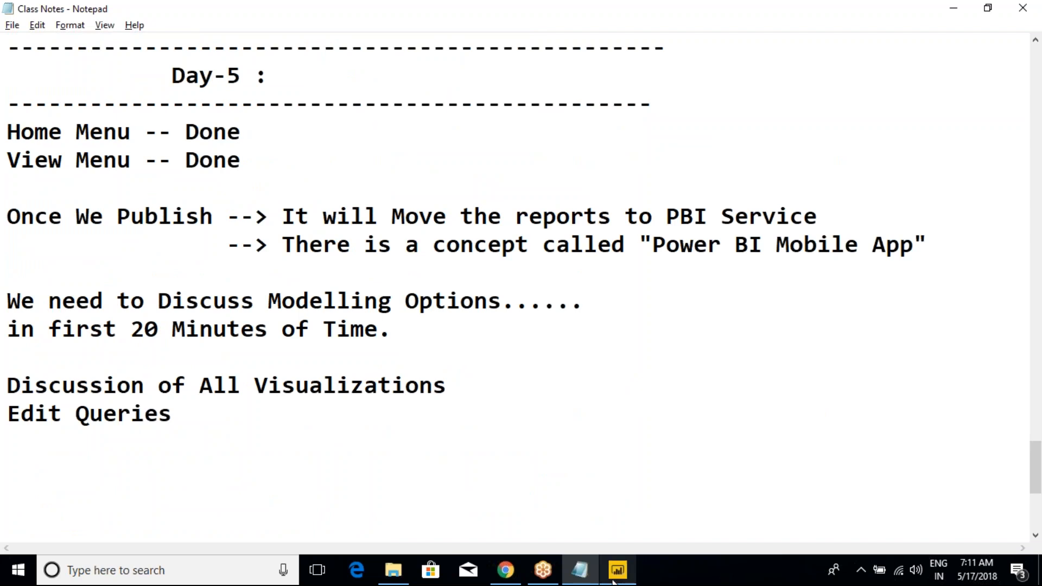
# Step: Switch to the 9th_May_2018 report in Power BI Desktop and display the Modeling options
pyautogui.moveTo(617, 570)
pyautogui.click(609, 531)
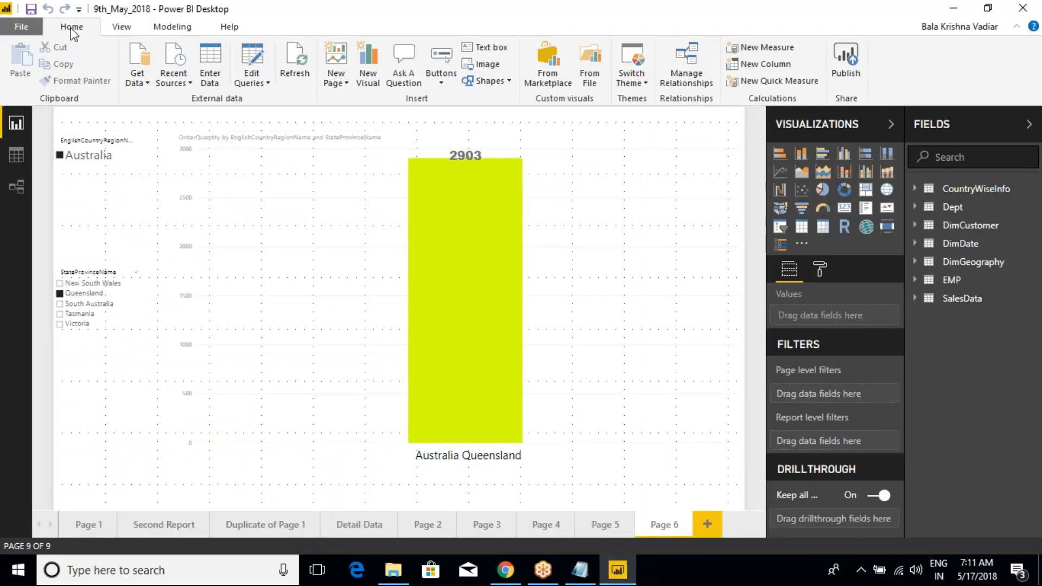
pyautogui.click(498, 6)
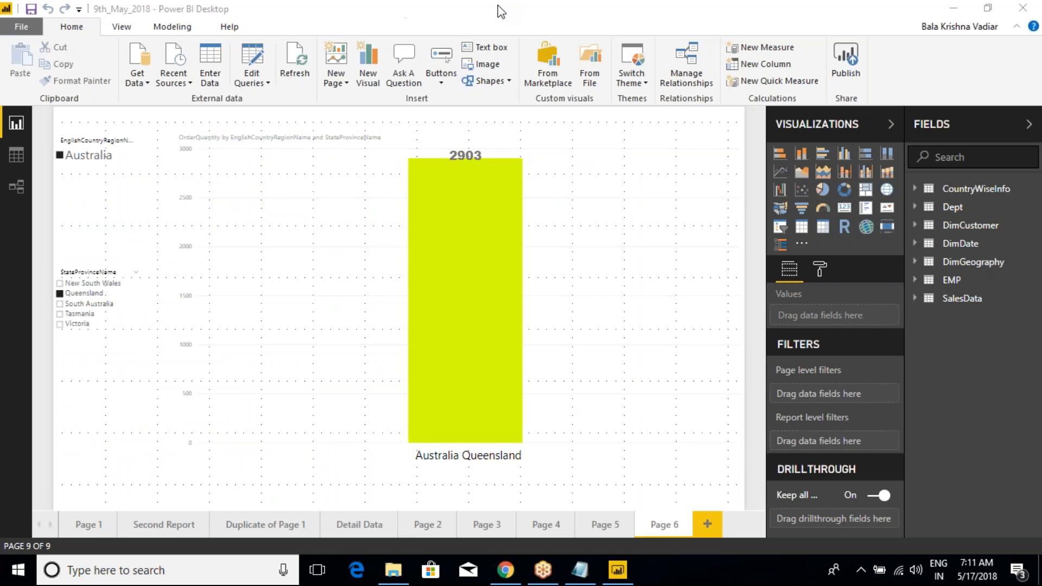
pyautogui.click(119, 28)
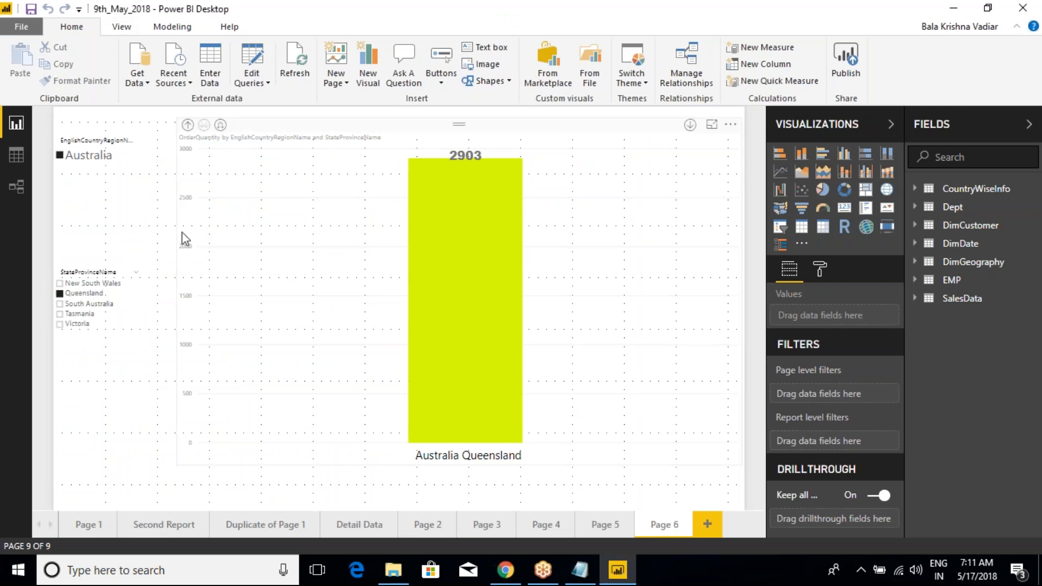
pyautogui.click(172, 26)
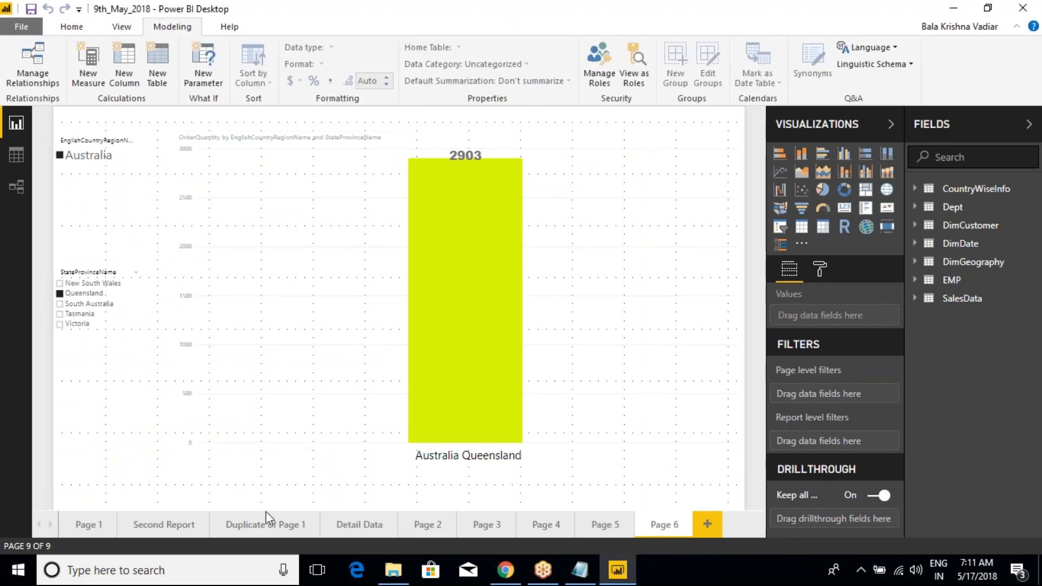
# Step: Clear the Germany selection in the EnglishCountryRegionName slicer on the Duplicate of Page 1 report page
pyautogui.click(183, 533)
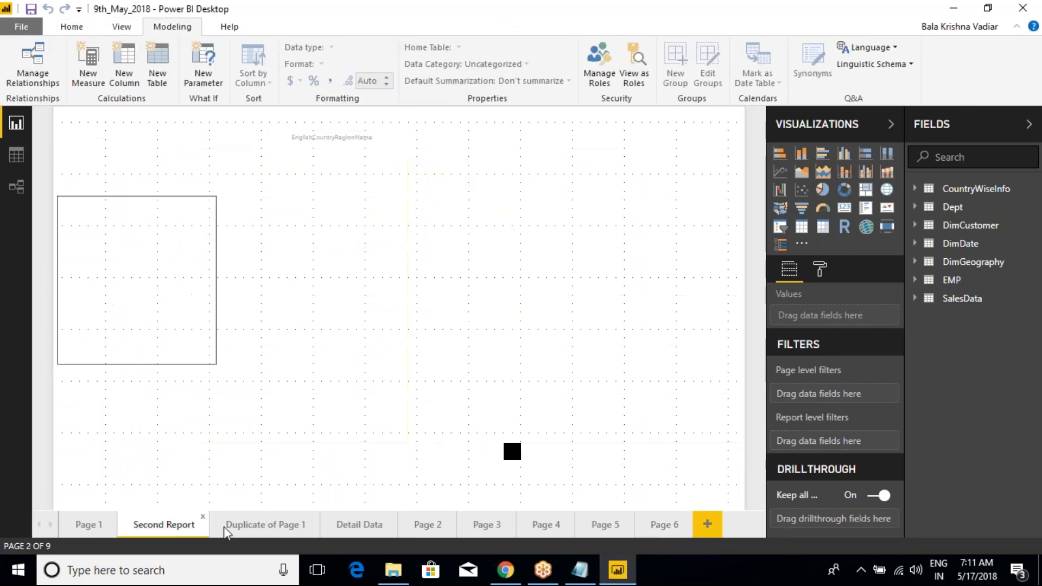
pyautogui.click(266, 525)
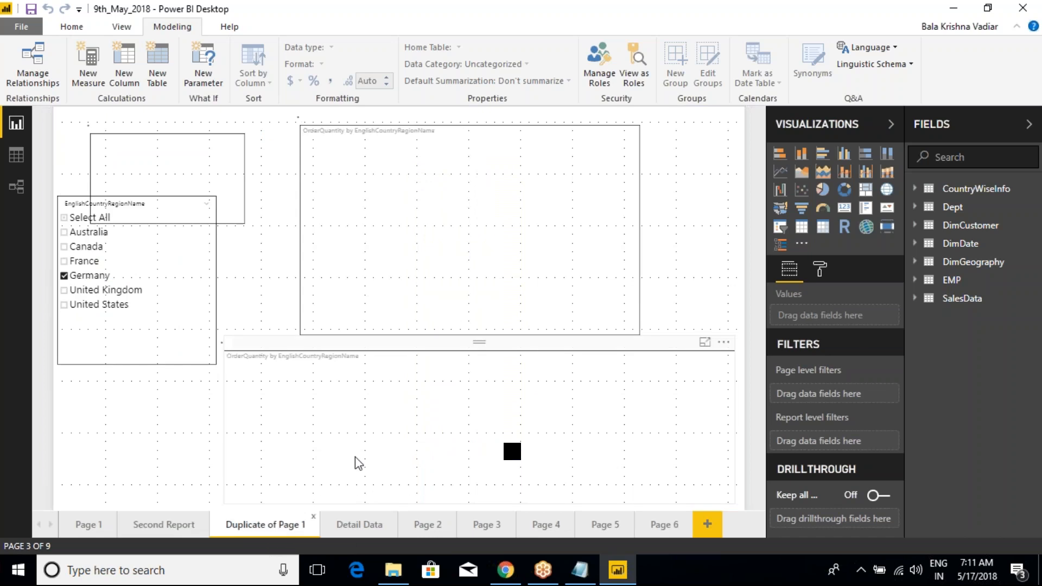
pyautogui.click(373, 116)
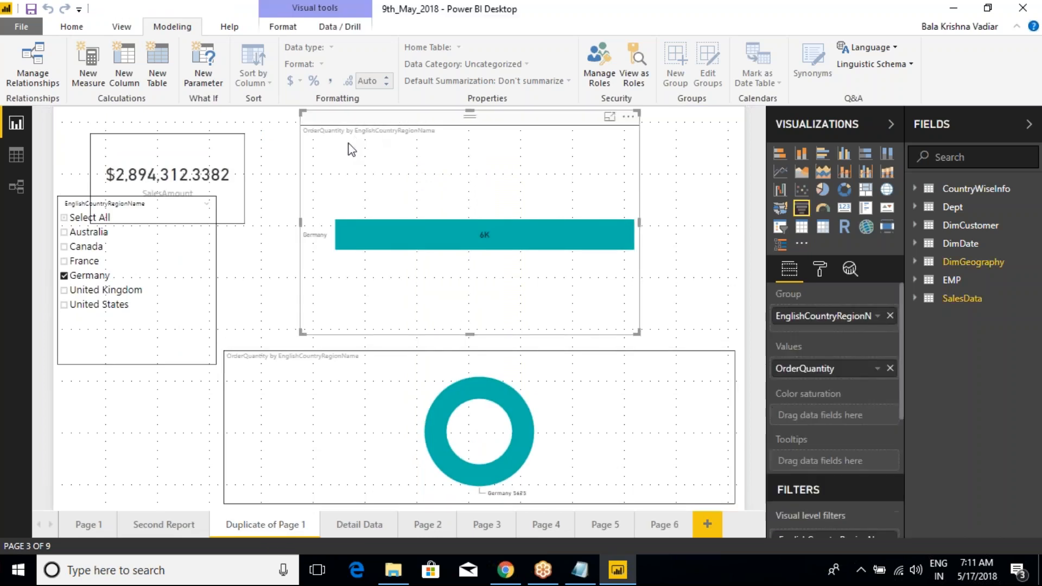
pyautogui.click(65, 276)
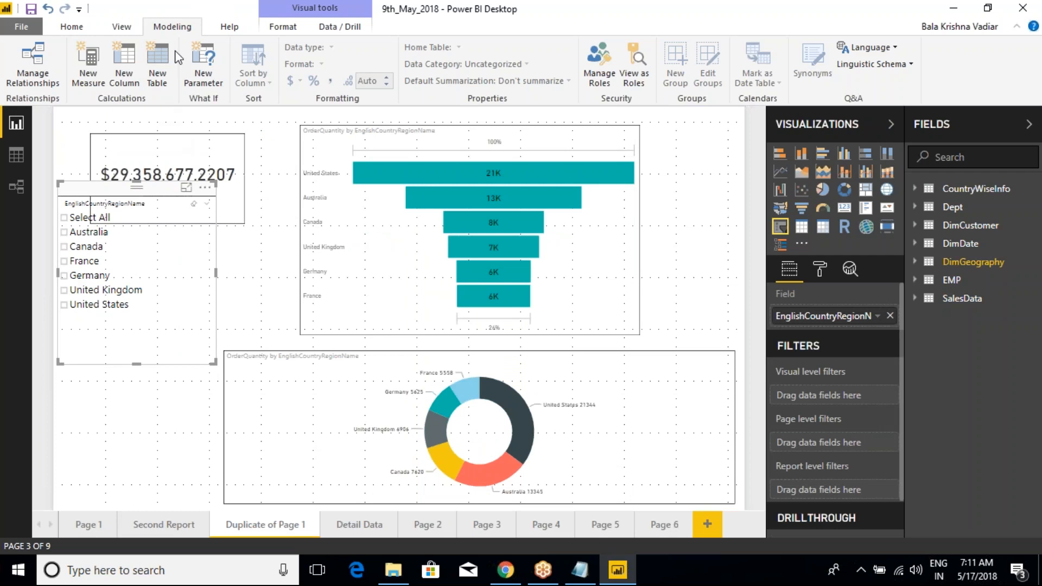
# Step: Examine the Format and Data / Drill options available for the selected country slicer
pyautogui.click(278, 28)
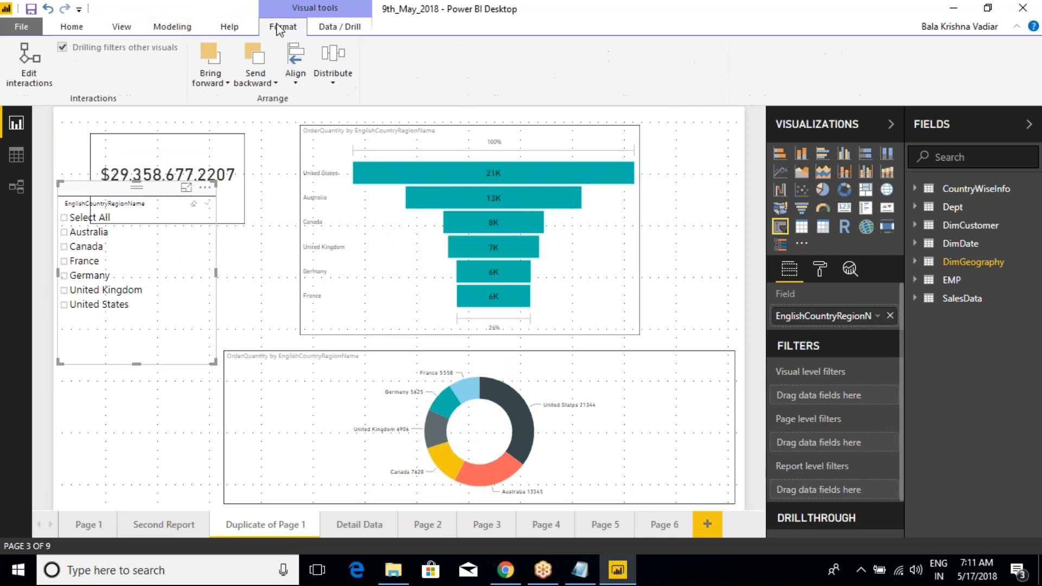
pyautogui.click(341, 27)
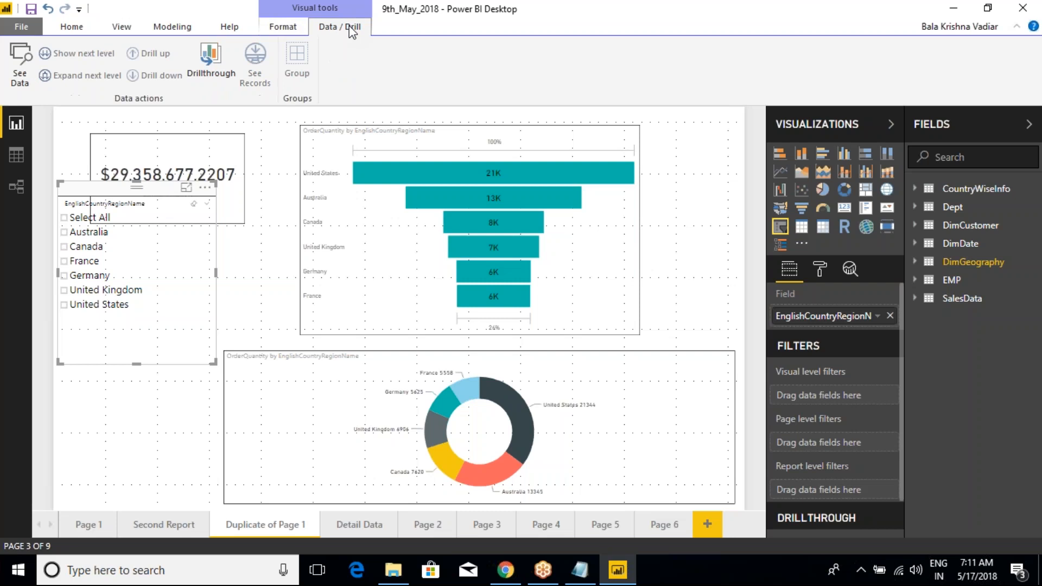
pyautogui.click(283, 27)
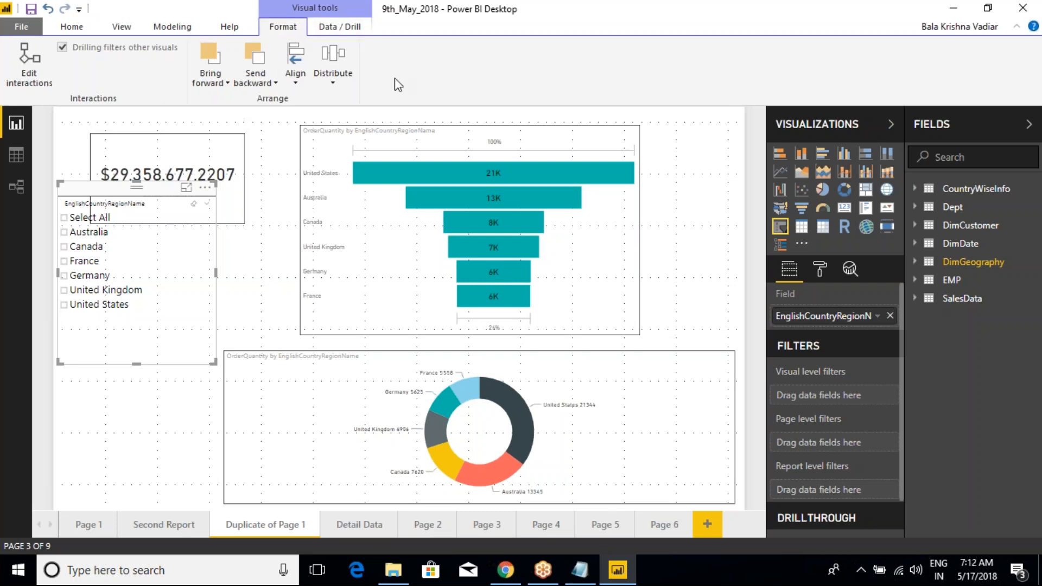
# Step: Open the Power Query Editor for the report, view its Home and Transform options, and close it
pyautogui.click(170, 27)
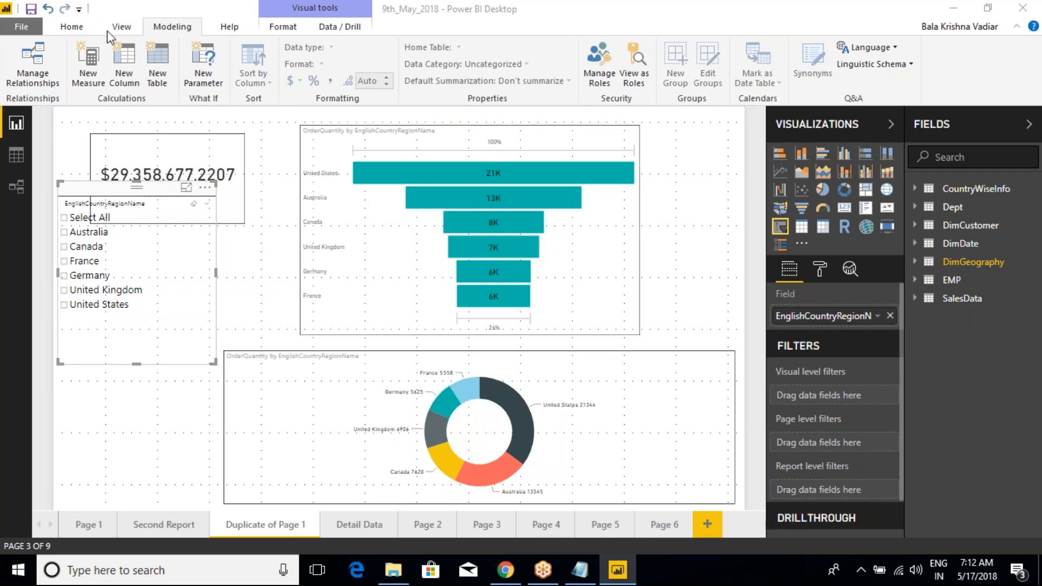
pyautogui.click(81, 27)
pyautogui.click(72, 27)
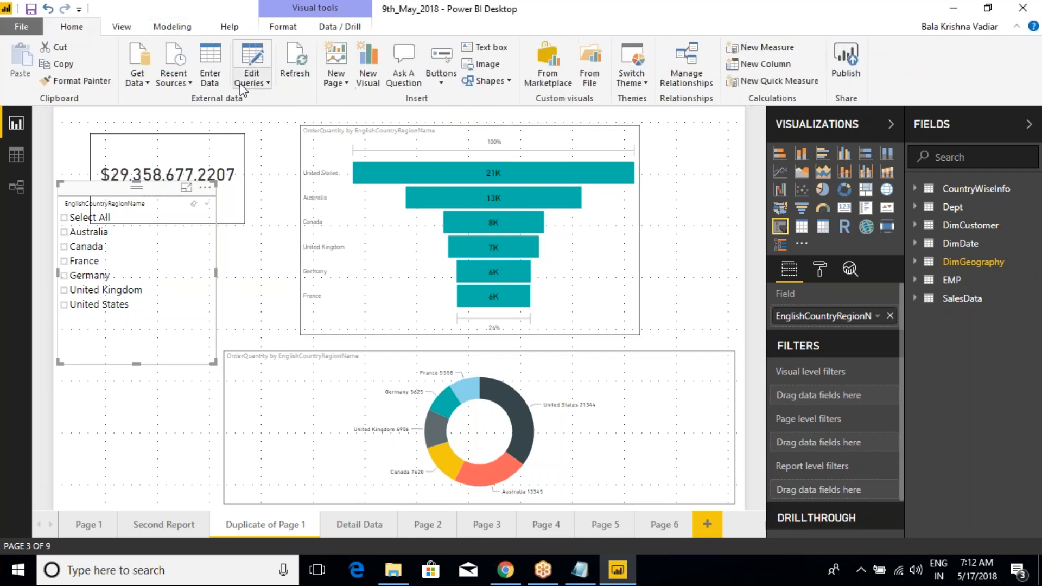
pyautogui.click(252, 82)
pyautogui.click(280, 101)
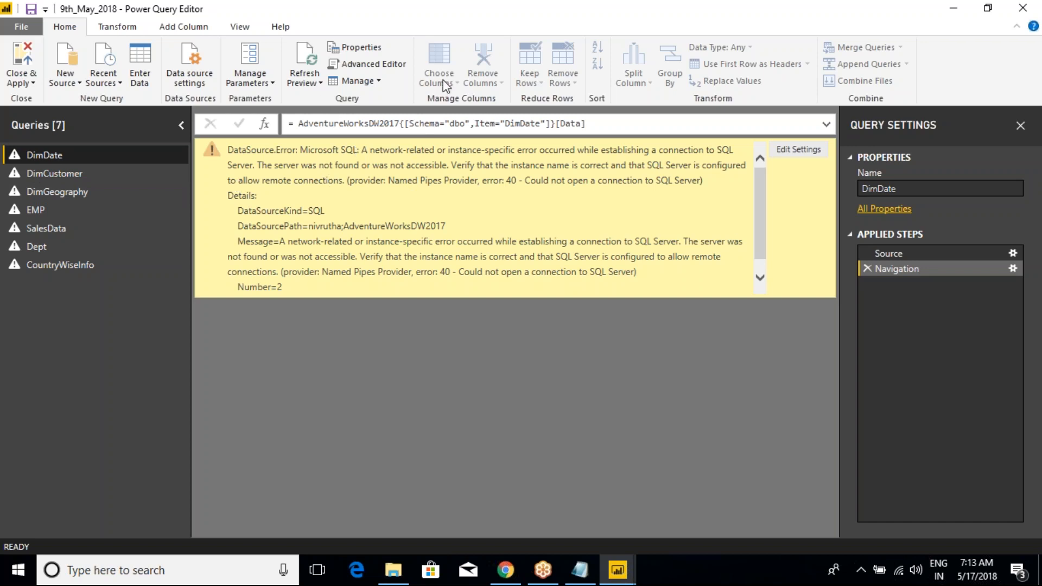
pyautogui.click(120, 27)
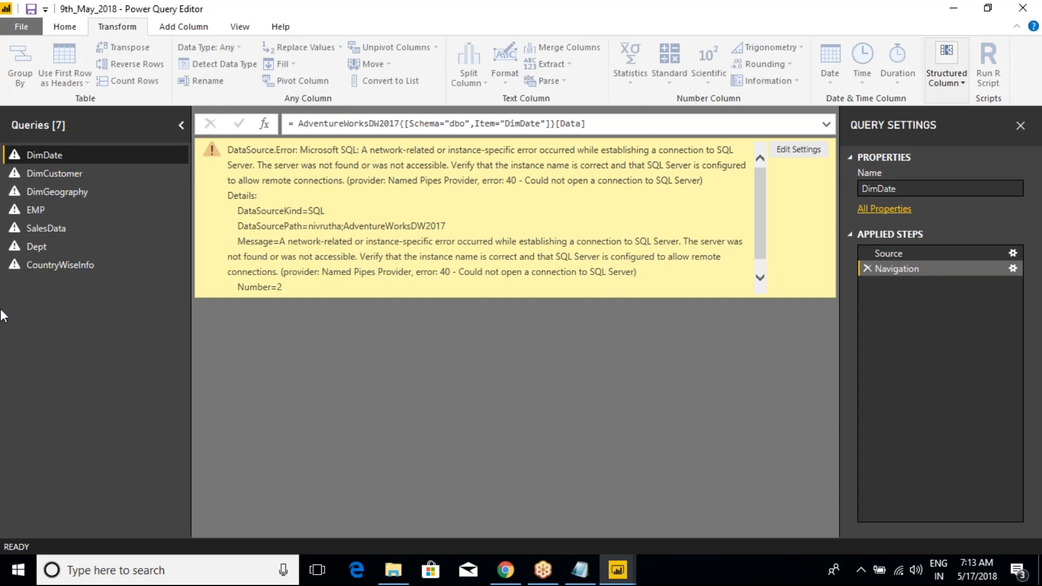
pyautogui.click(1022, 8)
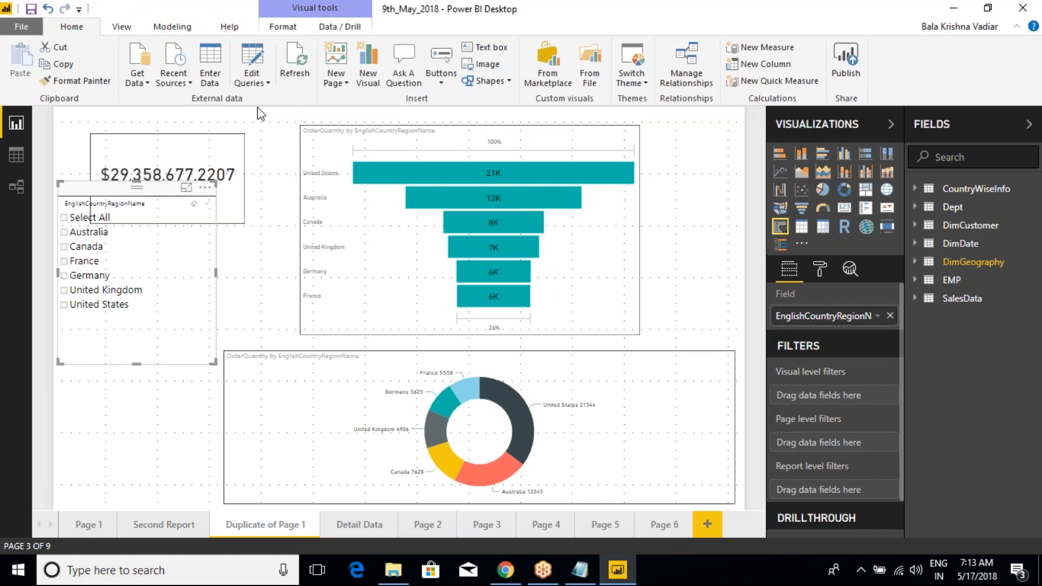
# Step: Display the Modeling options and examine the Security commands Manage Roles and View as Roles
pyautogui.click(180, 31)
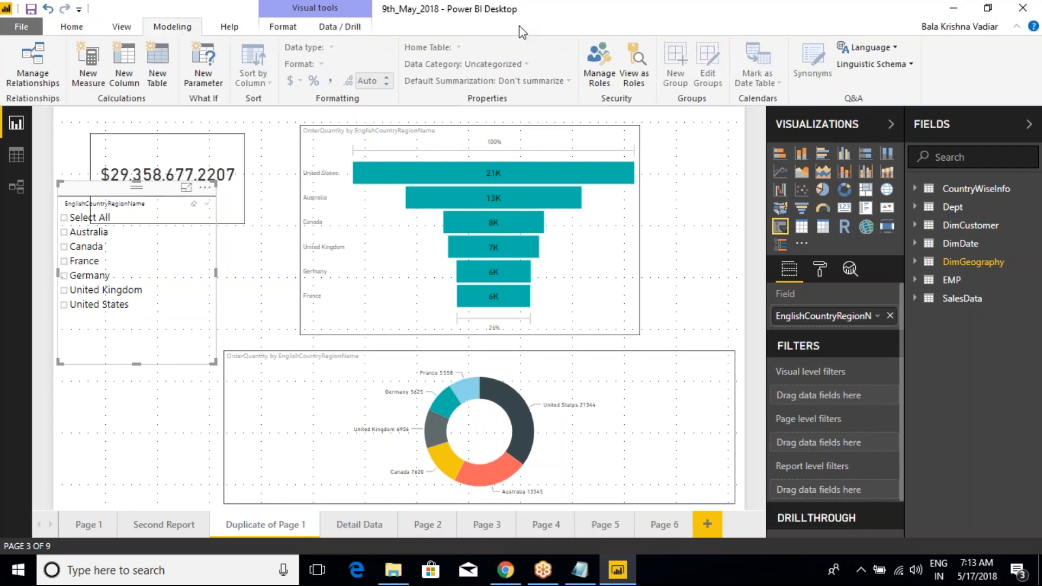
pyautogui.moveTo(540, 181)
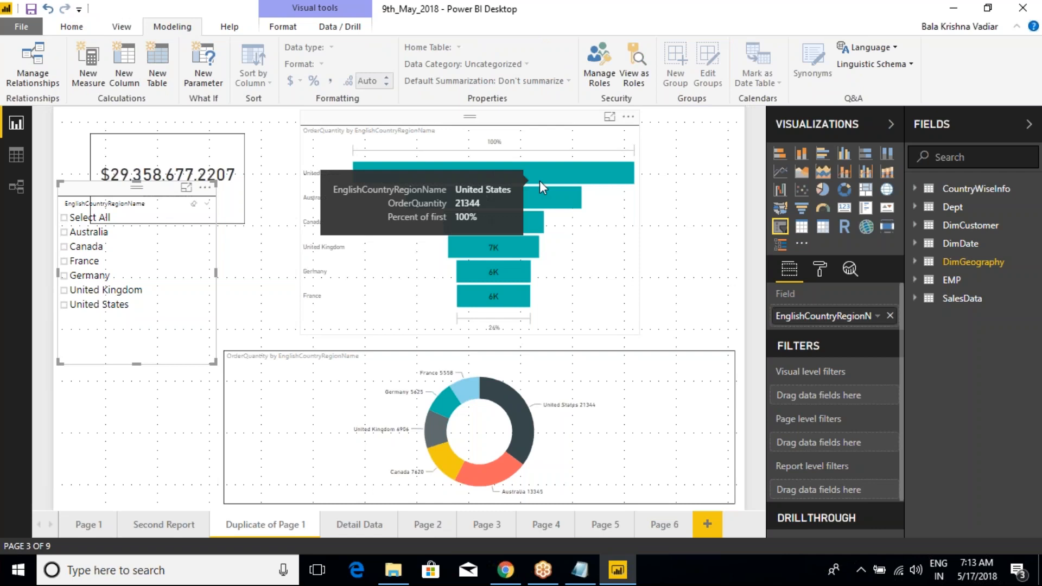
pyautogui.moveTo(566, 21); pyautogui.dragTo(658, 103)
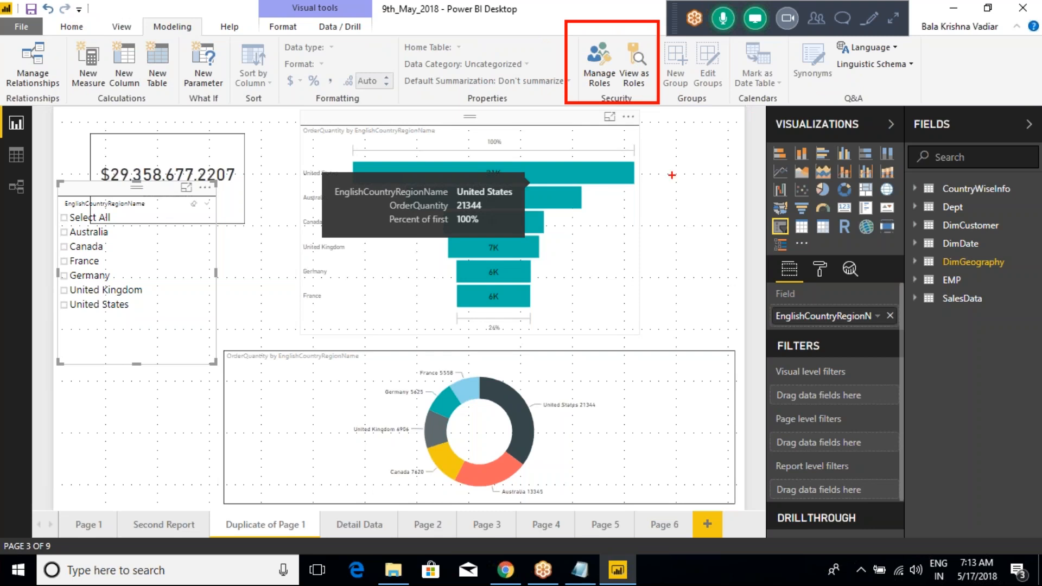
pyautogui.press('Escape')
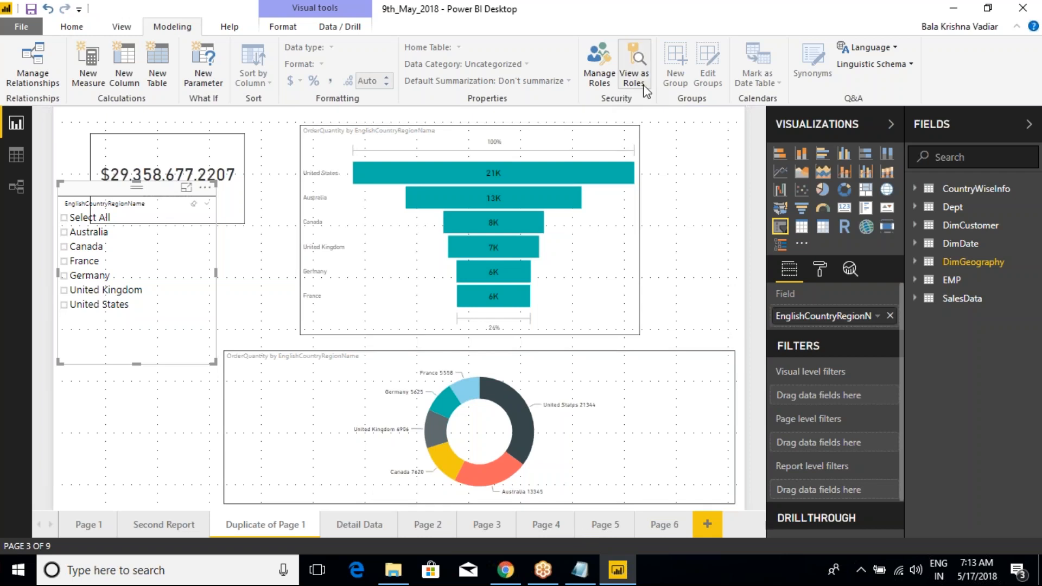
pyautogui.hotkey('ctrl', '2')
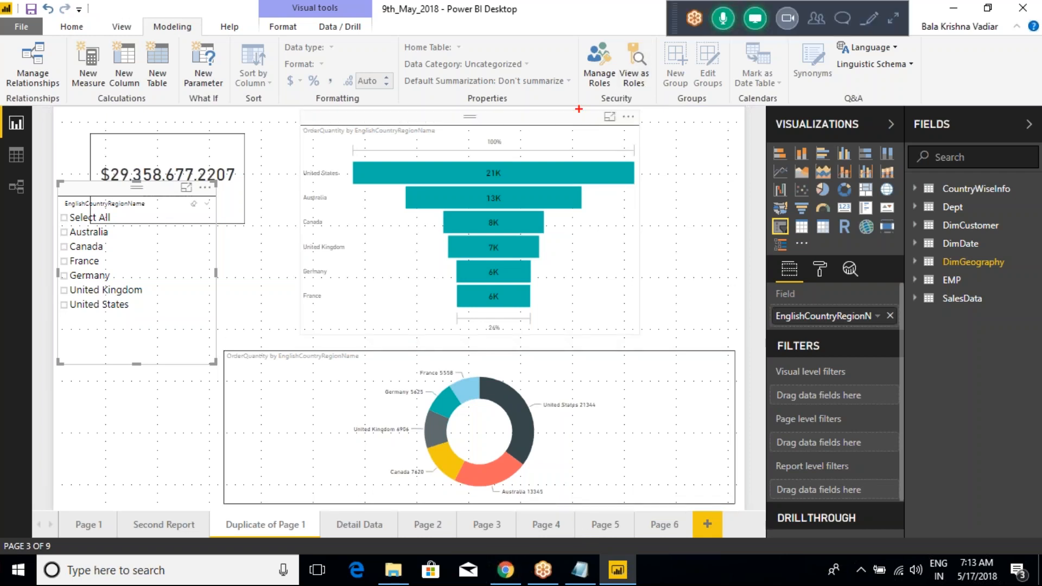
pyautogui.moveTo(566, 25); pyautogui.dragTo(645, 111)
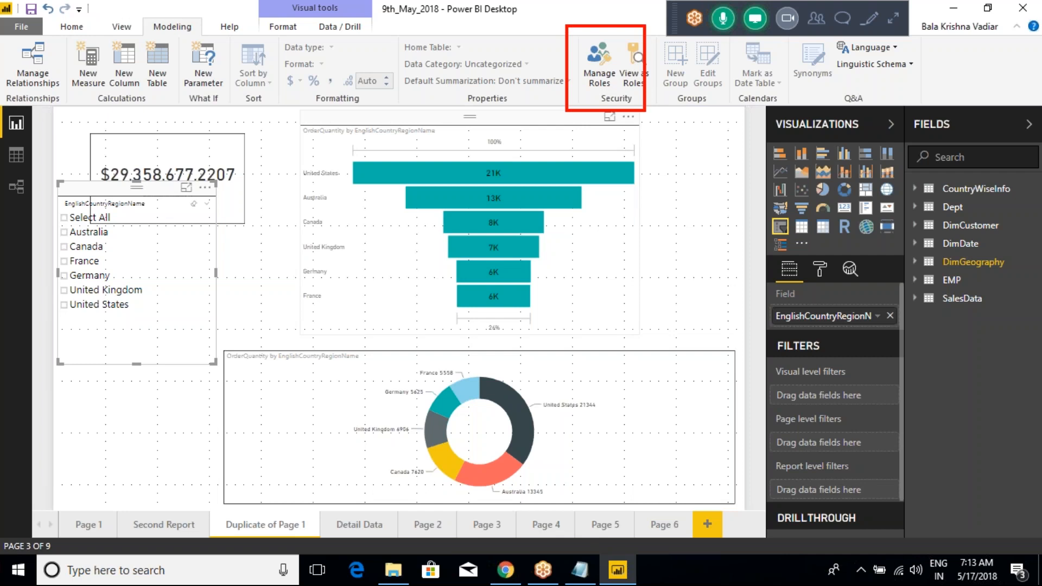
pyautogui.press('Escape')
# Step: Switch to the Class Notes in Notepad and delete the two Day-5 lines about discussing Modelling Options in the first 20 minutes
pyautogui.click(580, 570)
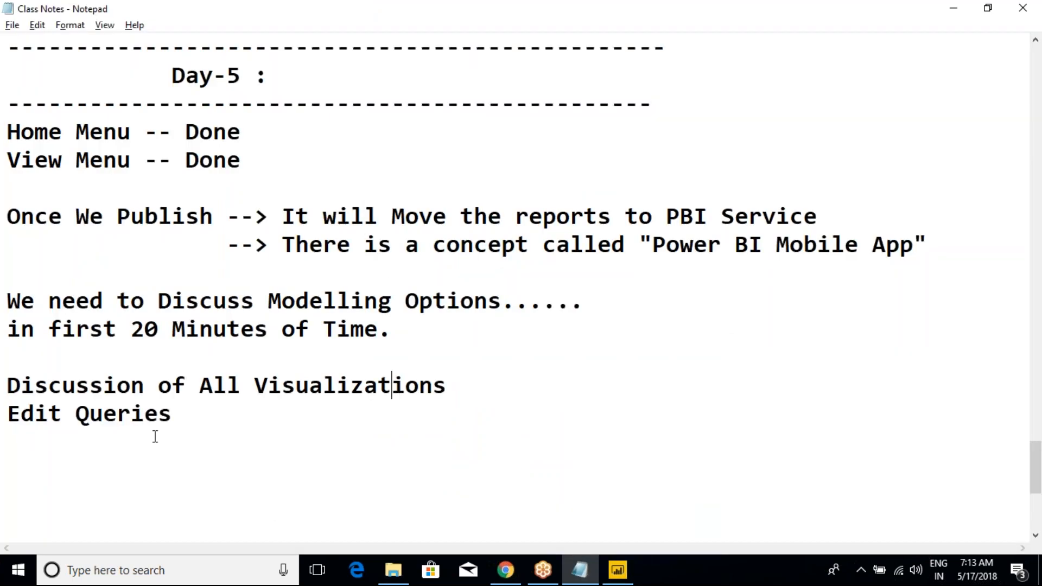
pyautogui.scroll(-1, 154, 437)
pyautogui.click(216, 265)
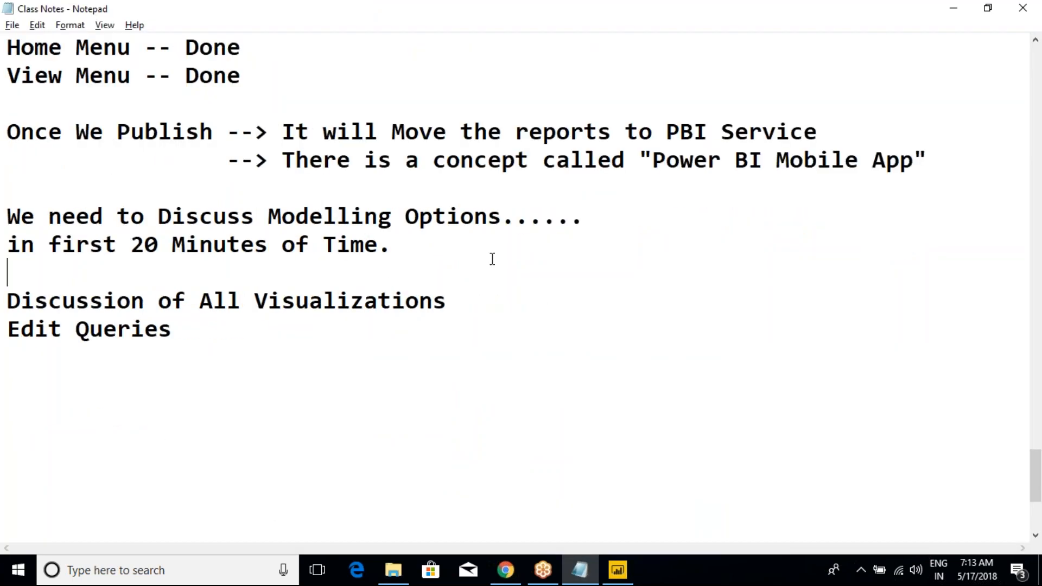
pyautogui.moveTo(433, 235); pyautogui.dragTo(74, 199)
pyautogui.press('BackSpace')
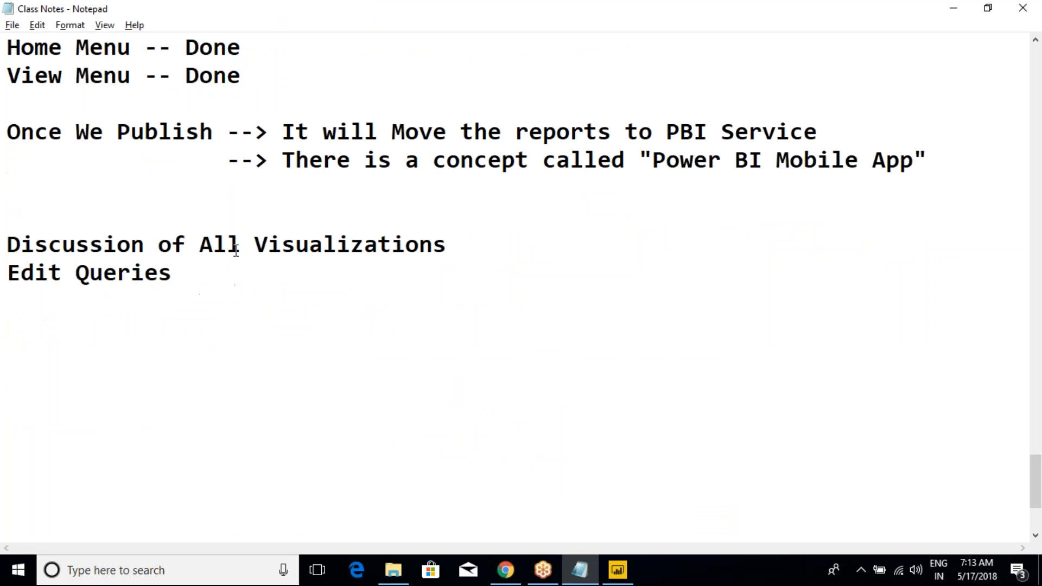
# Step: Add the lines "Manage Roles" and "View As a Role" below the Power BI Mobile App note
pyautogui.write('Manage')
pyautogui.click(153, 213)
pyautogui.scroll(3, 153, 213)
pyautogui.scroll(-3, 153, 213)
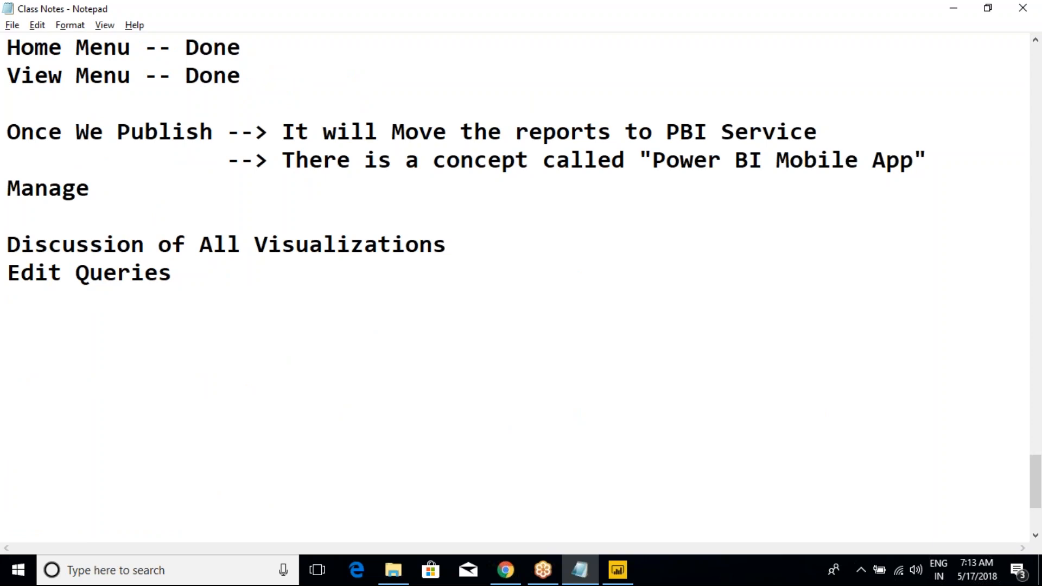
pyautogui.write('Roles')
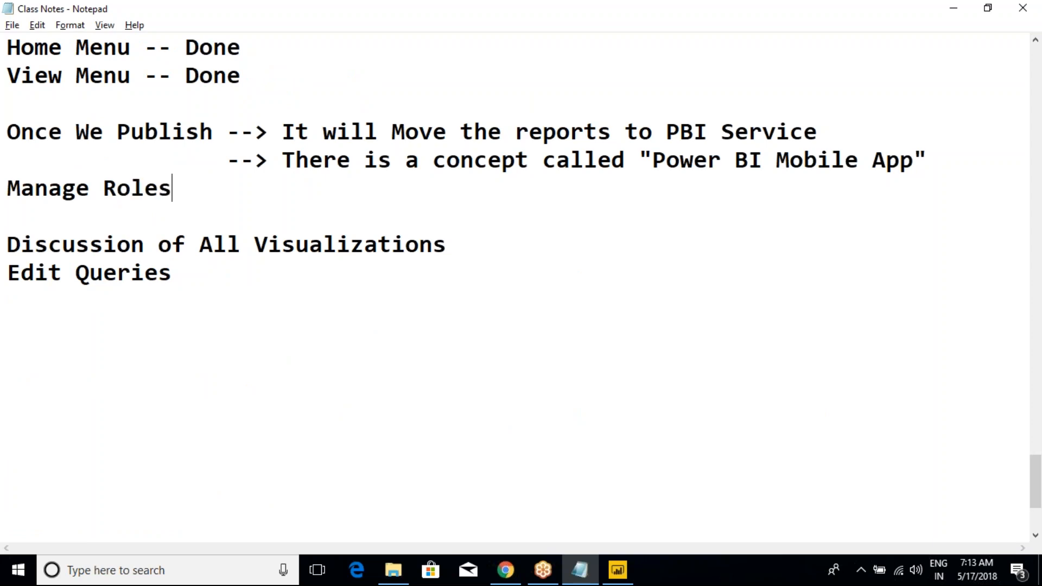
pyautogui.hotkey('alt', 'Tab')
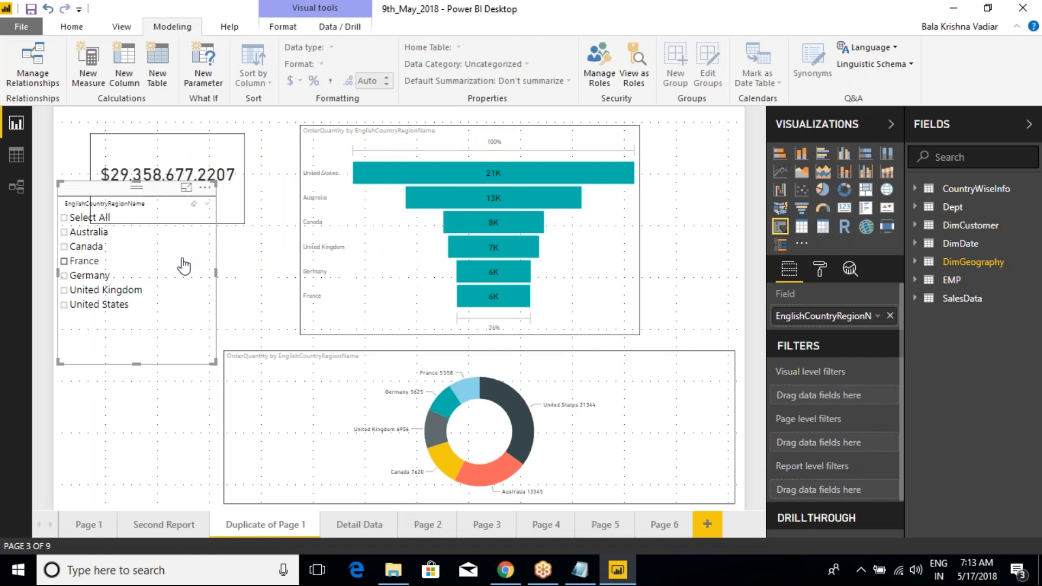
pyautogui.hotkey('alt', 'Tab')
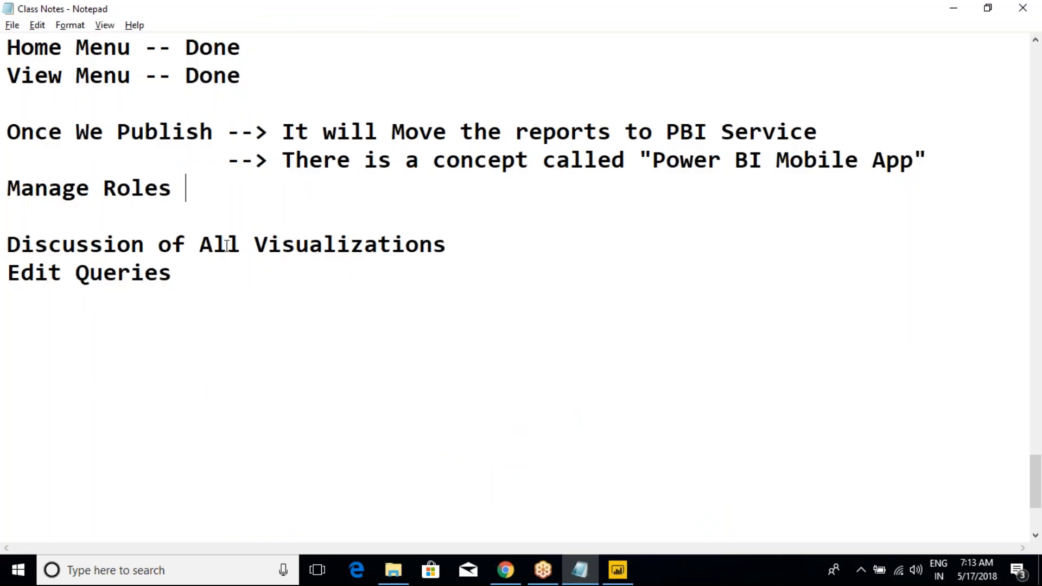
pyautogui.press('Return')
pyautogui.write('View As')
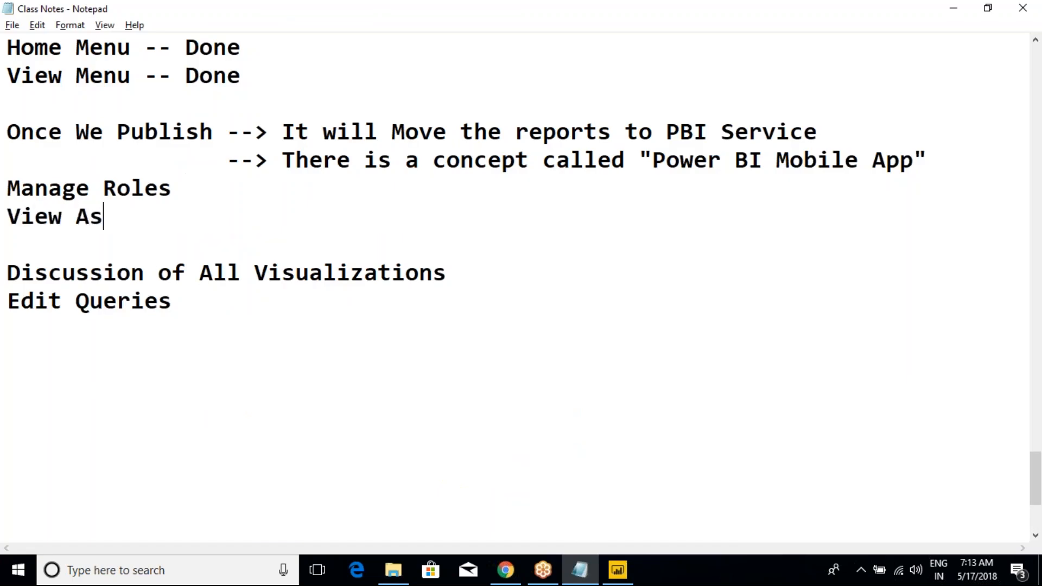
pyautogui.write(' a Role')
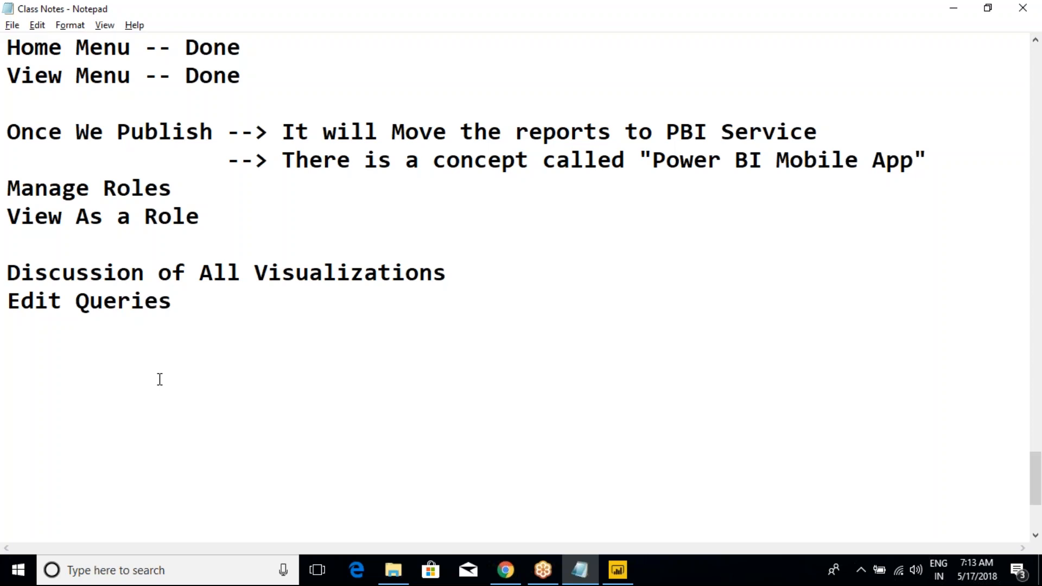
# Step: Review the Day-5 topics from Manage Roles through Discussion of All Visualizations and Edit Queries
pyautogui.scroll(1, 228, 255)
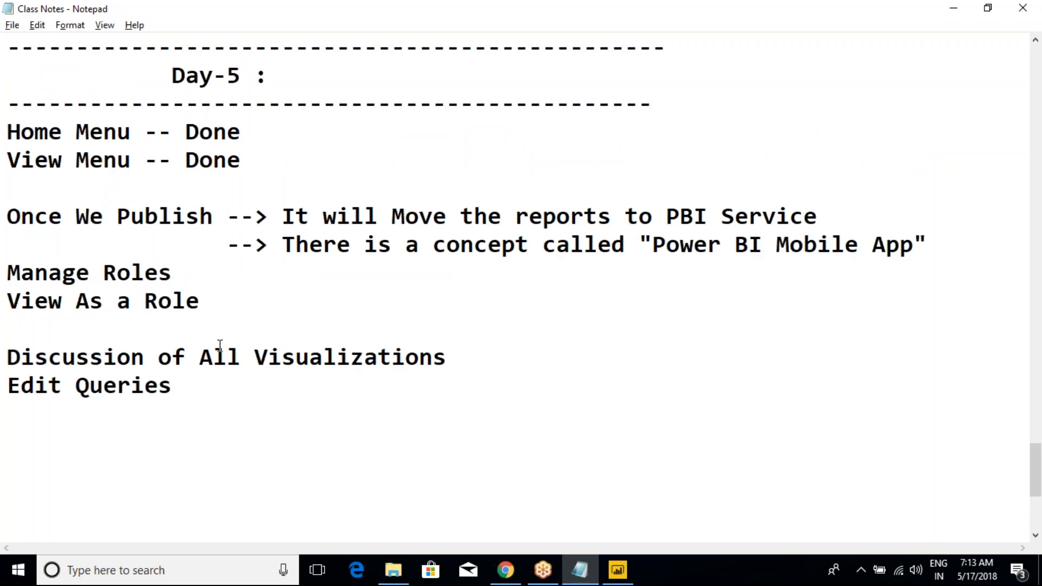
pyautogui.click(126, 328)
pyautogui.moveTo(463, 360); pyautogui.dragTo(6, 352)
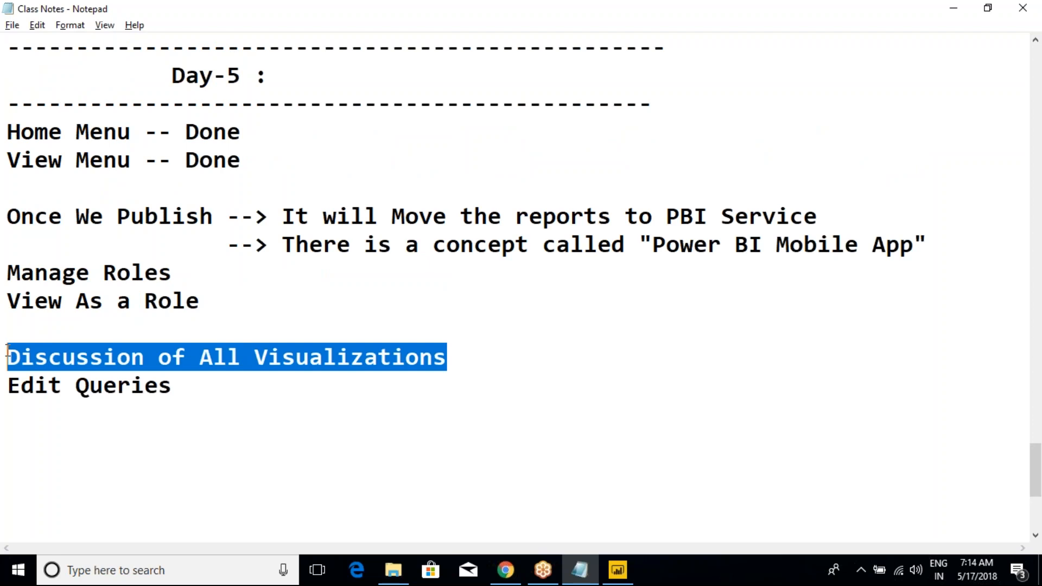
pyautogui.click(162, 384)
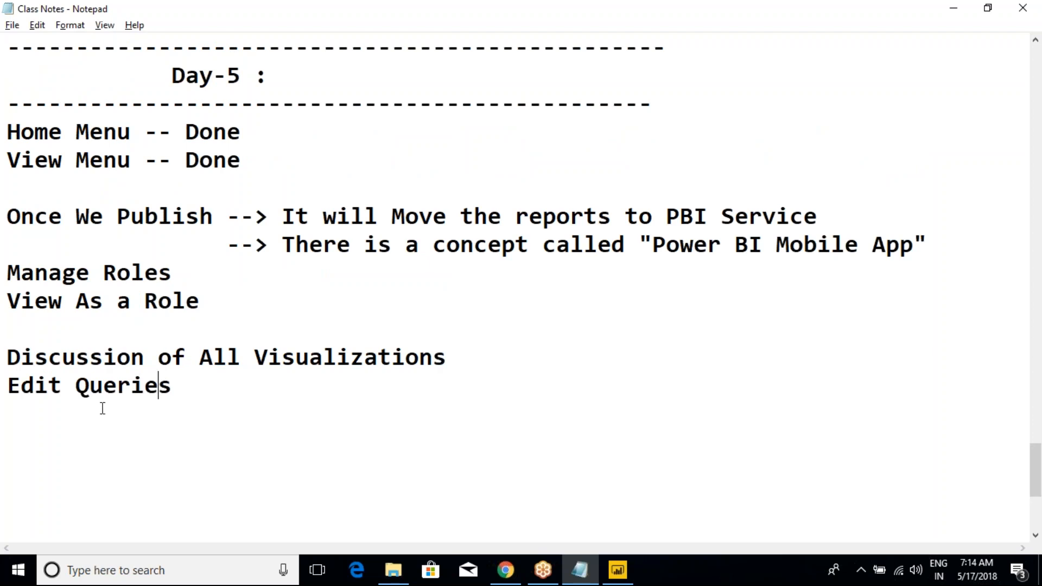
pyautogui.moveTo(192, 384); pyautogui.dragTo(6, 273)
pyautogui.click(214, 269)
pyautogui.moveTo(103, 272); pyautogui.dragTo(172, 269)
pyautogui.click(175, 269)
pyautogui.hotkey('alt', 'Tab')
pyautogui.hotkey('alt', 'Tab')
# Step: Start a list of roles below Edit Queries, after a blank line, with "Employee" and "Manager" on separate lines
pyautogui.scroll(-1, 293, 358)
pyautogui.click(297, 321)
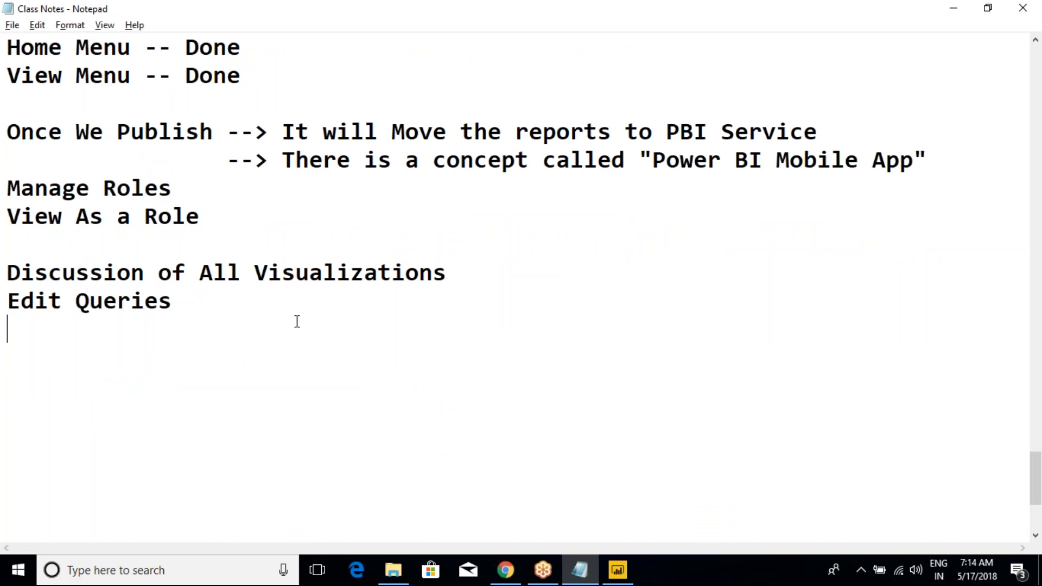
pyautogui.scroll(-1, 297, 321)
pyautogui.press('Return')
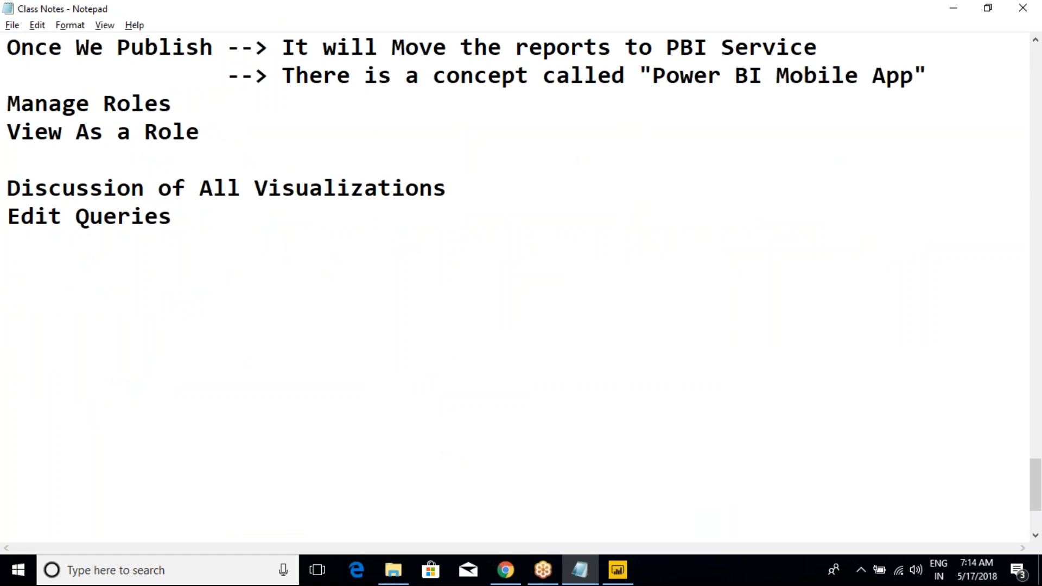
pyautogui.write('Employee')
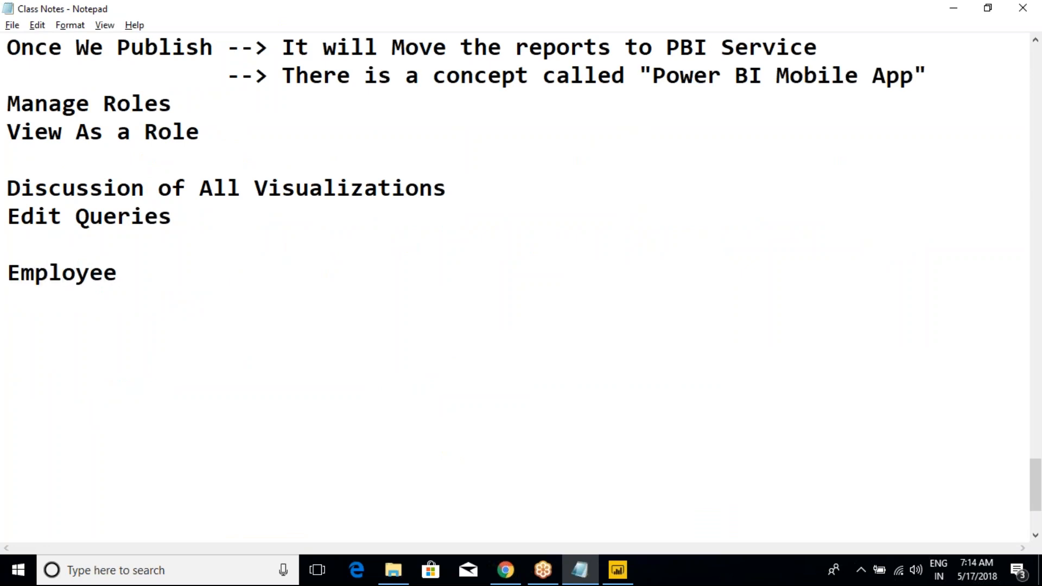
pyautogui.press('Return')
pyautogui.write('Maneg')
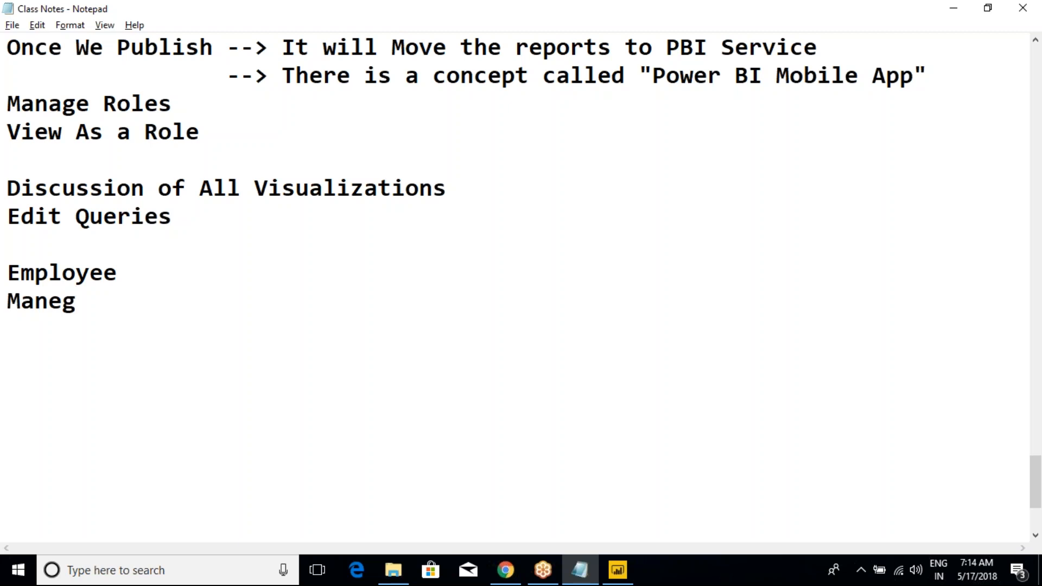
pyautogui.press('BackSpace')
pyautogui.press('BackSpace')
pyautogui.write('ager')
pyautogui.press('Return')
# Step: Extend the role list below Manager with the lines "Dorectors" and "CEO"
pyautogui.write('Do')
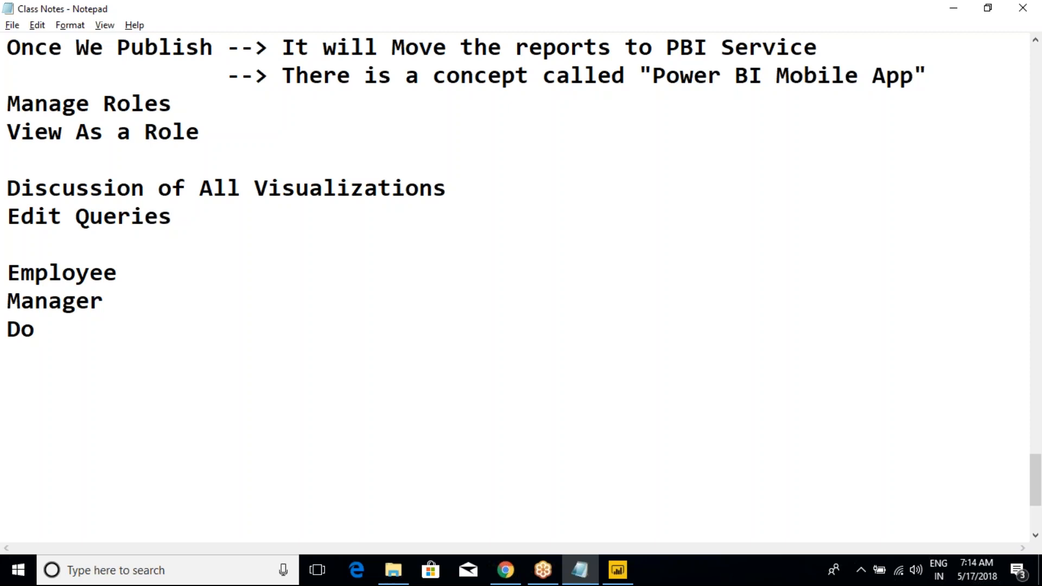
pyautogui.write('rectors')
pyautogui.press('BackSpace')
pyautogui.press('BackSpace')
pyautogui.press('BackSpace')
pyautogui.press('BackSpace')
pyautogui.write('tors')
pyautogui.press('Return')
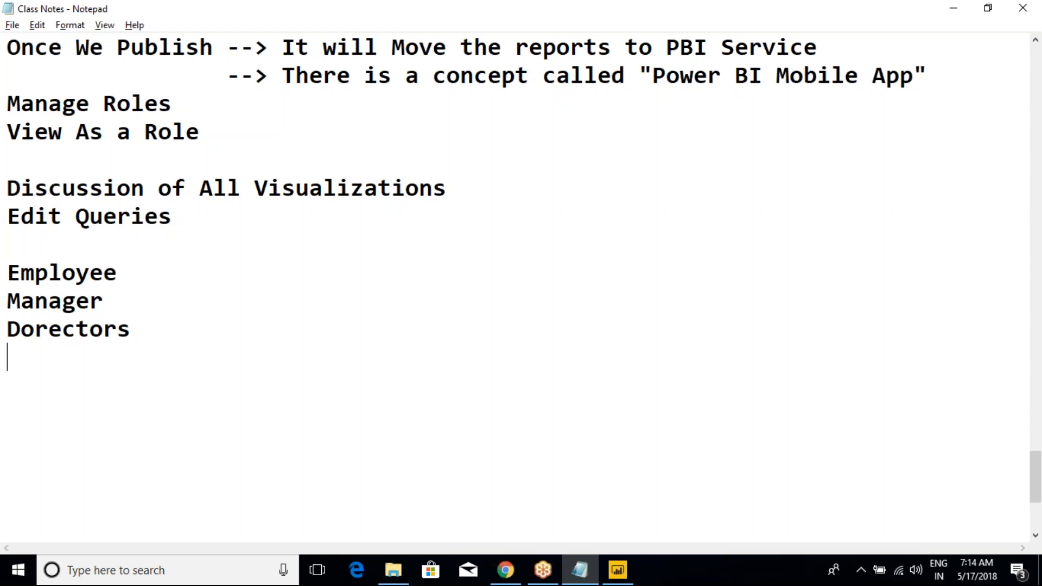
pyautogui.write('CEO')
# Step: Add the note "-- Portals" beside the Employee role, spaced away from the role name
pyautogui.click(150, 272)
pyautogui.write('--')
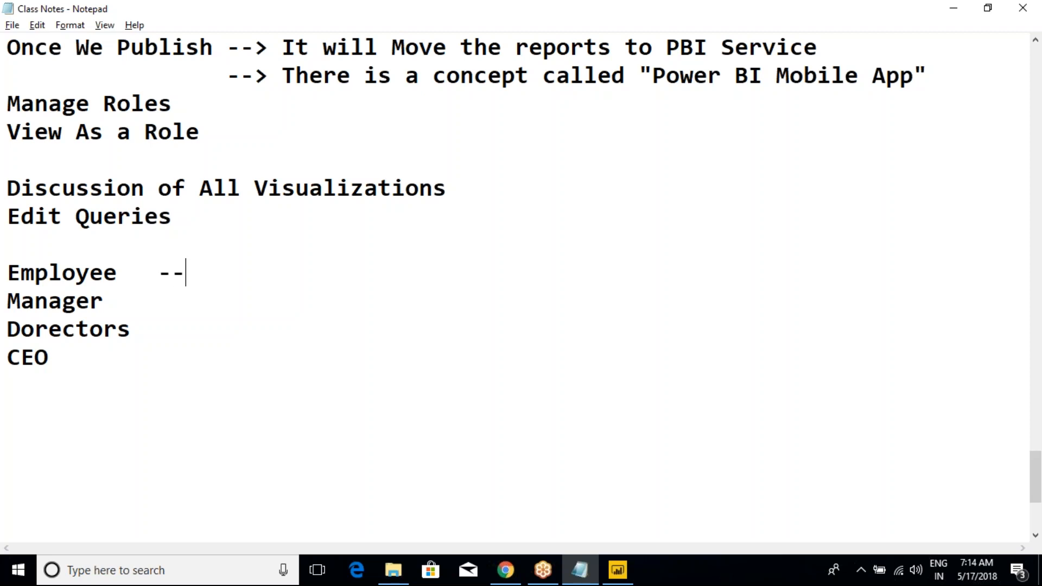
pyautogui.press('Left')
pyautogui.click(240, 273)
pyautogui.write('Portals')
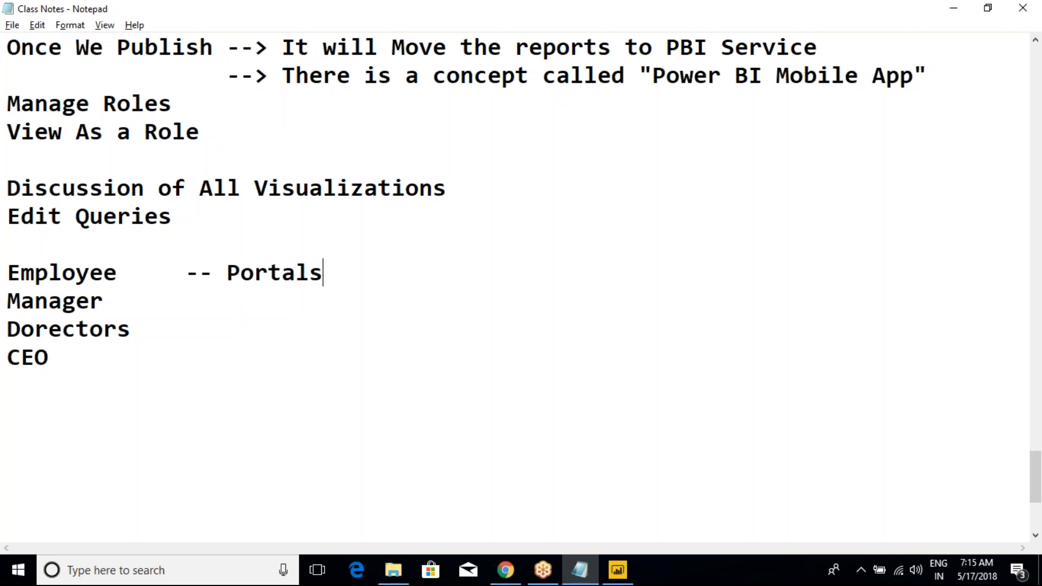
# Step: Copy the "-- Portals" note to the Manager line and align it with the note on the Employee line
pyautogui.hotkey('shift', 'Left')
pyautogui.hotkey('shift', 'Left')
pyautogui.hotkey('shift', 'Left')
pyautogui.hotkey('shift', 'Left')
pyautogui.hotkey('shift', 'Left')
pyautogui.hotkey('shift', 'Left')
pyautogui.hotkey('shift', 'Left')
pyautogui.hotkey('shift', 'Left')
pyautogui.hotkey('shift', 'Left')
pyautogui.hotkey('shift', 'Left')
pyautogui.hotkey('shift', 'Left')
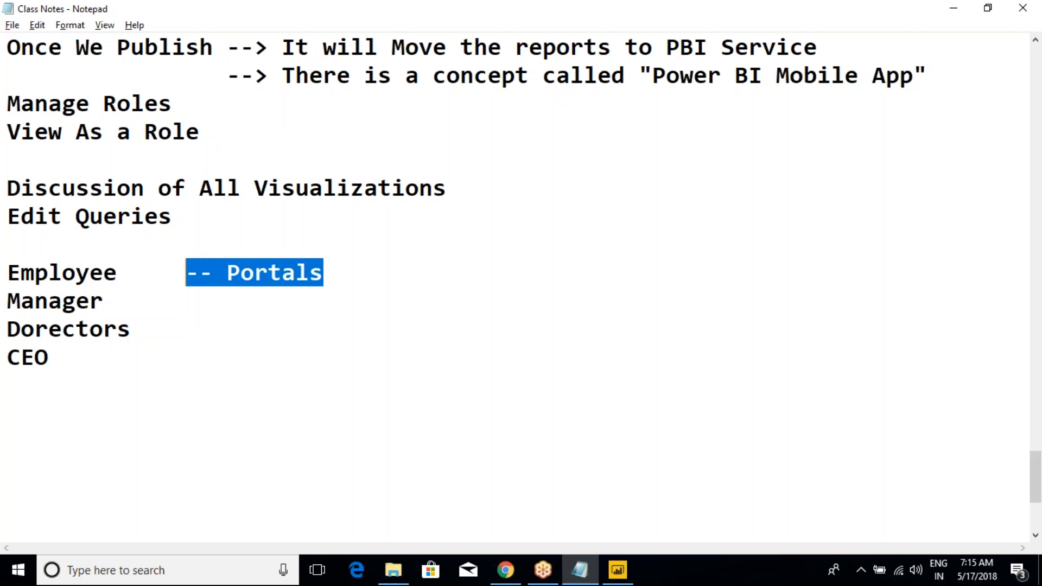
pyautogui.hotkey('shift', 'Left')
pyautogui.hotkey('ctrl', 'c')
pyautogui.click(195, 293)
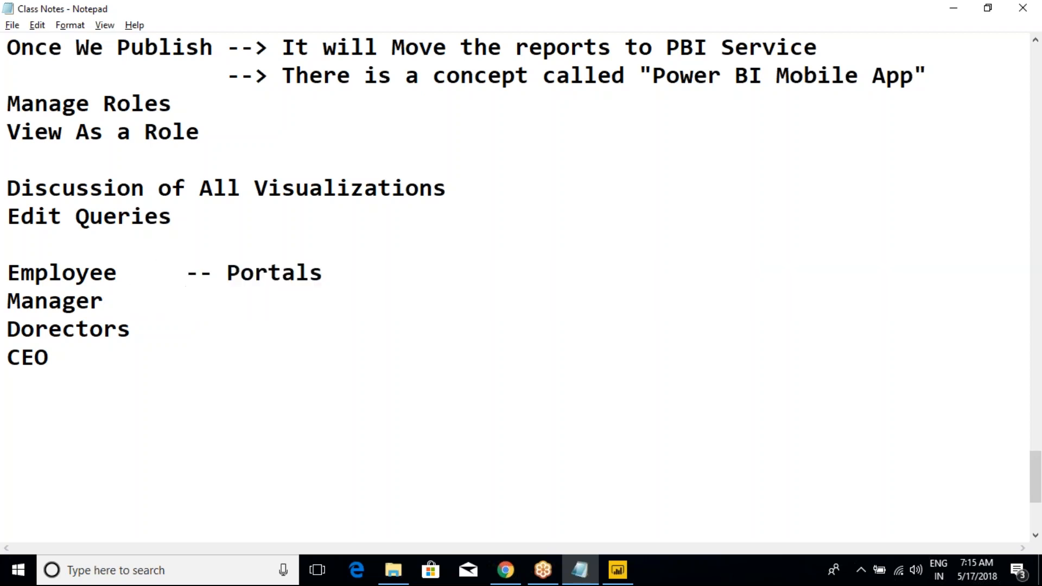
pyautogui.hotkey('ctrl', 'v')
pyautogui.click(216, 302)
pyautogui.press('BackSpace')
pyautogui.press('BackSpace')
pyautogui.moveTo(214, 274); pyautogui.dragTo(8, 278)
pyautogui.click(336, 273)
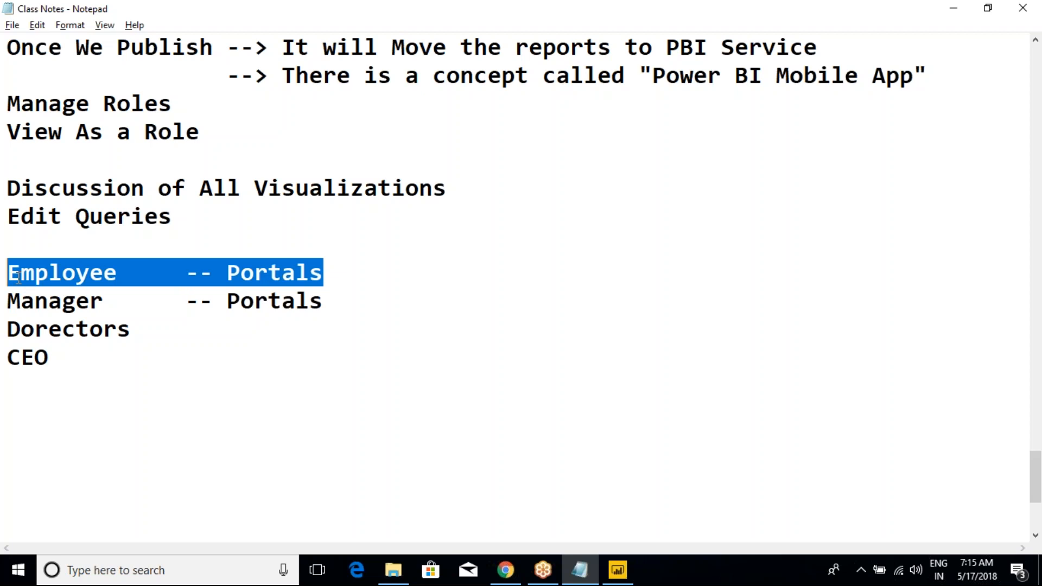
pyautogui.click(248, 274)
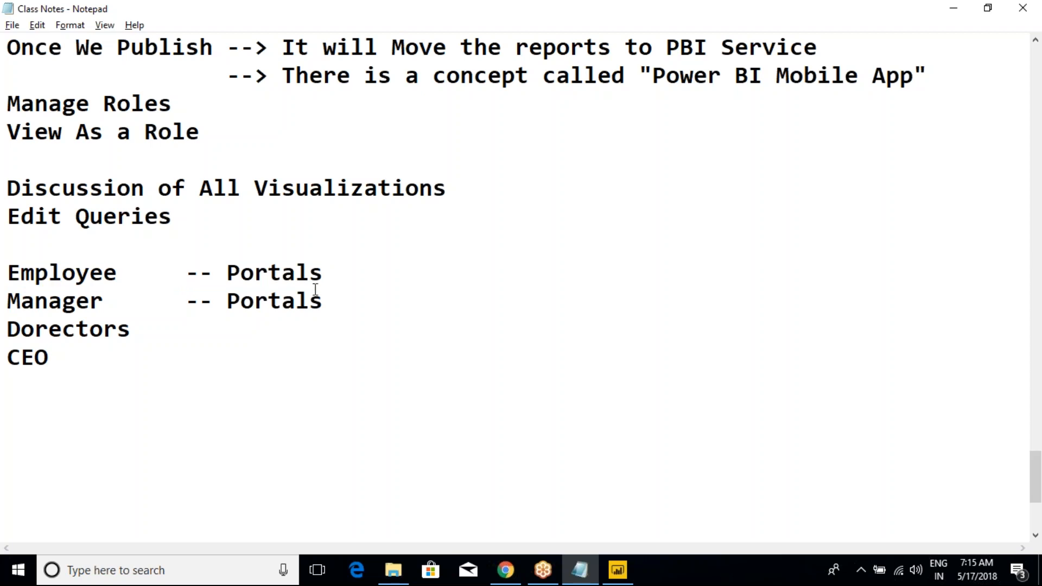
pyautogui.click(328, 270)
pyautogui.moveTo(335, 269); pyautogui.dragTo(44, 250)
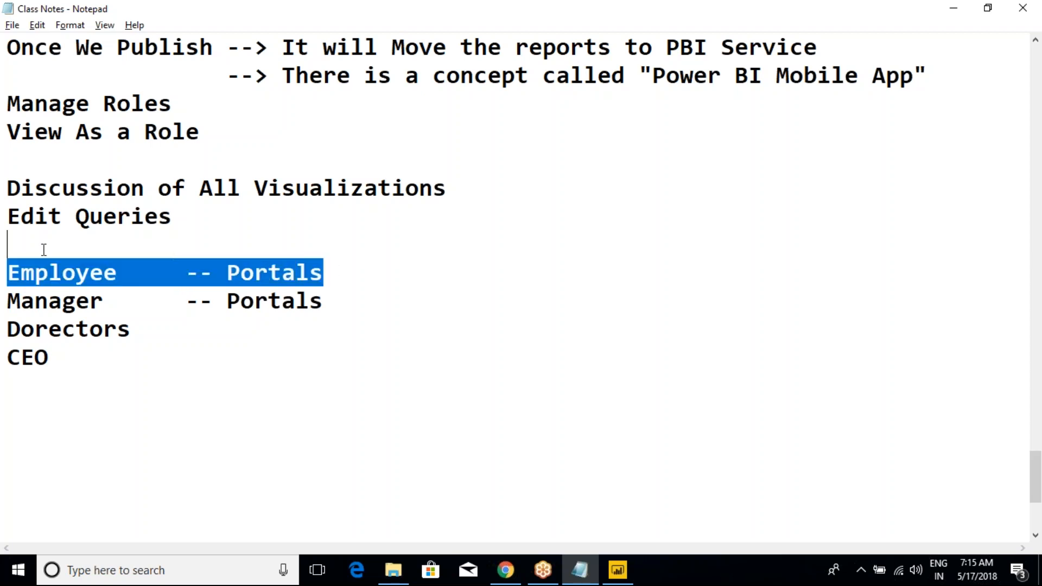
pyautogui.click(32, 250)
pyautogui.click(102, 303)
pyautogui.moveTo(103, 302); pyautogui.dragTo(337, 299)
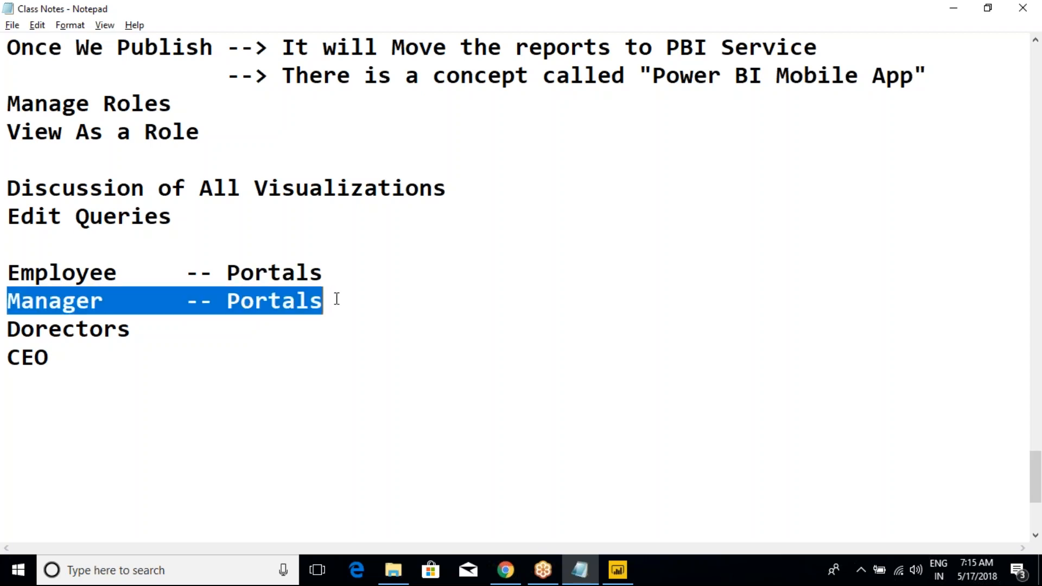
pyautogui.click(337, 299)
pyautogui.keyDown('shift'); pyautogui.click(8, 271); pyautogui.keyUp('shift')
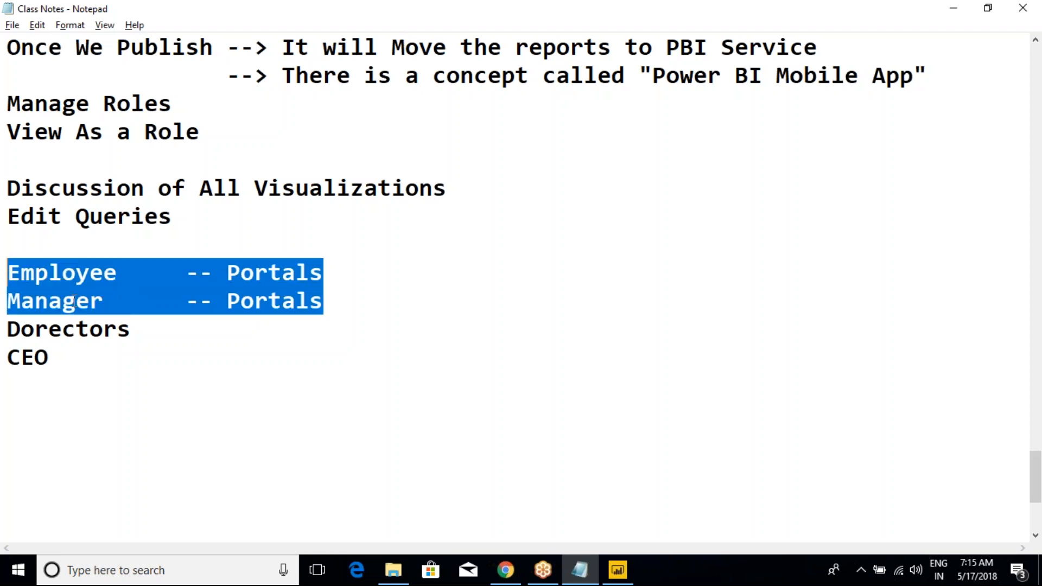
pyautogui.click(145, 301)
pyautogui.moveTo(324, 301); pyautogui.dragTo(8, 301)
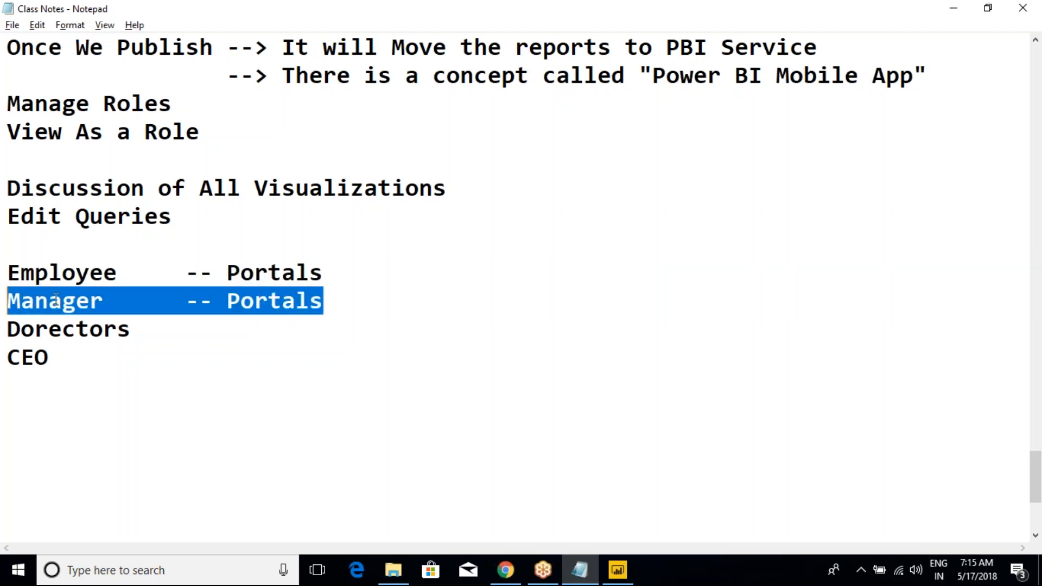
# Step: Insert a line below the Manager role reading "Employee1 , EMployee2, EMployee......N"
pyautogui.click(352, 305)
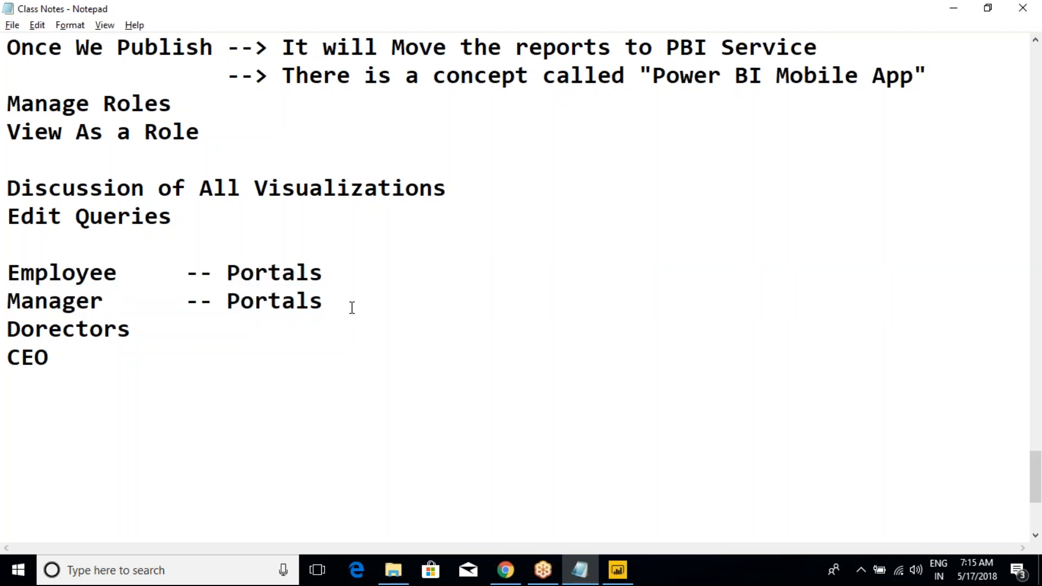
pyautogui.press('Return')
pyautogui.write('Employee1 , ')
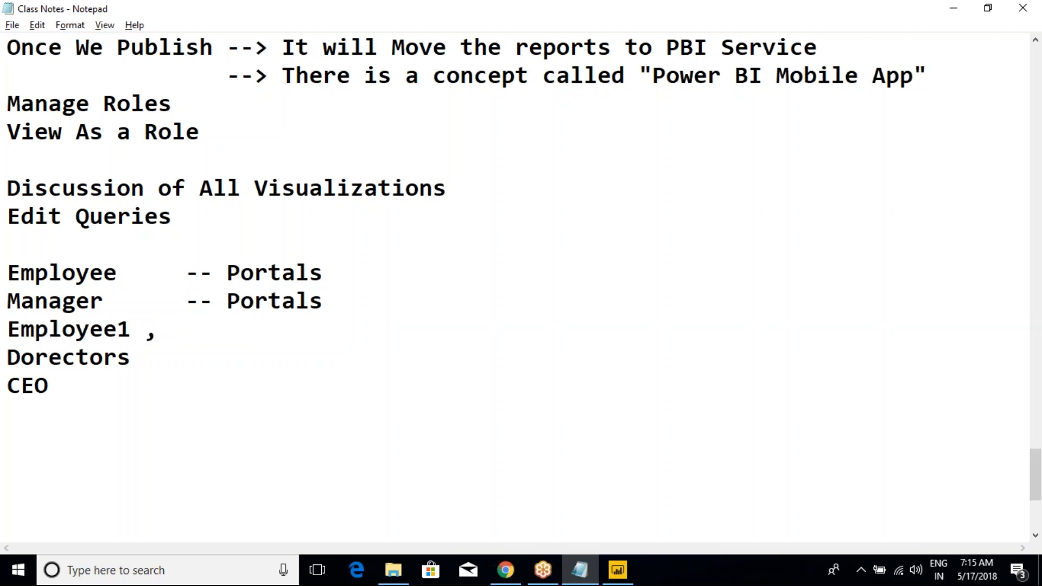
pyautogui.write('EMployee2, EMplo')
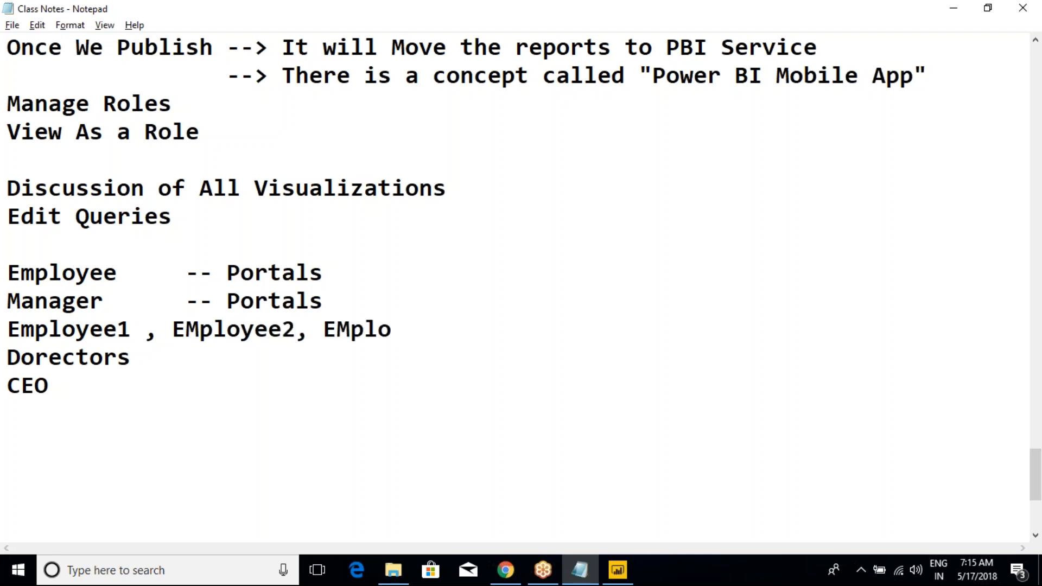
pyautogui.write('yee......N')
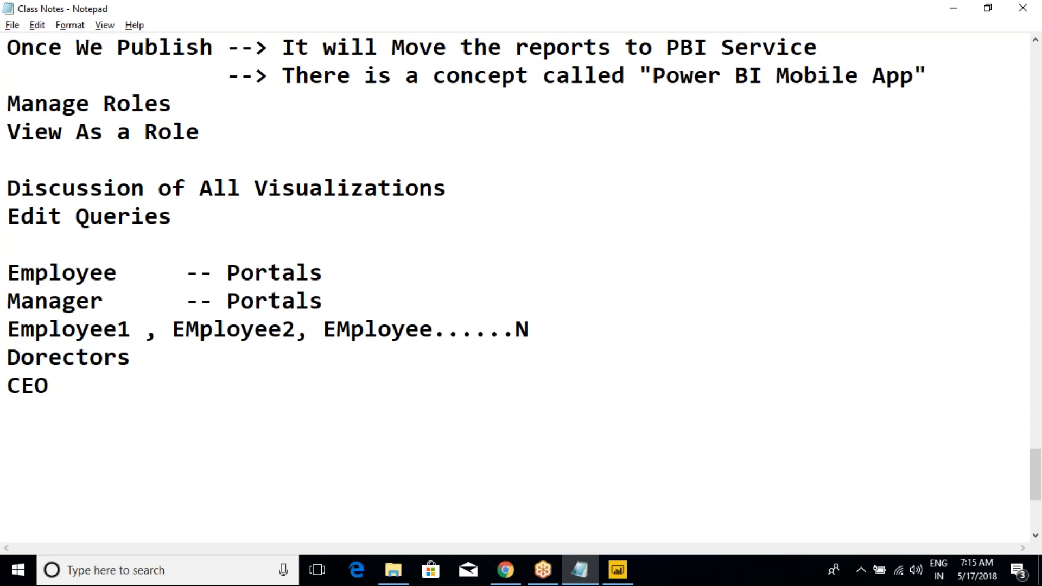
pyautogui.moveTo(552, 335); pyautogui.dragTo(6, 293)
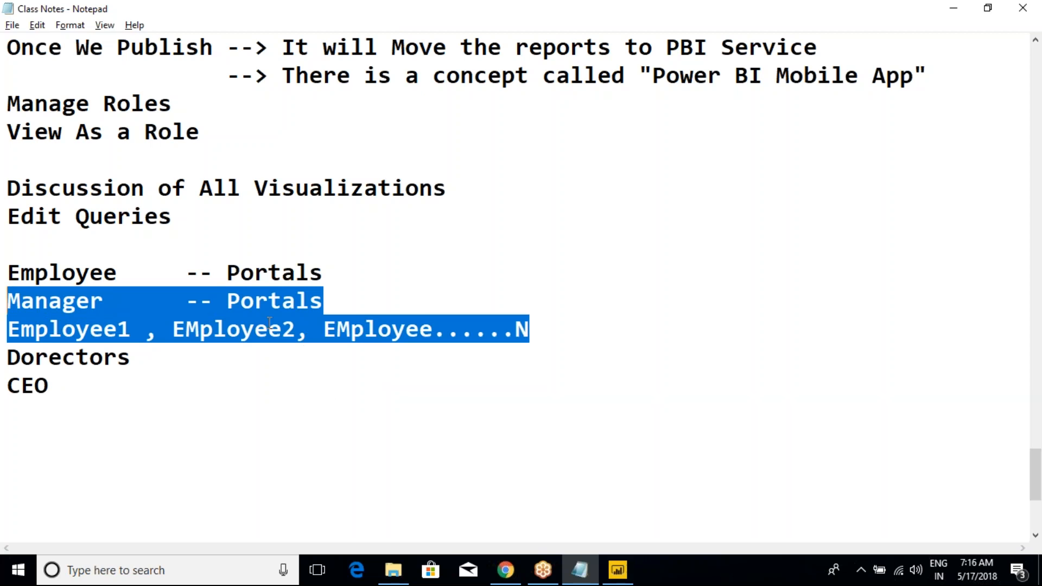
pyautogui.click(896, 27)
pyautogui.click(896, 27)
pyautogui.click(809, 337)
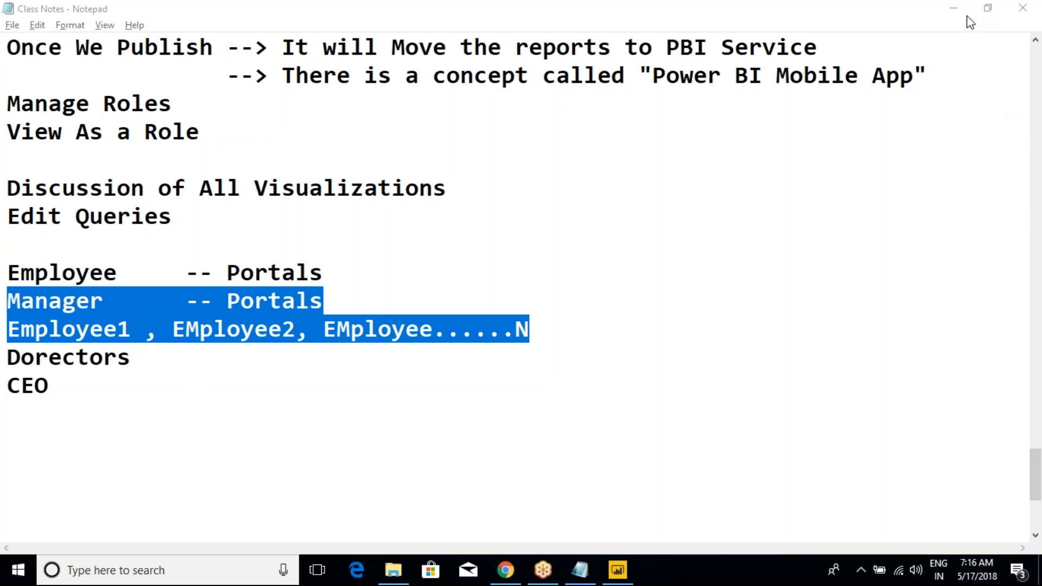
pyautogui.click(440, 328)
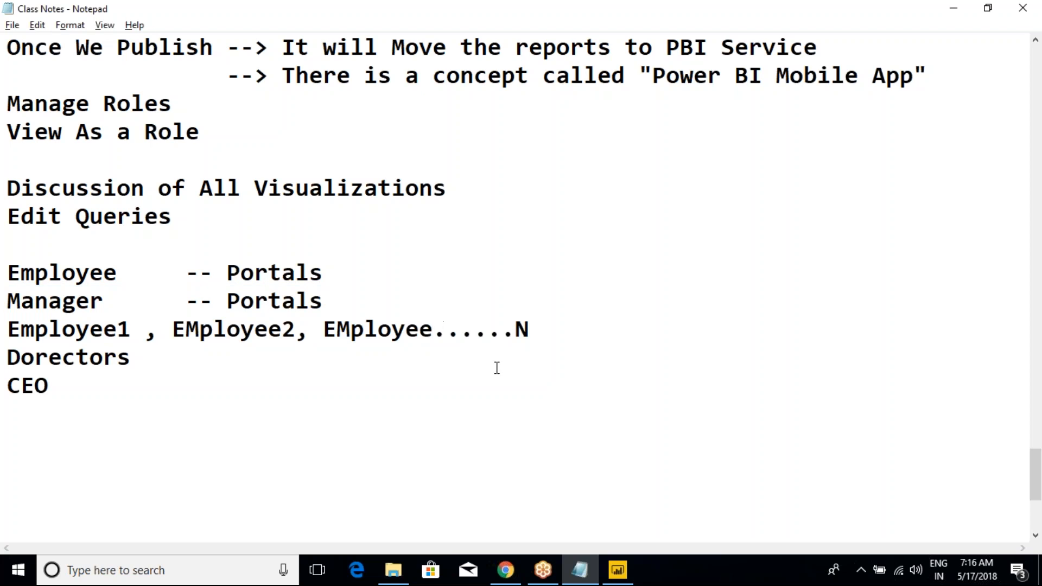
pyautogui.click(535, 327)
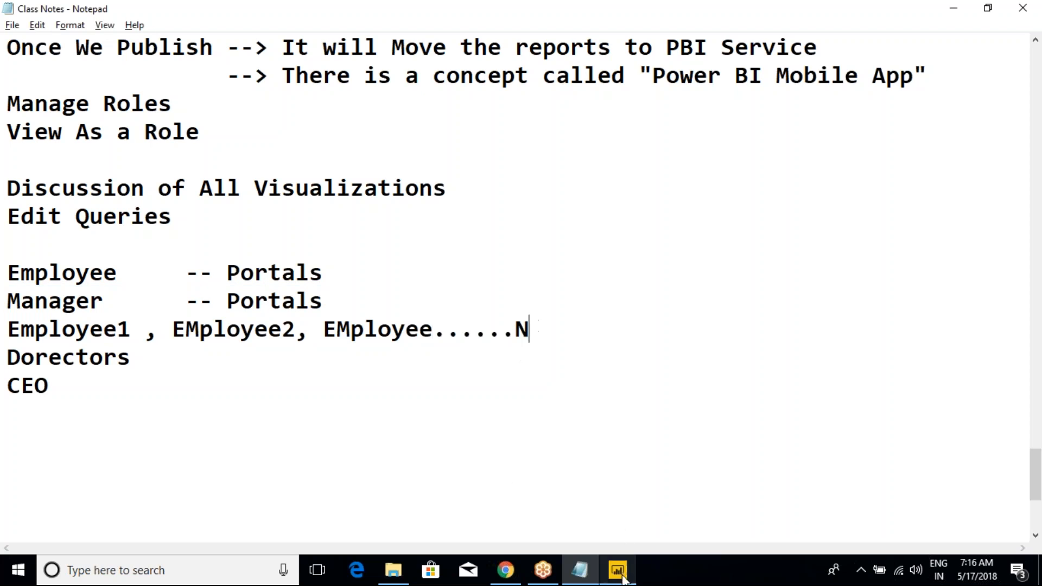
pyautogui.moveTo(545, 335); pyautogui.dragTo(7, 311)
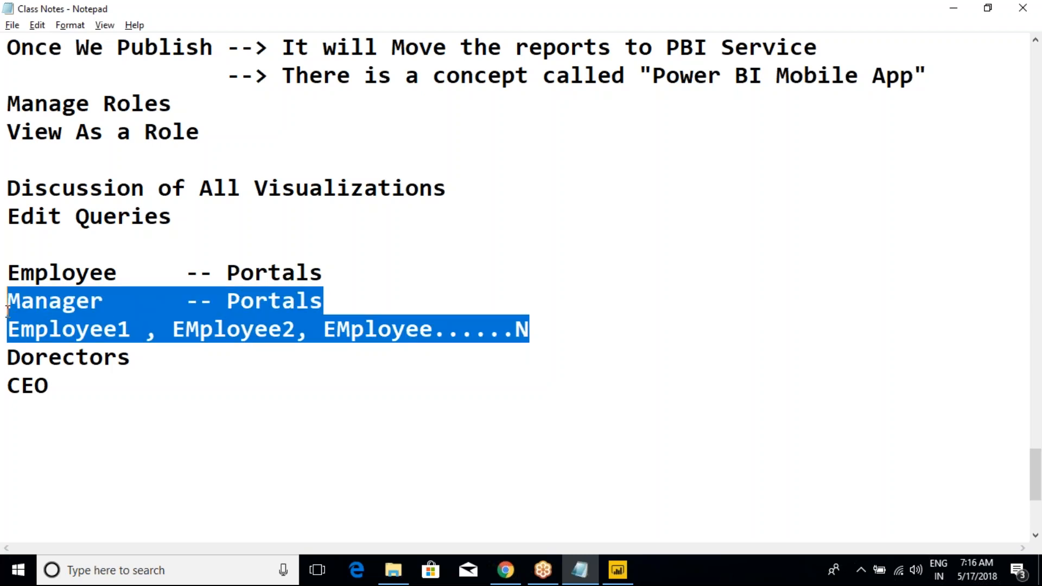
# Step: Below the numbered employees line, leave a blank line and add "For Example 1000 EMployees in a Org"
pyautogui.click(547, 337)
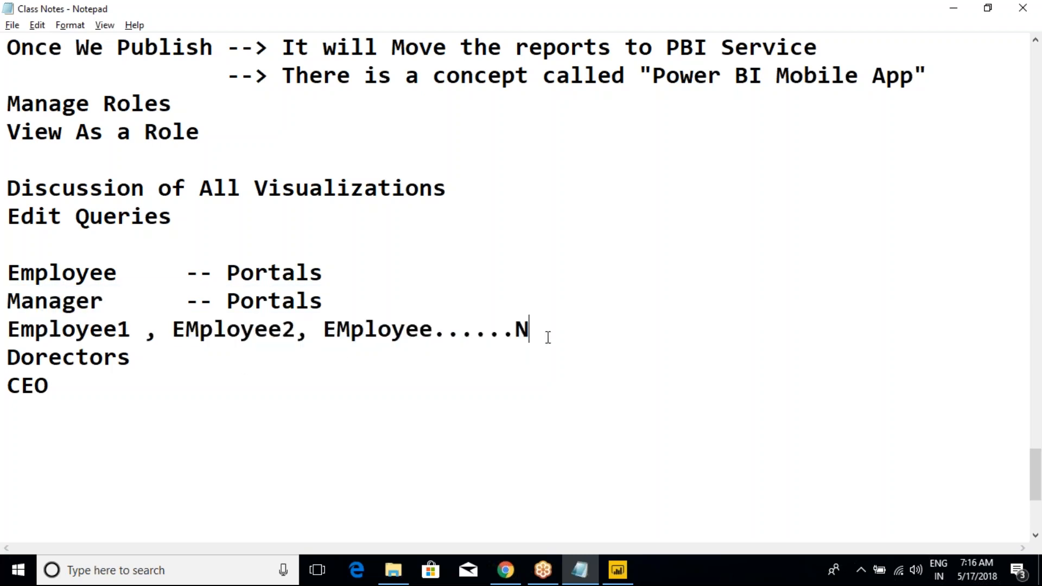
pyautogui.press('Return')
pyautogui.press('Return')
pyautogui.write('For Example 100')
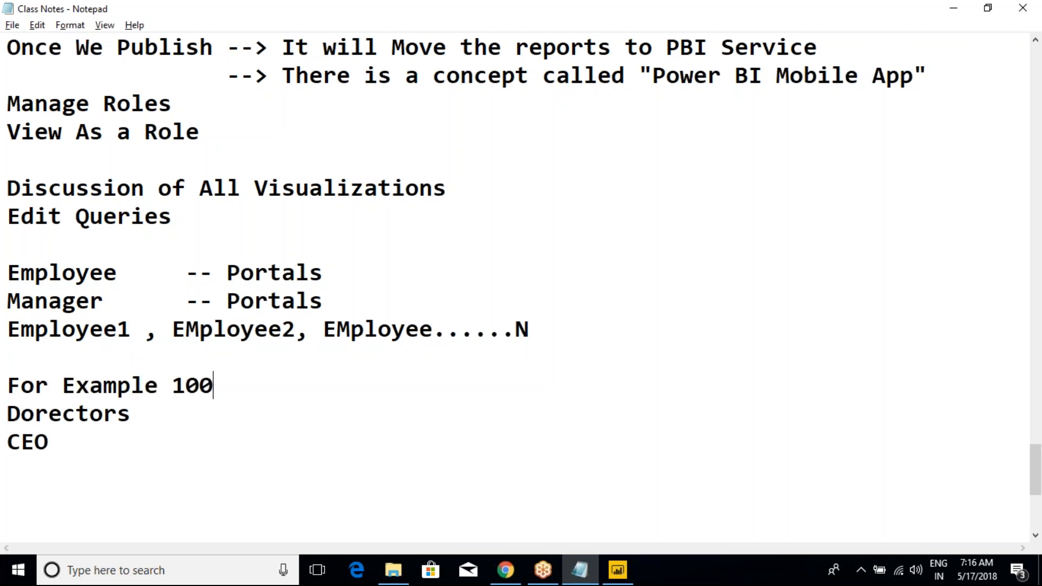
pyautogui.write('0 EM')
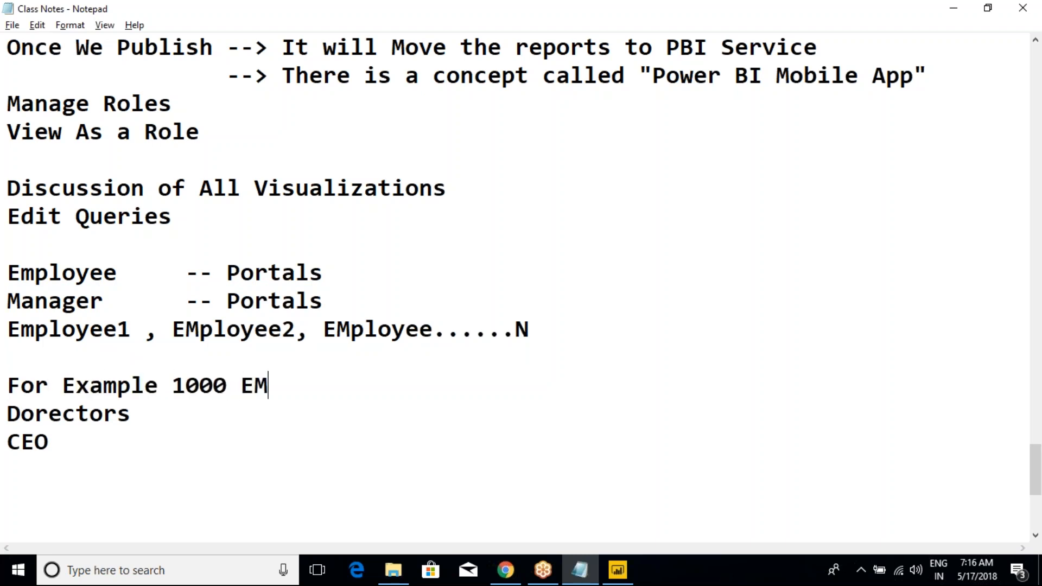
pyautogui.write('ployees ')
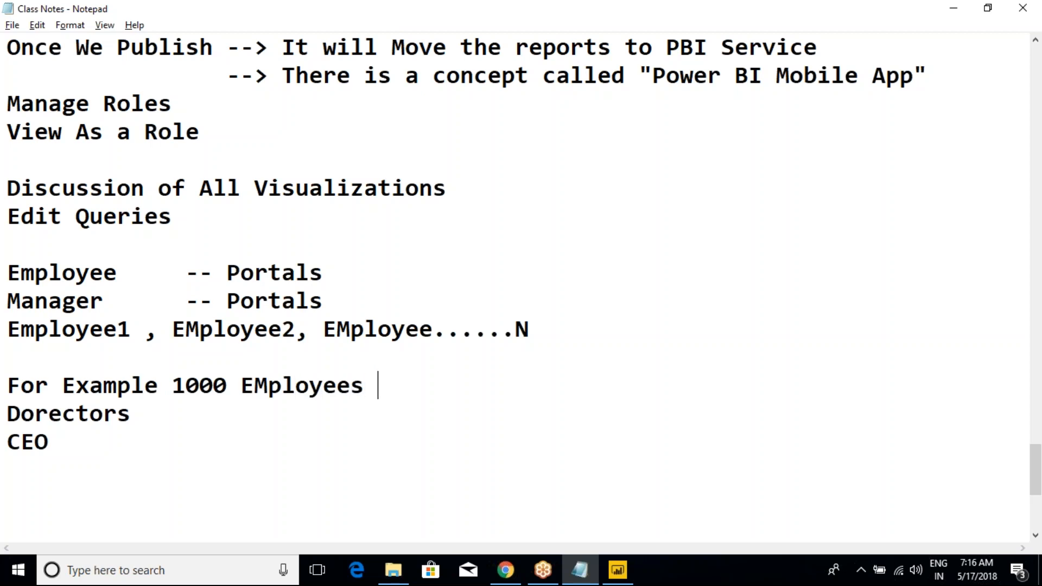
pyautogui.write('in a Org')
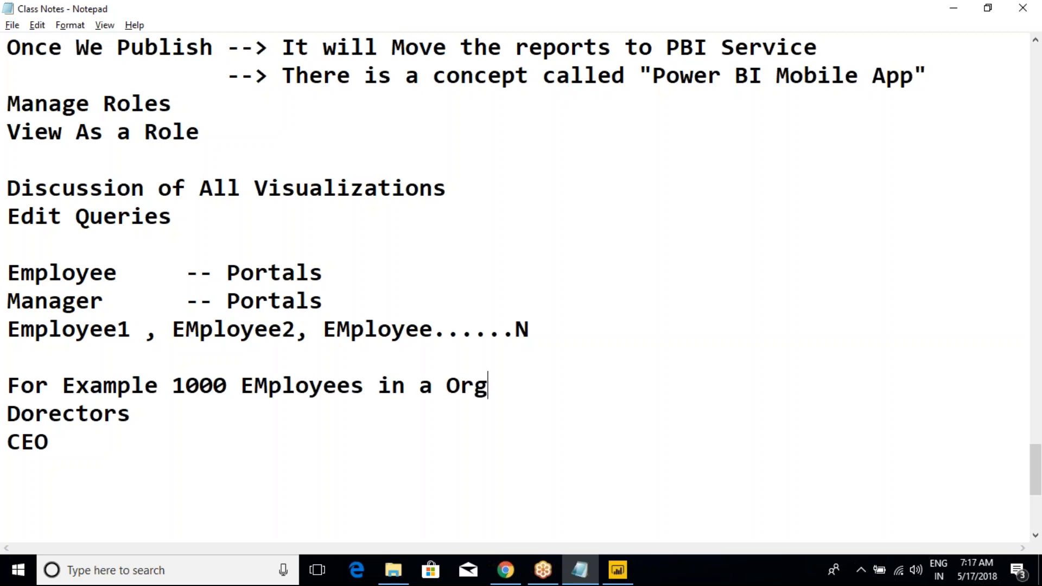
# Step: Add the line "Roles - Manager" below the 1000 employees example, keeping it separated from the Dorectors line
pyautogui.press('Return')
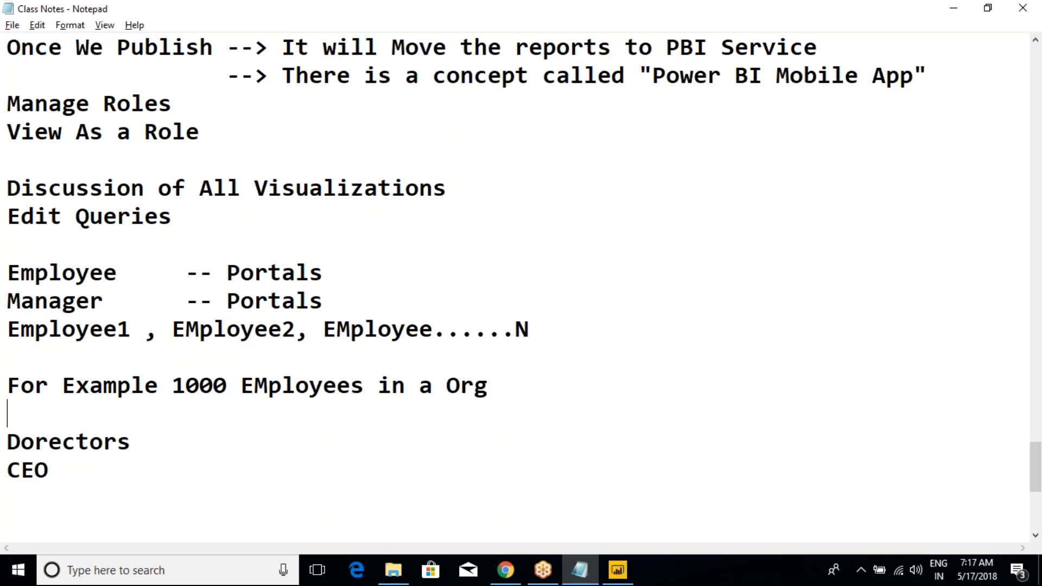
pyautogui.press('Return')
pyautogui.write('Role')
pyautogui.write('- Manegr')
pyautogui.press('BackSpace')
pyautogui.press('BackSpace')
pyautogui.press('BackSpace')
pyautogui.press('BackSpace')
pyautogui.write('nager')
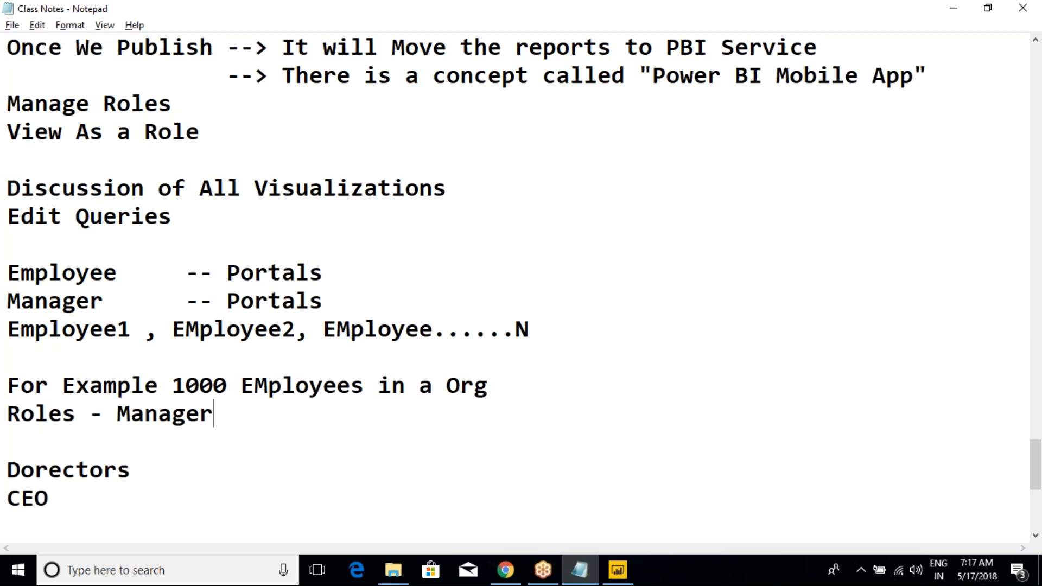
# Step: Add the line "Roles - Developer" below the Manager role line, followed by a sample employee's e-mail address
pyautogui.press('Return')
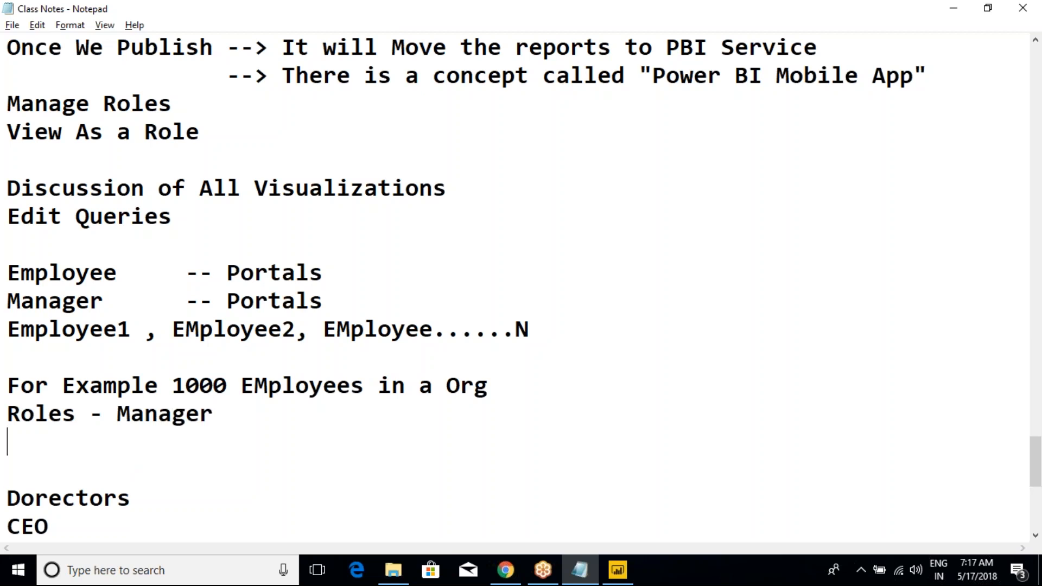
pyautogui.write('Roles ')
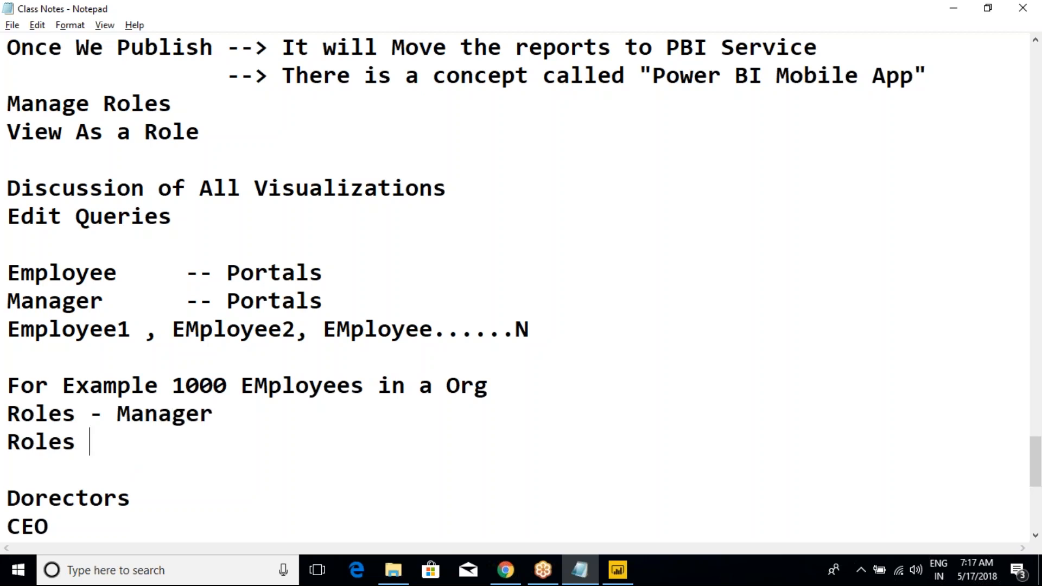
pyautogui.write('- -')
pyautogui.press('BackSpace')
pyautogui.press('BackSpace')
pyautogui.write('EMploye')
pyautogui.press('BackSpace')
pyautogui.press('BackSpace')
pyautogui.press('BackSpace')
pyautogui.press('BackSpace')
pyautogui.press('BackSpace')
pyautogui.press('BackSpace')
pyautogui.press('BackSpace')
pyautogui.write('Dev')
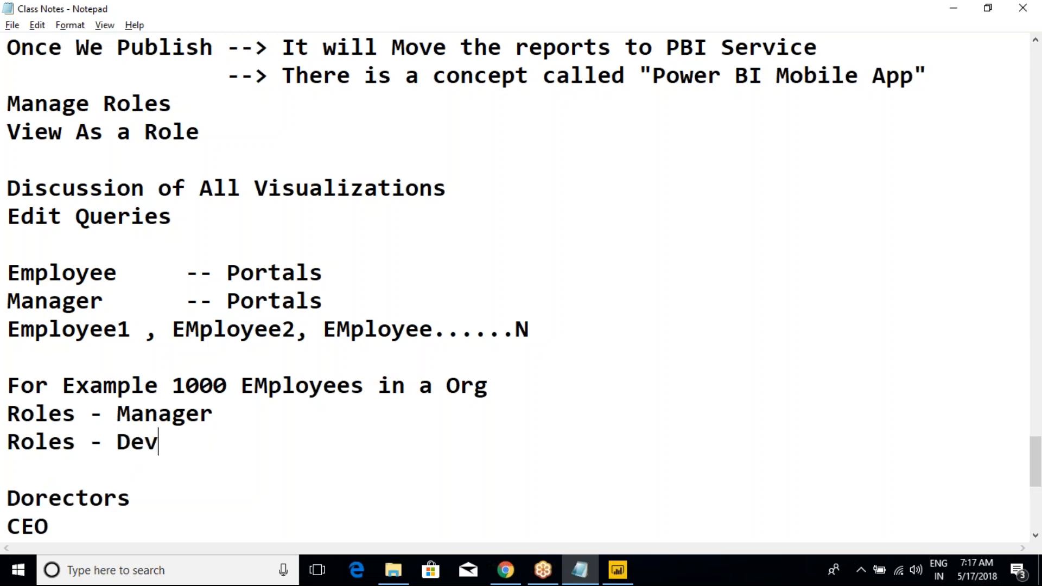
pyautogui.write('eloper')
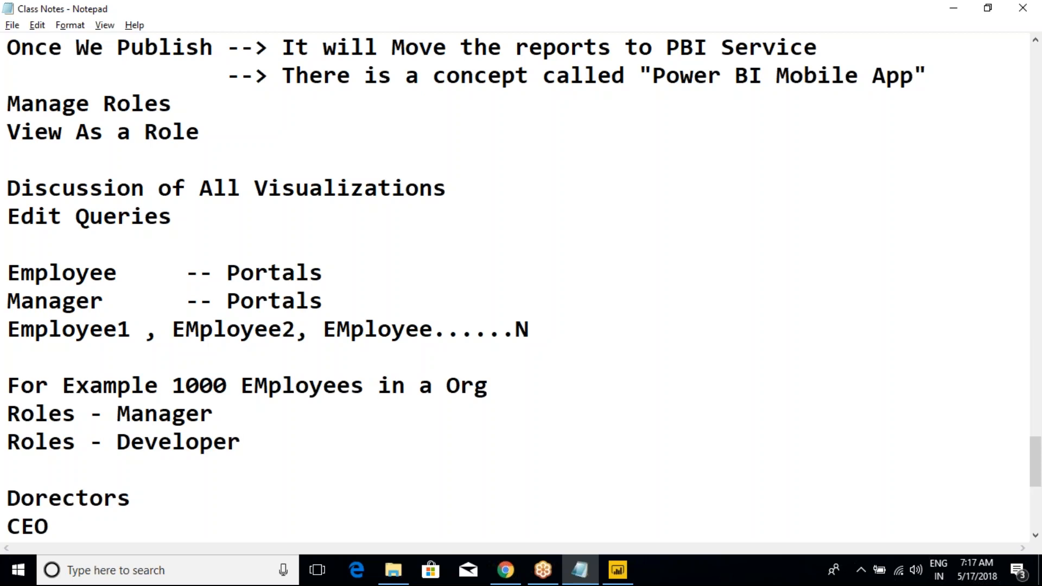
pyautogui.write('  bala')
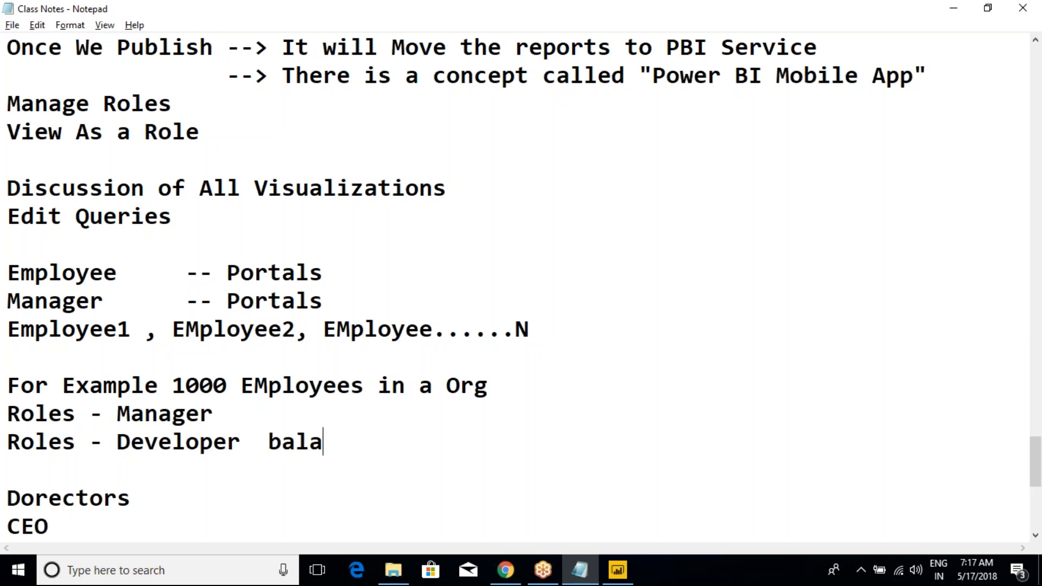
pyautogui.write('@xxx.com')
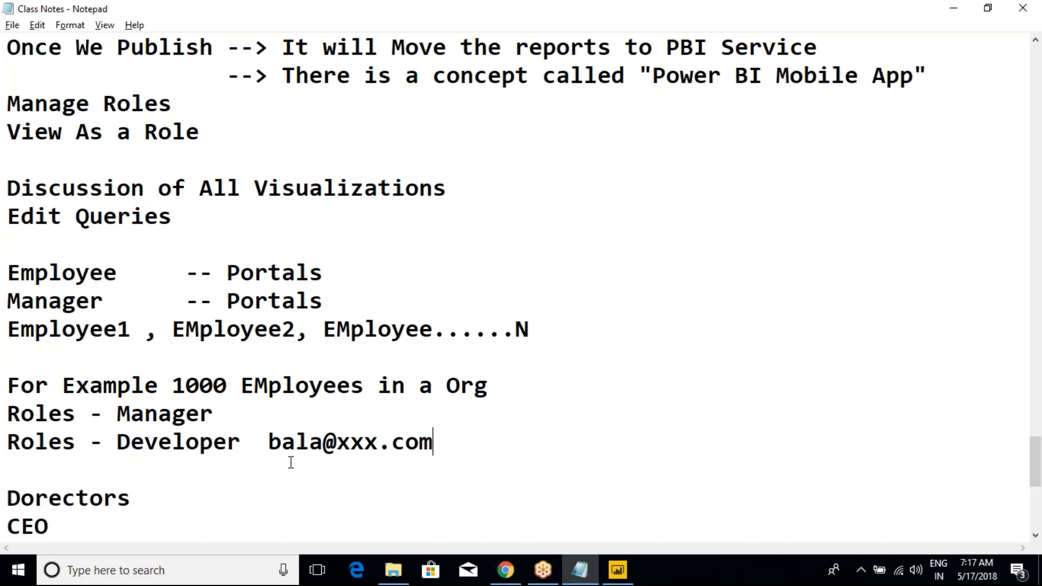
pyautogui.moveTo(269, 442); pyautogui.dragTo(444, 442)
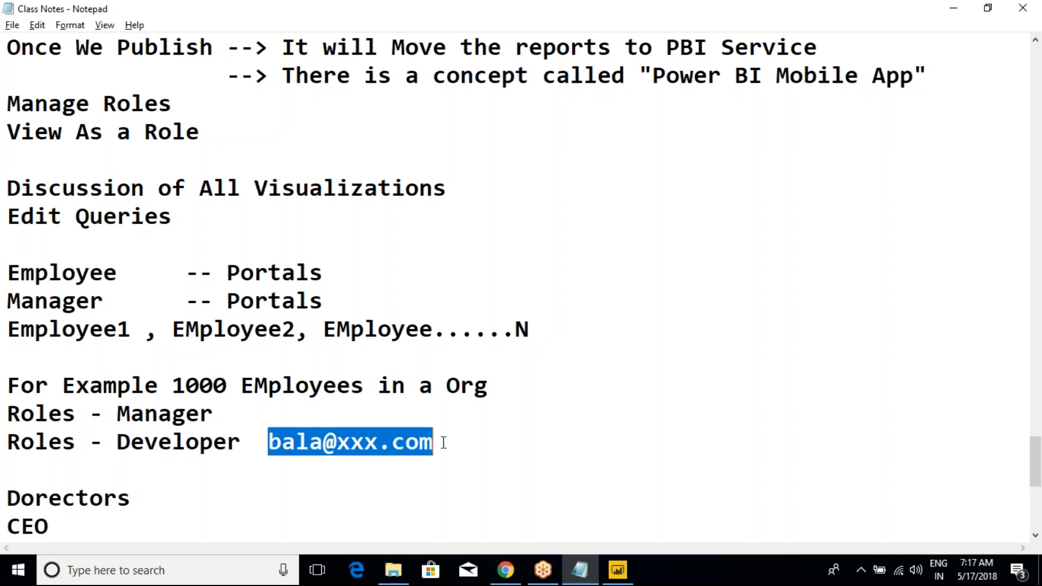
pyautogui.doubleClick(168, 443)
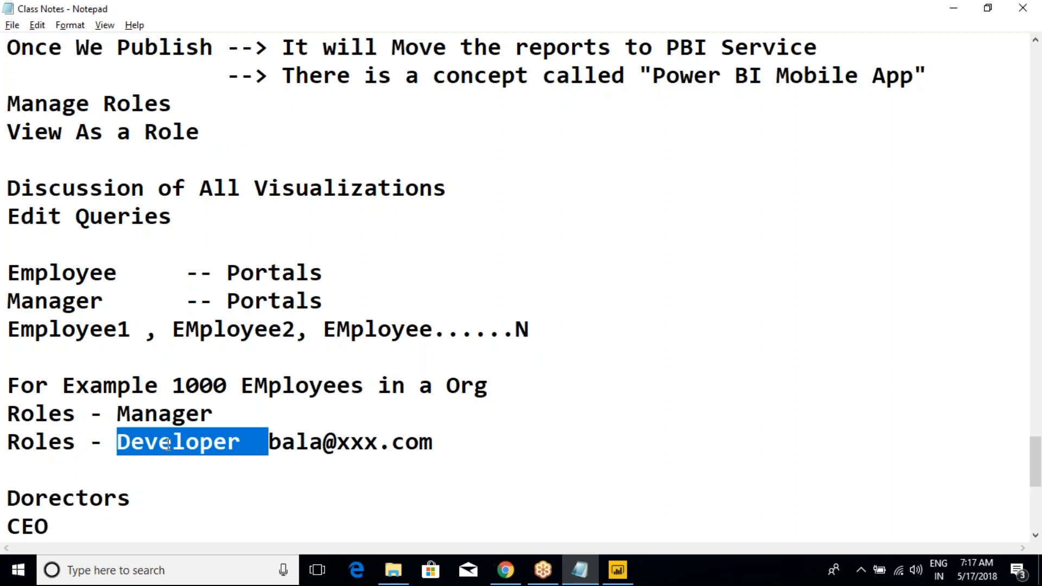
pyautogui.click(359, 474)
pyautogui.moveTo(242, 445); pyautogui.dragTo(123, 444)
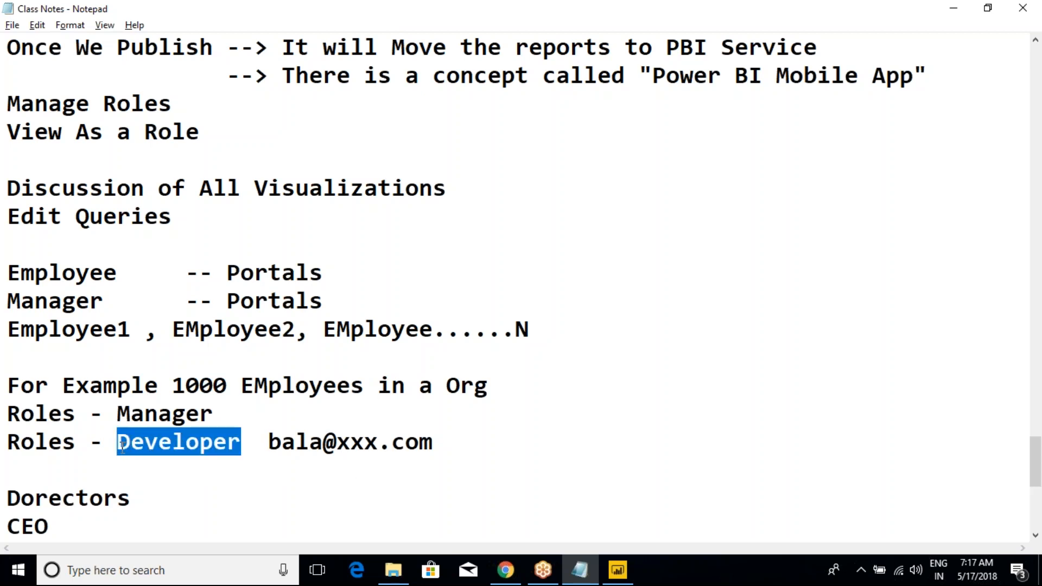
pyautogui.click(122, 445)
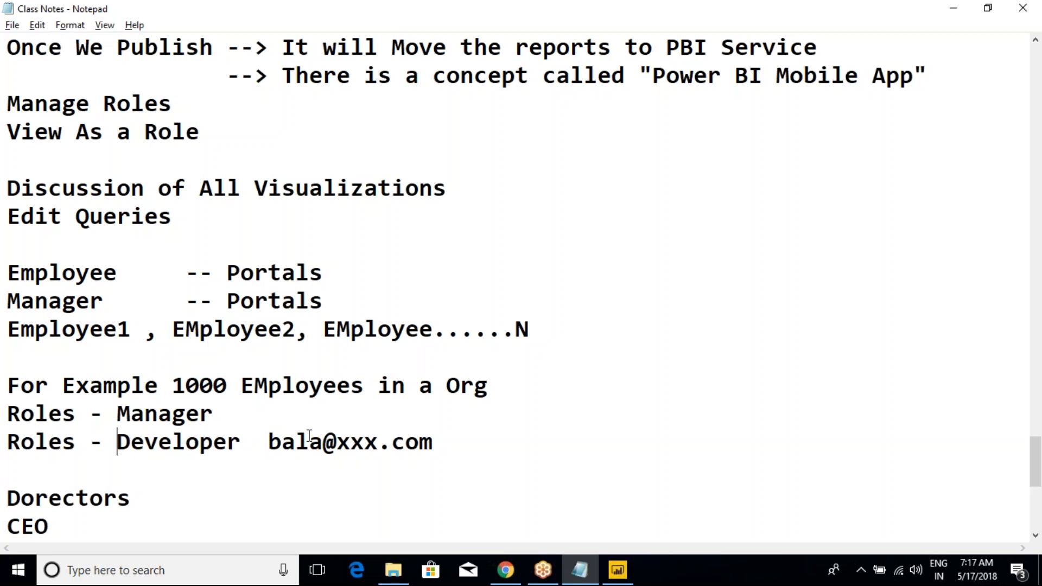
# Step: Add a sample e-mail address beside "Roles - Manager", aligned with the address on the Developer line
pyautogui.click(331, 419)
pyautogui.write('abcd@xxx.com')
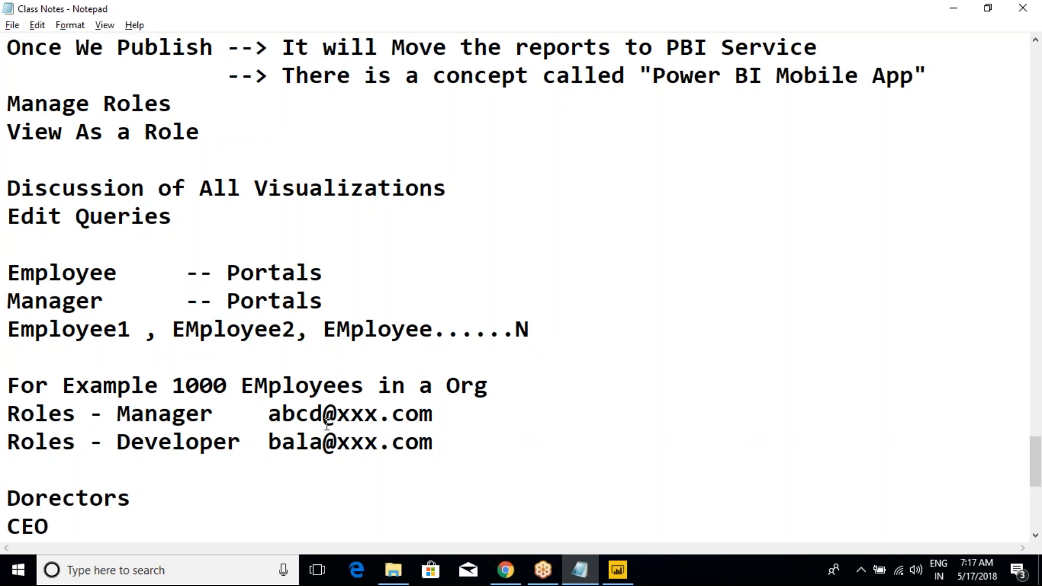
pyautogui.moveTo(266, 414)
pyautogui.mouseDown()
pyautogui.moveTo(443, 415)
pyautogui.moveTo(269, 416)
pyautogui.mouseUp()
pyautogui.moveTo(118, 415); pyautogui.dragTo(213, 415)
pyautogui.doubleClick(188, 416)
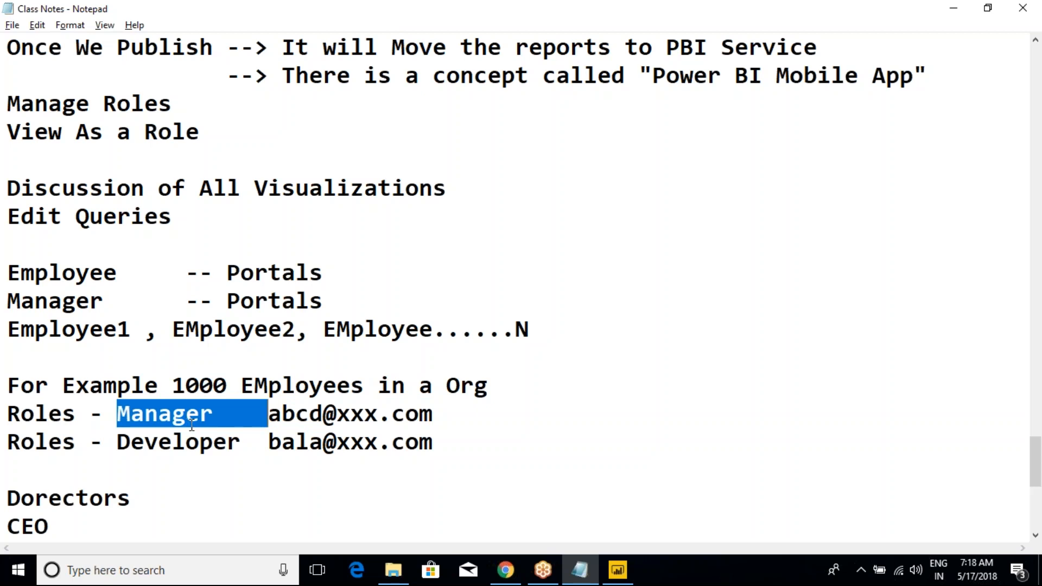
pyautogui.click(255, 415)
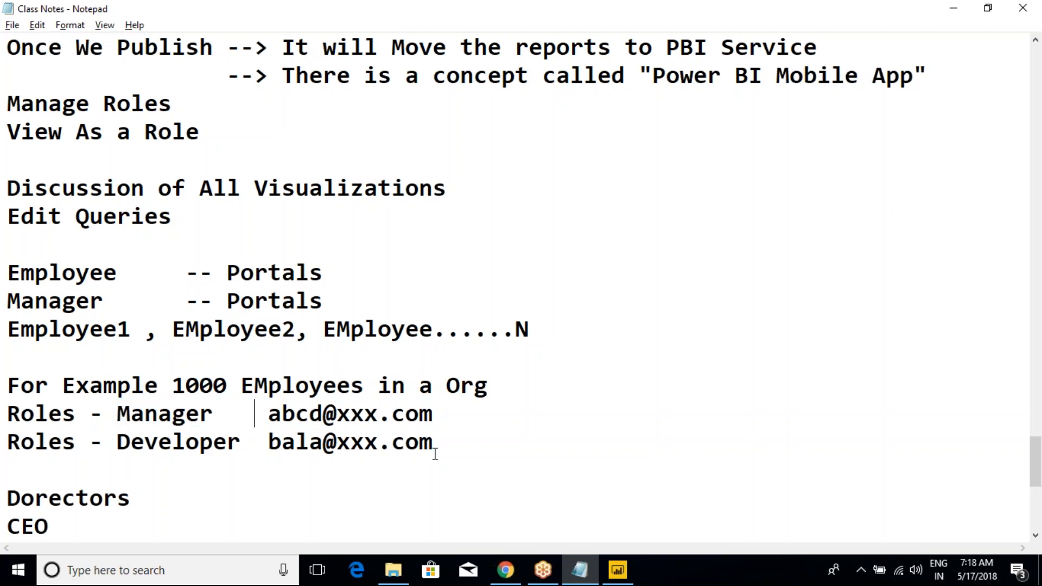
pyautogui.moveTo(464, 442); pyautogui.dragTo(7, 280)
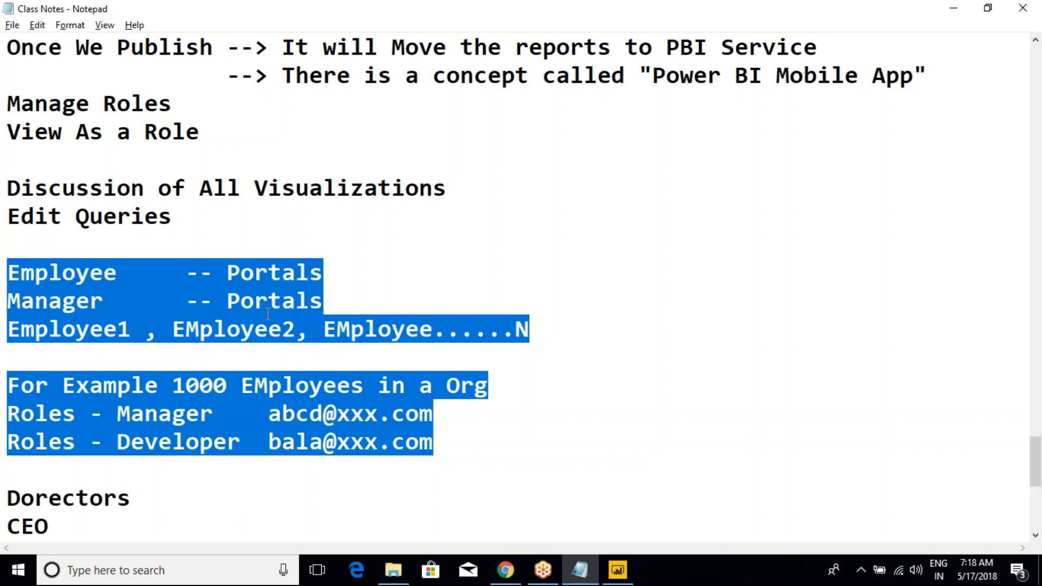
pyautogui.scroll(-2, 329, 363)
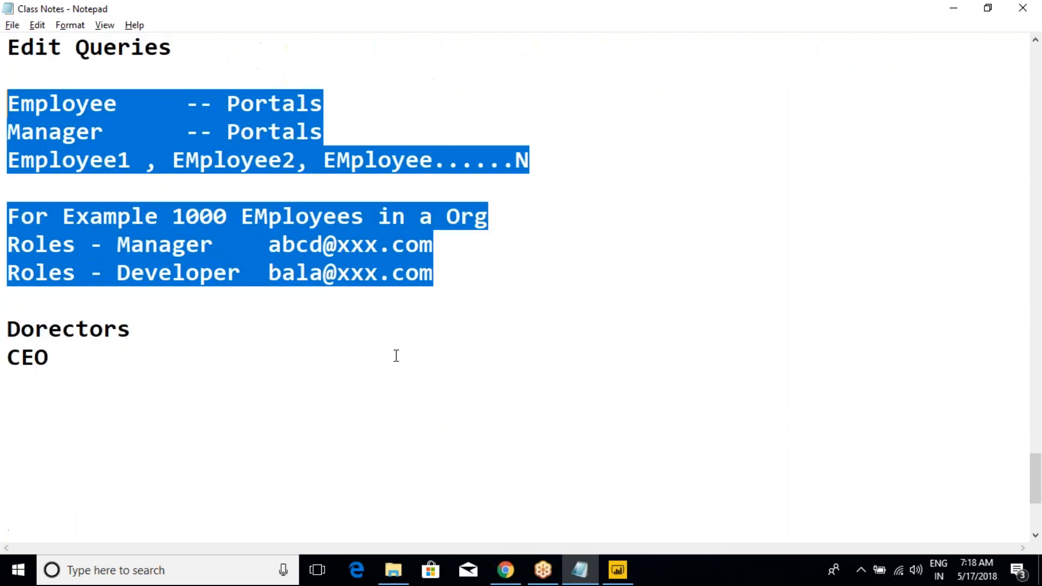
# Step: Below the Developer role line, add the line "Goagraphy -- Australia", set off by a blank line
pyautogui.click(457, 275)
pyautogui.press('Return')
pyautogui.press('Return')
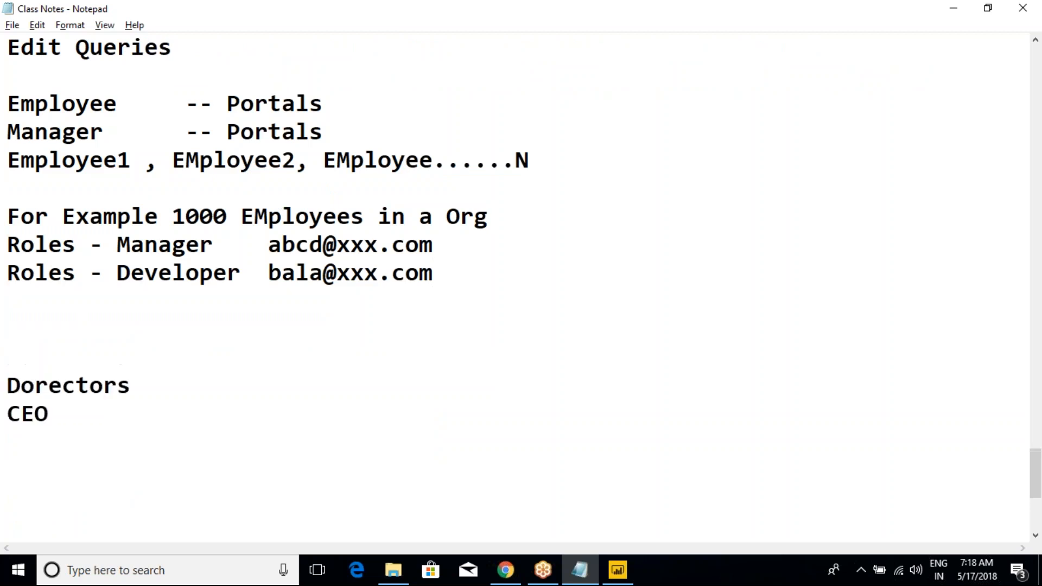
pyautogui.moveTo(49, 218); pyautogui.dragTo(198, 272)
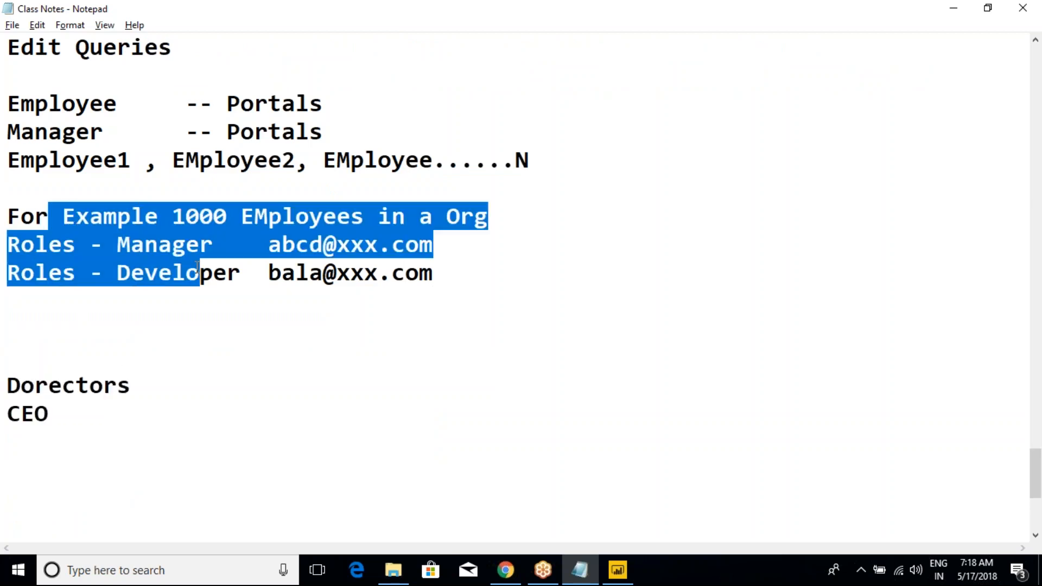
pyautogui.click(196, 267)
pyautogui.moveTo(131, 216); pyautogui.dragTo(160, 270)
pyautogui.click(116, 319)
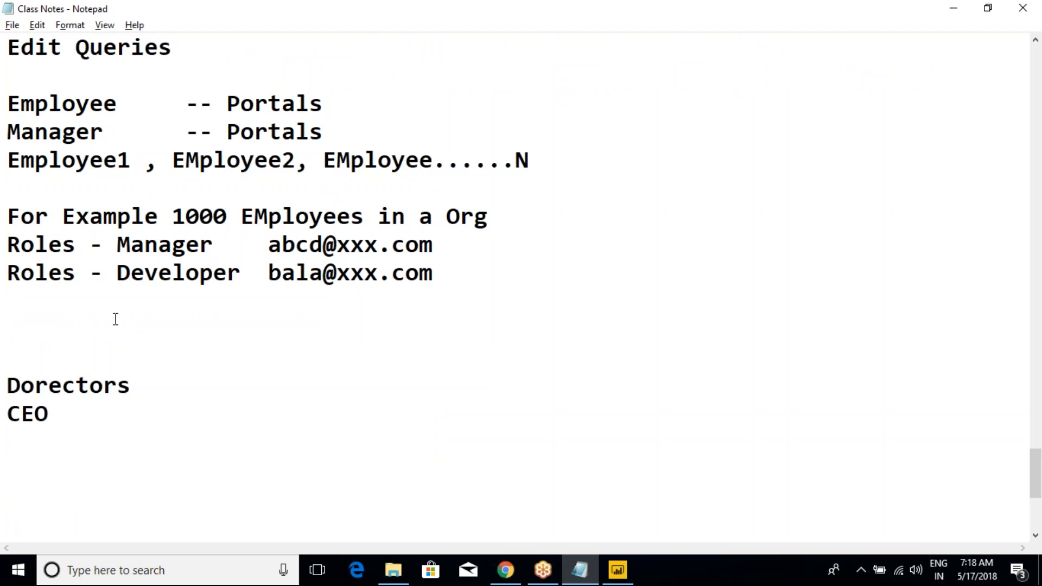
pyautogui.write('Goagraph')
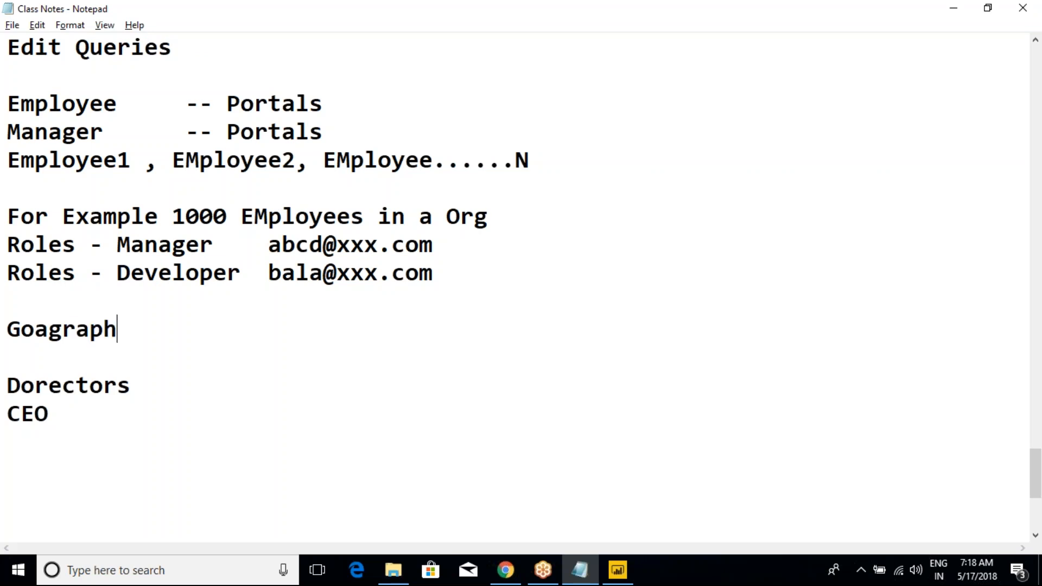
pyautogui.write('y -- Australia')
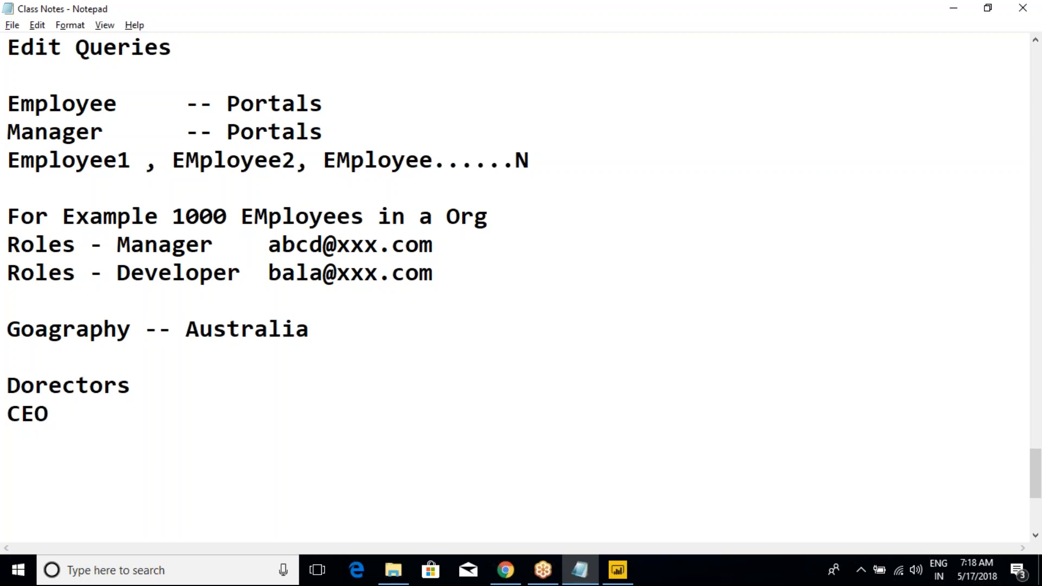
# Step: Add an indented line "-- Canada" beneath the Australia entry, aligned with its dashes
pyautogui.press('Return')
pyautogui.press('Tab')
pyautogui.write('=')
pyautogui.press('BackSpace')
pyautogui.write('-- Can')
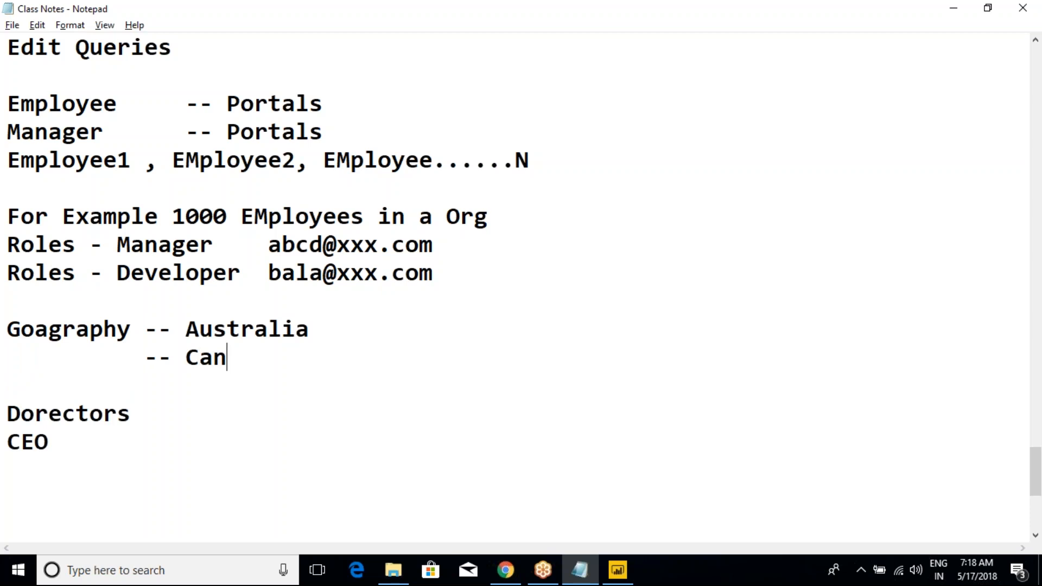
pyautogui.write('ada Roles')
# Step: Append the word "Roles" to both the Canada and Australia entries
pyautogui.press('Up')
pyautogui.write('Roles')
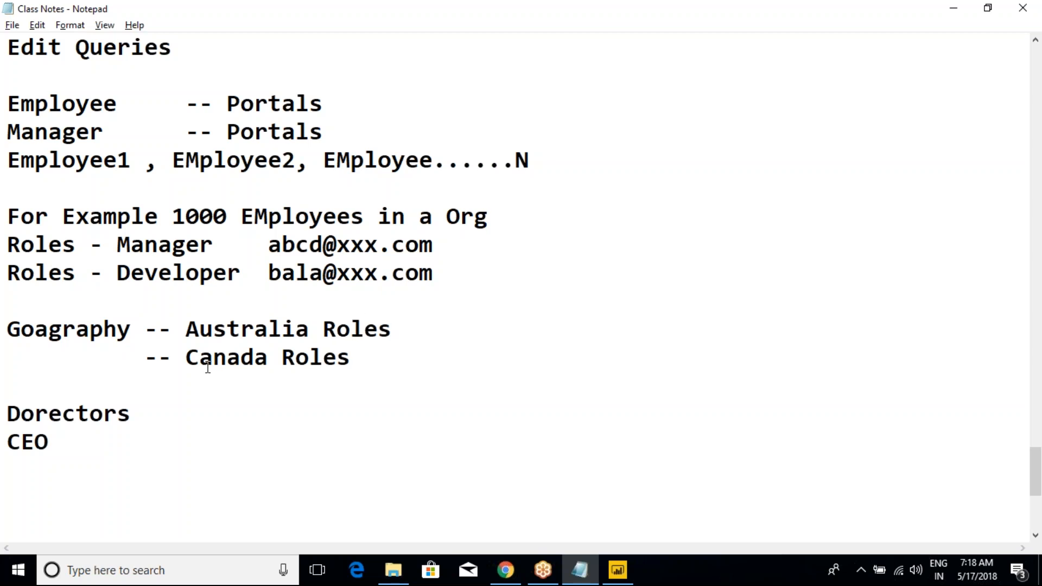
# Step: Review the Australia Roles and Canada Roles lines in the geography example by highlighting them one after another
pyautogui.moveTo(193, 334); pyautogui.dragTo(393, 326)
pyautogui.click(393, 324)
pyautogui.moveTo(185, 331); pyautogui.dragTo(398, 328)
pyautogui.click(398, 328)
pyautogui.moveTo(187, 332); pyautogui.dragTo(379, 330)
pyautogui.click(378, 330)
pyautogui.moveTo(145, 359); pyautogui.dragTo(359, 355)
pyautogui.click(359, 355)
pyautogui.moveTo(187, 357); pyautogui.dragTo(352, 358)
pyautogui.click(352, 359)
pyautogui.moveTo(145, 358); pyautogui.dragTo(353, 358)
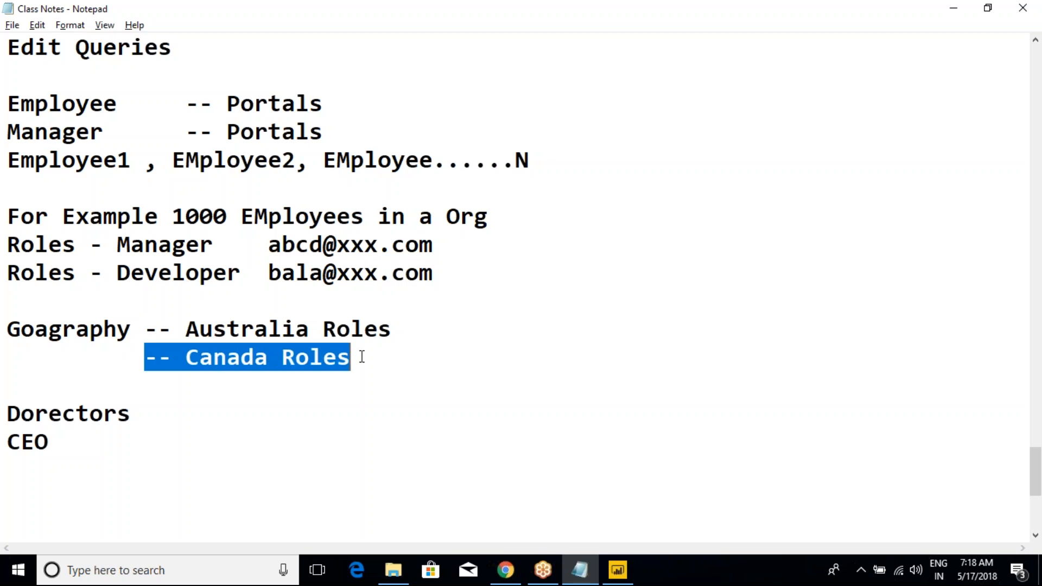
pyautogui.click(381, 375)
pyautogui.moveTo(380, 365); pyautogui.dragTo(8, 329)
pyautogui.click(55, 334)
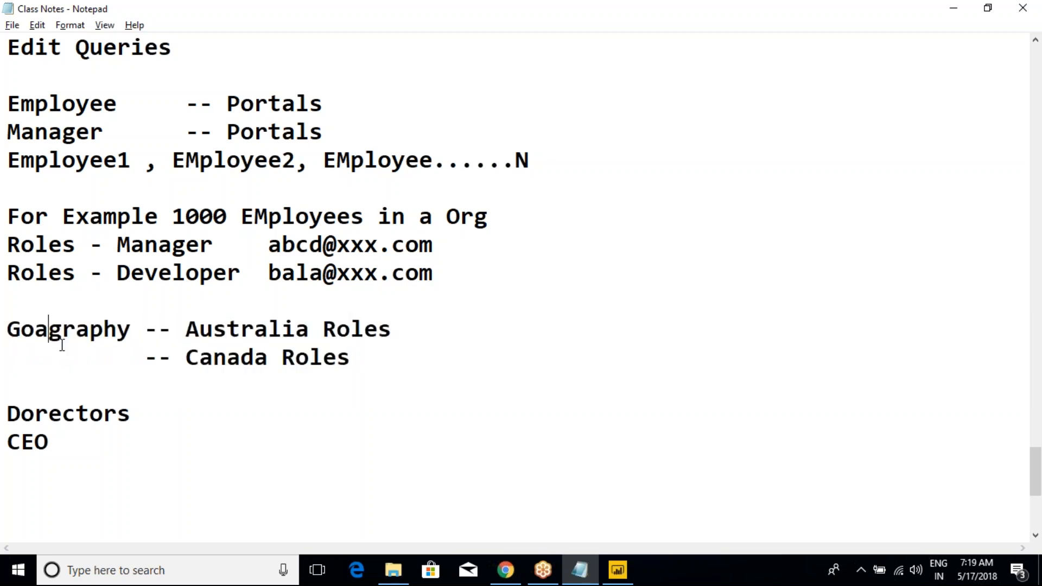
# Step: Change the second letter of "Goagraphy" so that the label reads "Geagraphy"
pyautogui.click(34, 330)
pyautogui.press('BackSpace')
pyautogui.write('e')
pyautogui.moveTo(376, 359); pyautogui.dragTo(8, 326)
pyautogui.click(241, 329)
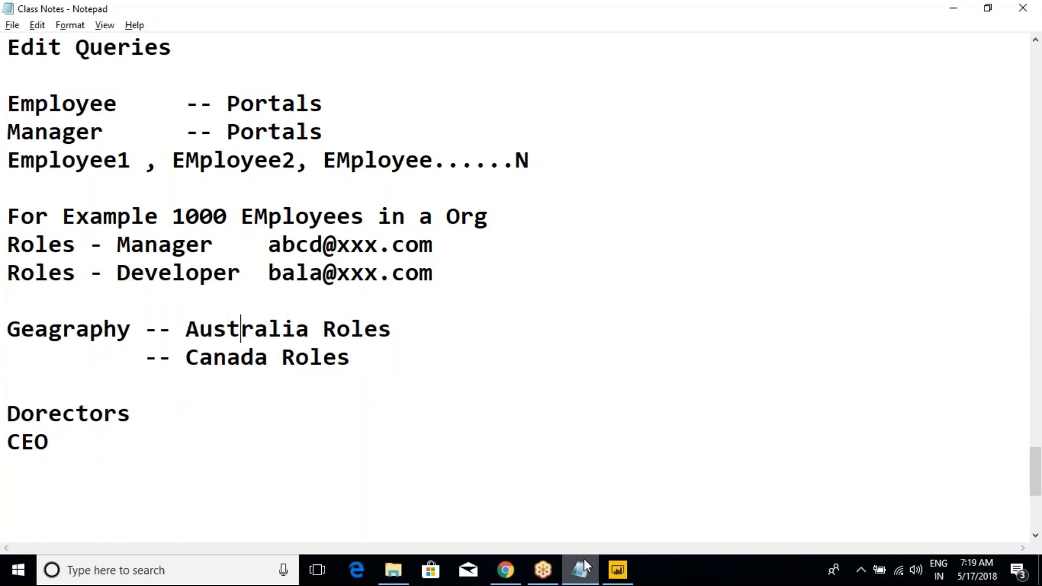
# Step: Switch to the 9th_May_2018 report in Power BI Desktop and bring up the modeling commands with the security options
pyautogui.moveTo(543, 570)
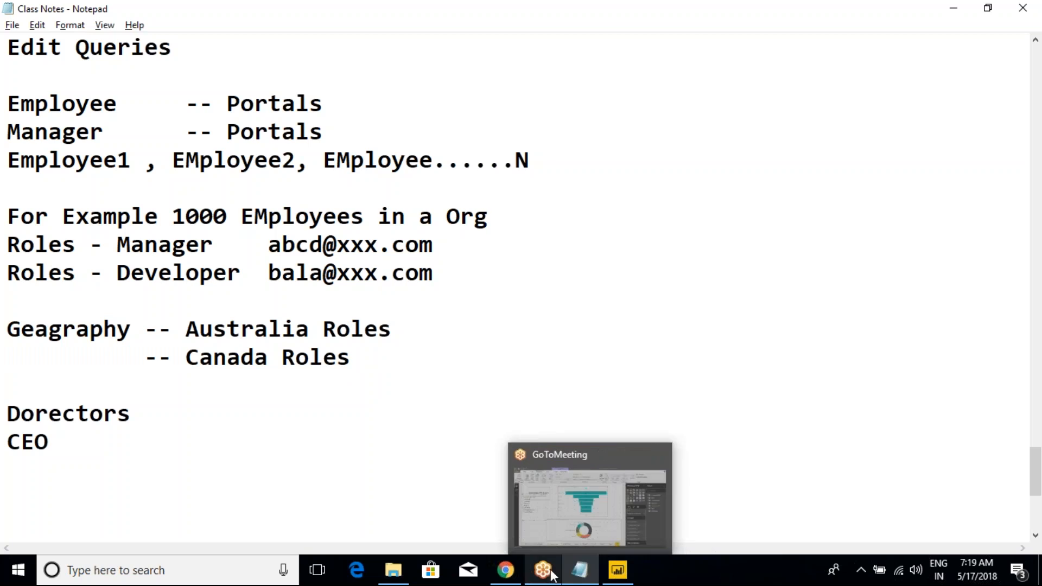
pyautogui.click(545, 506)
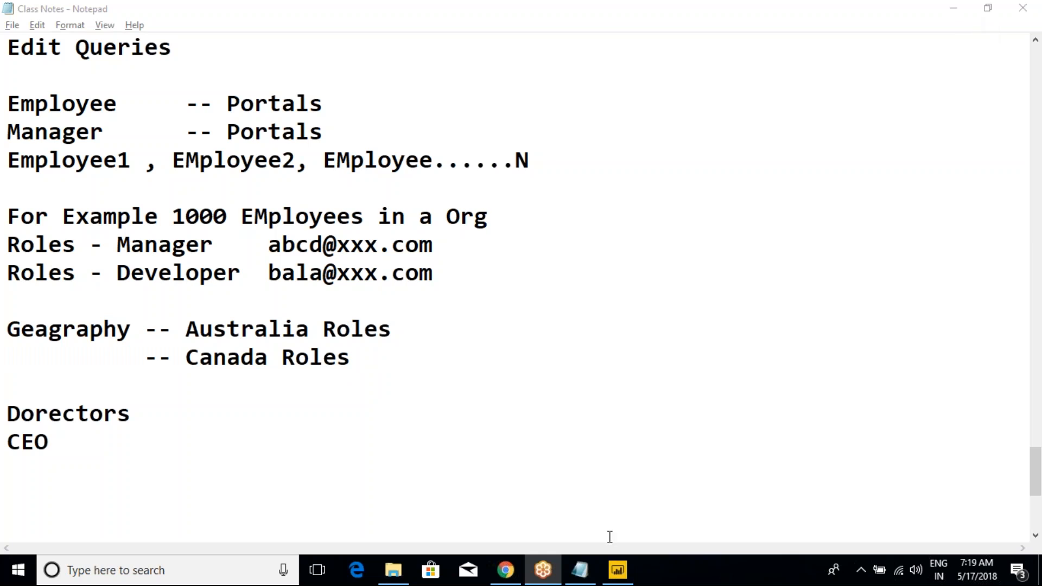
pyautogui.click(617, 570)
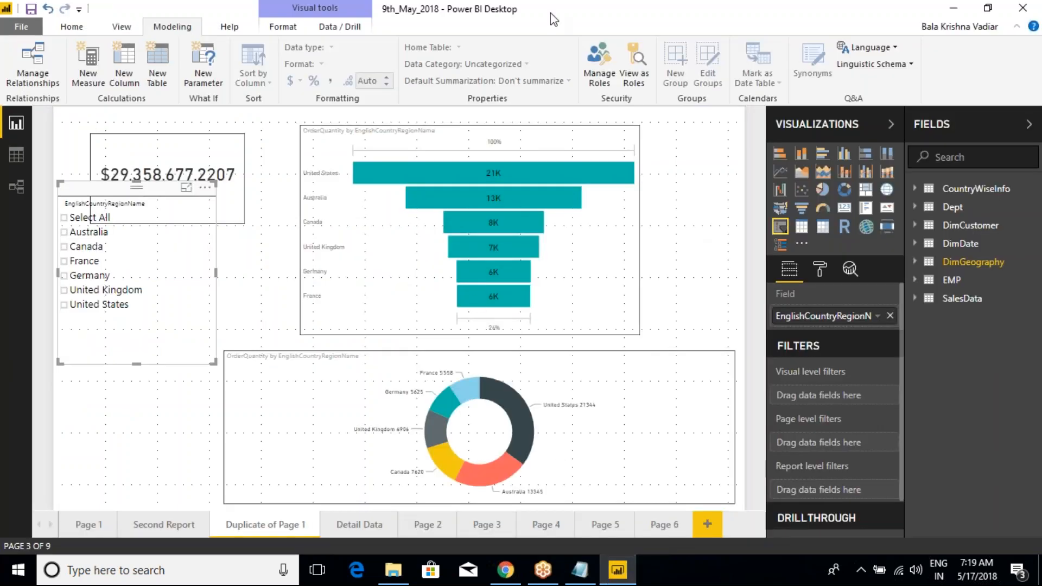
pyautogui.click(131, 27)
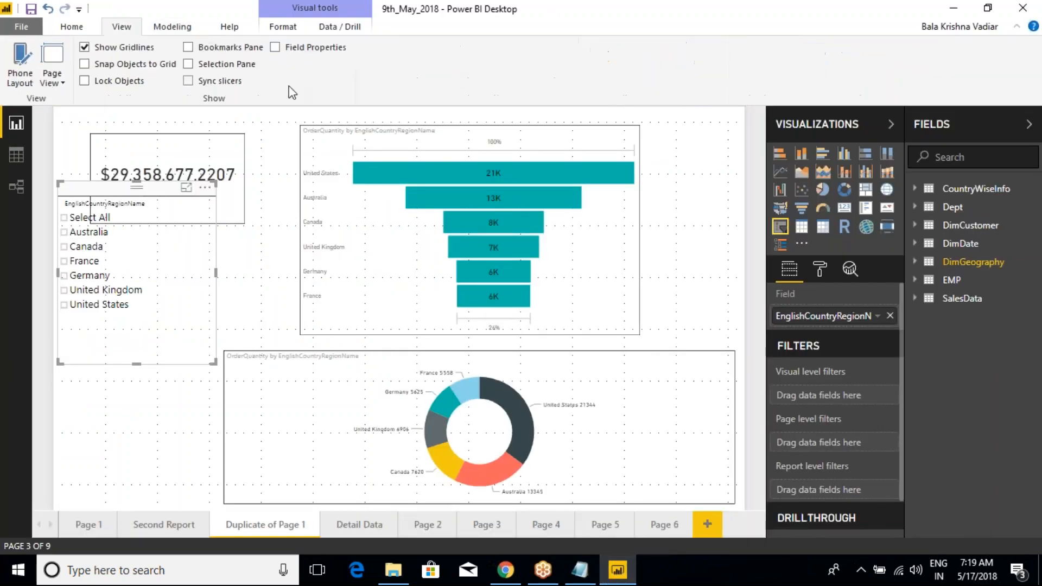
pyautogui.click(75, 30)
pyautogui.click(171, 27)
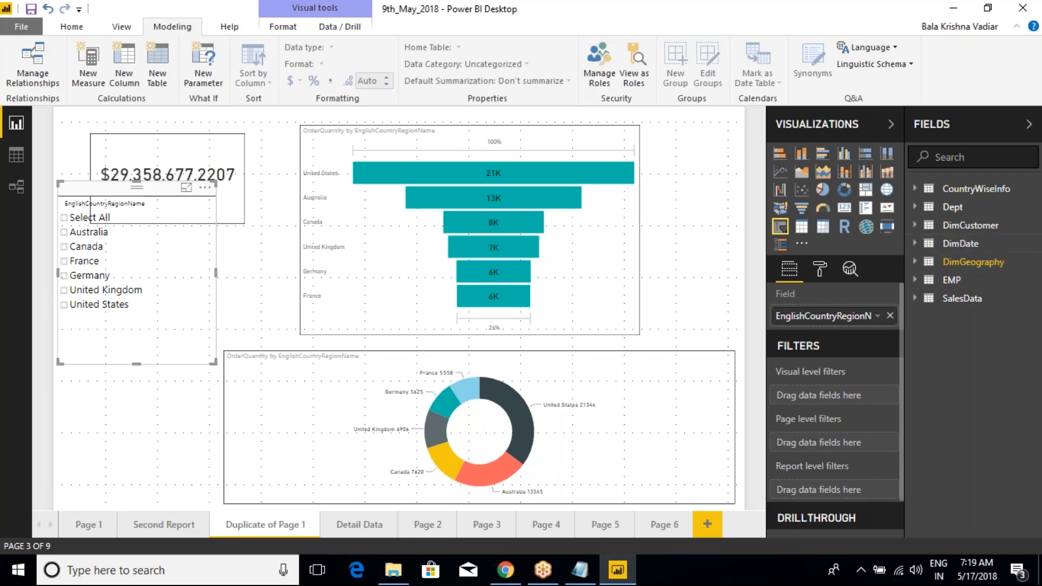
# Step: Select the order quantity funnel chart and examine the fields of the DimGeography and SalesData tables
pyautogui.click(597, 144)
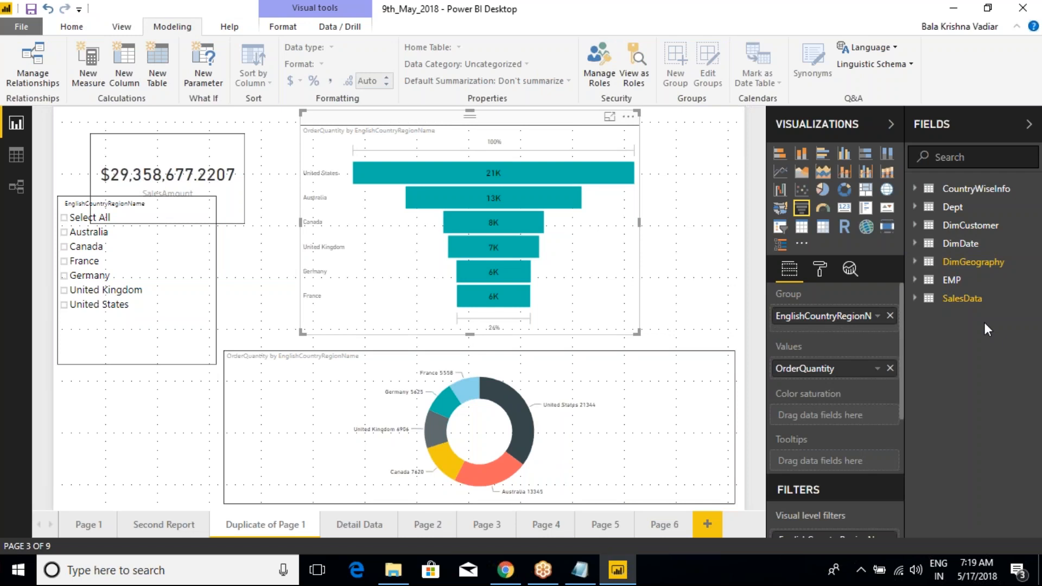
pyautogui.click(917, 263)
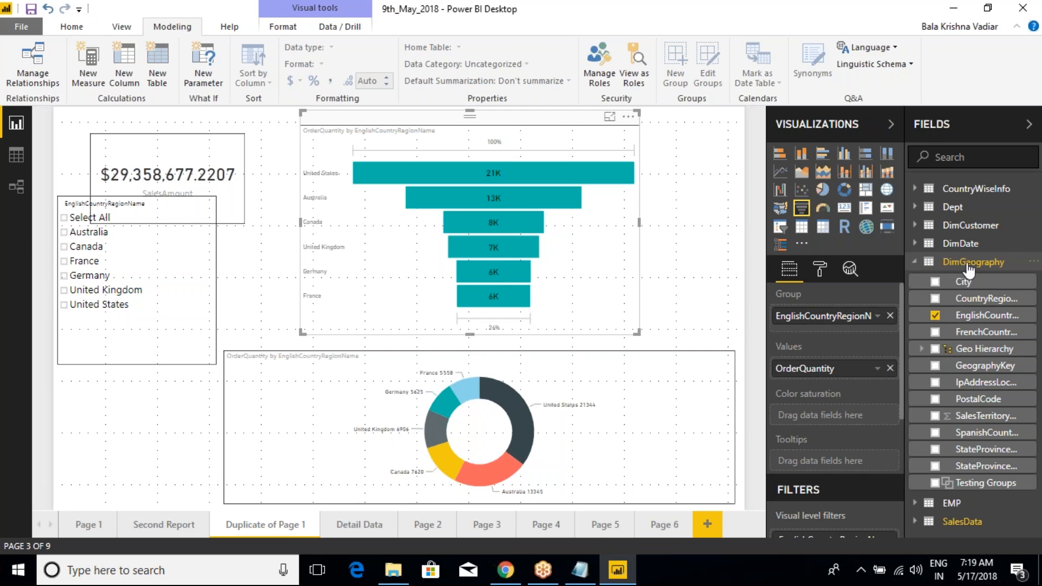
pyautogui.click(916, 264)
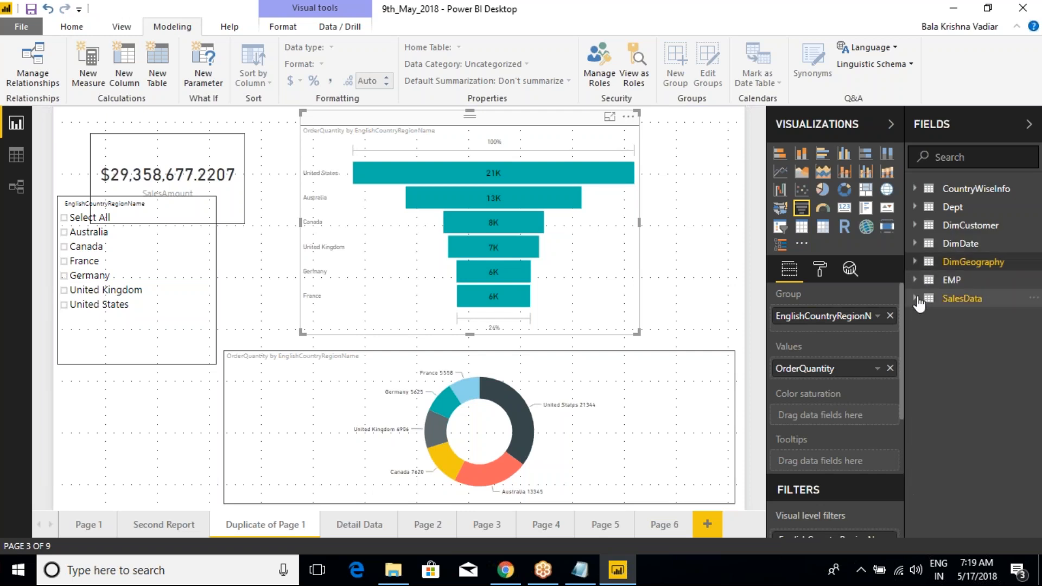
pyautogui.click(915, 298)
pyautogui.scroll(-3, 972, 404)
pyautogui.scroll(3, 977, 406)
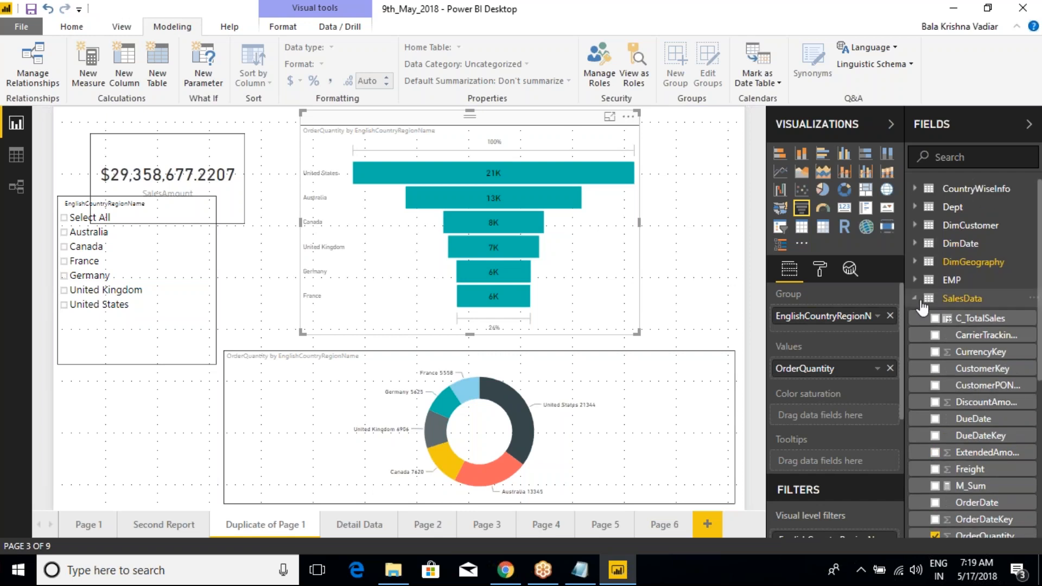
pyautogui.click(915, 298)
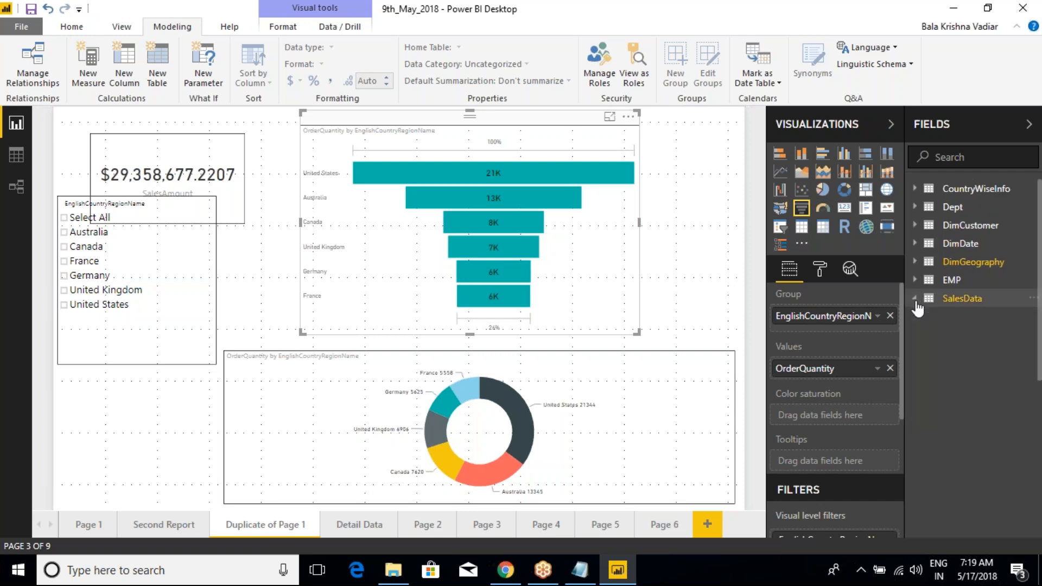
pyautogui.click(580, 570)
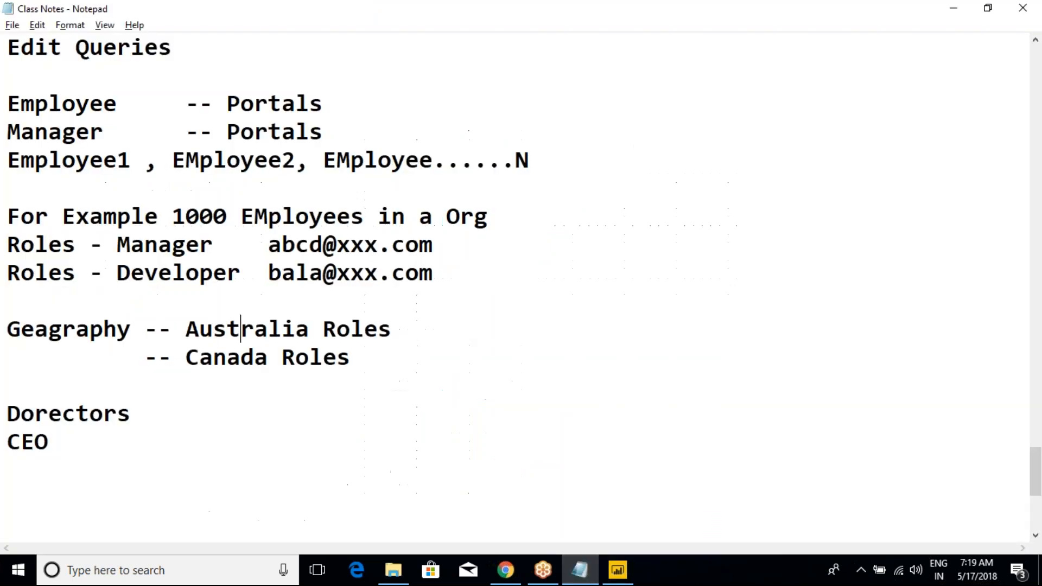
pyautogui.click(251, 378)
pyautogui.press('Return')
pyautogui.press('Return')
pyautogui.write('Where Engli')
pyautogui.hotkey('shift', 'Home')
pyautogui.press('BackSpace')
pyautogui.press('BackSpace')
pyautogui.press('BackSpace')
# Step: In Power BI Desktop, open Manage Roles and create a role named "Australia", consulting the geography roles in the class notes
pyautogui.hotkey('alt', 'Tab')
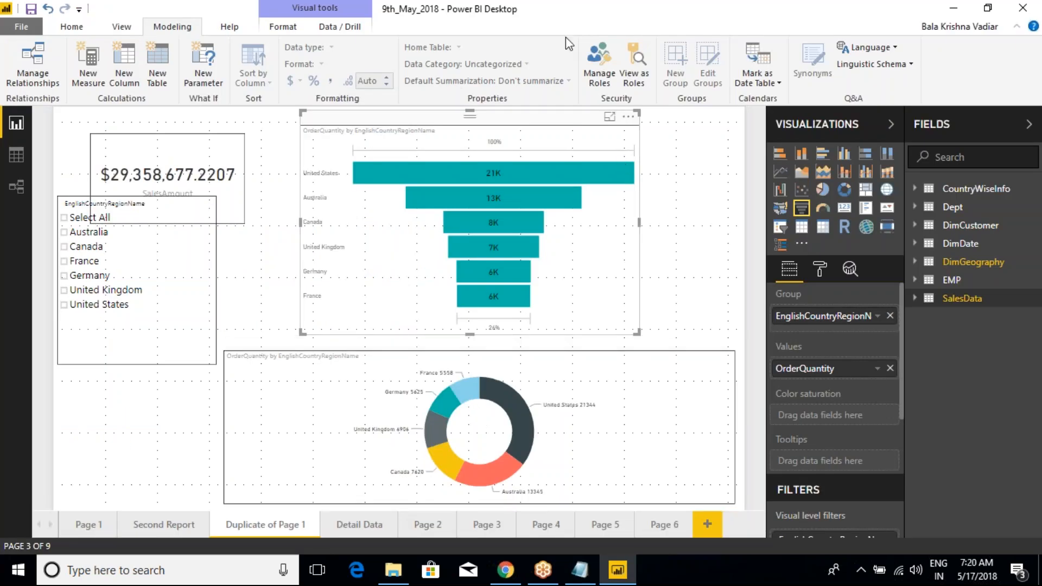
pyautogui.click(600, 78)
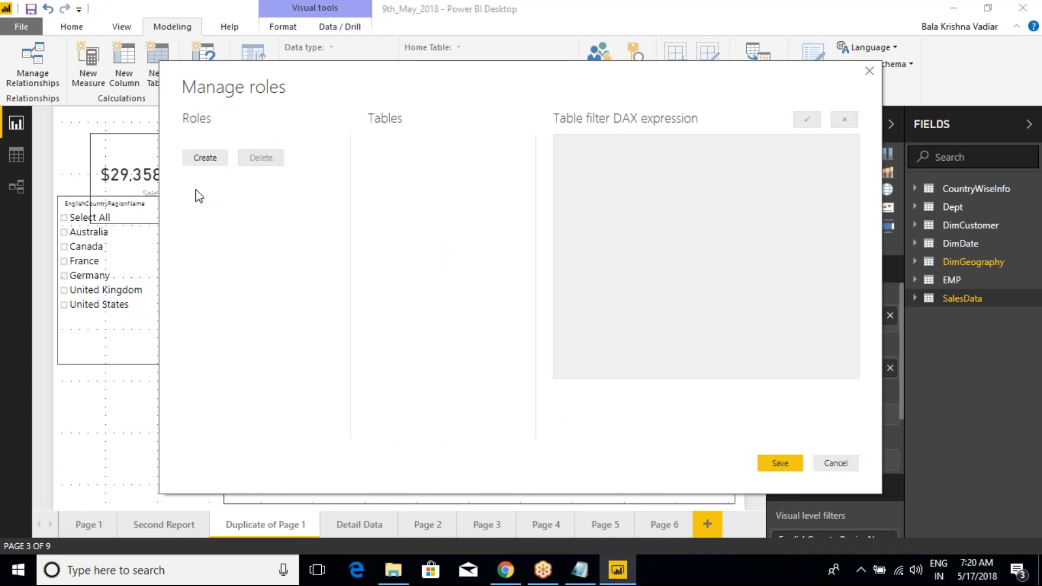
pyautogui.click(579, 570)
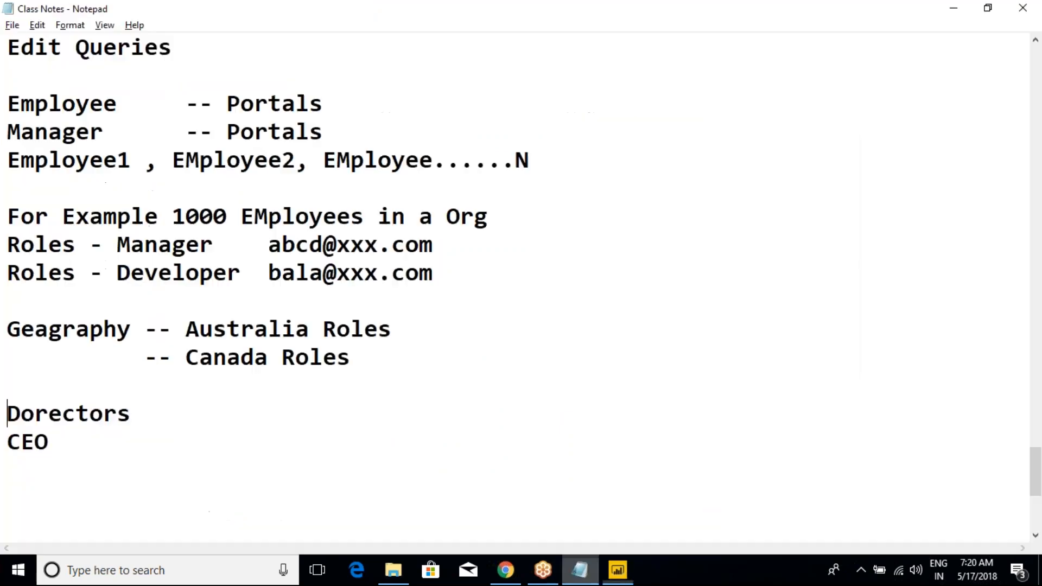
pyautogui.moveTo(366, 365); pyautogui.dragTo(7, 329)
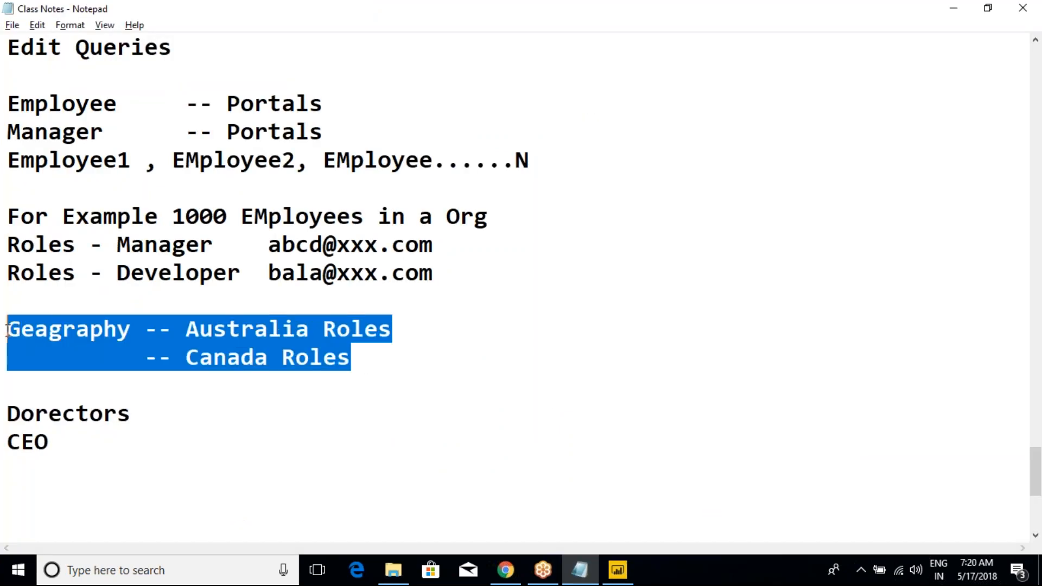
pyautogui.click(618, 570)
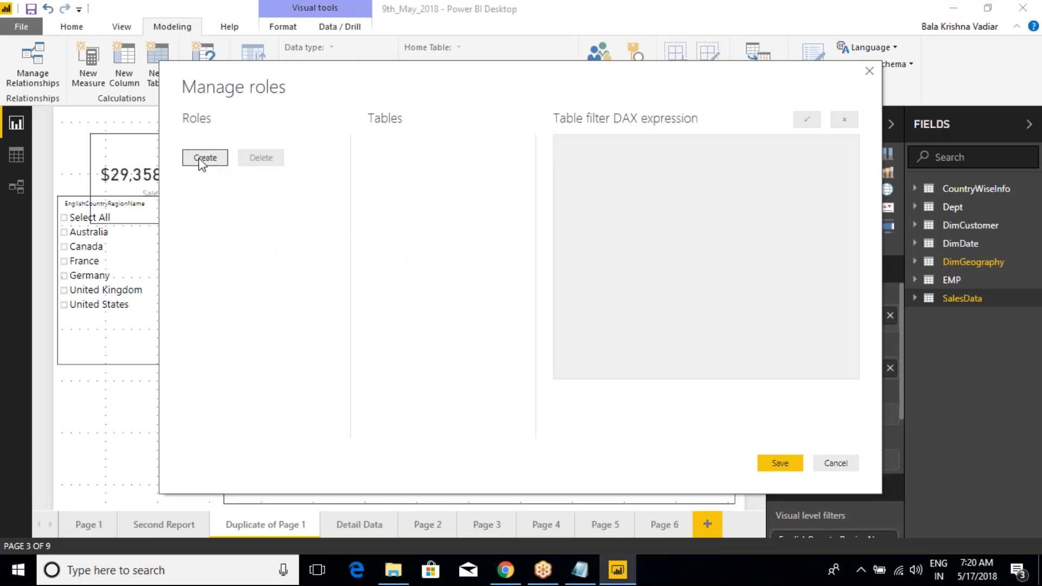
pyautogui.click(204, 174)
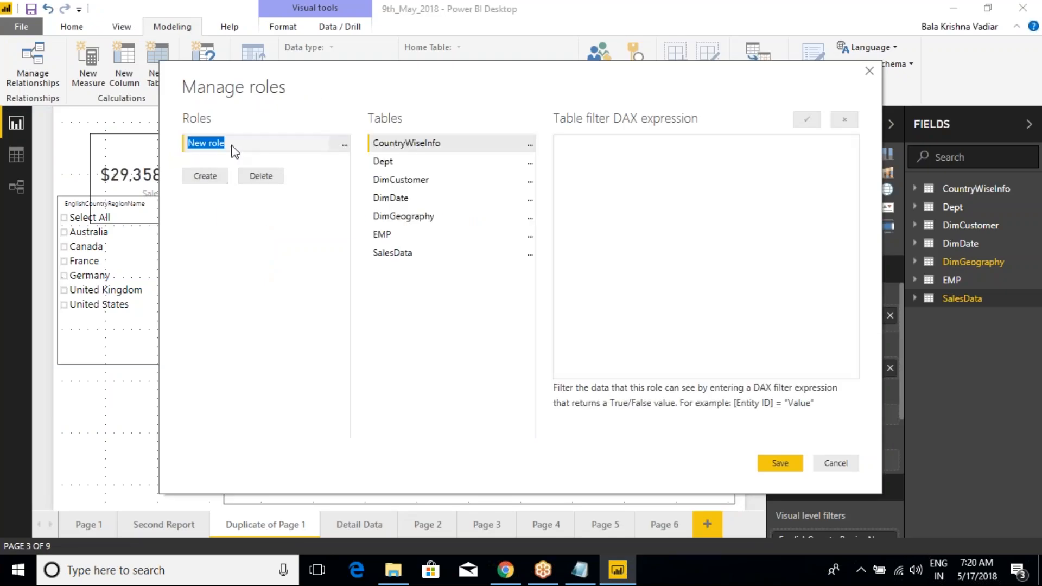
pyautogui.write('Australia')
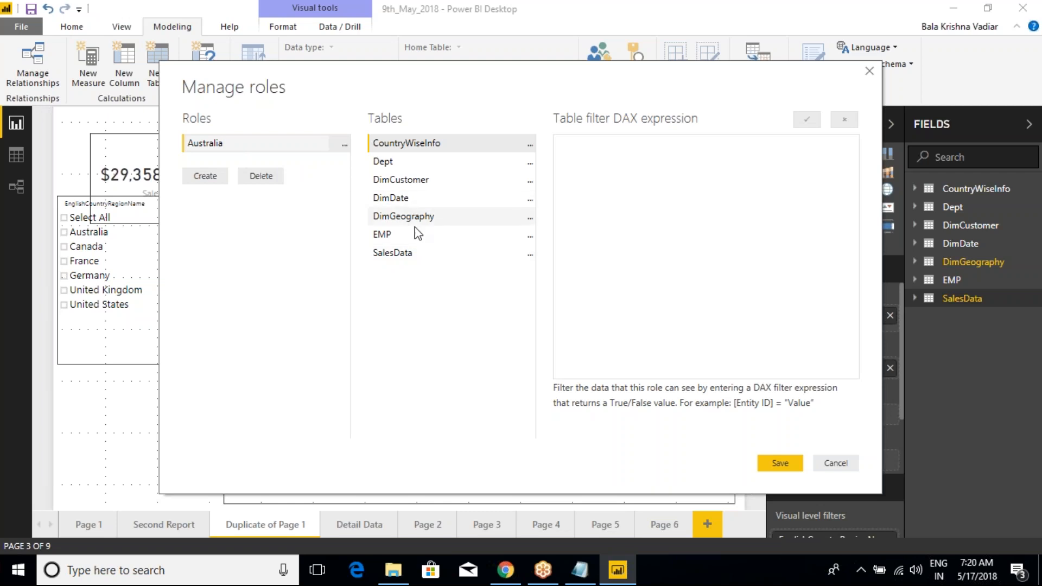
# Step: Filter the Australia role's DimGeography table to rows where [EnglishCountryRegionName] equals "Australia", validate the expression and save the roles
pyautogui.click(426, 217)
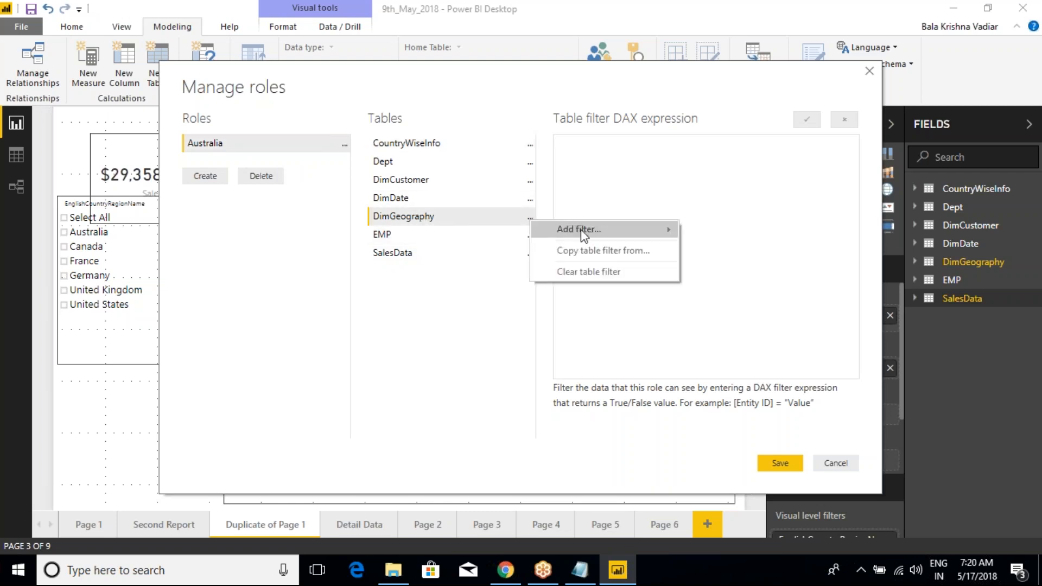
pyautogui.moveTo(585, 235)
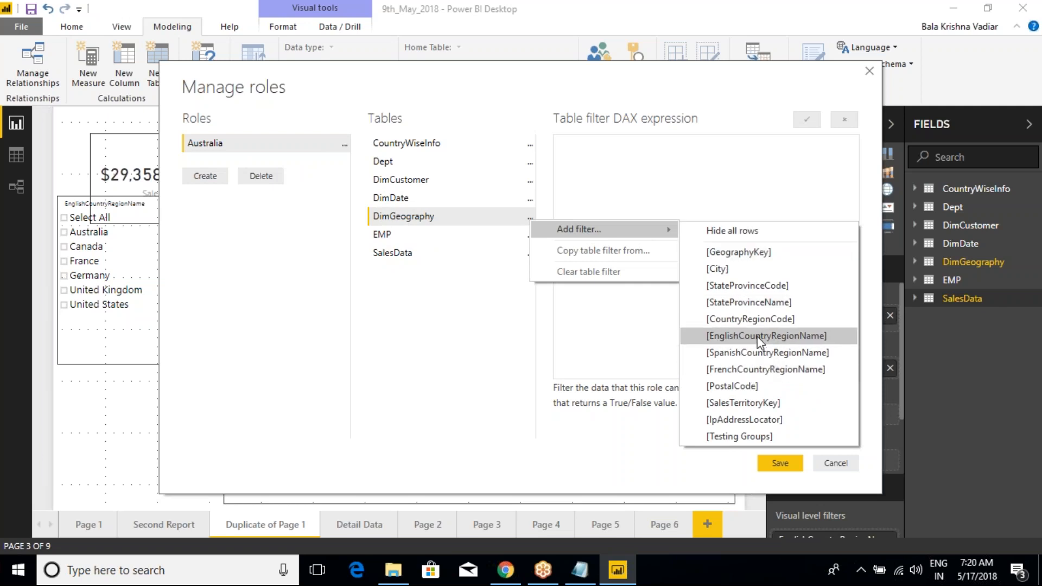
pyautogui.click(792, 338)
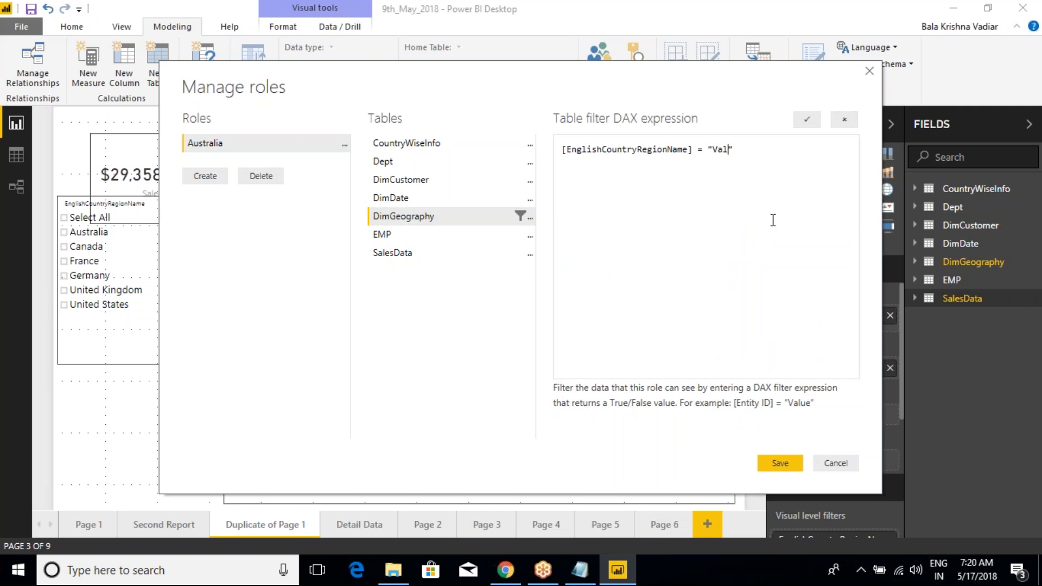
pyautogui.write('Austr')
pyautogui.click(807, 120)
pyautogui.click(777, 463)
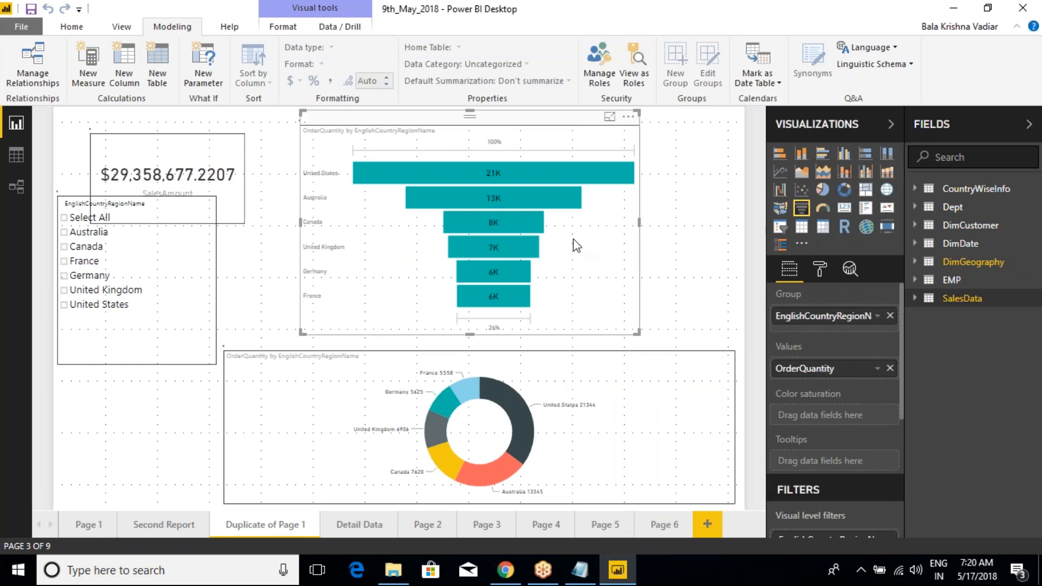
# Step: Reopen Manage Roles and create a second role named "Canada"
pyautogui.click(602, 81)
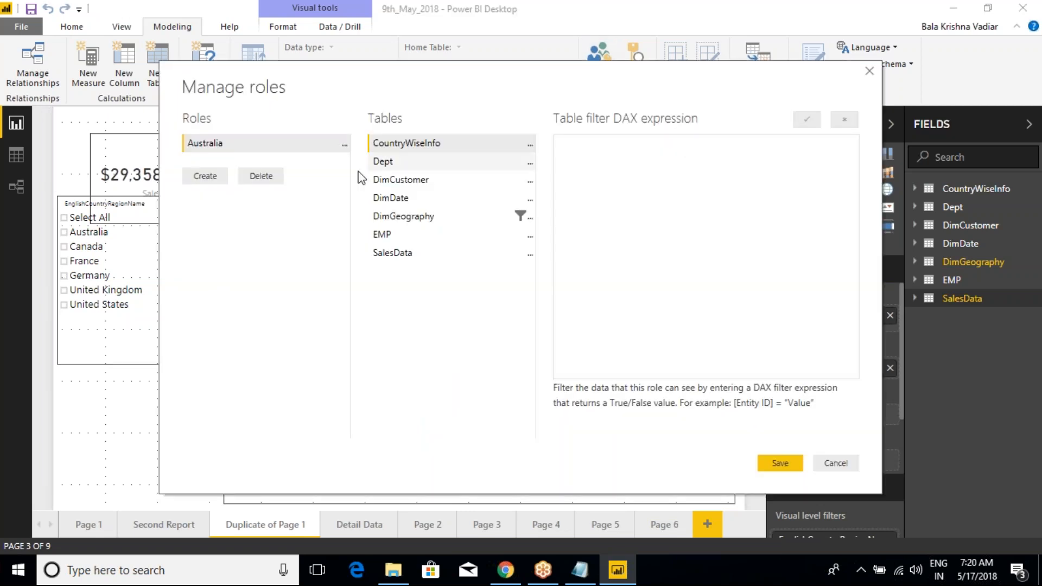
pyautogui.click(213, 175)
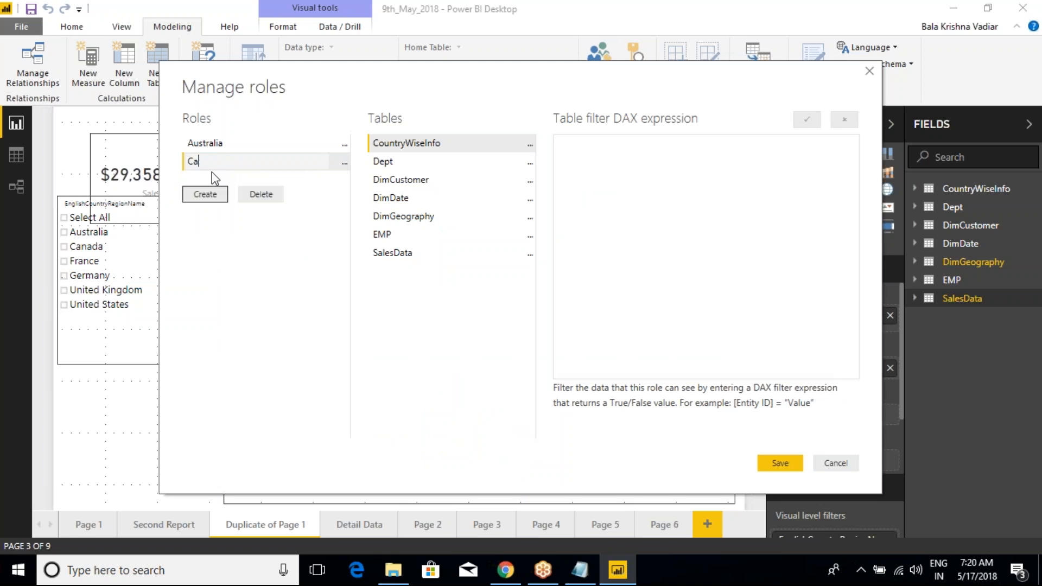
pyautogui.write('Canada')
pyautogui.press('Return')
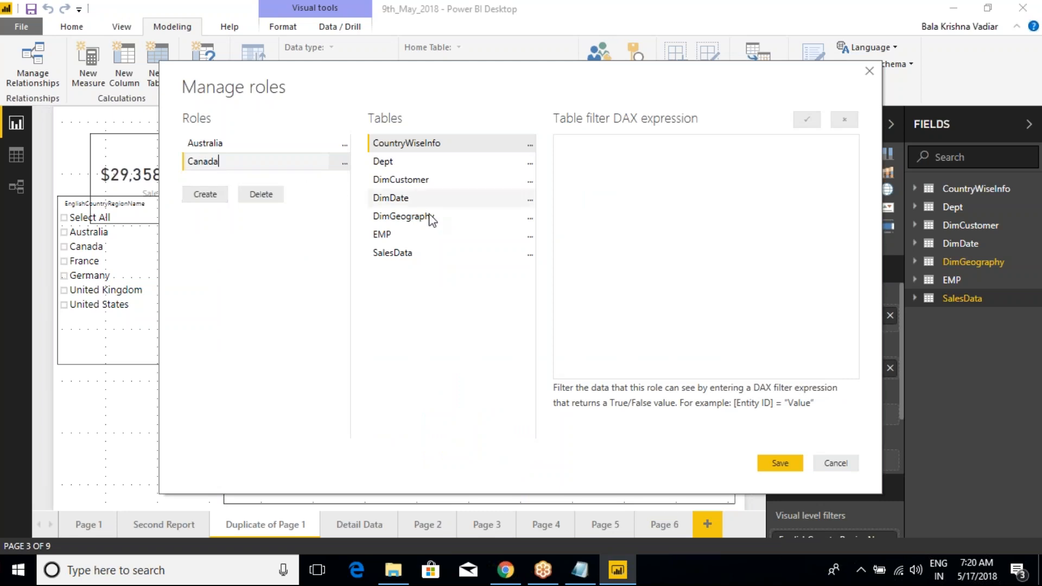
# Step: Filter the Canada role's DimGeography table to rows where [EnglishCountryRegionName] equals "Canada", validate the expression and save the roles
pyautogui.click(530, 217)
pyautogui.moveTo(631, 231)
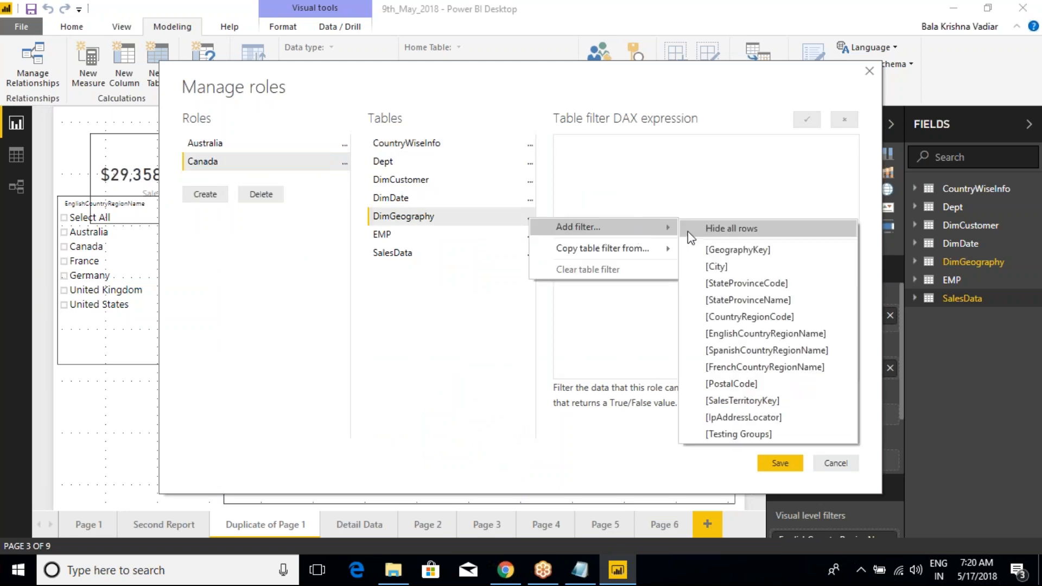
pyautogui.click(748, 332)
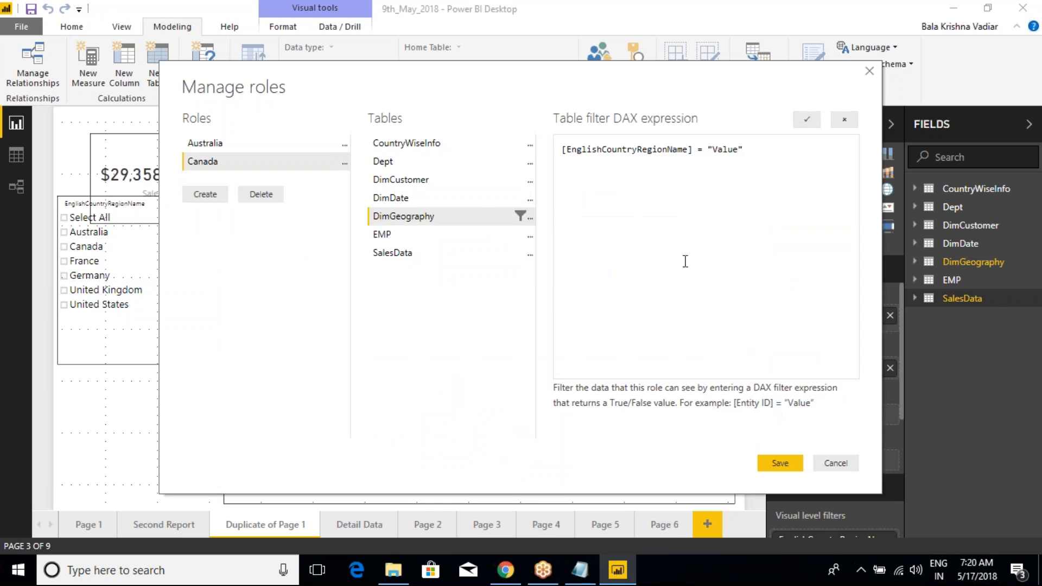
pyautogui.press('BackSpace')
pyautogui.press('BackSpace')
pyautogui.press('BackSpace')
pyautogui.press('BackSpace')
pyautogui.press('BackSpace')
pyautogui.write('Canada')
pyautogui.click(807, 119)
pyautogui.click(774, 462)
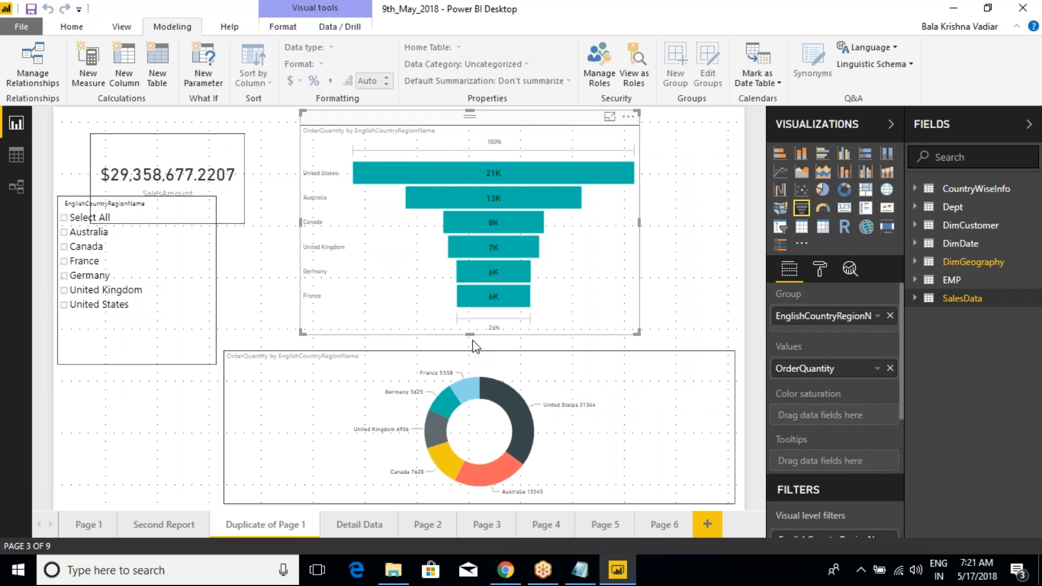
pyautogui.moveTo(472, 171)
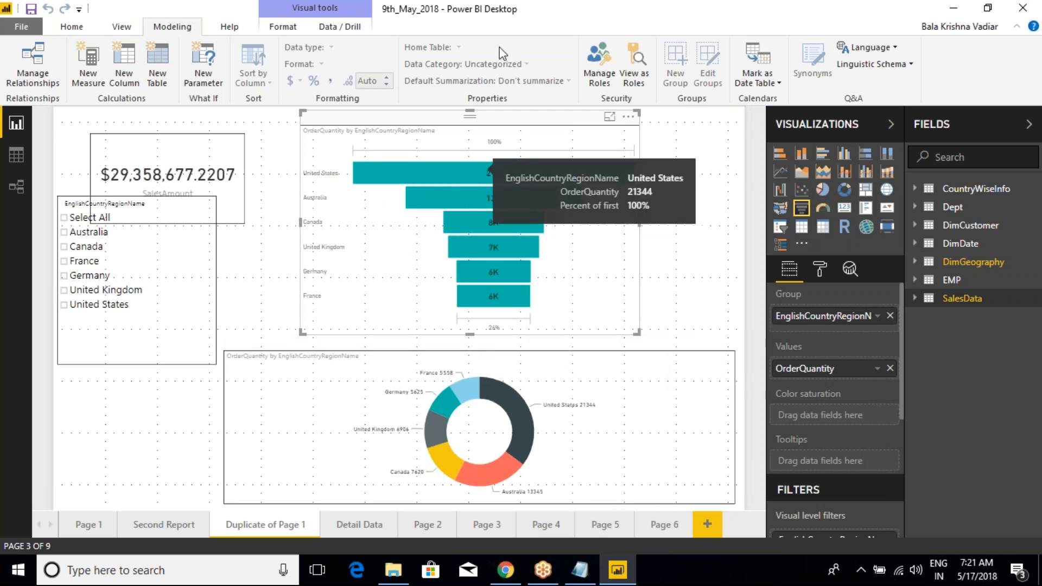
pyautogui.moveTo(476, 264)
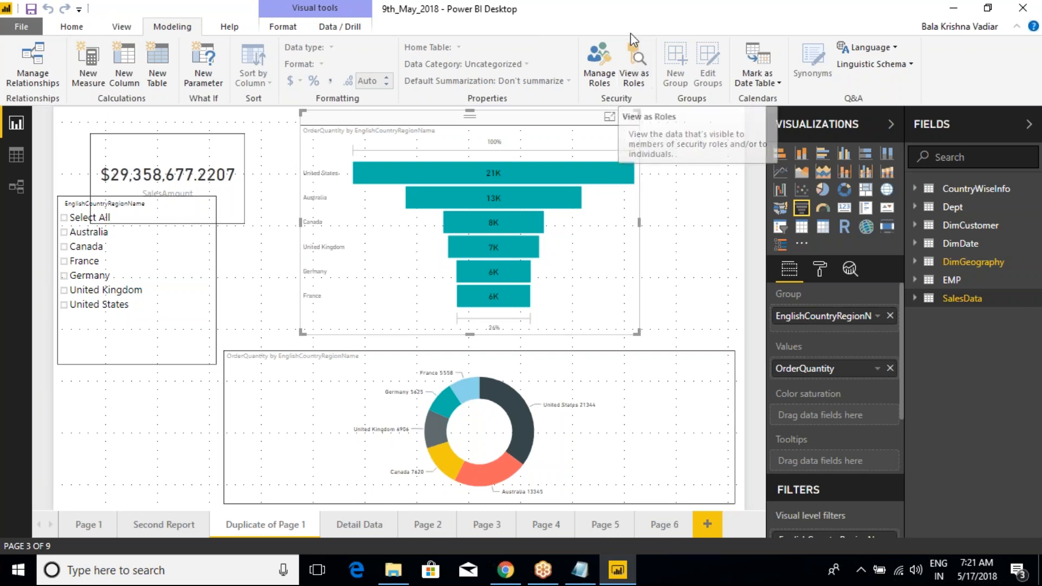
pyautogui.click(636, 71)
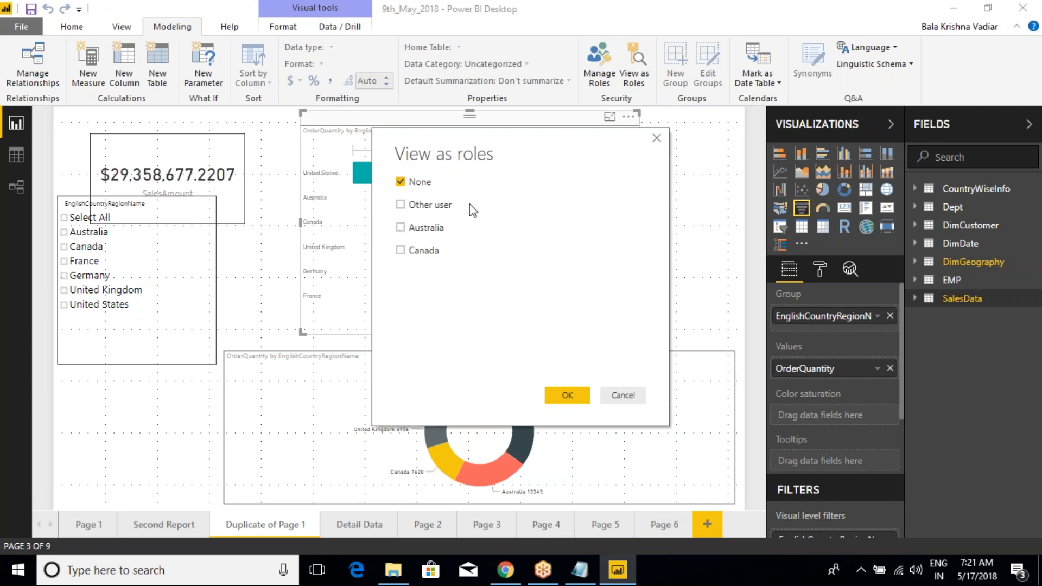
pyautogui.click(400, 228)
pyautogui.click(657, 139)
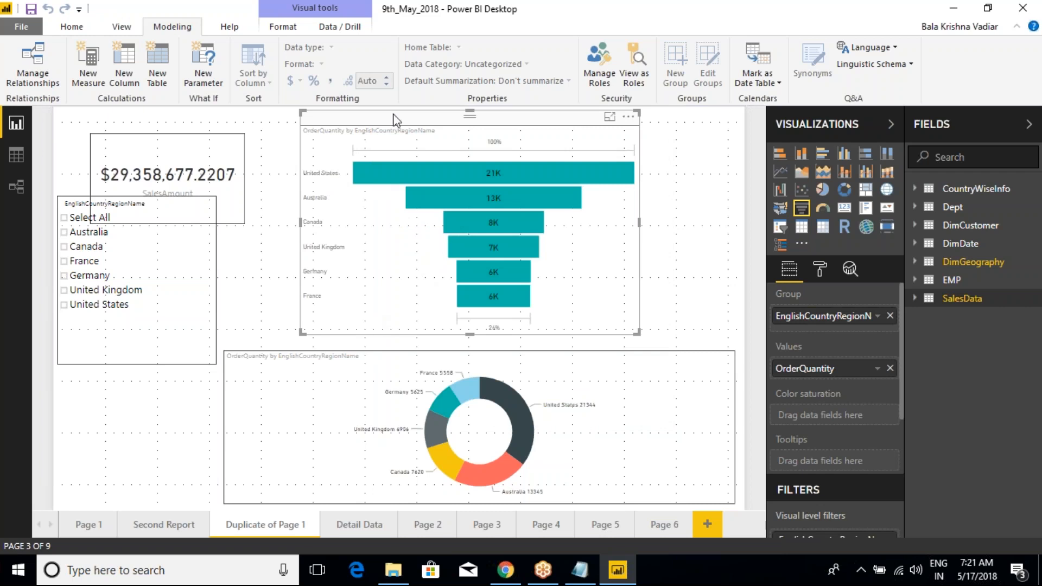
# Step: On Page 1, move the "Summary Of Sales Report on Country Basis" title slightly up
pyautogui.click(87, 525)
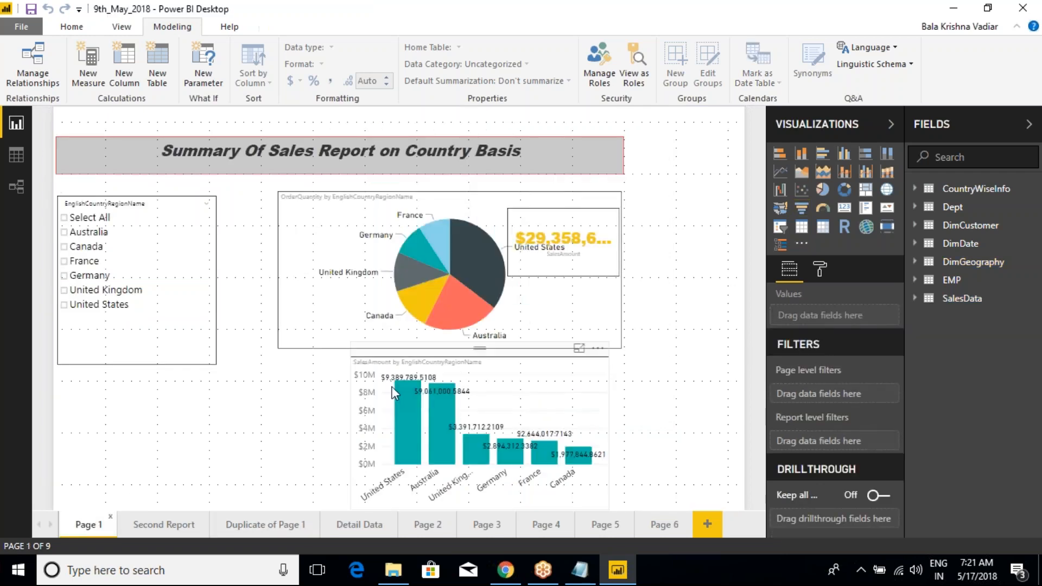
pyautogui.click(558, 223)
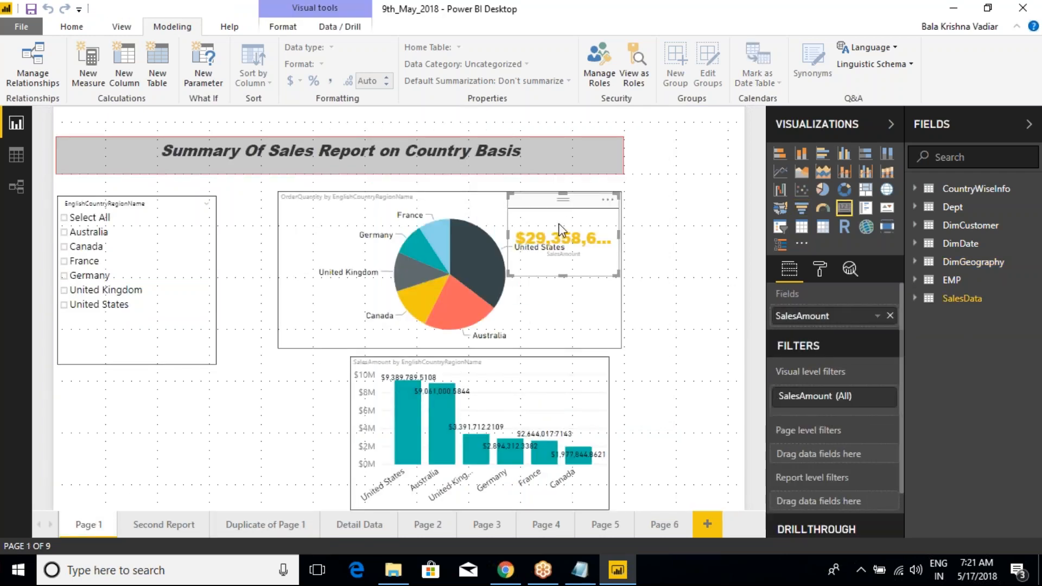
pyautogui.click(497, 365)
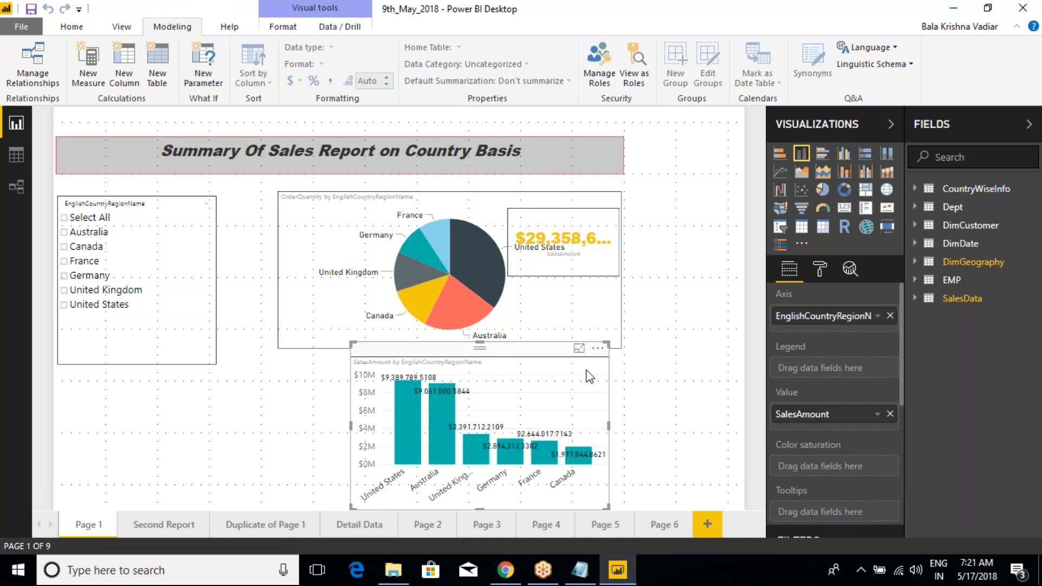
pyautogui.click(348, 426)
pyautogui.click(360, 430)
pyautogui.click(244, 128)
pyautogui.moveTo(244, 128); pyautogui.dragTo(250, 114)
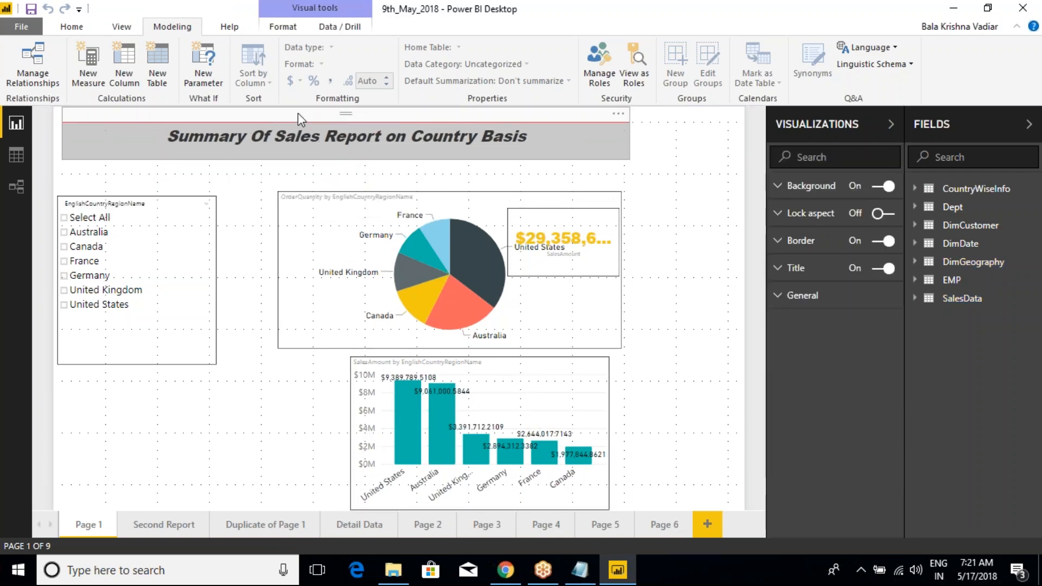
# Step: Extend the pie chart upward to the title and widen the column chart leftward to the pie chart's left edge
pyautogui.click(454, 190)
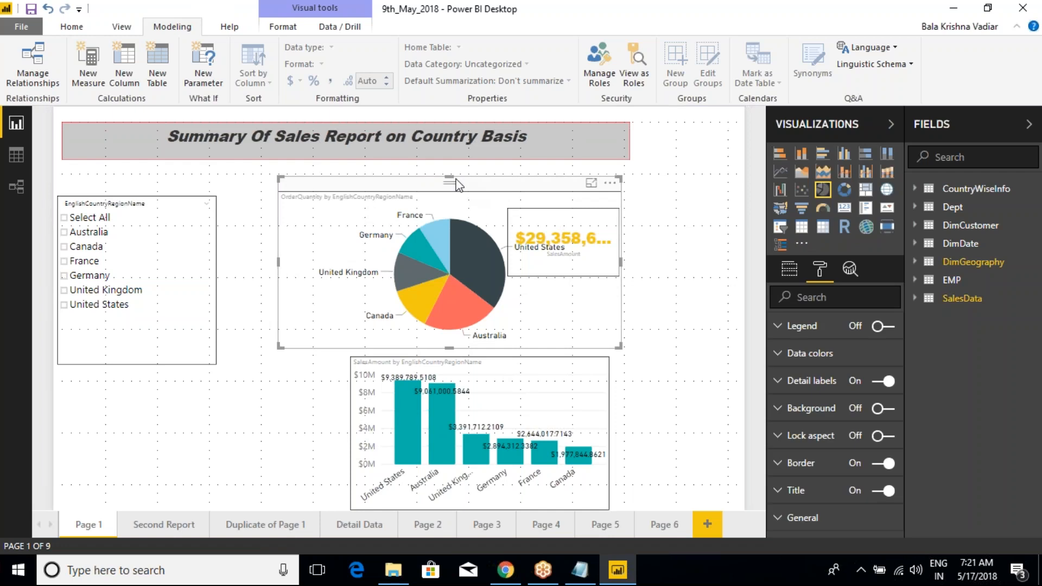
pyautogui.moveTo(455, 167); pyautogui.dragTo(457, 161)
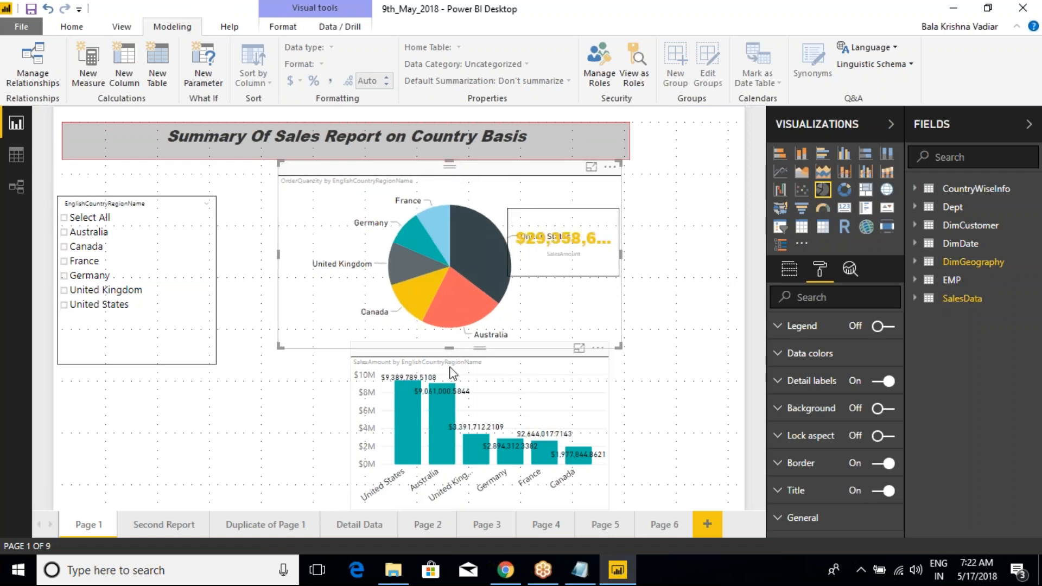
pyautogui.click(373, 421)
pyautogui.moveTo(351, 429); pyautogui.dragTo(282, 426)
# Step: Set the text size of the pie chart's detail labels to 16
pyautogui.click(556, 177)
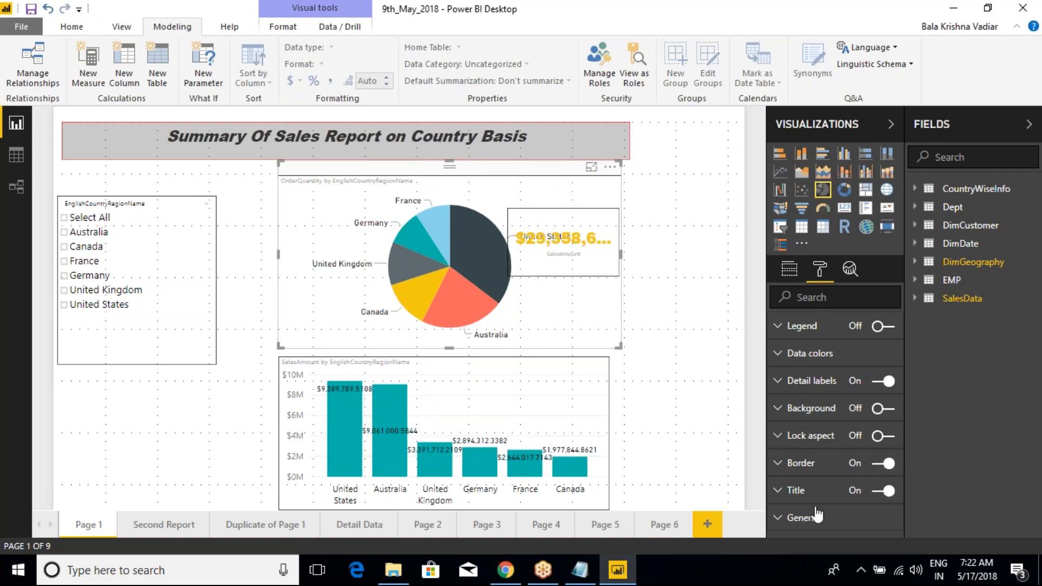
pyautogui.click(784, 382)
pyautogui.scroll(-2, 832, 476)
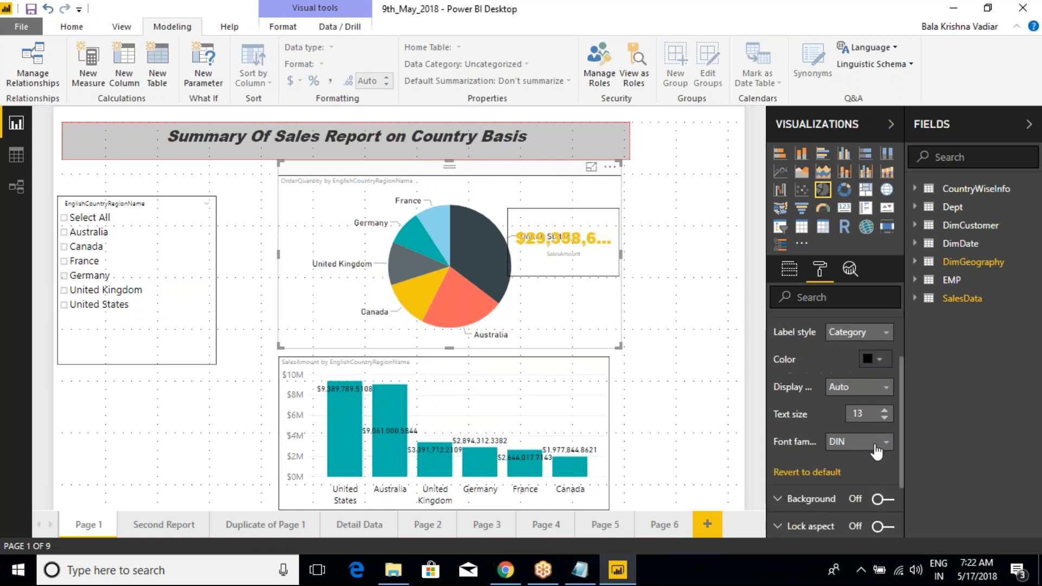
pyautogui.doubleClick(886, 411)
pyautogui.click(886, 411)
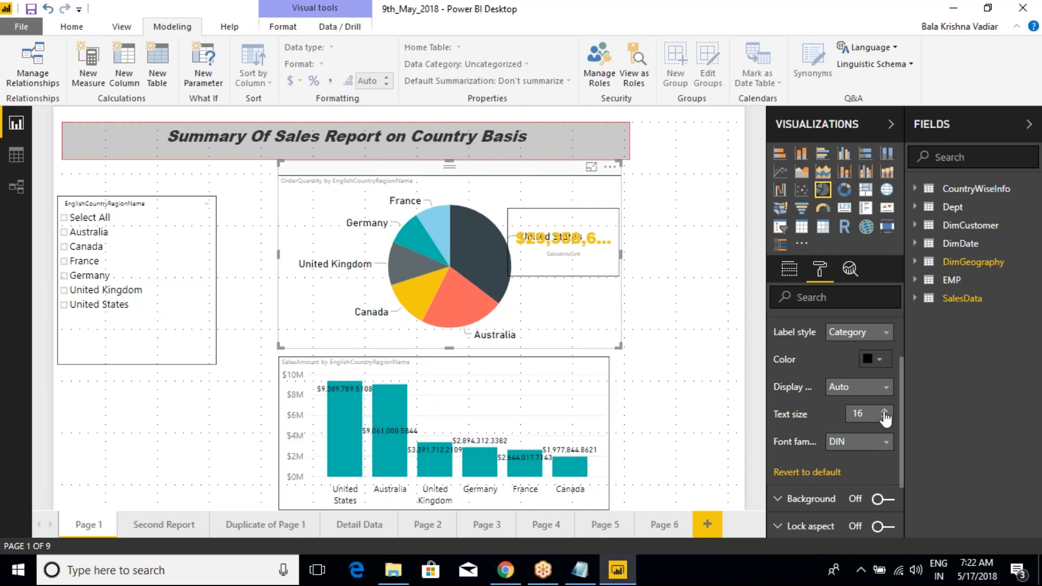
# Step: Try to increase the X-axis text size of the SalesAmount column chart, and save the report
pyautogui.click(577, 396)
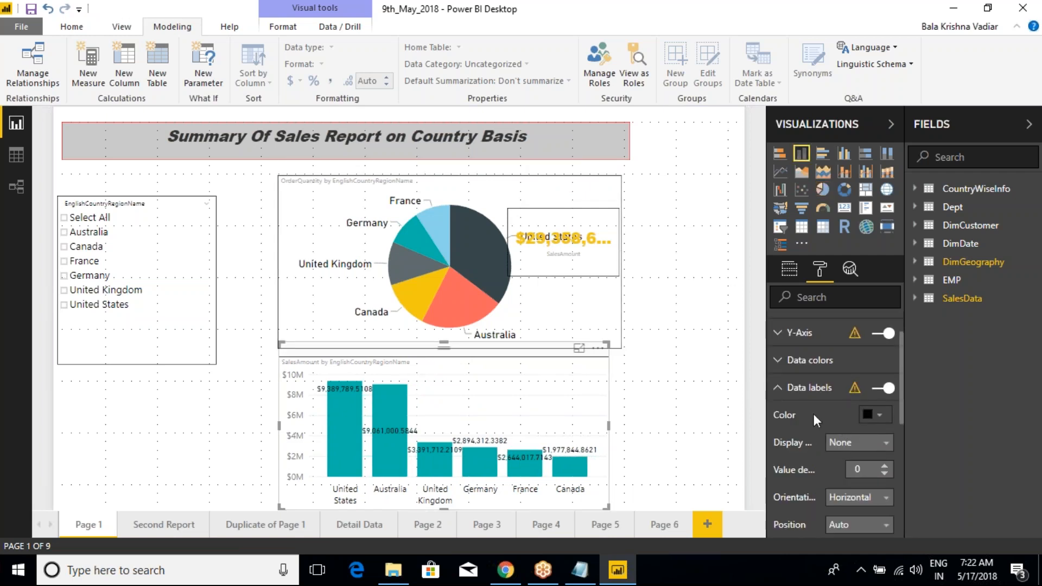
pyautogui.scroll(-2, 820, 421)
pyautogui.scroll(3, 806, 412)
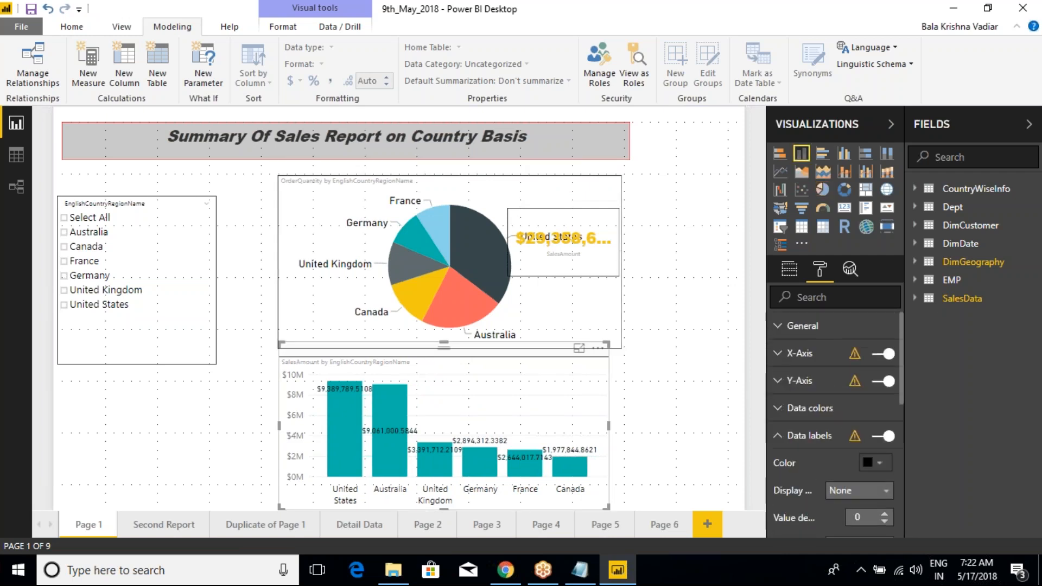
pyautogui.click(786, 434)
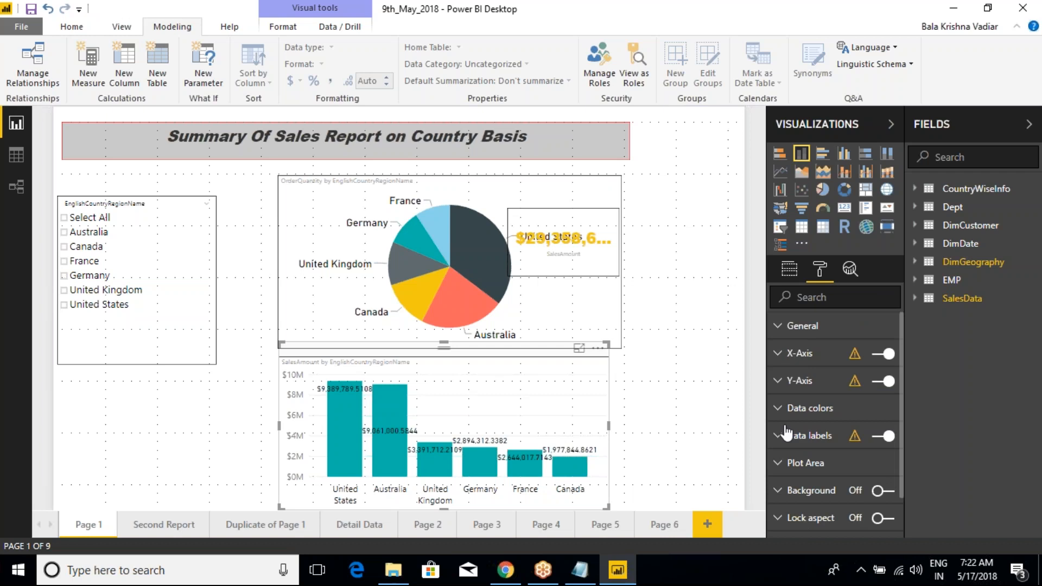
pyautogui.click(778, 360)
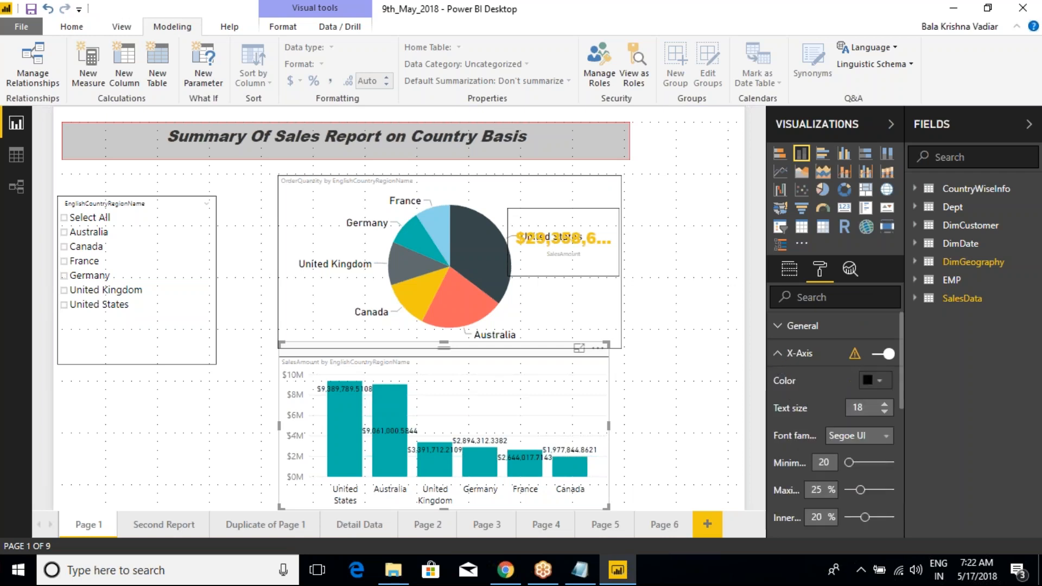
pyautogui.click(885, 406)
pyautogui.click(781, 353)
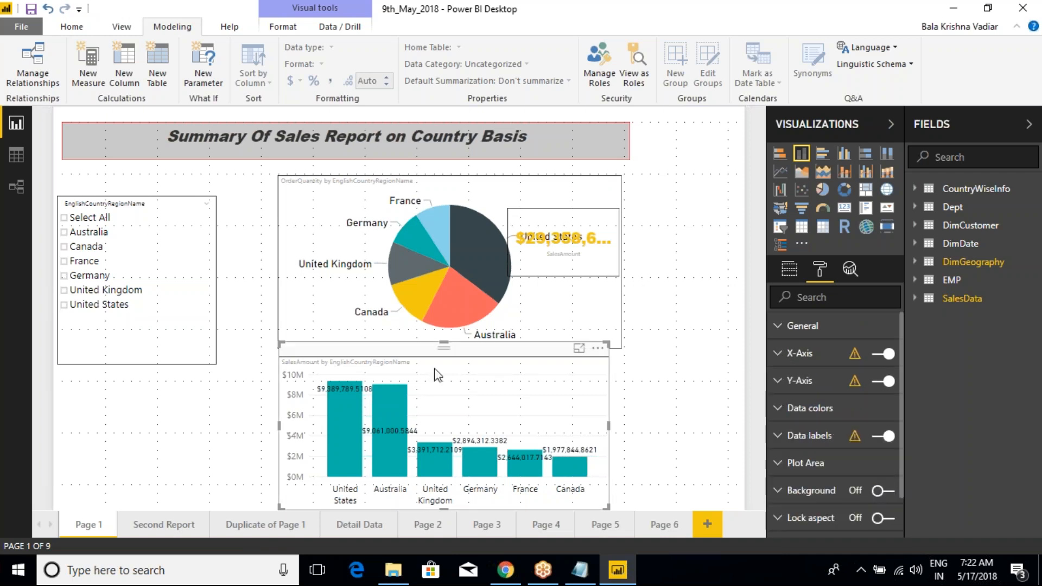
pyautogui.click(32, 9)
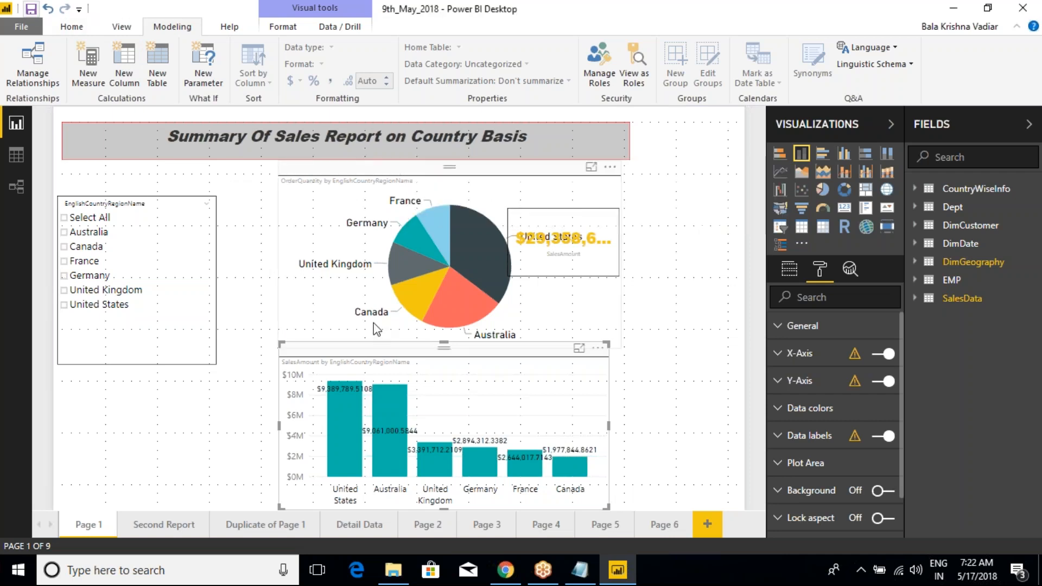
# Step: Mark the country labels on the pie chart and column chart with red pen strokes and clear the marks
pyautogui.moveTo(421, 202); pyautogui.dragTo(451, 176)
pyautogui.moveTo(362, 223); pyautogui.dragTo(368, 194)
pyautogui.moveTo(341, 272); pyautogui.dragTo(360, 247)
pyautogui.moveTo(373, 320); pyautogui.dragTo(395, 290)
pyautogui.moveTo(480, 341); pyautogui.dragTo(497, 306)
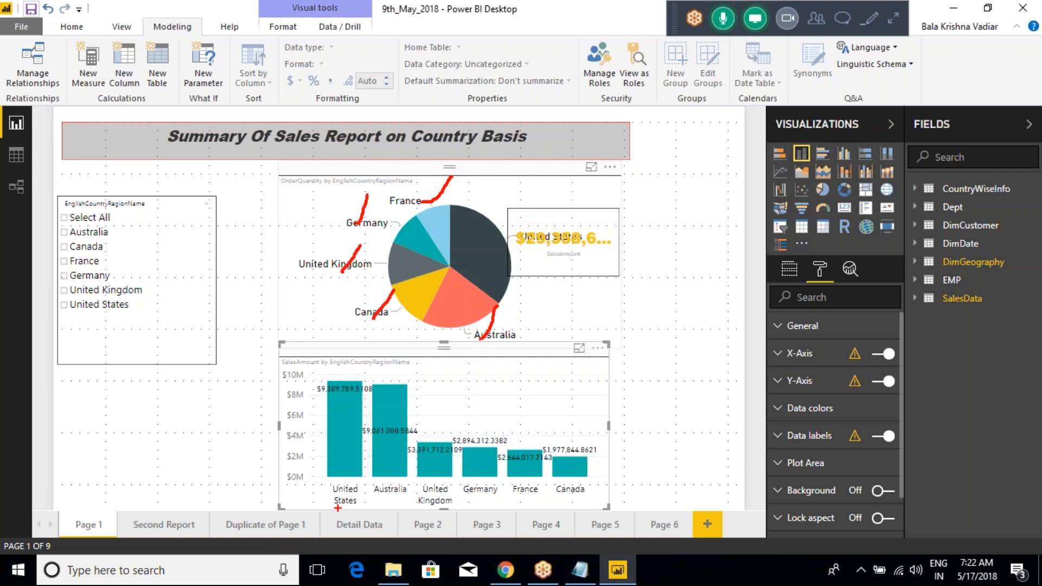
pyautogui.moveTo(329, 508)
pyautogui.mouseDown()
pyautogui.moveTo(353, 472)
pyautogui.moveTo(406, 462)
pyautogui.mouseUp()
pyautogui.moveTo(438, 508); pyautogui.dragTo(446, 473)
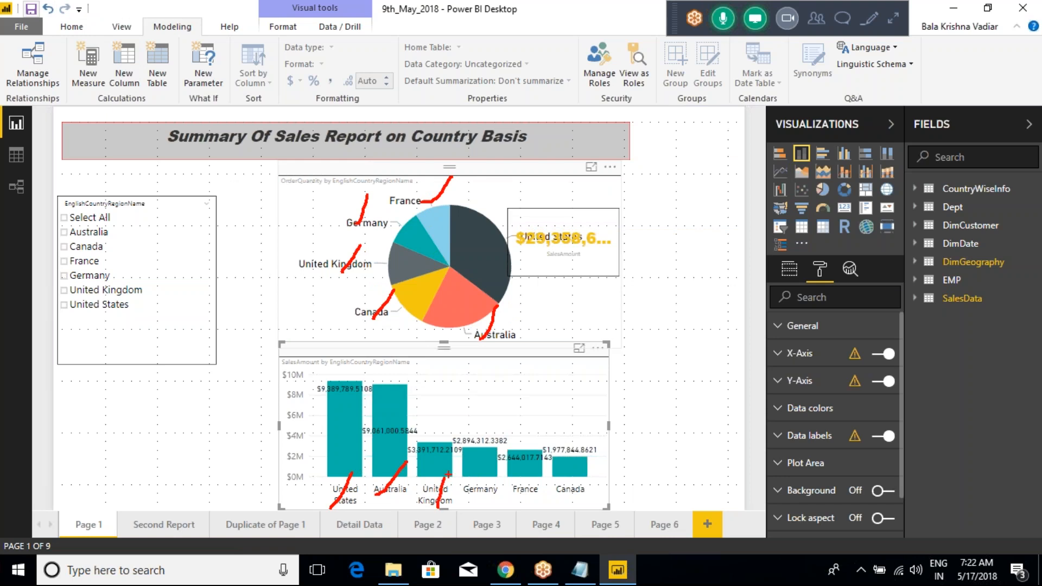
pyautogui.press('Escape')
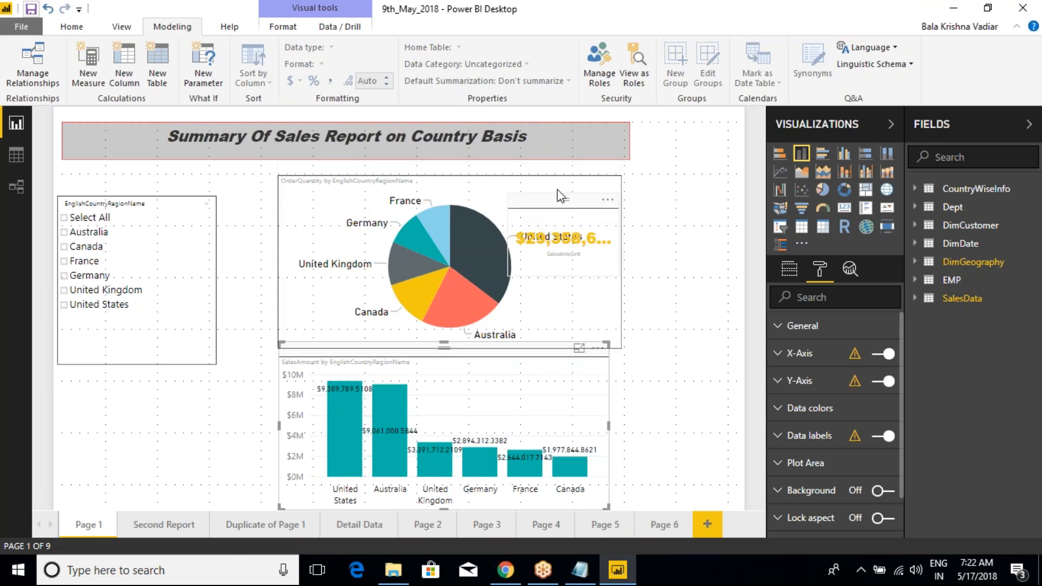
# Step: View the report as the Australia role, temporarily marking the Australia portions of the column and pie charts
pyautogui.click(633, 76)
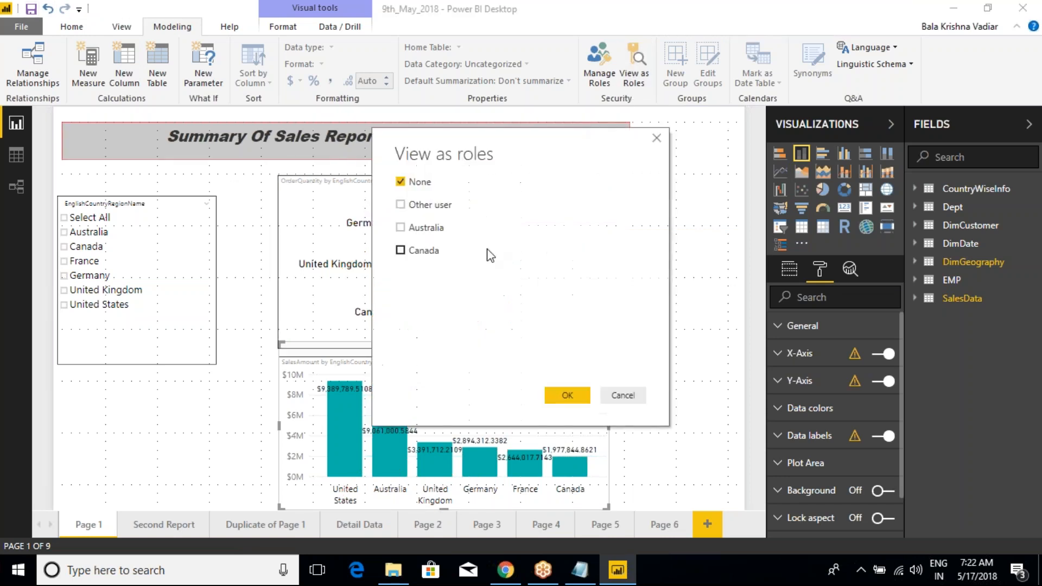
pyautogui.click(401, 227)
pyautogui.moveTo(498, 137); pyautogui.dragTo(681, 144)
pyautogui.moveTo(366, 370); pyautogui.dragTo(414, 509)
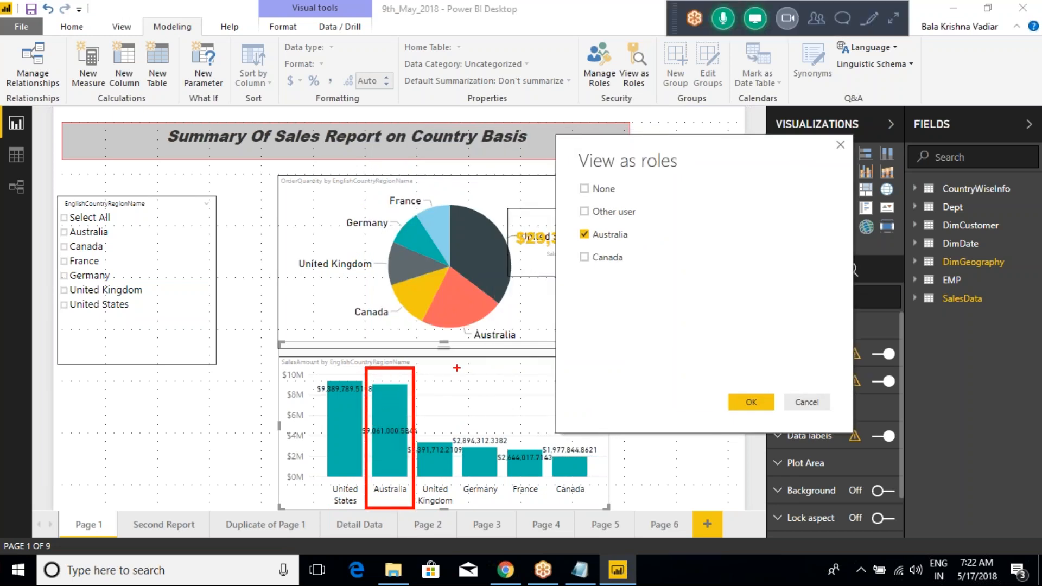
pyautogui.moveTo(430, 275)
pyautogui.mouseDown()
pyautogui.moveTo(503, 347)
pyautogui.moveTo(501, 361)
pyautogui.moveTo(498, 312)
pyautogui.mouseUp()
pyautogui.press('Escape')
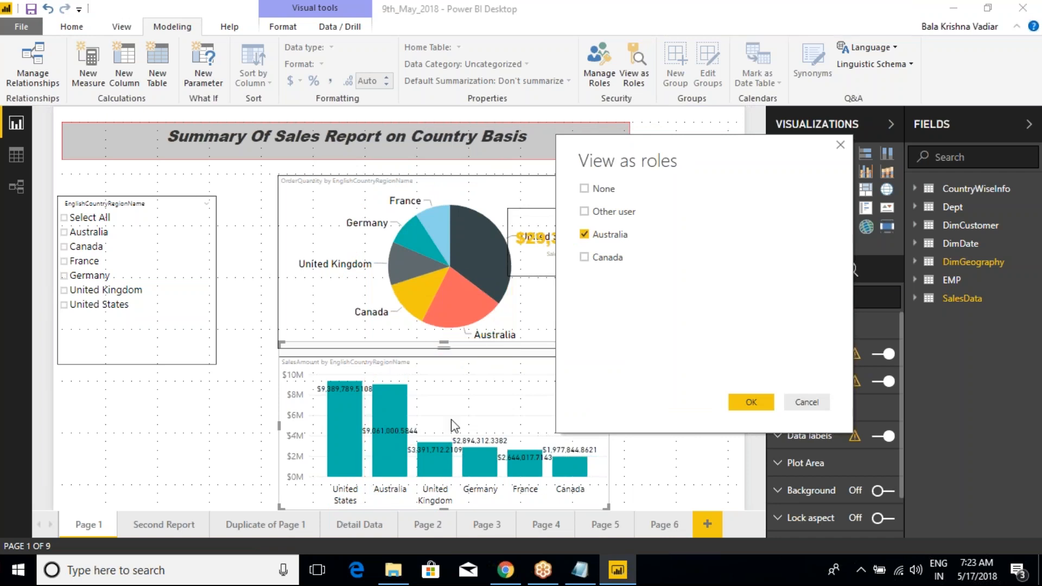
pyautogui.click(751, 402)
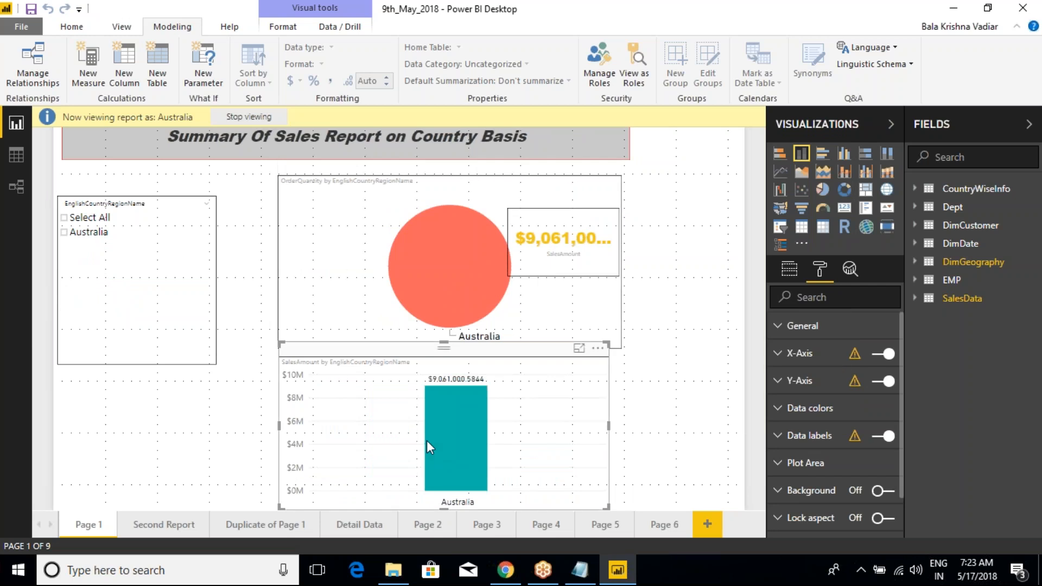
# Step: Examine the Australia role's data on report pages Second Report through Page 4 and in the CountryWiseInfo table's data view
pyautogui.click(156, 526)
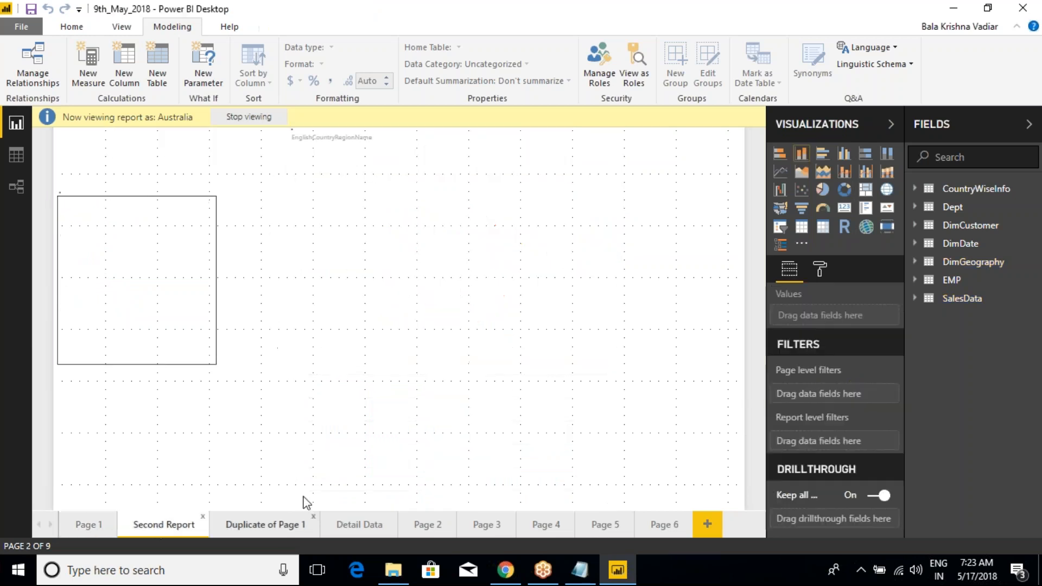
pyautogui.click(244, 530)
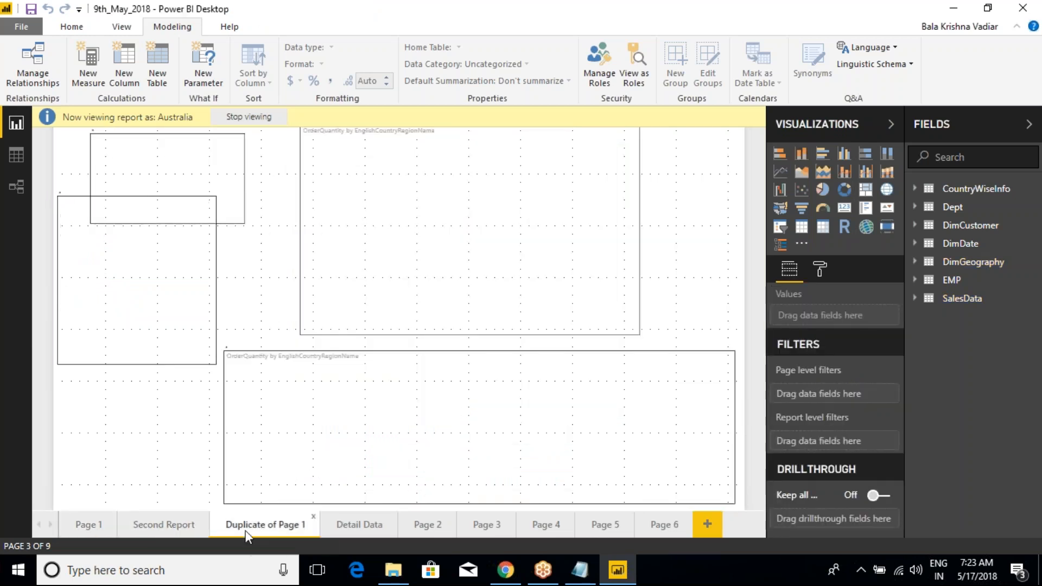
pyautogui.click(357, 524)
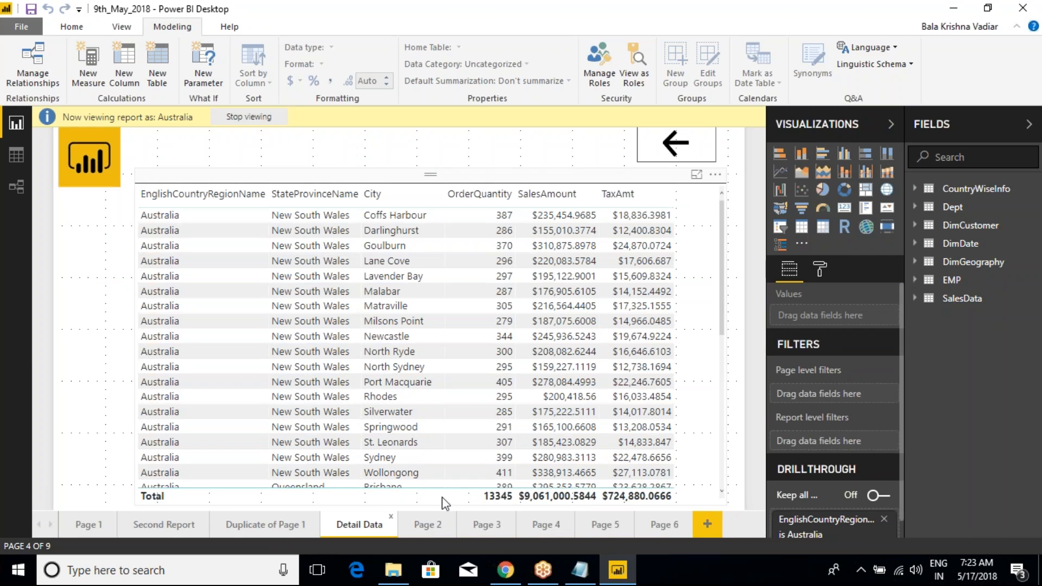
pyautogui.click(429, 524)
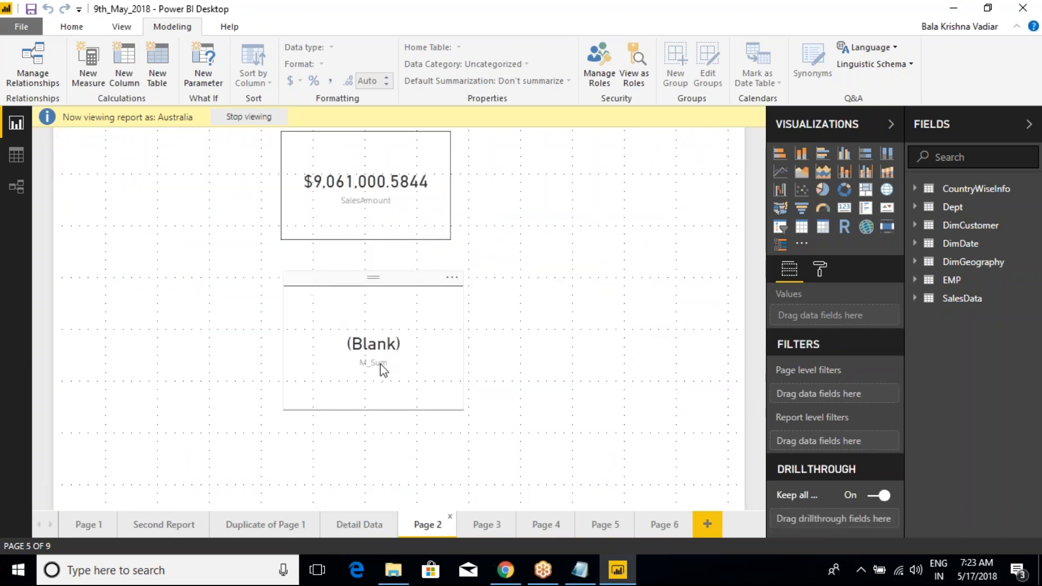
pyautogui.click(477, 524)
pyautogui.click(529, 522)
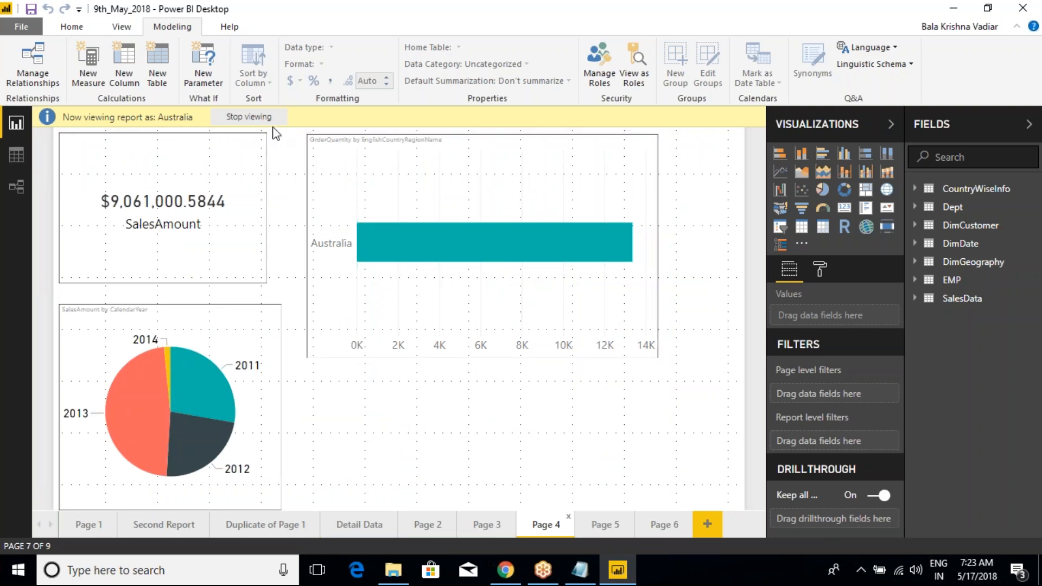
pyautogui.click(19, 157)
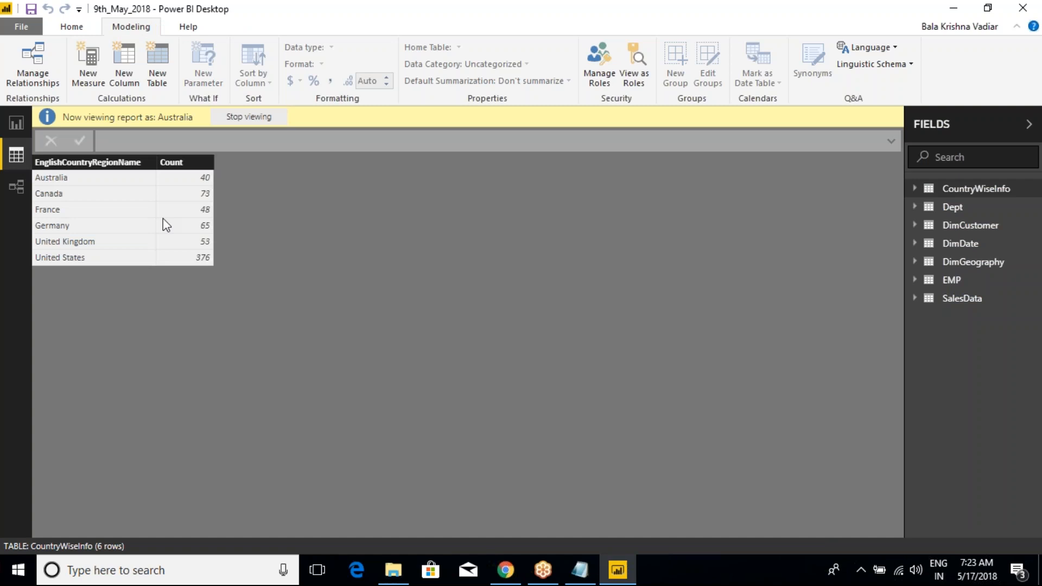
# Step: Return to report Page 1 and view the report as the Canada role only
pyautogui.click(10, 128)
pyautogui.click(91, 527)
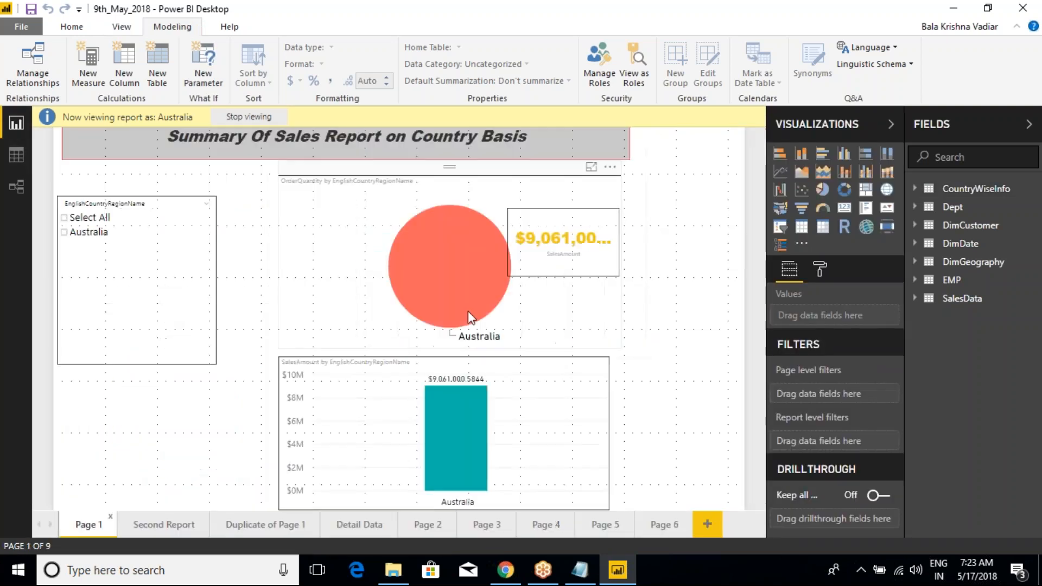
pyautogui.click(634, 73)
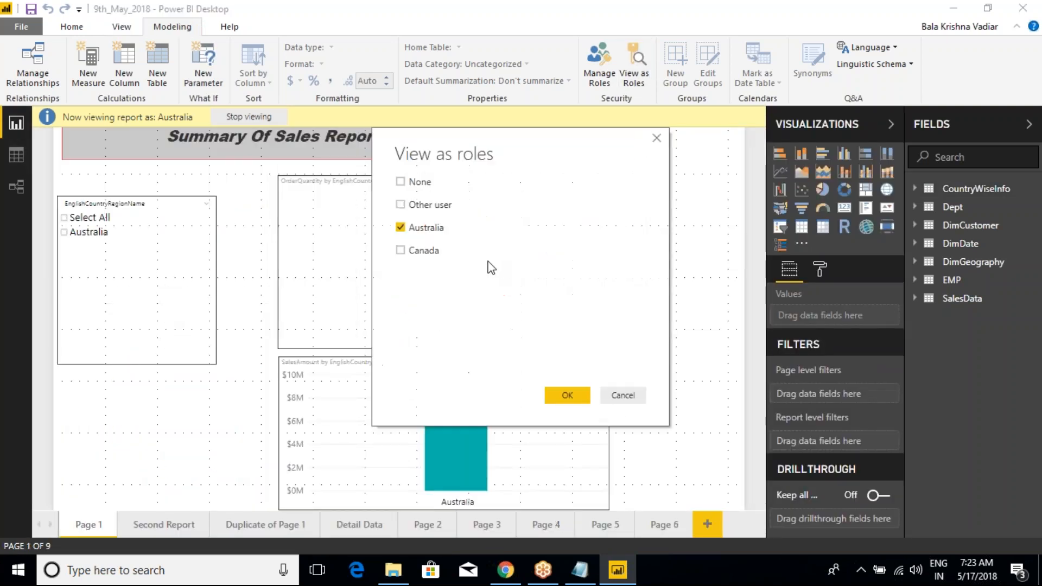
pyautogui.click(400, 250)
pyautogui.click(401, 228)
pyautogui.click(564, 394)
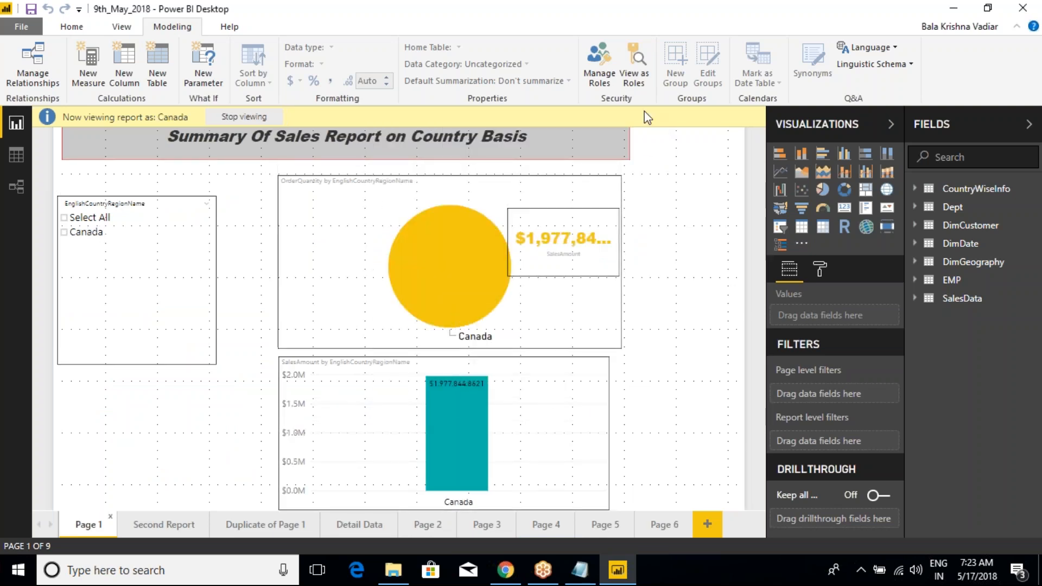
# Step: View the report as the Australia and Canada roles together and select the OrderQuantity pie chart
pyautogui.click(634, 64)
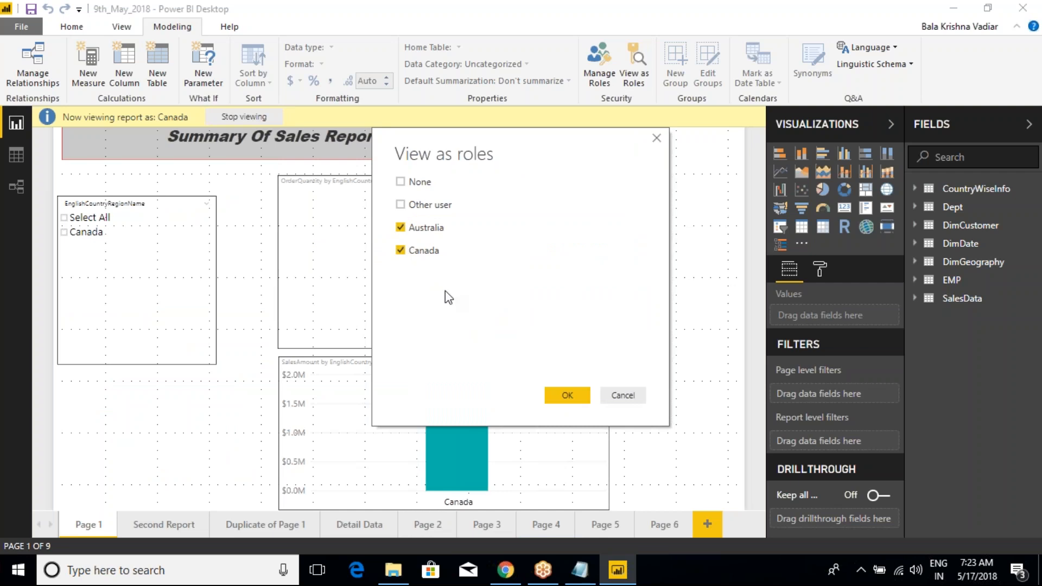
pyautogui.click(565, 400)
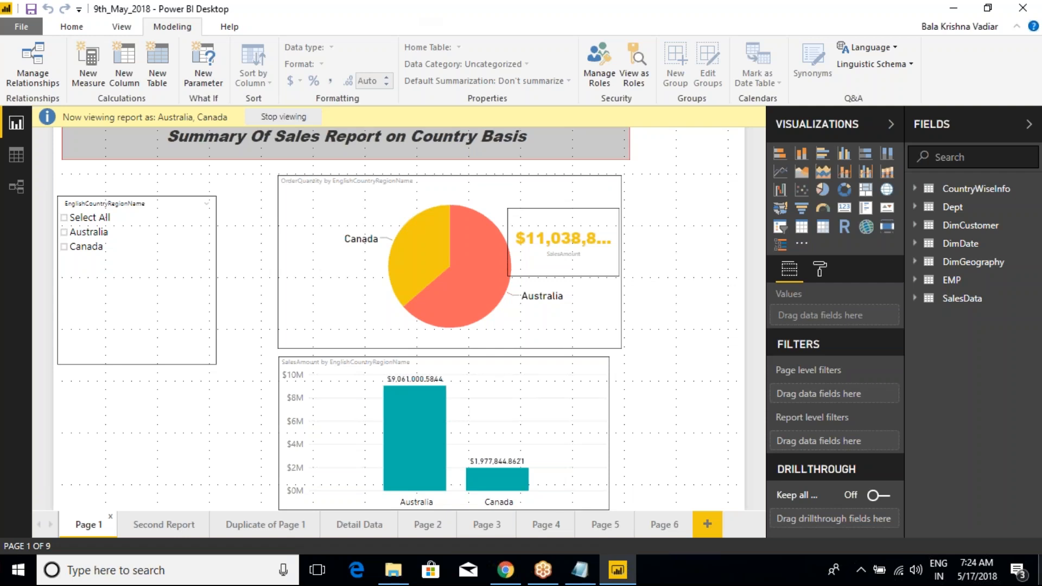
pyautogui.click(348, 196)
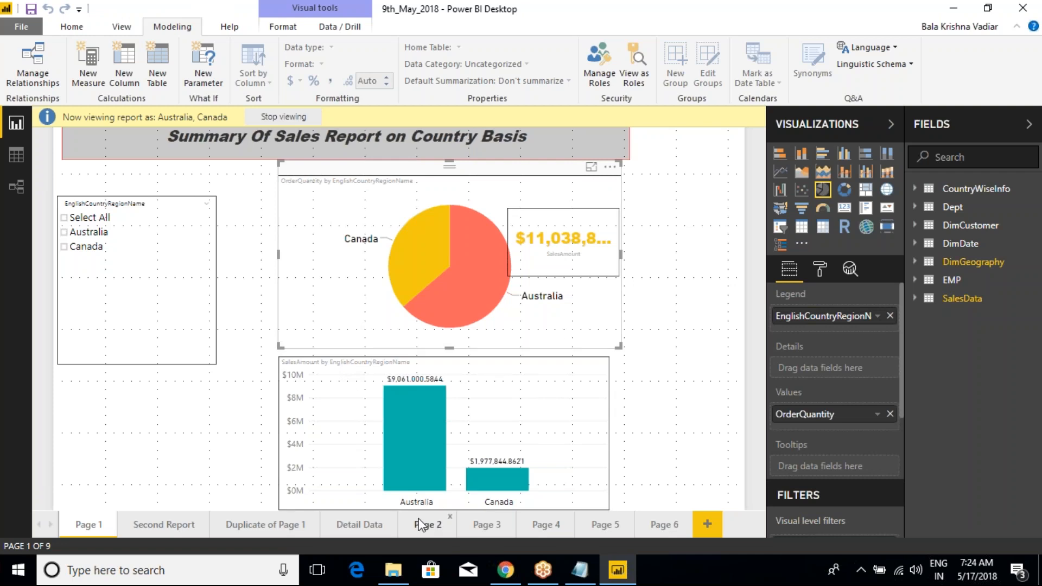
# Step: Switch to the Class Notes in Notepad and add a "Security:-" heading above the Manage Roles line
pyautogui.click(579, 571)
pyautogui.click(333, 384)
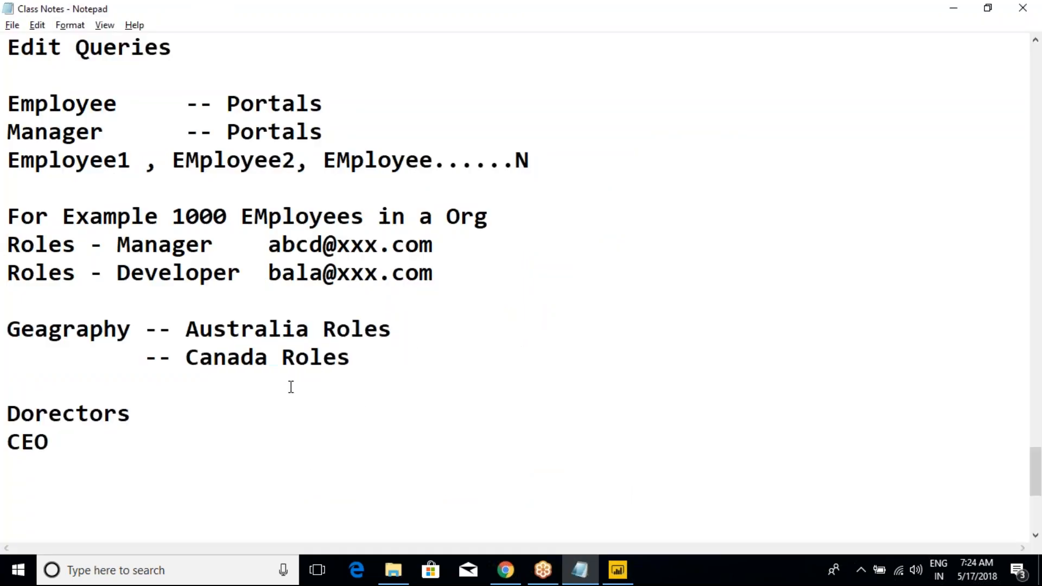
pyautogui.scroll(2, 150, 343)
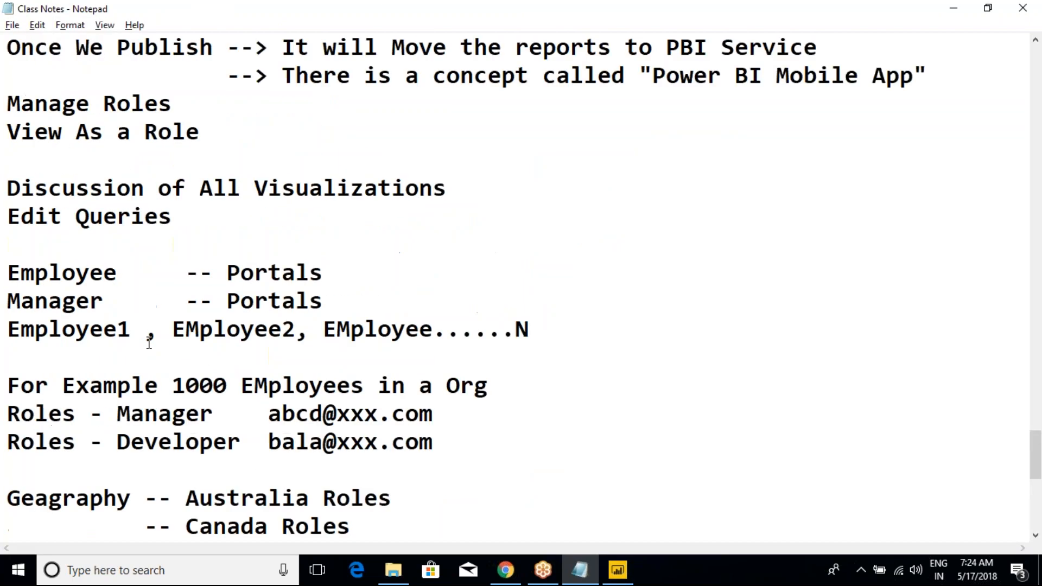
pyautogui.moveTo(200, 133); pyautogui.dragTo(6, 104)
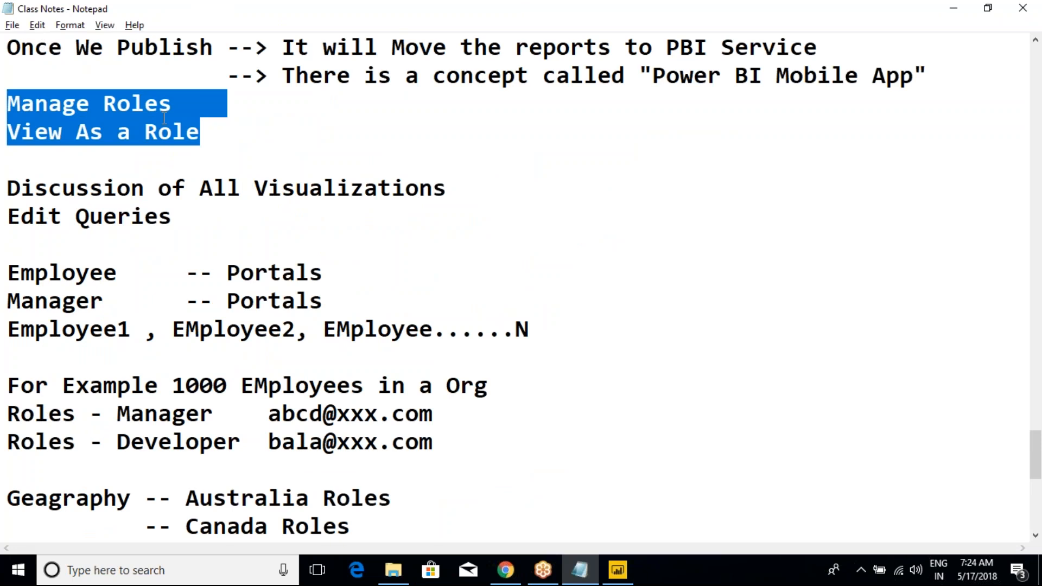
pyautogui.click(149, 87)
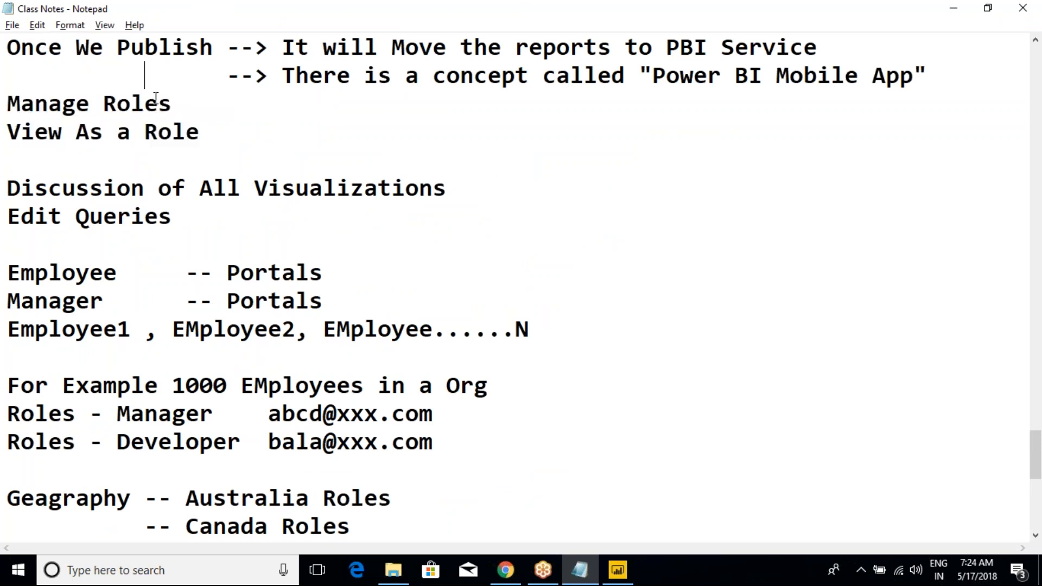
pyautogui.press('End')
pyautogui.press('Return')
pyautogui.press('Return')
pyautogui.write('Security')
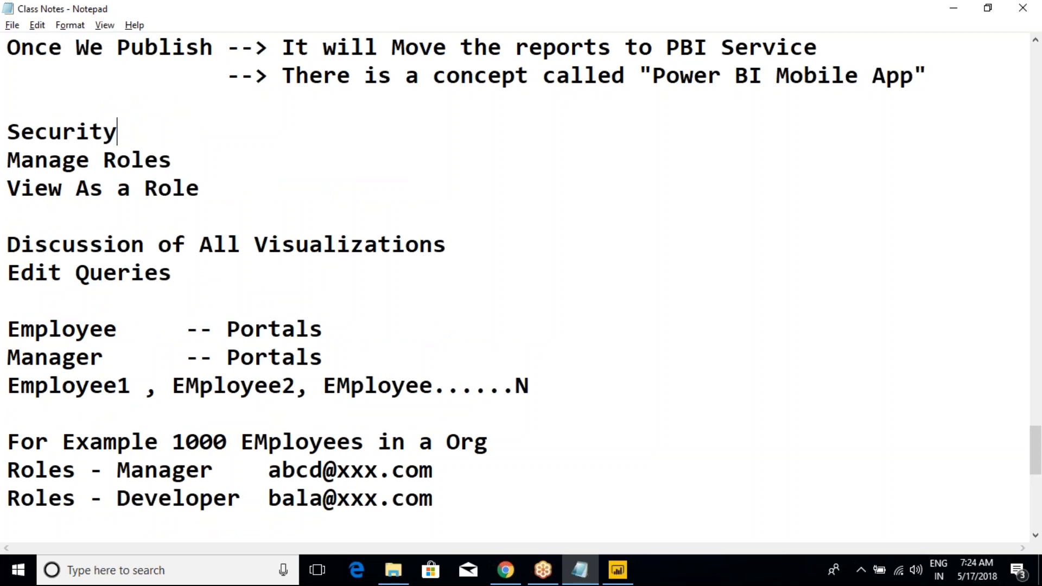
pyautogui.write(':-')
pyautogui.press('Return')
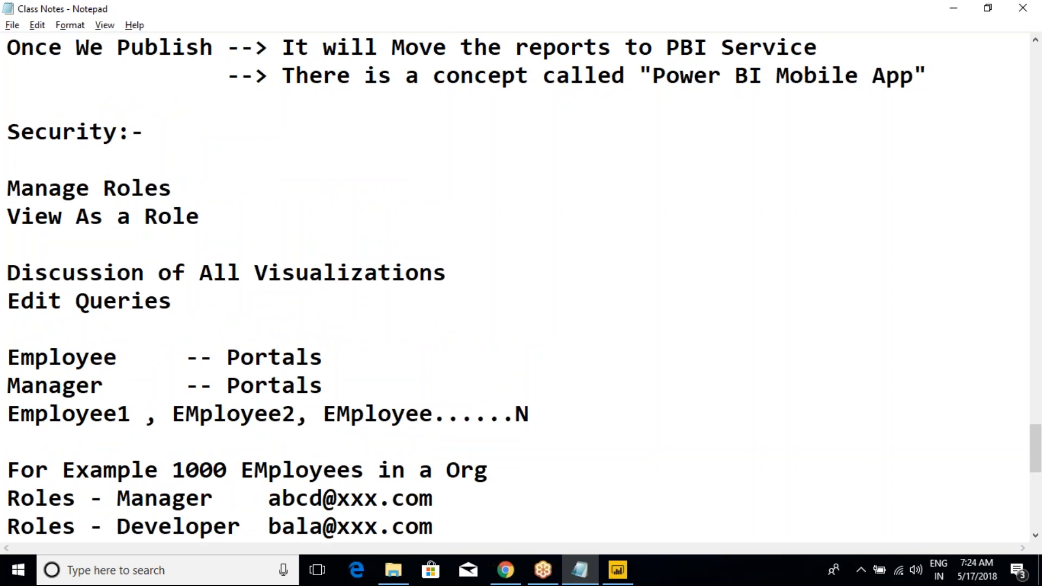
# Step: Add the line "Role Based Security/Row Based Security:-" under the Security heading
pyautogui.write('Role Based Security')
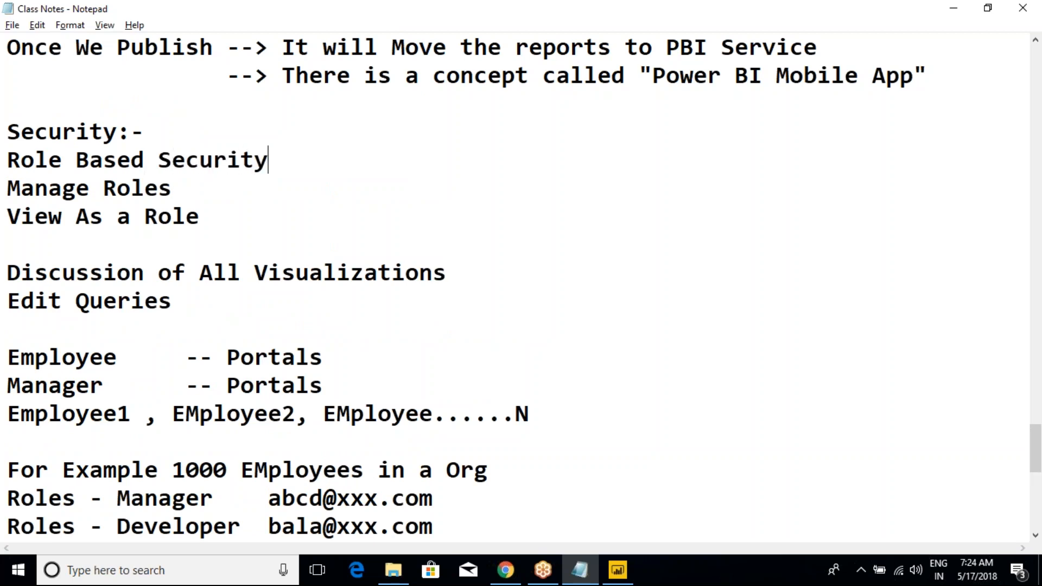
pyautogui.write(':')
pyautogui.press('BackSpace')
pyautogui.write('/Row B')
pyautogui.write('ased ')
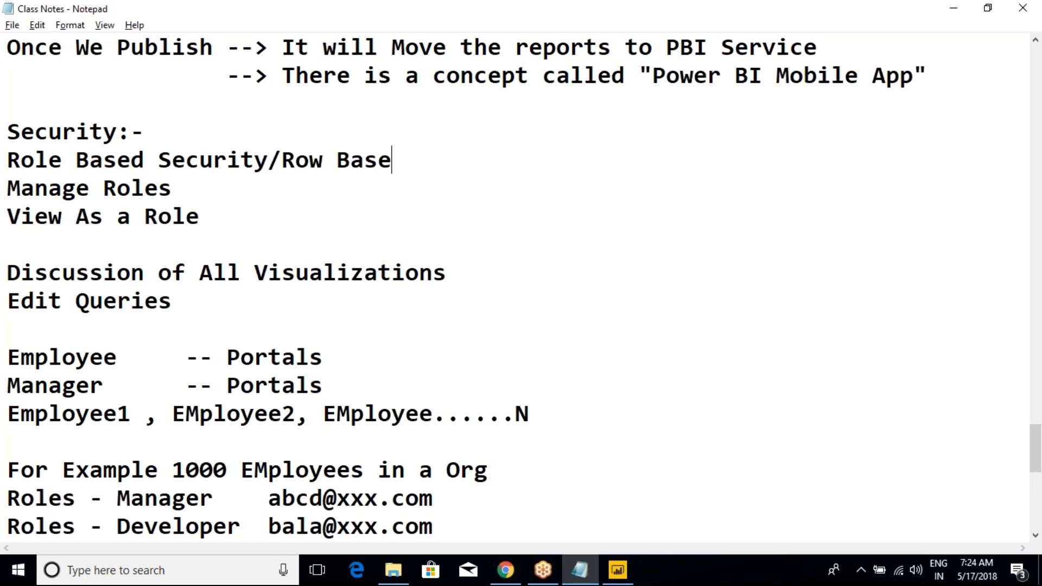
pyautogui.write('Security')
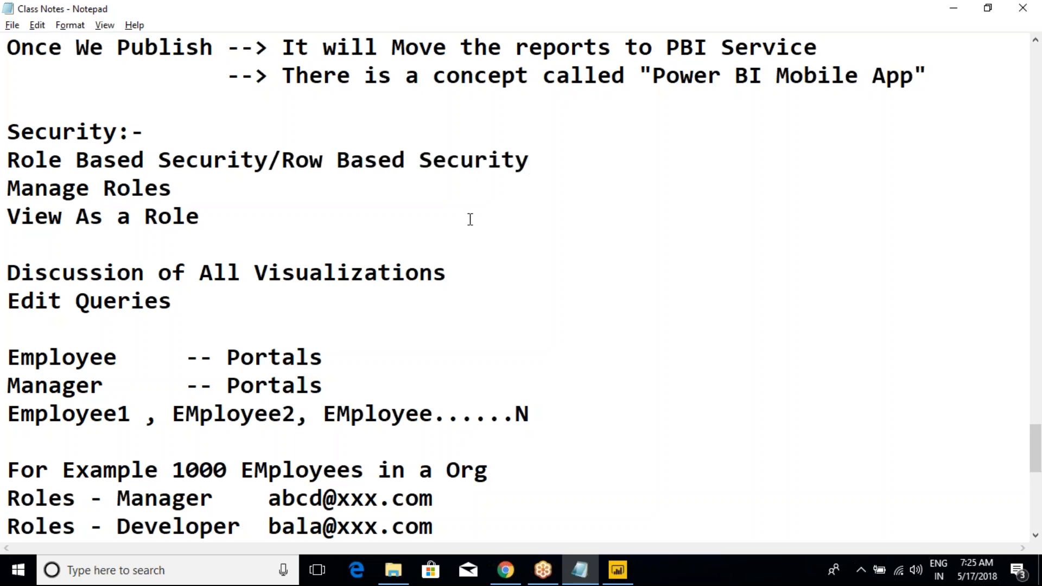
pyautogui.write(':-')
# Step: Compare the role-based and row-based security note with the Power BI Desktop report viewed as Australia and Canada
pyautogui.moveTo(11, 162); pyautogui.dragTo(281, 165)
pyautogui.hotkey('alt', 'Tab')
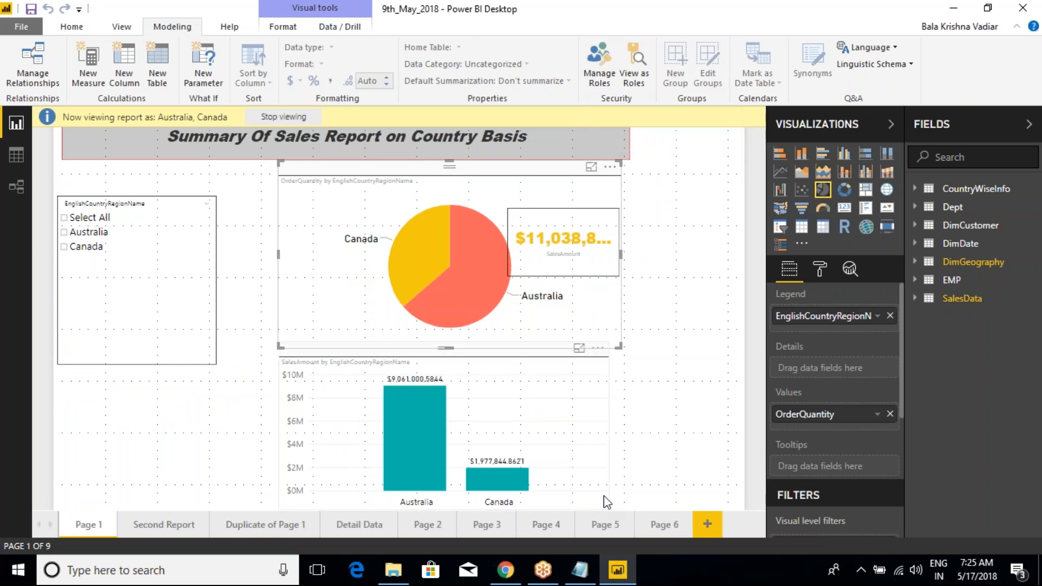
pyautogui.click(74, 28)
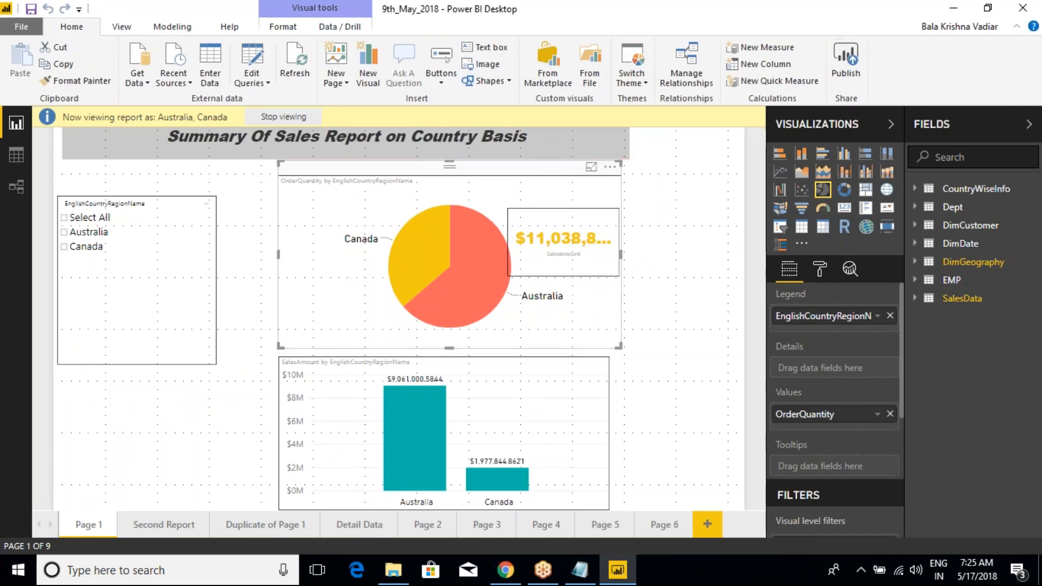
pyautogui.hotkey('alt', 'Tab')
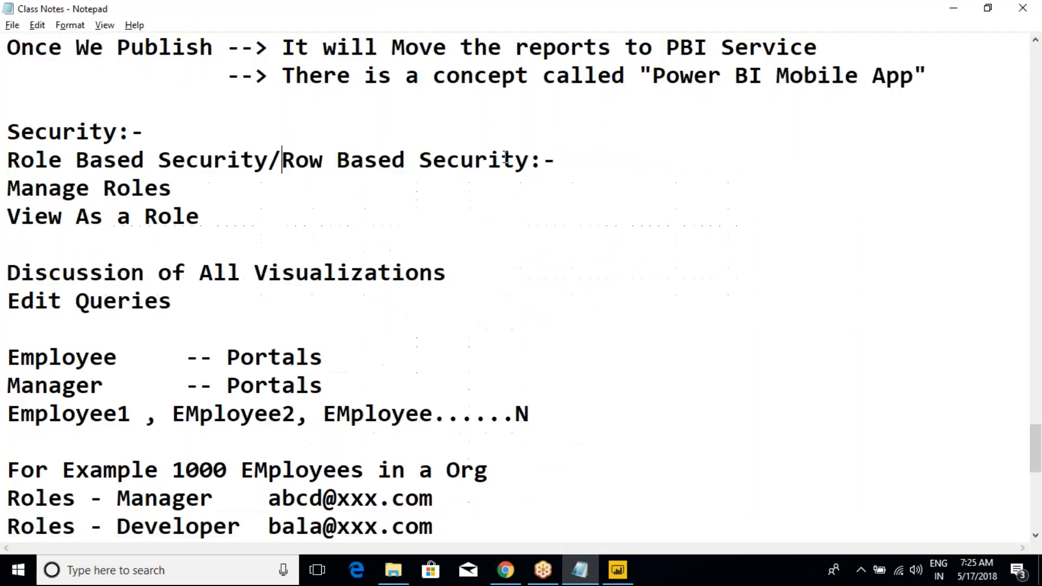
pyautogui.hotkey('alt', 'Tab')
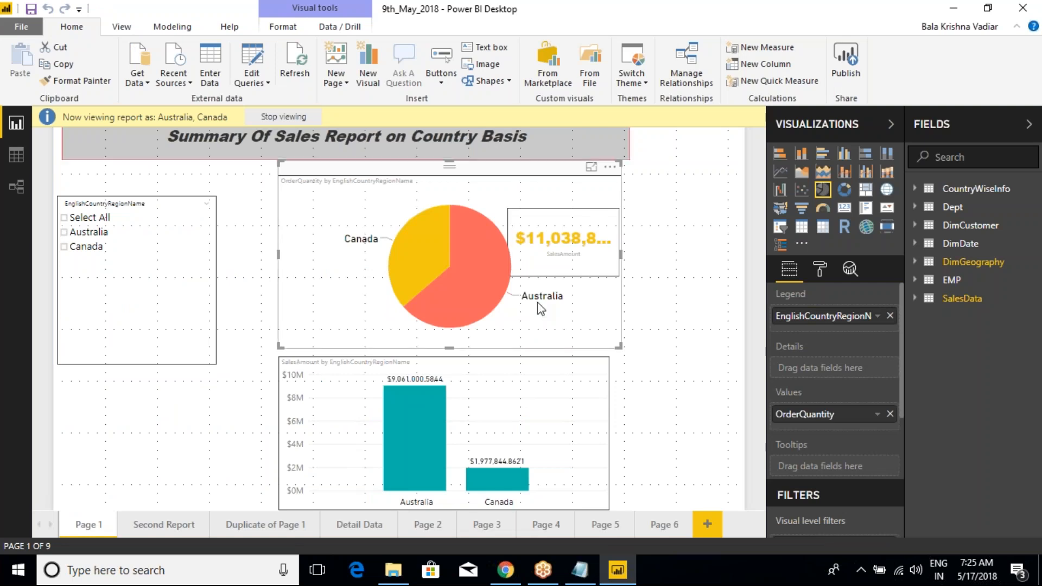
# Step: Review the earlier class notes on Power BI Mobile and Report Server, and return to the Security section
pyautogui.hotkey('alt', 'Tab')
pyautogui.scroll(20, 279, 256)
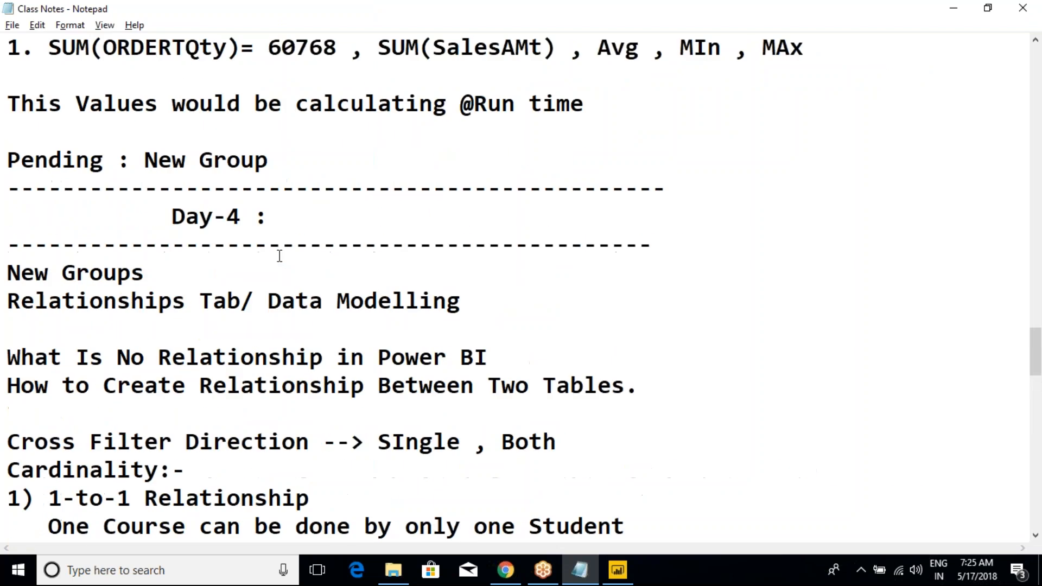
pyautogui.scroll(8, 279, 255)
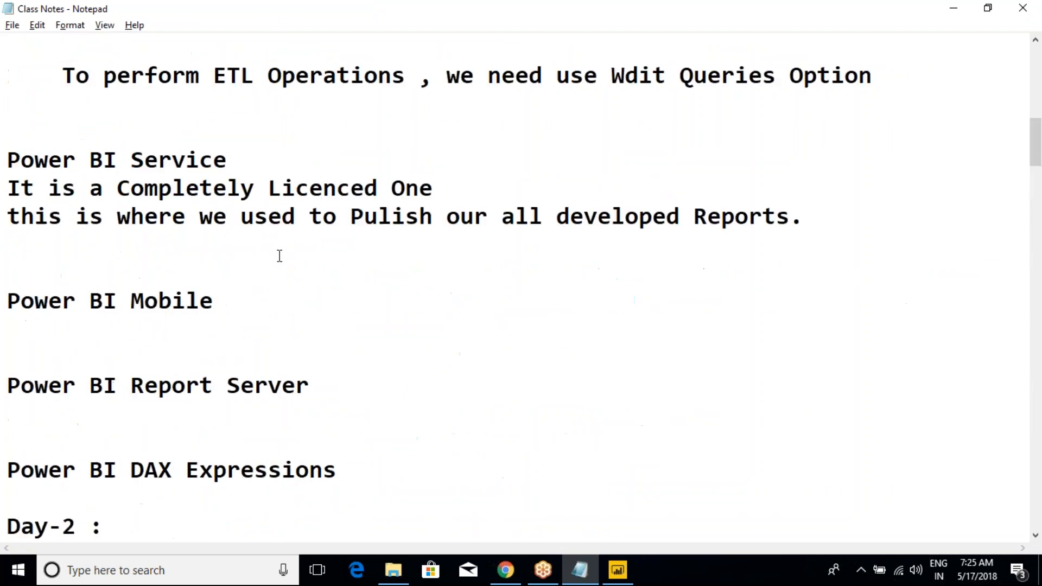
pyautogui.scroll(-5, 279, 255)
pyautogui.moveTo(347, 305); pyautogui.dragTo(23, 147)
pyautogui.click(268, 246)
pyautogui.moveTo(311, 217); pyautogui.dragTo(8, 217)
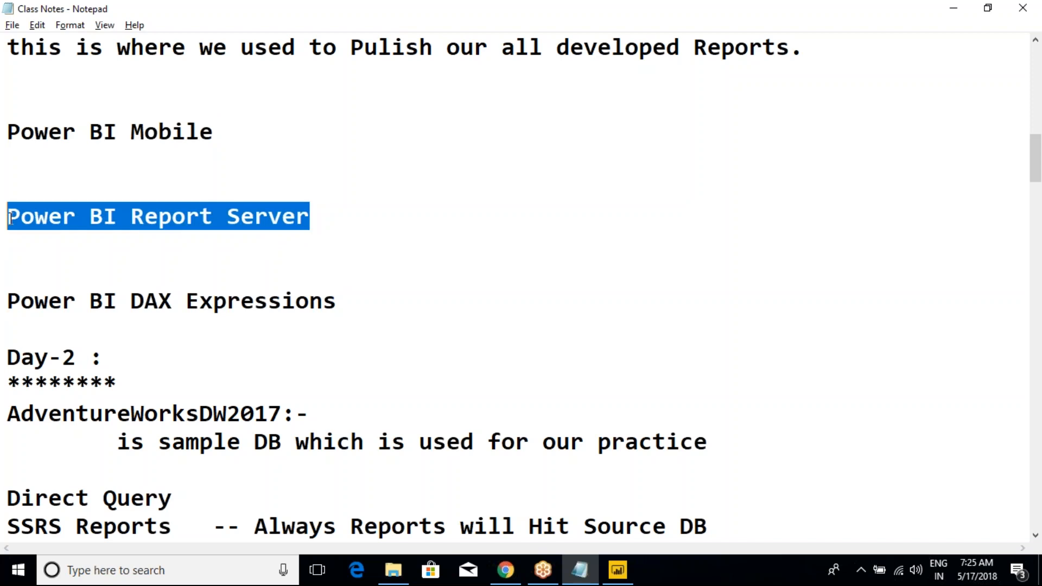
pyautogui.click(126, 260)
pyautogui.click(618, 570)
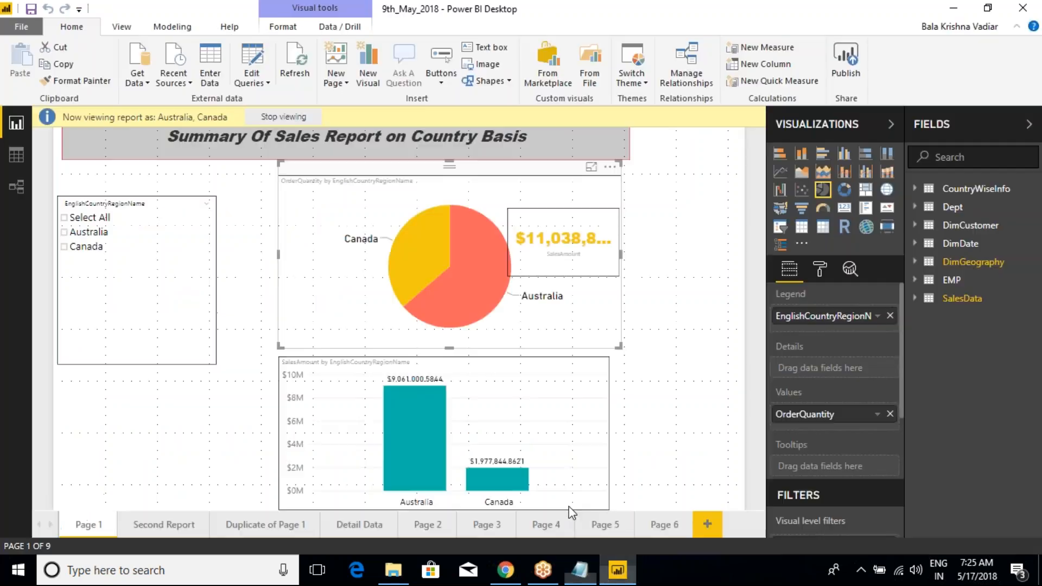
pyautogui.hotkey('alt', 'Tab')
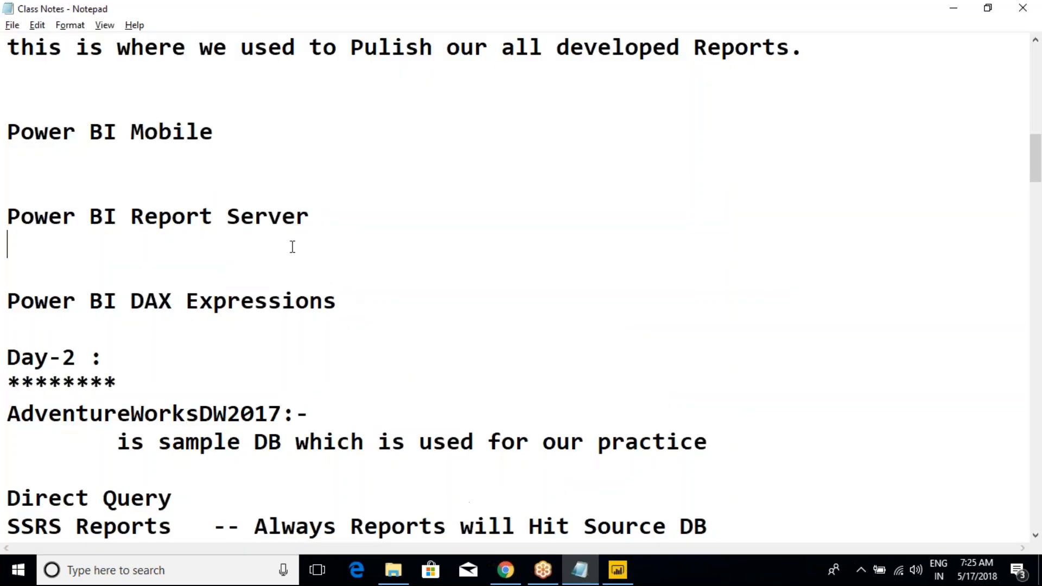
pyautogui.scroll(2, 214, 328)
pyautogui.scroll(-7, 221, 333)
pyautogui.scroll(-20, 222, 333)
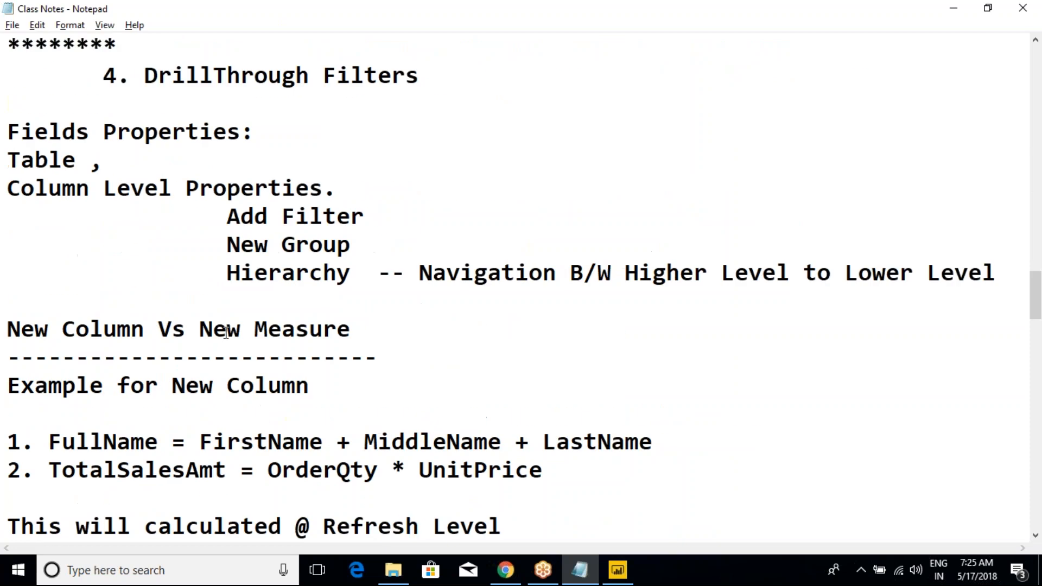
pyautogui.scroll(1, 225, 331)
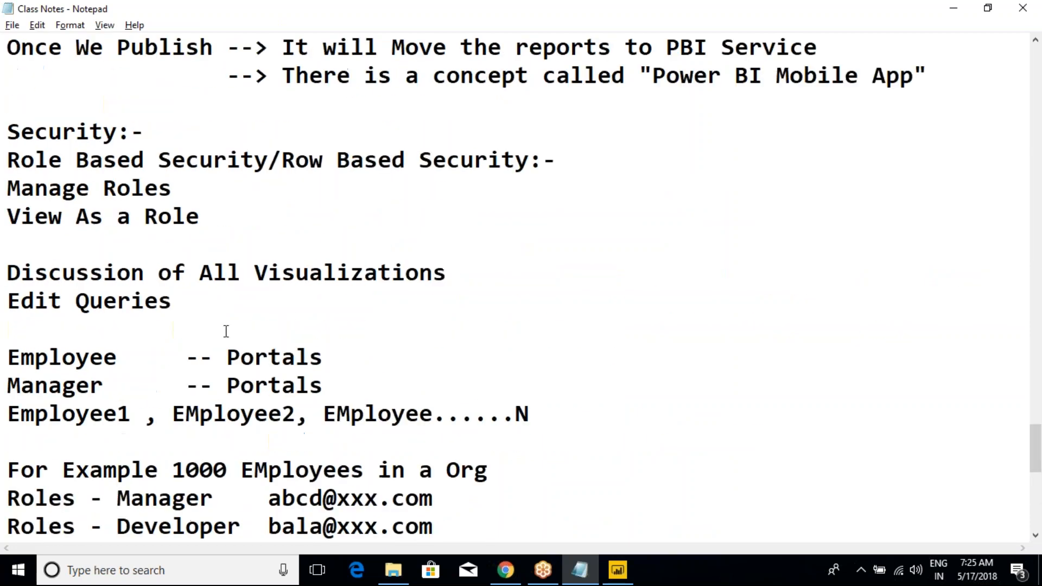
# Step: Extend the Security heading in the notes with the text "2 Types of Security"
pyautogui.moveTo(7, 132); pyautogui.dragTo(130, 132)
pyautogui.click(130, 132)
pyautogui.moveTo(7, 160); pyautogui.dragTo(270, 178)
pyautogui.click(270, 178)
pyautogui.moveTo(18, 188); pyautogui.dragTo(34, 189)
pyautogui.click(503, 138)
pyautogui.write('Types ')
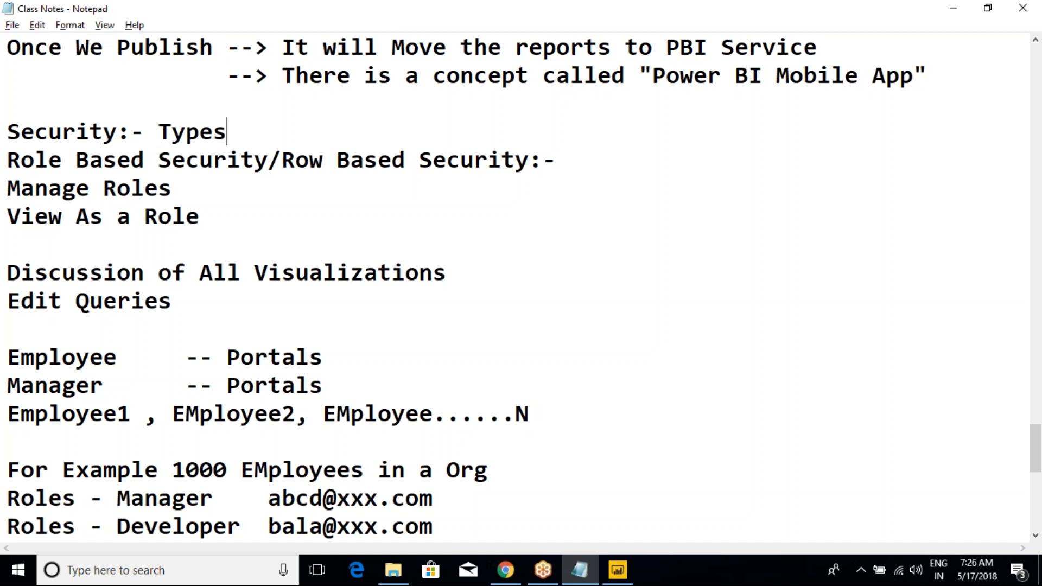
pyautogui.write('-2')
pyautogui.press('BackSpace')
pyautogui.press('BackSpace')
pyautogui.press('BackSpace')
pyautogui.press('BackSpace')
pyautogui.press('BackSpace')
pyautogui.press('BackSpace')
pyautogui.press('BackSpace')
pyautogui.press('BackSpace')
pyautogui.write('2 Types of')
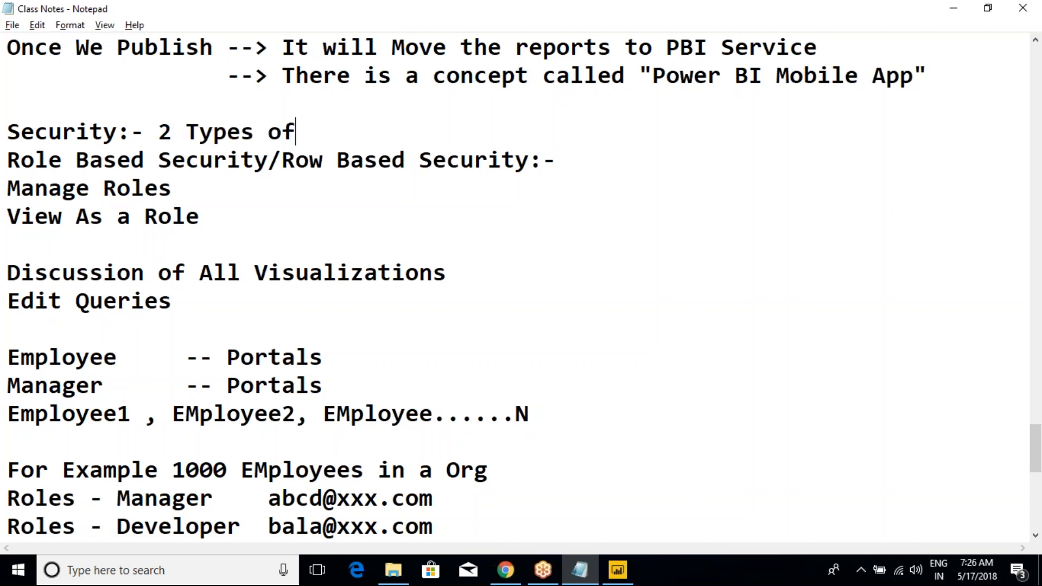
pyautogui.write(' Security')
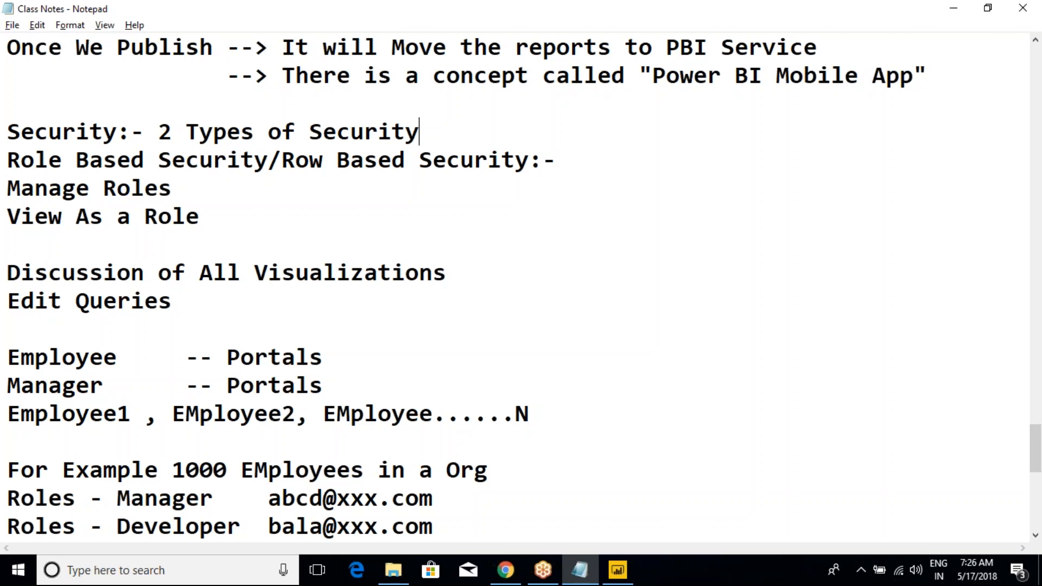
# Step: Add the numbered line "1.Static Security:-" directly below the Security heading
pyautogui.press('Return')
pyautogui.write('Static Security')
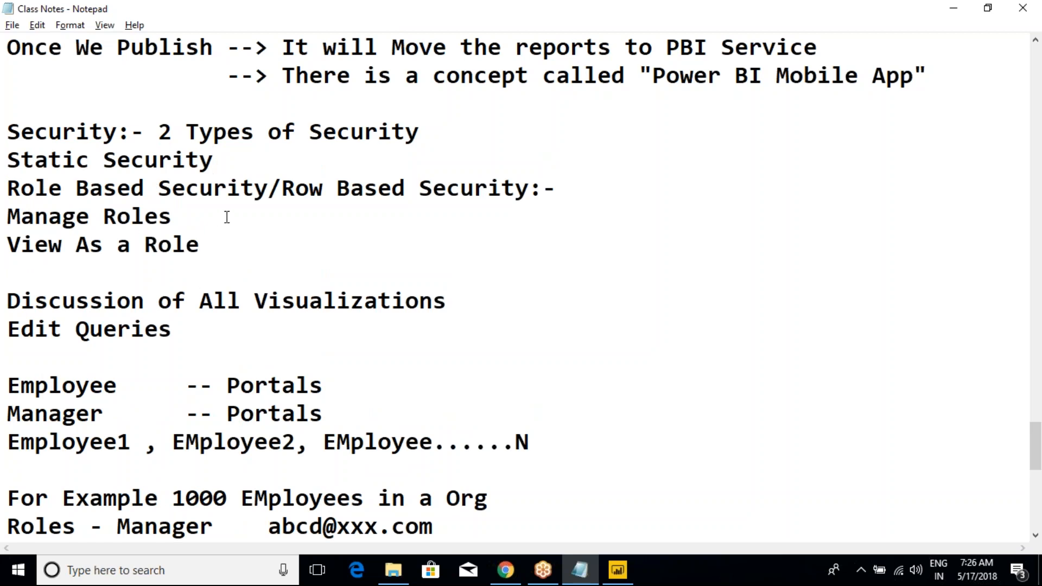
pyautogui.write(':-')
pyautogui.click(10, 160)
pyautogui.write('1.')
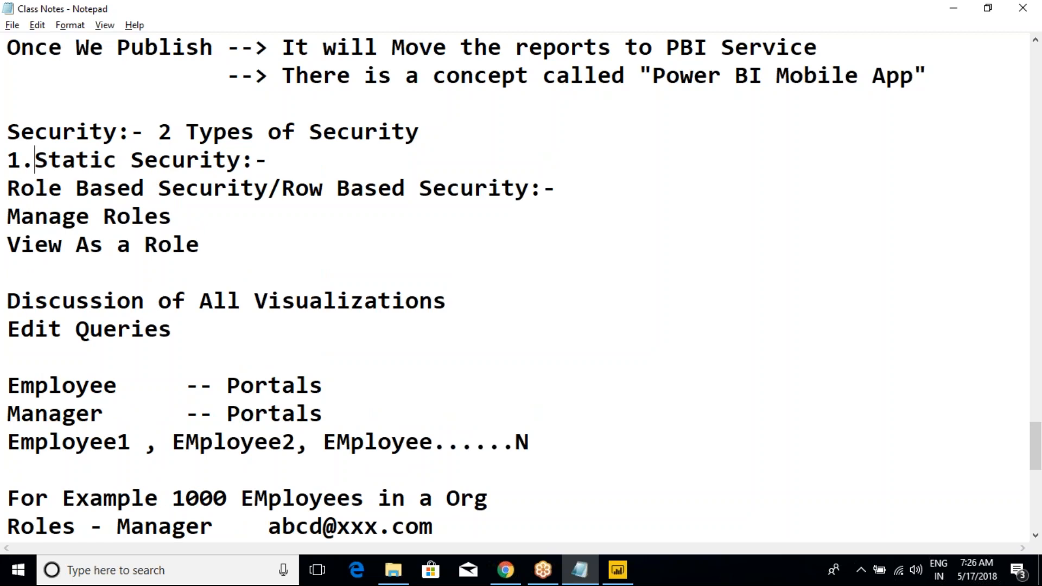
# Step: Add the line "2. Dynamic Security" below View As a Role, set apart by blank lines
pyautogui.click(100, 270)
pyautogui.press('Return')
pyautogui.press('Return')
pyautogui.press('Up')
pyautogui.press('Up')
pyautogui.press('Return')
pyautogui.write('2. Da')
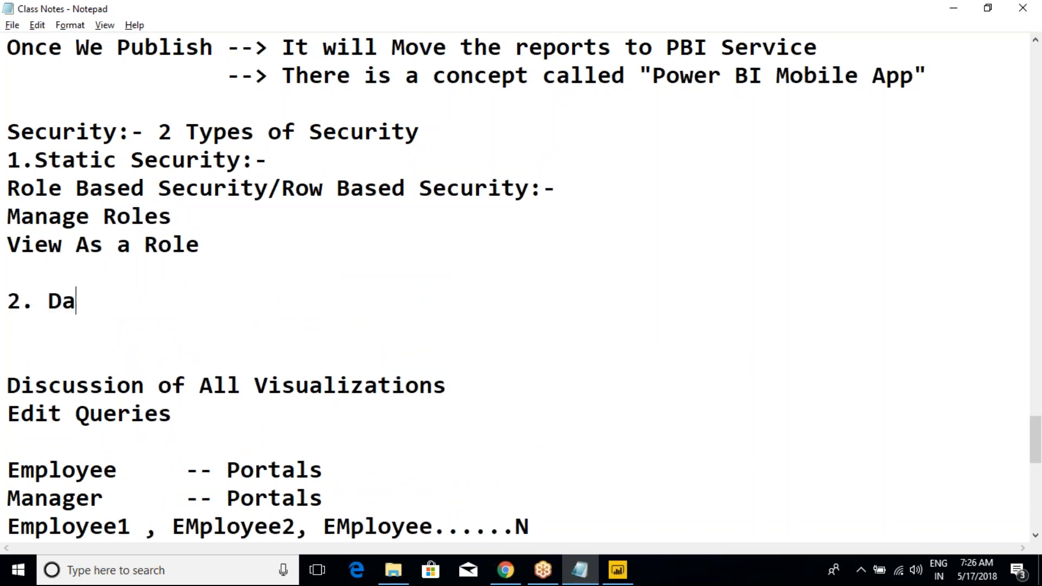
pyautogui.press('BackSpace')
pyautogui.write('tnamic Security')
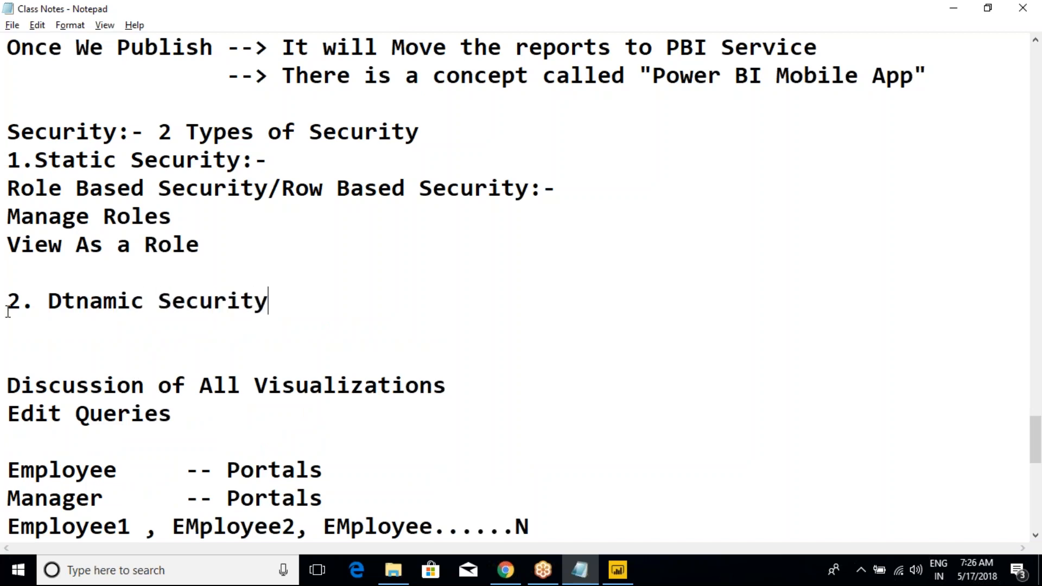
pyautogui.click(71, 298)
pyautogui.press('BackSpace')
pyautogui.write('y')
# Step: Review the static and dynamic security notes and switch back to the report in Power BI Desktop
pyautogui.moveTo(300, 305); pyautogui.dragTo(10, 133)
pyautogui.click(145, 188)
pyautogui.click(618, 570)
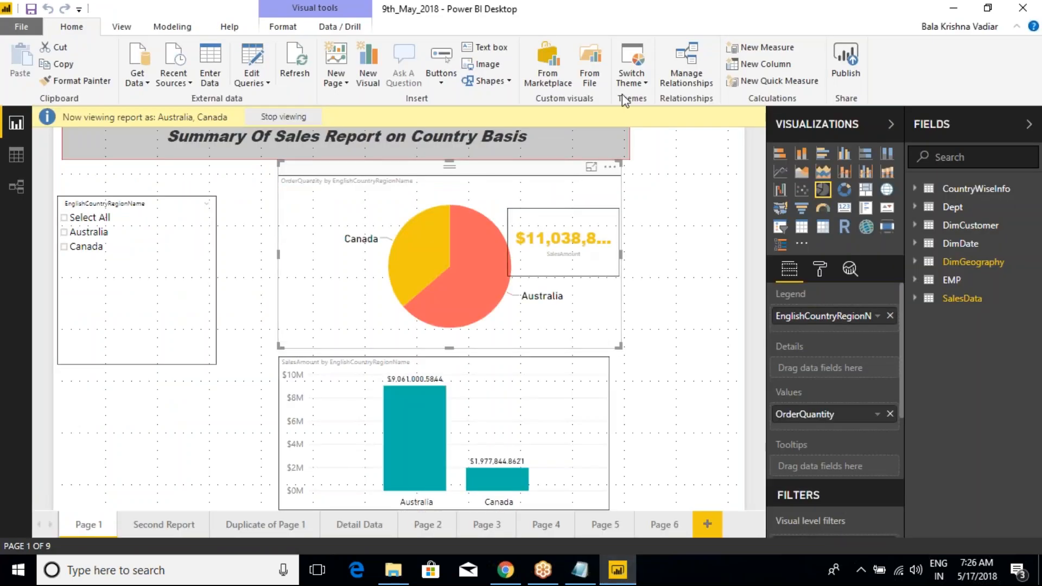
# Step: Mark up the report on screen with a box around the signed-in account name, an arrow to the Security roles commands, and strokes over the country charts
pyautogui.click(184, 30)
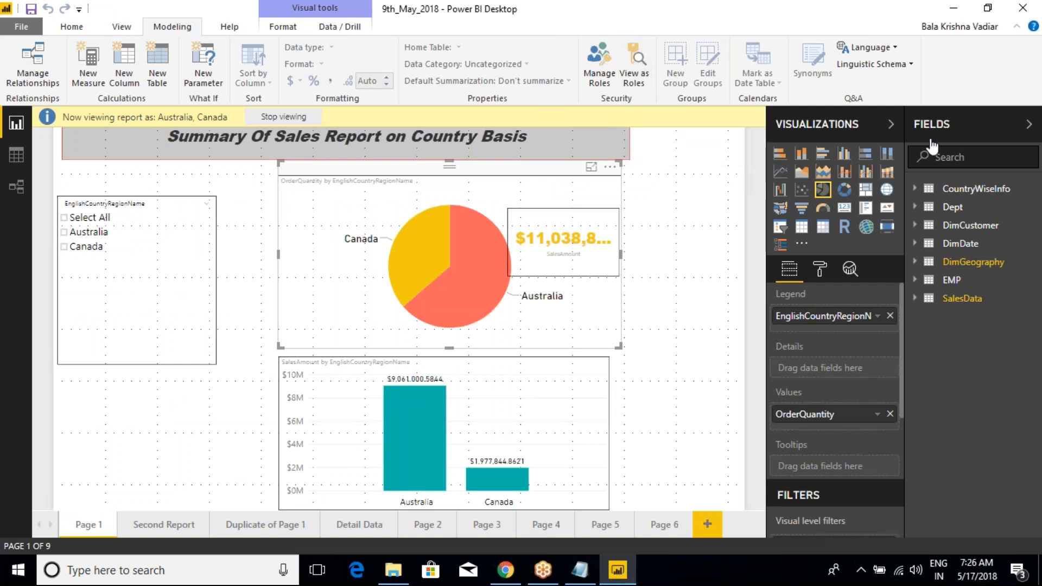
pyautogui.hotkey('ctrl', '2')
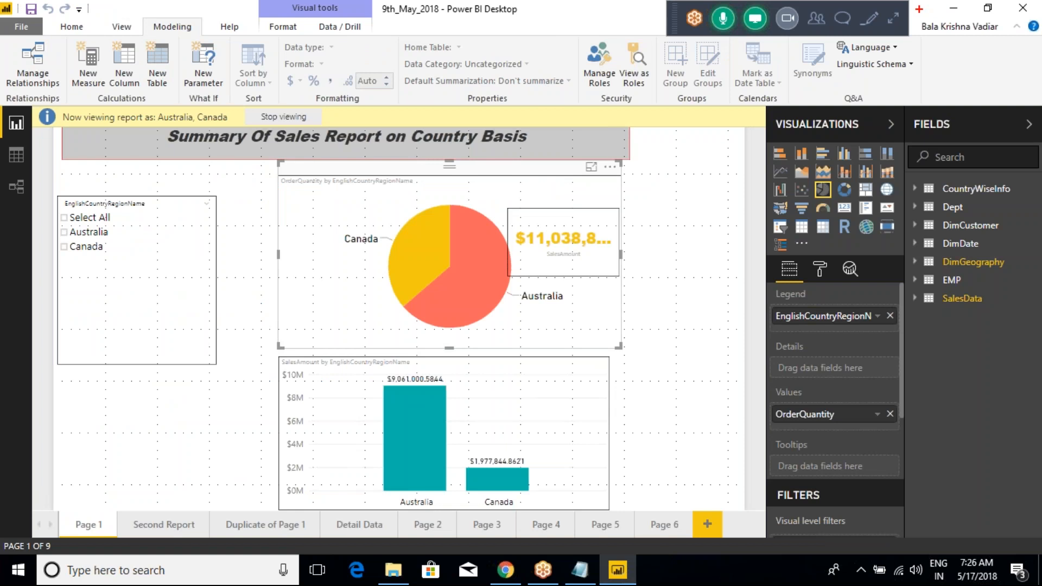
pyautogui.moveTo(918, 10); pyautogui.dragTo(1015, 49)
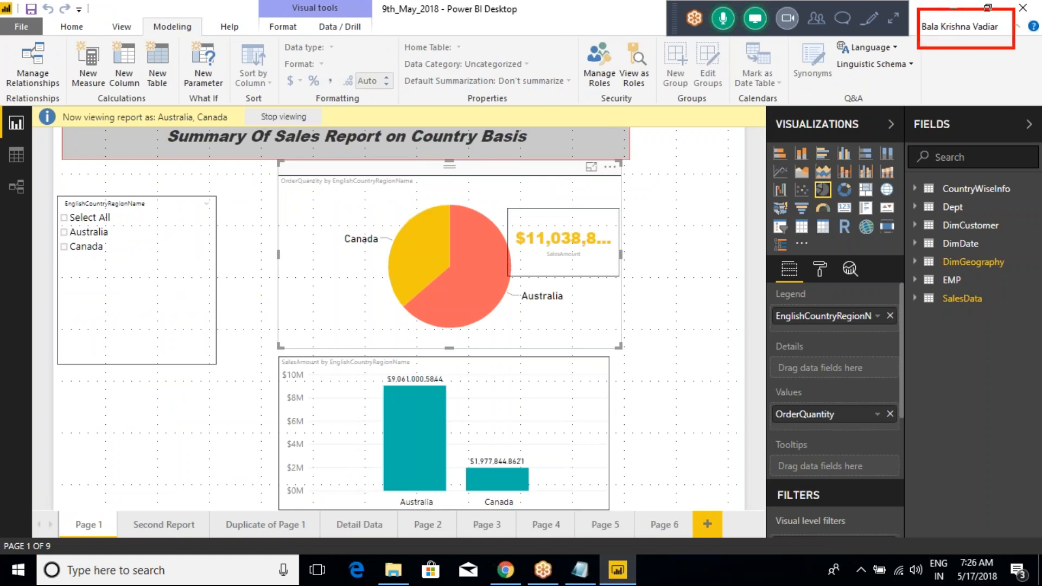
pyautogui.moveTo(968, 31)
pyautogui.mouseDown()
pyautogui.moveTo(873, 143)
pyautogui.moveTo(694, 151)
pyautogui.moveTo(649, 98)
pyautogui.moveTo(681, 100)
pyautogui.mouseUp()
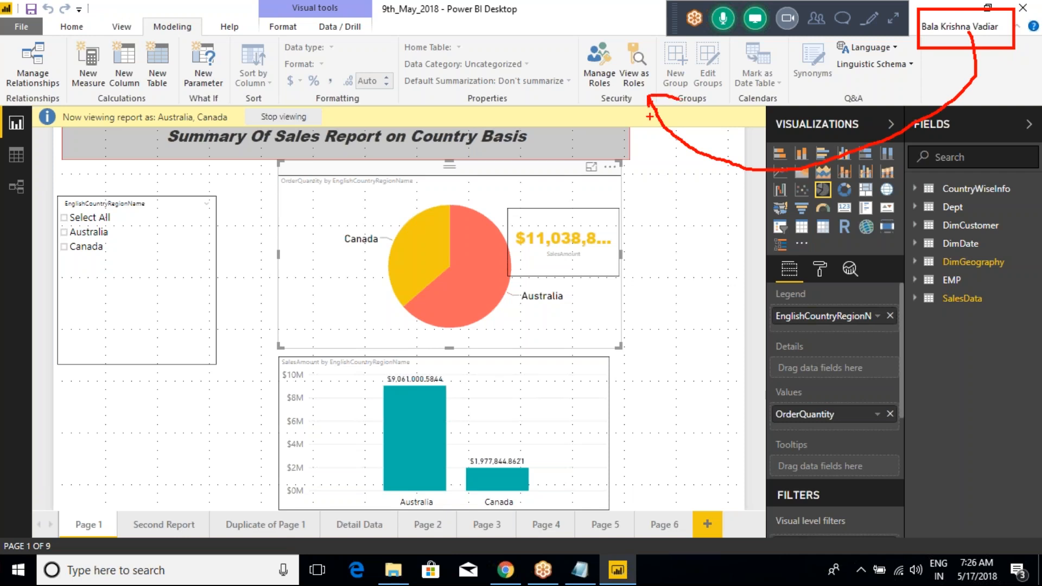
pyautogui.moveTo(261, 230); pyautogui.dragTo(487, 355)
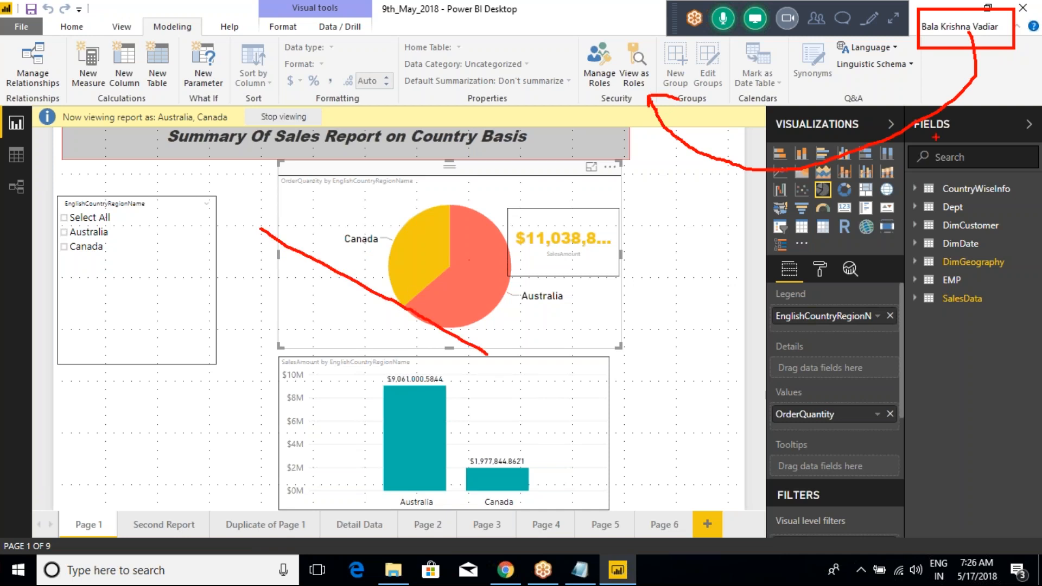
pyautogui.moveTo(383, 260); pyautogui.dragTo(423, 221)
pyautogui.moveTo(383, 422); pyautogui.dragTo(432, 372)
pyautogui.moveTo(493, 451); pyautogui.dragTo(525, 382)
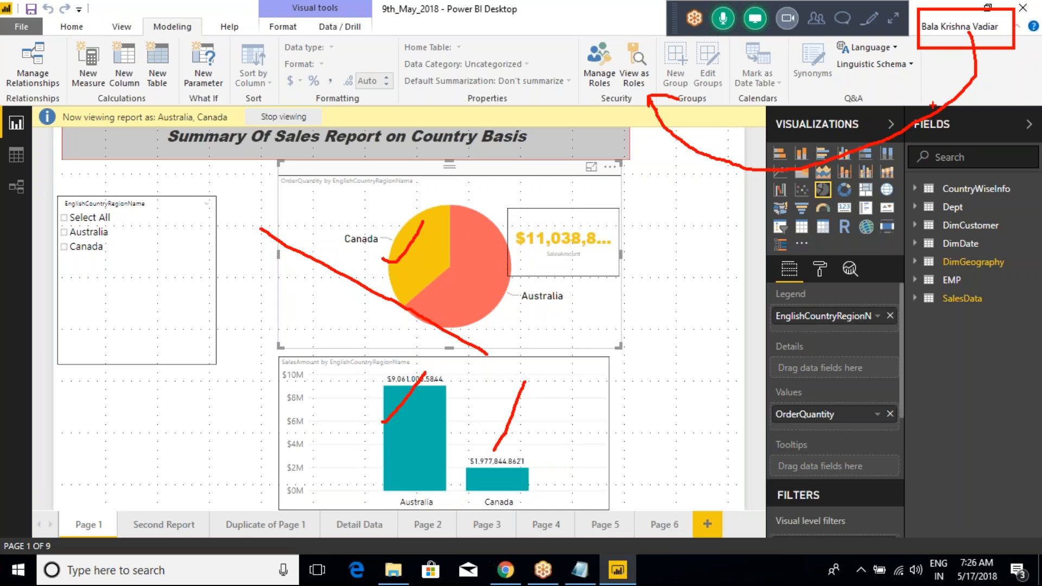
pyautogui.press('Escape')
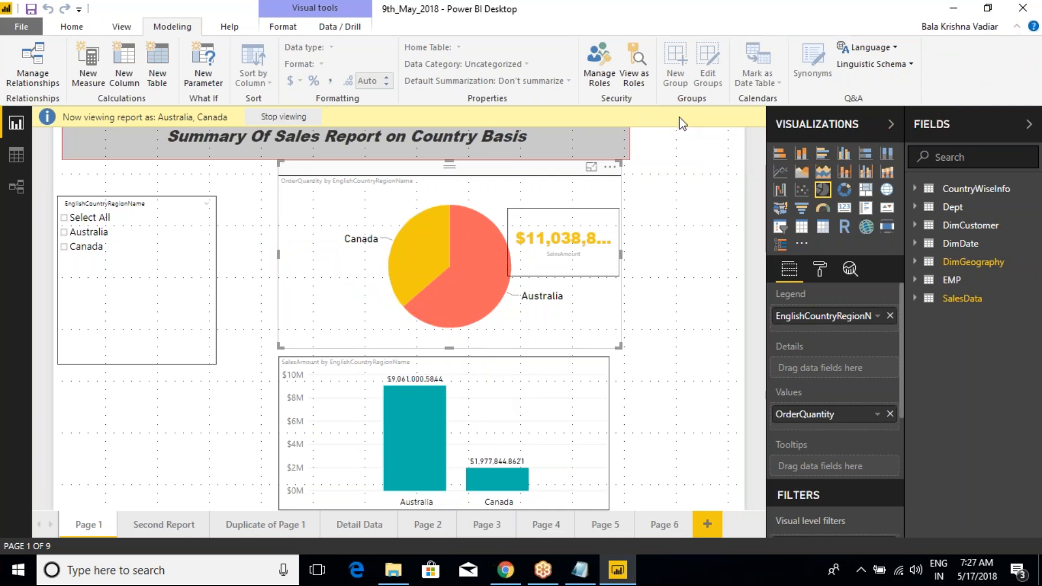
# Step: Draw an on-screen arrow from the signed-in account name to Manage Roles, and clear the drawing
pyautogui.hotkey('ctrl', '2')
pyautogui.moveTo(959, 24); pyautogui.dragTo(931, 93)
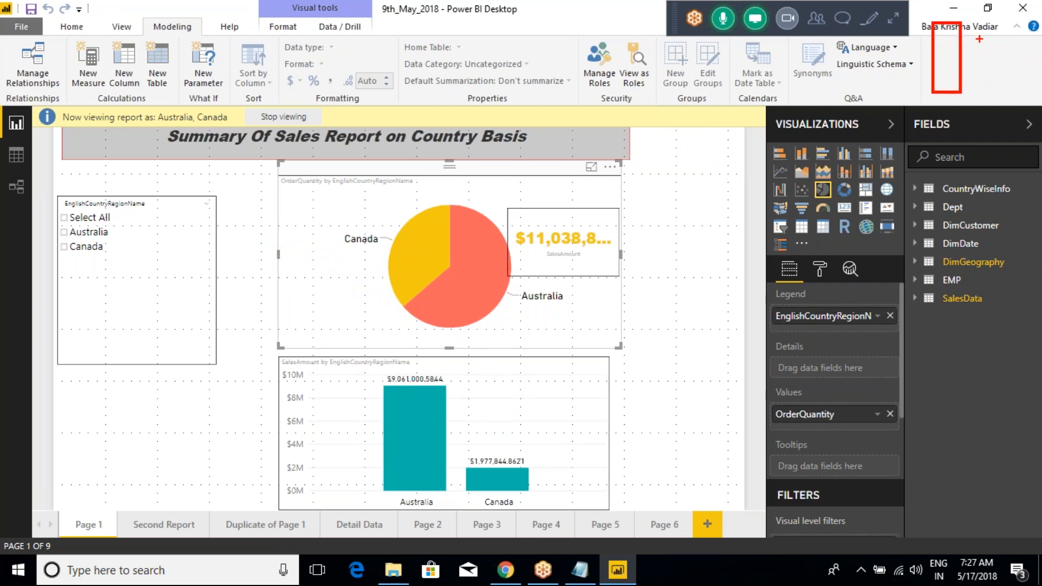
pyautogui.press('Escape')
pyautogui.hotkey('ctrl', '2')
pyautogui.moveTo(965, 29)
pyautogui.mouseDown()
pyautogui.moveTo(906, 132)
pyautogui.moveTo(646, 115)
pyautogui.moveTo(608, 86)
pyautogui.moveTo(622, 78)
pyautogui.moveTo(610, 123)
pyautogui.mouseUp()
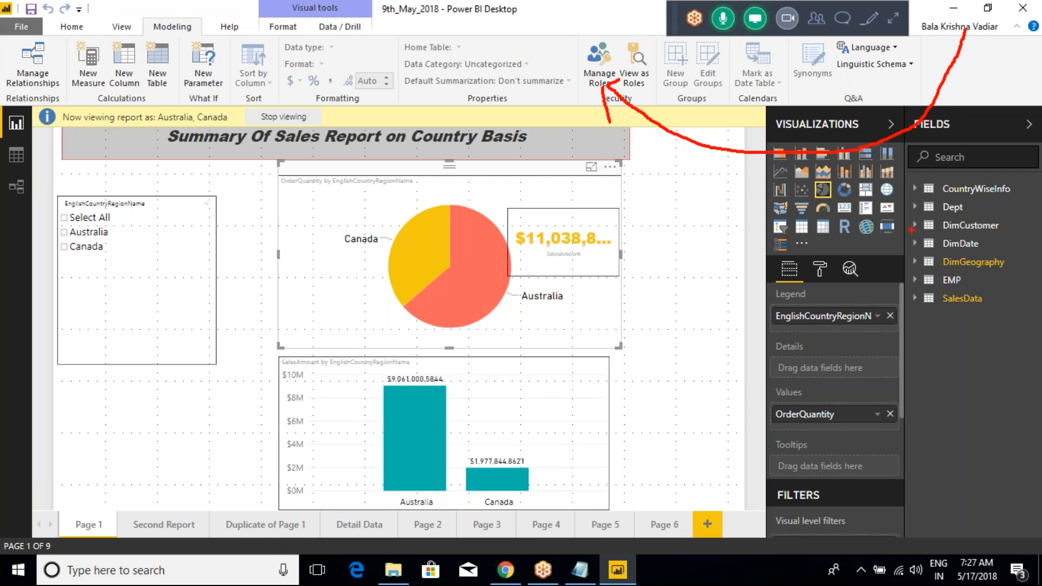
pyautogui.press('Escape')
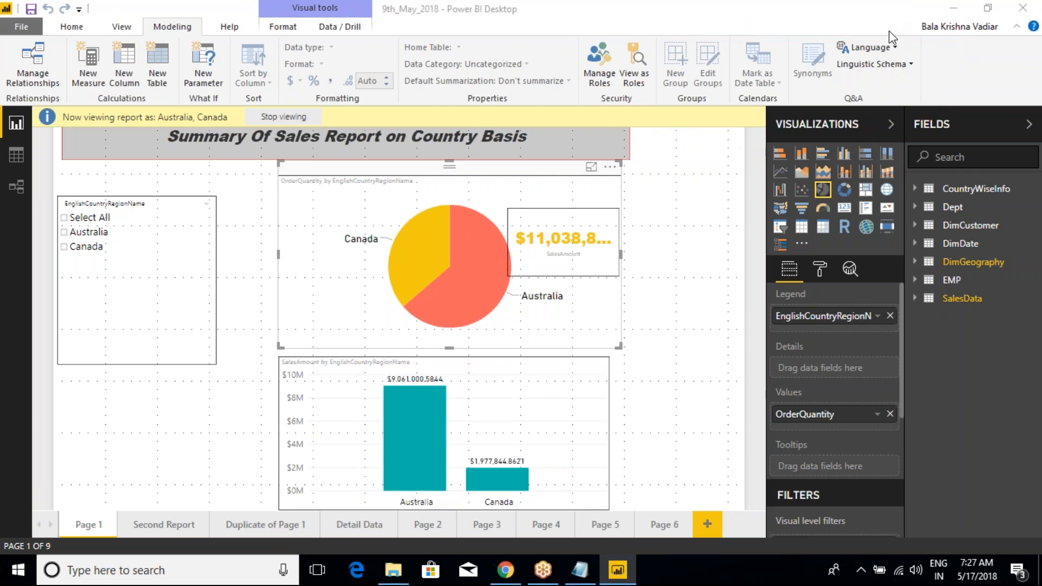
pyautogui.click(890, 31)
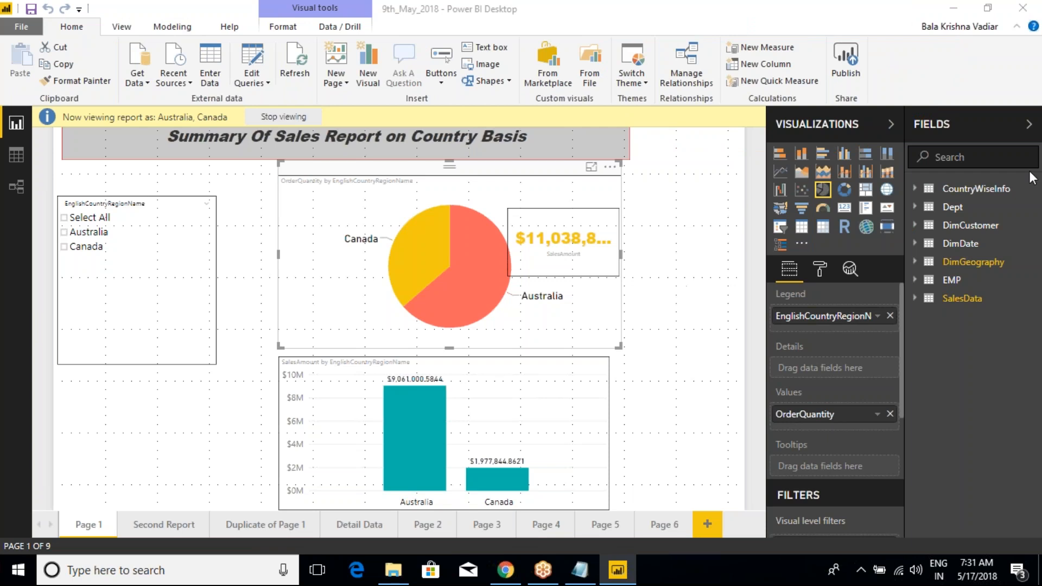
pyautogui.click(978, 27)
# Step: In the Class Notes file, place the cursor directly below the Discussion of All Visualizations heading and return to Power BI Desktop
pyautogui.click(585, 576)
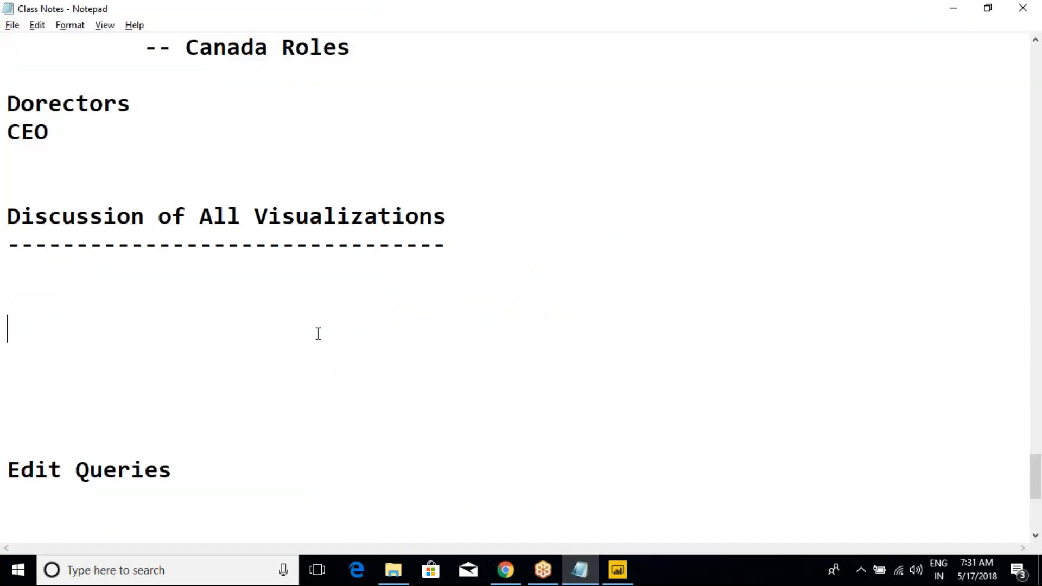
pyautogui.moveTo(7, 216); pyautogui.dragTo(442, 235)
pyautogui.click(350, 270)
pyautogui.click(617, 570)
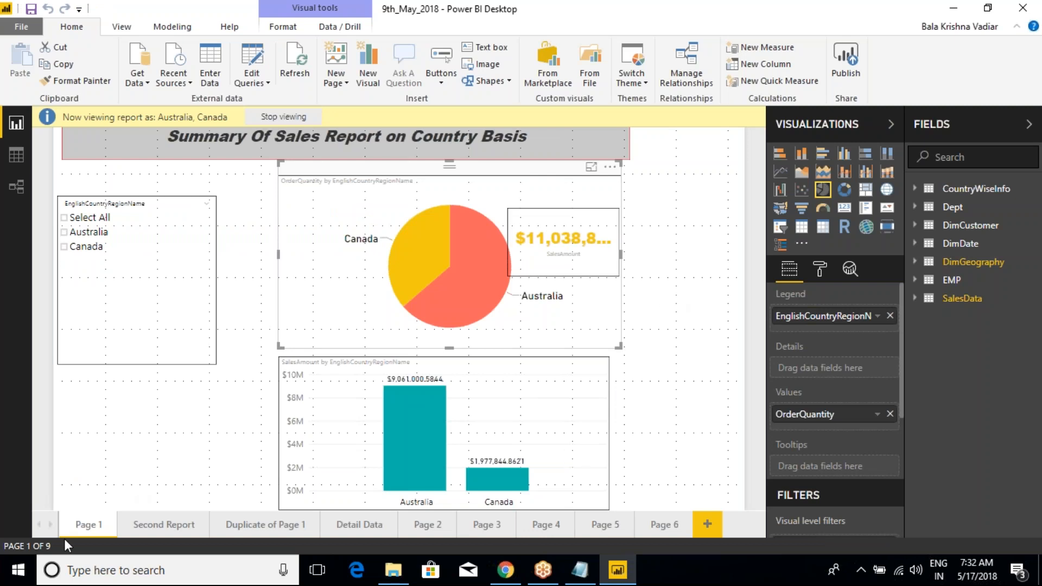
# Step: Open Page 6 and set View as Roles to None to stop viewing the report as Australia and Canada
pyautogui.click(663, 525)
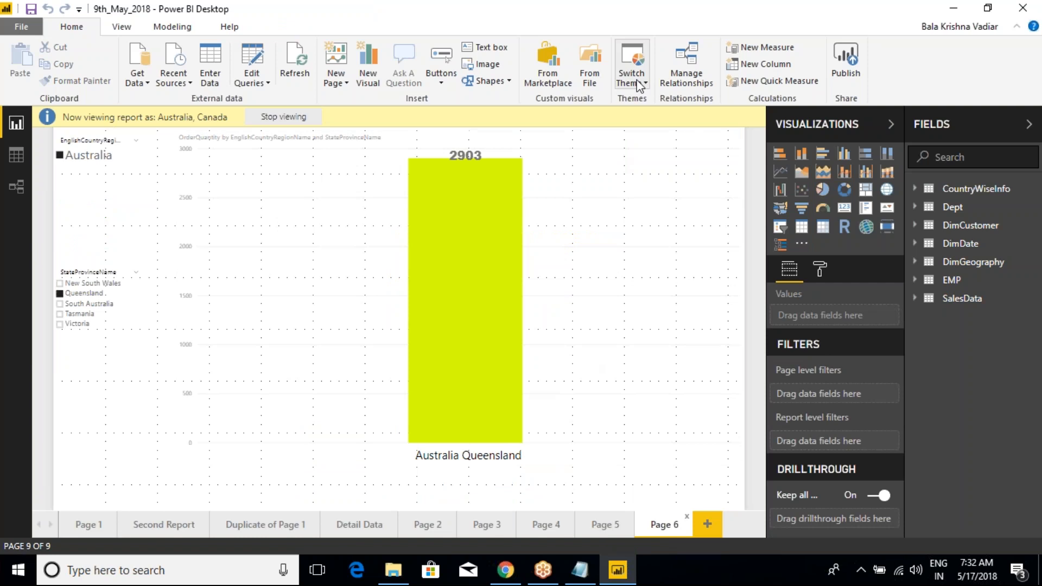
pyautogui.click(171, 27)
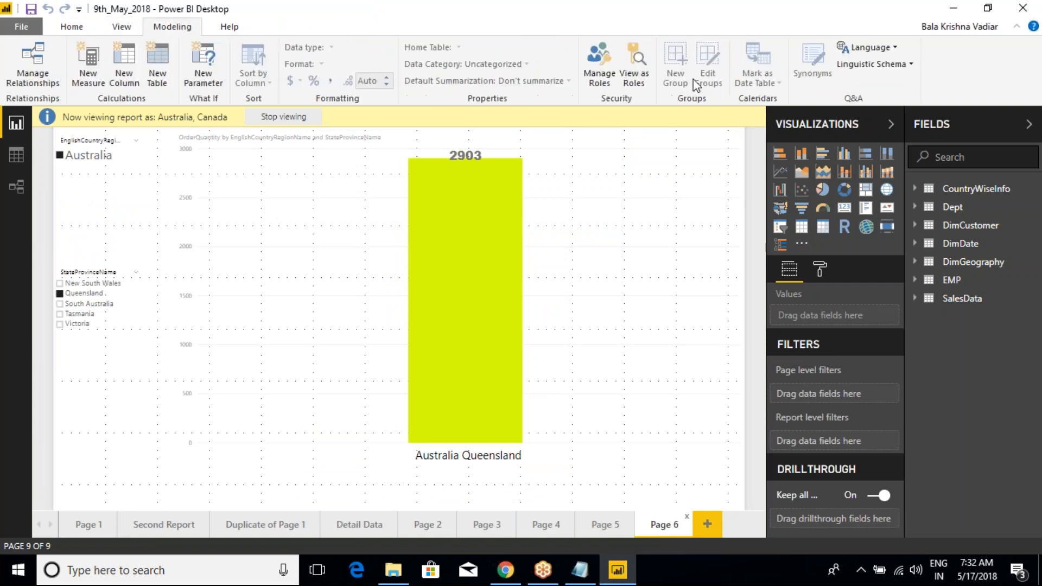
pyautogui.click(633, 68)
pyautogui.click(419, 182)
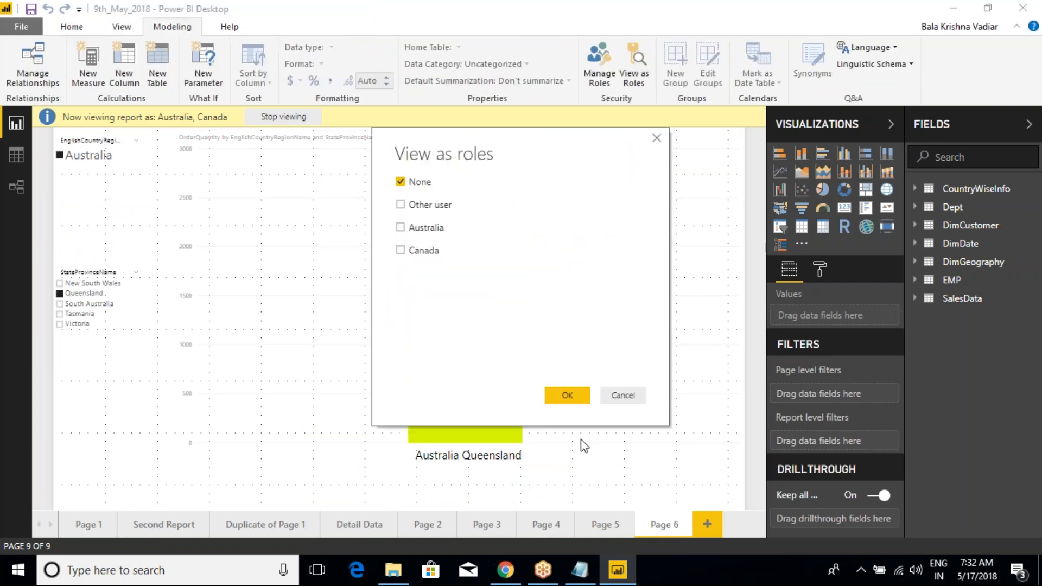
pyautogui.press('Return')
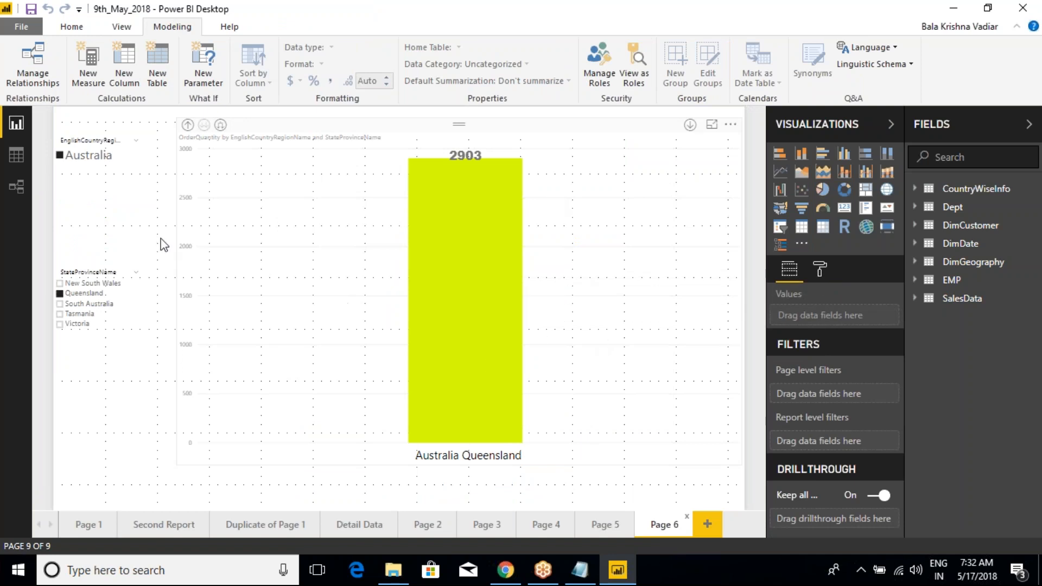
# Step: Clear the Australia selection in the country slicer on Page 6 and add a new blank report page
pyautogui.click(61, 156)
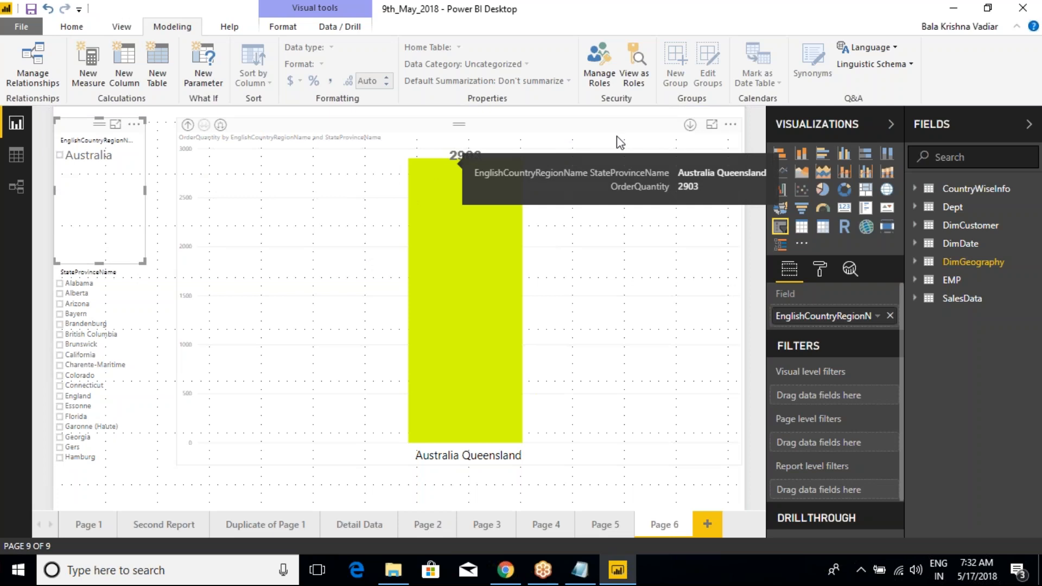
pyautogui.click(85, 524)
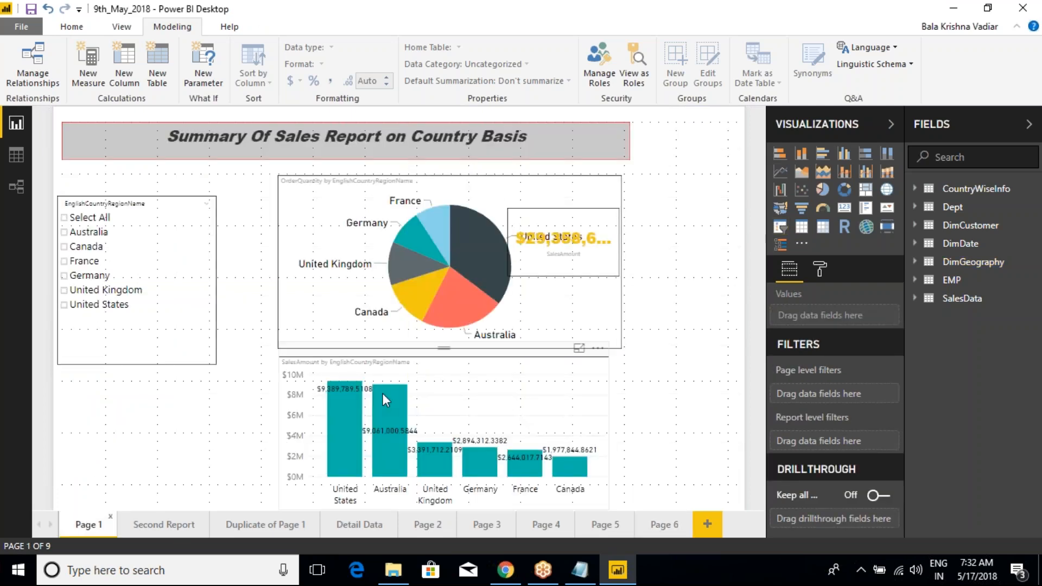
pyautogui.click(688, 527)
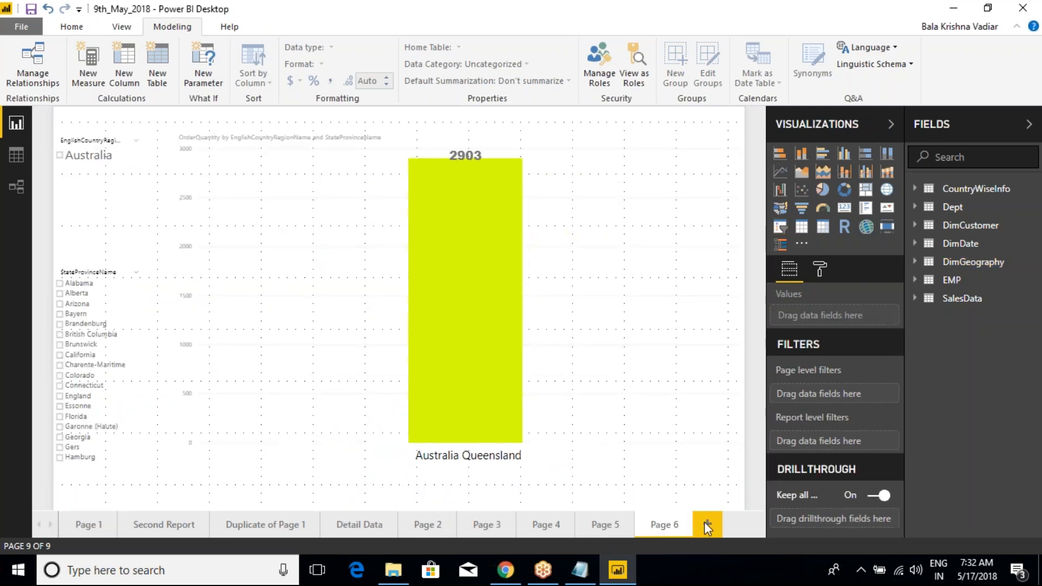
pyautogui.click(707, 523)
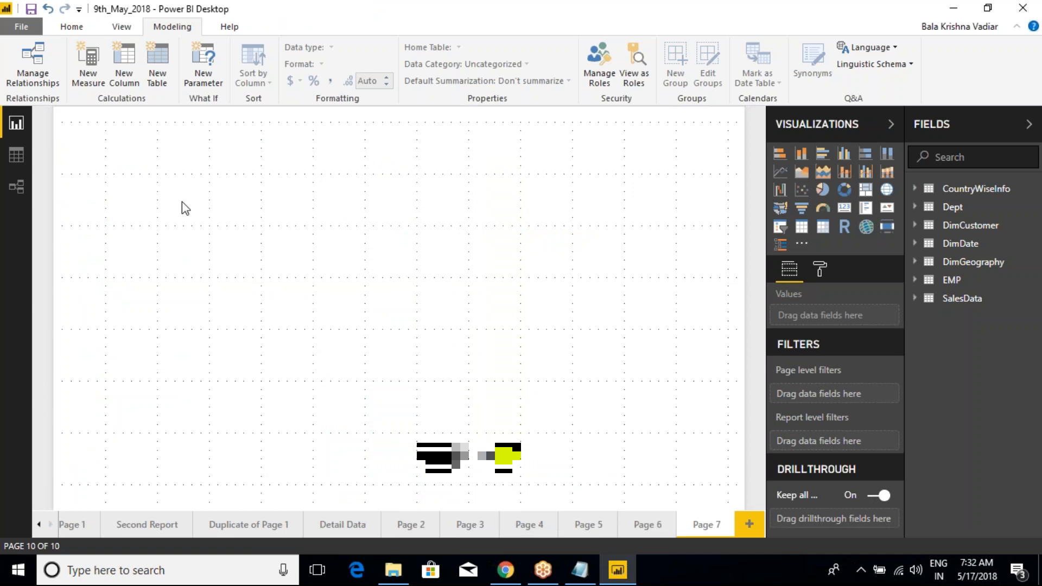
pyautogui.click(70, 28)
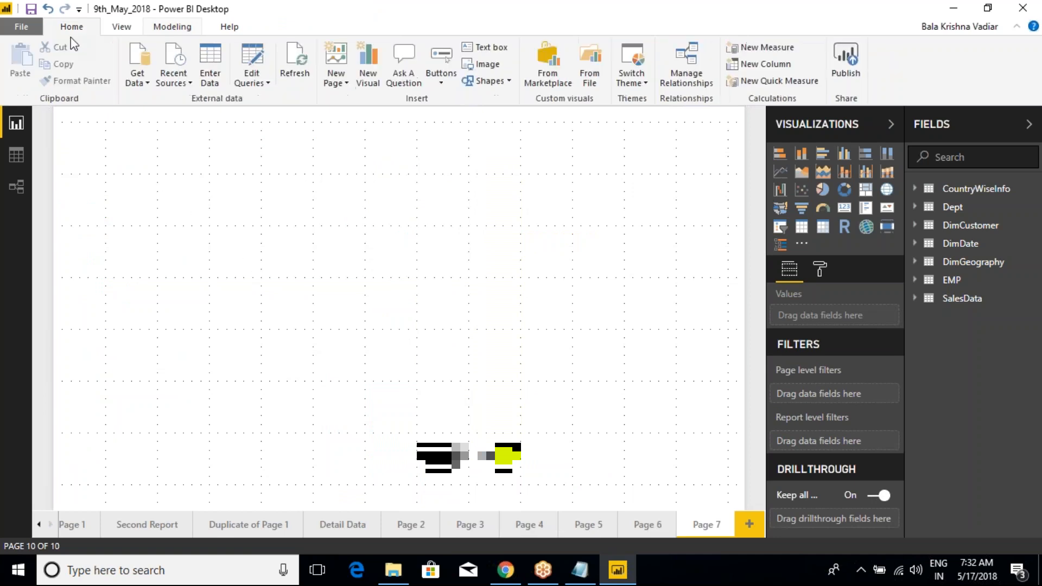
# Step: Mark up the Visualizations gallery on screen, outlining the whole set and pointing out the card, multi-row card, slicer, table and matrix visuals
pyautogui.hotkey('ctrl', '2')
pyautogui.moveTo(761, 131)
pyautogui.mouseDown()
pyautogui.moveTo(822, 209)
pyautogui.moveTo(903, 254)
pyautogui.mouseUp()
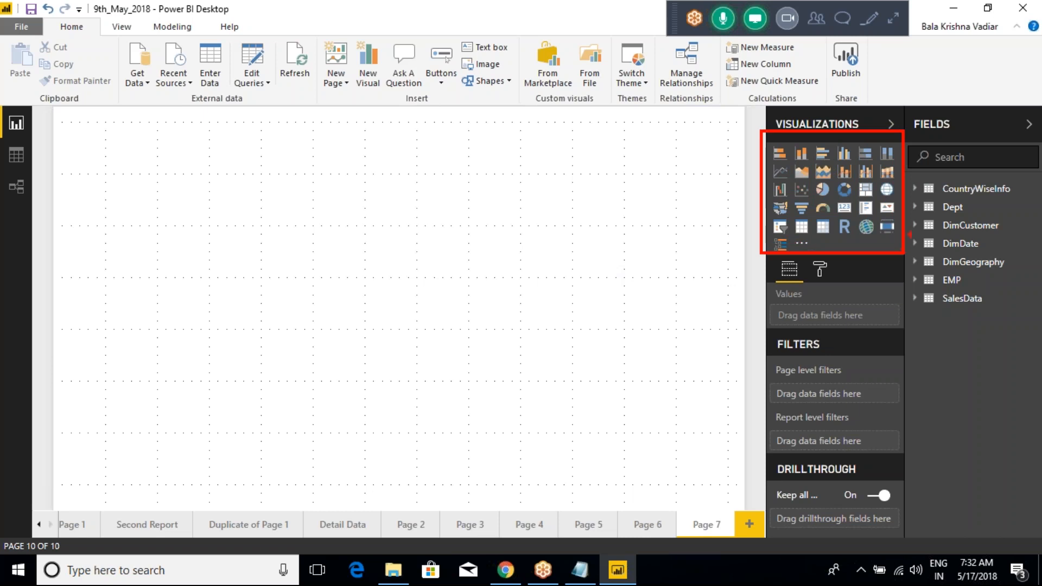
pyautogui.press('Escape')
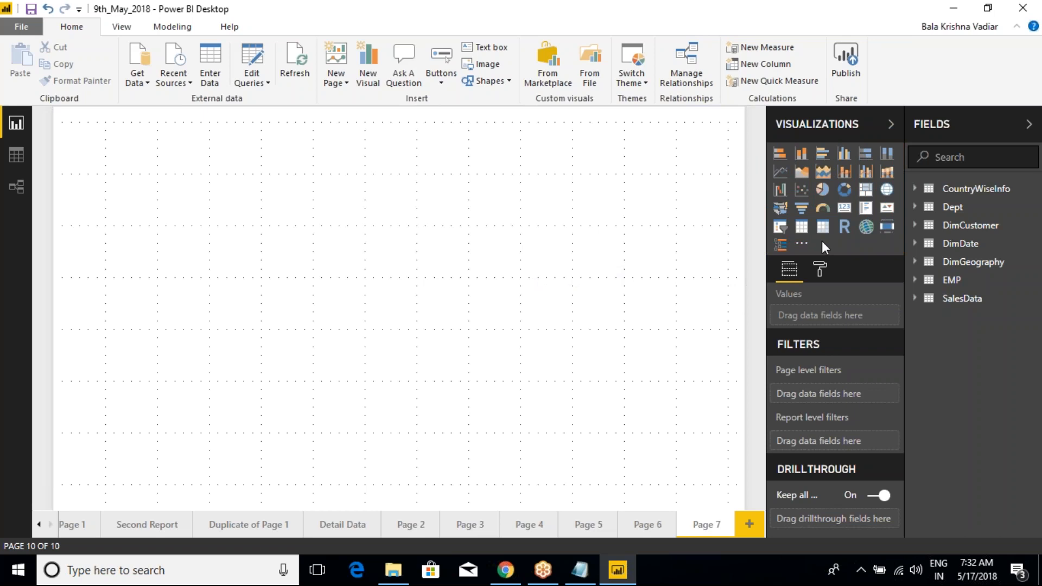
pyautogui.hotkey('ctrl', '2')
pyautogui.moveTo(831, 193); pyautogui.dragTo(876, 219)
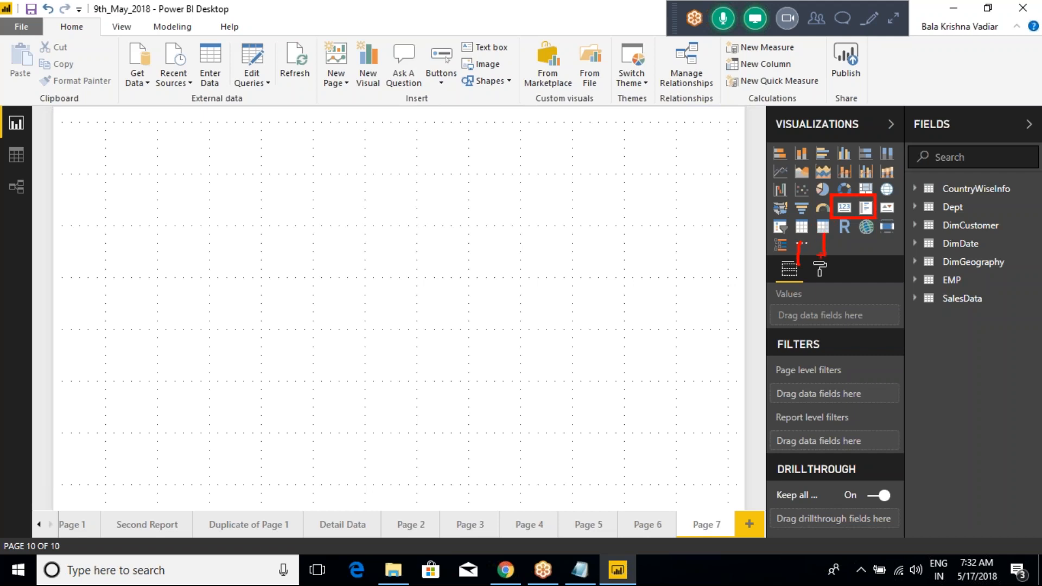
pyautogui.moveTo(780, 230); pyautogui.dragTo(718, 230)
pyautogui.moveTo(771, 251); pyautogui.dragTo(700, 288)
pyautogui.moveTo(885, 231); pyautogui.dragTo(886, 277)
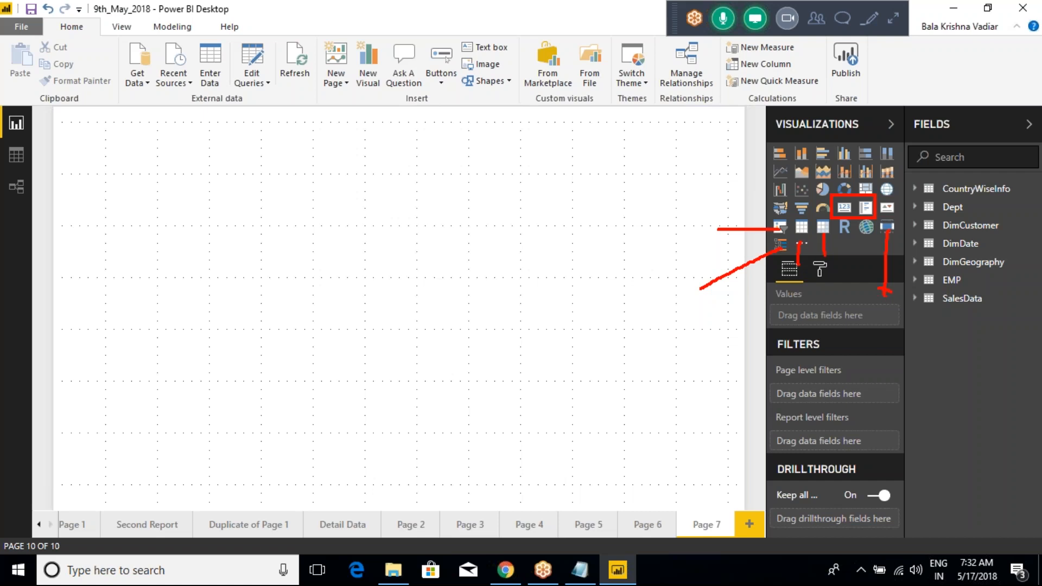
pyautogui.press('Escape')
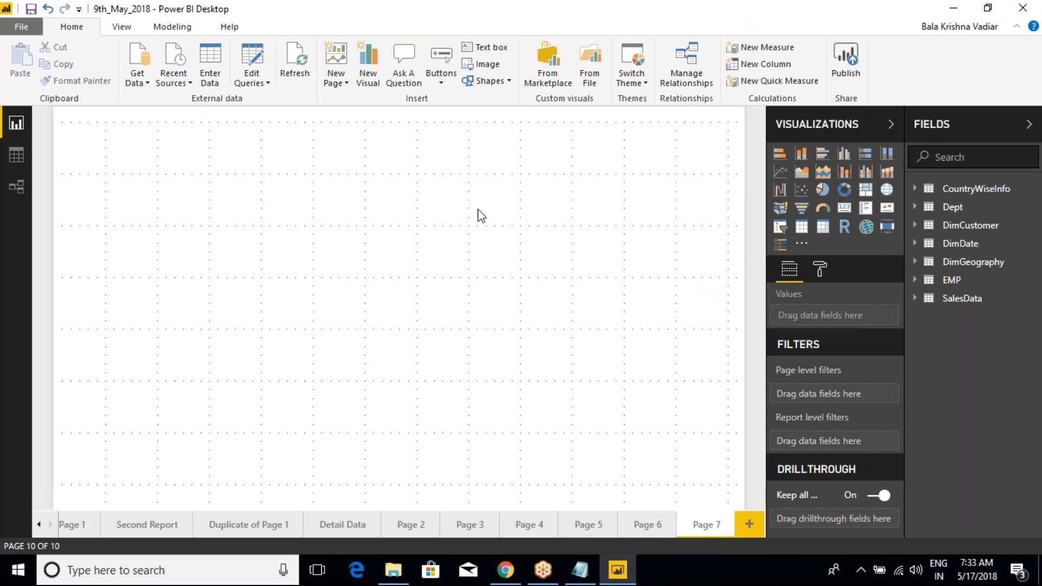
# Step: Switch to the class notes and add the line "1.CARD" below the Discussion of All Visualizations heading
pyautogui.hotkey('alt', 'Tab')
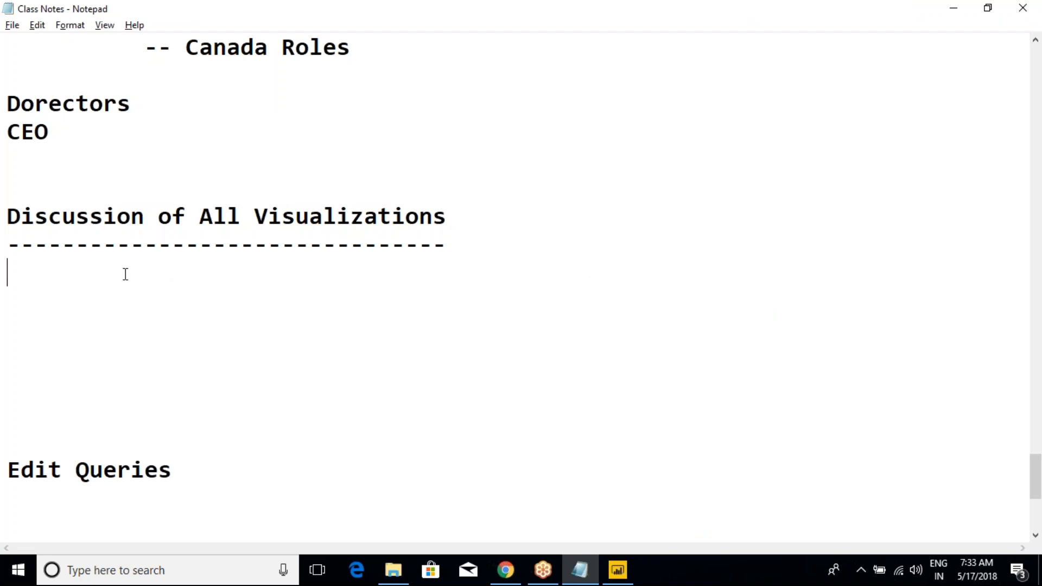
pyautogui.write('1.Ca')
pyautogui.press('BackSpace')
pyautogui.write('ARD')
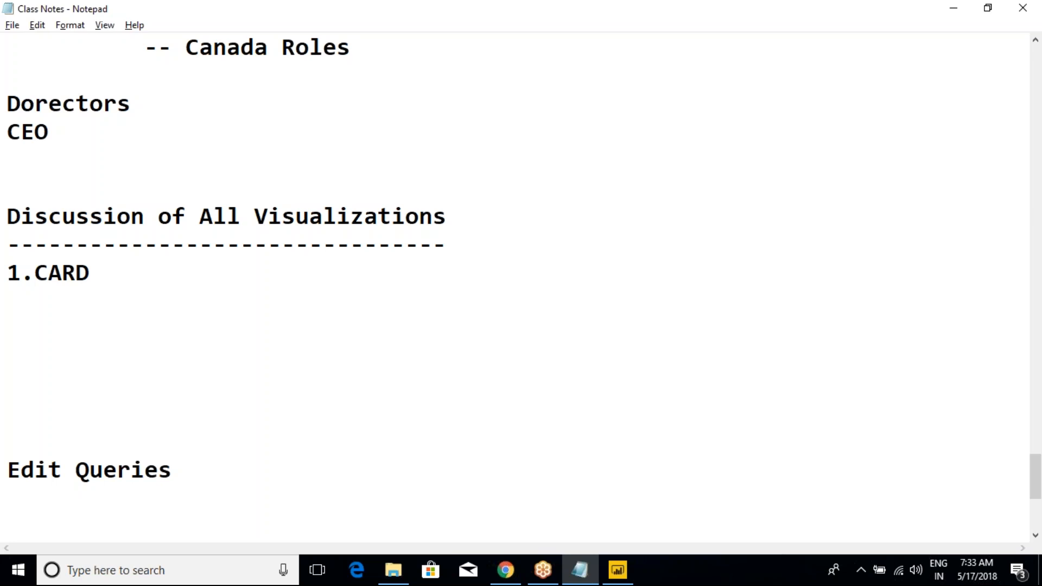
# Step: Add the line "2.MULTI ROW CARD" below the CARD entry and switch back to Power BI Desktop
pyautogui.press('Return')
pyautogui.write('2.MULTO ROW CARD')
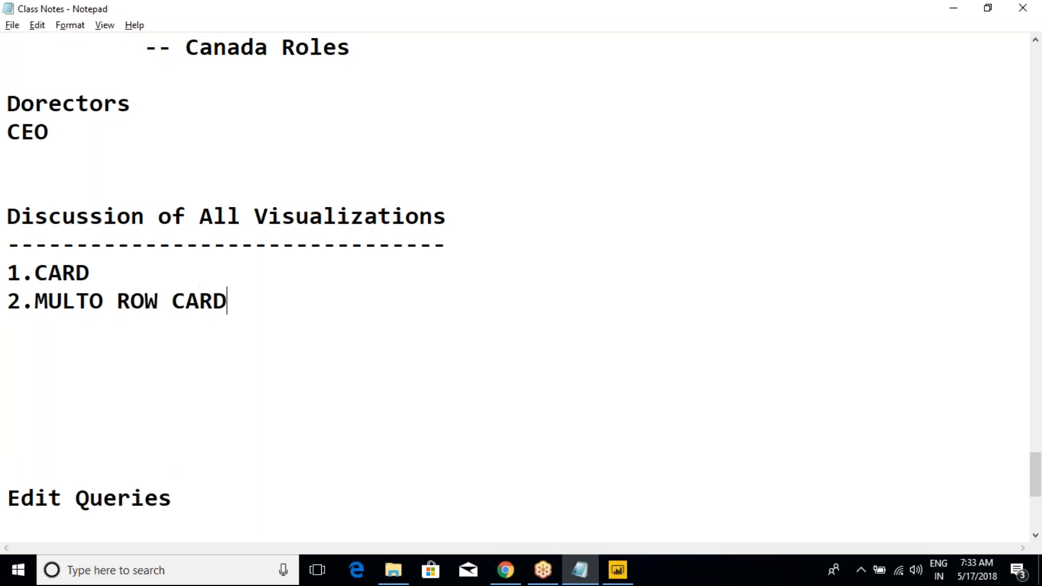
pyautogui.click(89, 306)
pyautogui.press('Delete')
pyautogui.write('I')
pyautogui.click(229, 301)
pyautogui.hotkey('alt', 'Tab')
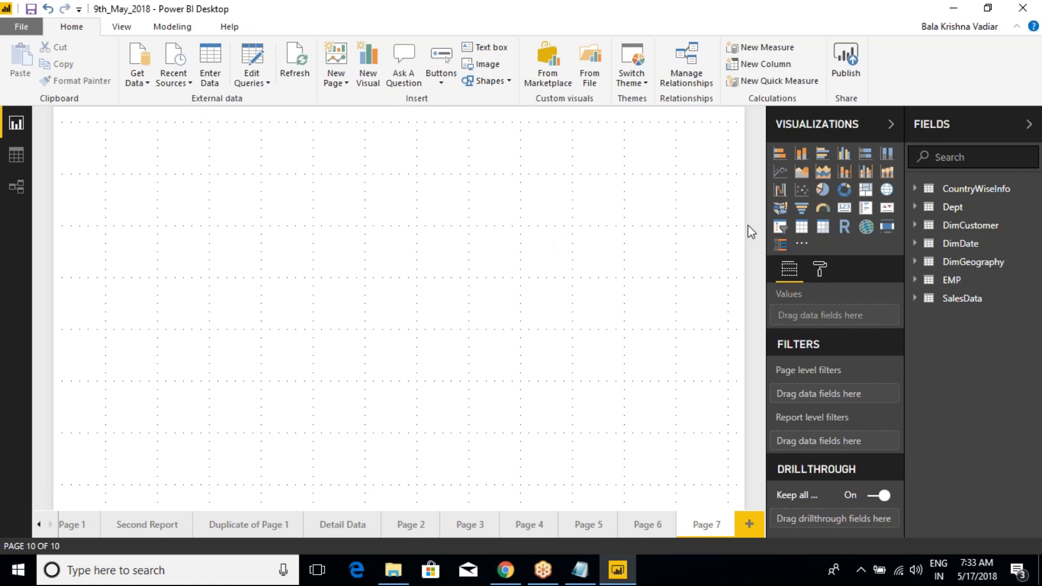
# Step: Add a Card visual near the upper middle of Page 7, show SalesAmount from SalesData in it and enlarge it slightly
pyautogui.click(845, 213)
pyautogui.moveTo(169, 149); pyautogui.dragTo(387, 152)
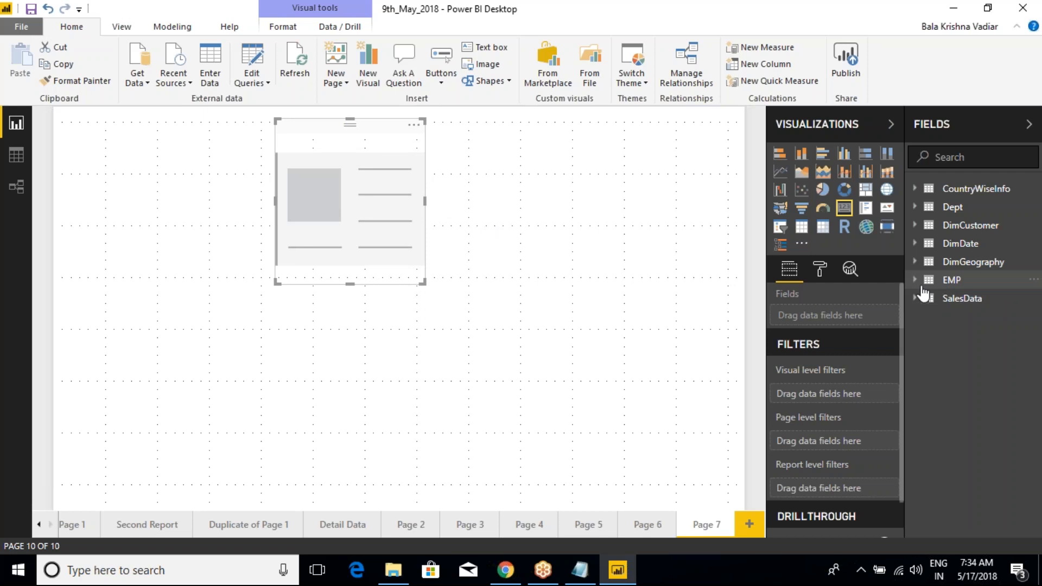
pyautogui.click(928, 298)
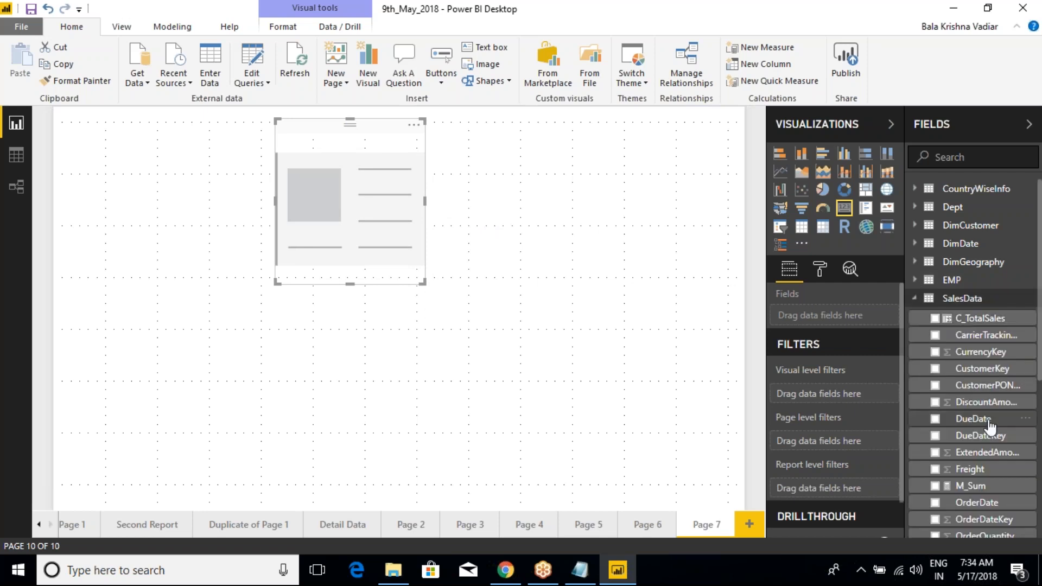
pyautogui.scroll(-3, 990, 426)
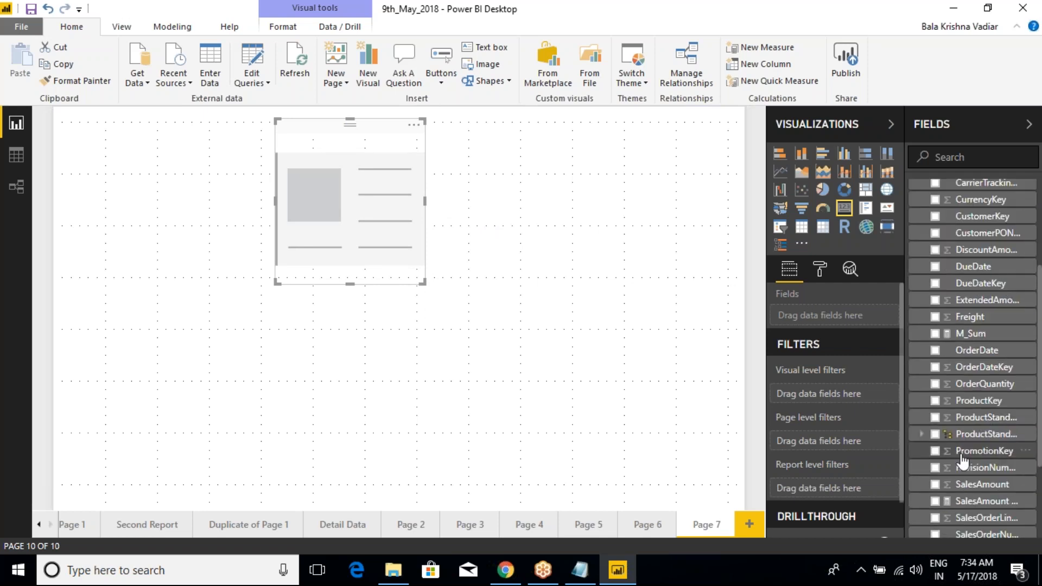
pyautogui.click(935, 485)
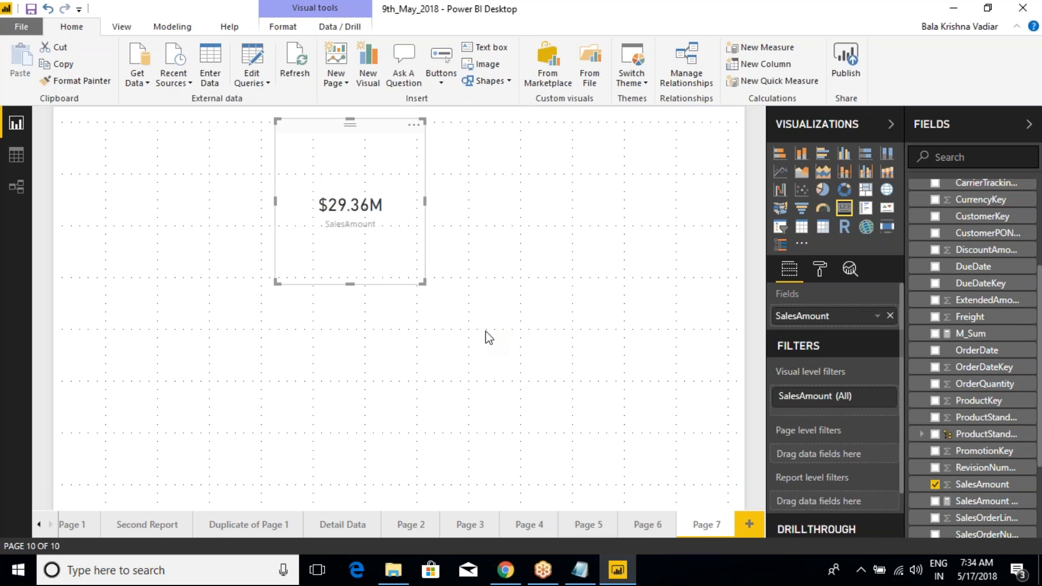
pyautogui.moveTo(425, 283)
pyautogui.mouseDown()
pyautogui.moveTo(540, 267)
pyautogui.moveTo(436, 289)
pyautogui.mouseUp()
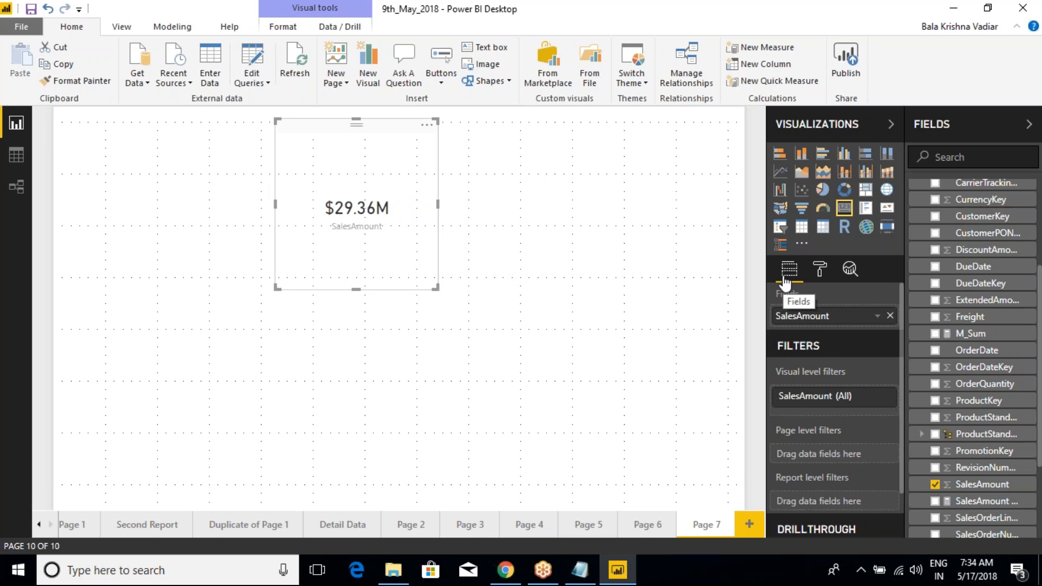
# Step: Look through the card's format, analytics, field and filter settings, and outline its Fields well on screen
pyautogui.click(825, 277)
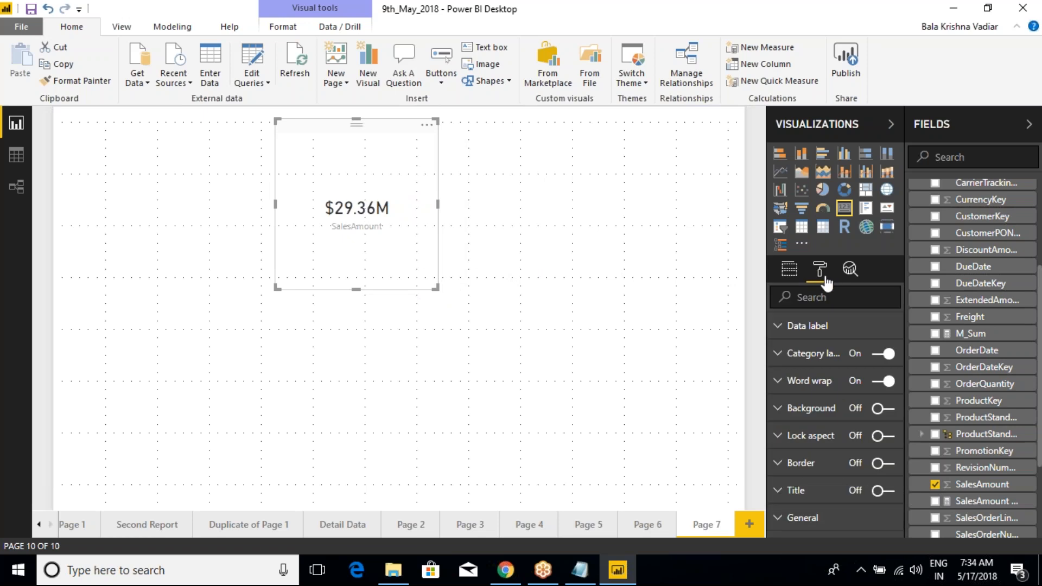
pyautogui.click(849, 272)
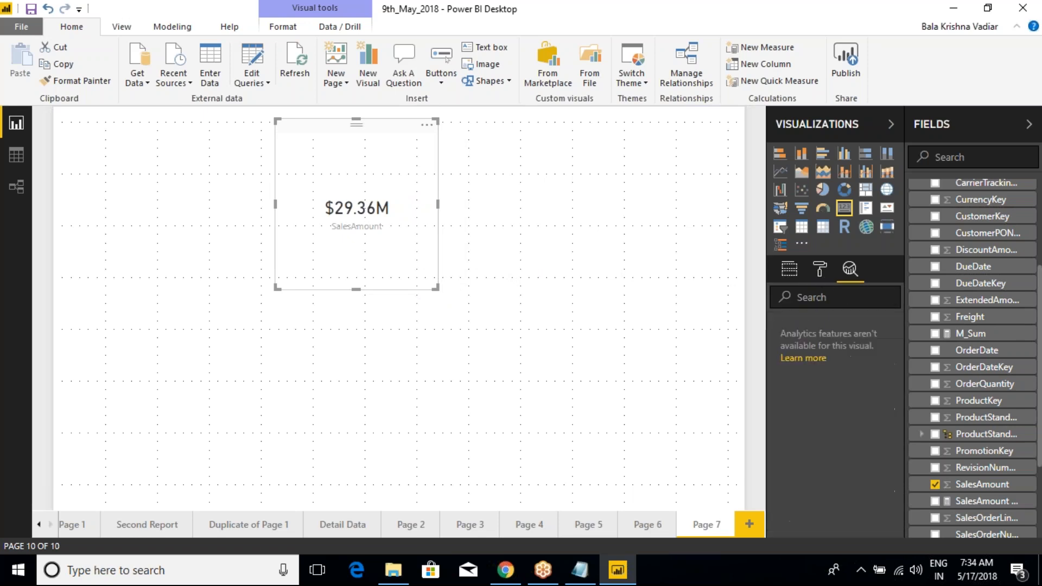
pyautogui.click(819, 268)
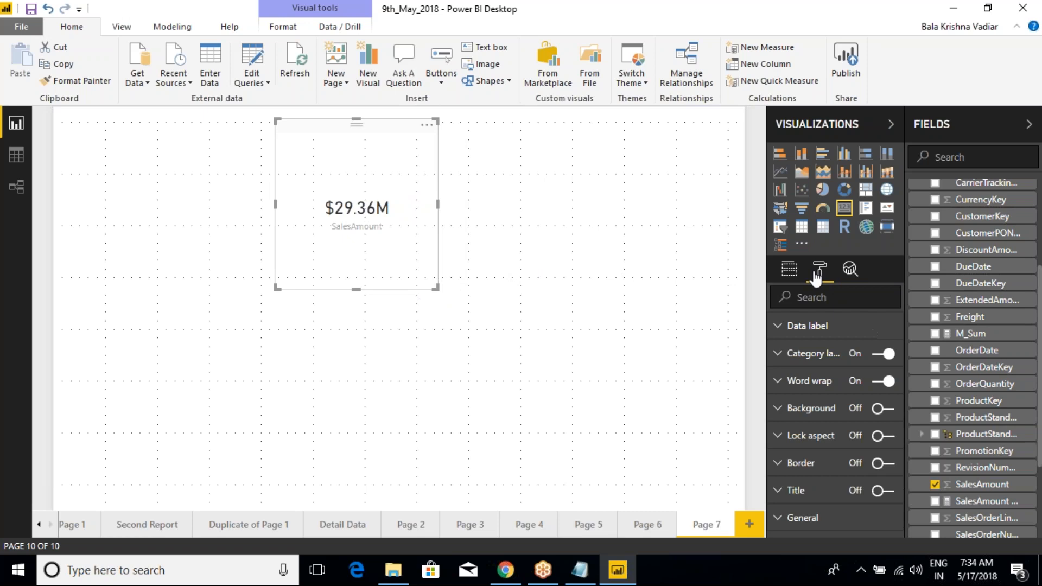
pyautogui.click(790, 269)
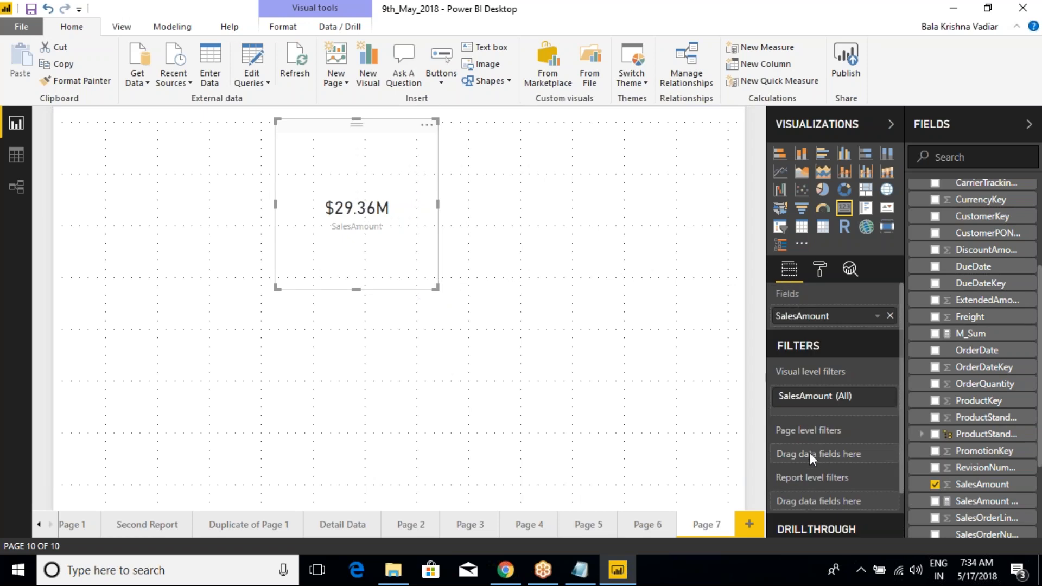
pyautogui.scroll(-1, 810, 453)
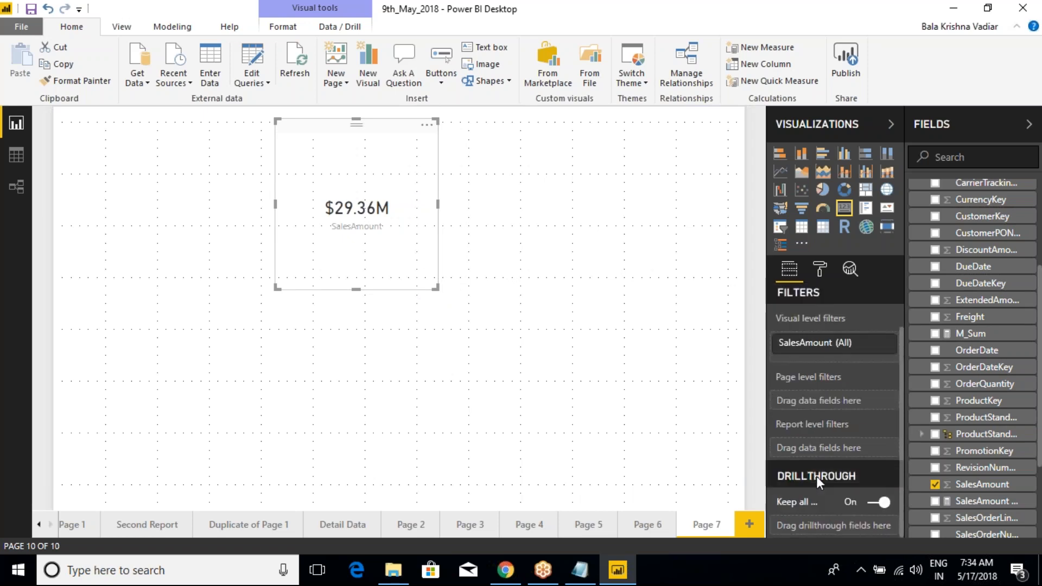
pyautogui.scroll(1, 796, 363)
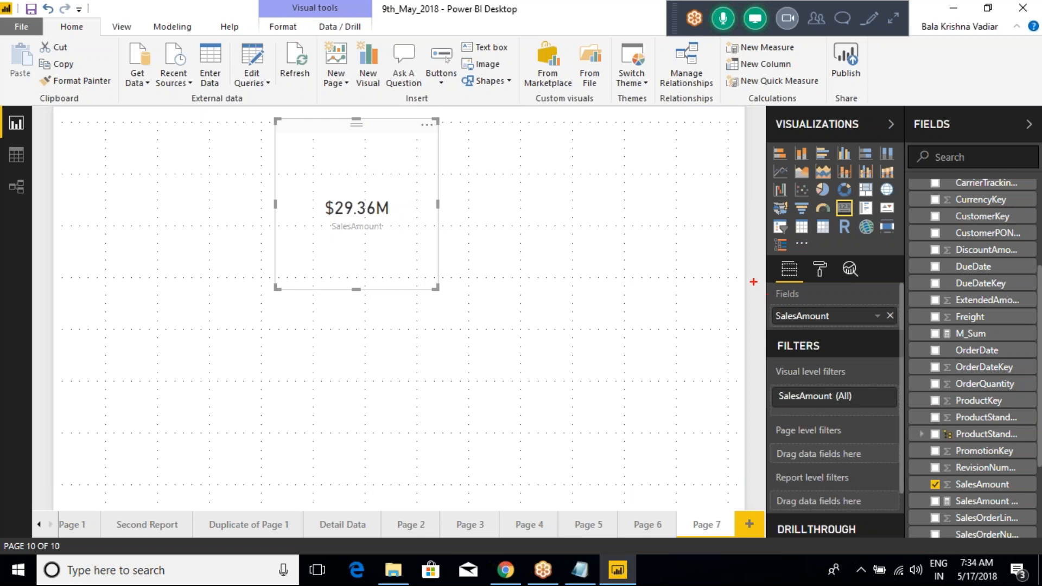
pyautogui.moveTo(757, 276); pyautogui.dragTo(902, 332)
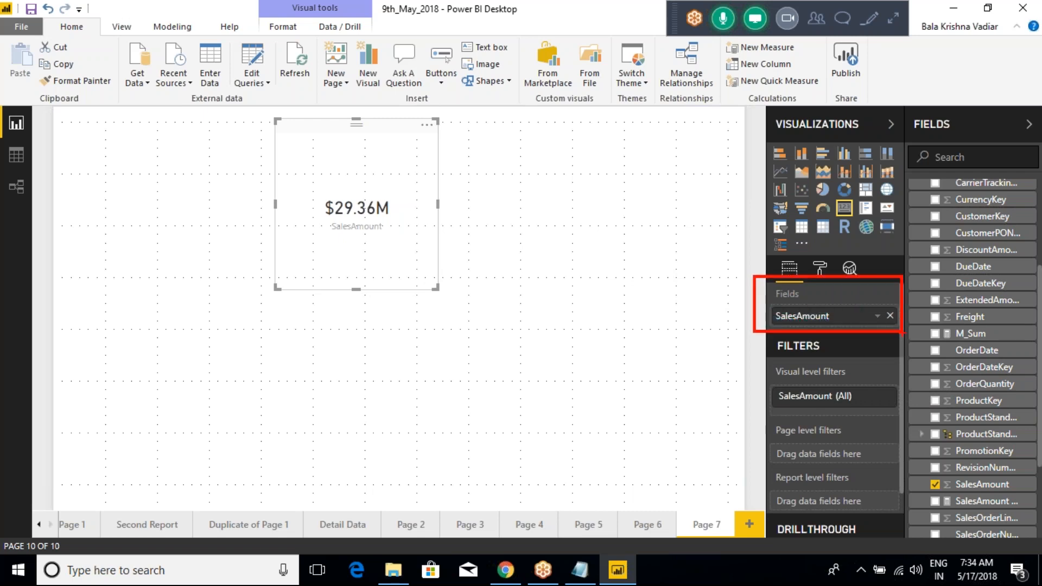
pyautogui.click(587, 333)
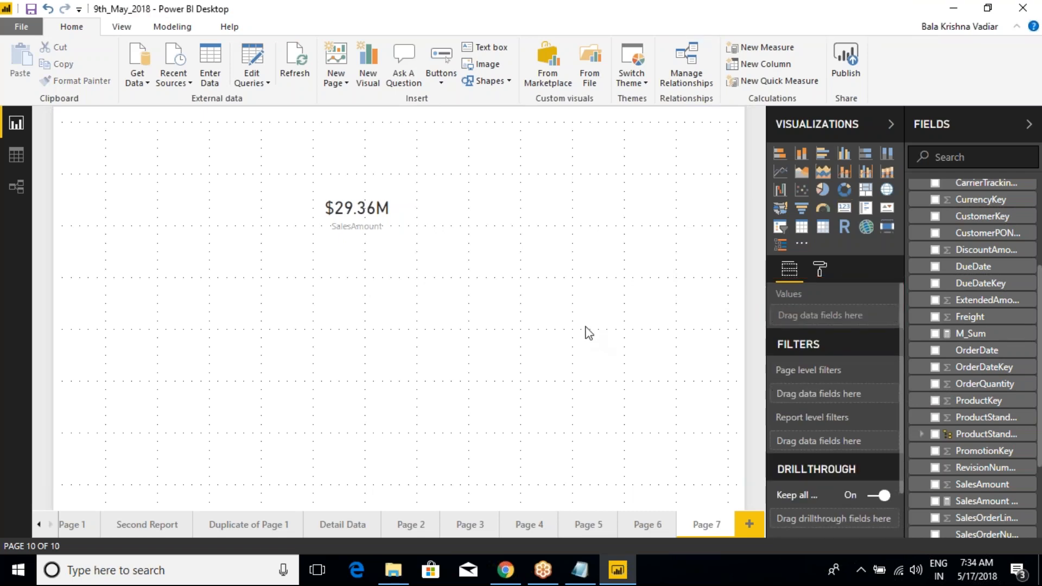
# Step: Add an empty stacked column chart below and to the right of the card and select it to show its field wells
pyautogui.click(801, 154)
pyautogui.moveTo(255, 377); pyautogui.dragTo(570, 306)
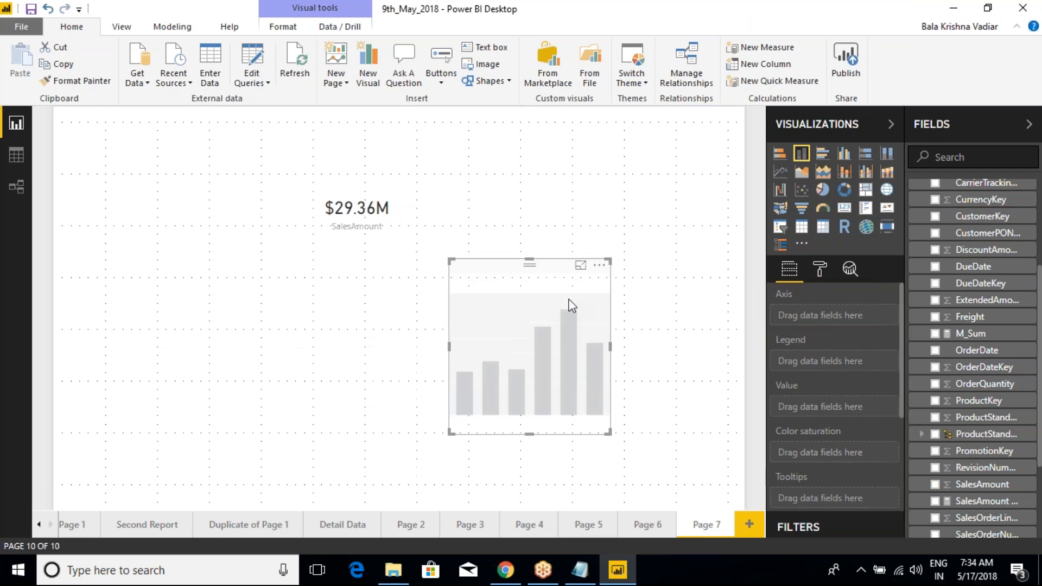
pyautogui.click(651, 315)
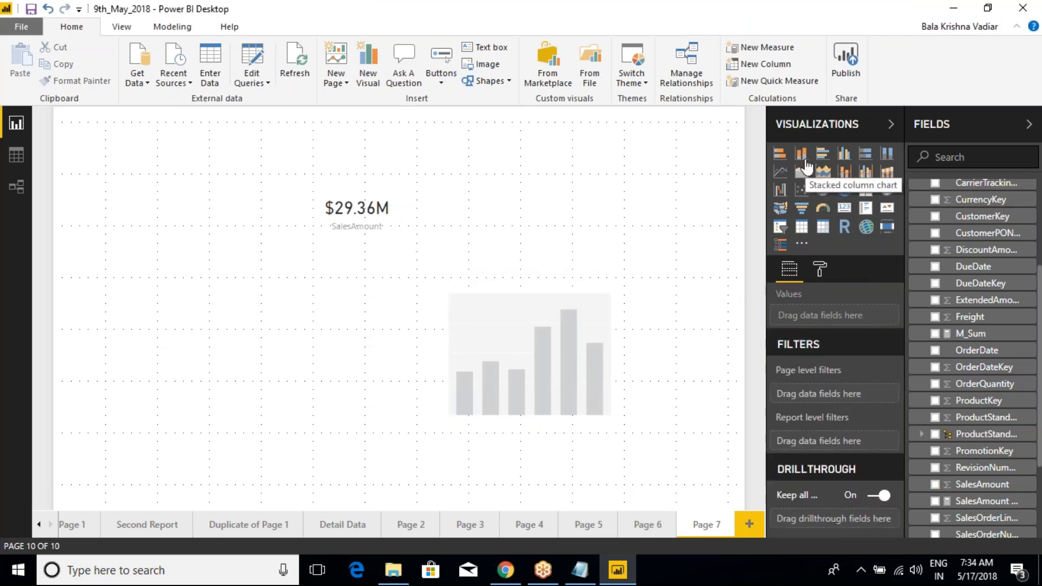
pyautogui.click(594, 312)
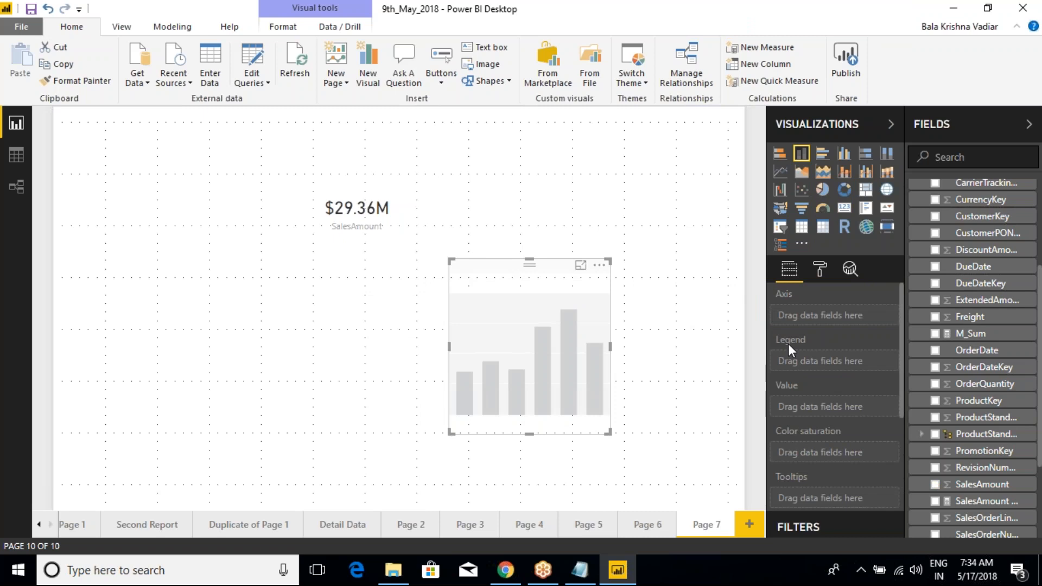
# Step: Mark up the column chart's Axis, Legend, Value, Color saturation and Tooltips wells one by one, and clear the annotations
pyautogui.hotkey('ctrl', '2')
pyautogui.moveTo(763, 303); pyautogui.dragTo(876, 331)
pyautogui.moveTo(760, 335); pyautogui.dragTo(835, 361)
pyautogui.moveTo(758, 368)
pyautogui.mouseDown()
pyautogui.moveTo(768, 410)
pyautogui.moveTo(866, 411)
pyautogui.mouseUp()
pyautogui.moveTo(760, 419)
pyautogui.mouseDown()
pyautogui.moveTo(782, 438)
pyautogui.moveTo(866, 465)
pyautogui.mouseUp()
pyautogui.moveTo(759, 467)
pyautogui.mouseDown()
pyautogui.moveTo(812, 491)
pyautogui.moveTo(858, 496)
pyautogui.mouseUp()
pyautogui.press('Escape')
# Step: Review the column chart's filter sections, outline its whole set of field wells with tick marks, and clear the markup
pyautogui.scroll(-5, 858, 347)
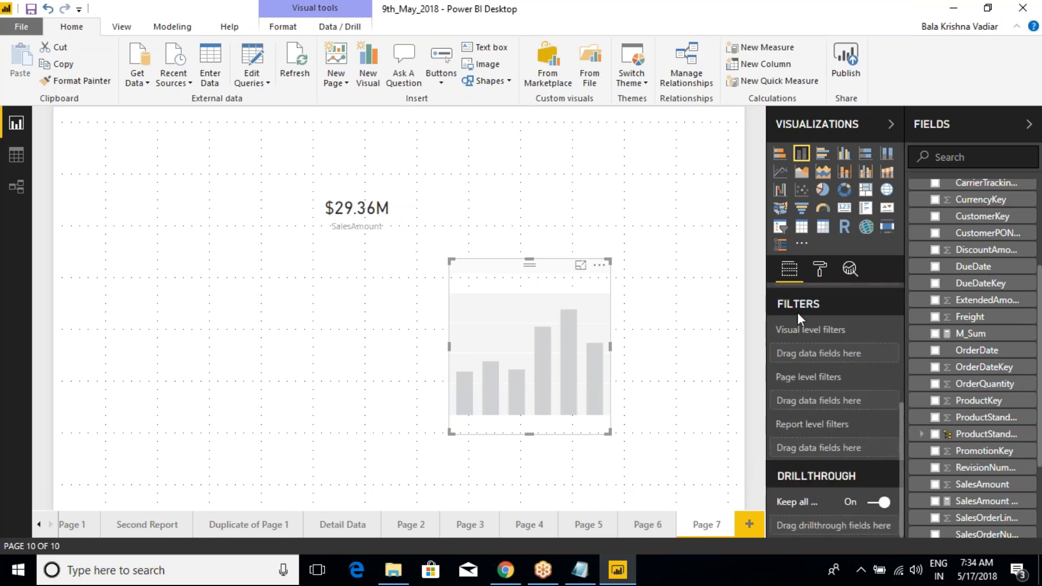
pyautogui.scroll(3, 811, 398)
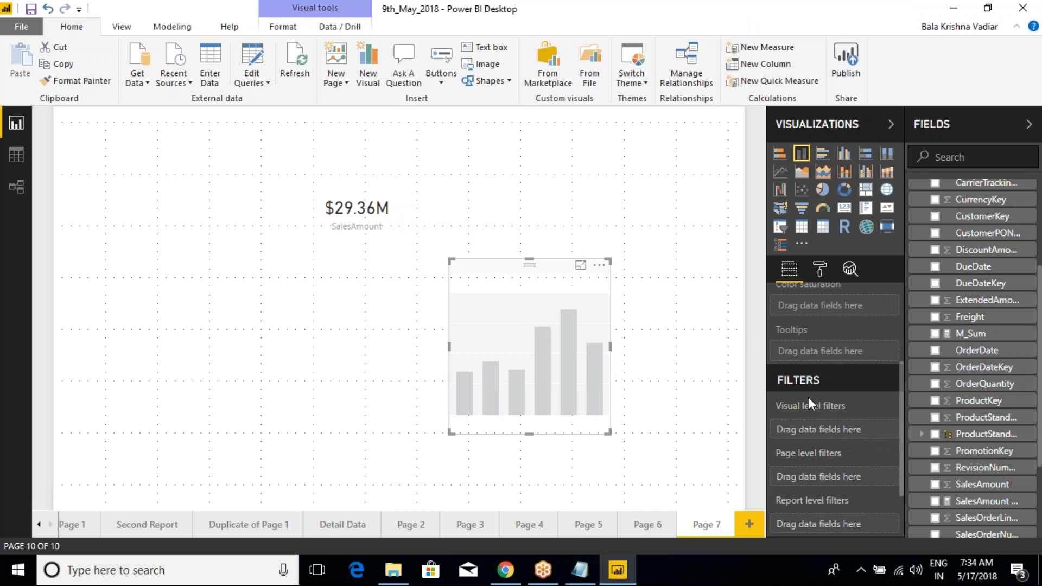
pyautogui.scroll(5, 802, 395)
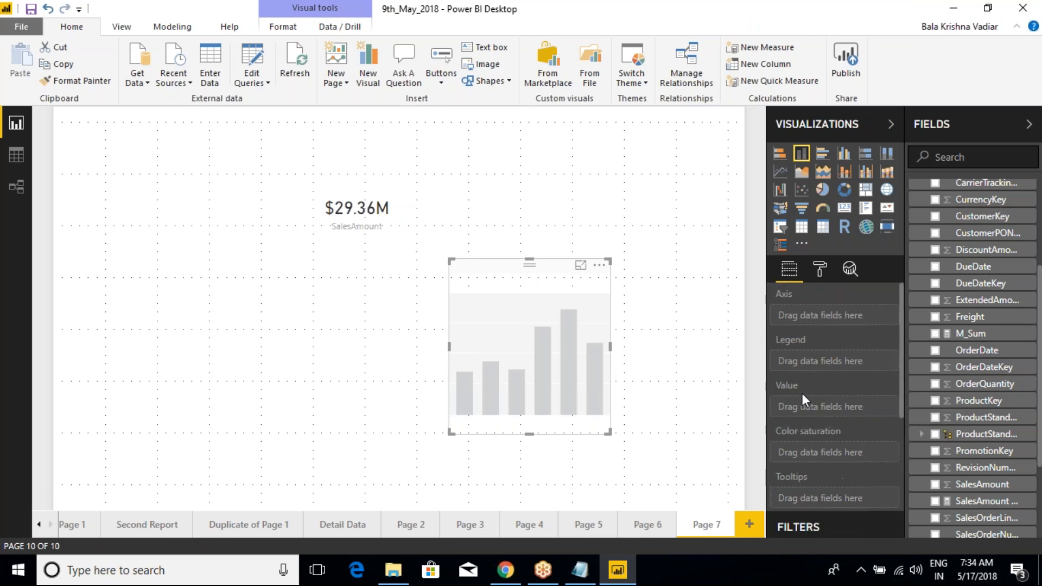
pyautogui.hotkey('ctrl', '2')
pyautogui.moveTo(756, 283)
pyautogui.mouseDown()
pyautogui.moveTo(870, 419)
pyautogui.moveTo(901, 513)
pyautogui.mouseUp()
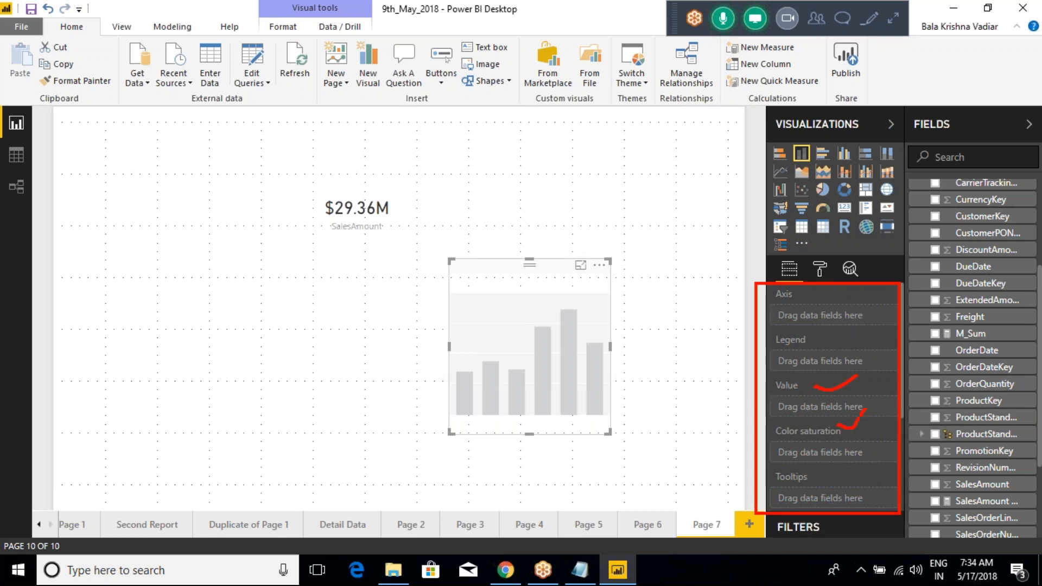
pyautogui.moveTo(793, 476)
pyautogui.mouseDown()
pyautogui.moveTo(808, 477)
pyautogui.moveTo(836, 447)
pyautogui.mouseUp()
pyautogui.moveTo(845, 320); pyautogui.dragTo(814, 340)
pyautogui.press('Escape')
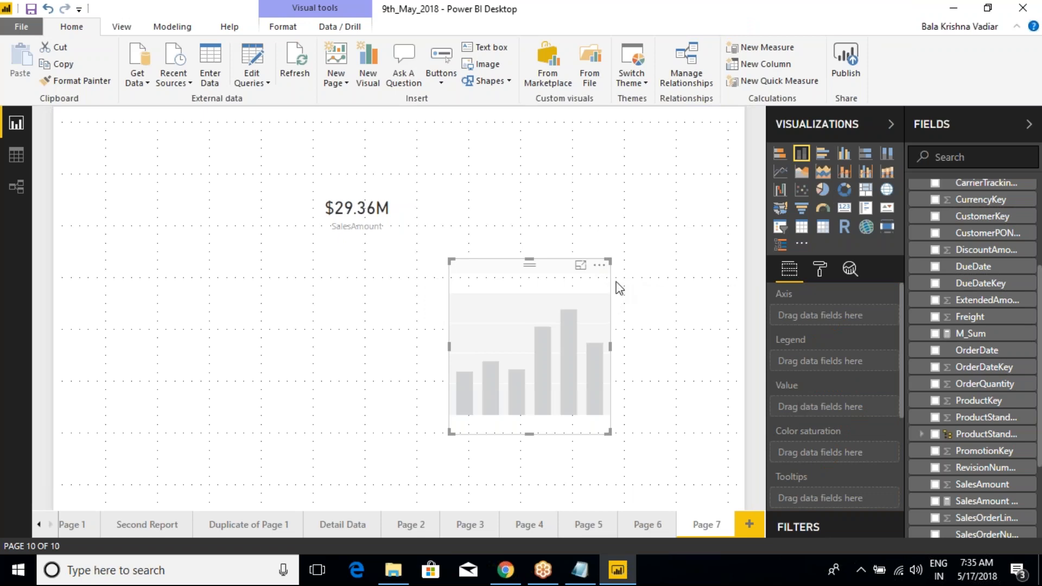
# Step: Remove the empty stacked column chart from the page and select the SalesAmount card
pyautogui.click(600, 266)
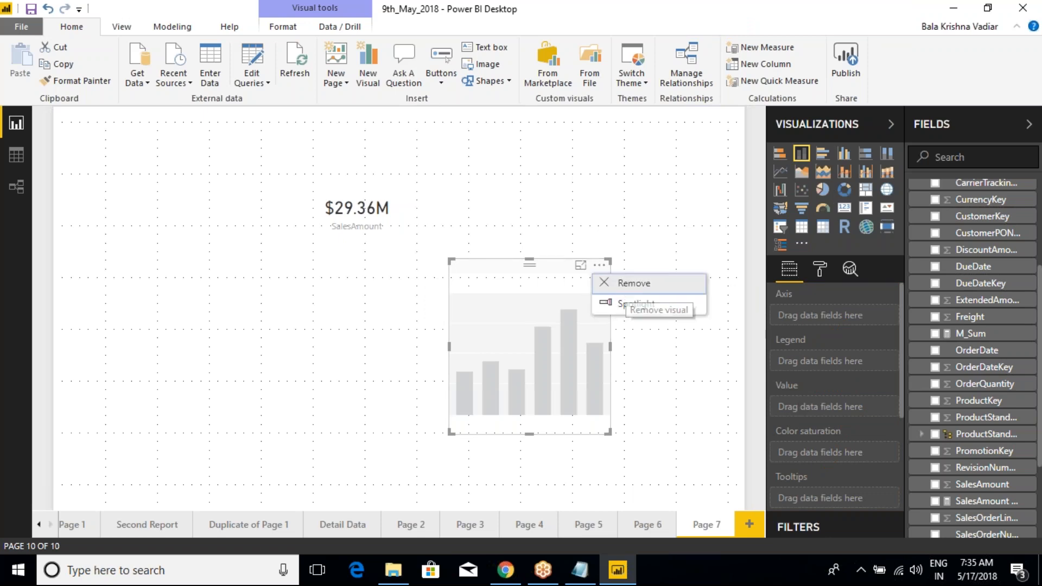
pyautogui.click(616, 284)
pyautogui.click(394, 164)
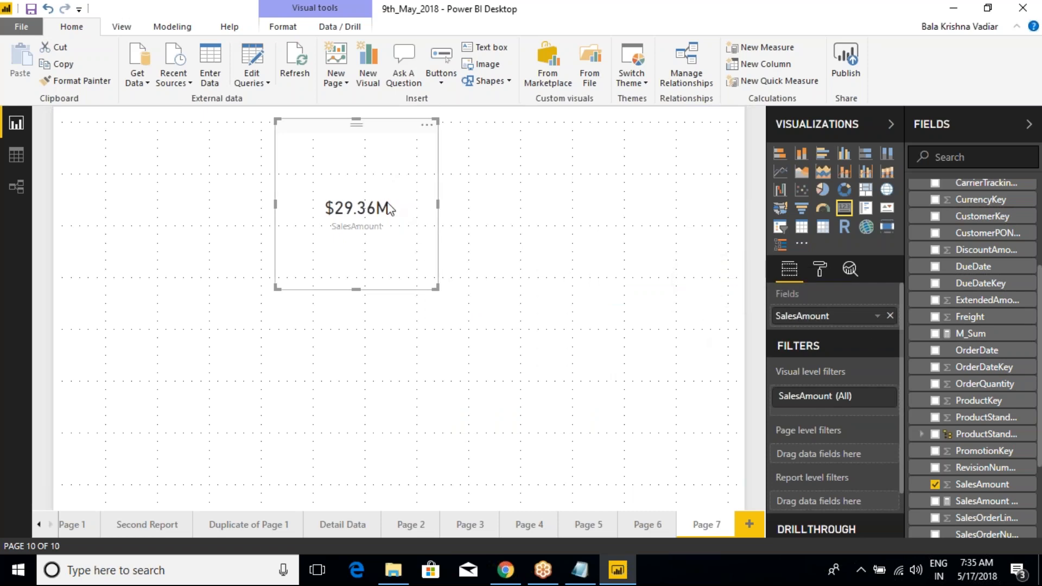
# Step: Point out the card's single value on screen, sketch a box for a second value beneath it, and clear the drawing
pyautogui.hotkey('ctrl', '2')
pyautogui.moveTo(407, 213); pyautogui.dragTo(446, 178)
pyautogui.press('Escape')
pyautogui.hotkey('ctrl', '2')
pyautogui.moveTo(394, 208); pyautogui.dragTo(429, 176)
pyautogui.moveTo(321, 242)
pyautogui.mouseDown()
pyautogui.moveTo(332, 277)
pyautogui.moveTo(408, 237)
pyautogui.moveTo(317, 278)
pyautogui.mouseUp()
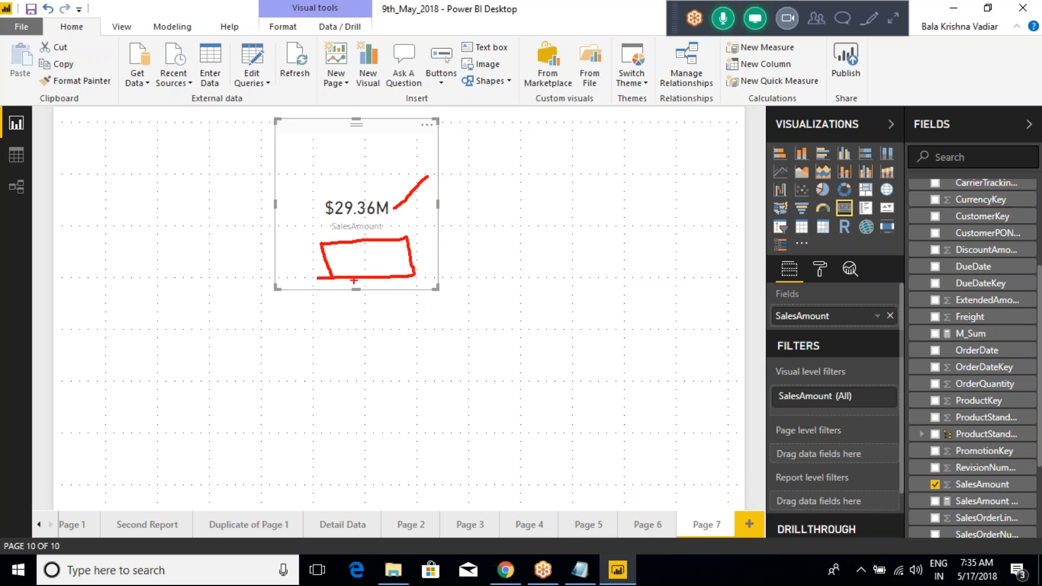
pyautogui.press('Escape')
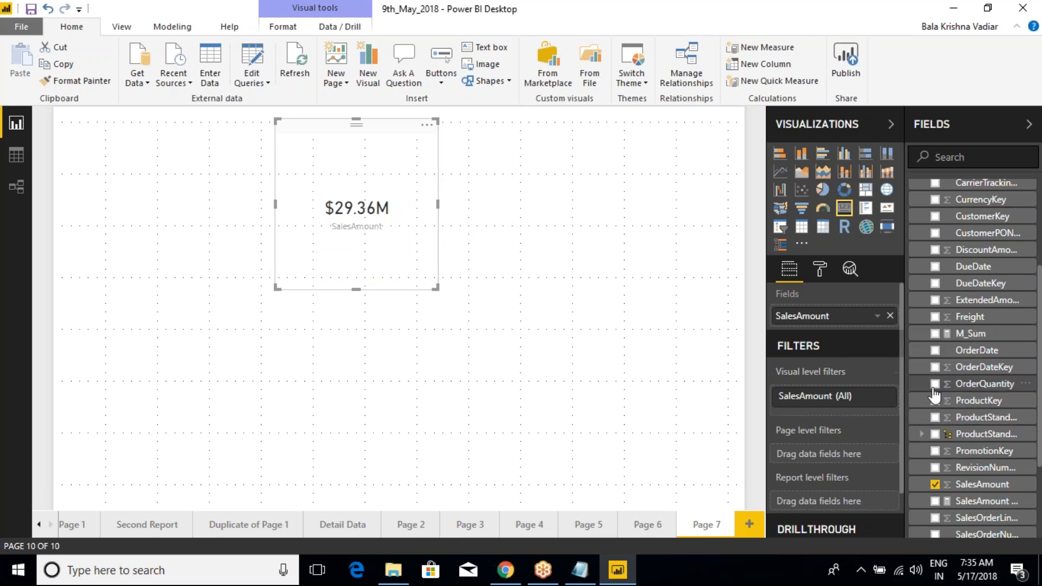
# Step: Replace SalesAmount with OrderQuantity in the card and outline its Fields well on screen
pyautogui.moveTo(931, 387); pyautogui.dragTo(845, 327)
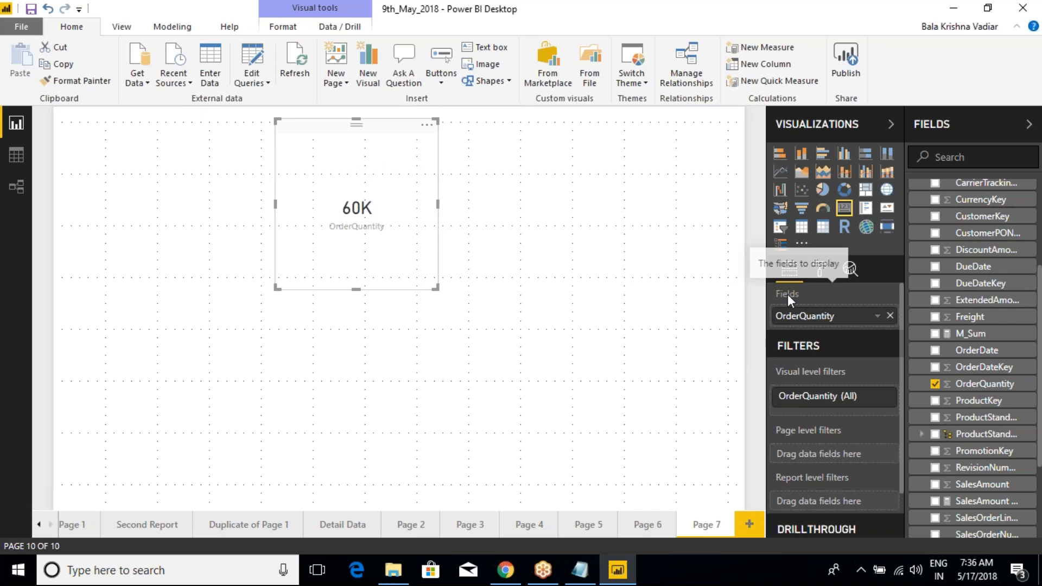
pyautogui.moveTo(764, 280)
pyautogui.mouseDown()
pyautogui.moveTo(812, 323)
pyautogui.moveTo(848, 330)
pyautogui.mouseUp()
pyautogui.press('Escape')
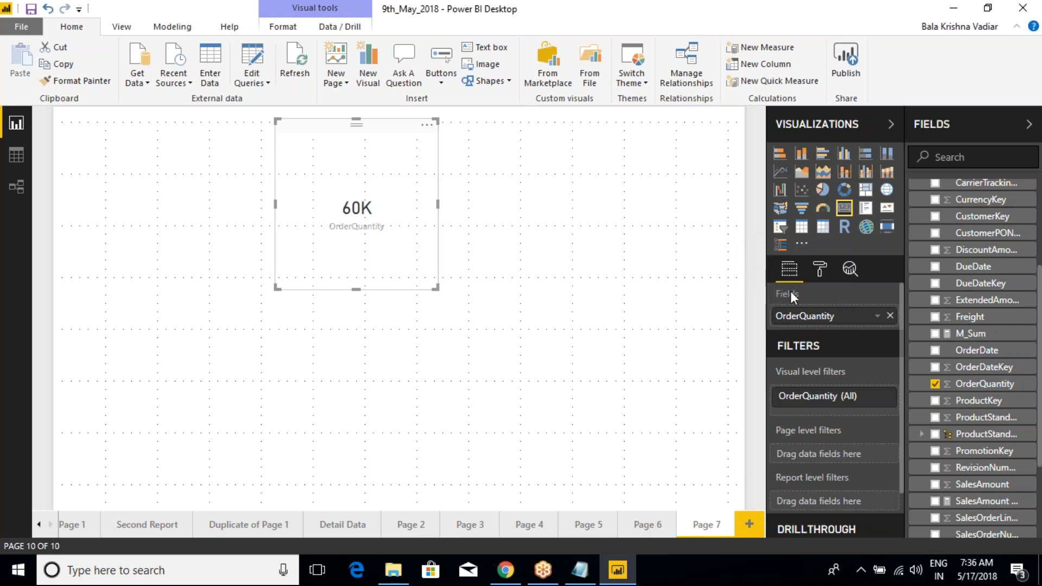
# Step: Show the card's format settings, outline the list, mark the options from Data label to General, and clear the markup
pyautogui.click(820, 271)
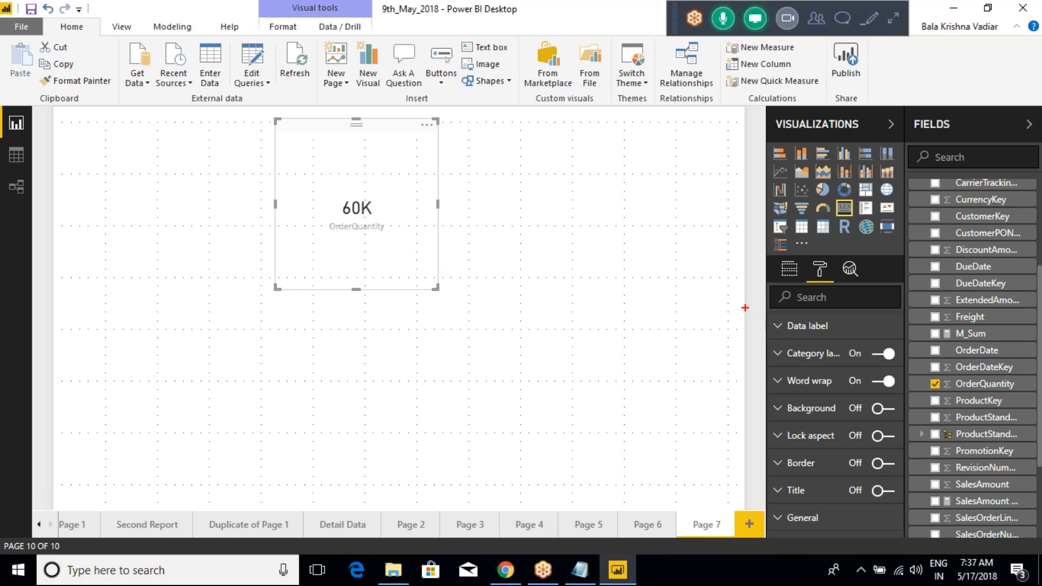
pyautogui.moveTo(745, 308)
pyautogui.mouseDown()
pyautogui.moveTo(880, 452)
pyautogui.moveTo(911, 525)
pyautogui.mouseUp()
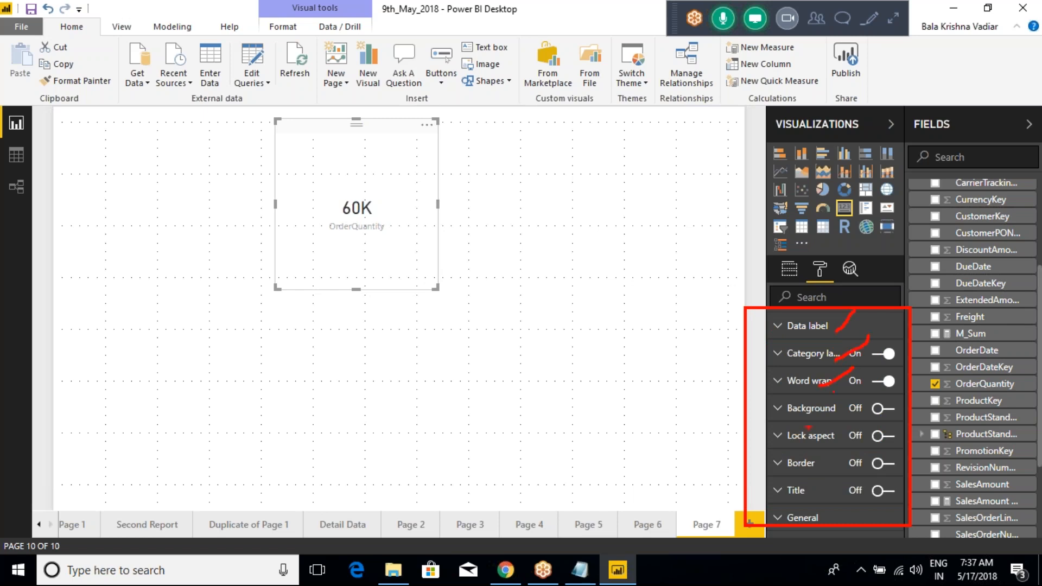
pyautogui.moveTo(803, 419); pyautogui.dragTo(838, 395)
pyautogui.moveTo(809, 437); pyautogui.dragTo(823, 429)
pyautogui.moveTo(720, 328)
pyautogui.mouseDown()
pyautogui.moveTo(769, 325)
pyautogui.moveTo(727, 352)
pyautogui.moveTo(754, 351)
pyautogui.mouseUp()
pyautogui.moveTo(717, 353)
pyautogui.mouseDown()
pyautogui.moveTo(717, 384)
pyautogui.moveTo(759, 386)
pyautogui.moveTo(711, 413)
pyautogui.moveTo(750, 418)
pyautogui.moveTo(723, 448)
pyautogui.moveTo(758, 436)
pyautogui.moveTo(724, 468)
pyautogui.moveTo(765, 466)
pyautogui.mouseUp()
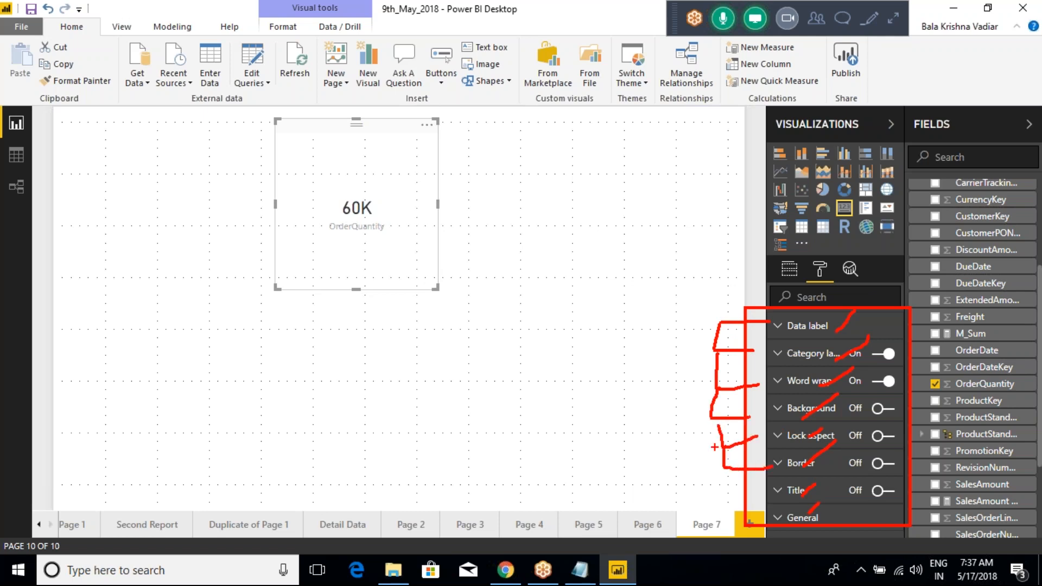
pyautogui.press('Escape')
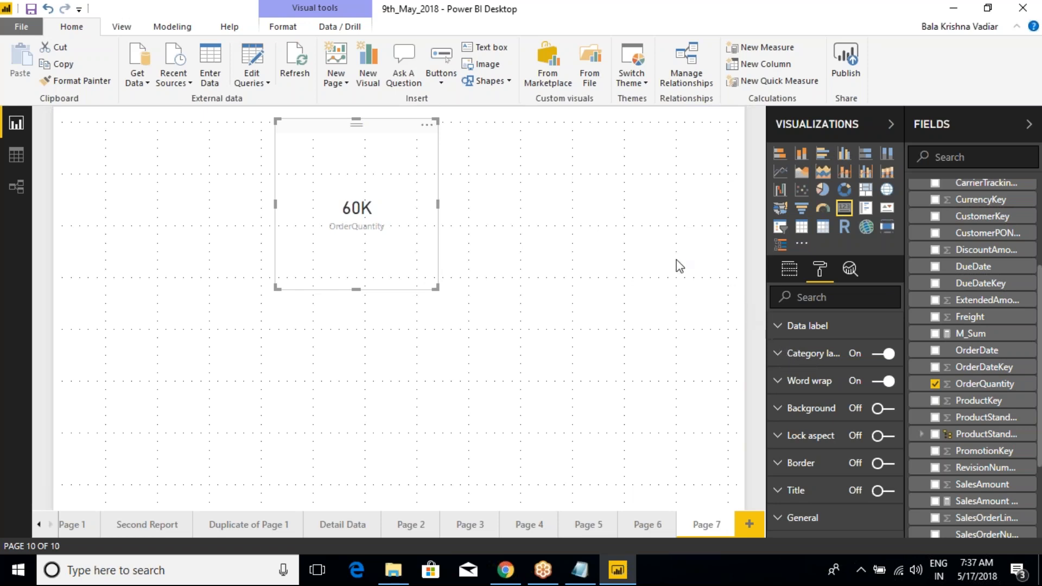
# Step: Turn on the border for the OrderQuantity card and expand its border color settings
pyautogui.click(470, 145)
pyautogui.click(411, 136)
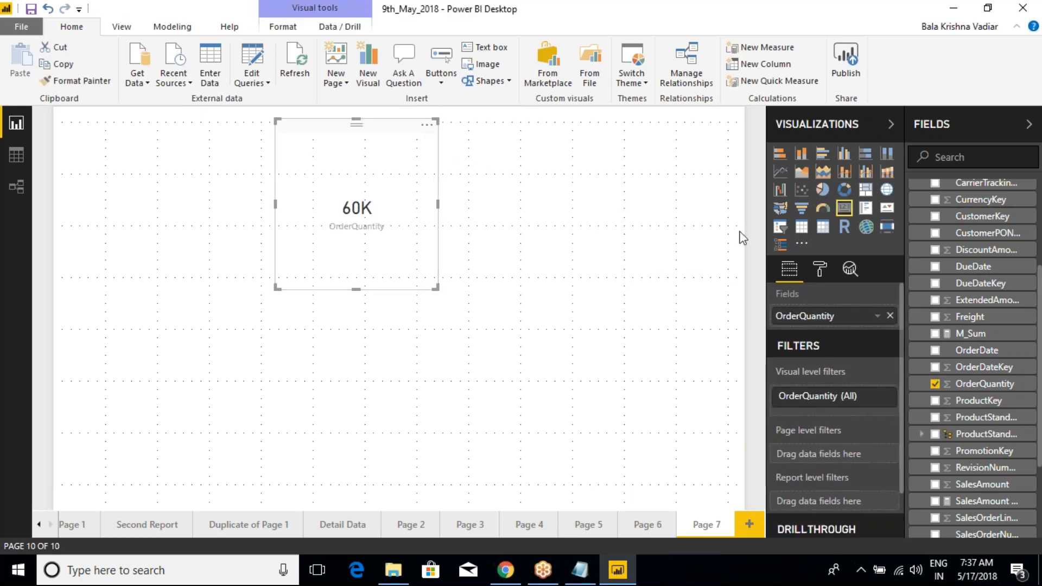
pyautogui.click(819, 270)
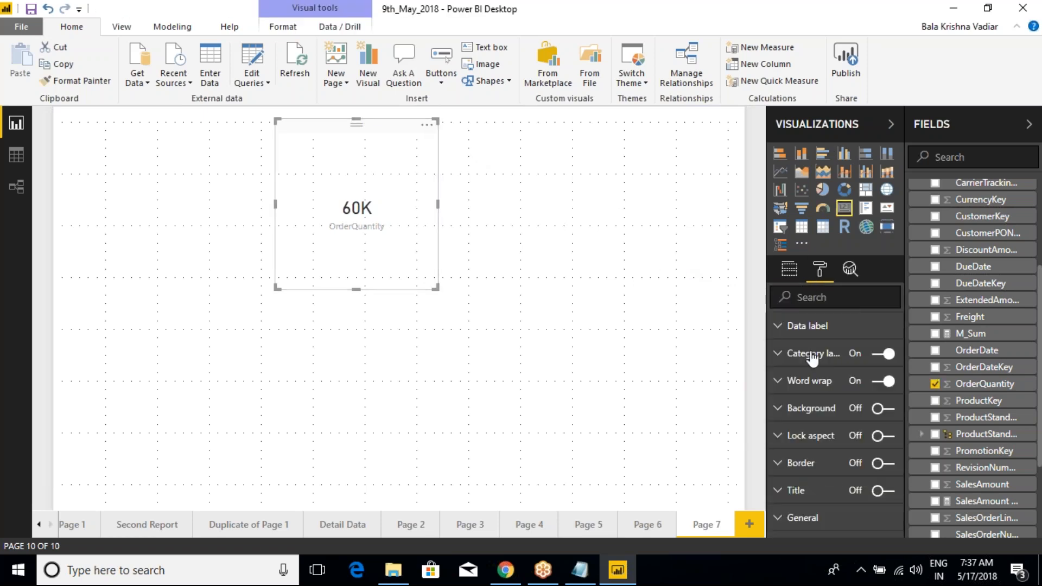
pyautogui.click(884, 463)
pyautogui.click(778, 464)
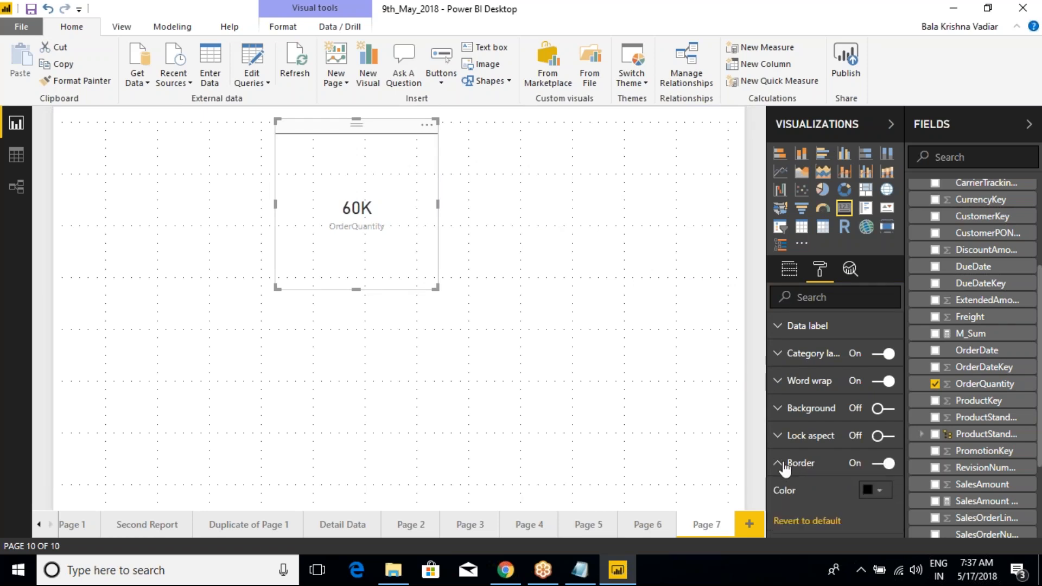
pyautogui.scroll(-1, 802, 468)
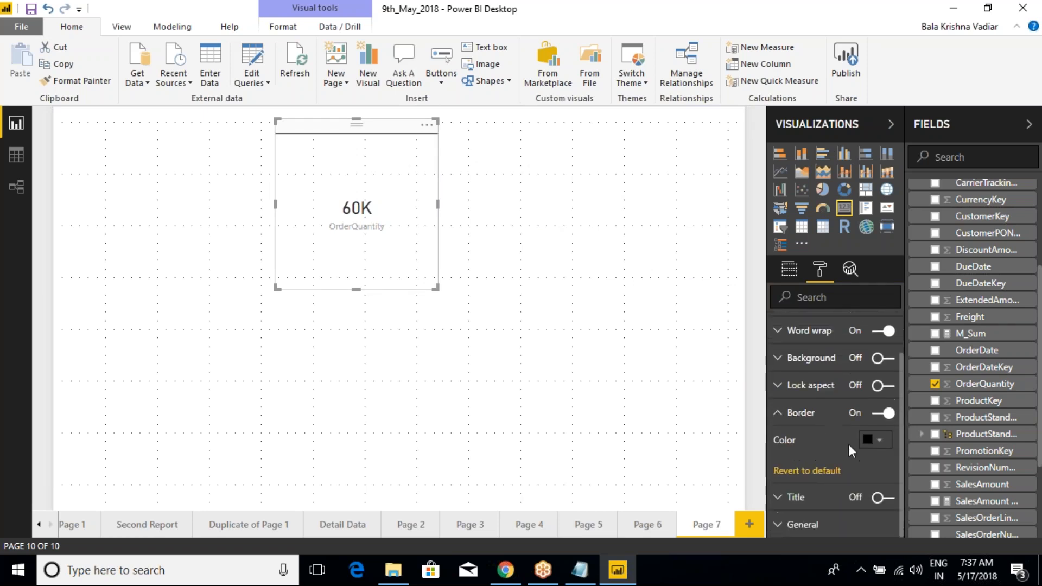
# Step: Set the OrderQuantity card's border color to the coral red theme color and check the card both unselected and selected
pyautogui.click(879, 441)
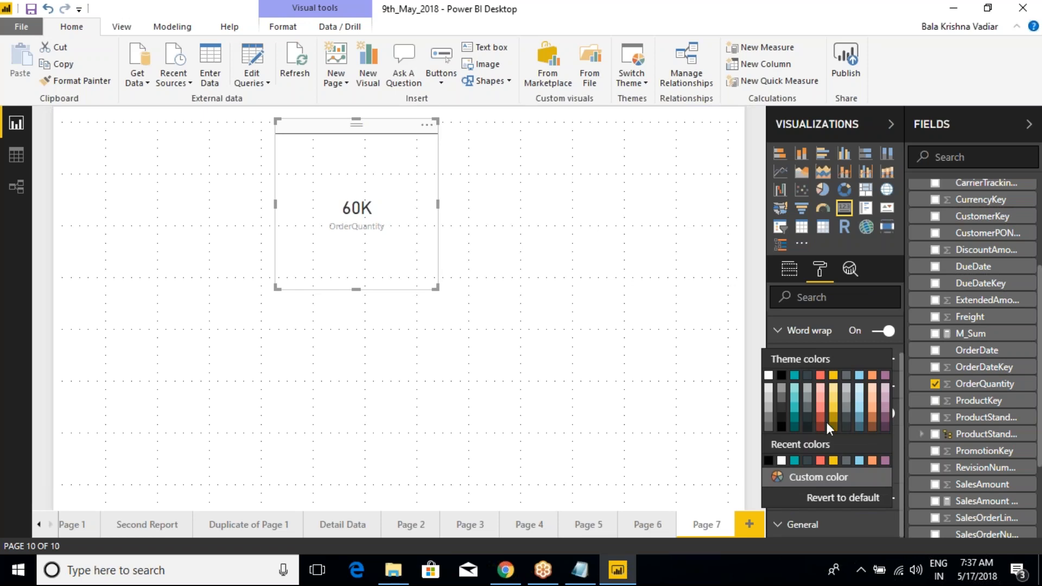
pyautogui.click(822, 382)
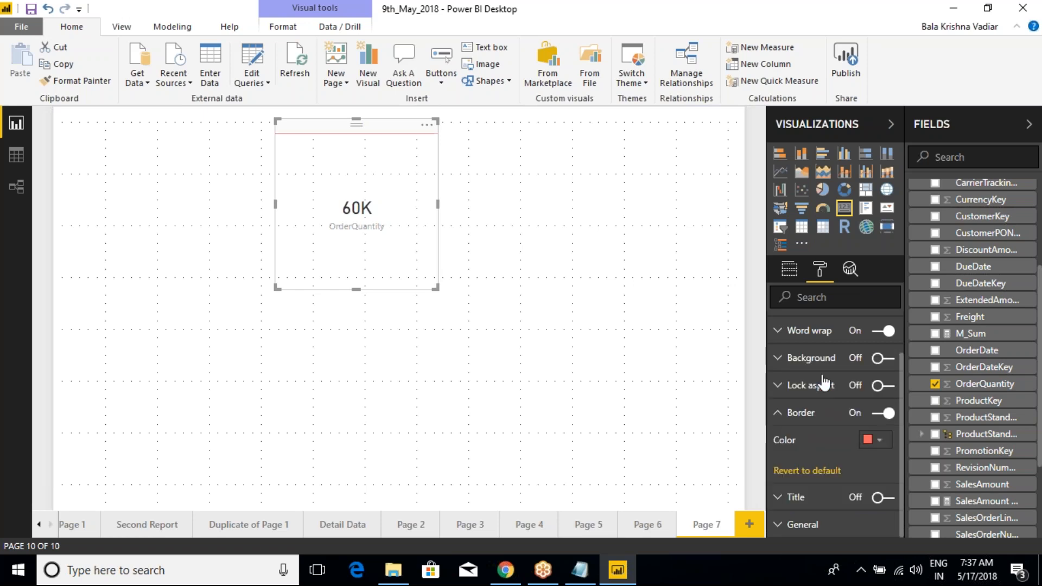
pyautogui.click(563, 291)
pyautogui.click(409, 177)
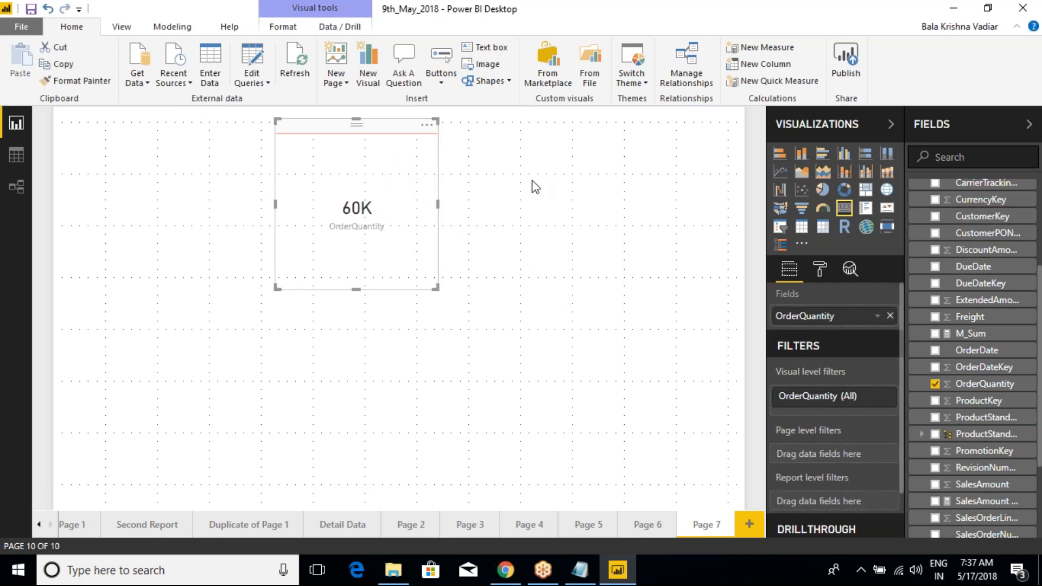
pyautogui.click(543, 196)
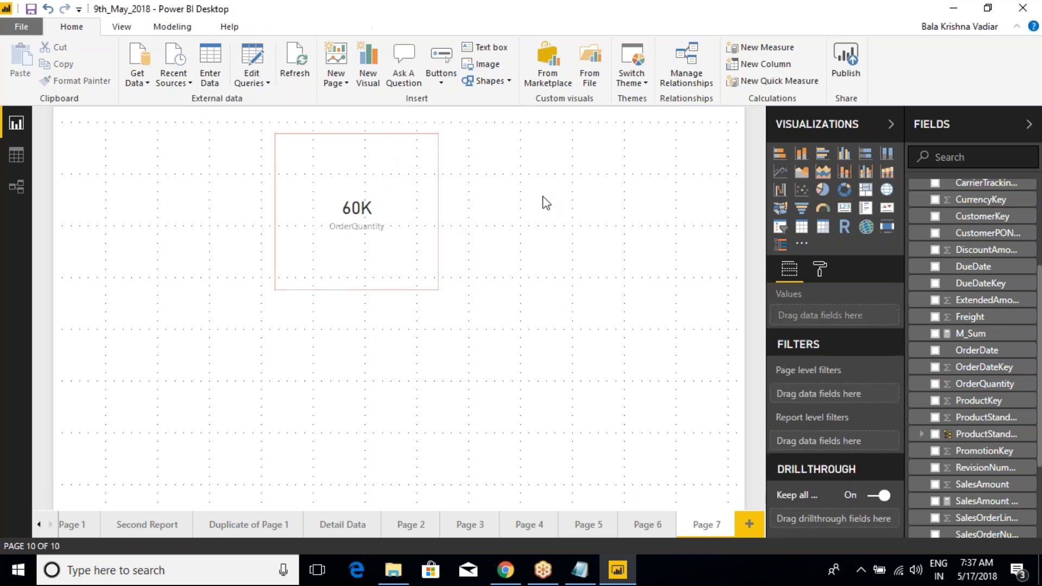
pyautogui.click(419, 158)
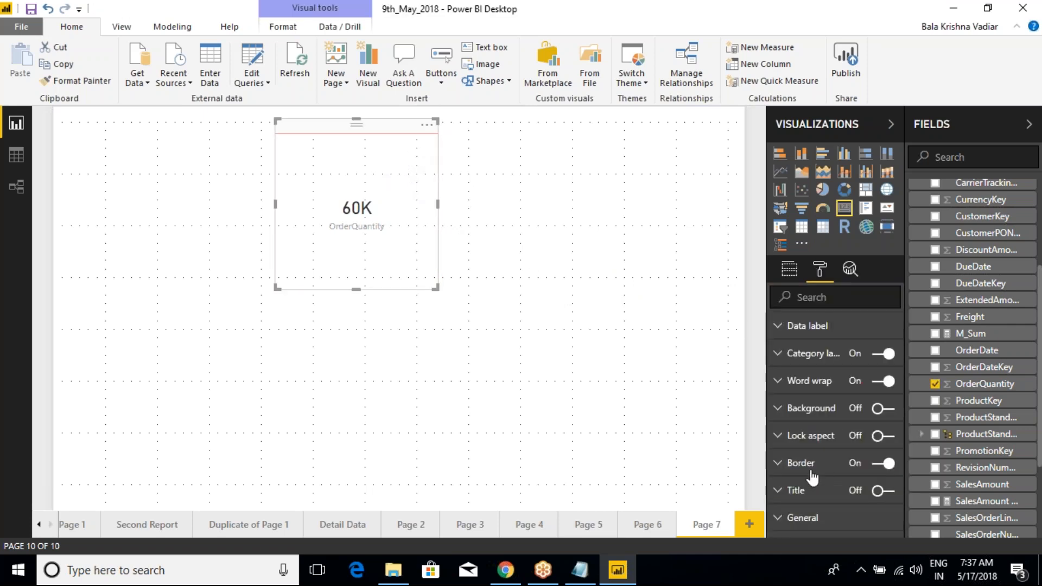
# Step: Revert the card's border settings to default and check the card on the canvas
pyautogui.click(782, 466)
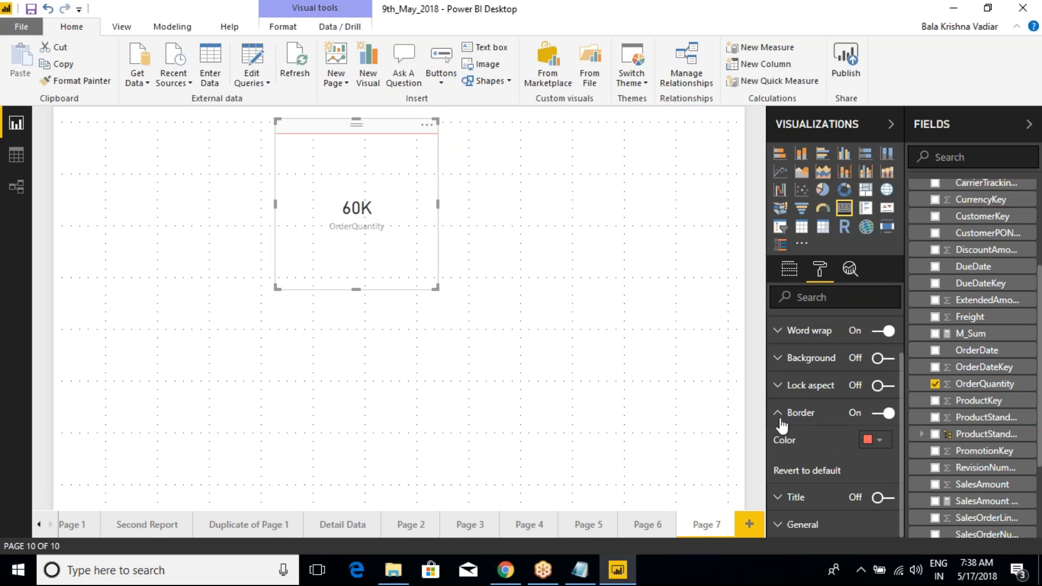
pyautogui.click(807, 471)
pyautogui.click(488, 278)
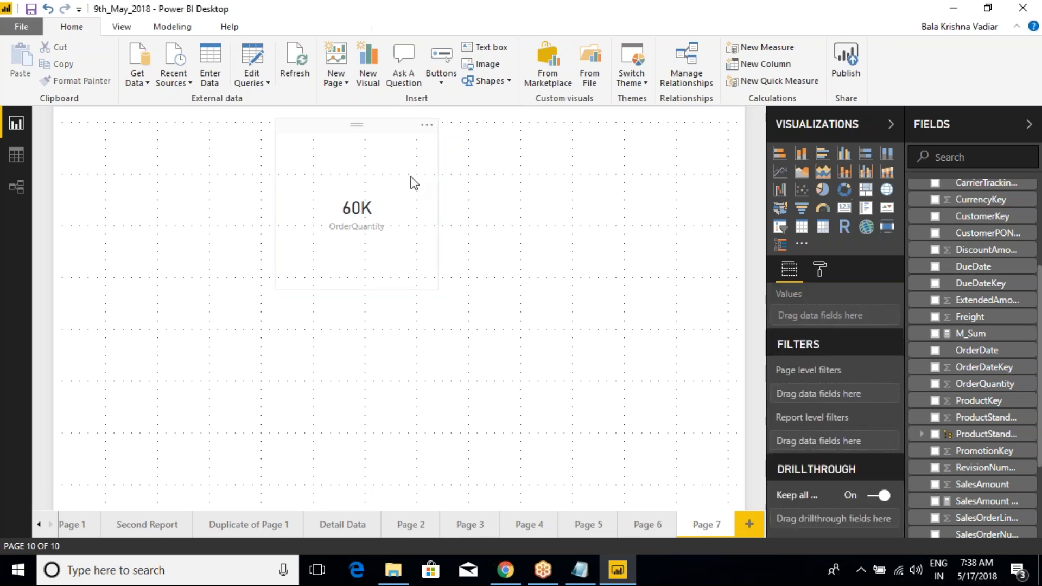
pyautogui.click(421, 197)
pyautogui.click(820, 269)
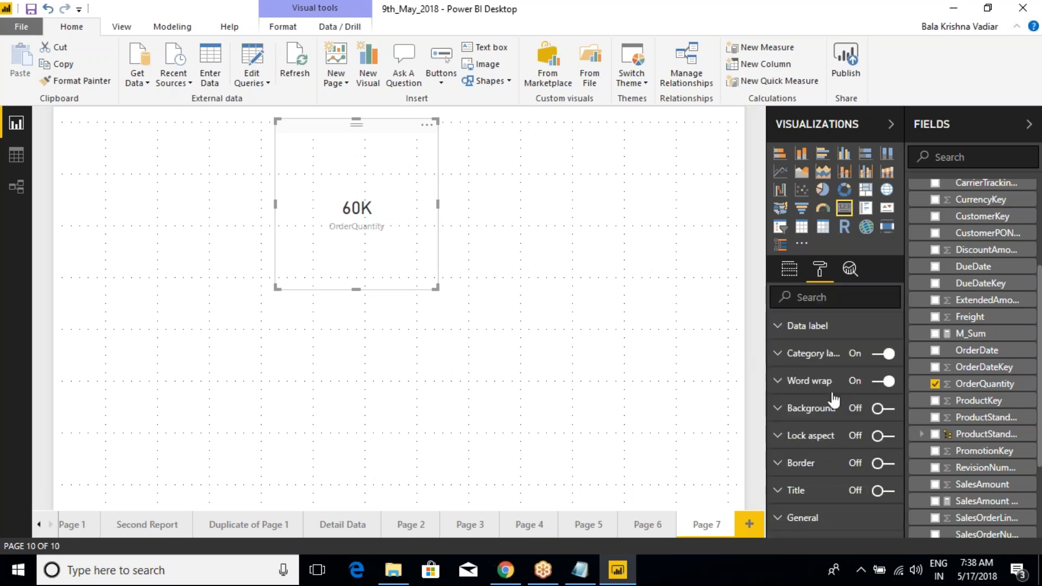
# Step: Turn the card's border back on, give it a custom red color, and check it on the canvas
pyautogui.click(780, 463)
pyautogui.scroll(-1, 889, 484)
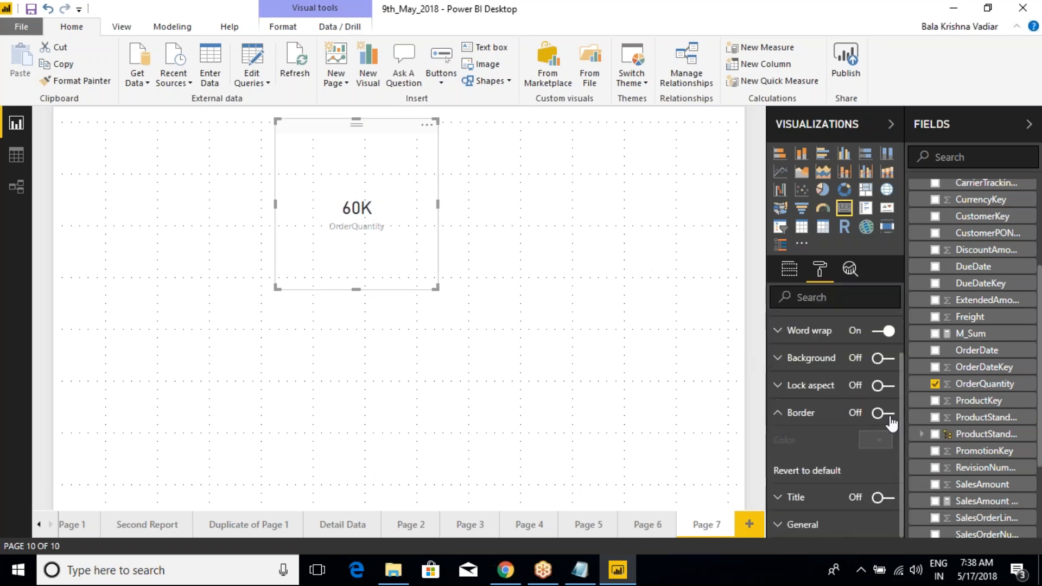
pyautogui.click(885, 413)
pyautogui.click(875, 440)
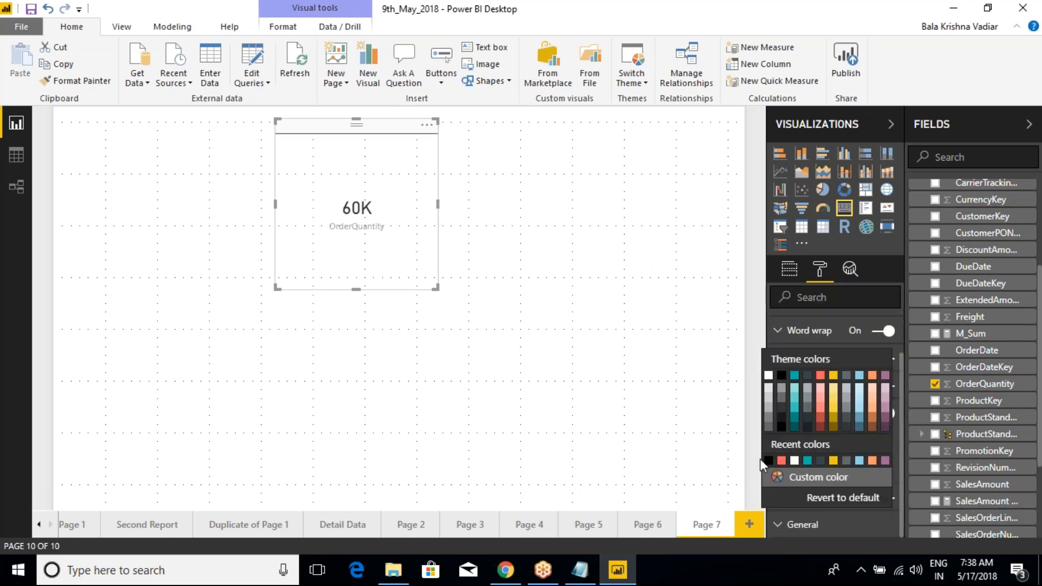
pyautogui.click(807, 485)
pyautogui.click(776, 419)
pyautogui.click(600, 341)
pyautogui.click(399, 185)
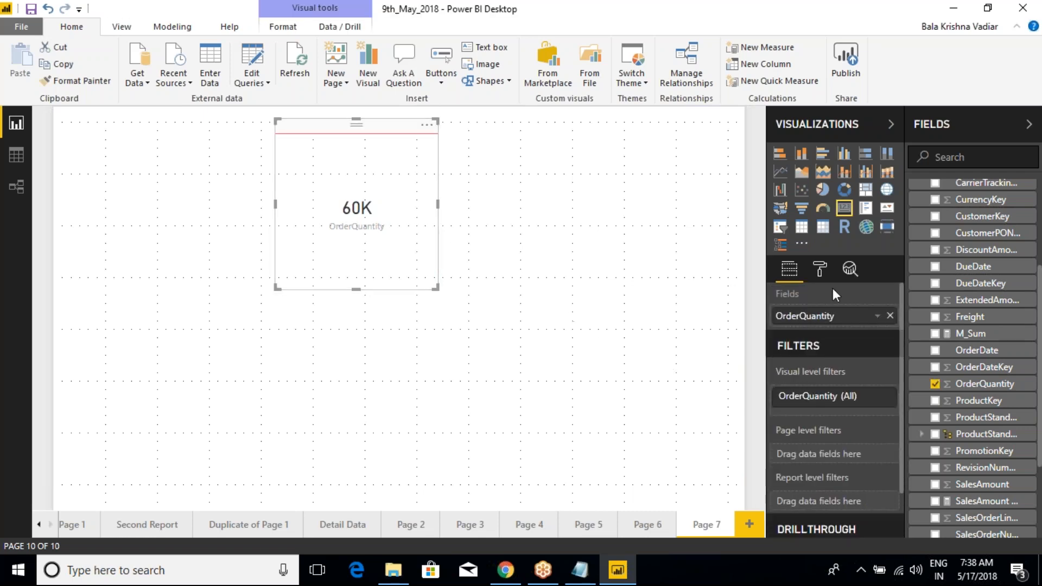
# Step: Raise the card's data label text size to 38 and reduce it to 32
pyautogui.click(820, 269)
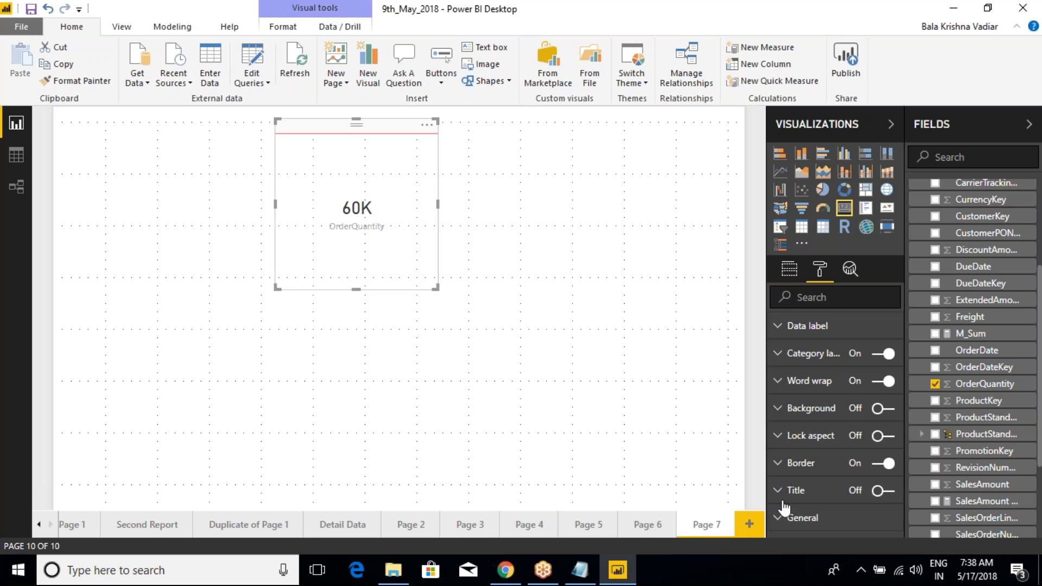
pyautogui.click(779, 327)
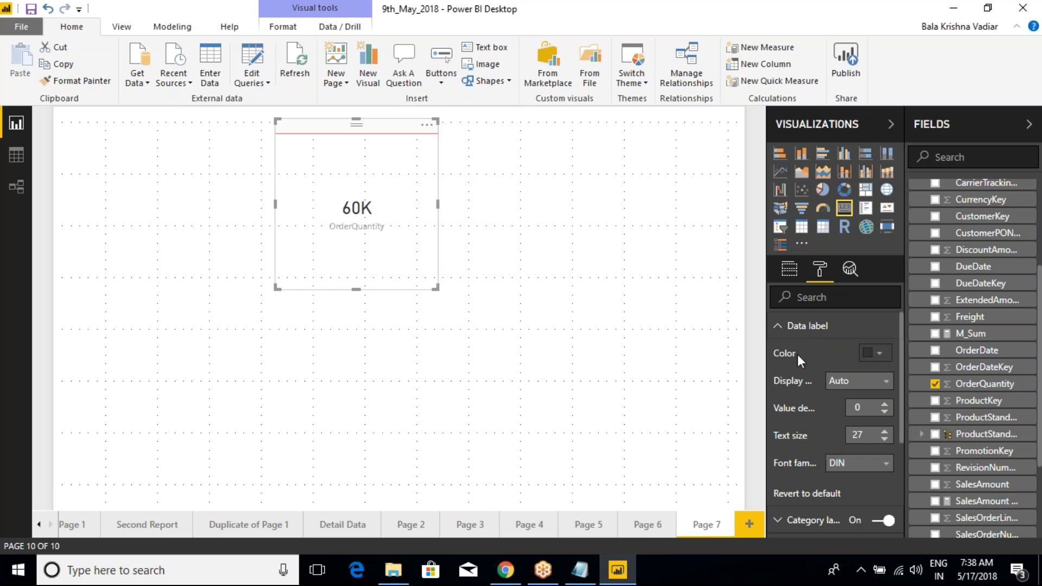
pyautogui.click(884, 431)
pyautogui.click(885, 431)
pyautogui.click(885, 431)
pyautogui.click(884, 431)
pyautogui.click(884, 431)
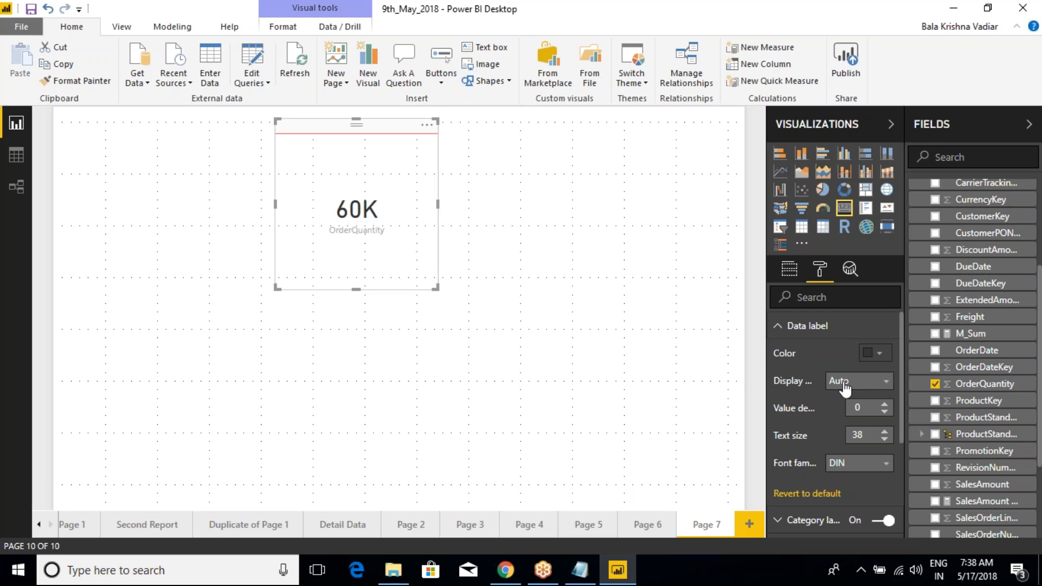
pyautogui.click(884, 439)
pyautogui.click(884, 438)
pyautogui.click(884, 438)
pyautogui.click(885, 440)
pyautogui.click(885, 440)
pyautogui.click(885, 440)
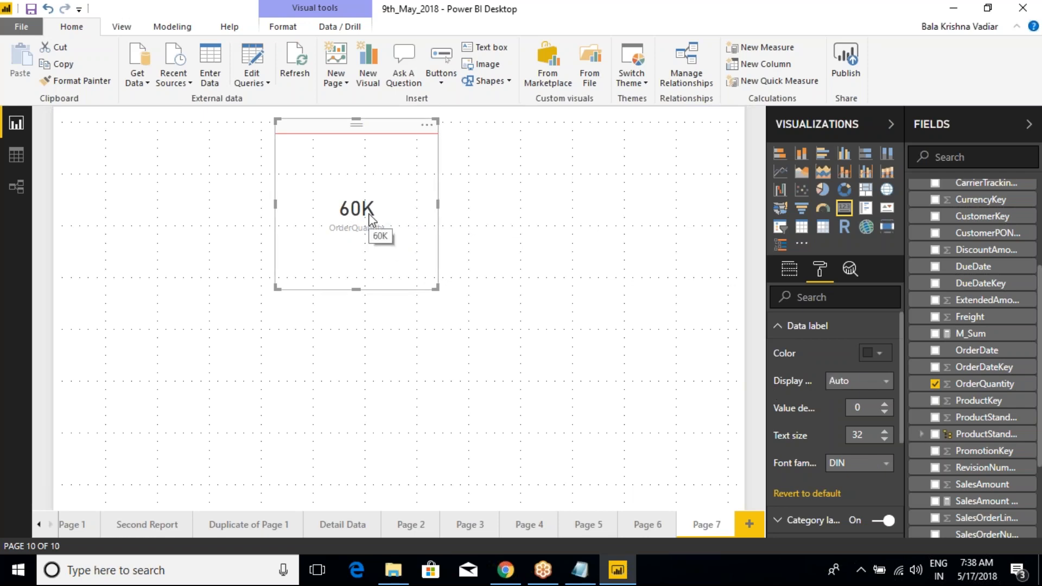
# Step: Widen the Visualizations pane to show the full option names and set the data label's display units to None
pyautogui.click(855, 383)
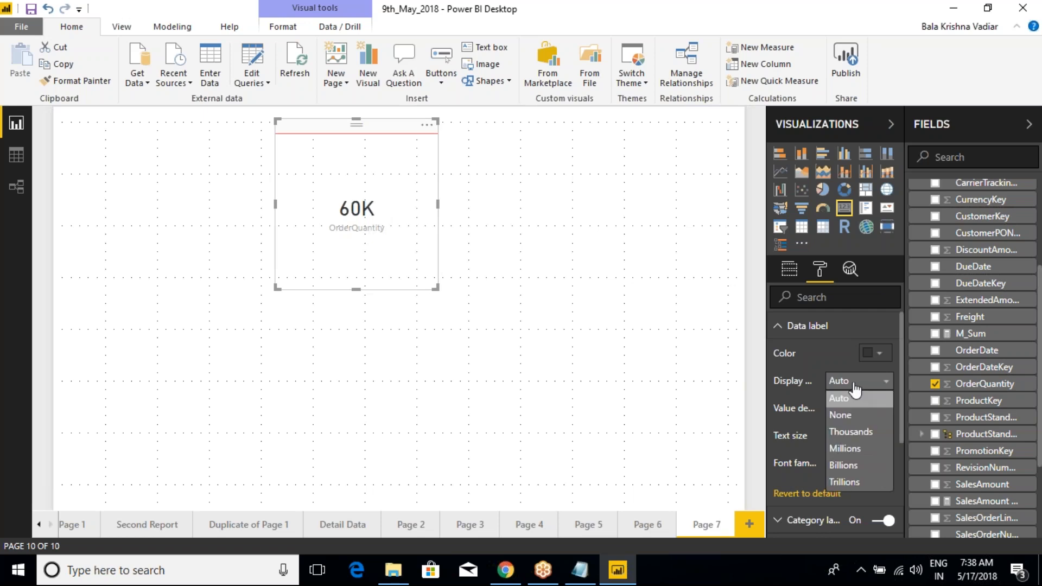
pyautogui.moveTo(765, 375); pyautogui.dragTo(721, 380)
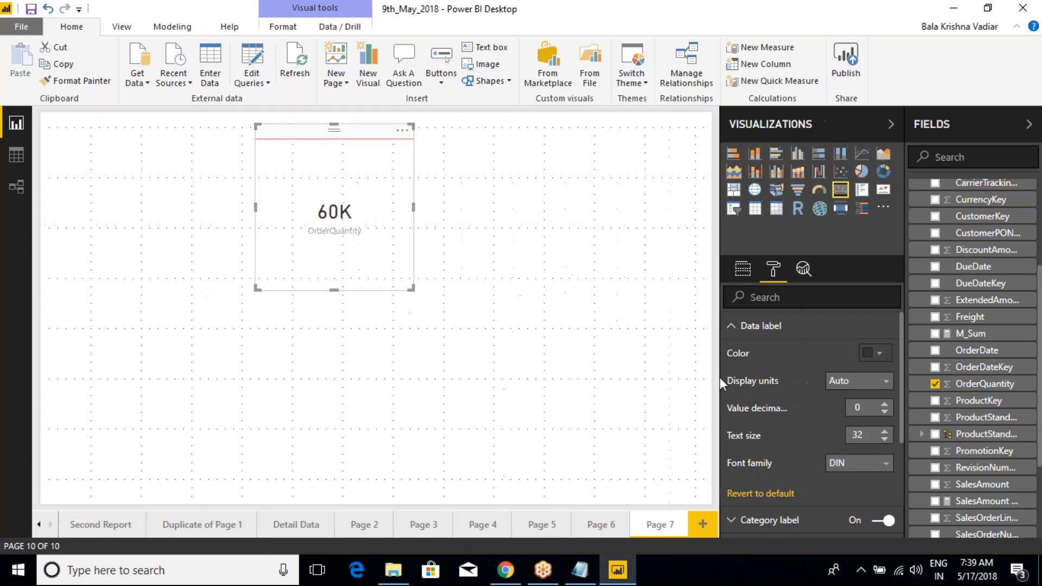
pyautogui.click(845, 383)
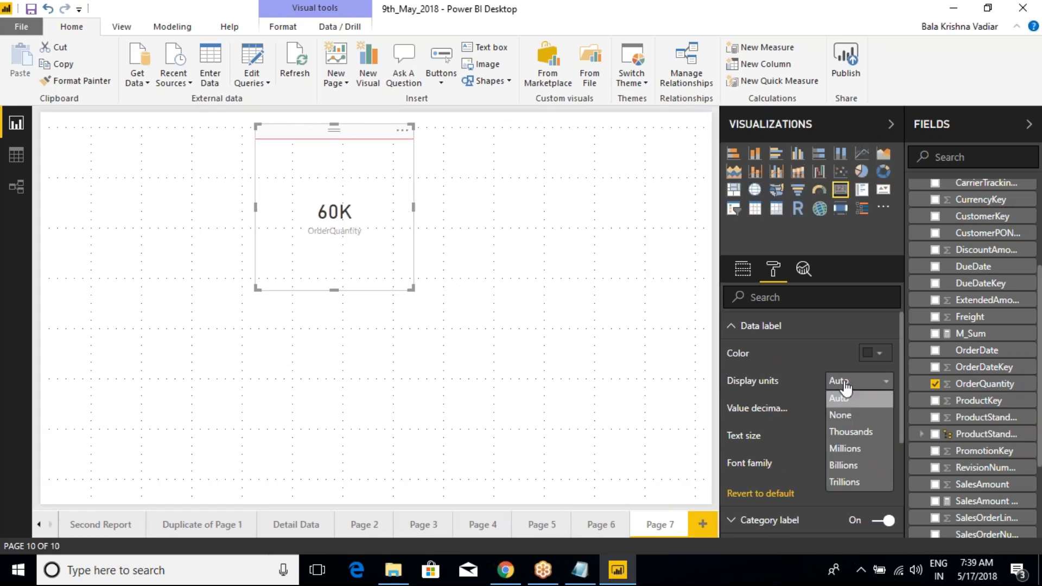
pyautogui.click(843, 411)
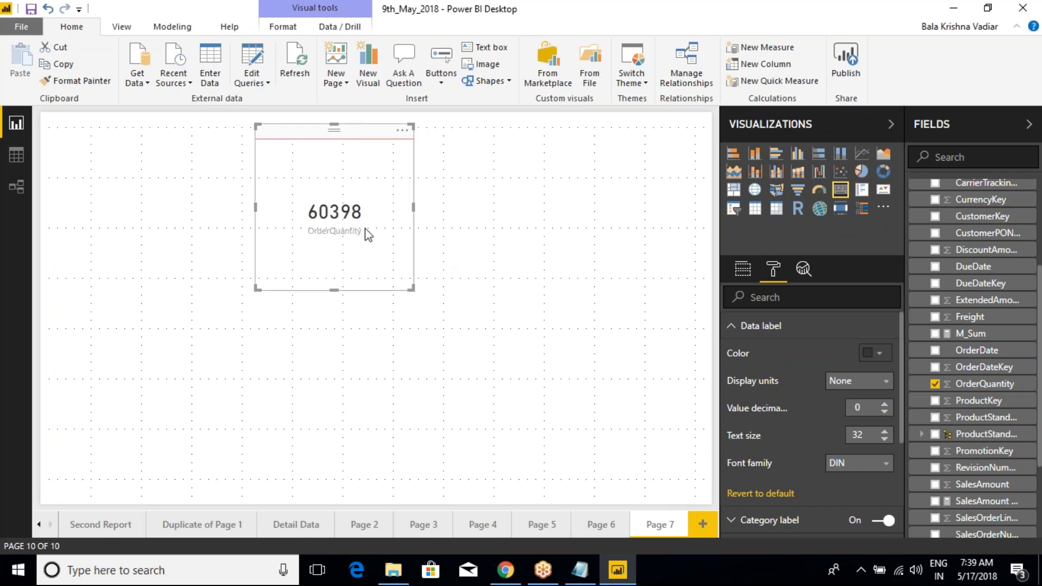
# Step: Try the Thousands, Millions and Billions display units on the OrderQuantity card's data label
pyautogui.click(870, 388)
pyautogui.click(842, 430)
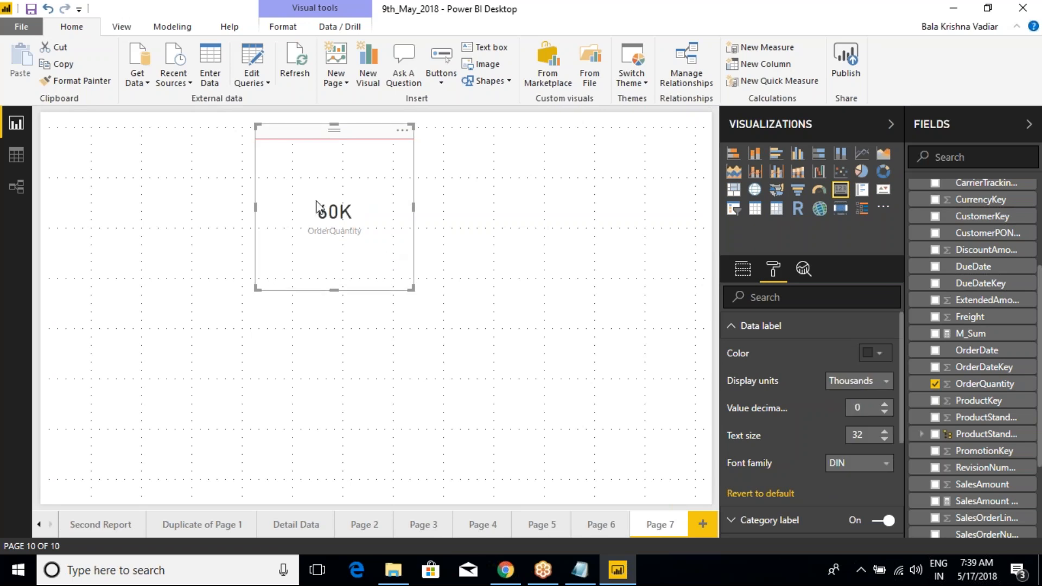
pyautogui.click(839, 382)
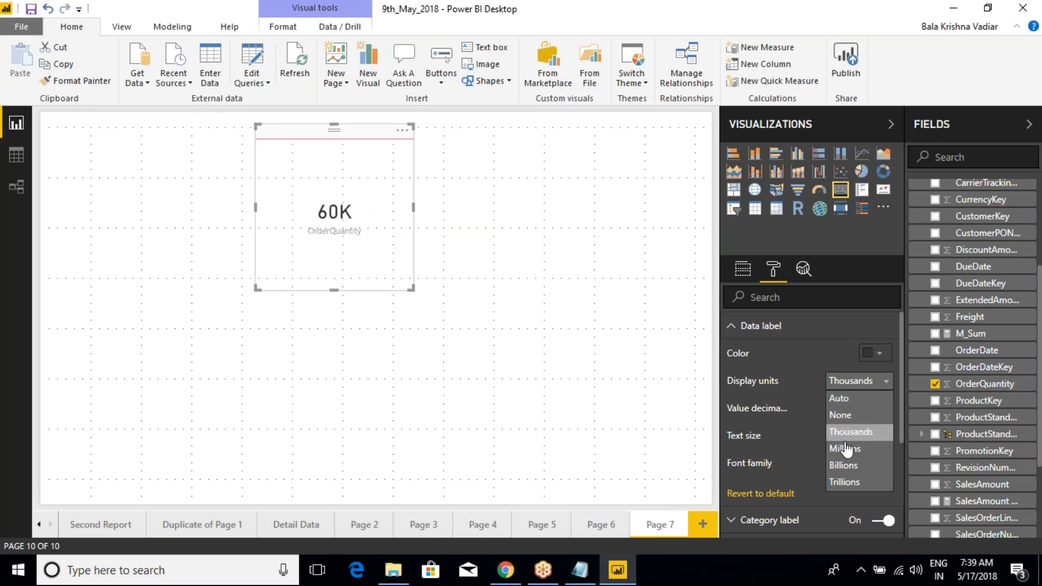
pyautogui.click(844, 448)
pyautogui.click(839, 384)
pyautogui.click(845, 468)
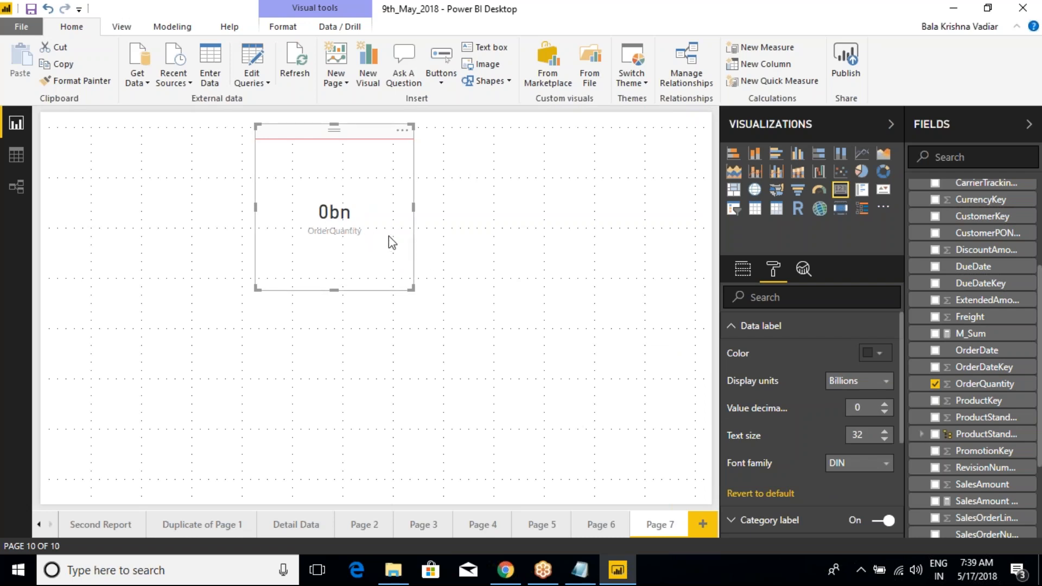
pyautogui.click(844, 383)
pyautogui.click(845, 384)
# Step: Try the SalesAmount running total measure in the card, remove it, and undo both the removal and the field replacement
pyautogui.click(742, 269)
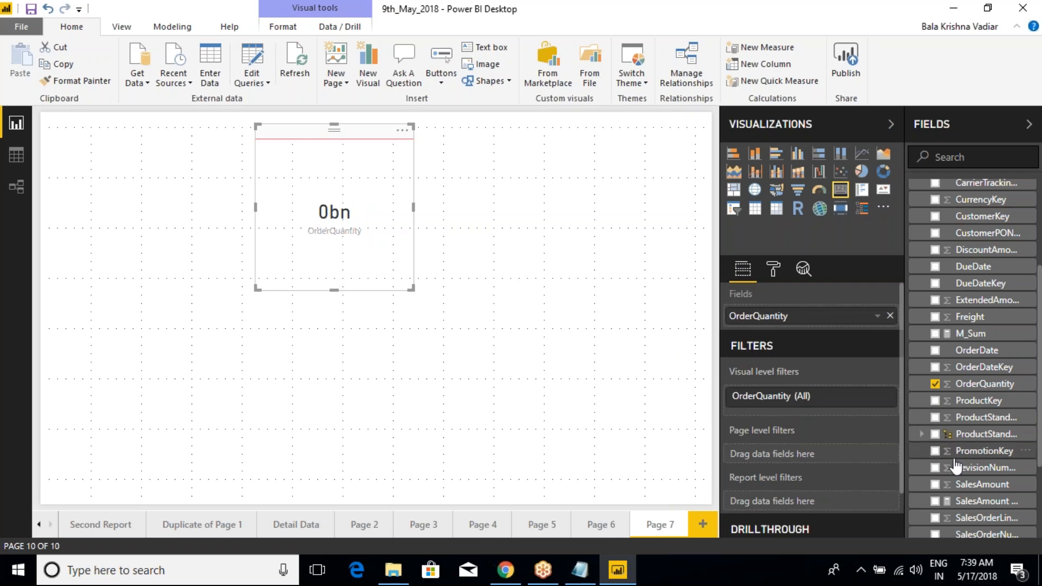
pyautogui.moveTo(982, 500); pyautogui.dragTo(788, 323)
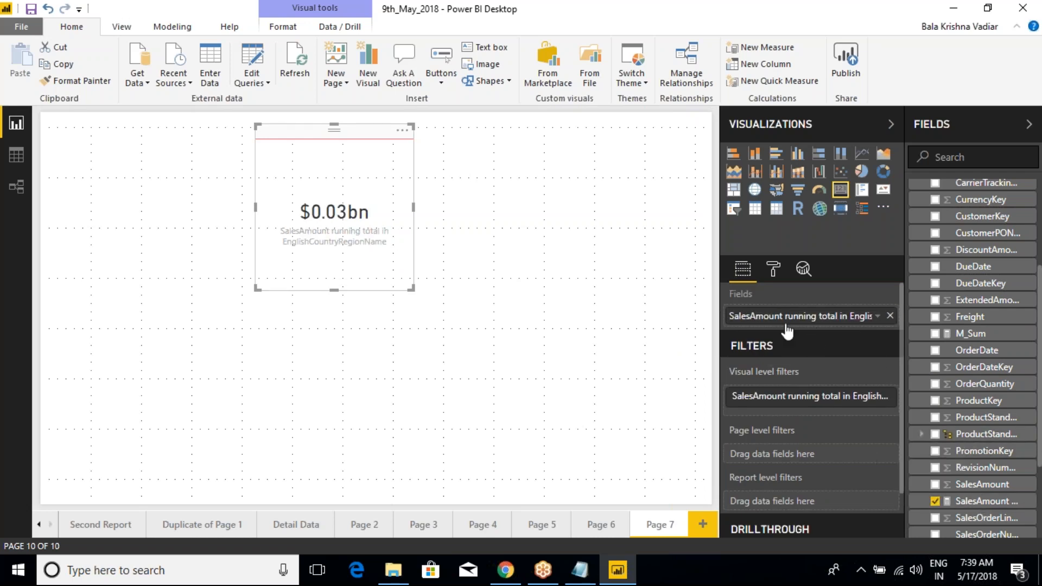
pyautogui.click(890, 315)
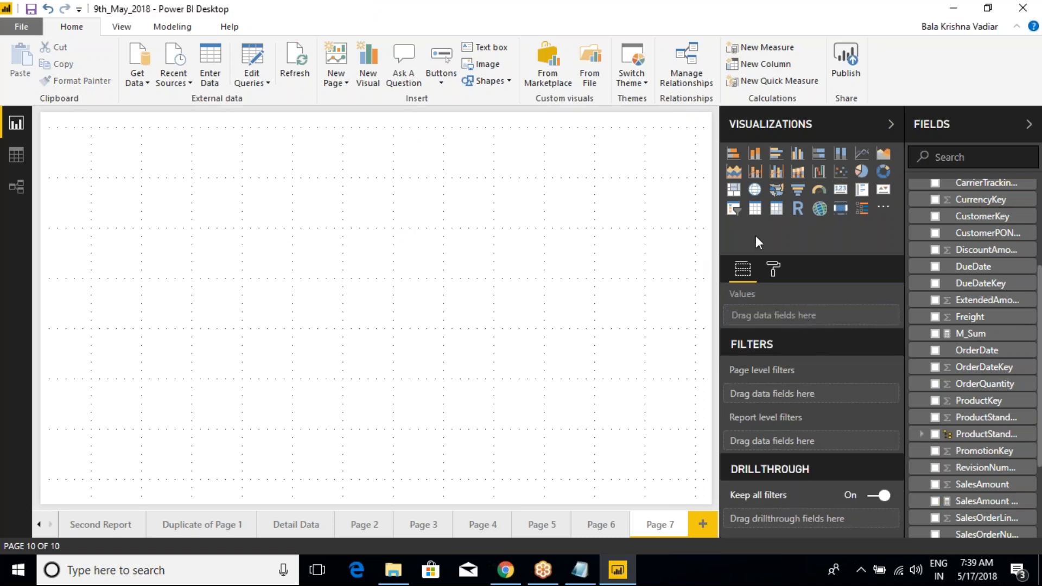
pyautogui.hotkey('ctrl', 'z')
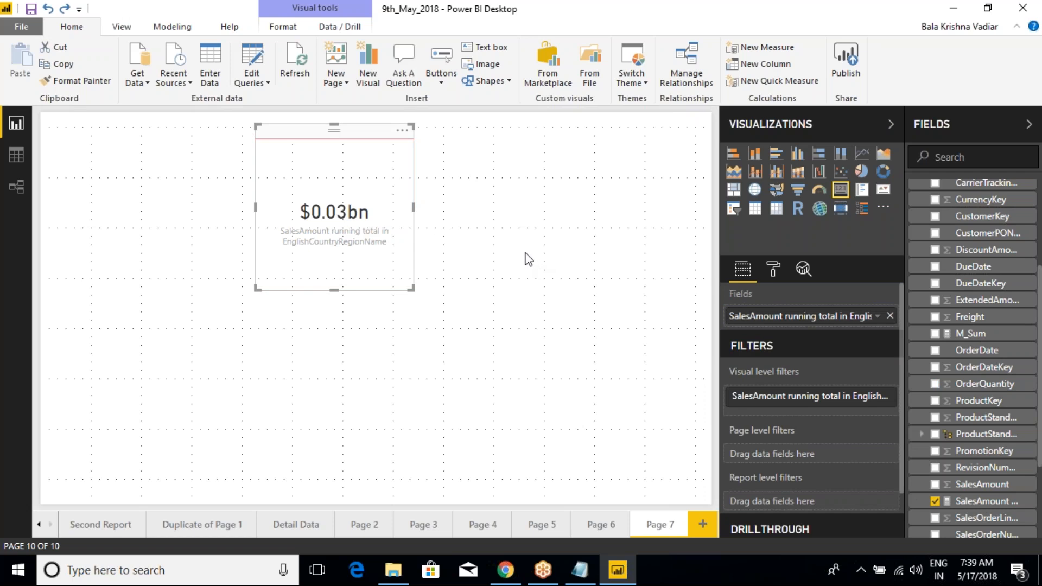
pyautogui.hotkey('ctrl', 'z')
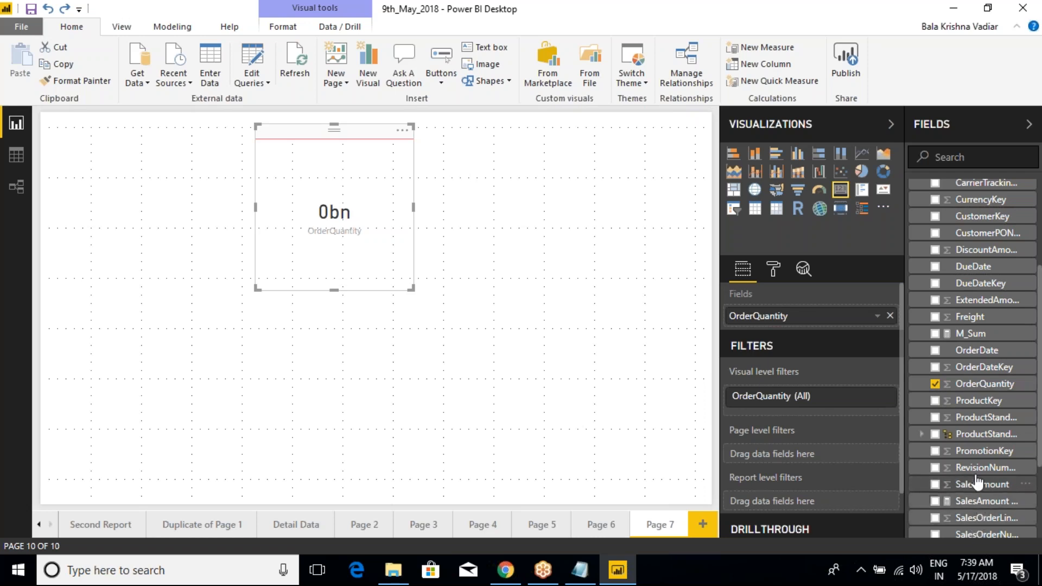
# Step: Replace OrderQuantity with SalesAmount in the card and set the data label's display units to Auto
pyautogui.moveTo(975, 485); pyautogui.dragTo(812, 330)
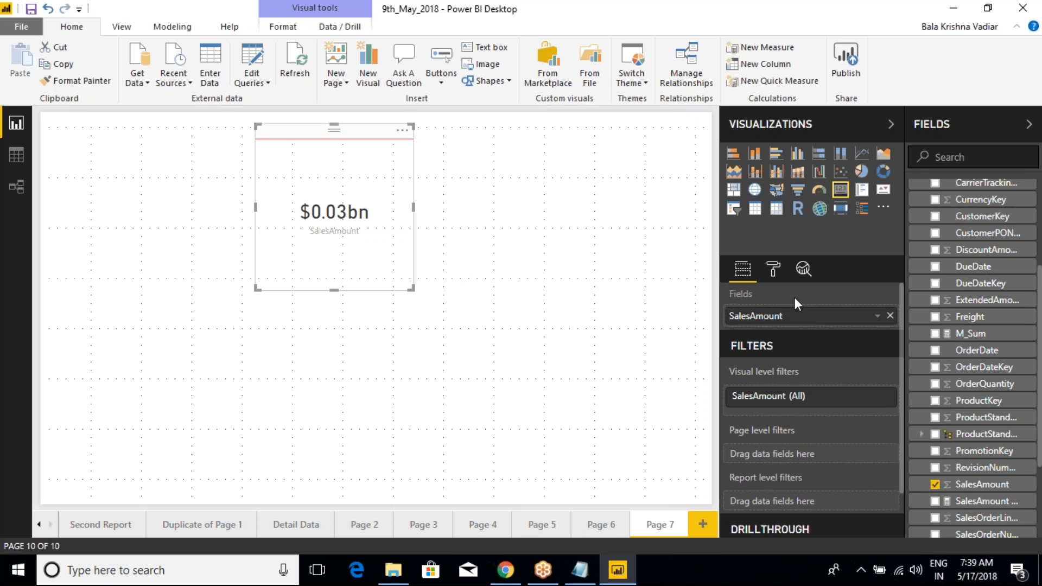
pyautogui.click(773, 269)
pyautogui.click(741, 327)
pyautogui.click(859, 381)
pyautogui.click(841, 402)
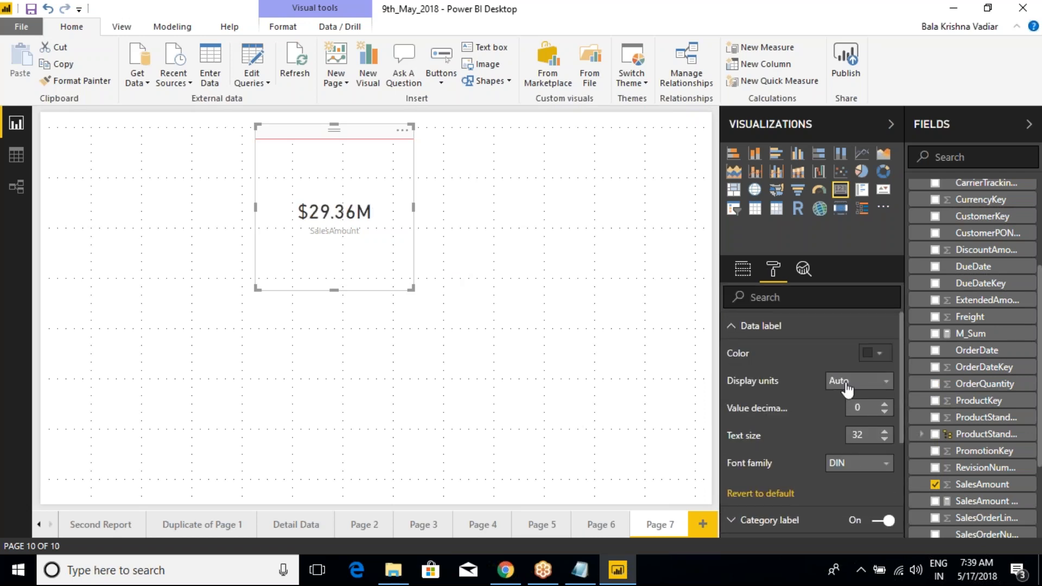
# Step: Set the SalesAmount card's display units to None and widen the card to fit the full value
pyautogui.click(847, 388)
pyautogui.click(842, 416)
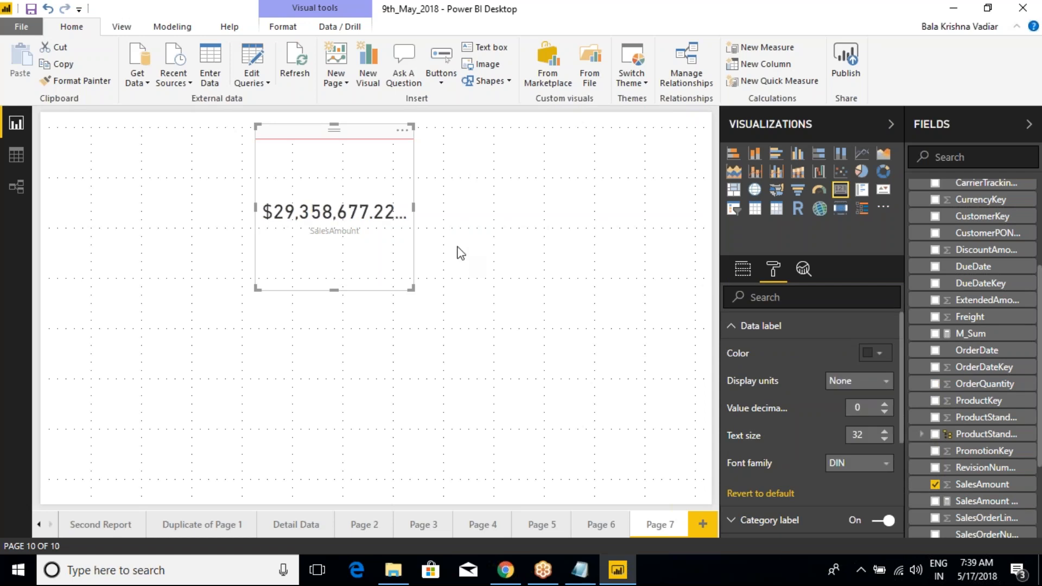
pyautogui.moveTo(415, 209); pyautogui.dragTo(487, 209)
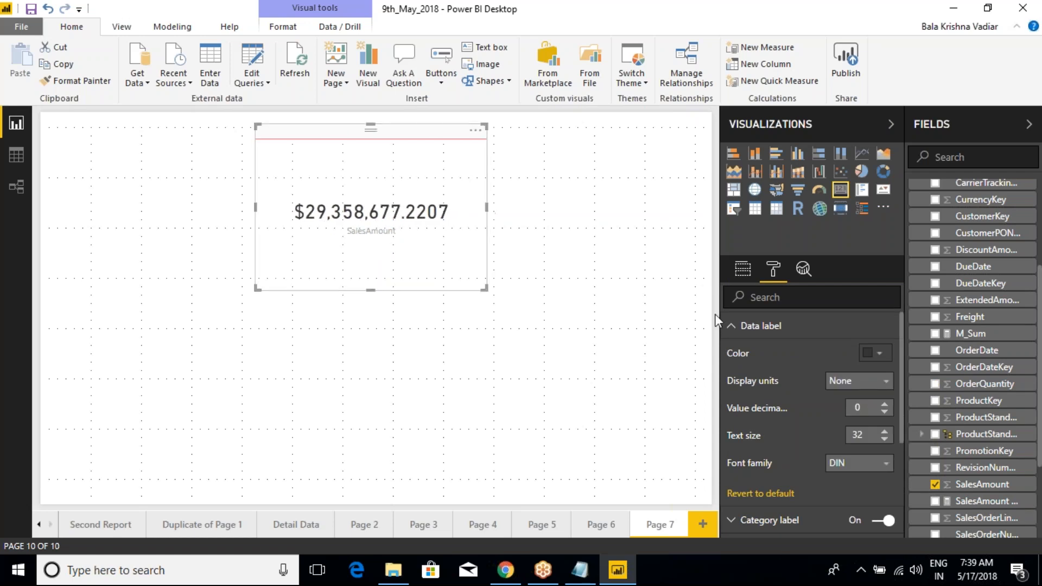
# Step: Set the card's display units to Millions and replace SalesAmount with OrderQuantity
pyautogui.click(851, 384)
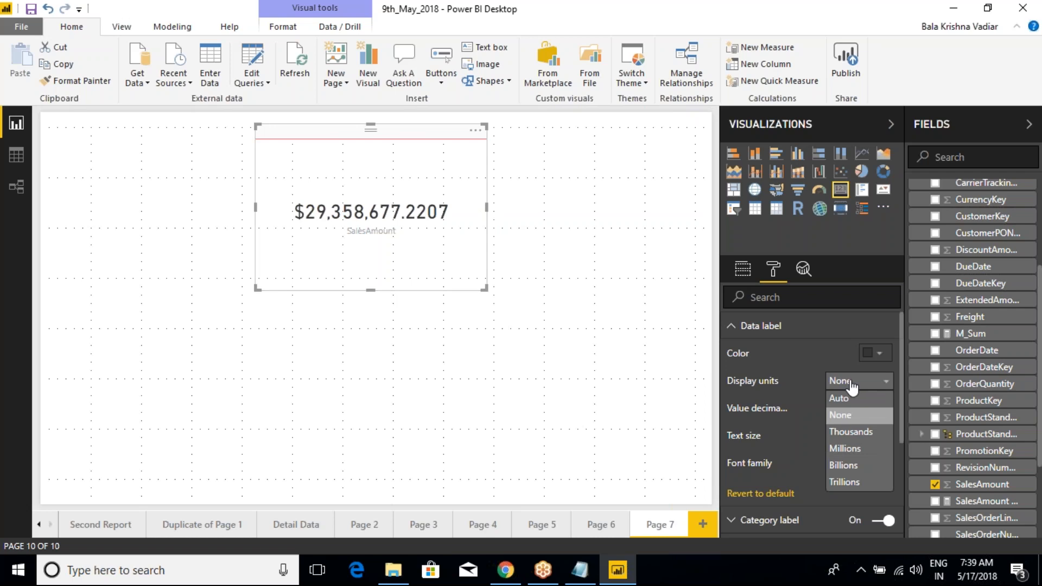
pyautogui.click(847, 449)
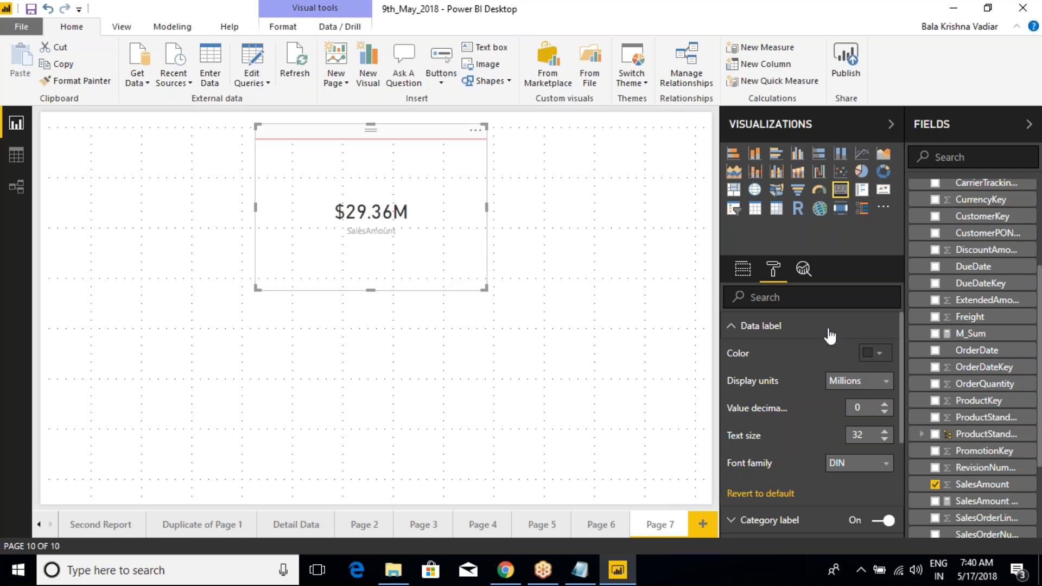
pyautogui.click(743, 270)
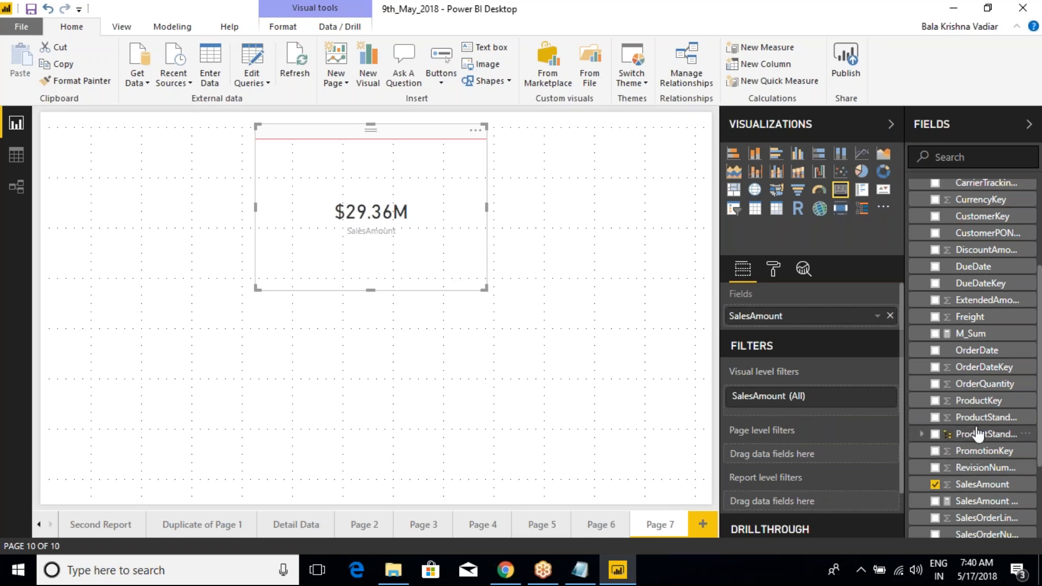
pyautogui.moveTo(984, 383); pyautogui.dragTo(834, 324)
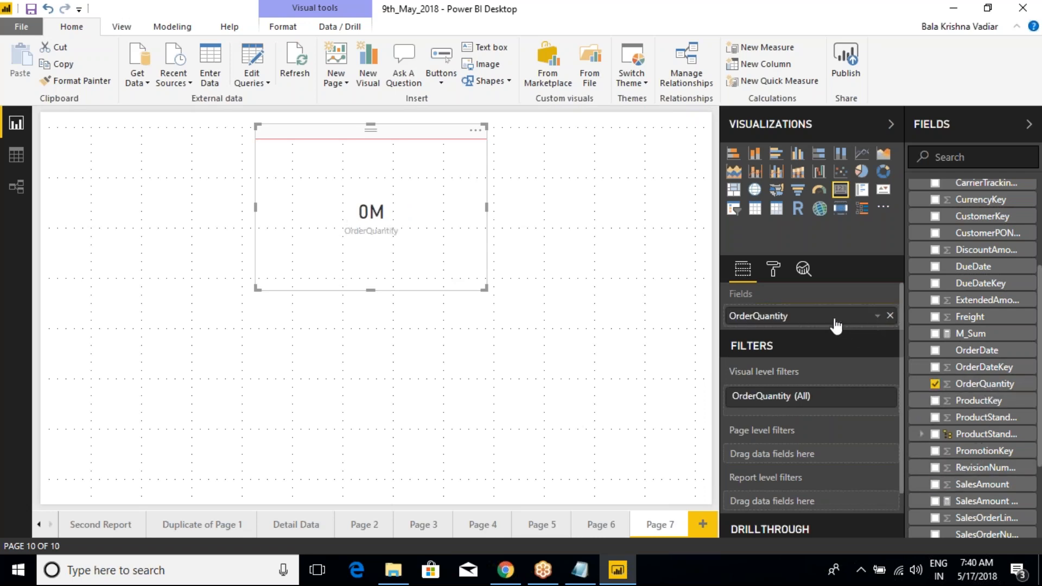
# Step: Set the display units of the OrderQuantity card's data label to None
pyautogui.click(773, 270)
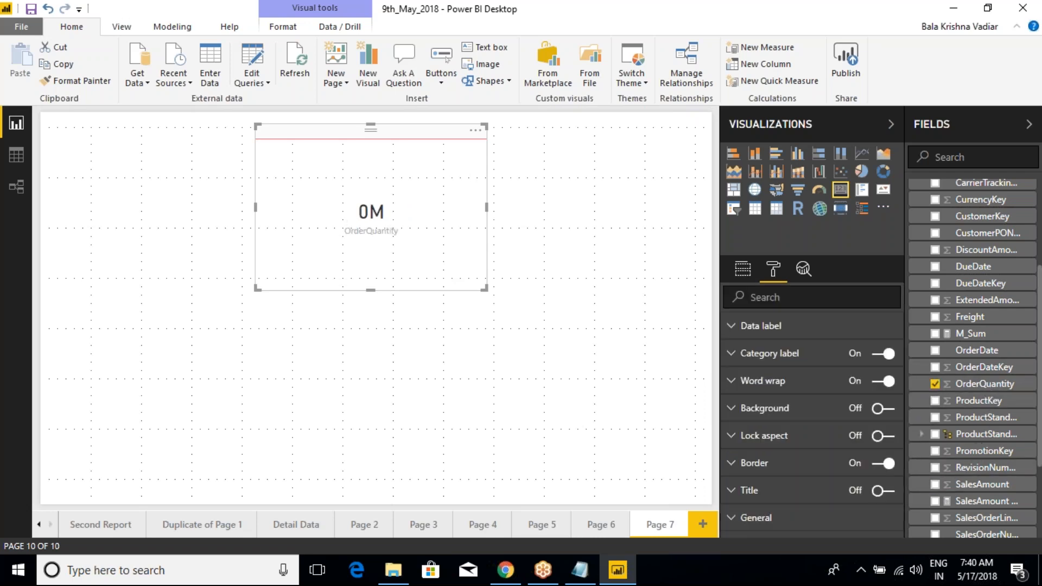
pyautogui.click(760, 327)
pyautogui.click(845, 381)
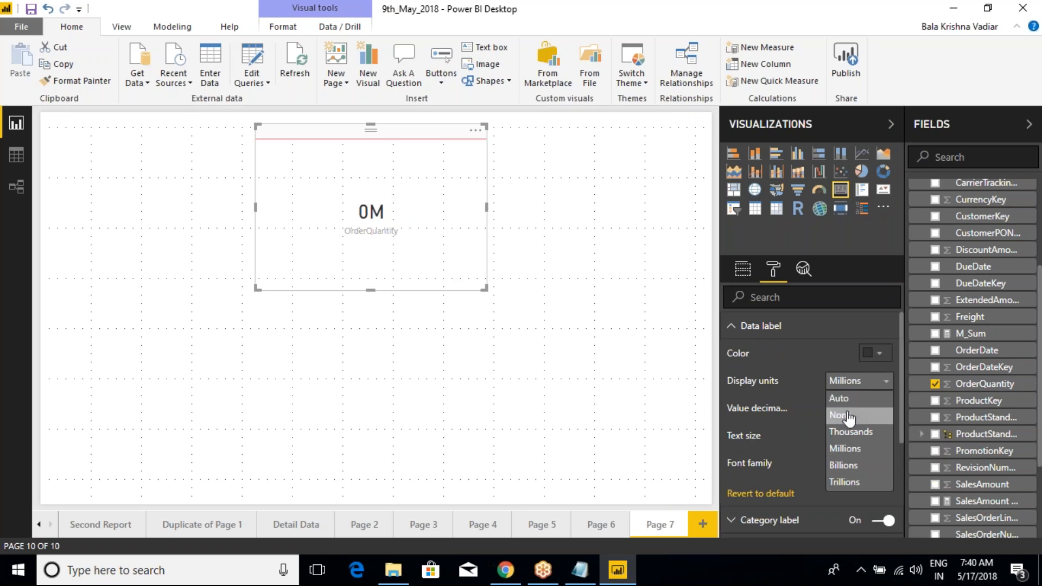
pyautogui.click(847, 416)
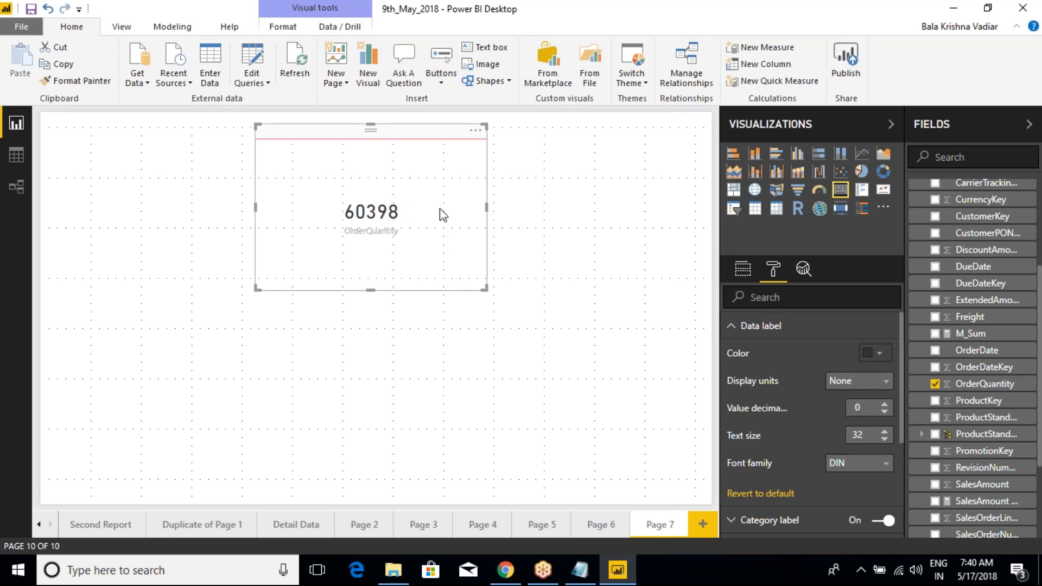
# Step: Try a custom yellow and a custom green as the card's data label color
pyautogui.click(885, 360)
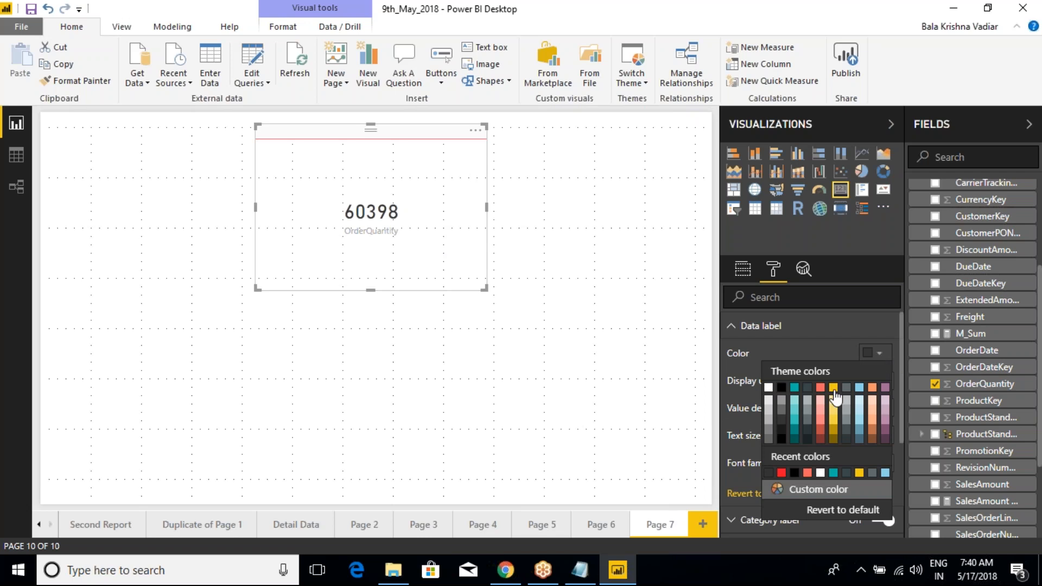
pyautogui.click(807, 490)
pyautogui.click(793, 386)
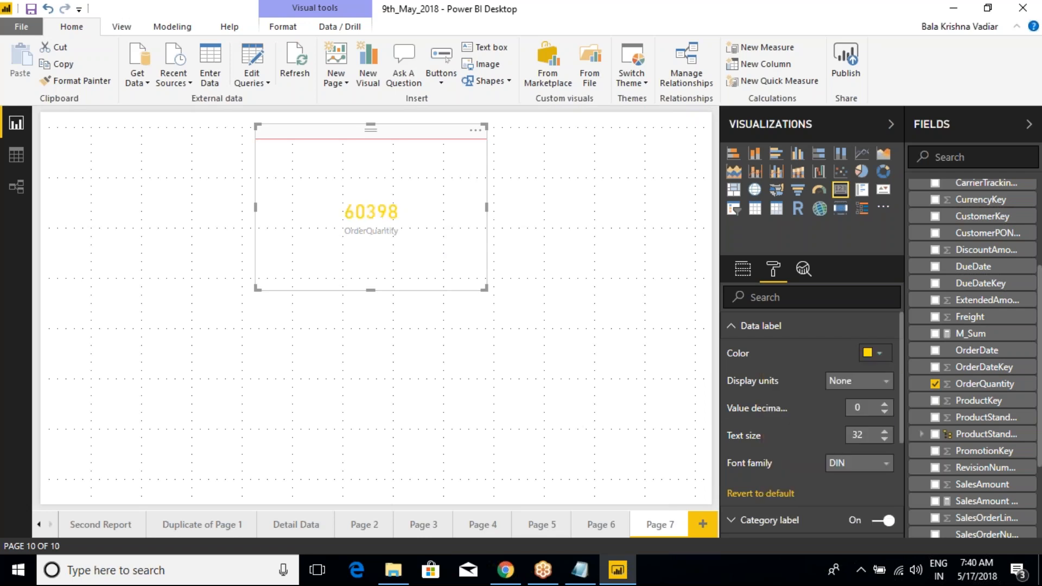
pyautogui.click(878, 353)
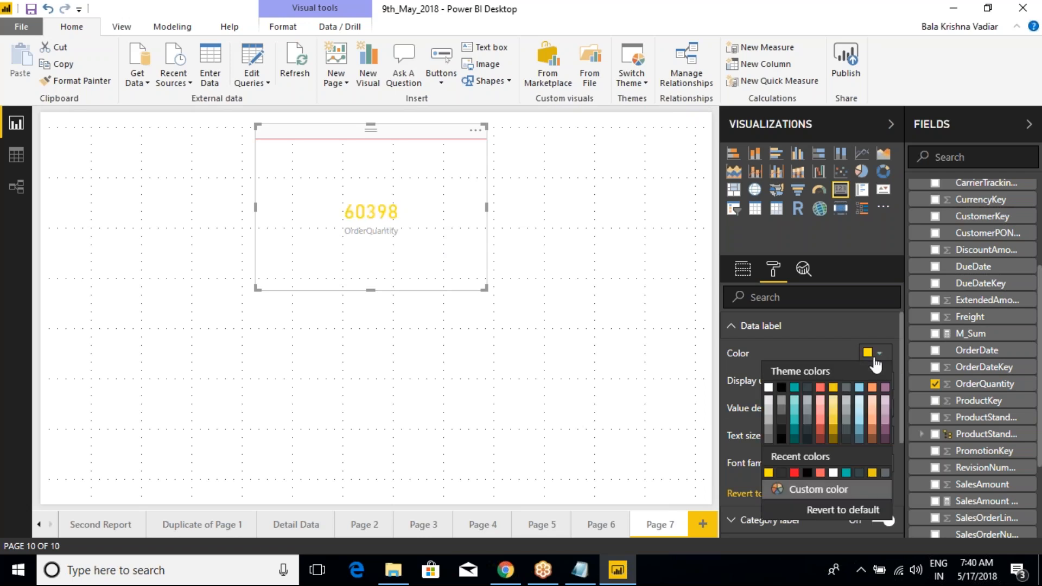
pyautogui.click(804, 492)
pyautogui.click(850, 382)
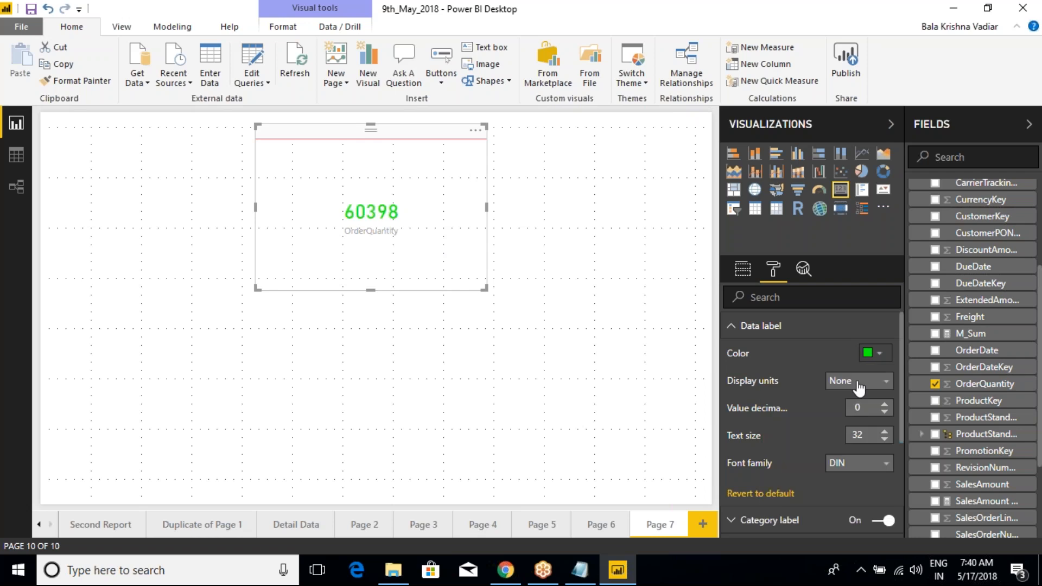
# Step: Review the custom color picker and set the data label's color to the recently used black
pyautogui.click(878, 352)
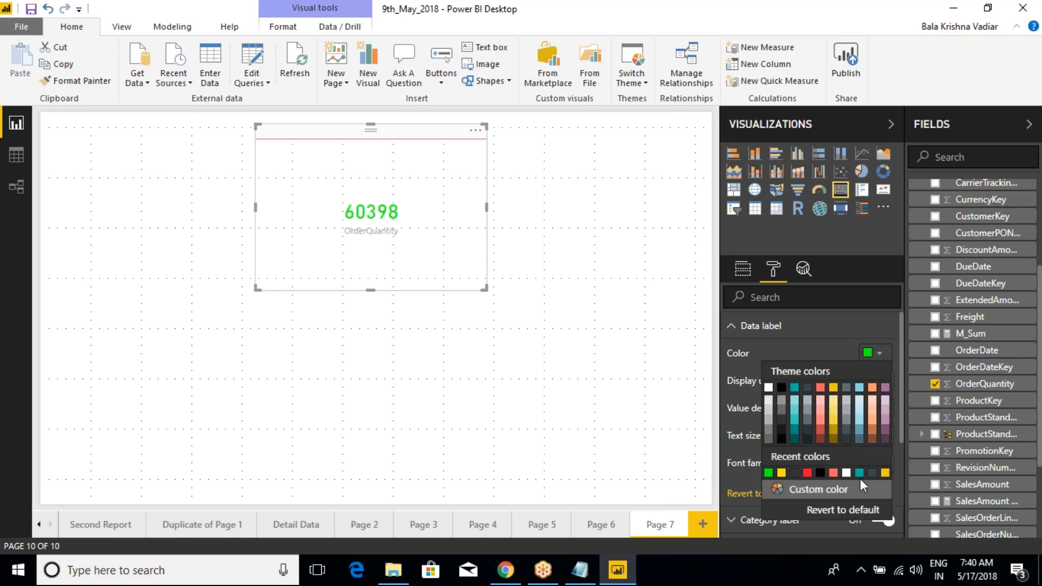
pyautogui.click(806, 491)
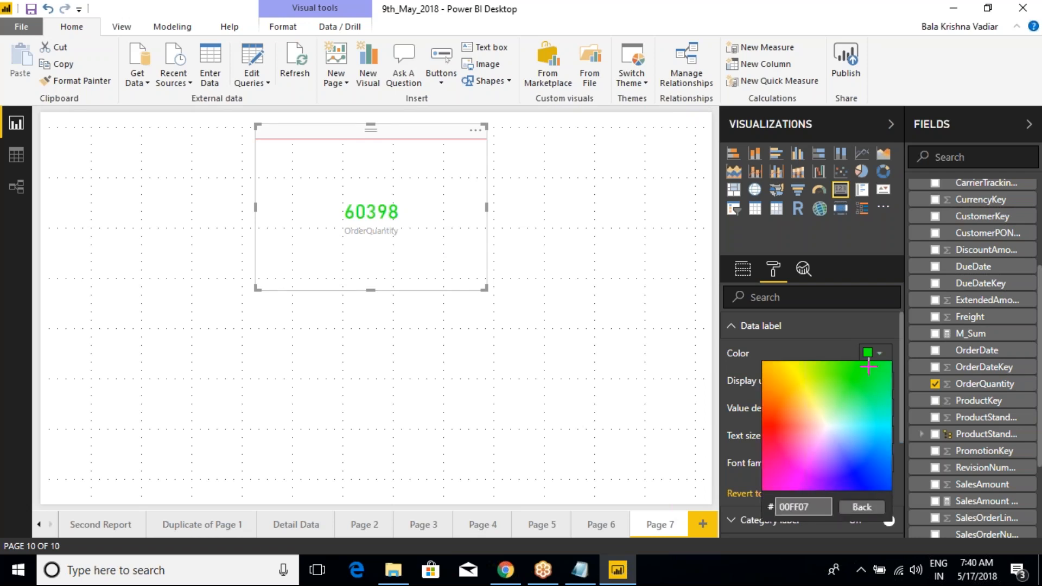
pyautogui.click(862, 507)
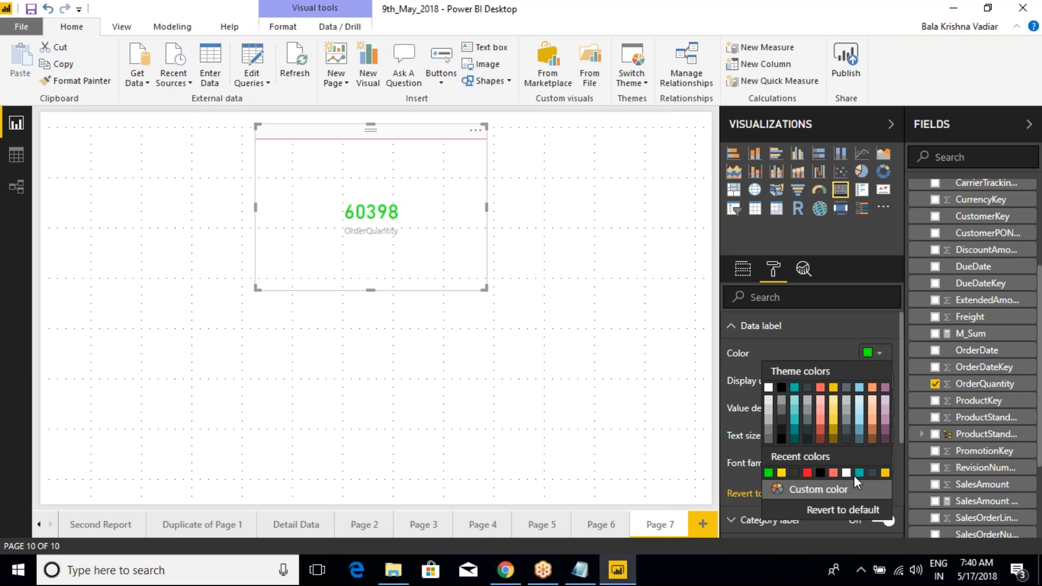
pyautogui.click(820, 473)
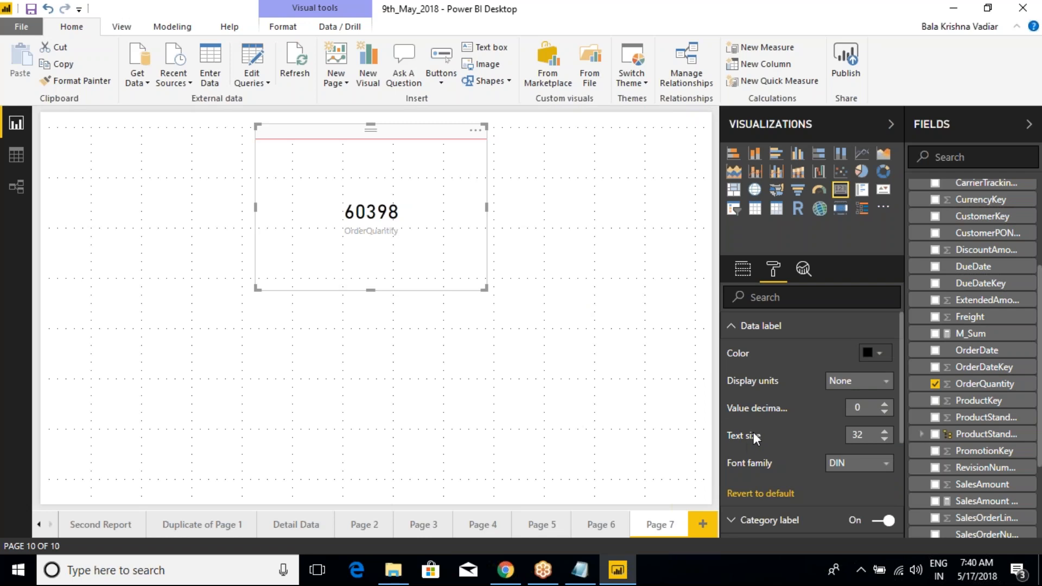
# Step: Widen the Visualizations pane and set the data label's value decimal places to 2, trying 0 in between
pyautogui.moveTo(724, 420); pyautogui.dragTo(672, 420)
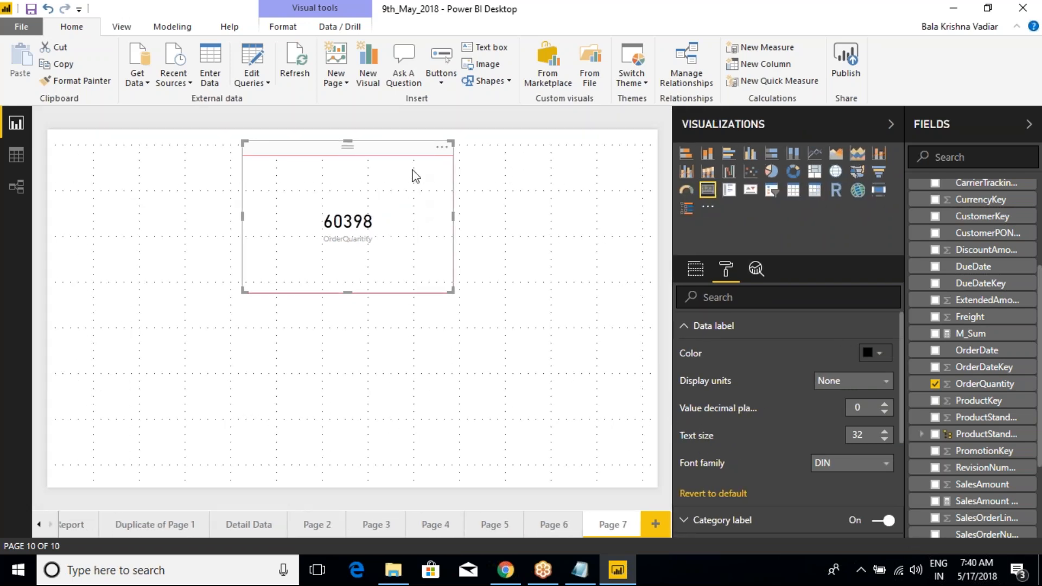
pyautogui.click(884, 405)
pyautogui.click(885, 404)
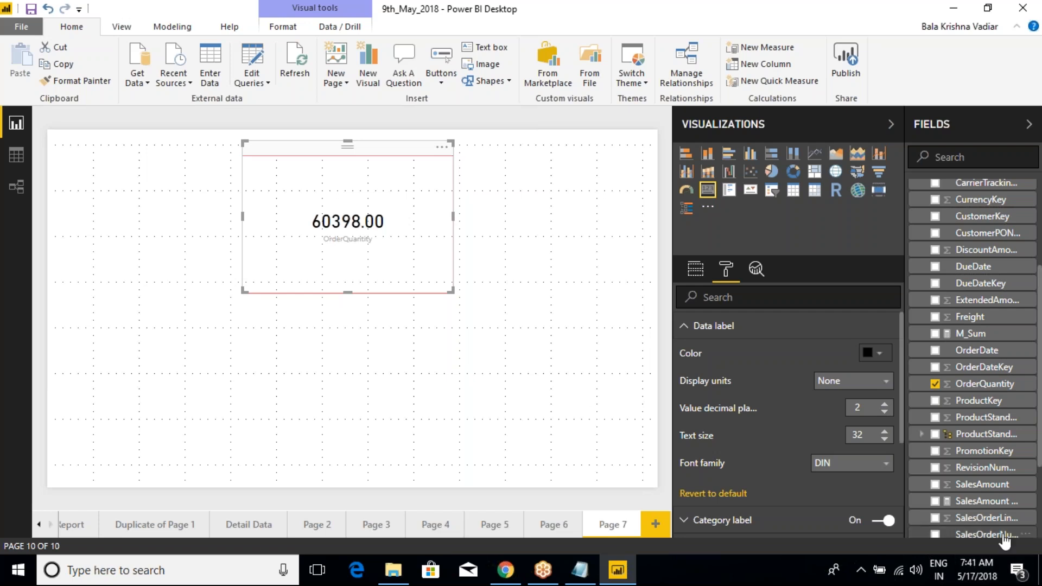
pyautogui.click(885, 414)
pyautogui.click(884, 413)
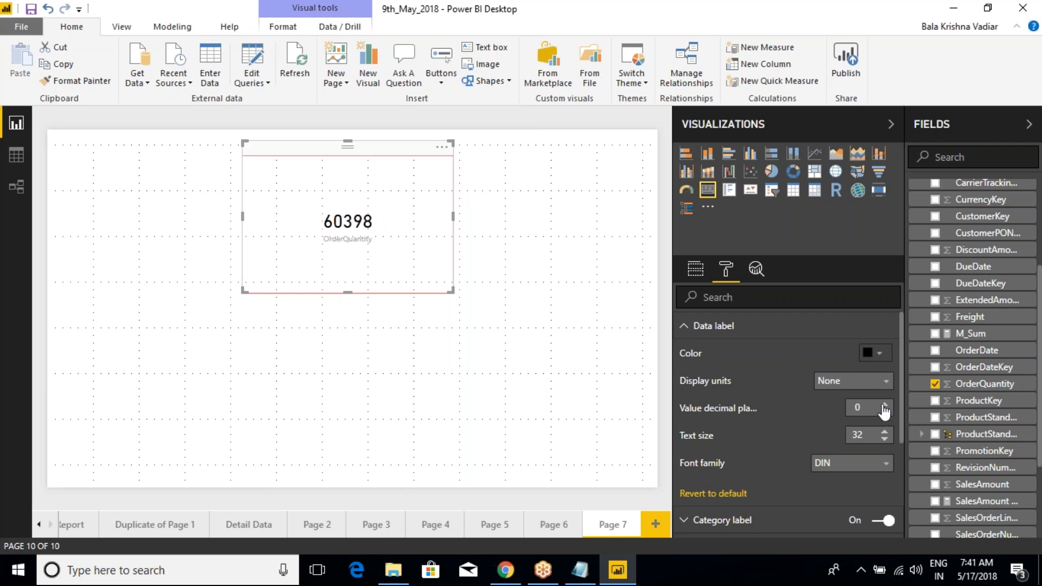
pyautogui.click(885, 405)
pyautogui.click(885, 405)
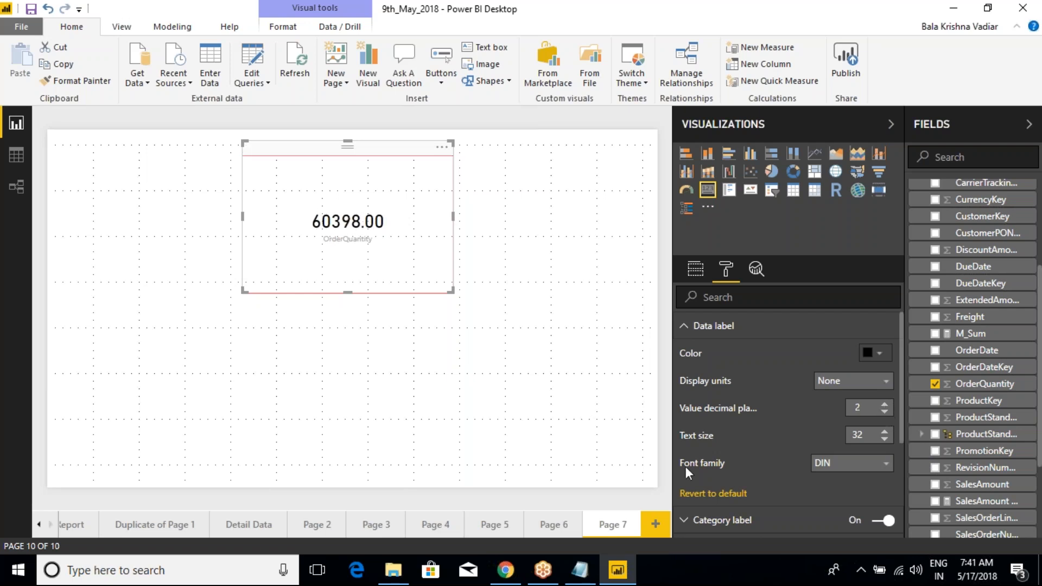
# Step: Set the data label's font family to Calibri and collapse its settings
pyautogui.click(836, 468)
pyautogui.scroll(-3, 793, 488)
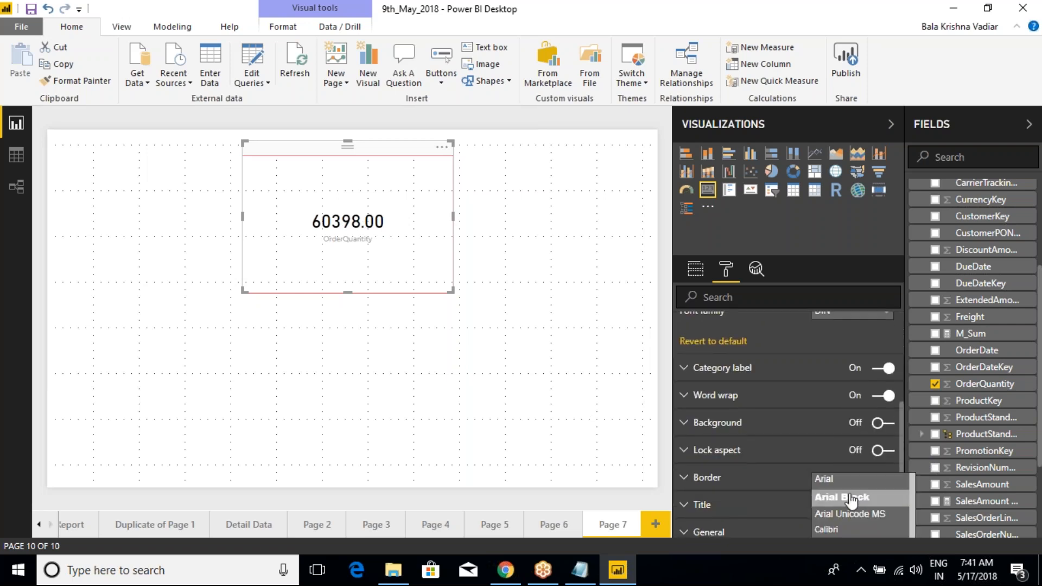
pyautogui.click(842, 533)
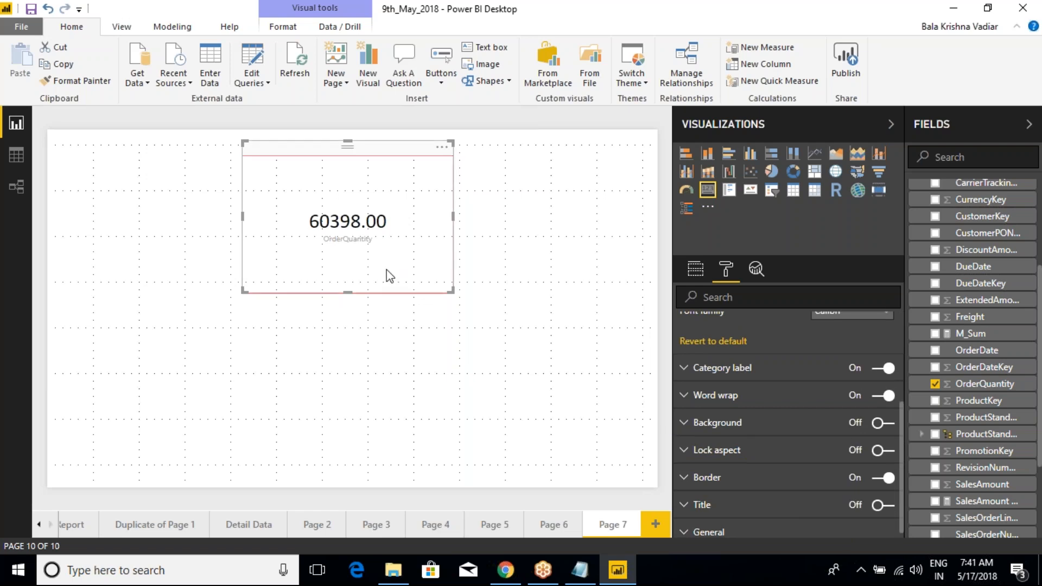
pyautogui.scroll(3, 721, 381)
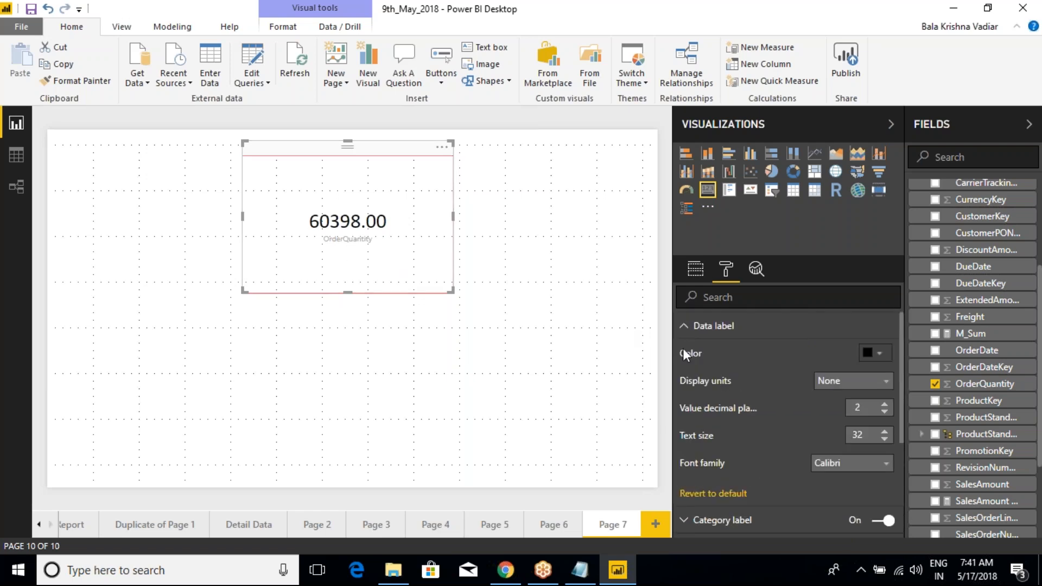
pyautogui.click(685, 330)
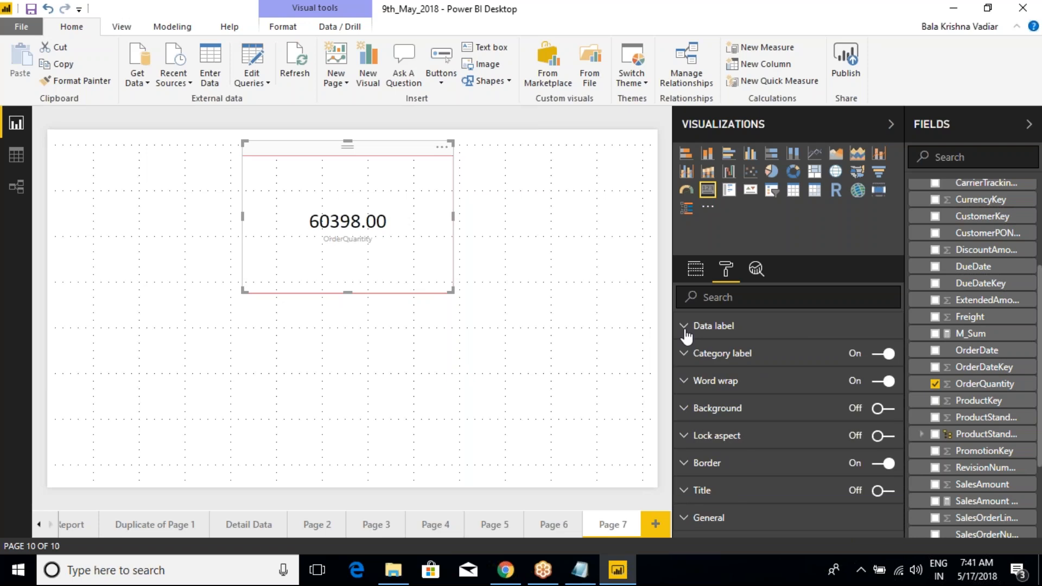
# Step: Set the data label's value decimal places to 0 and collapse its settings again
pyautogui.moveTo(337, 225)
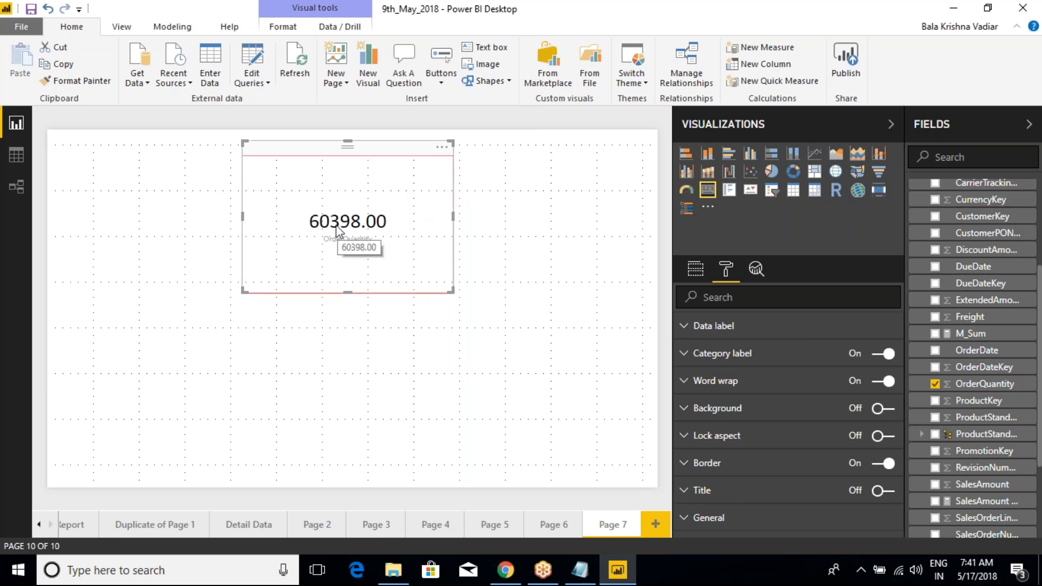
pyautogui.click(685, 326)
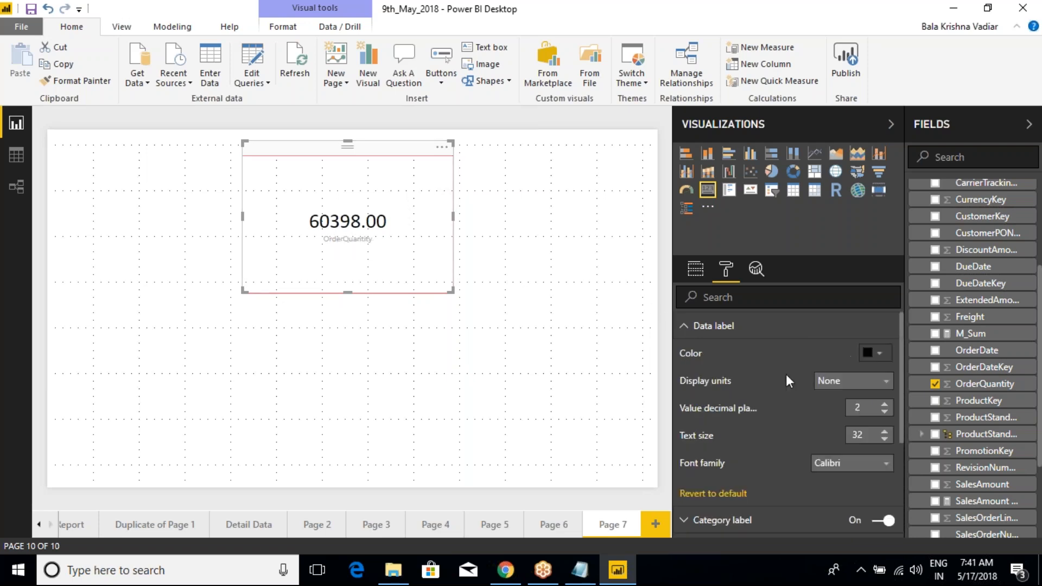
pyautogui.click(885, 411)
pyautogui.click(884, 412)
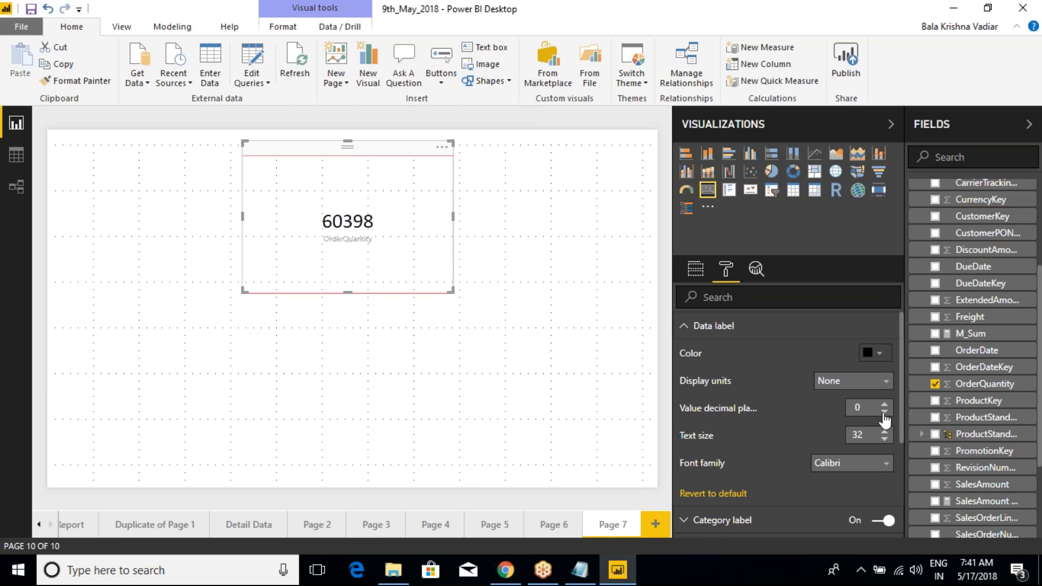
pyautogui.click(686, 328)
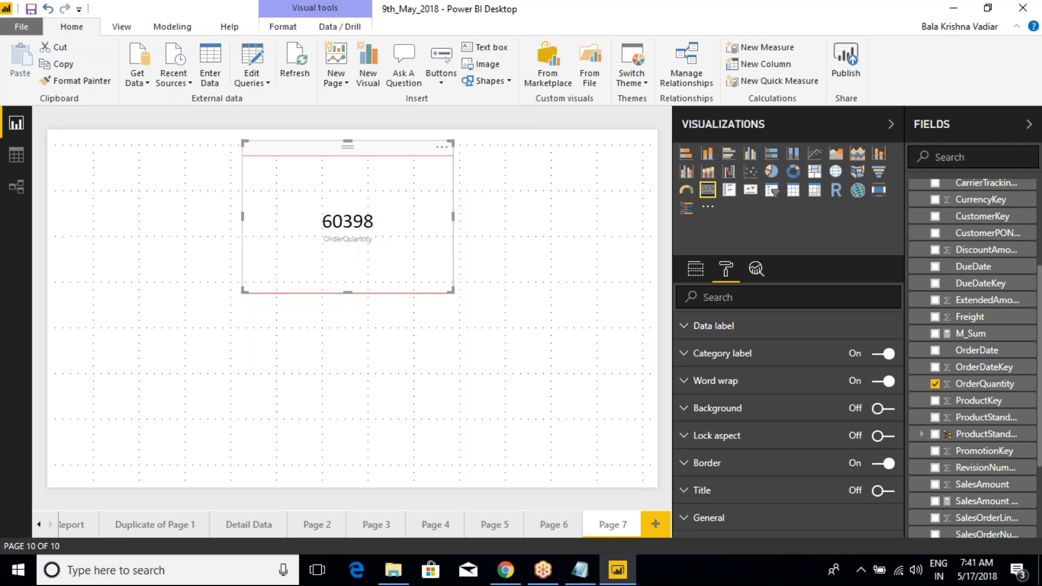
# Step: Expand the category label settings and switch the card's category label off and back on
pyautogui.click(684, 354)
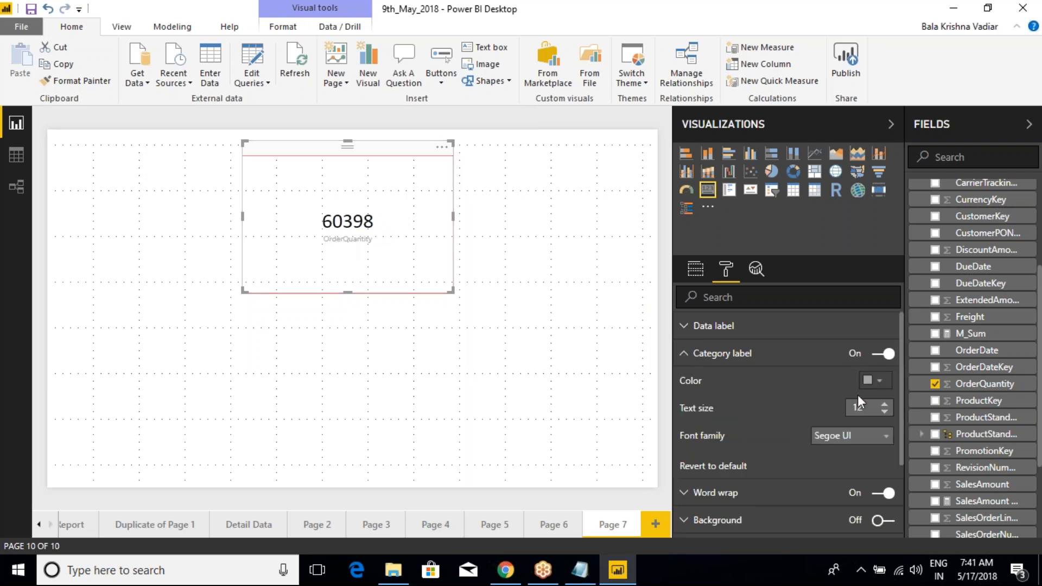
pyautogui.click(882, 354)
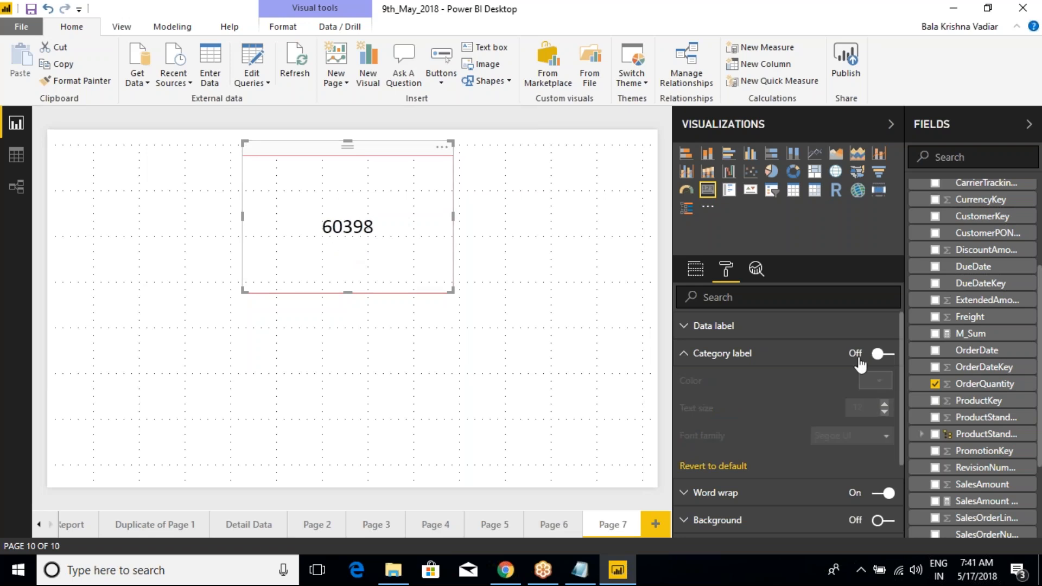
pyautogui.click(884, 354)
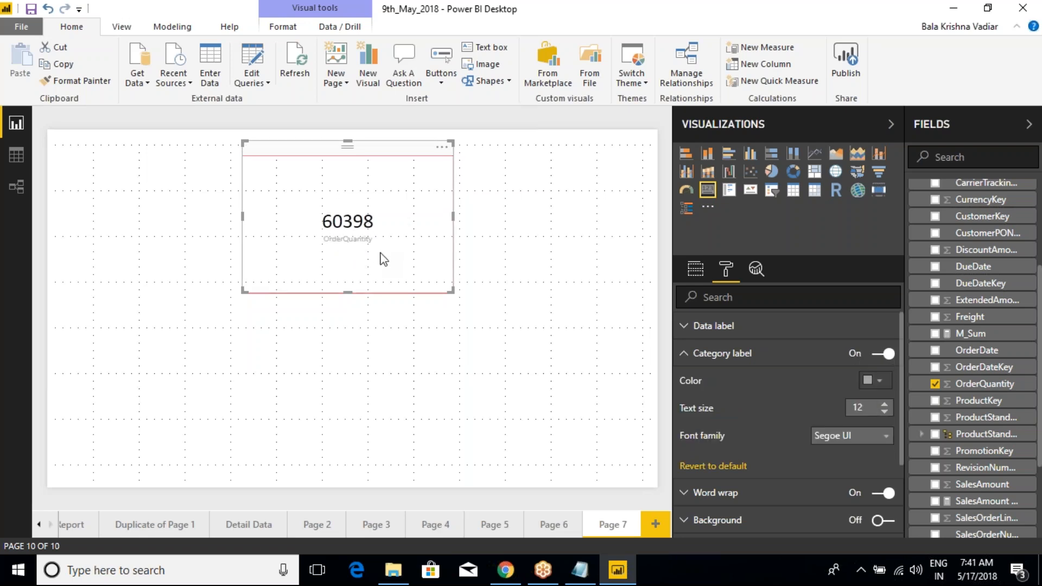
pyautogui.moveTo(376, 237); pyautogui.dragTo(415, 219)
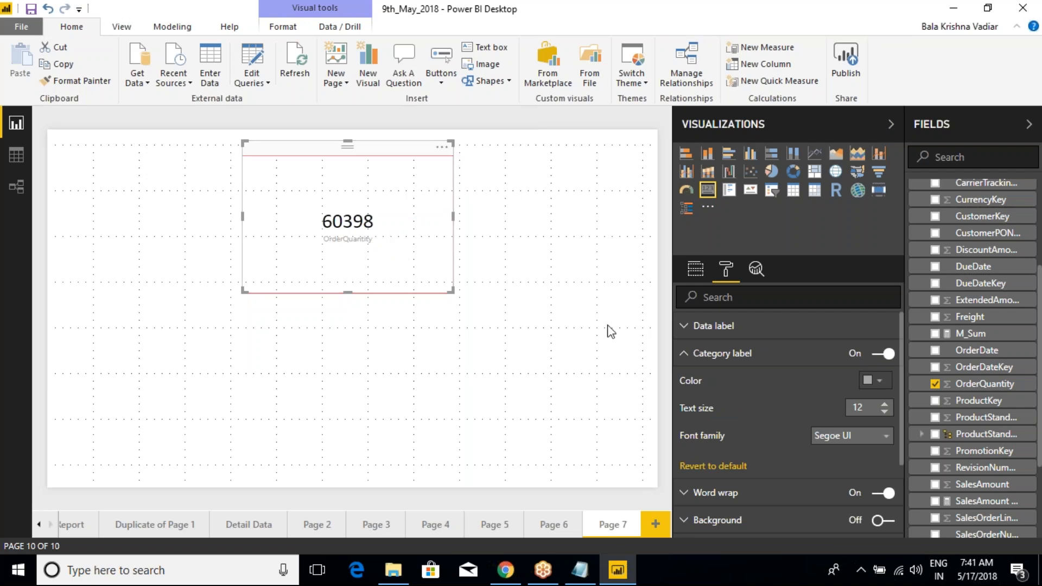
# Step: Set the category label's text size to 23 and its color to black
pyautogui.click(886, 406)
pyautogui.click(886, 406)
pyautogui.click(886, 406)
pyautogui.click(885, 406)
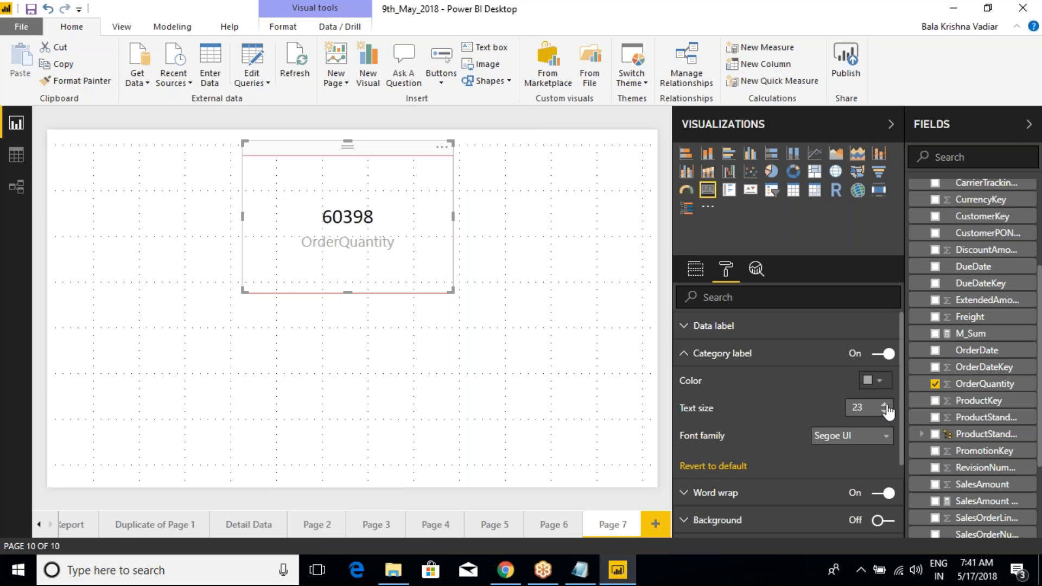
pyautogui.click(875, 380)
pyautogui.click(782, 244)
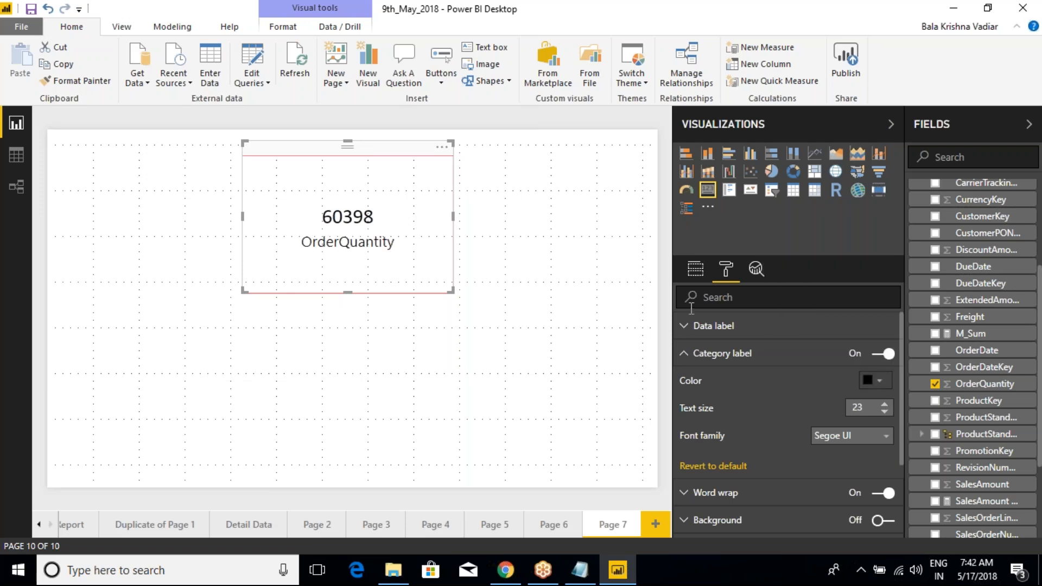
# Step: Try Arial Black, Arial and Calibri as the category label's font family and settle on Georgia
pyautogui.click(849, 437)
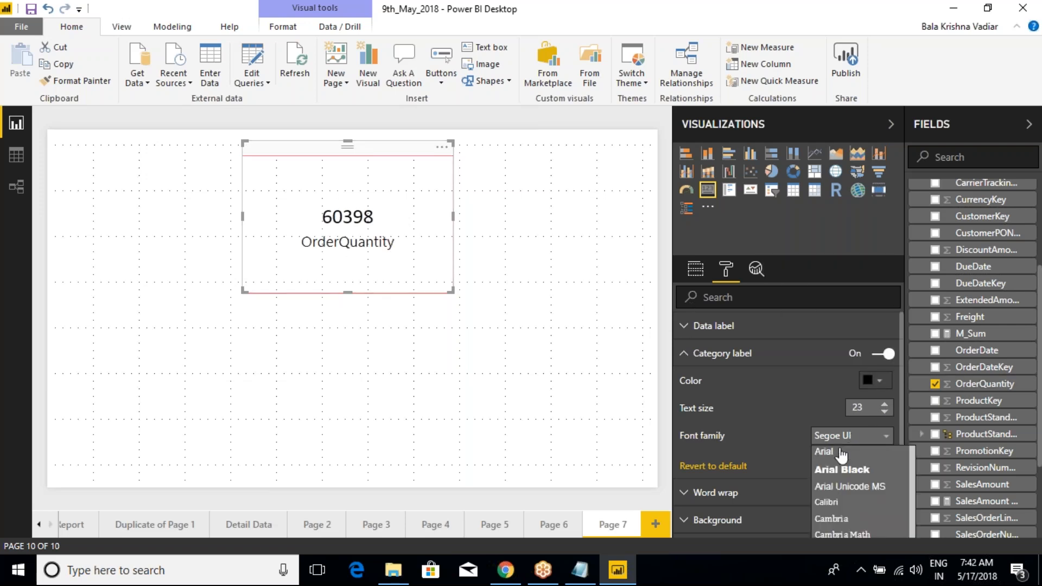
pyautogui.click(840, 469)
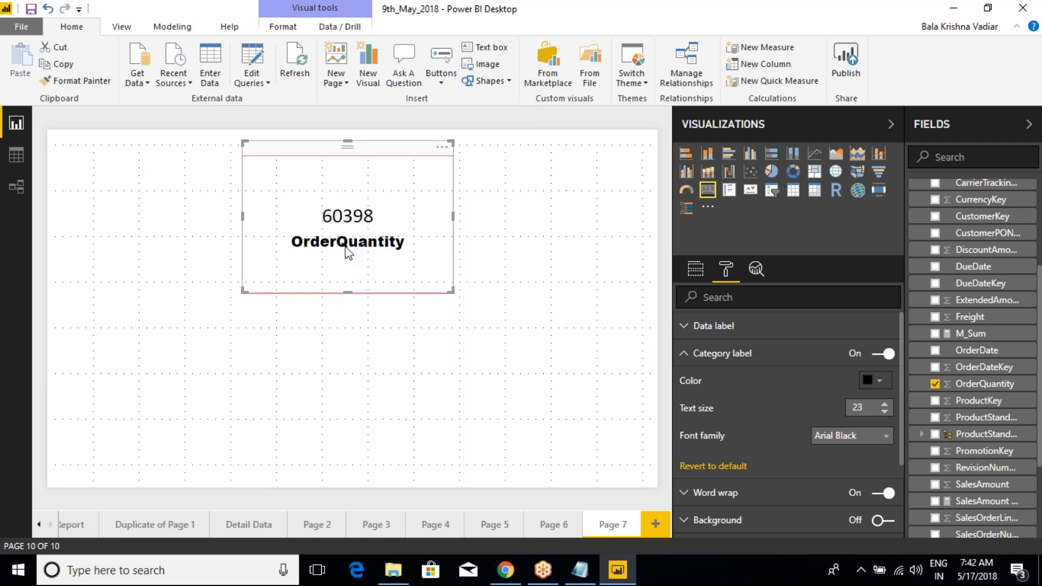
pyautogui.click(863, 437)
pyautogui.click(833, 454)
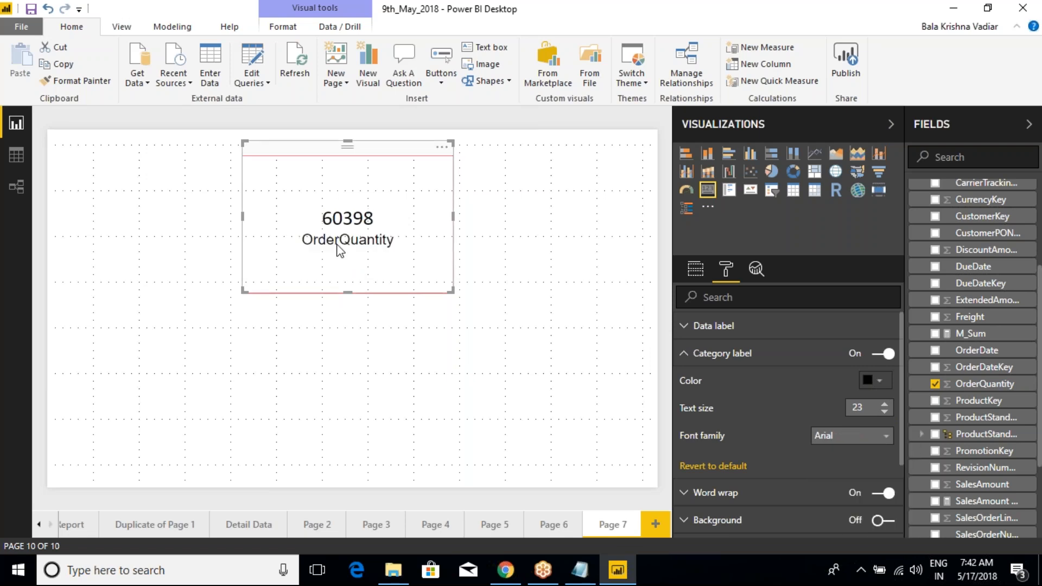
pyautogui.click(846, 435)
pyautogui.click(831, 498)
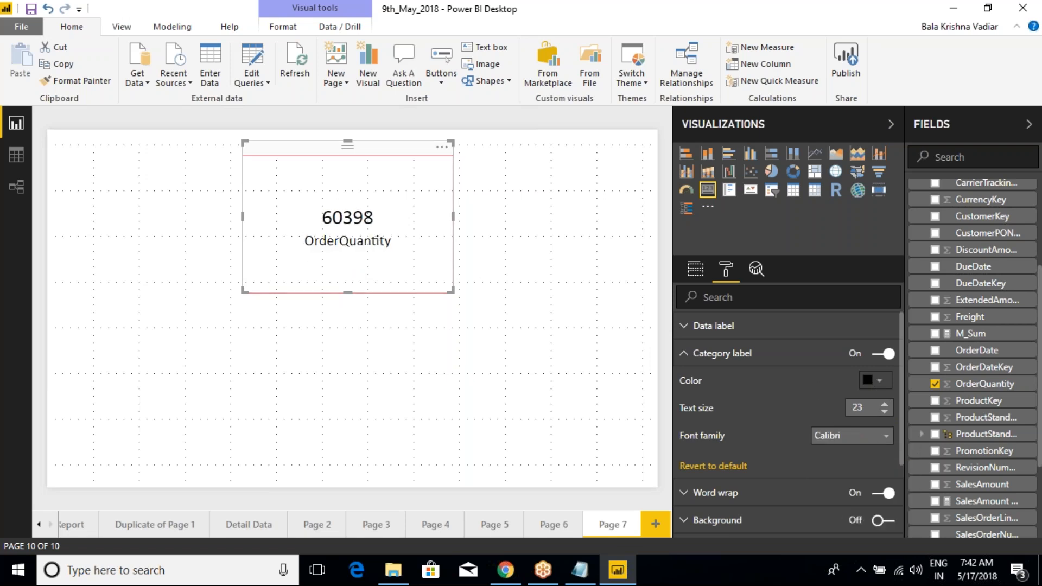
pyautogui.click(828, 437)
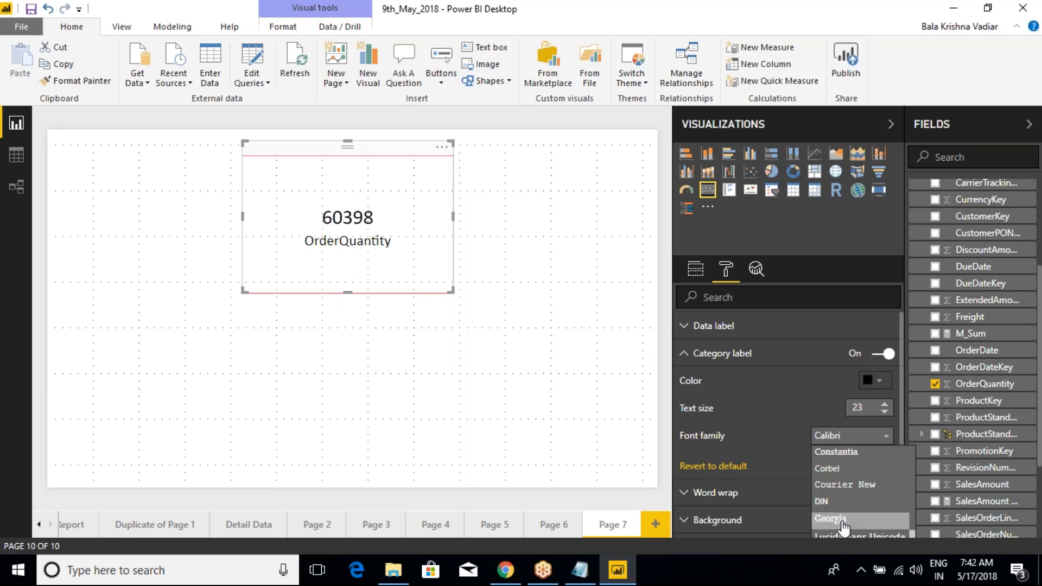
pyautogui.click(839, 520)
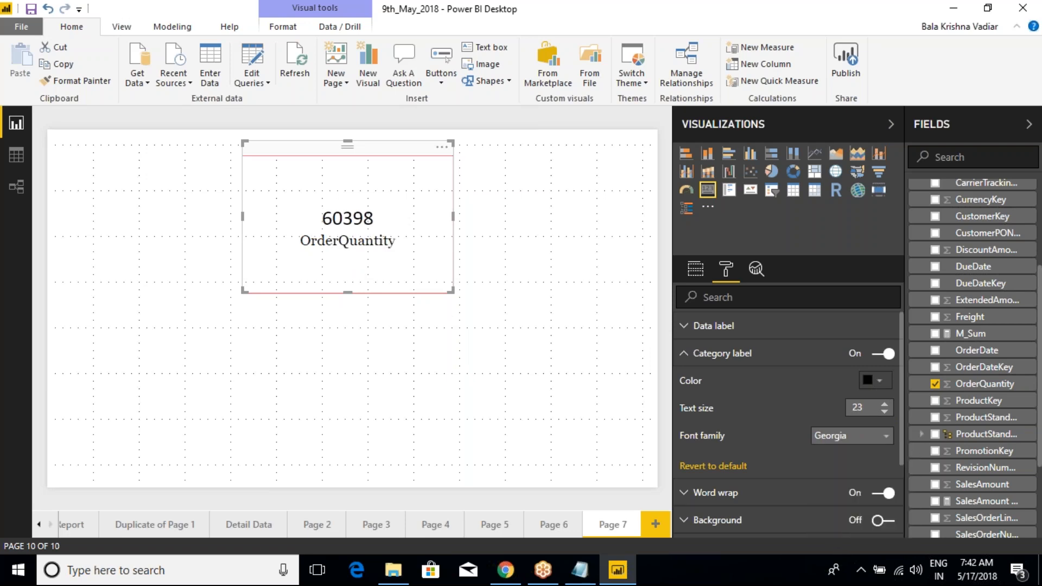
# Step: Set the category label's font family to Courier New, collapse its settings and expand the card's word wrap settings
pyautogui.click(836, 448)
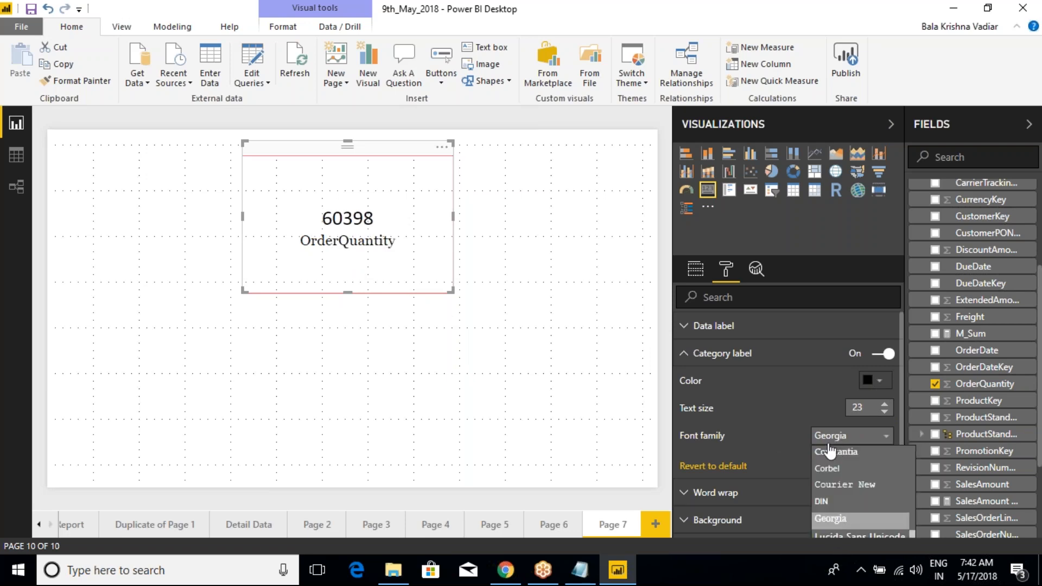
pyautogui.click(832, 491)
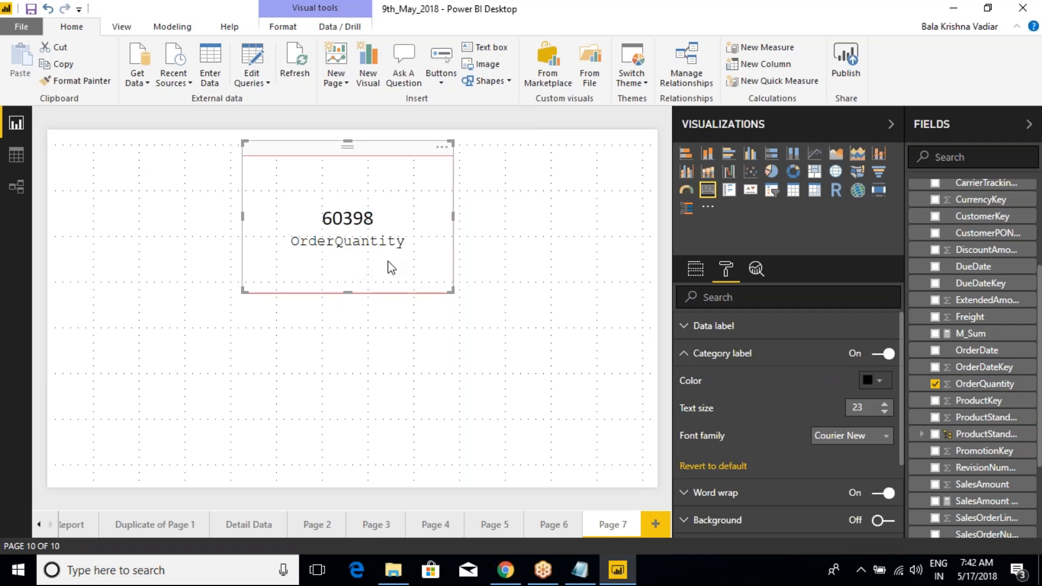
pyautogui.click(685, 354)
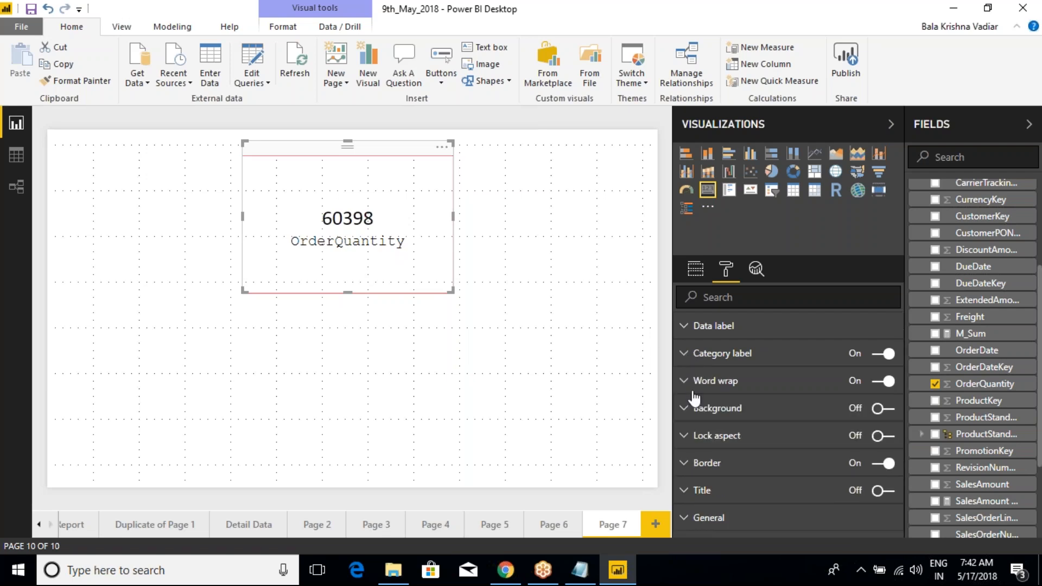
pyautogui.click(684, 383)
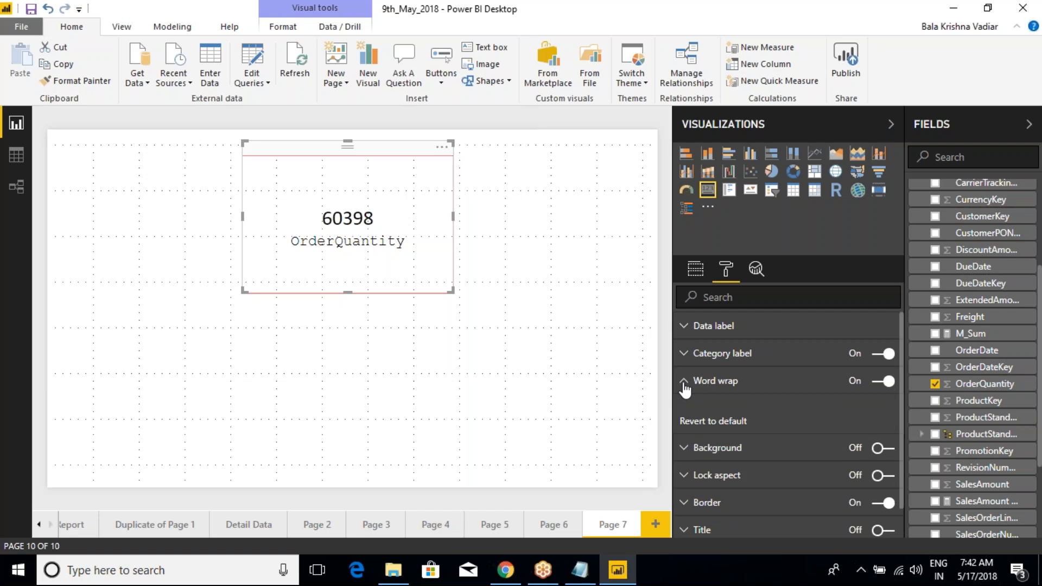
# Step: Examine the column header formatting options, including word wrap, of the table on the Detail Data page
pyautogui.click(265, 534)
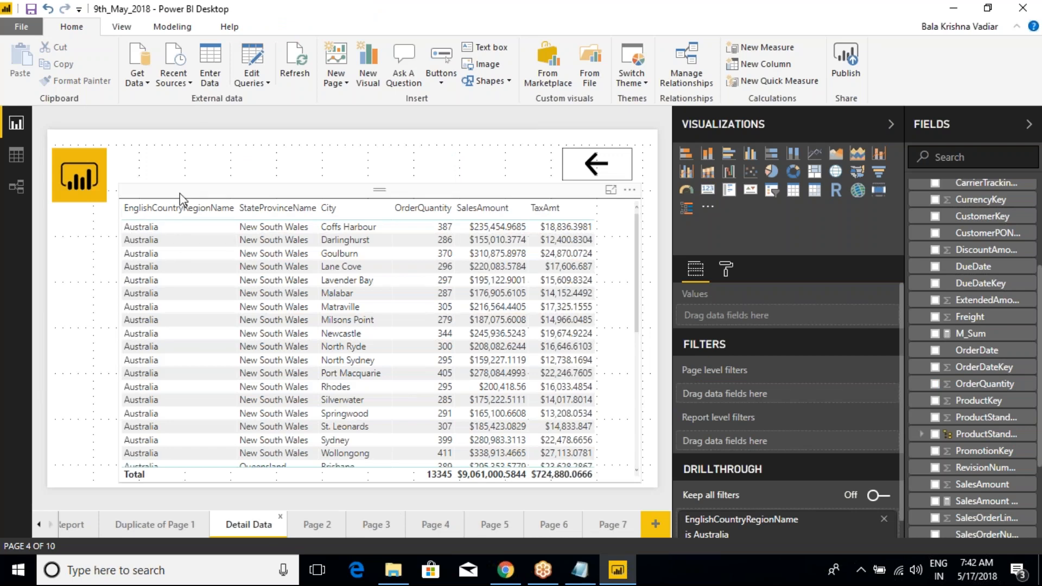
pyautogui.click(261, 266)
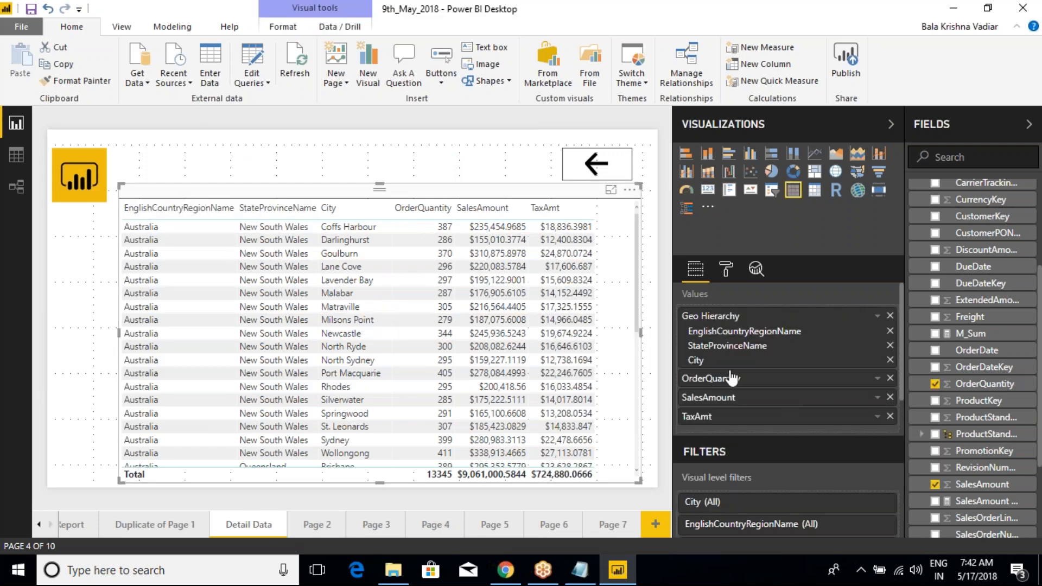
pyautogui.click(726, 269)
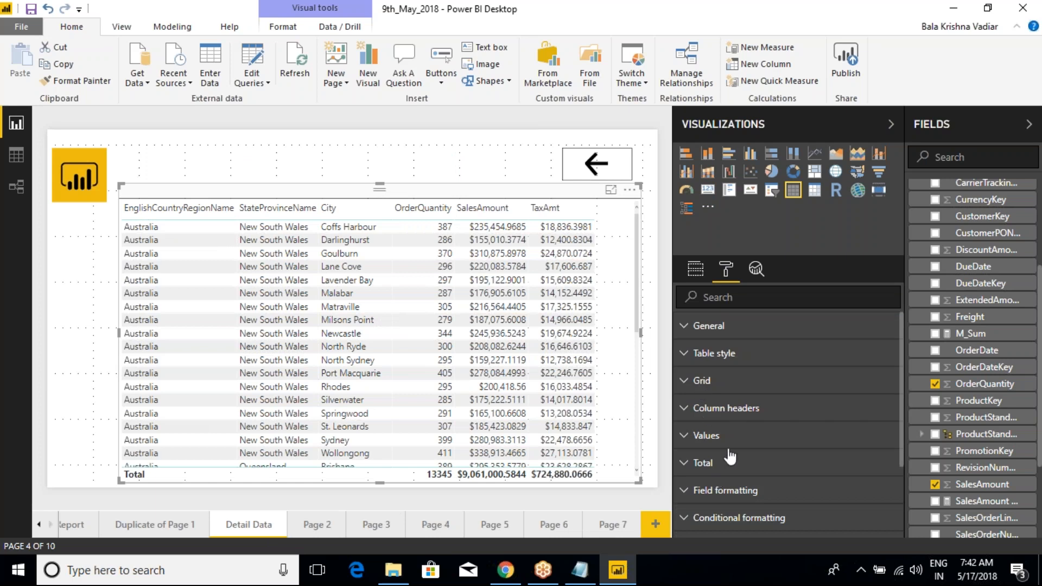
pyautogui.scroll(-1, 770, 437)
pyautogui.scroll(-3, 774, 434)
pyautogui.scroll(4, 774, 434)
pyautogui.click(684, 412)
pyautogui.scroll(-5, 771, 460)
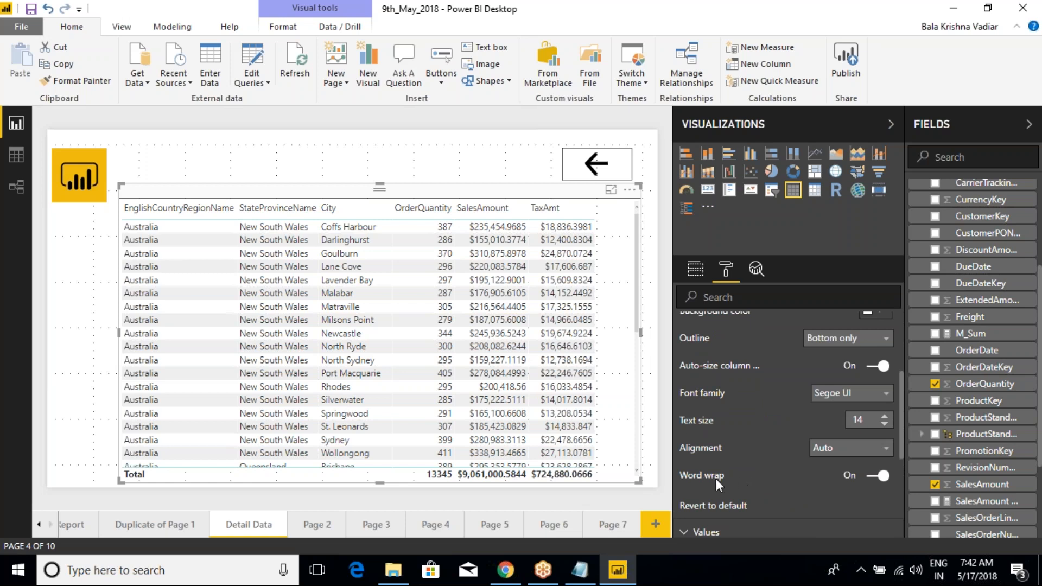
pyautogui.scroll(5, 719, 467)
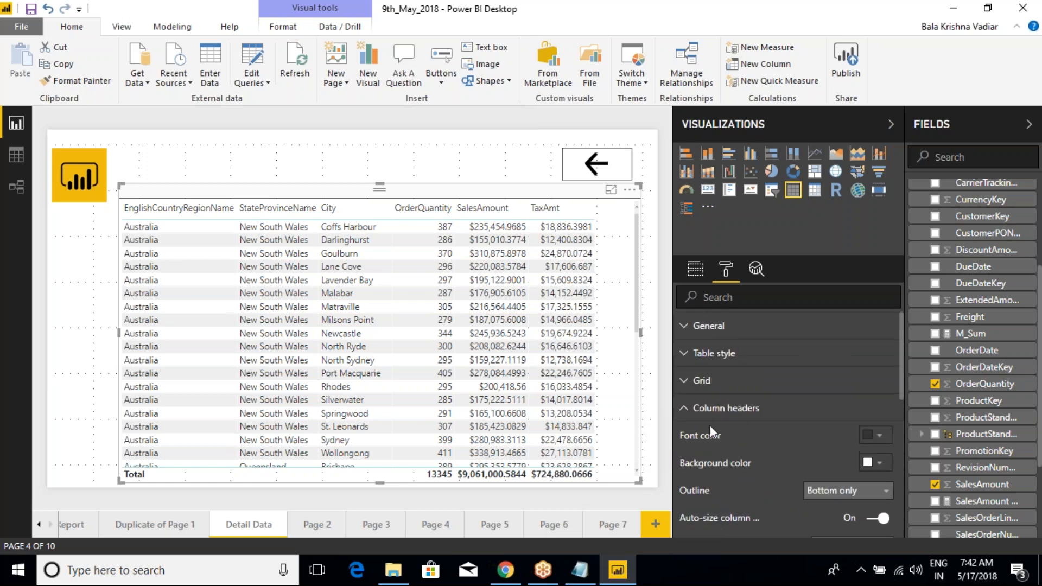
pyautogui.click(685, 412)
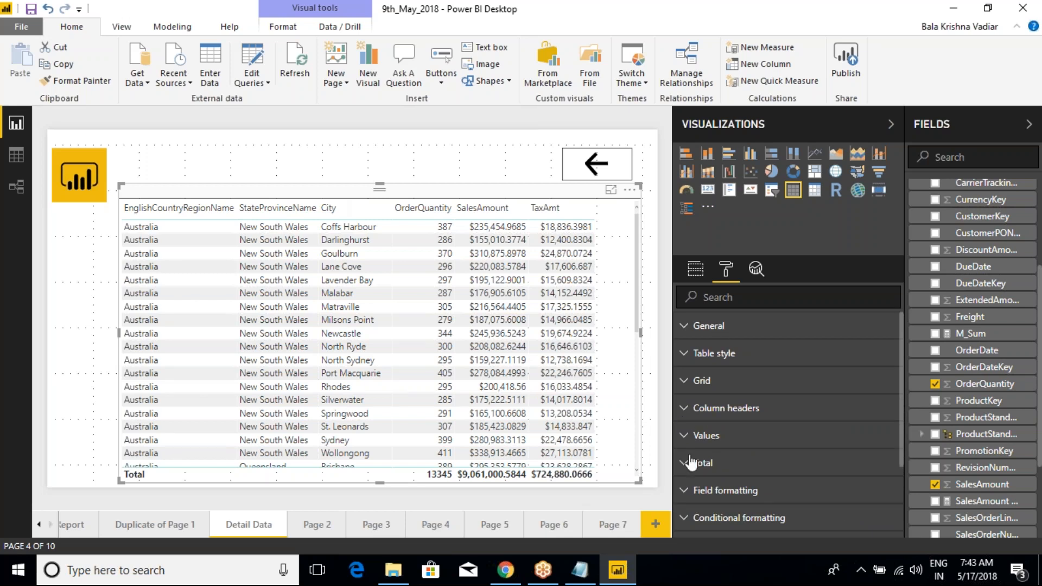
pyautogui.click(688, 412)
pyautogui.scroll(-3, 745, 468)
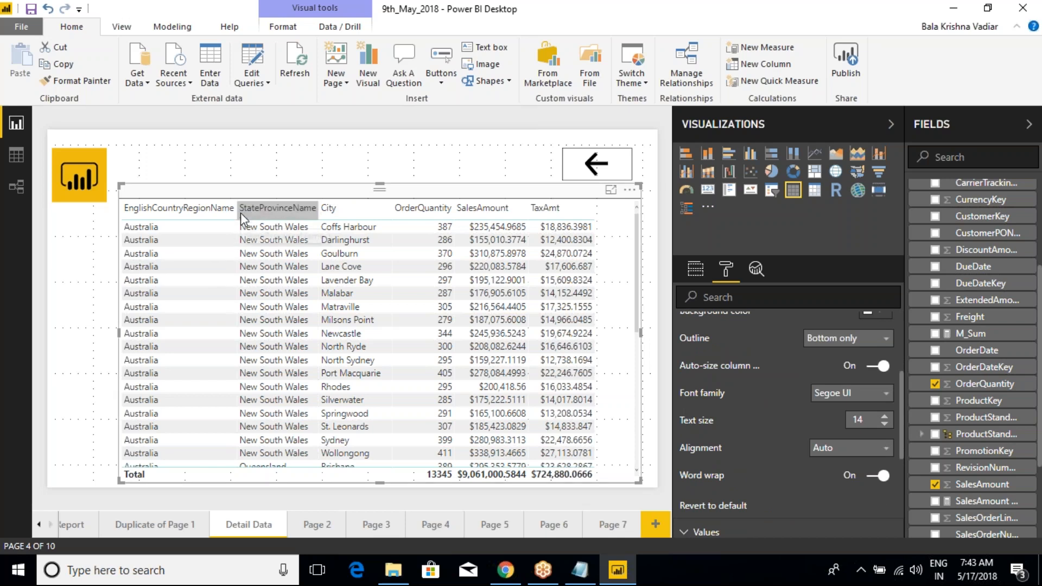
# Step: Resize the EnglishCountryRegionName column with header word wrap on and off, leaving it slightly wider than its header with word wrap on
pyautogui.moveTo(237, 208)
pyautogui.mouseDown()
pyautogui.moveTo(261, 211)
pyautogui.moveTo(151, 222)
pyautogui.moveTo(249, 215)
pyautogui.mouseUp()
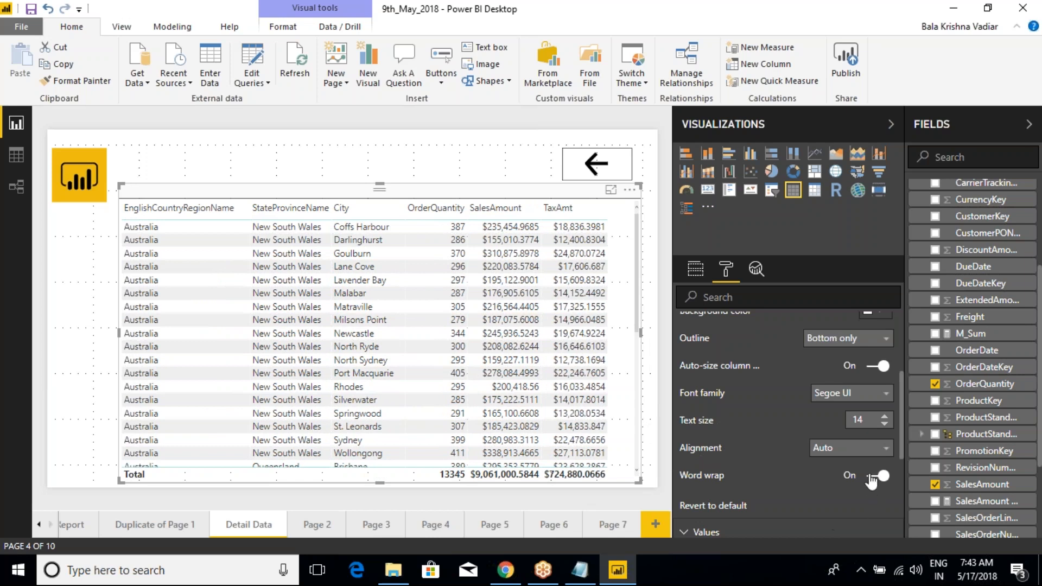
pyautogui.click(875, 476)
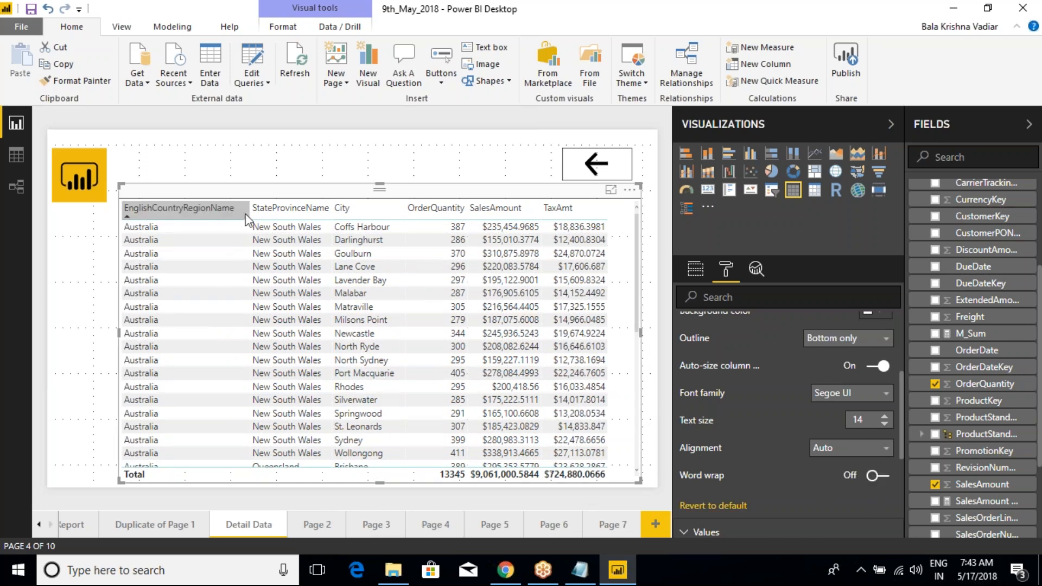
pyautogui.moveTo(250, 207); pyautogui.dragTo(182, 208)
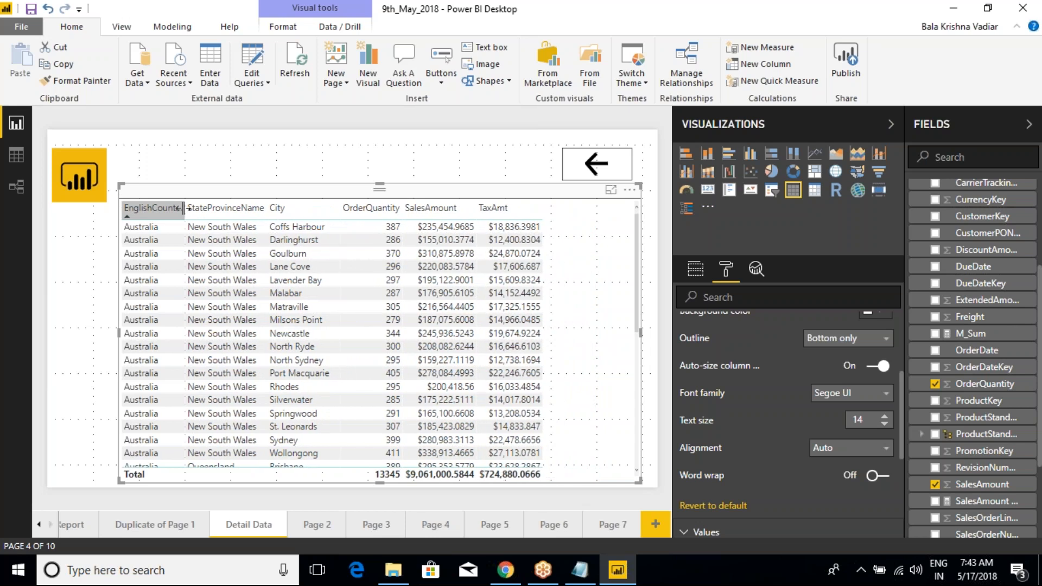
pyautogui.moveTo(183, 208); pyautogui.dragTo(159, 208)
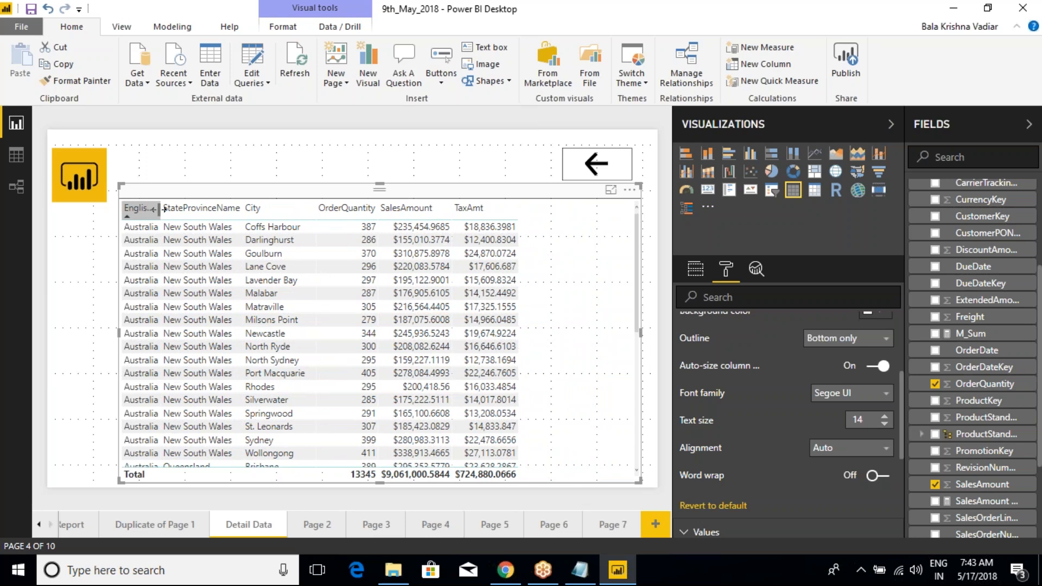
pyautogui.moveTo(158, 208); pyautogui.dragTo(254, 217)
pyautogui.click(878, 476)
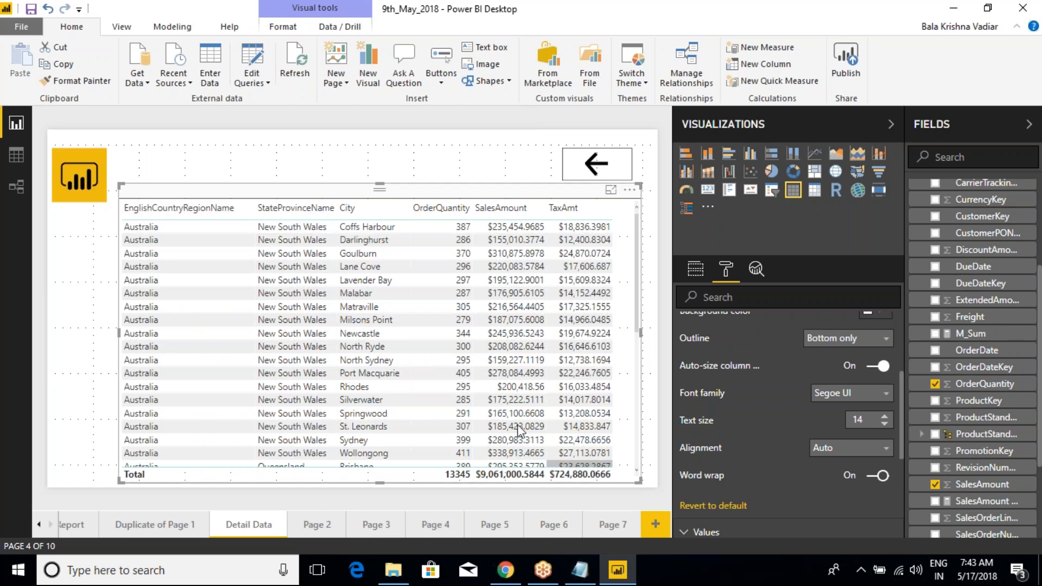
# Step: Return to Page 7 and rename the page as Card
pyautogui.click(615, 528)
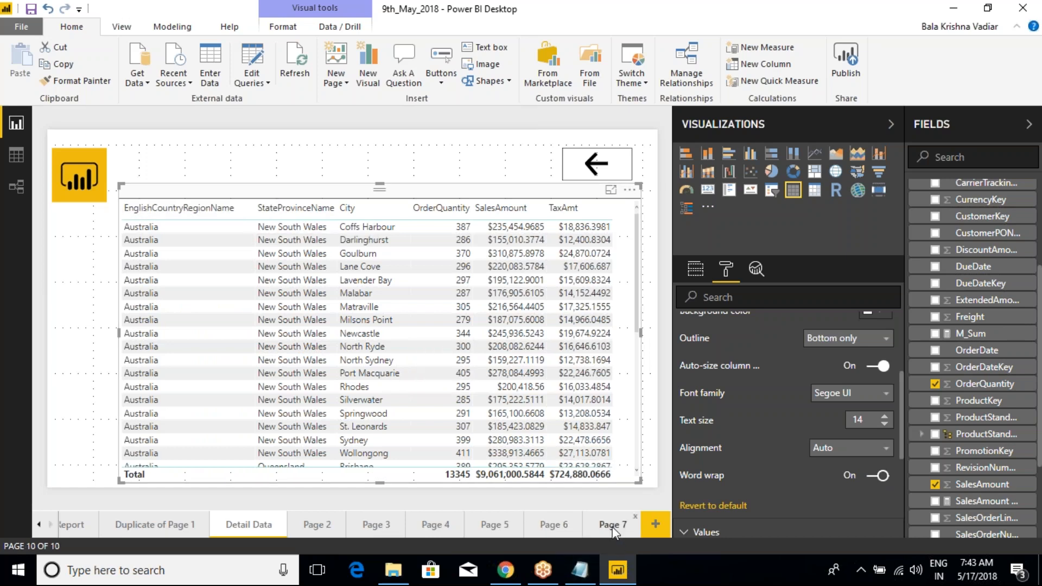
pyautogui.click(354, 229)
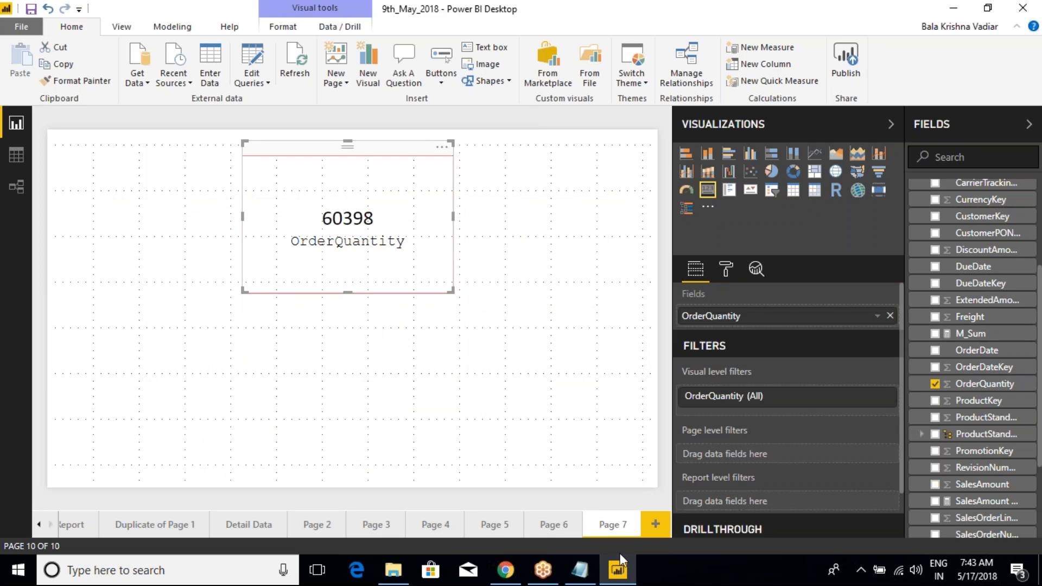
pyautogui.rightClick(607, 532)
pyautogui.click(643, 482)
pyautogui.write('Card')
pyautogui.press('Return')
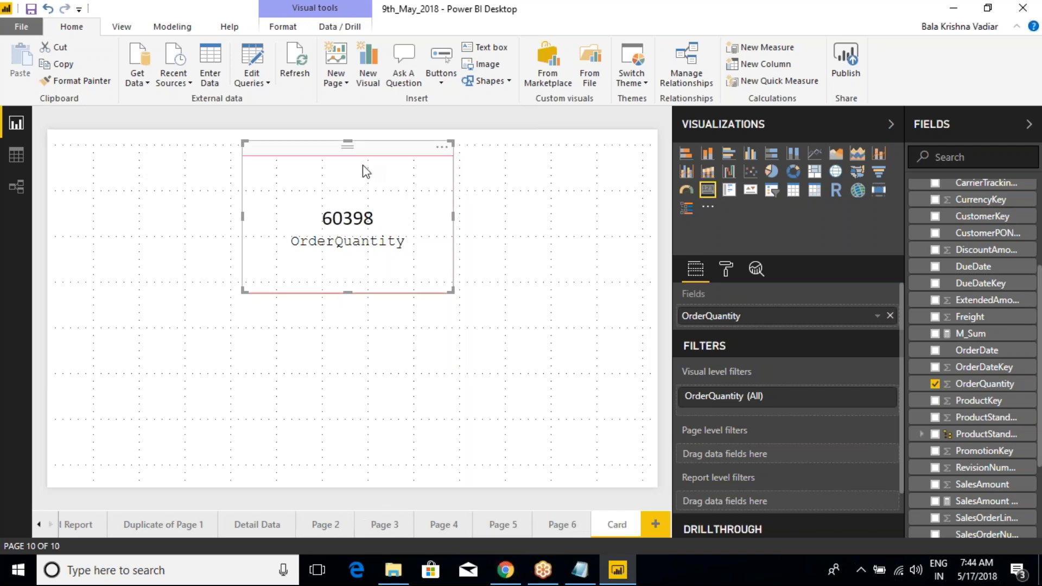
# Step: Turn on the card's background with a yellow color and 62% transparency, and collapse the background settings
pyautogui.click(726, 269)
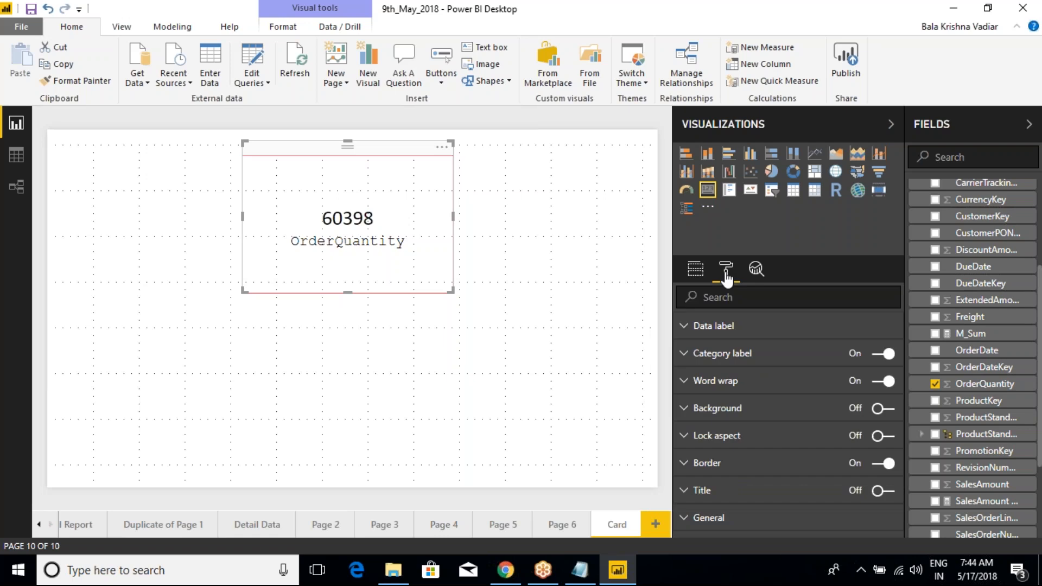
pyautogui.click(686, 411)
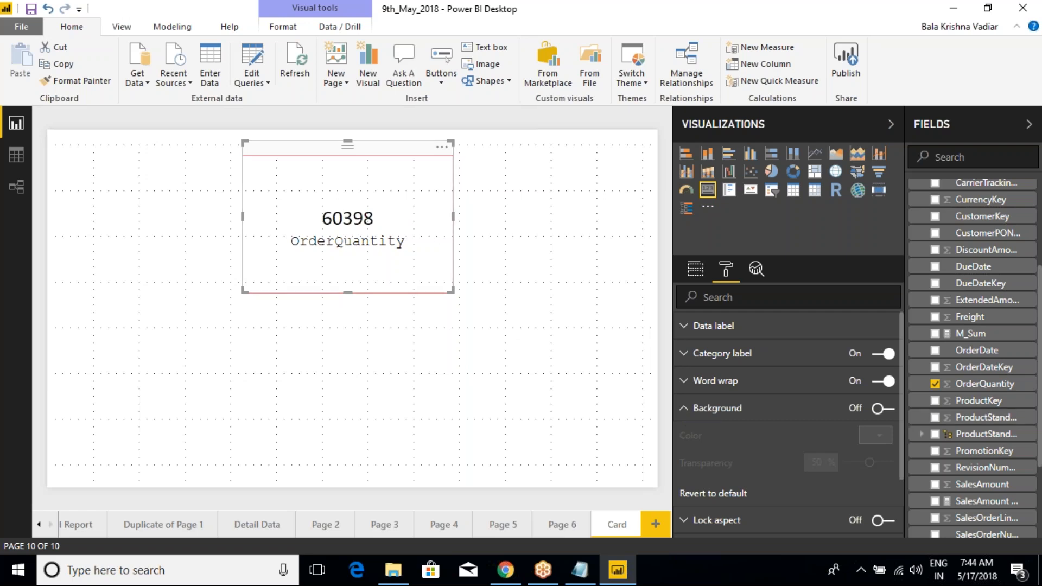
pyautogui.click(885, 410)
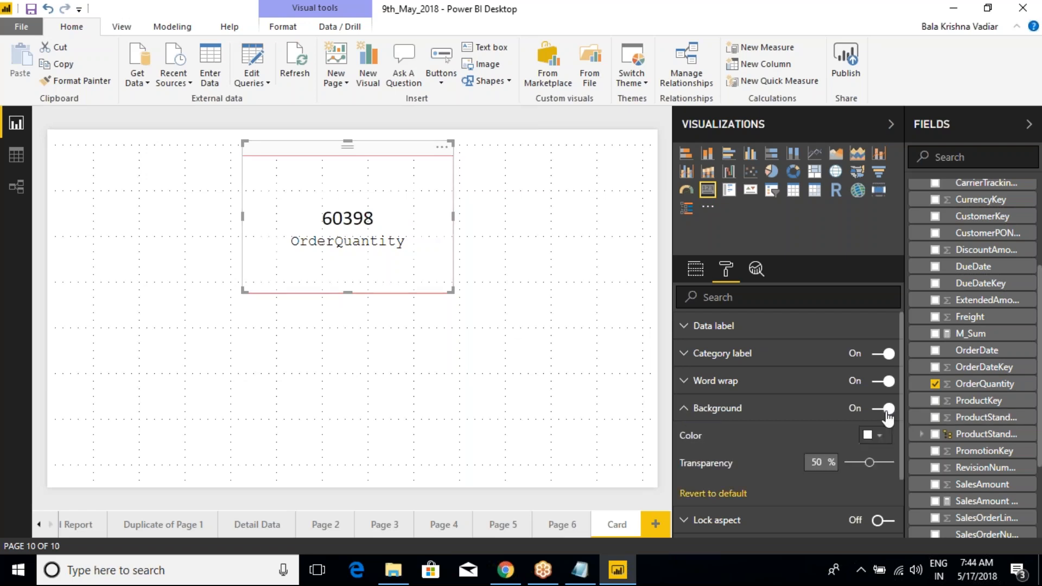
pyautogui.click(881, 438)
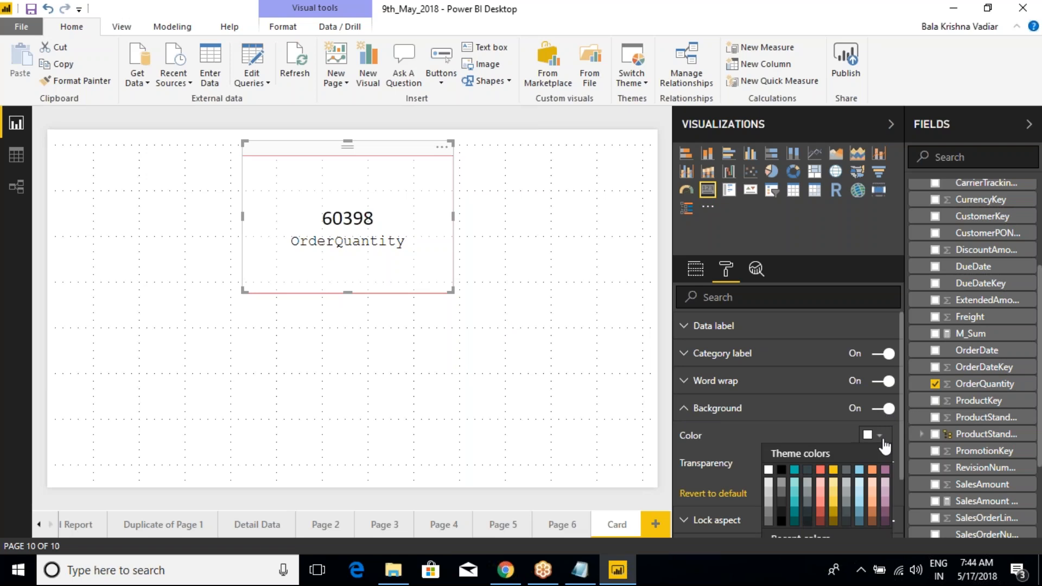
pyautogui.click(833, 471)
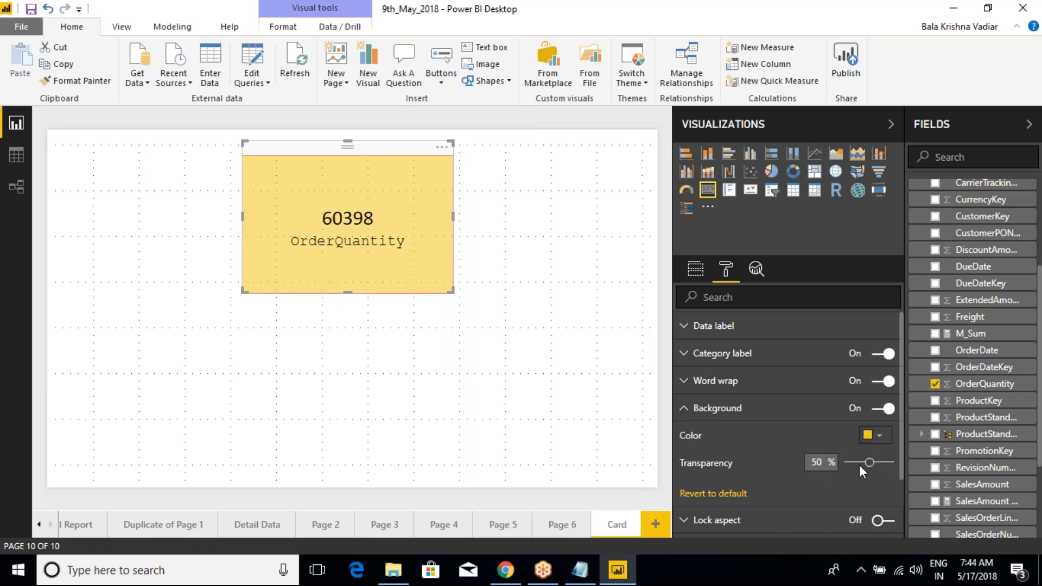
pyautogui.moveTo(859, 465)
pyautogui.mouseDown()
pyautogui.moveTo(839, 462)
pyautogui.moveTo(893, 468)
pyautogui.moveTo(874, 468)
pyautogui.mouseUp()
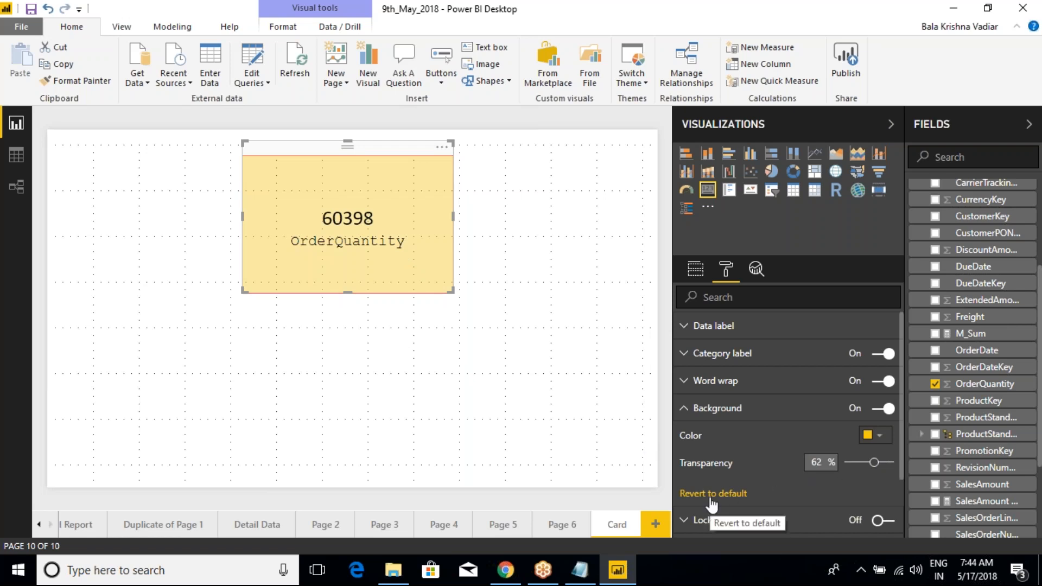
pyautogui.click(686, 411)
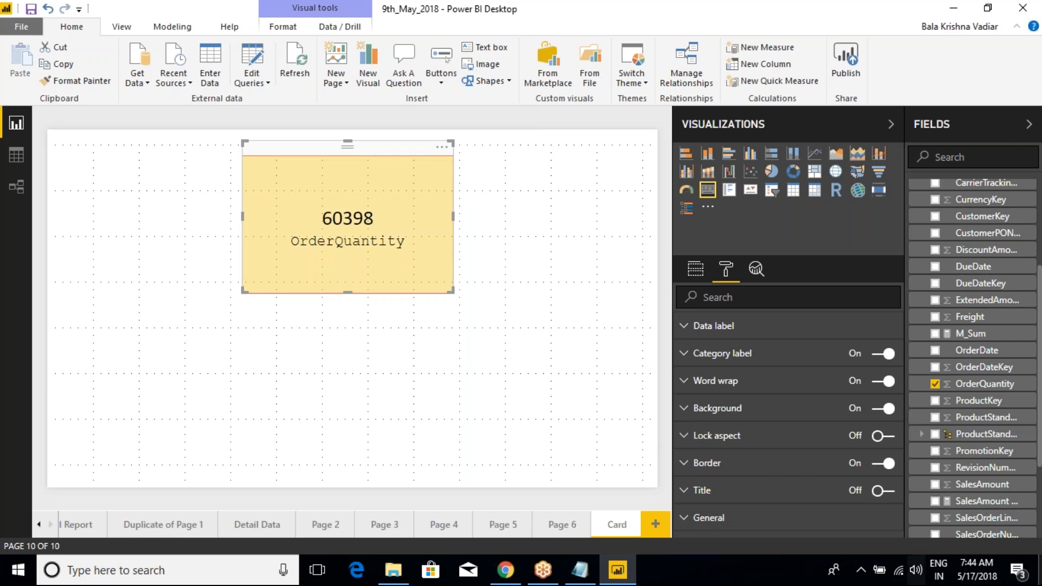
# Step: Turn on lock aspect for the card and collapse its settings
pyautogui.click(697, 439)
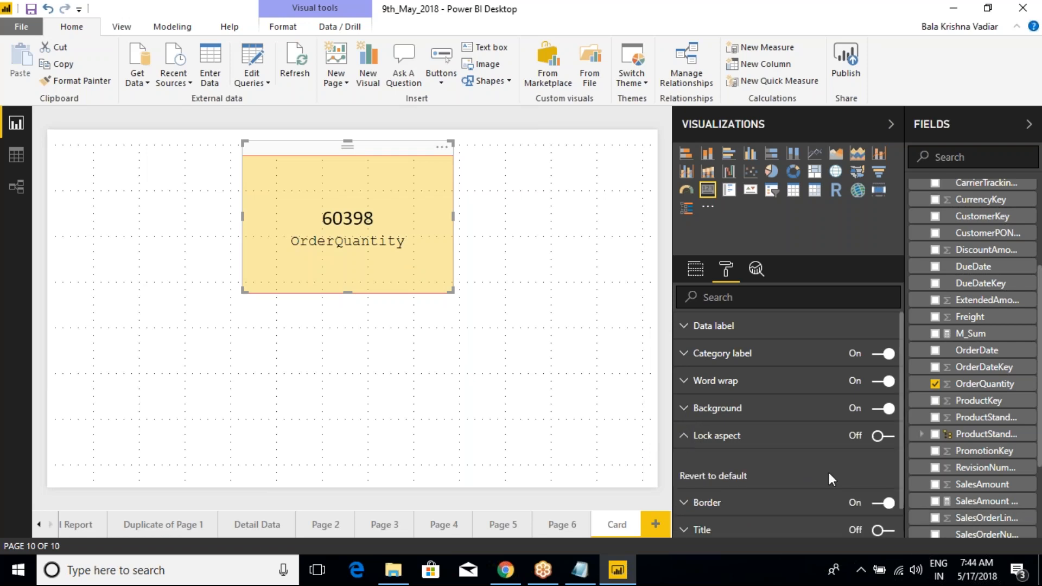
pyautogui.click(882, 436)
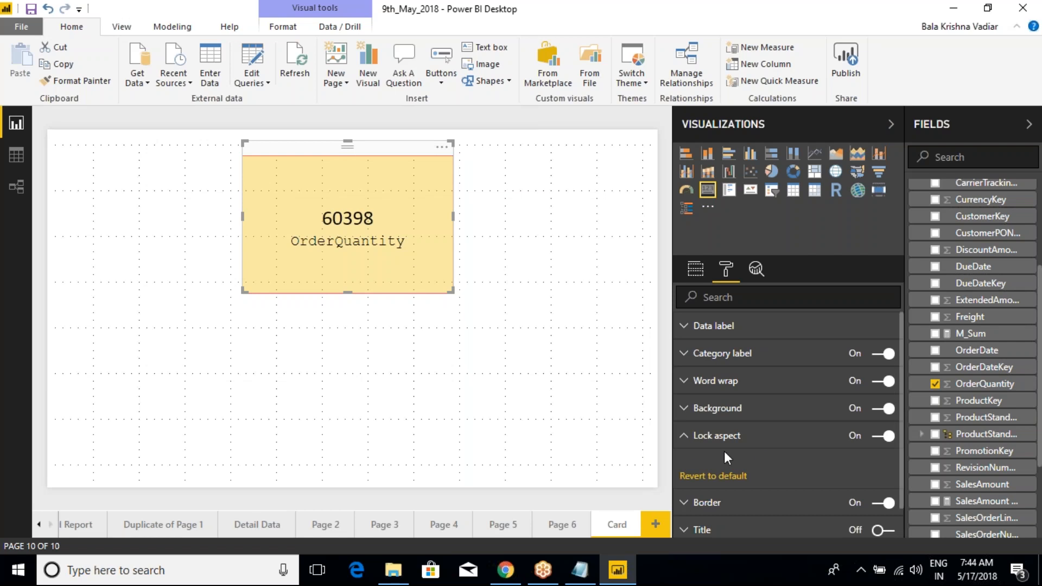
pyautogui.click(685, 439)
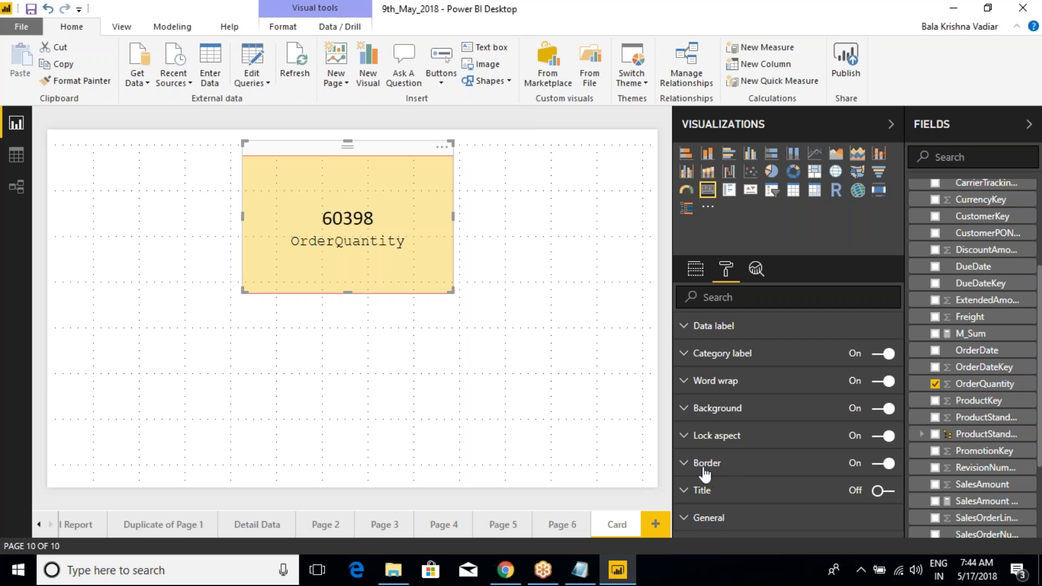
# Step: Try yellow as the card's border color, settle on black, and reopen the card's formatting settings
pyautogui.click(686, 464)
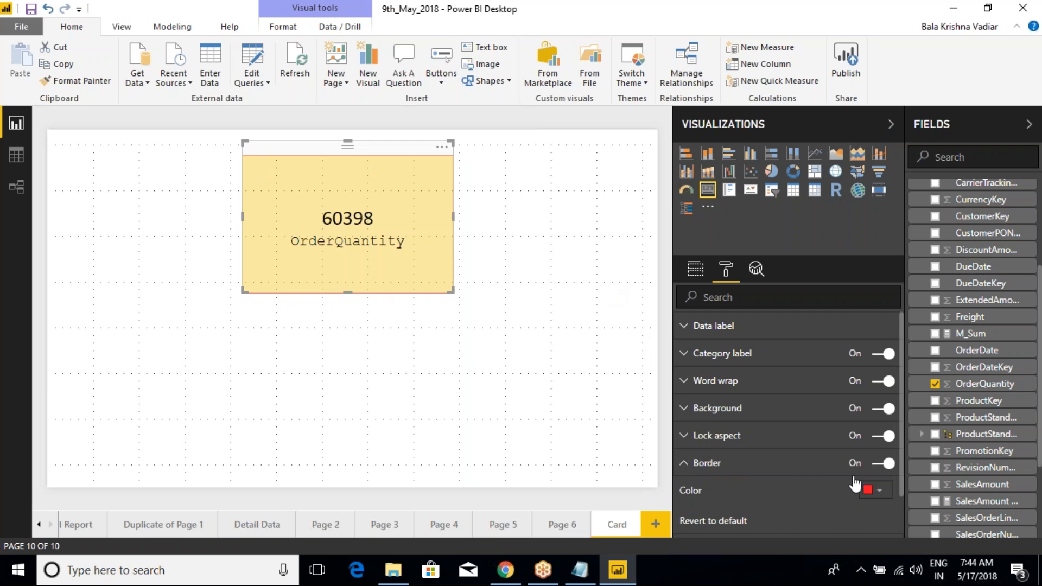
pyautogui.click(872, 490)
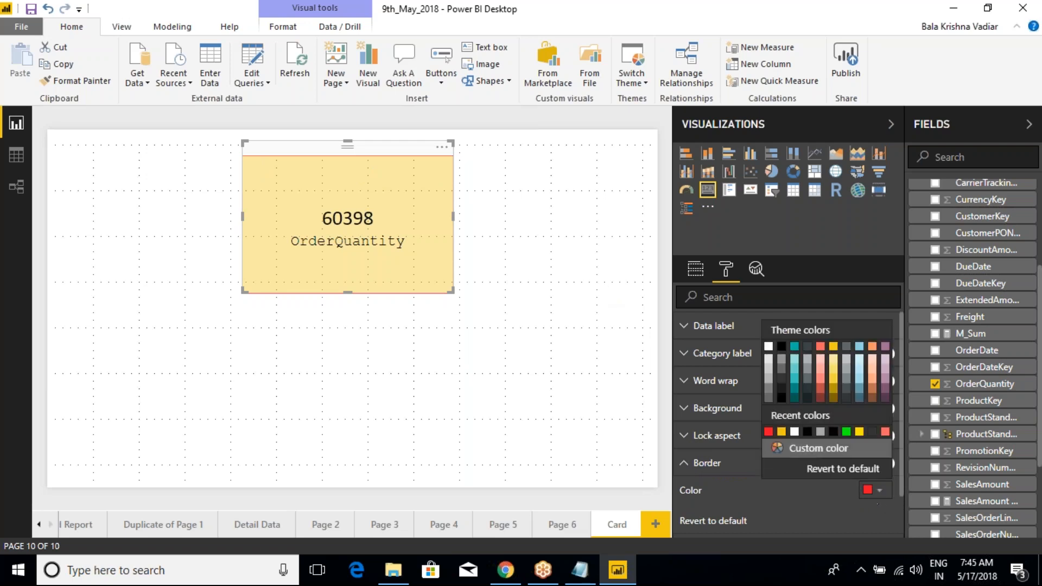
pyautogui.click(859, 433)
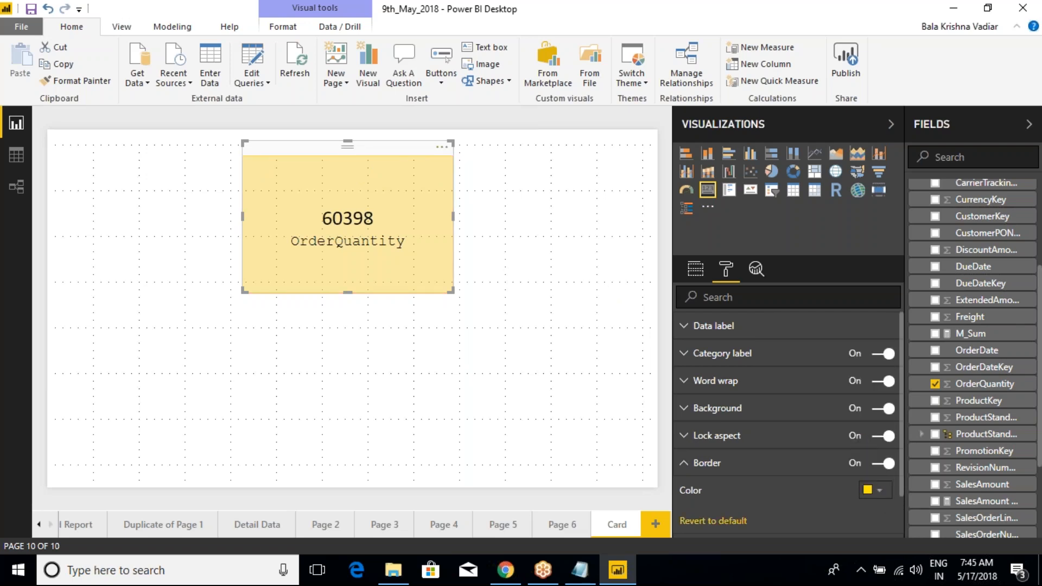
pyautogui.click(879, 490)
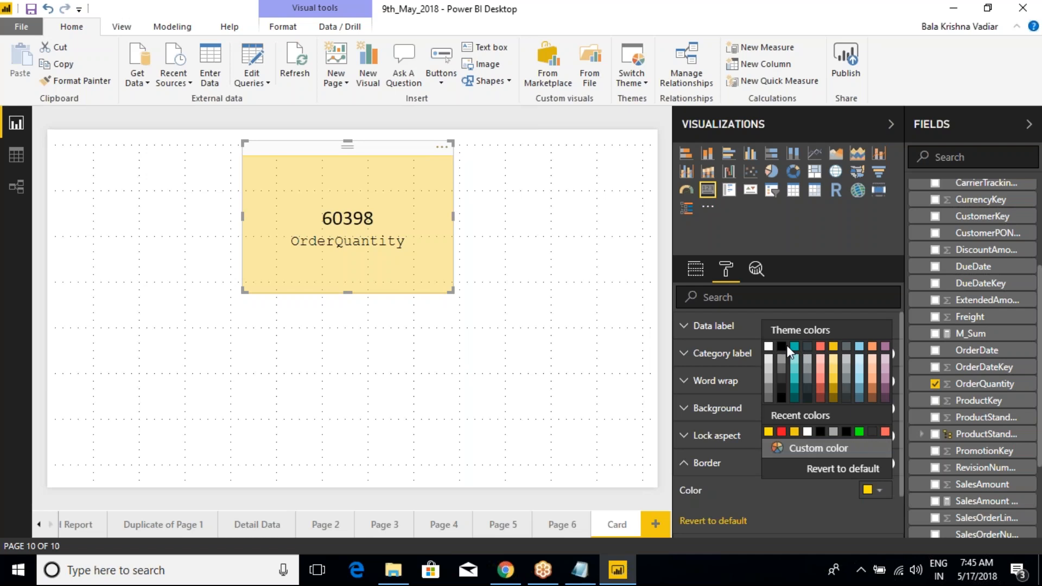
pyautogui.click(782, 348)
pyautogui.click(457, 342)
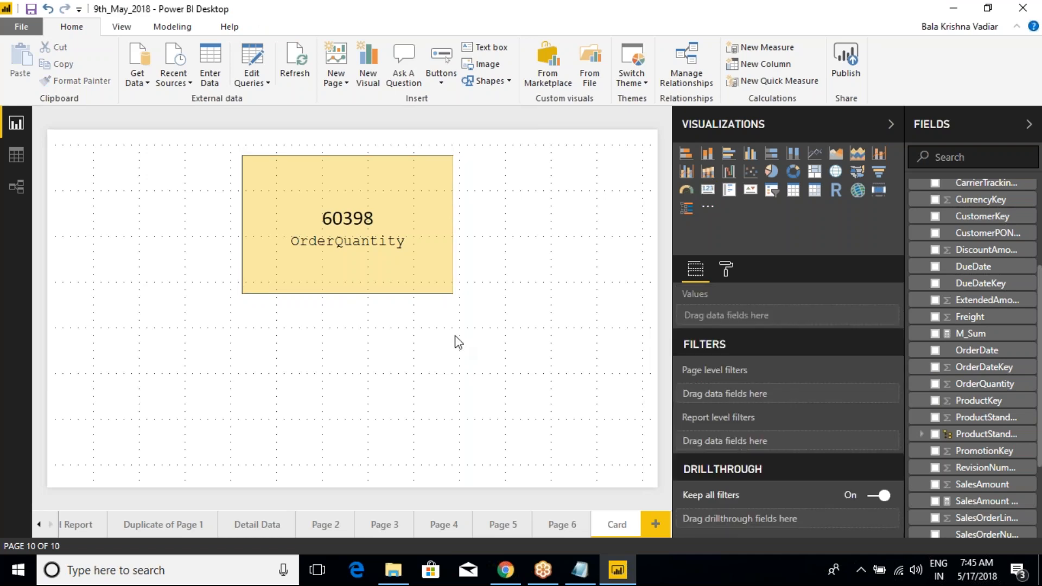
pyautogui.click(436, 218)
pyautogui.click(726, 270)
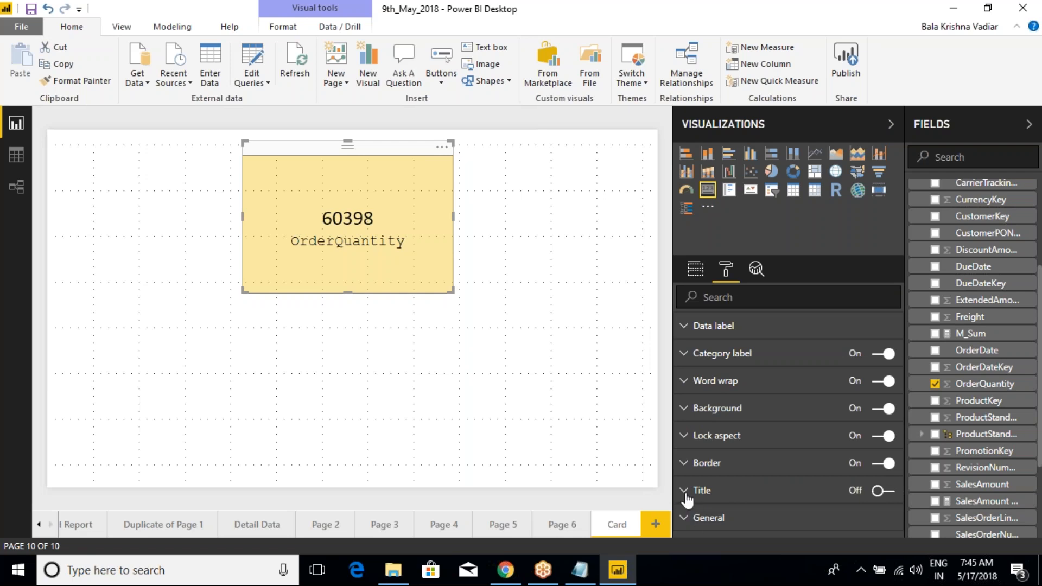
pyautogui.hotkey('ctrl', '2')
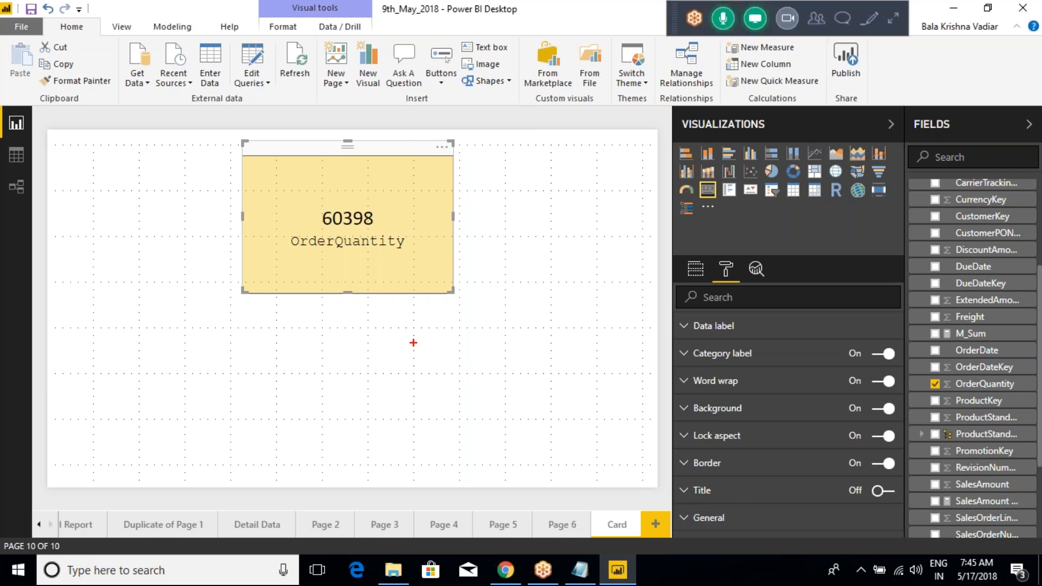
pyautogui.moveTo(238, 155)
pyautogui.mouseDown()
pyautogui.moveTo(321, 180)
pyautogui.moveTo(454, 186)
pyautogui.mouseUp()
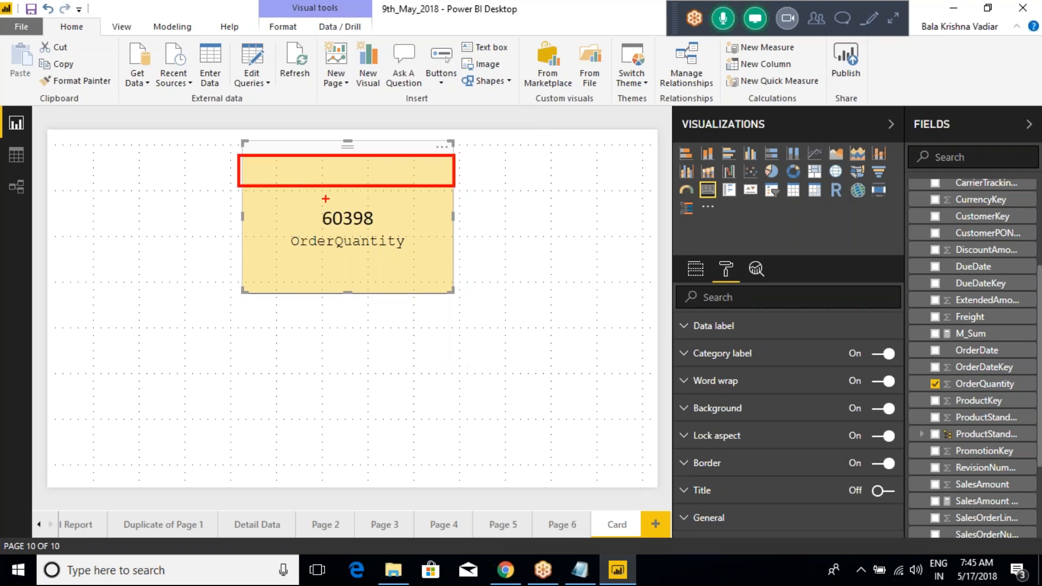
pyautogui.moveTo(277, 170)
pyautogui.mouseDown()
pyautogui.moveTo(276, 180)
pyautogui.moveTo(280, 161)
pyautogui.moveTo(298, 176)
pyautogui.moveTo(311, 163)
pyautogui.mouseUp()
pyautogui.moveTo(343, 163)
pyautogui.mouseDown()
pyautogui.moveTo(346, 191)
pyautogui.moveTo(370, 184)
pyautogui.mouseUp()
pyautogui.moveTo(380, 167); pyautogui.dragTo(400, 185)
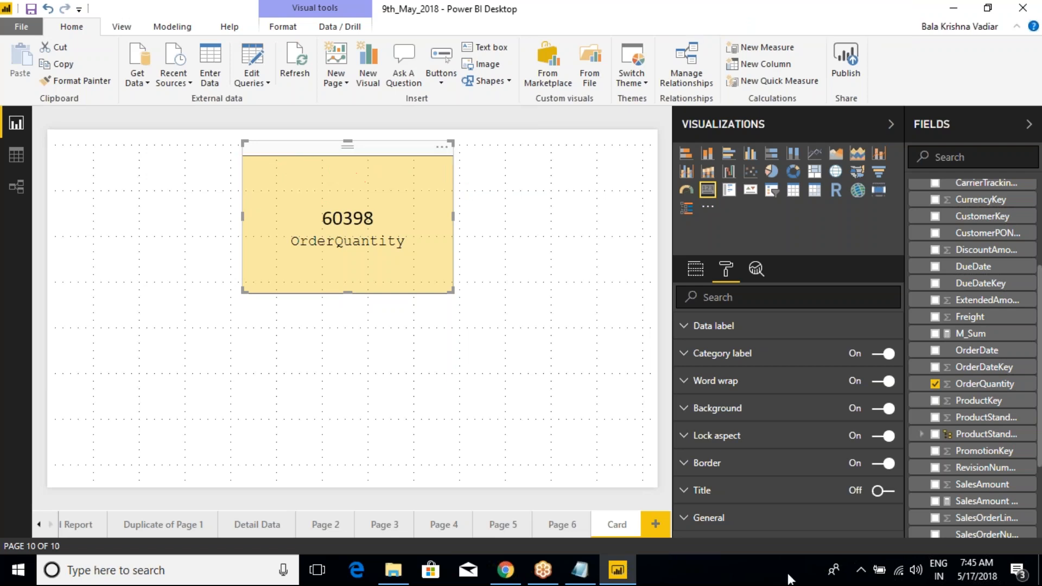
# Step: Turn on the card's title, enter TotalOrders as its text and center-align it
pyautogui.click(886, 490)
pyautogui.click(686, 494)
pyautogui.scroll(-3, 856, 404)
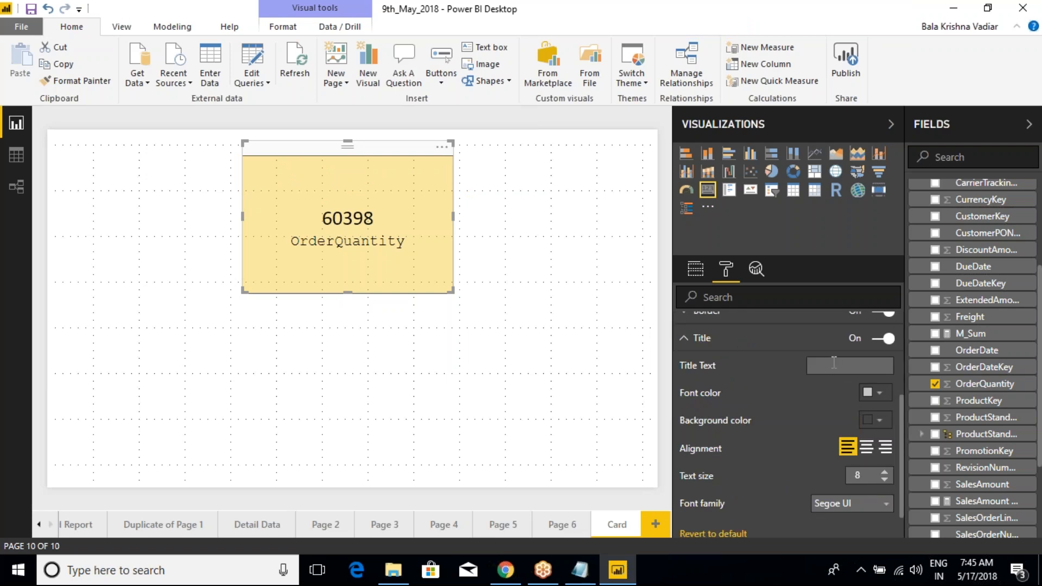
pyautogui.write('al Orders')
pyautogui.scroll(-2, 728, 334)
pyautogui.scroll(2, 845, 396)
pyautogui.scroll(2, 785, 376)
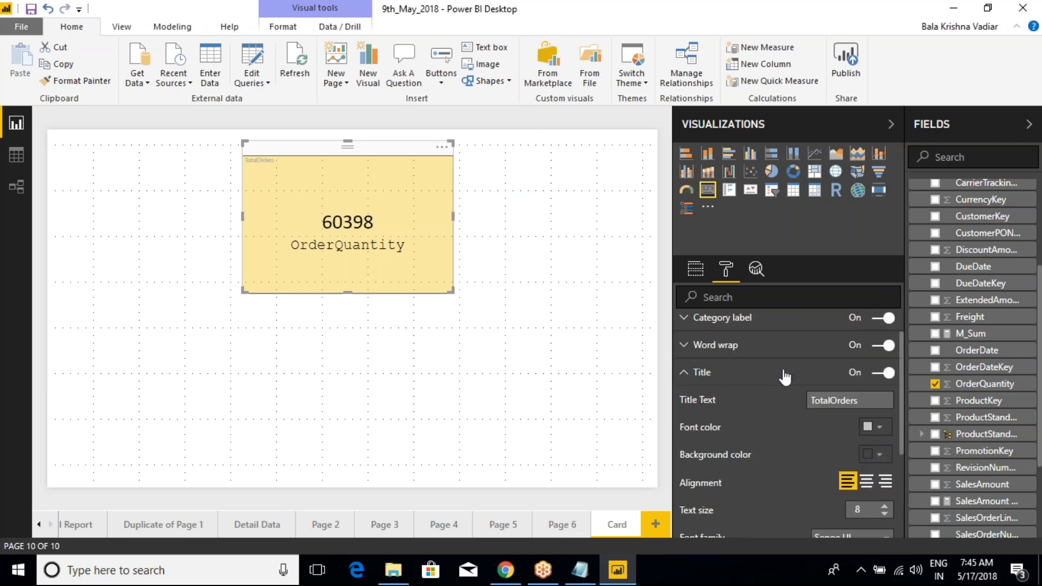
pyautogui.click(868, 483)
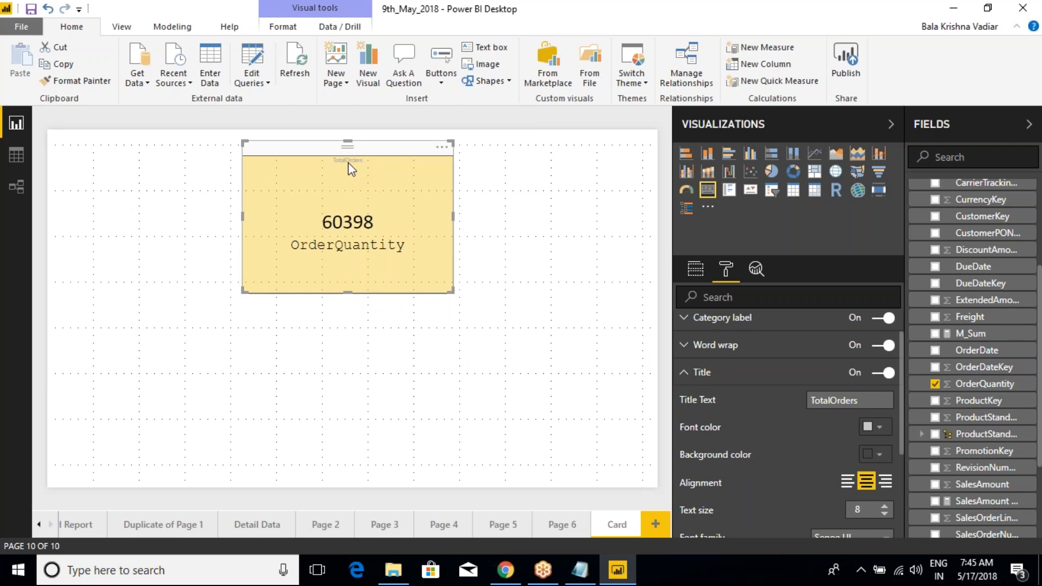
# Step: Increase the card title's text size to 23
pyautogui.scroll(-3, 781, 437)
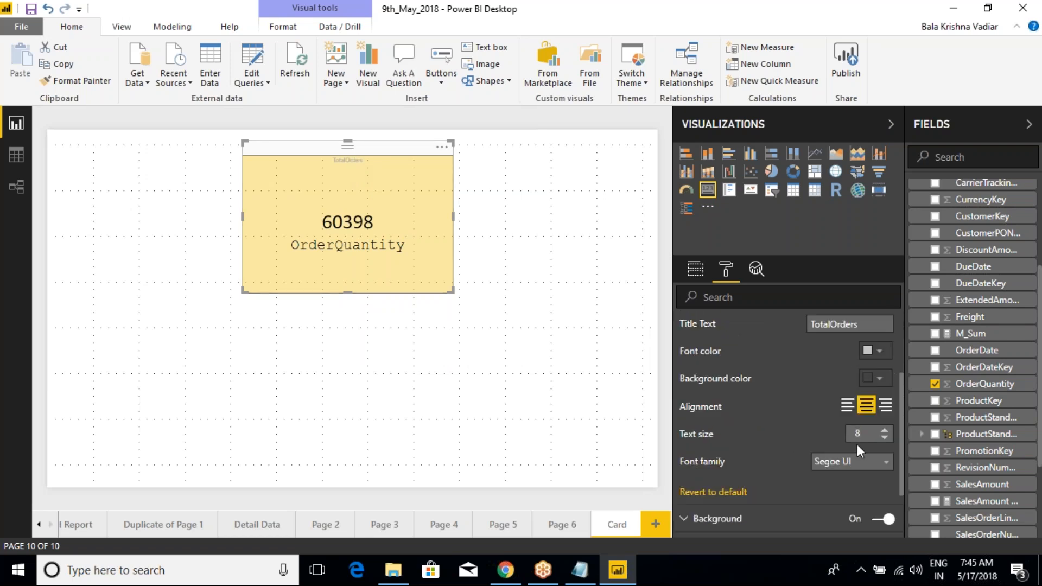
pyautogui.click(884, 430)
pyautogui.click(884, 431)
pyautogui.click(885, 430)
pyautogui.click(885, 430)
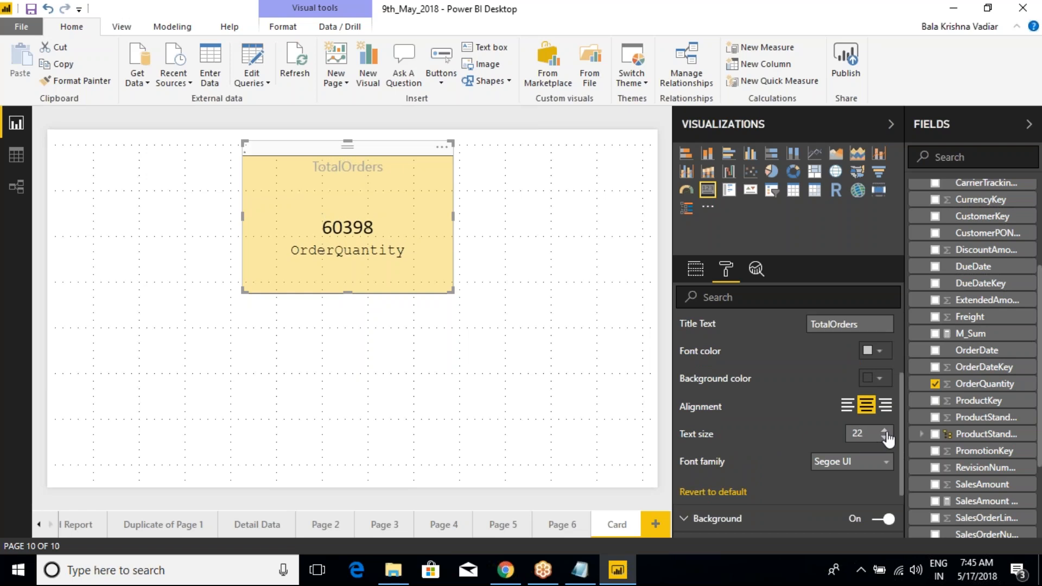
pyautogui.click(885, 430)
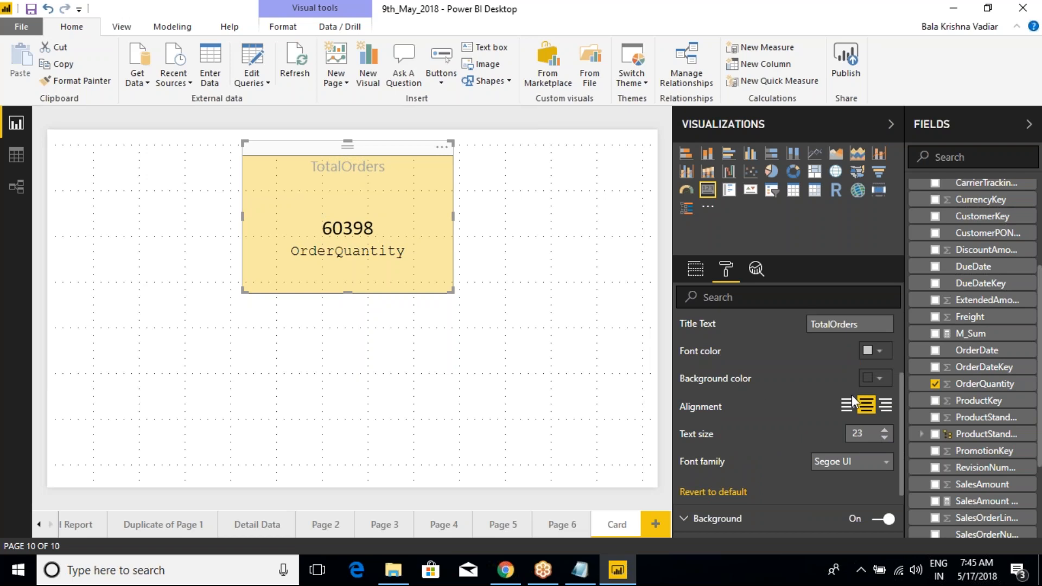
# Step: Try teal as the title's background color, then settle on light red
pyautogui.click(879, 379)
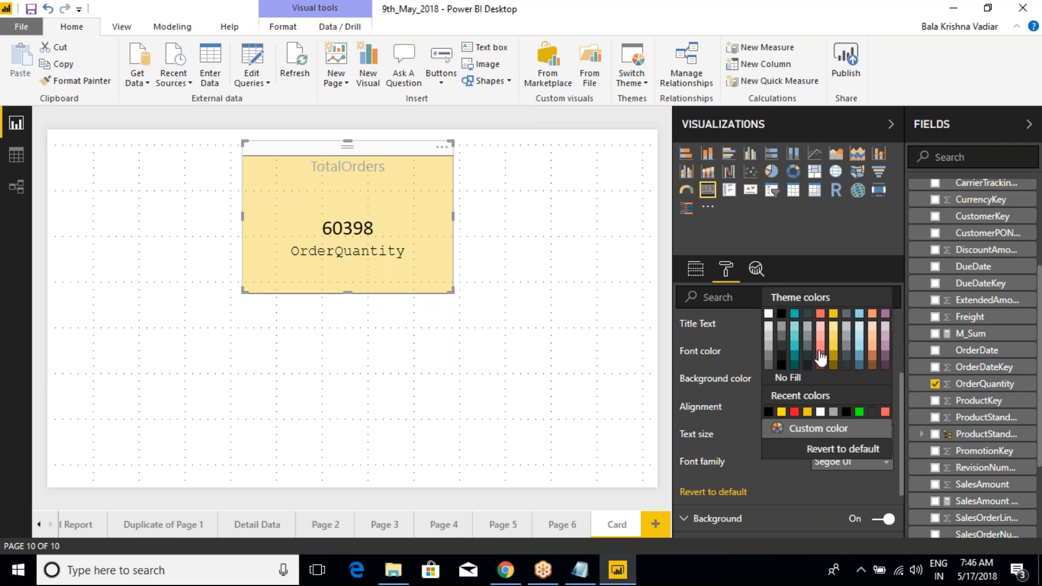
pyautogui.click(797, 315)
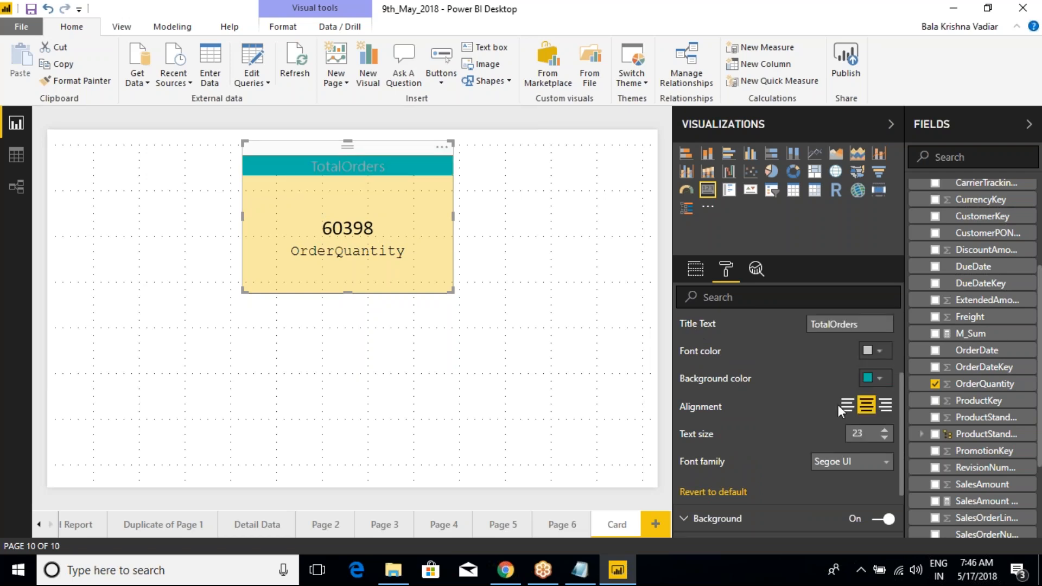
pyautogui.click(881, 381)
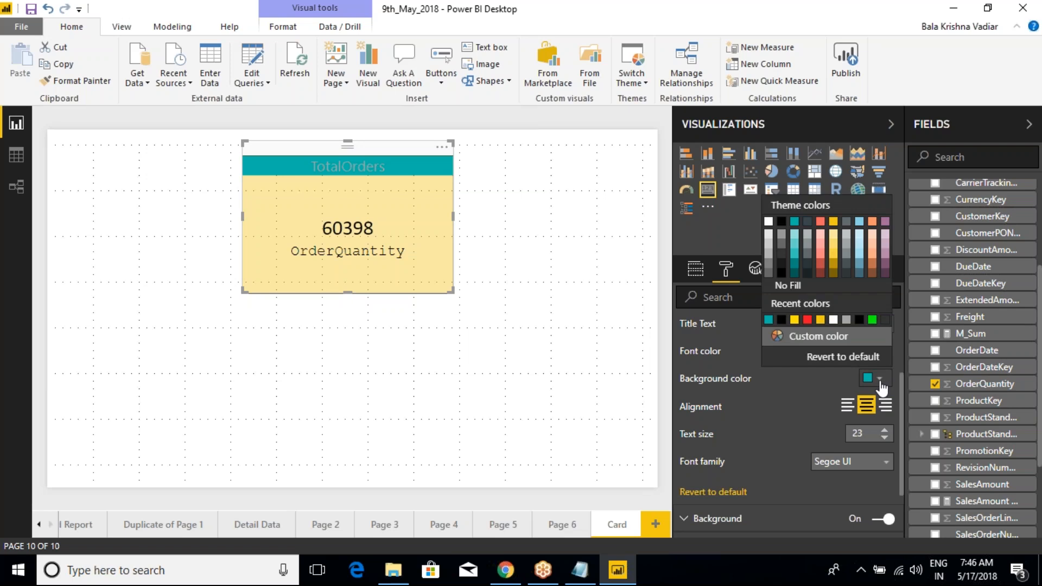
pyautogui.click(820, 222)
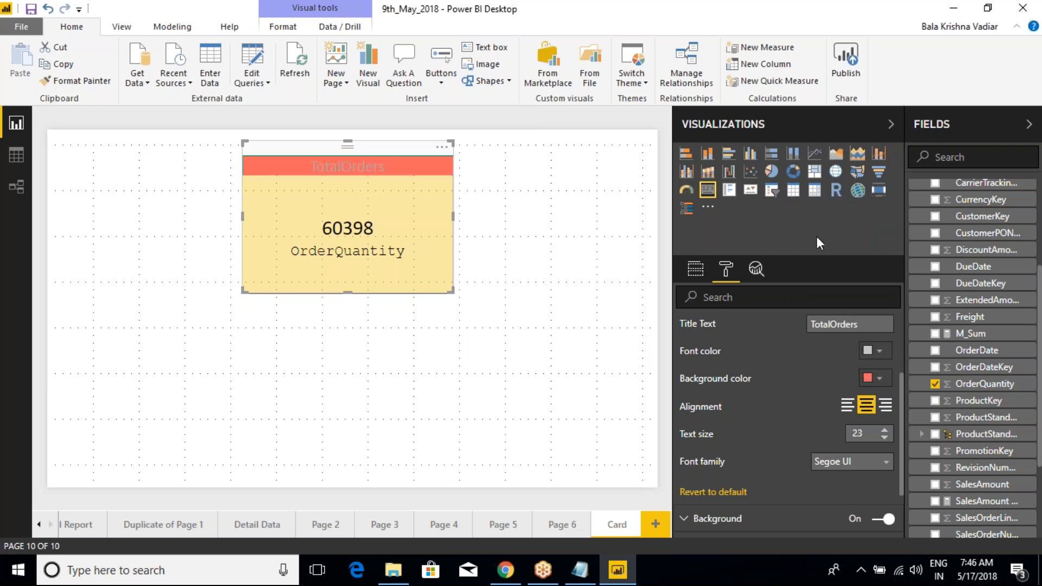
# Step: Set the title's font color to white and its font family to Arial Black
pyautogui.click(879, 351)
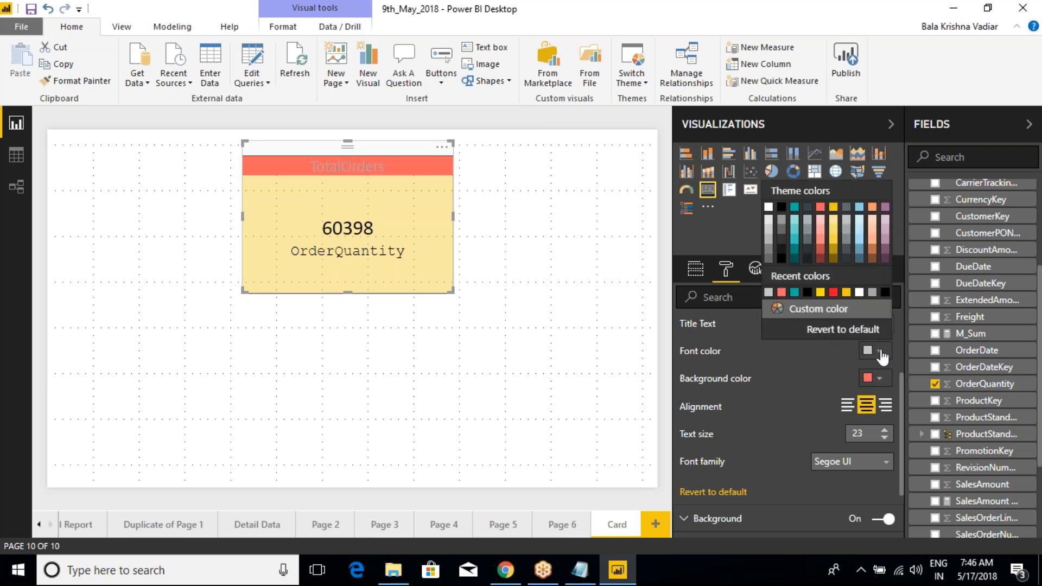
pyautogui.click(773, 212)
pyautogui.click(869, 457)
pyautogui.click(849, 492)
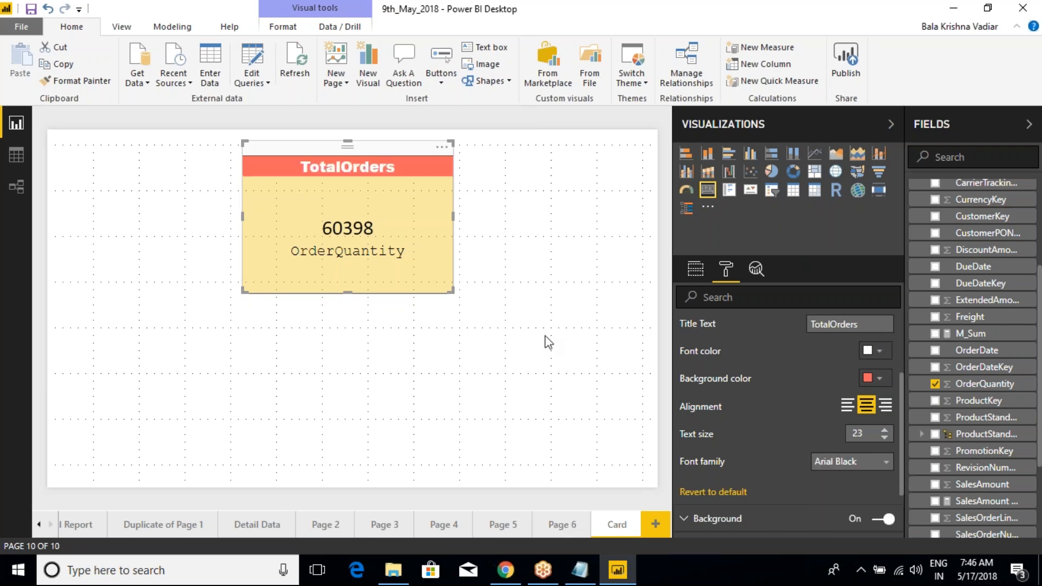
# Step: Reduce the card title's text size to 17
pyautogui.click(885, 437)
pyautogui.click(884, 437)
pyautogui.click(885, 437)
pyautogui.click(885, 437)
pyautogui.click(885, 438)
pyautogui.click(884, 439)
pyautogui.click(884, 439)
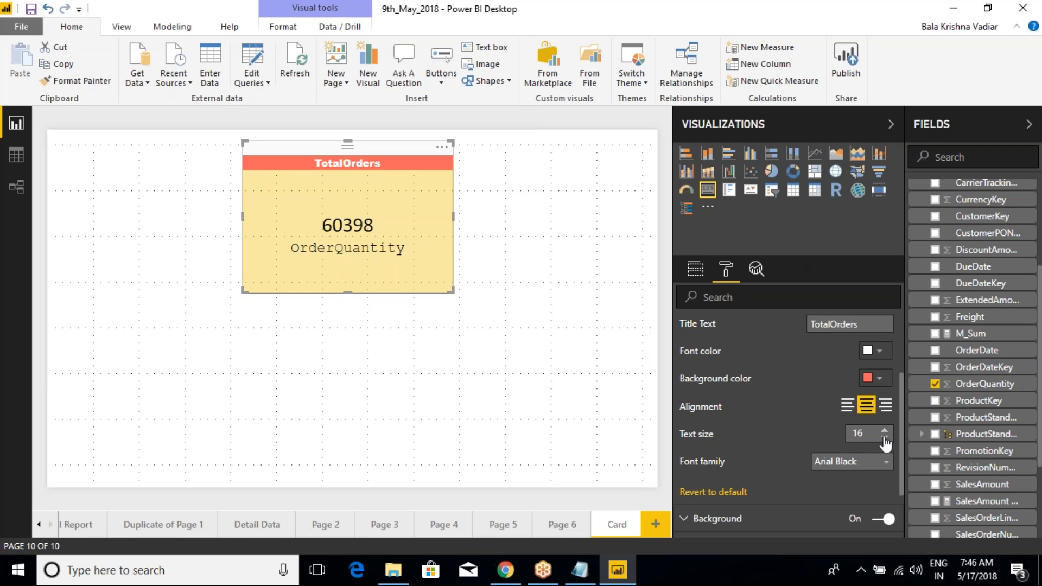
pyautogui.click(885, 430)
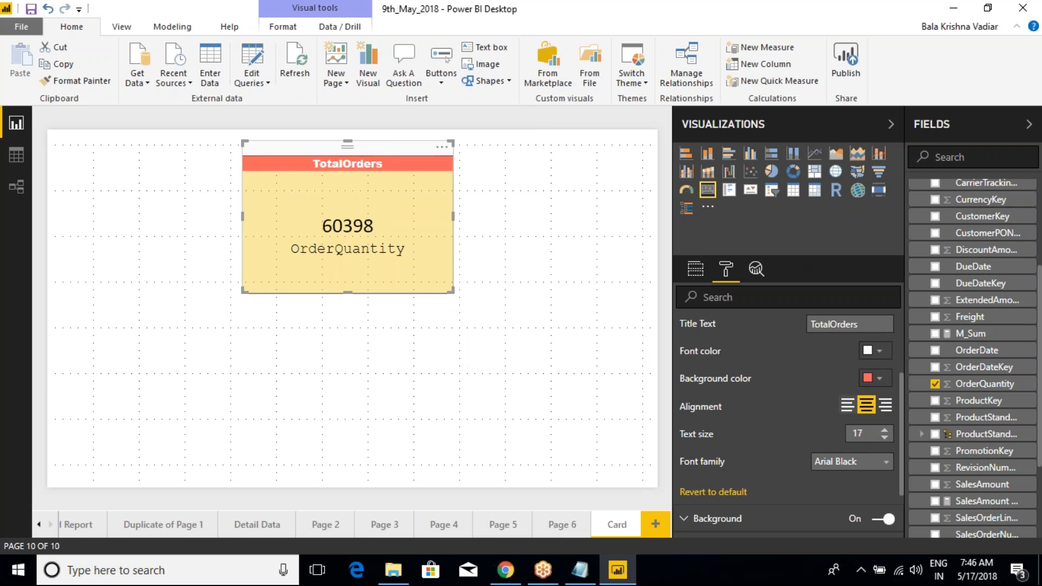
# Step: Try left and center alignment for the card's title, ending with right alignment
pyautogui.click(846, 406)
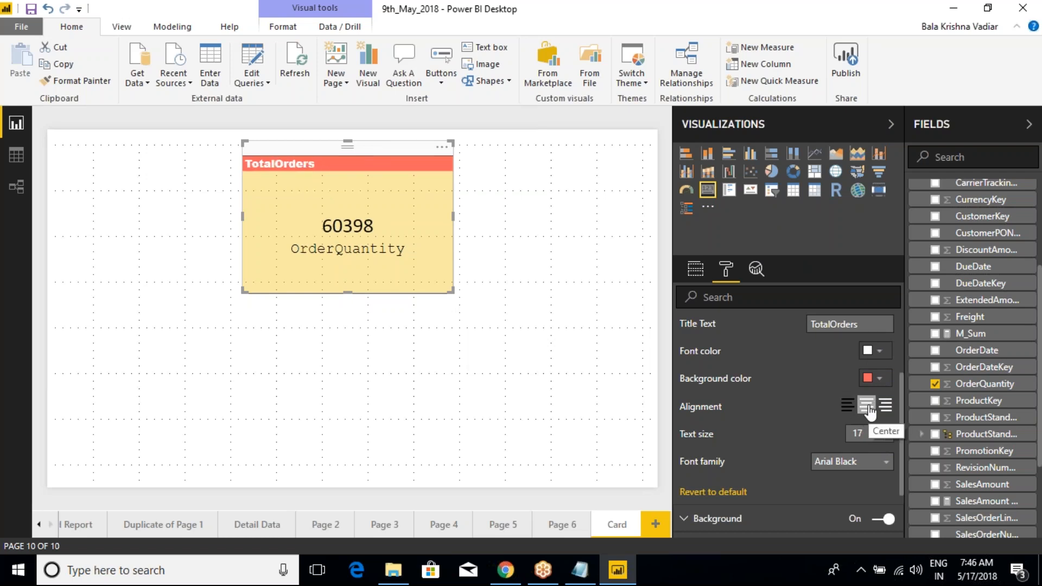
pyautogui.click(867, 405)
pyautogui.click(886, 406)
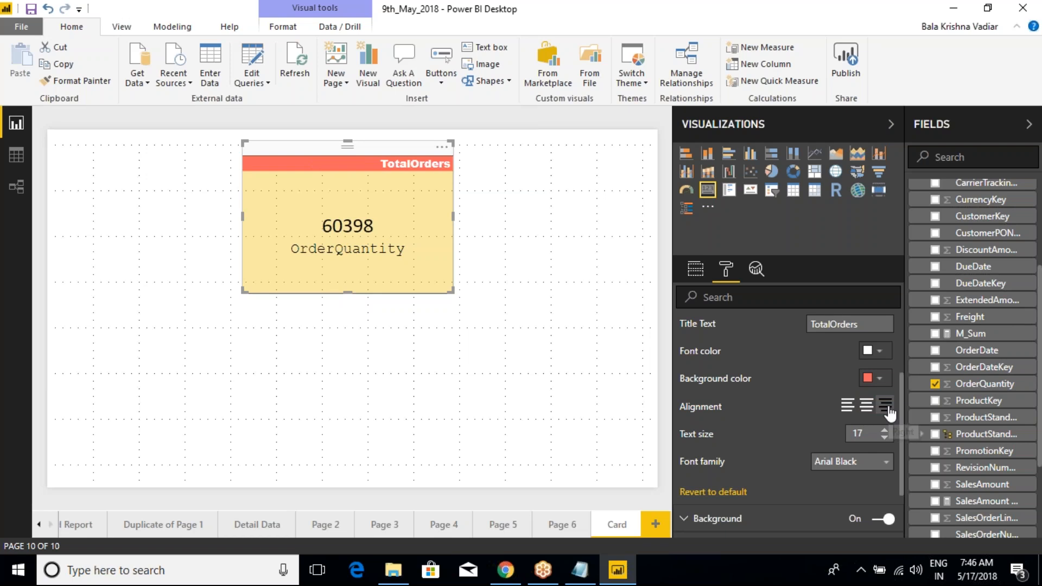
pyautogui.scroll(2, 738, 350)
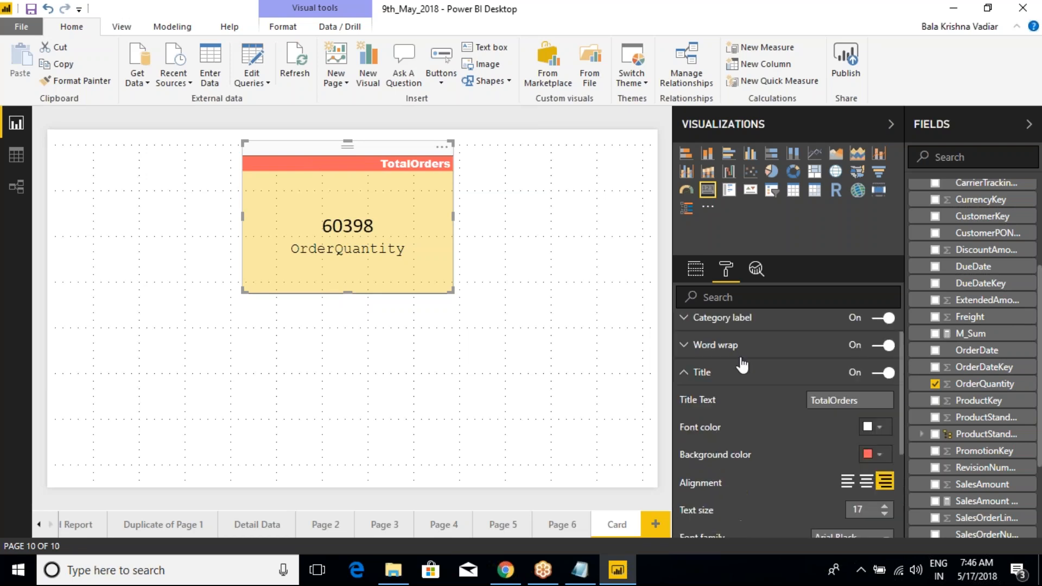
# Step: Turn the card's title off and back on, and collapse the title settings
pyautogui.click(883, 373)
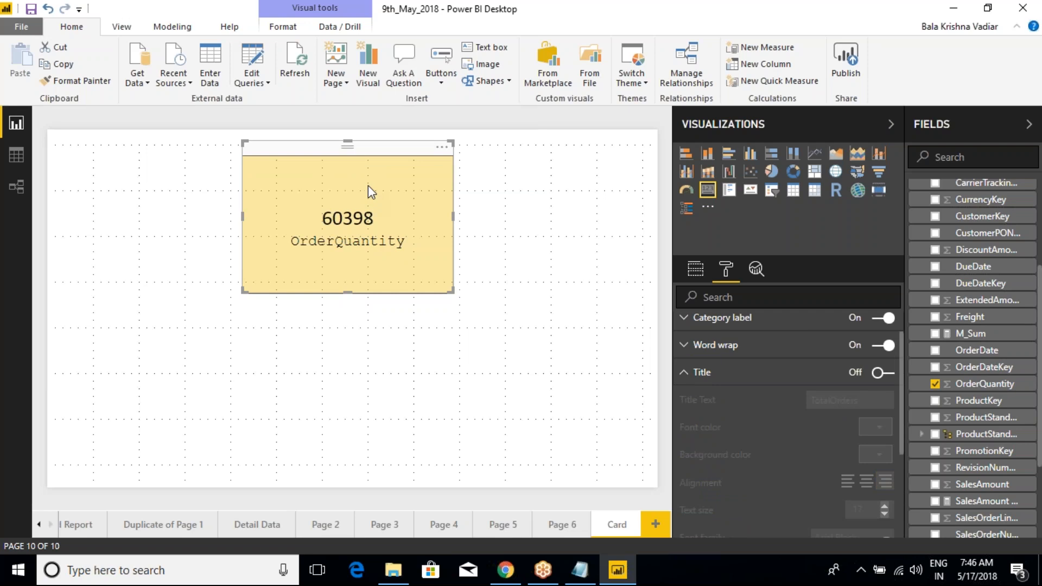
pyautogui.click(890, 374)
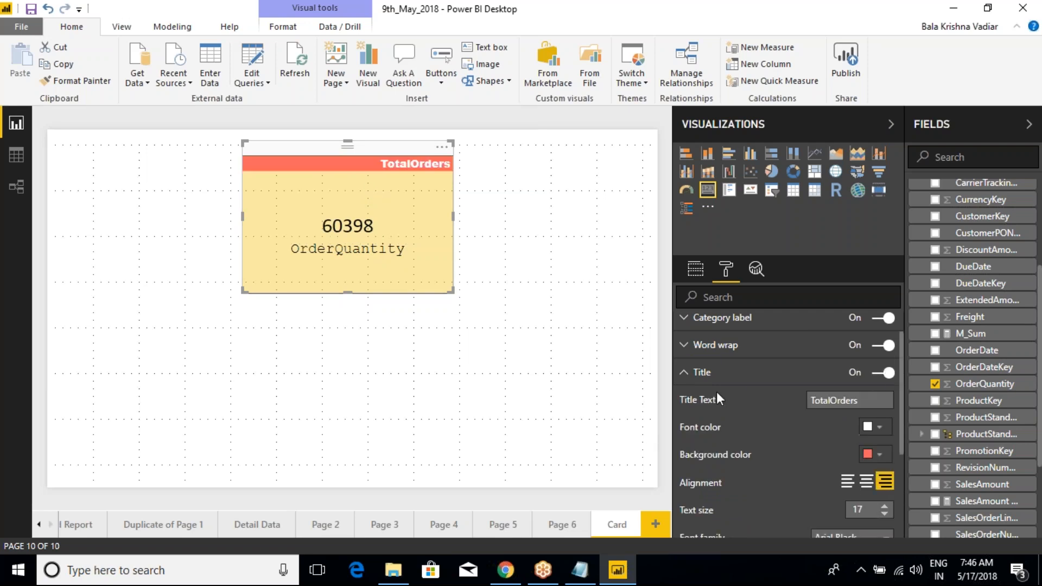
pyautogui.scroll(-2, 740, 424)
pyautogui.scroll(2, 741, 424)
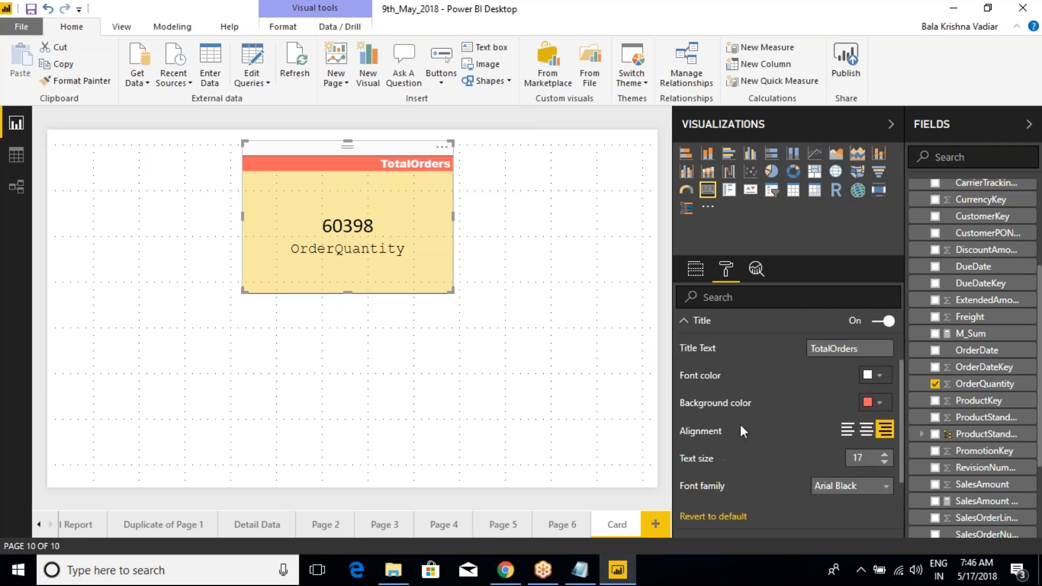
pyautogui.click(683, 374)
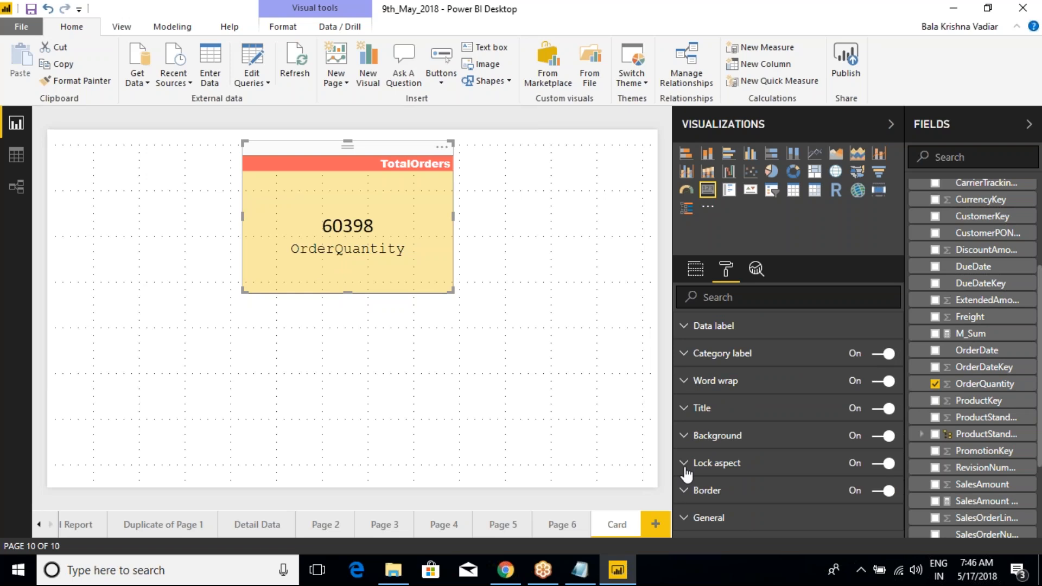
# Step: Deselect the card to view its appearance, reselect it and return to its formatting settings
pyautogui.click(489, 254)
pyautogui.click(408, 208)
pyautogui.scroll(-2, 724, 497)
pyautogui.scroll(2, 702, 425)
pyautogui.click(725, 269)
pyautogui.click(512, 203)
pyautogui.click(409, 152)
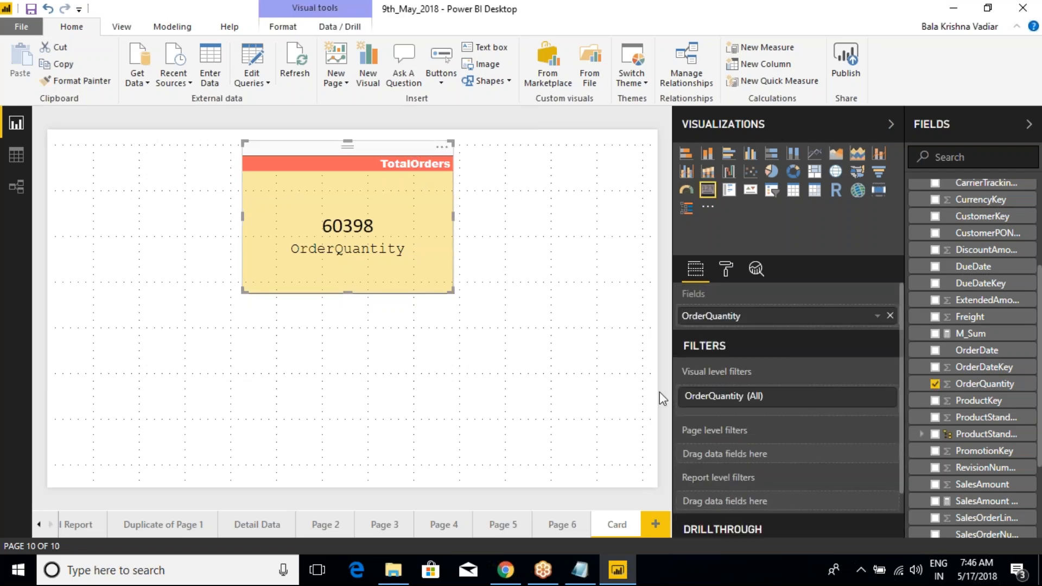
pyautogui.click(726, 268)
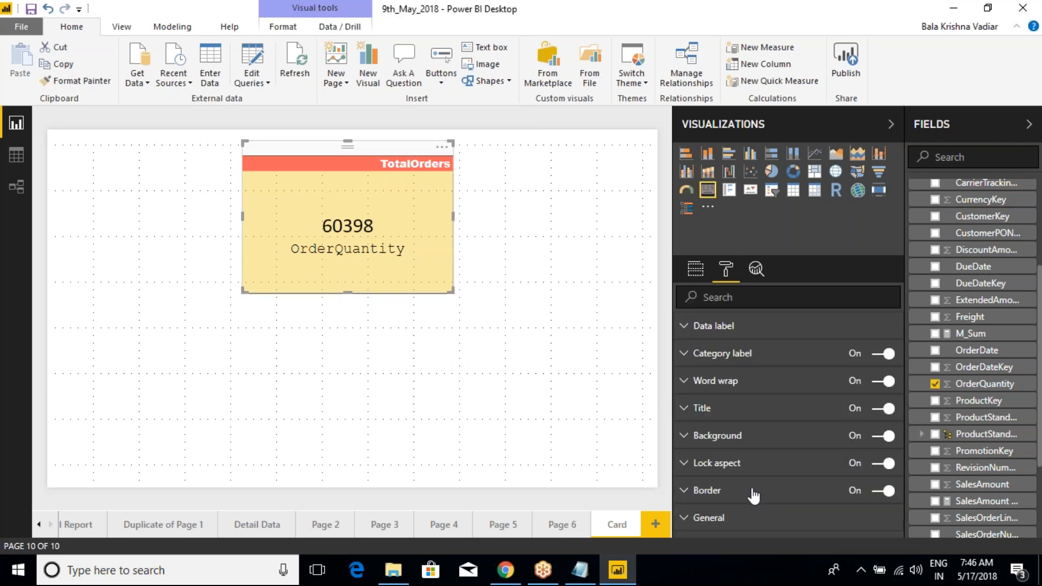
# Step: Center-align the card's title again and collapse the title settings
pyautogui.click(685, 408)
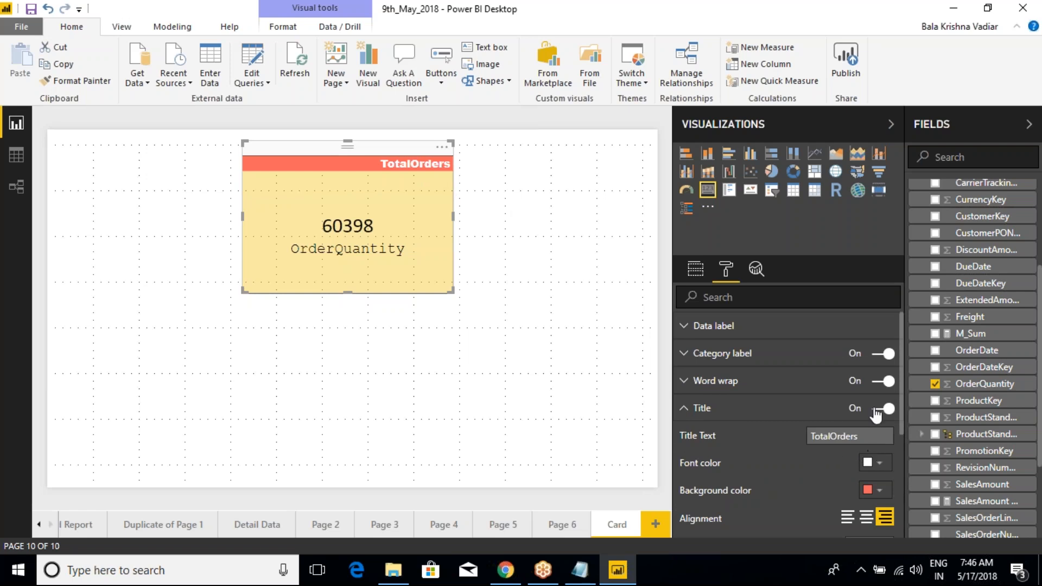
pyautogui.click(867, 518)
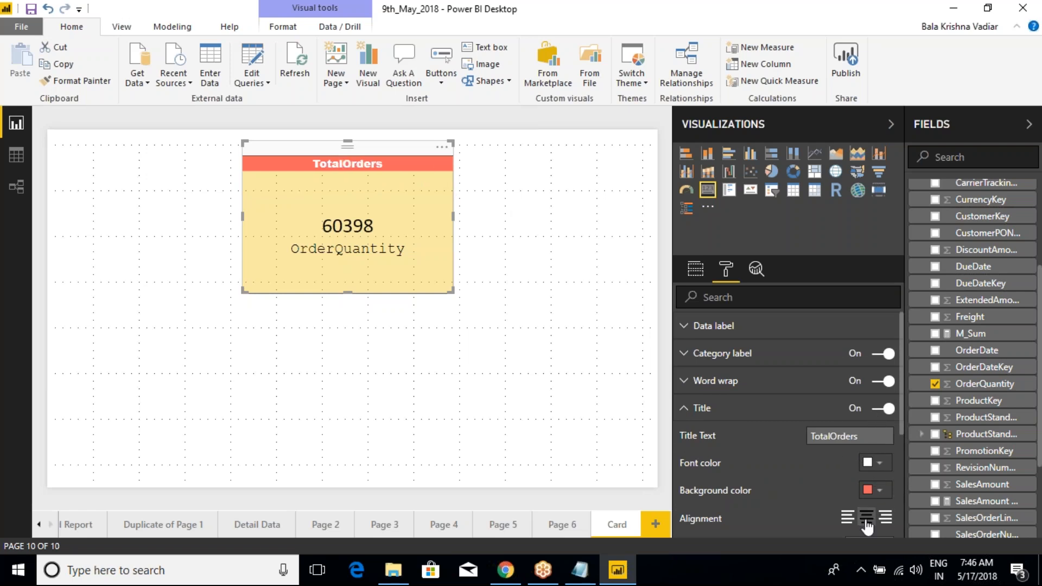
pyautogui.click(702, 409)
# Step: Turn off the card's category label and collapse its settings
pyautogui.click(689, 353)
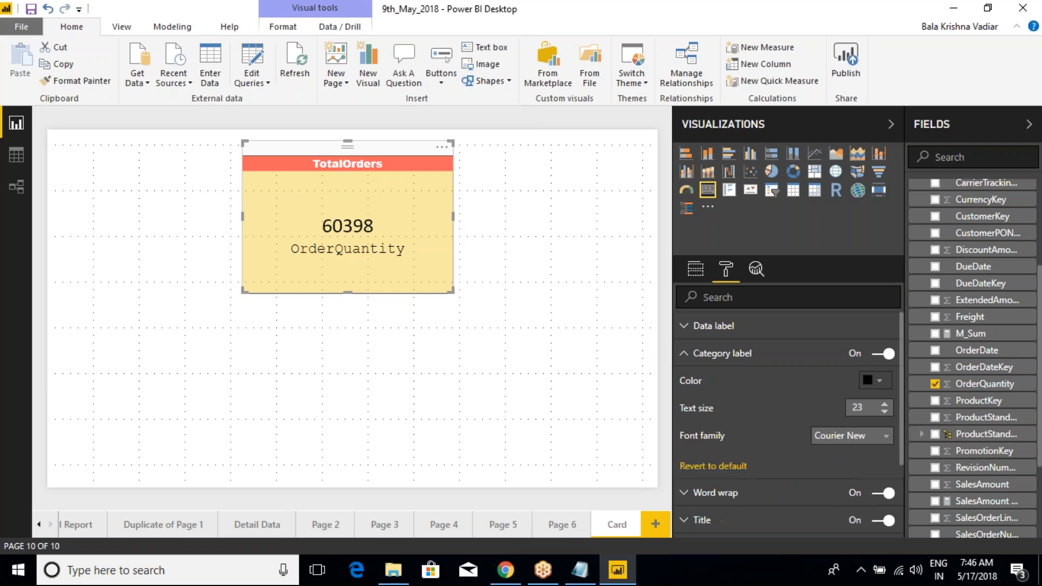
pyautogui.click(883, 353)
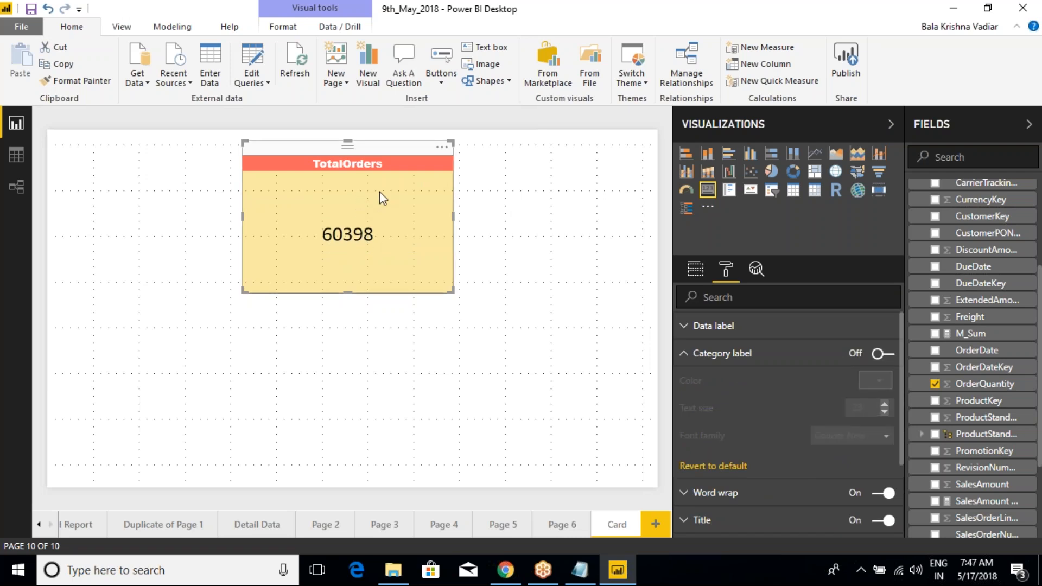
pyautogui.click(688, 353)
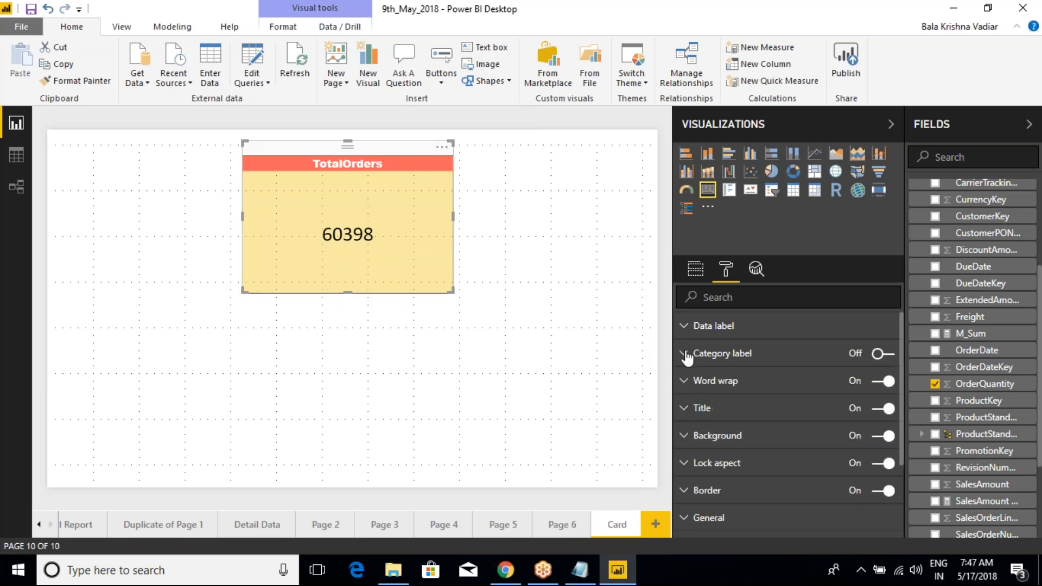
# Step: Increase the card title's text size to 28 and change its font family to Calibri
pyautogui.click(701, 408)
pyautogui.scroll(-3, 711, 425)
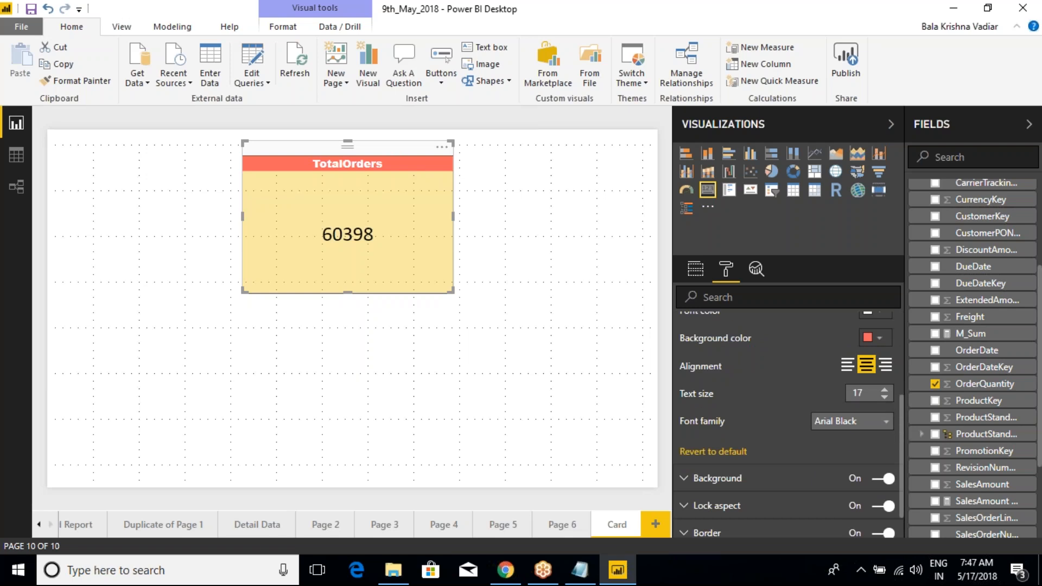
pyautogui.click(889, 390)
pyautogui.click(889, 389)
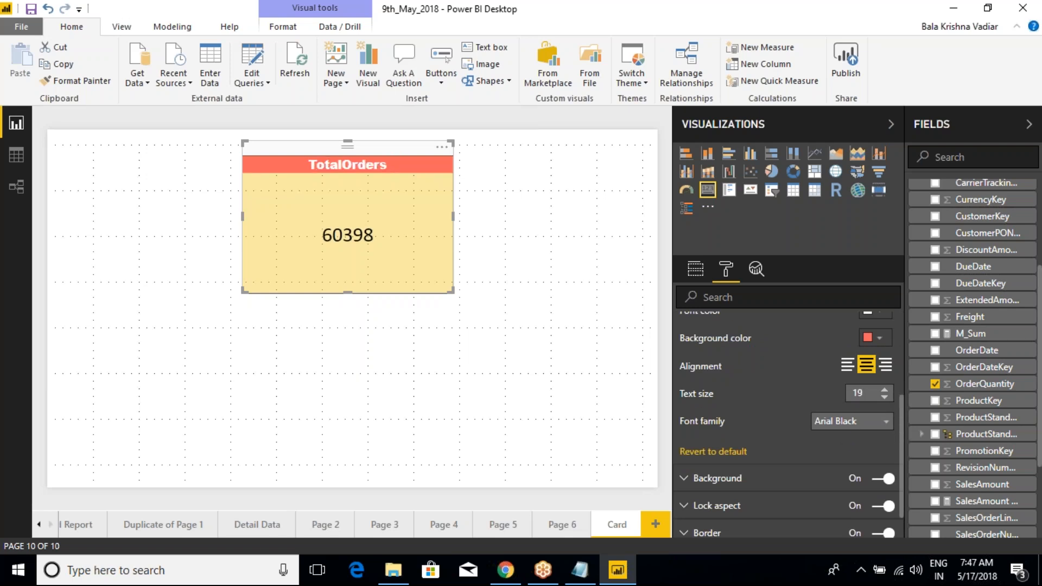
pyautogui.scroll(3, 775, 387)
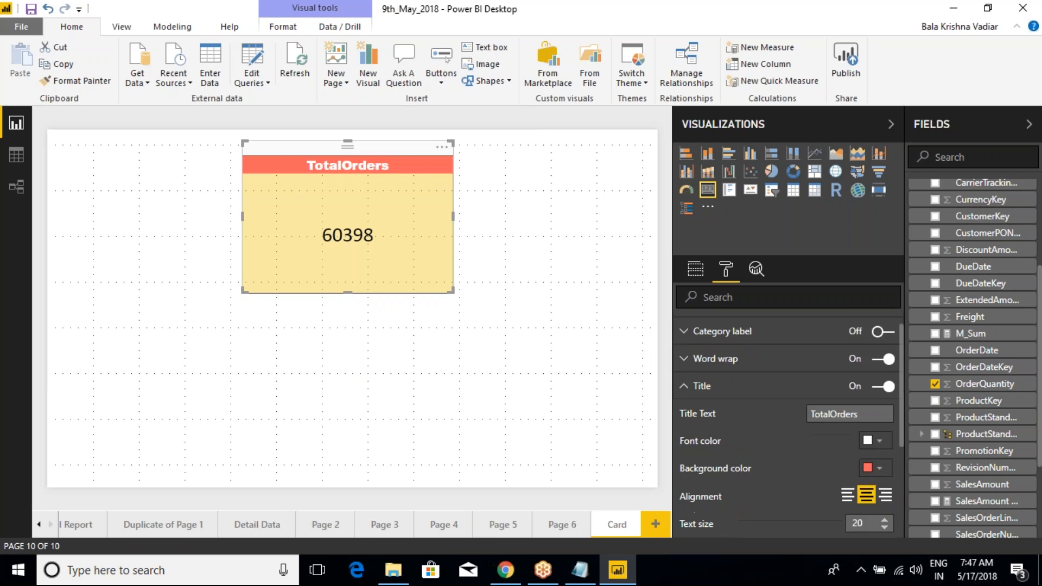
pyautogui.scroll(-3, 775, 395)
pyautogui.click(885, 389)
pyautogui.click(886, 389)
pyautogui.click(886, 390)
pyautogui.click(885, 389)
pyautogui.click(886, 389)
pyautogui.click(886, 390)
pyautogui.click(886, 389)
pyautogui.click(886, 389)
pyautogui.click(850, 422)
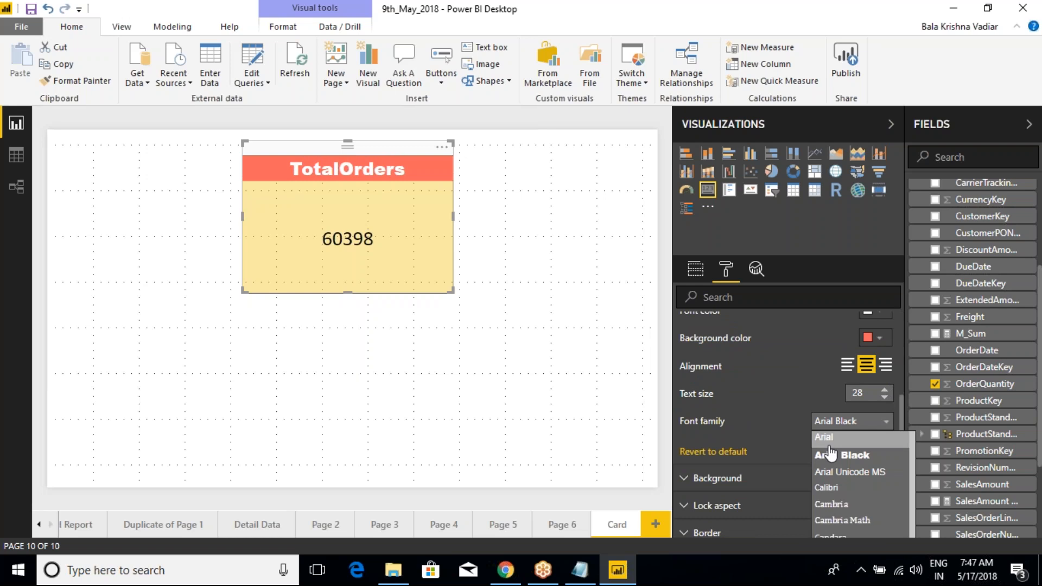
pyautogui.click(838, 489)
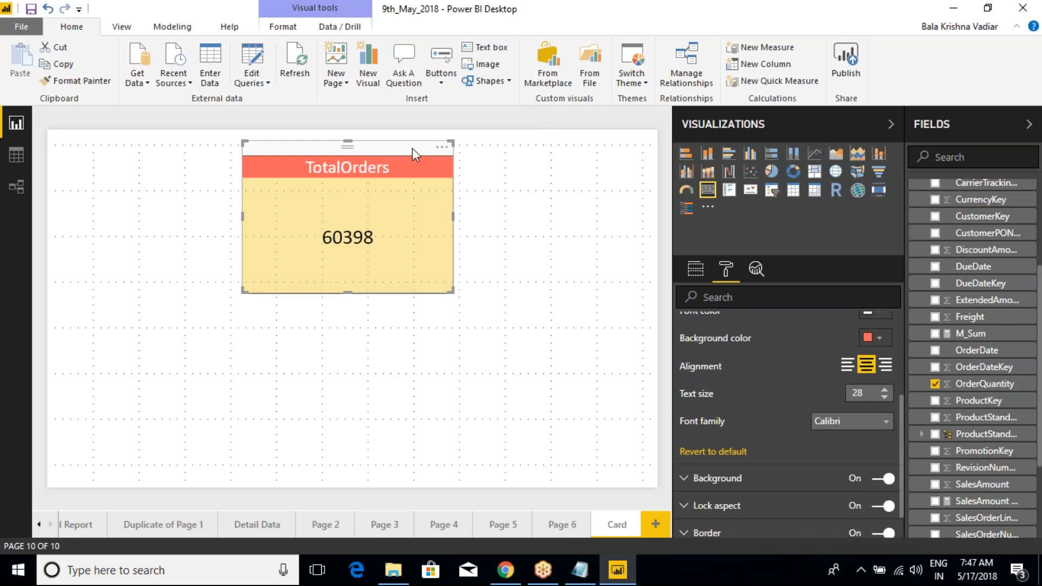
# Step: Shrink the card to about 381 wide and 248 high, deselect it, and return to its formatting settings
pyautogui.moveTo(451, 289); pyautogui.dragTo(423, 340)
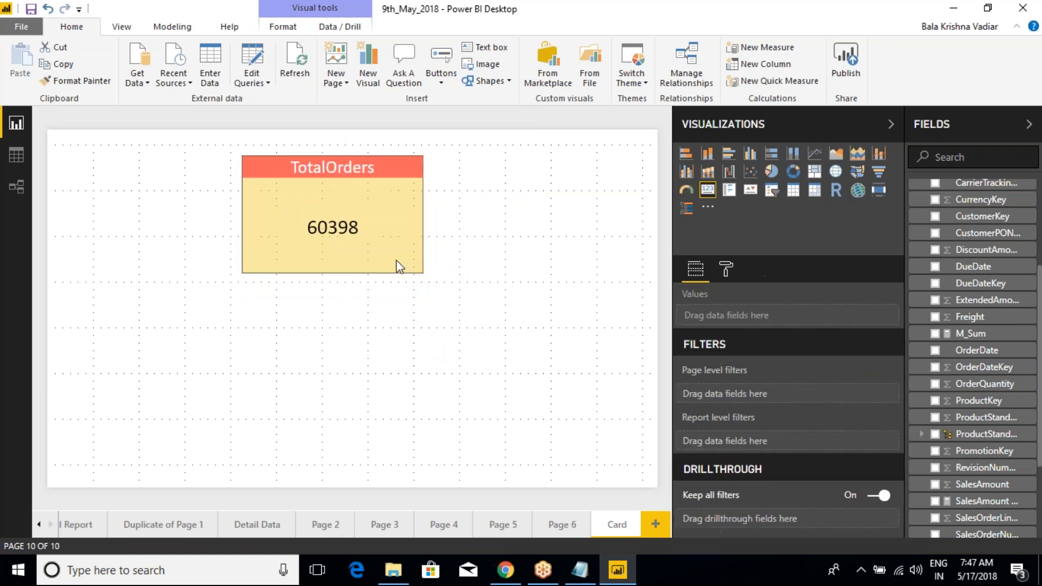
pyautogui.click(373, 157)
pyautogui.click(725, 271)
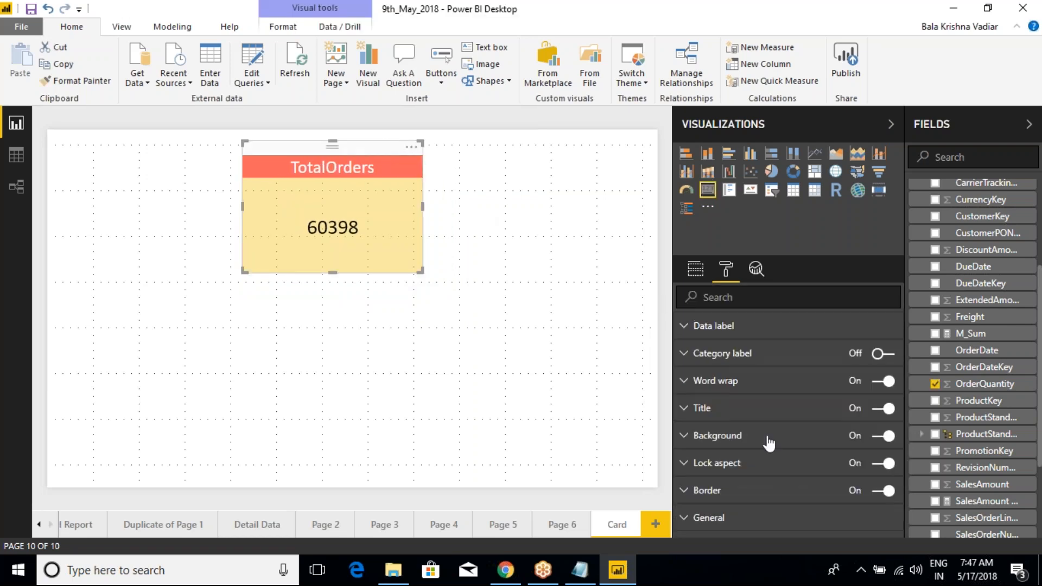
# Step: Look into the card's border settings and set its width to 500 in the general settings
pyautogui.click(690, 495)
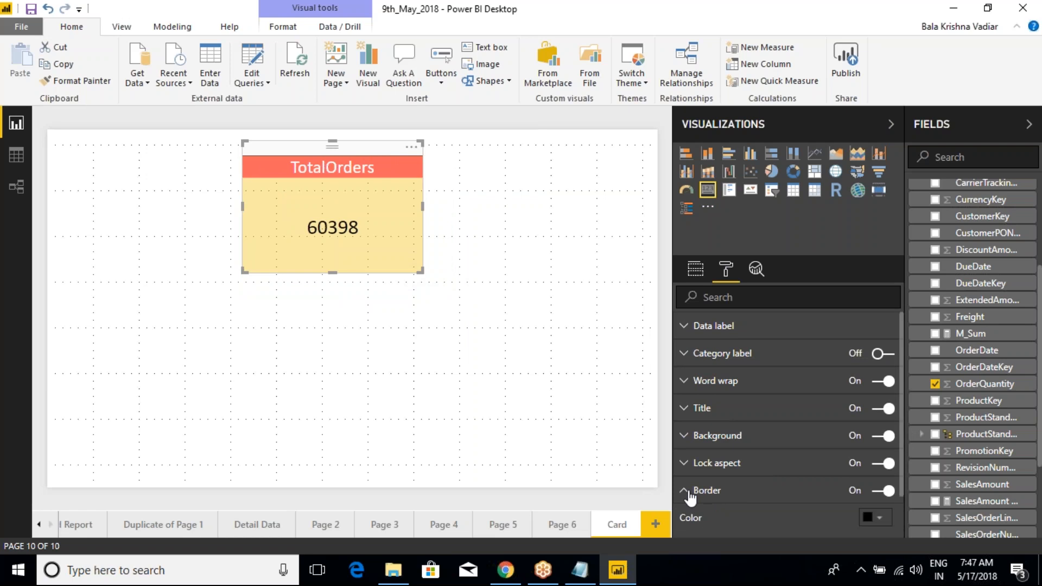
pyautogui.click(690, 495)
pyautogui.click(690, 521)
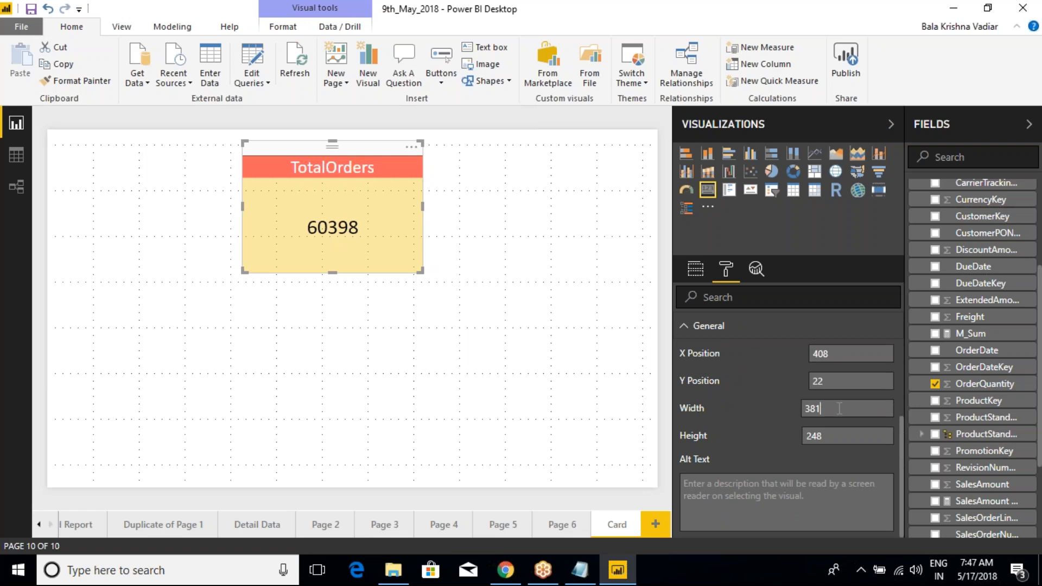
pyautogui.press('BackSpace')
pyautogui.write('500')
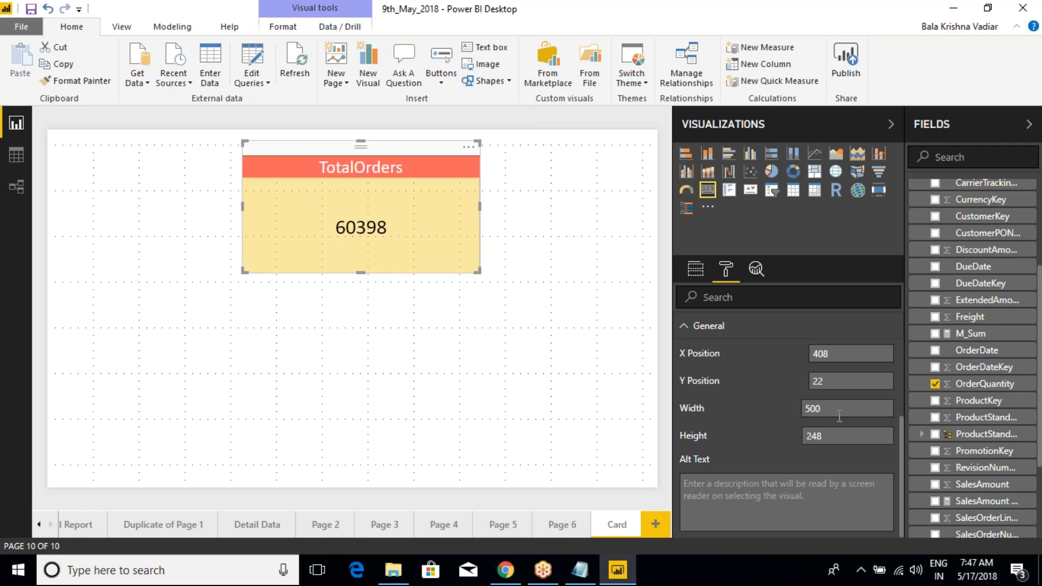
# Step: Set the card's width to 300, then deselect and reselect the card
pyautogui.press('BackSpace')
pyautogui.write('300')
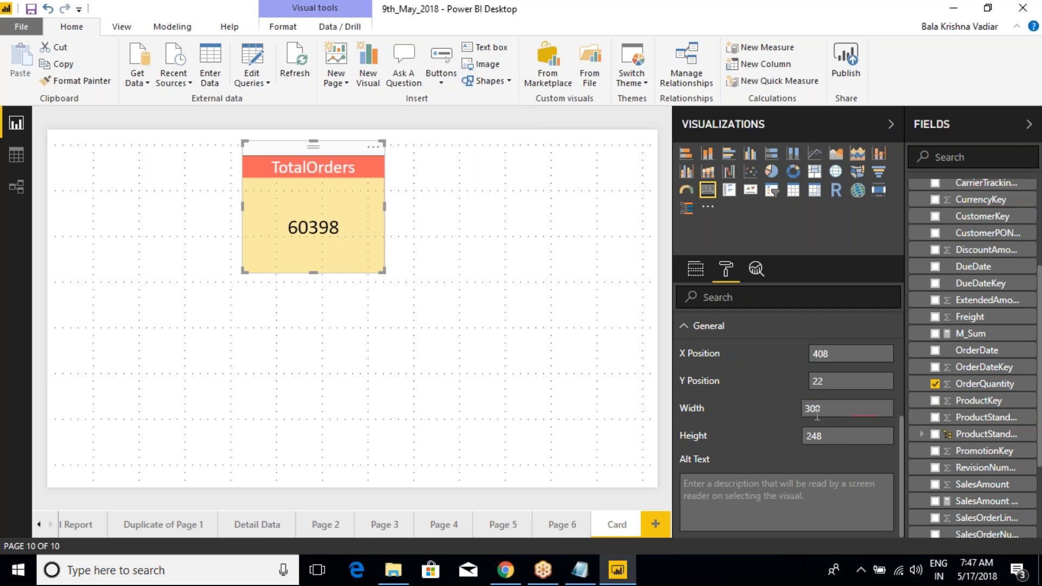
pyautogui.click(443, 351)
pyautogui.click(372, 220)
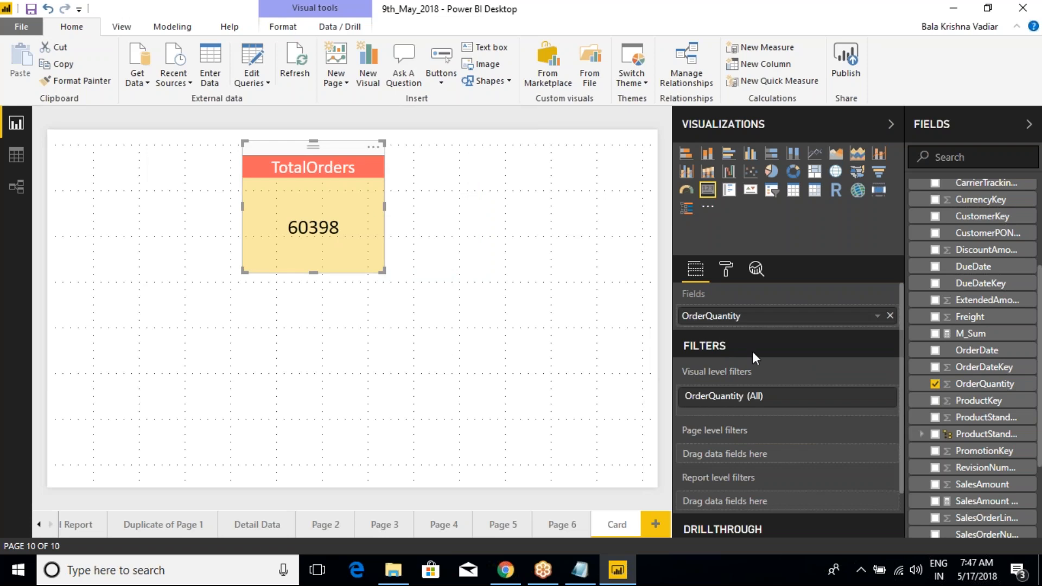
# Step: Set the card's height to 300 in its general formatting settings and deselect it
pyautogui.click(726, 271)
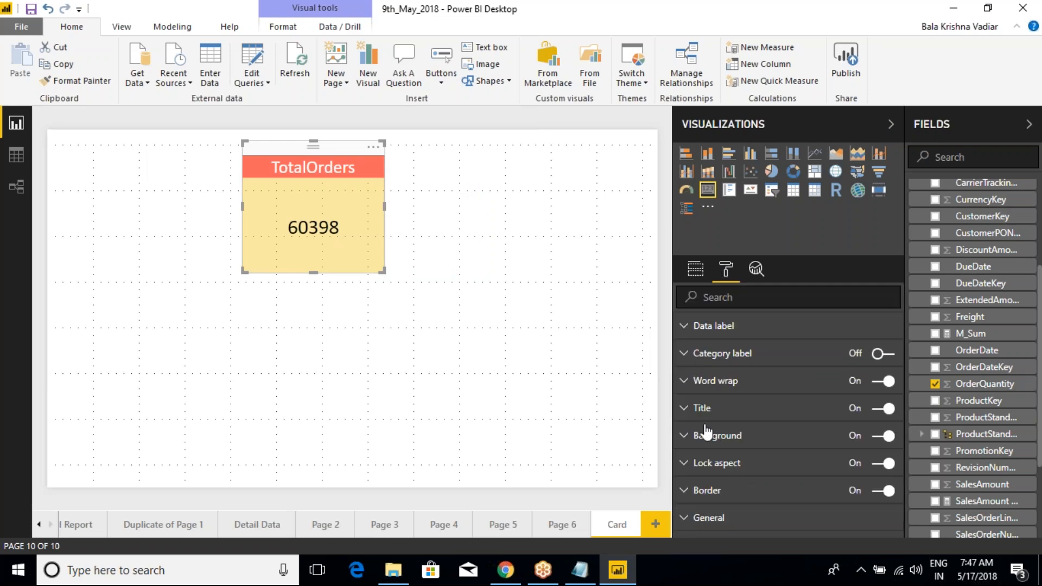
pyautogui.click(691, 517)
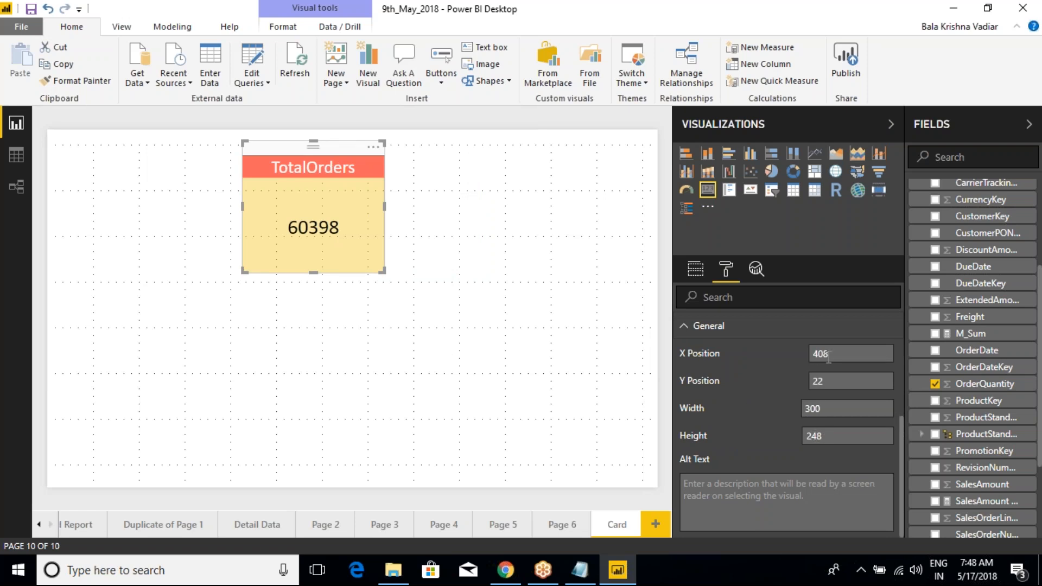
pyautogui.doubleClick(822, 438)
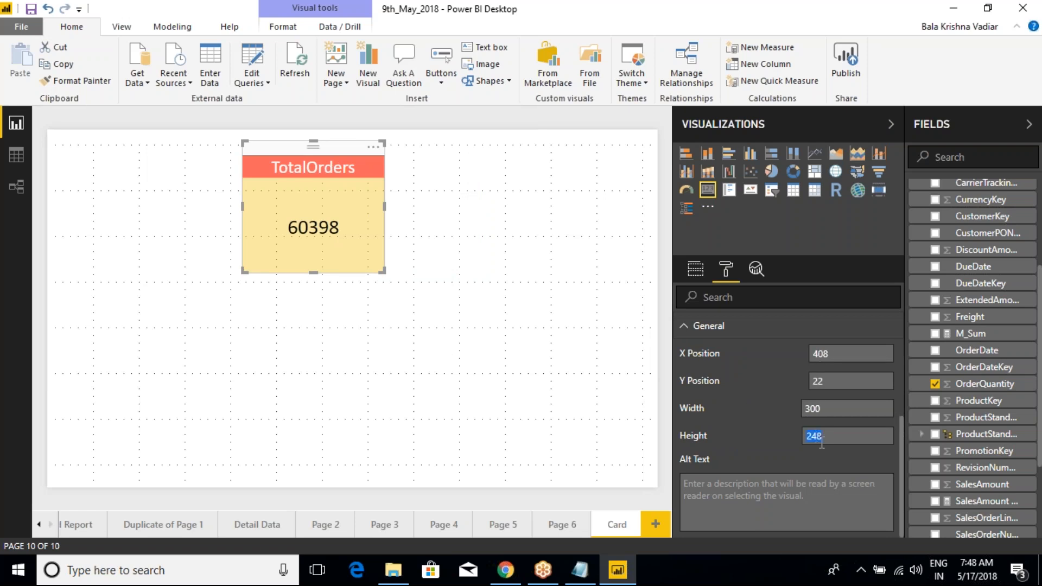
pyautogui.write('300')
pyautogui.press('Return')
pyautogui.click(490, 291)
# Step: Stretch the card taller by its bottom edge, then resize it to about 331 wide and 213 high
pyautogui.click(356, 237)
pyautogui.moveTo(314, 300); pyautogui.dragTo(318, 390)
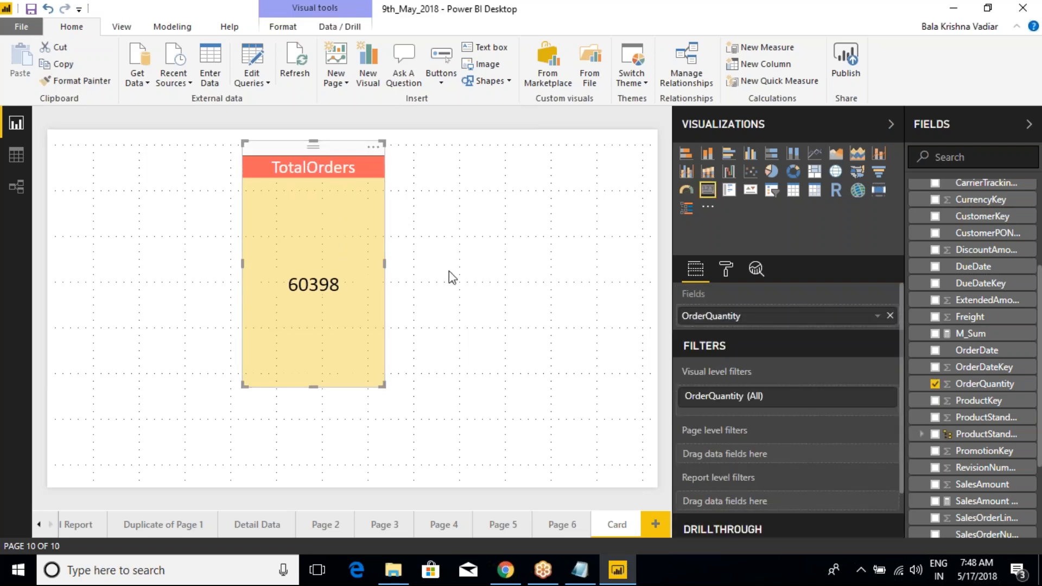
pyautogui.moveTo(314, 387); pyautogui.dragTo(330, 255)
pyautogui.moveTo(385, 200)
pyautogui.mouseDown()
pyautogui.moveTo(545, 208)
pyautogui.moveTo(374, 198)
pyautogui.mouseUp()
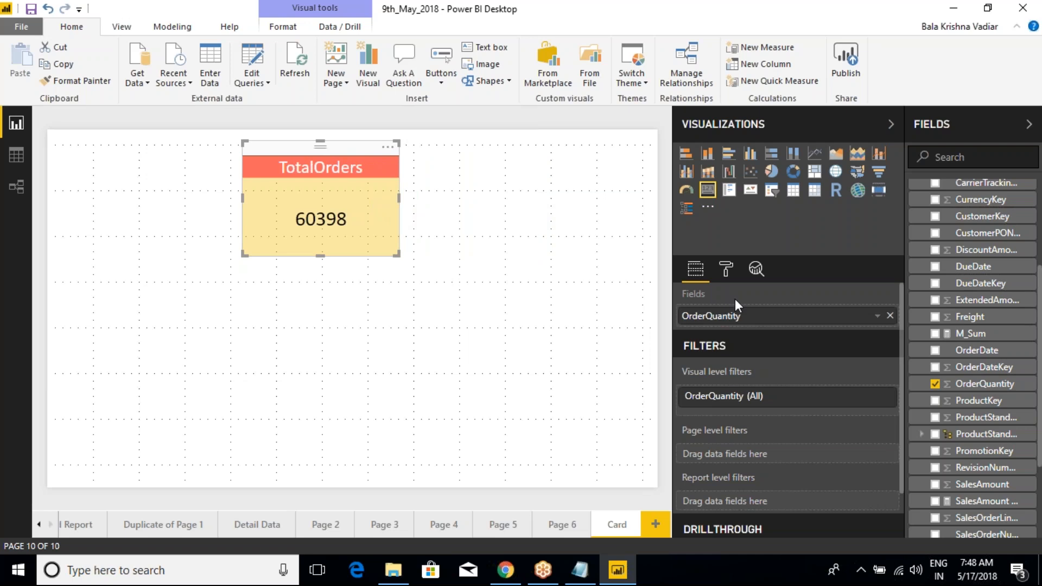
# Step: Set the card's X position to 300 in its general formatting settings
pyautogui.click(726, 269)
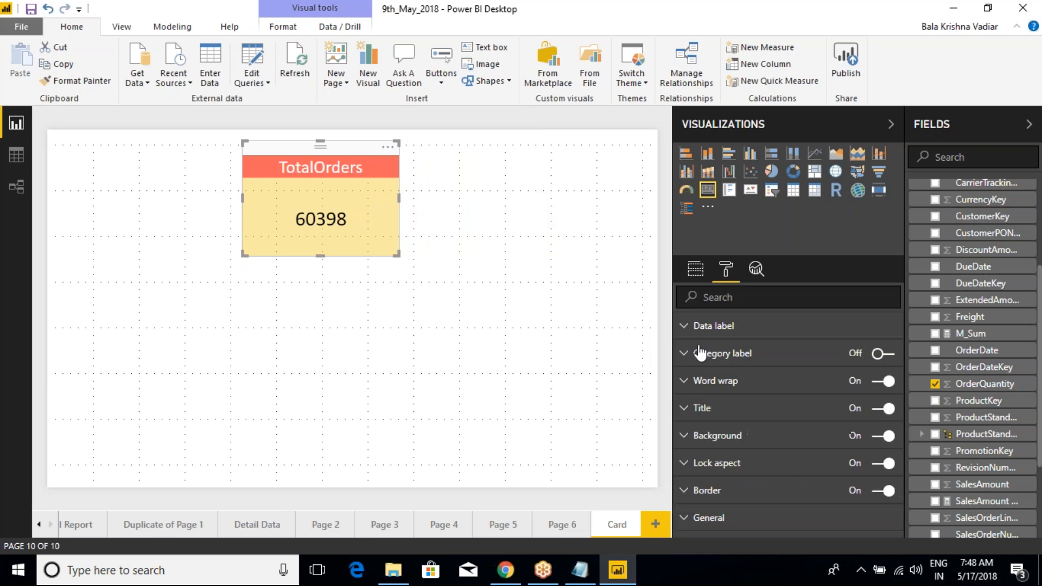
pyautogui.click(690, 518)
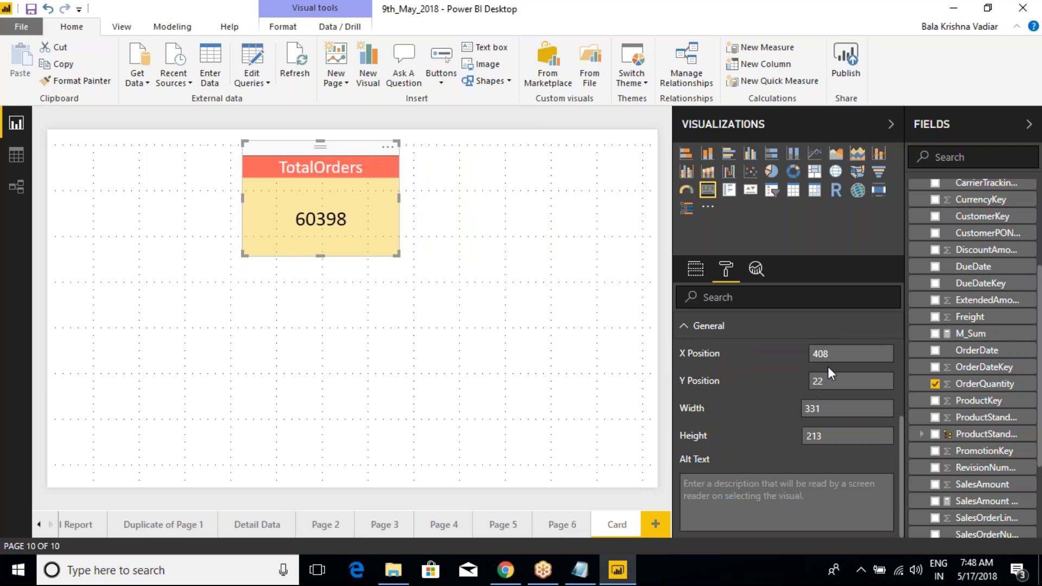
pyautogui.write('300')
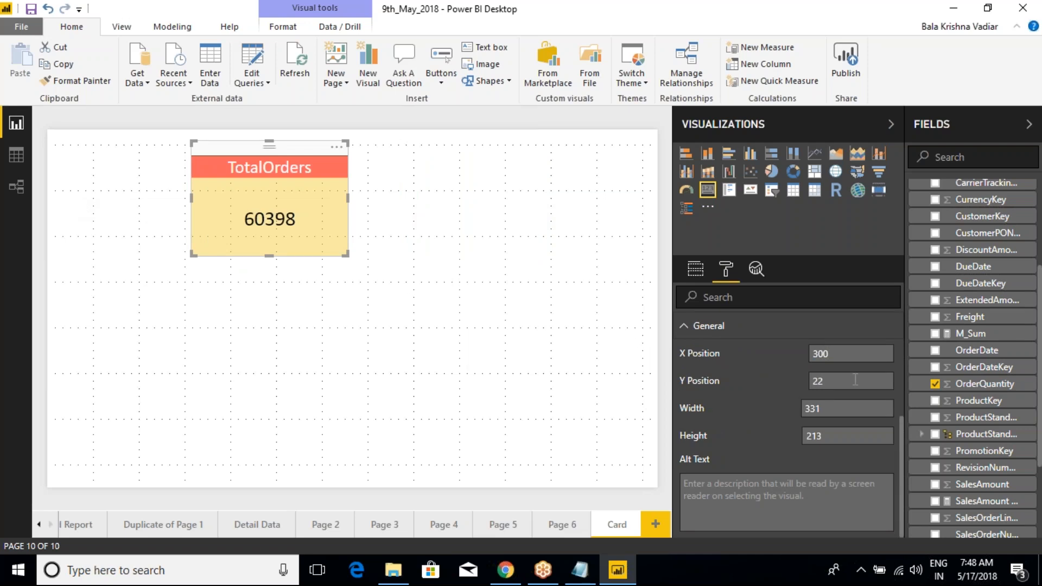
# Step: Replace the card's X position with 100
pyautogui.press('BackSpace')
pyautogui.press('BackSpace')
pyautogui.press('BackSpace')
pyautogui.write('100')
pyautogui.press('Return')
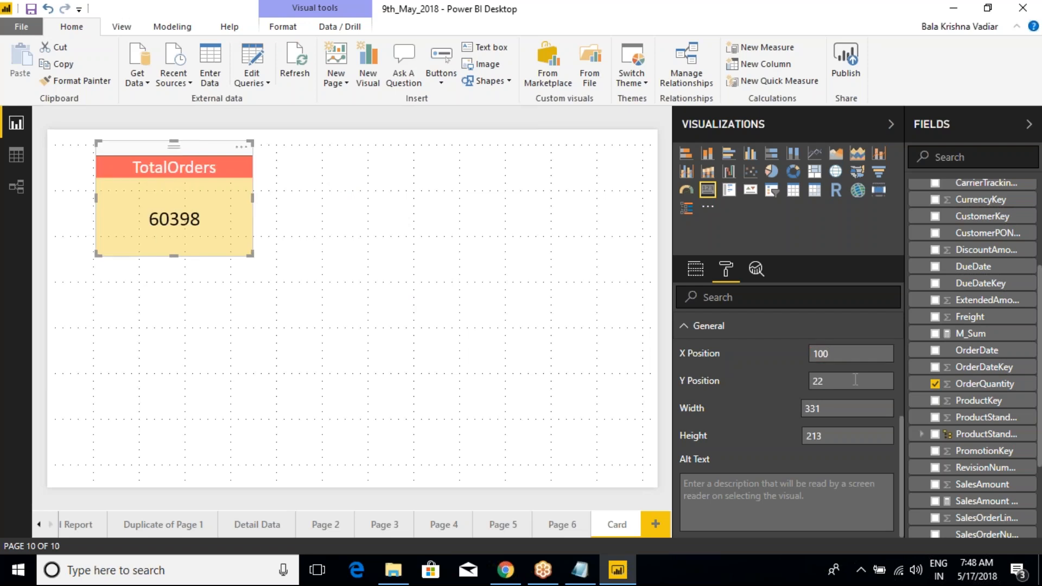
# Step: Examine the card's offset from the page edge and its X and Y position settings
pyautogui.click(312, 234)
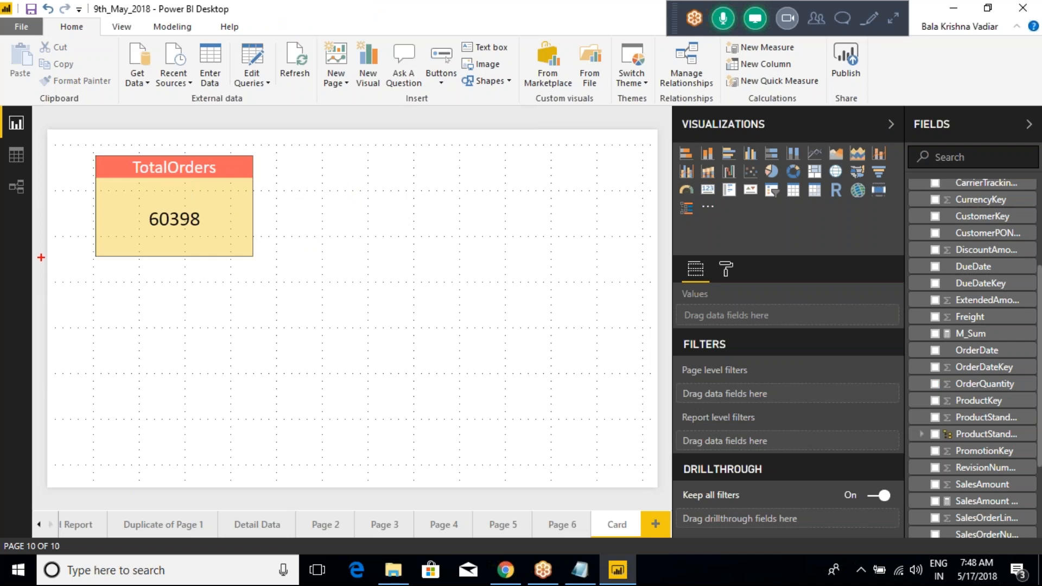
pyautogui.moveTo(41, 255); pyautogui.dragTo(97, 255)
pyautogui.click(238, 229)
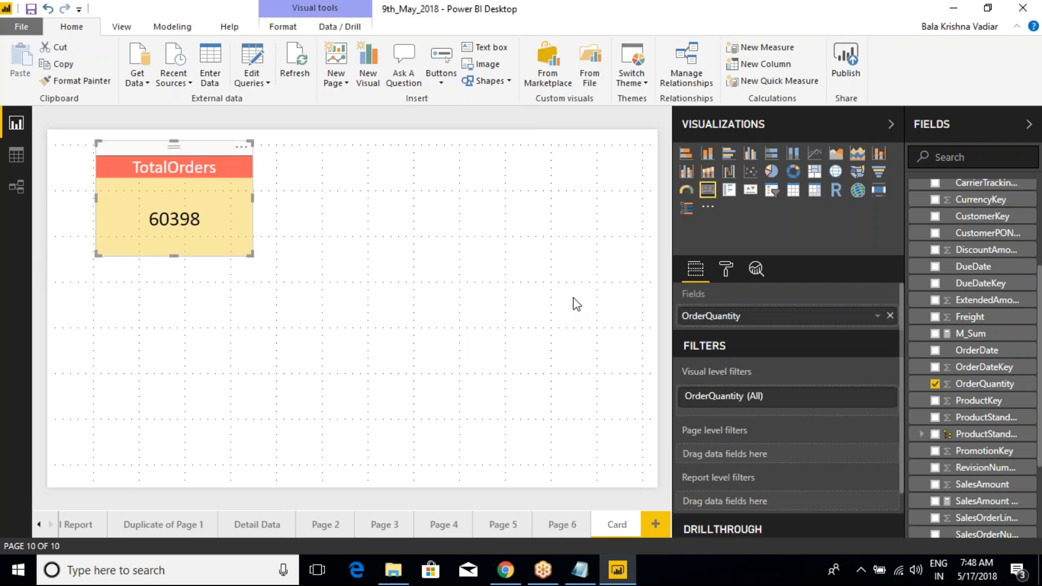
pyautogui.click(727, 270)
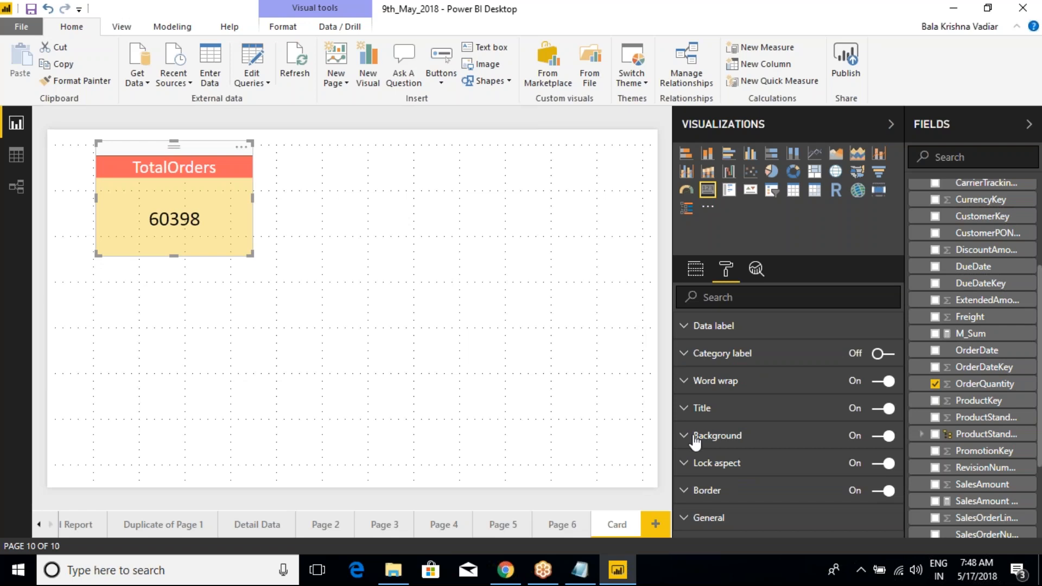
pyautogui.click(686, 518)
pyautogui.scroll(-3, 709, 386)
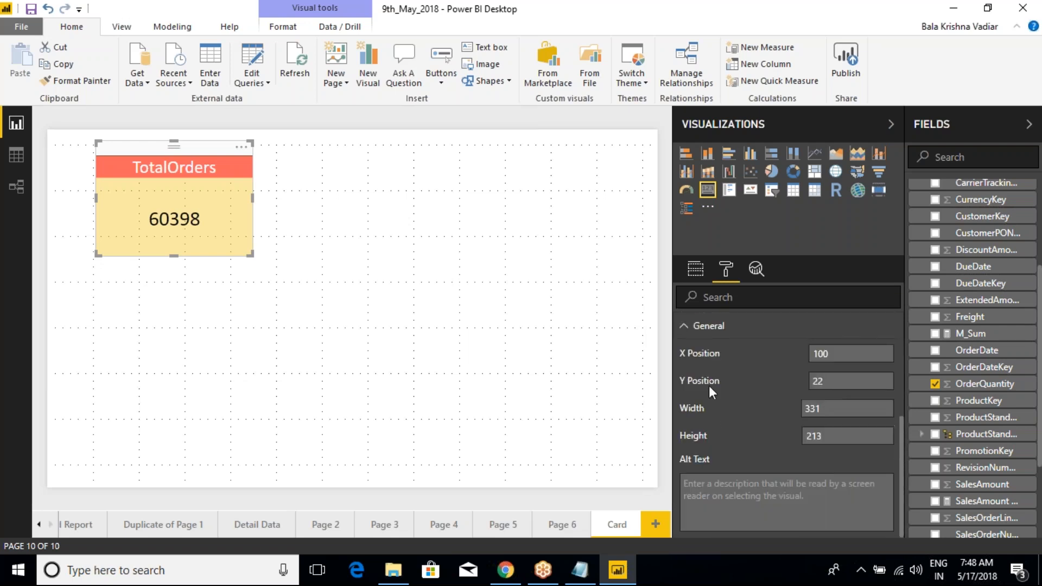
pyautogui.click(844, 380)
pyautogui.click(366, 272)
pyautogui.click(227, 182)
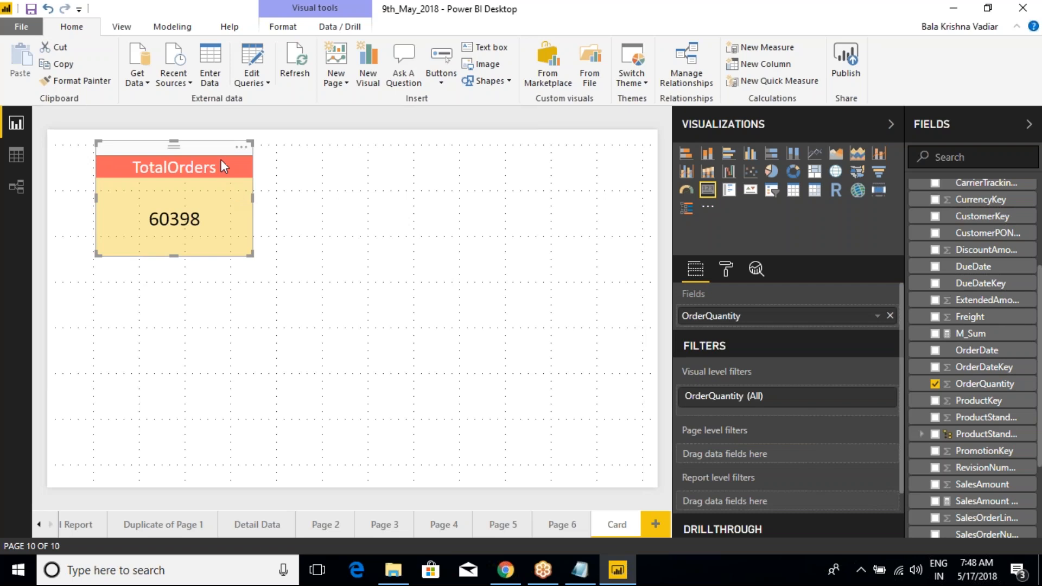
# Step: Move the card rightward along the top of the page, then deselect and reselect it
pyautogui.moveTo(218, 158); pyautogui.dragTo(339, 150)
pyautogui.click(719, 271)
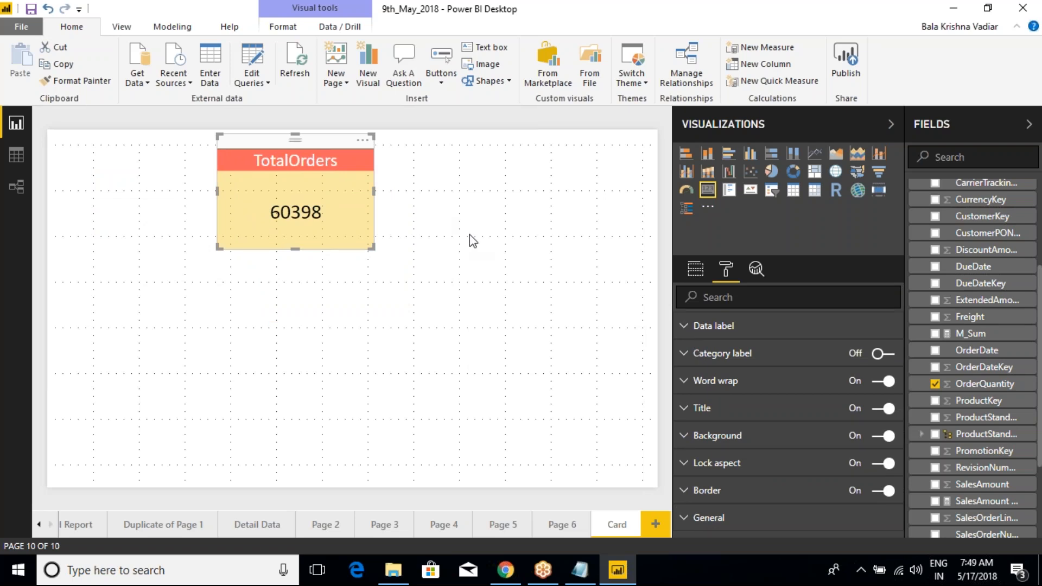
pyautogui.click(894, 30)
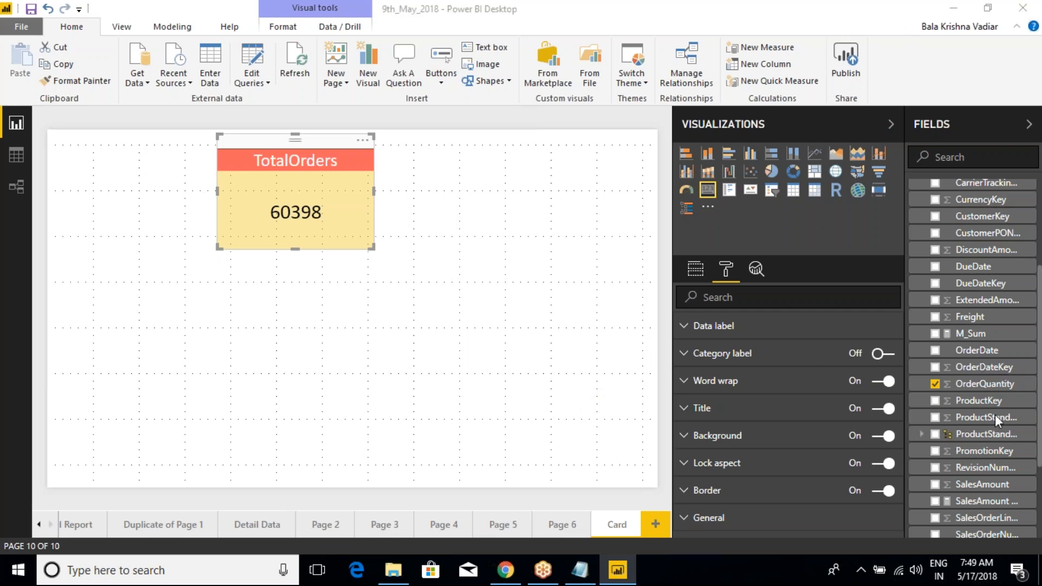
pyautogui.click(421, 189)
pyautogui.click(321, 157)
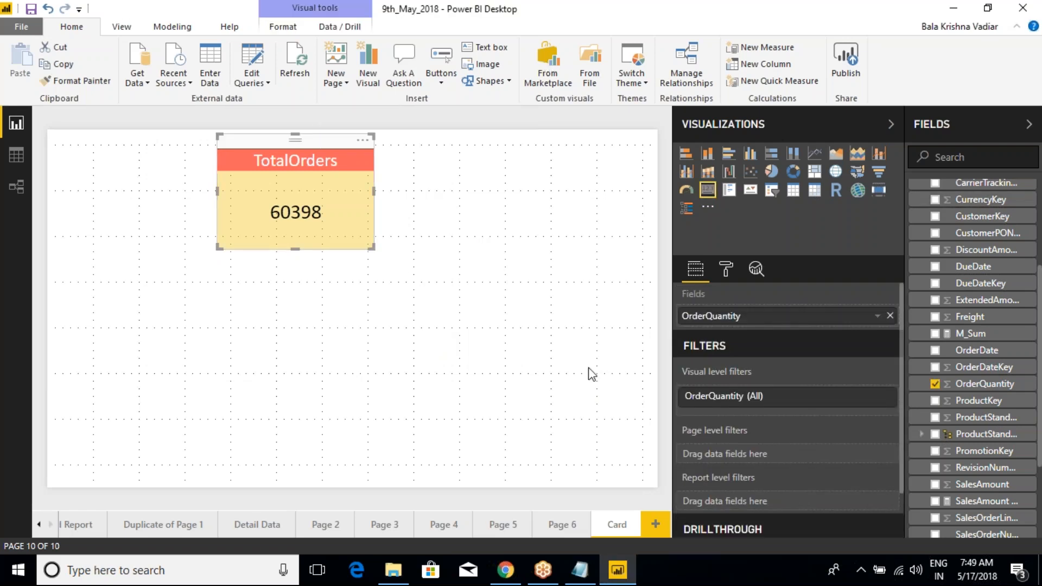
# Step: Turn the card's category label back on in its formatting settings
pyautogui.click(726, 269)
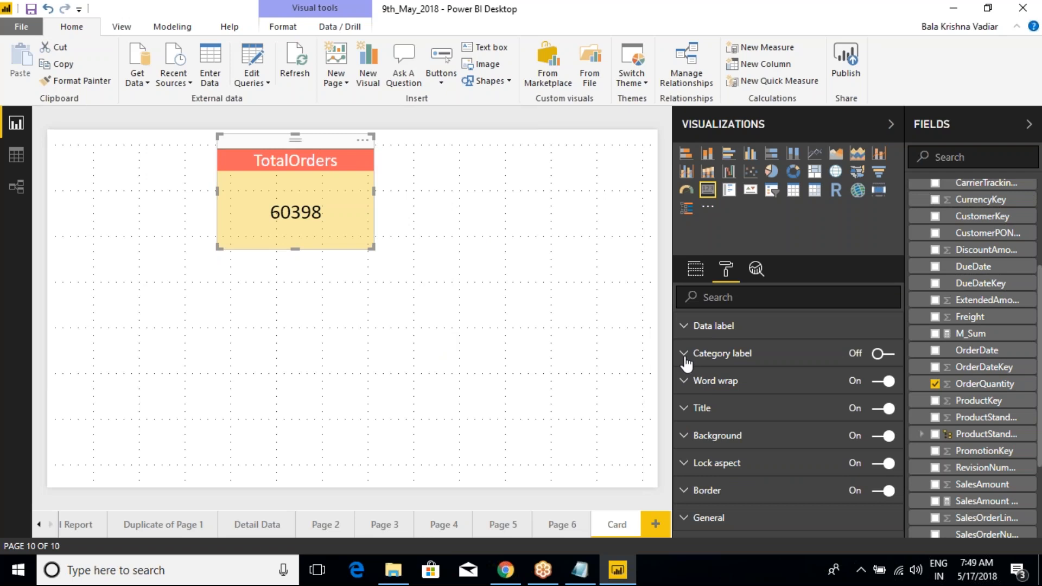
pyautogui.click(687, 360)
pyautogui.click(885, 355)
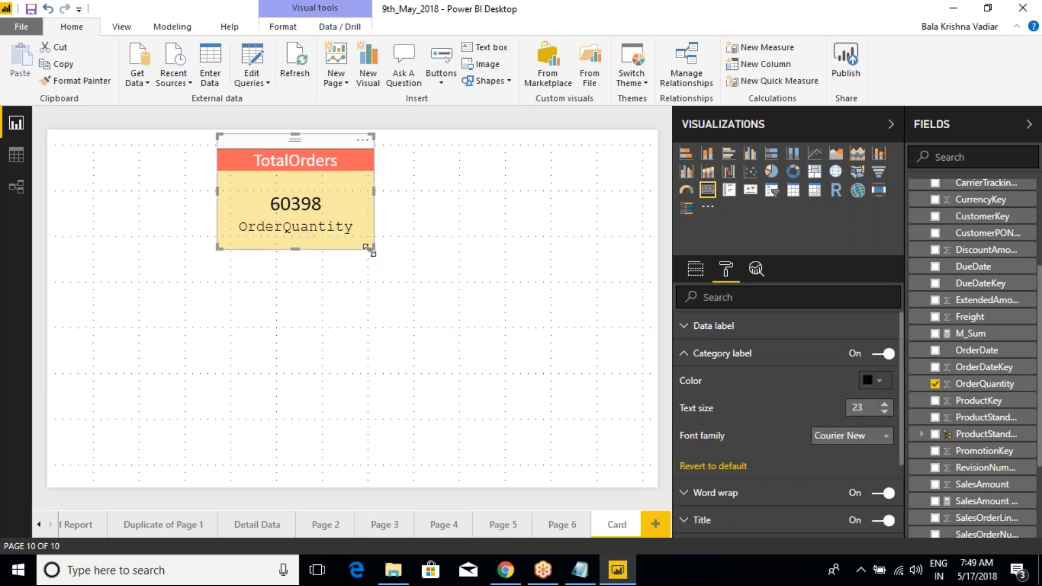
# Step: Enlarge the card from its lower-right corner and collapse the category label settings
pyautogui.moveTo(373, 248); pyautogui.dragTo(440, 297)
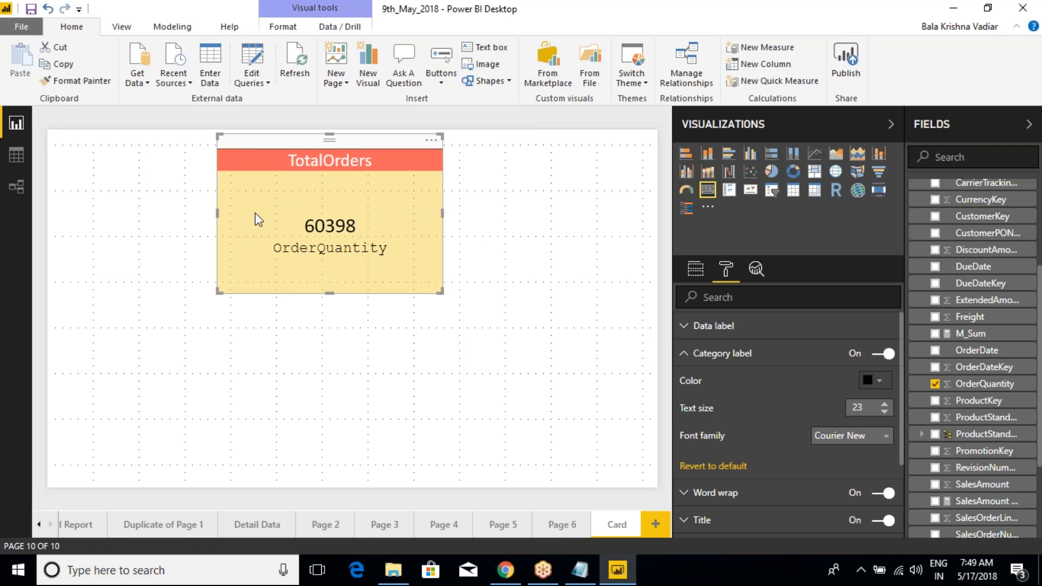
pyautogui.moveTo(227, 223)
pyautogui.mouseDown()
pyautogui.moveTo(312, 252)
pyautogui.moveTo(232, 191)
pyautogui.moveTo(233, 175)
pyautogui.moveTo(247, 200)
pyautogui.mouseUp()
pyautogui.press('Escape')
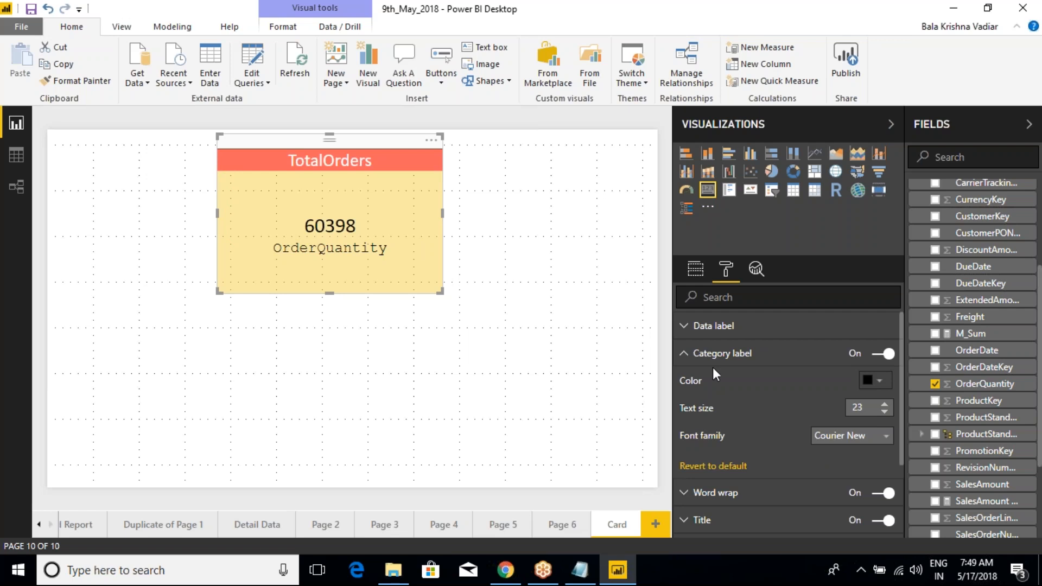
pyautogui.click(685, 355)
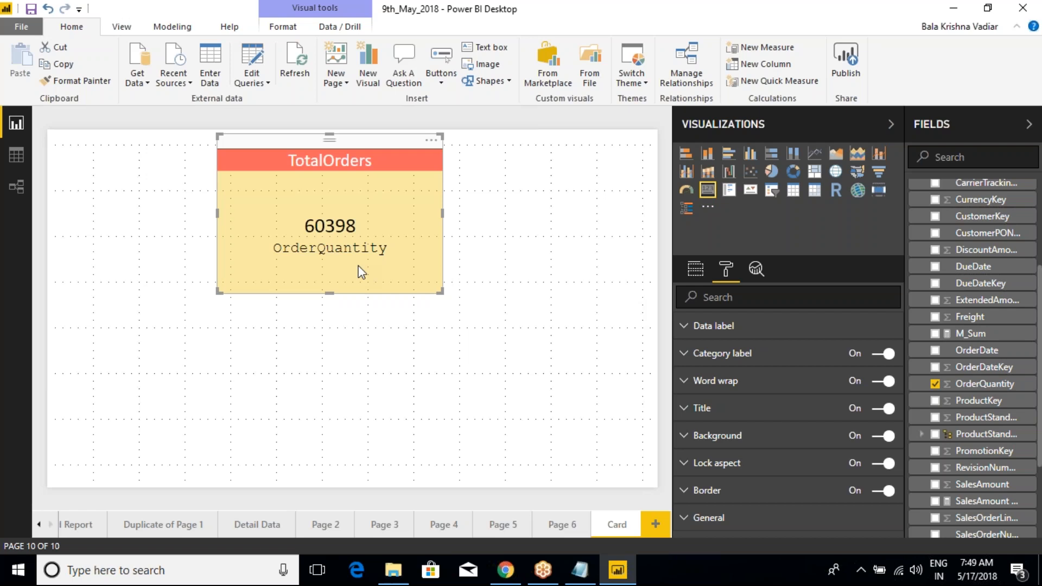
# Step: Return to the card's field settings and move the card to the page's upper-left corner
pyautogui.click(696, 269)
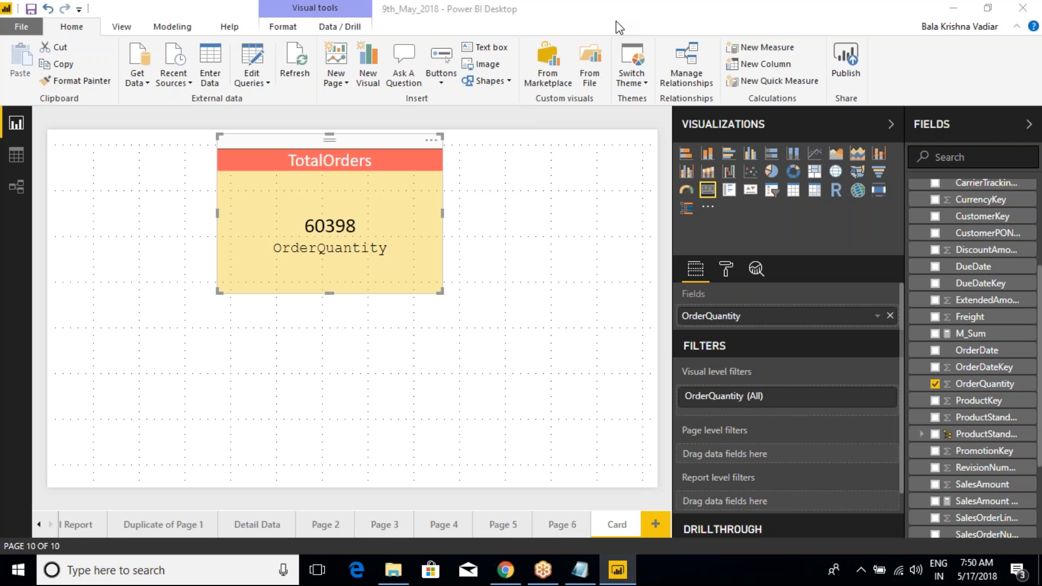
pyautogui.moveTo(381, 147); pyautogui.dragTo(213, 143)
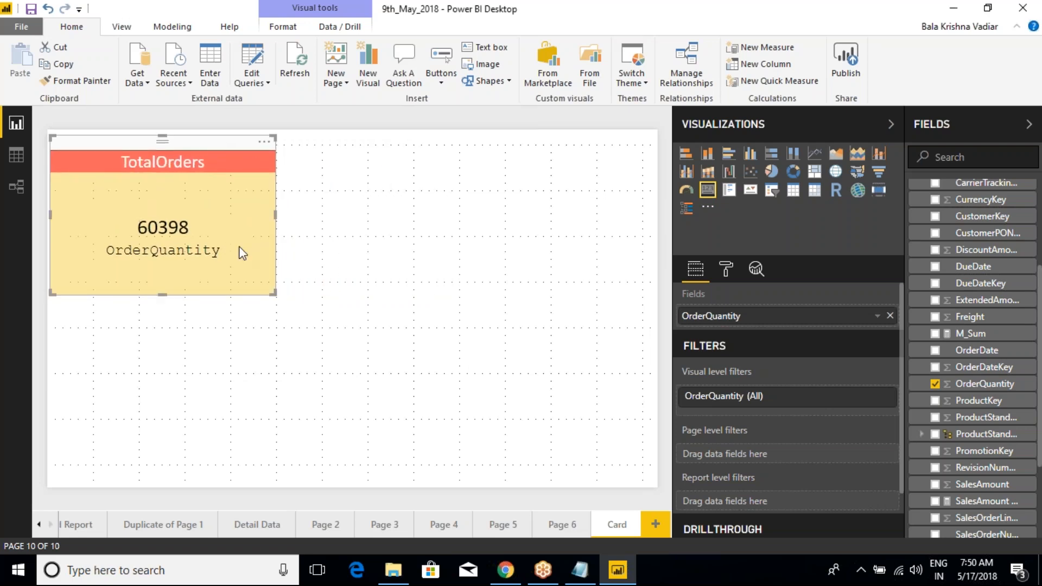
# Step: Shrink the TotalOrders card from its lower-right corner, keeping it in the page's upper-left corner
pyautogui.moveTo(275, 295); pyautogui.dragTo(228, 264)
pyautogui.moveTo(227, 205); pyautogui.dragTo(223, 216)
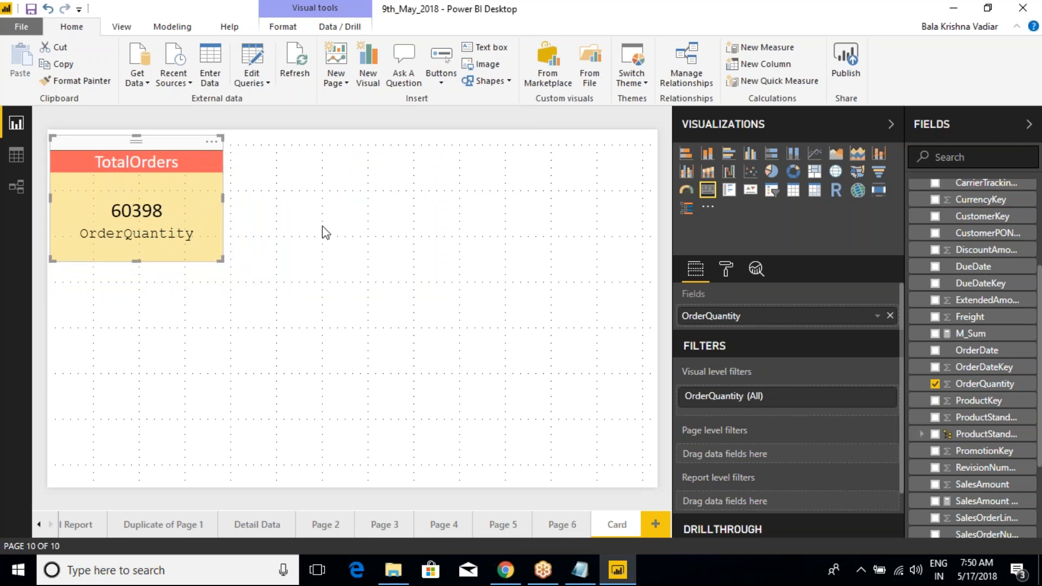
# Step: Switch to the class notes in Notepad, point out the CARD entry under Discussion of All Visualizations, and return to Power BI Desktop
pyautogui.click(585, 571)
pyautogui.click(128, 281)
pyautogui.hotkey('shift', 'Left')
pyautogui.hotkey('shift', 'Left')
pyautogui.hotkey('shift', 'Left')
pyautogui.hotkey('shift', 'Left')
pyautogui.hotkey('shift', 'Left')
pyautogui.hotkey('shift', 'Left')
pyautogui.hotkey('shift', 'Left')
pyautogui.click(134, 278)
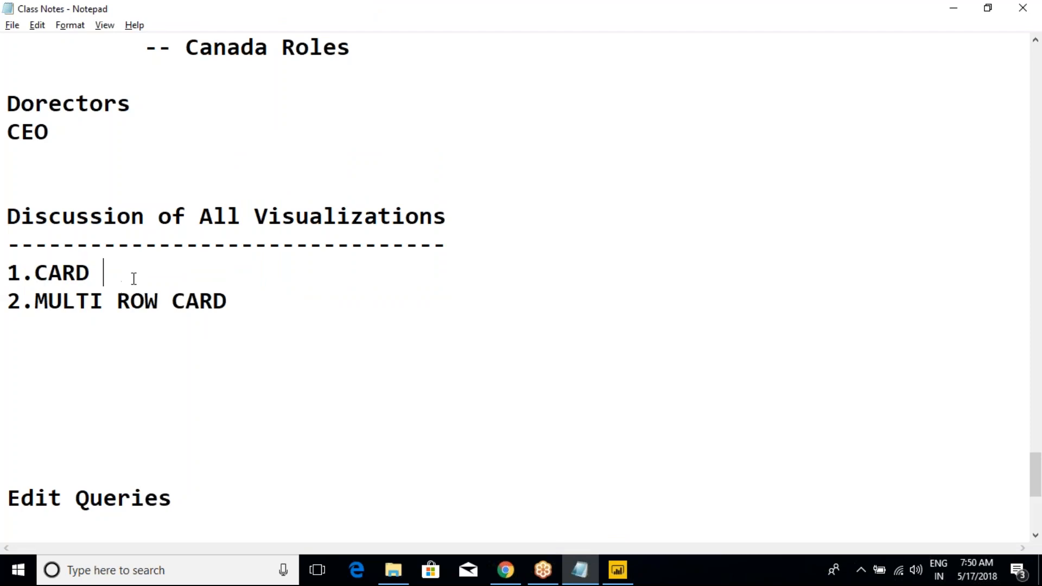
pyautogui.hotkey('alt', 'Tab')
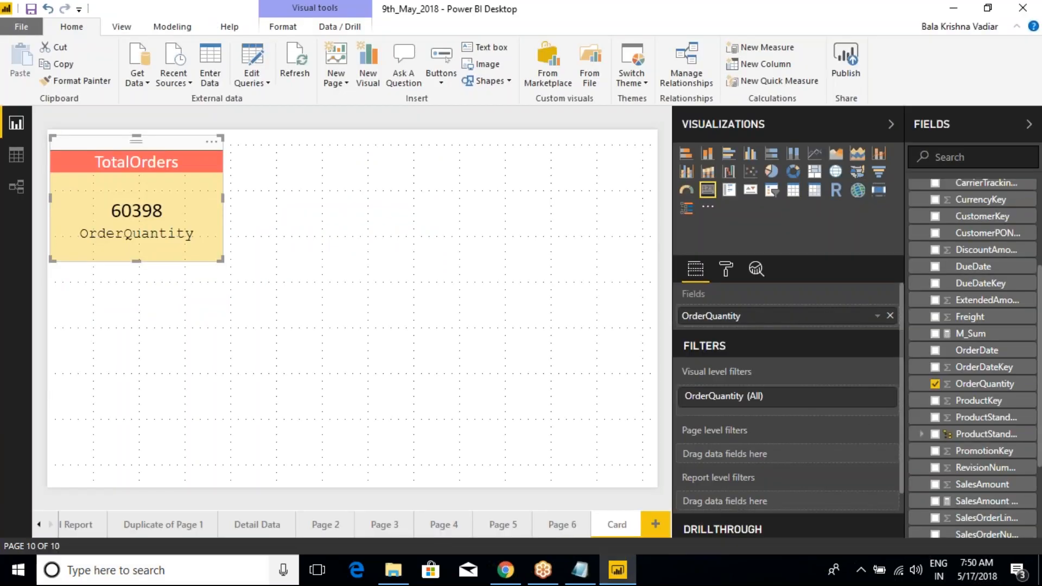
# Step: Turn off the TotalOrders card's category label in its formatting settings
pyautogui.click(726, 268)
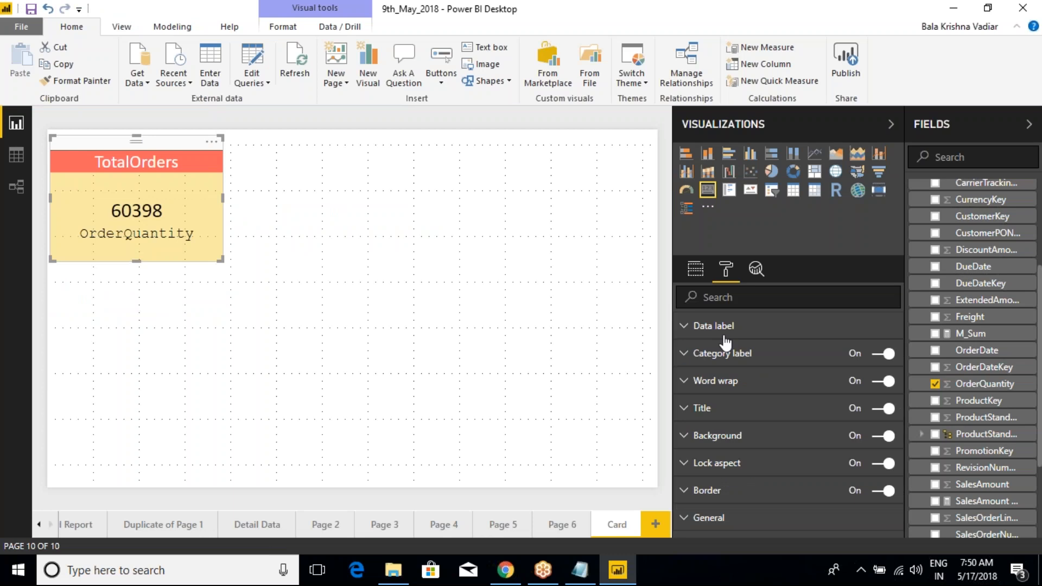
pyautogui.click(883, 354)
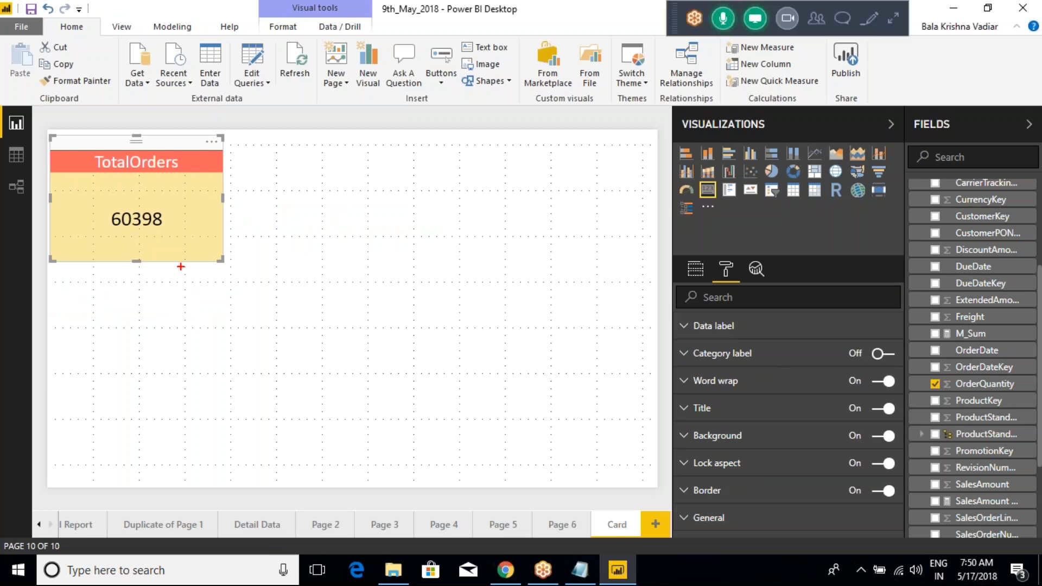
# Step: Annotate the card's value with a pen stroke and sketch a red frame beside it, divided into two columns with a header row
pyautogui.moveTo(177, 221)
pyautogui.mouseDown()
pyautogui.moveTo(212, 221)
pyautogui.moveTo(228, 196)
pyautogui.mouseUp()
pyautogui.moveTo(289, 173)
pyautogui.mouseDown()
pyautogui.moveTo(451, 369)
pyautogui.moveTo(539, 454)
pyautogui.moveTo(576, 451)
pyautogui.mouseUp()
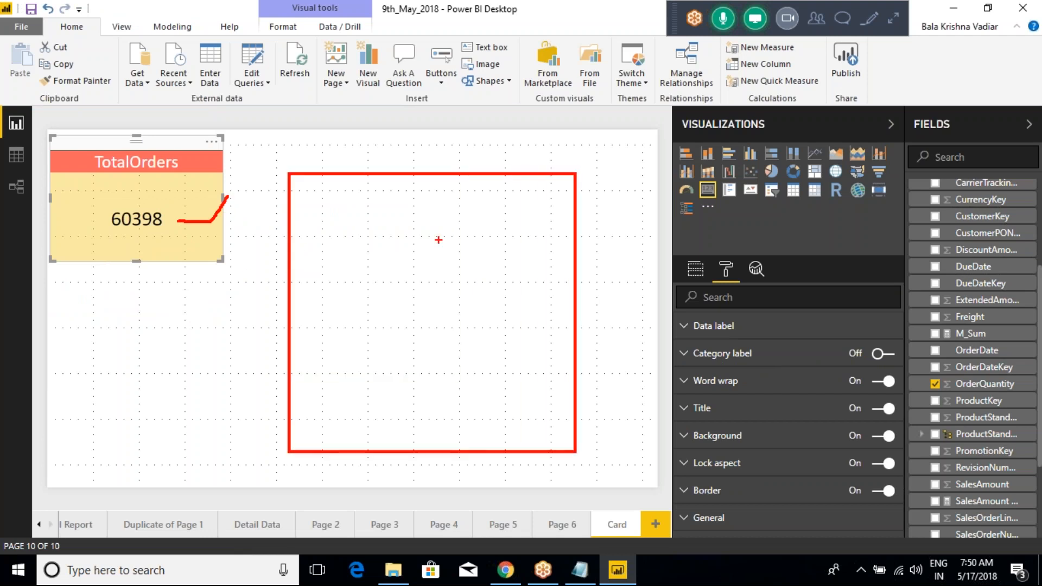
pyautogui.moveTo(433, 175); pyautogui.dragTo(429, 451)
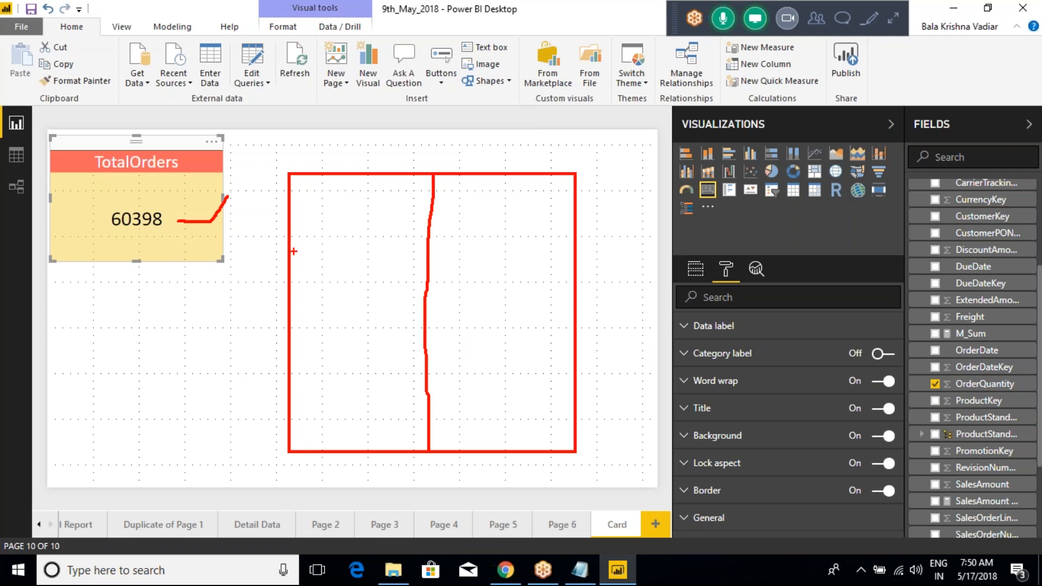
pyautogui.moveTo(297, 244); pyautogui.dragTo(574, 240)
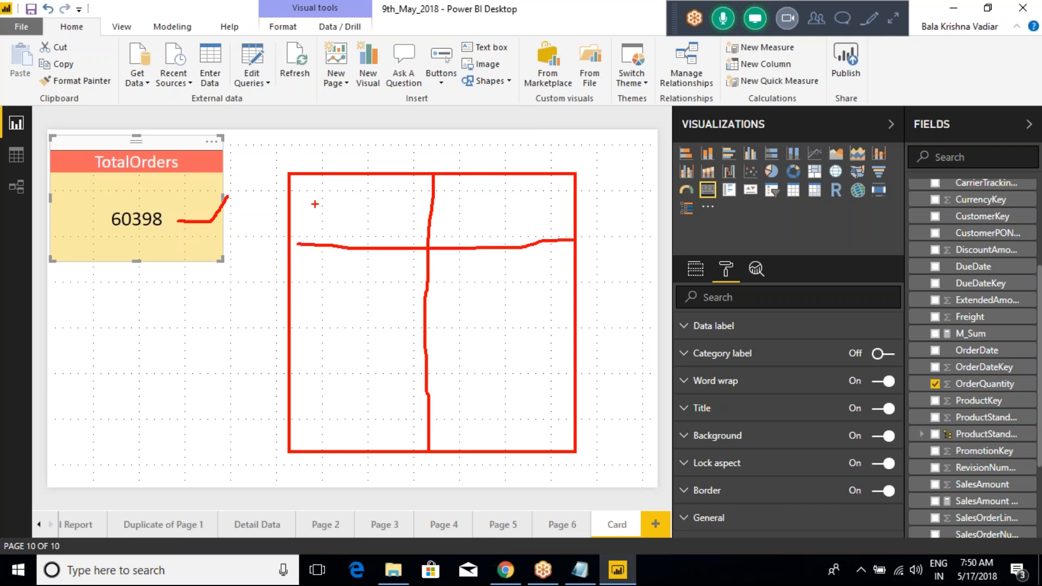
# Step: Handwrite sample entries in the sketched table and add more row dividers to illustrate a multi-row layout
pyautogui.moveTo(330, 201)
pyautogui.mouseDown()
pyautogui.moveTo(318, 209)
pyautogui.moveTo(324, 220)
pyautogui.mouseUp()
pyautogui.moveTo(361, 217); pyautogui.dragTo(363, 223)
pyautogui.moveTo(369, 221); pyautogui.dragTo(403, 224)
pyautogui.moveTo(299, 320); pyautogui.dragTo(564, 313)
pyautogui.moveTo(485, 285); pyautogui.dragTo(559, 255)
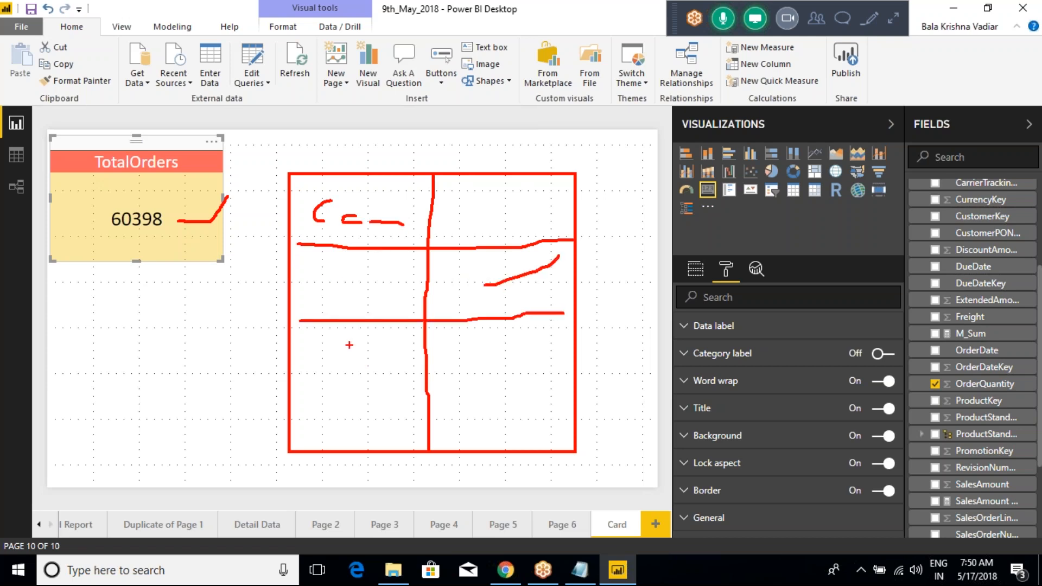
pyautogui.moveTo(313, 382)
pyautogui.mouseDown()
pyautogui.moveTo(332, 362)
pyautogui.moveTo(341, 393)
pyautogui.moveTo(361, 375)
pyautogui.mouseUp()
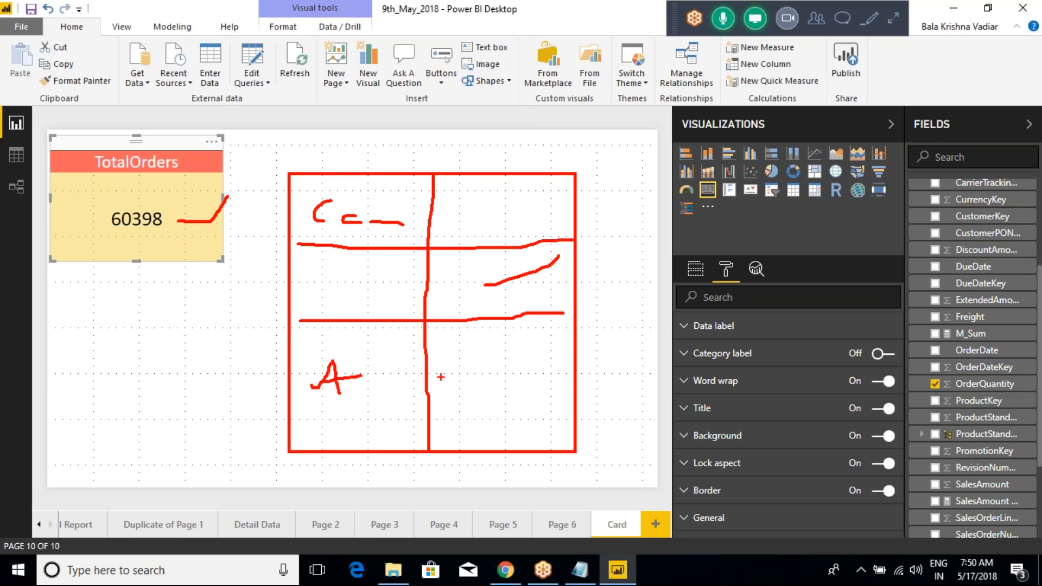
pyautogui.moveTo(451, 374); pyautogui.dragTo(558, 341)
pyautogui.moveTo(294, 399); pyautogui.dragTo(571, 383)
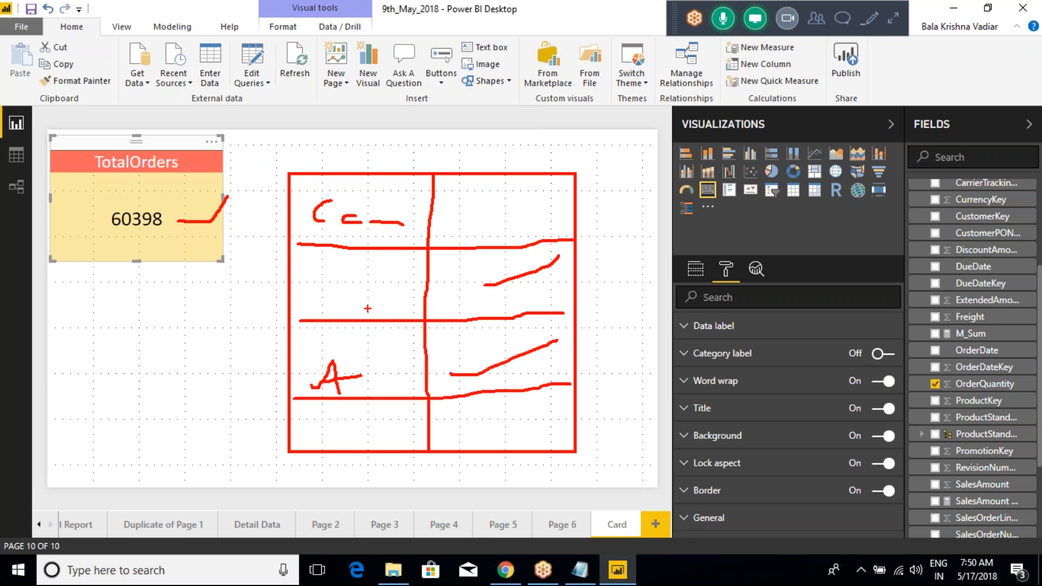
# Step: Handwrite a heading over the sketched table's upper edge and clear all the annotations
pyautogui.moveTo(361, 130)
pyautogui.mouseDown()
pyautogui.moveTo(362, 183)
pyautogui.moveTo(364, 174)
pyautogui.mouseUp()
pyautogui.moveTo(382, 162); pyautogui.dragTo(367, 182)
pyautogui.moveTo(420, 151); pyautogui.dragTo(412, 177)
pyautogui.moveTo(395, 151)
pyautogui.mouseDown()
pyautogui.moveTo(411, 163)
pyautogui.moveTo(475, 157)
pyautogui.mouseUp()
pyautogui.press('Escape')
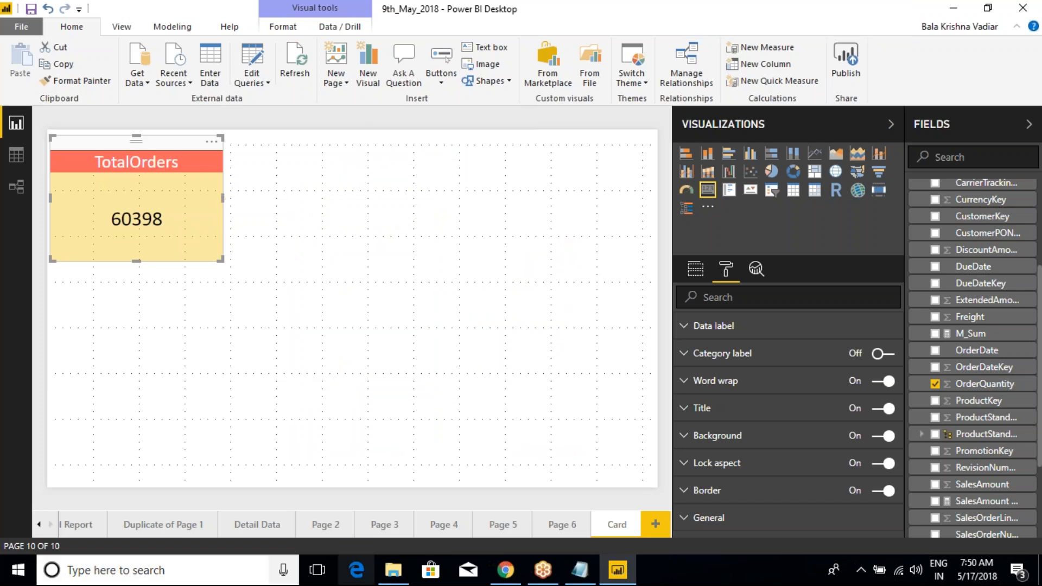
# Step: Insert a blank Multi-row card visual on the page and move it to the upper area, apart from the TotalOrders card
pyautogui.click(444, 237)
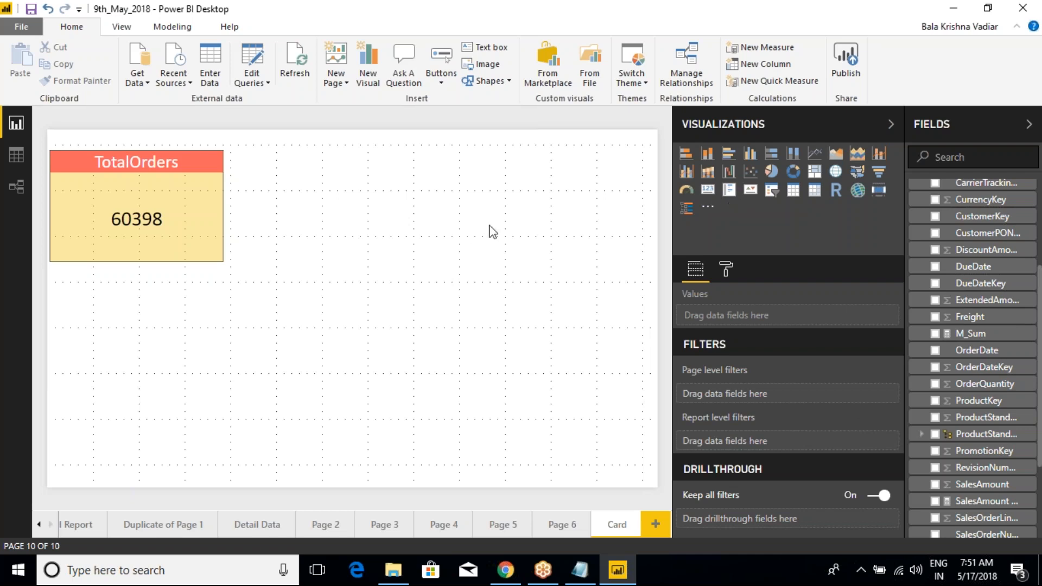
pyautogui.click(729, 190)
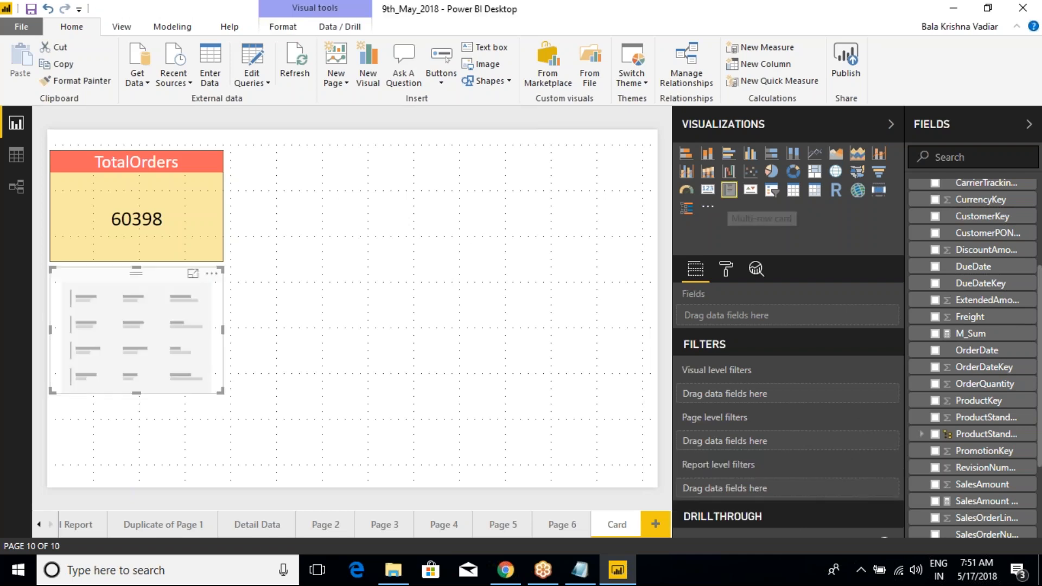
pyautogui.moveTo(152, 302); pyautogui.dragTo(421, 158)
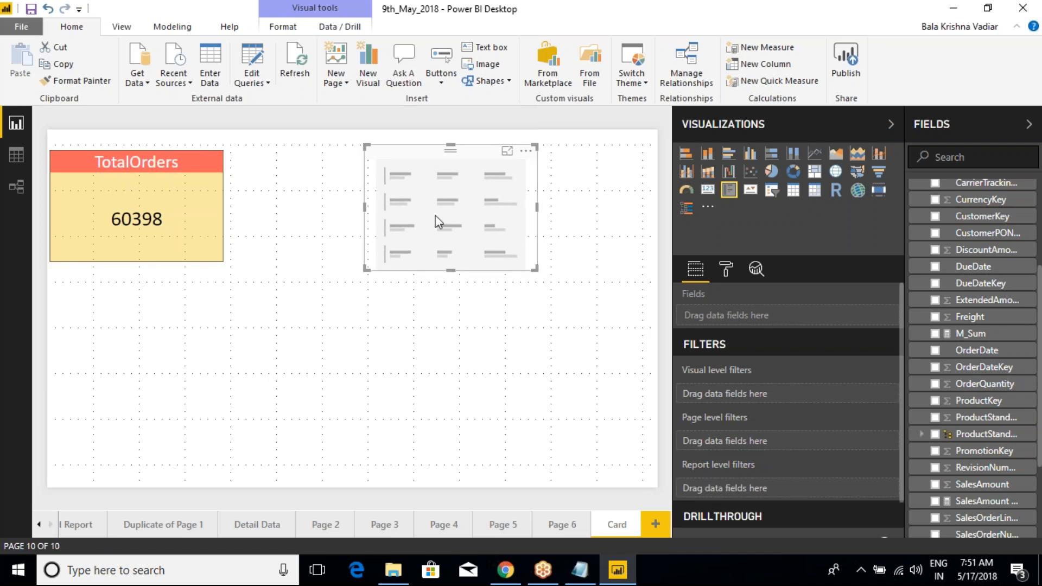
# Step: Place a blank Card visual beside the multi-row card to compare their layouts, and remove the blank card
pyautogui.click(360, 377)
pyautogui.click(708, 190)
pyautogui.moveTo(207, 355); pyautogui.dragTo(367, 352)
pyautogui.moveTo(476, 265); pyautogui.dragTo(461, 357)
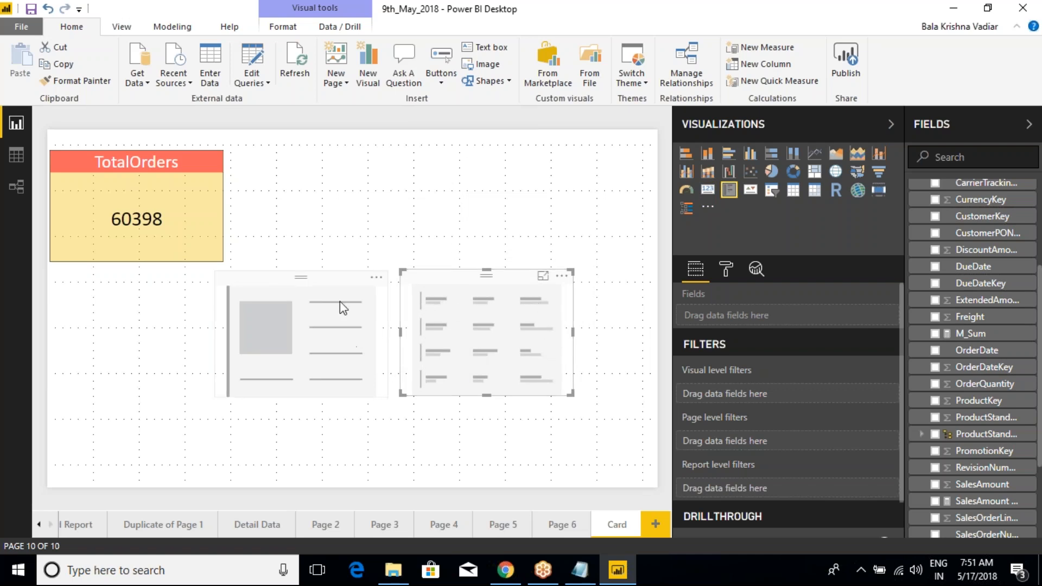
pyautogui.click(341, 315)
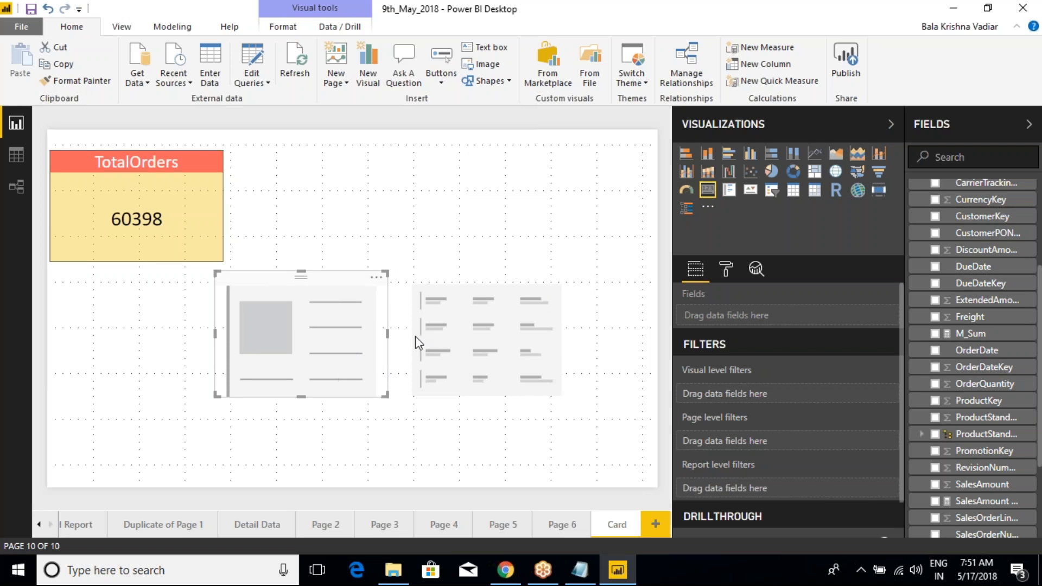
pyautogui.click(376, 277)
pyautogui.click(387, 296)
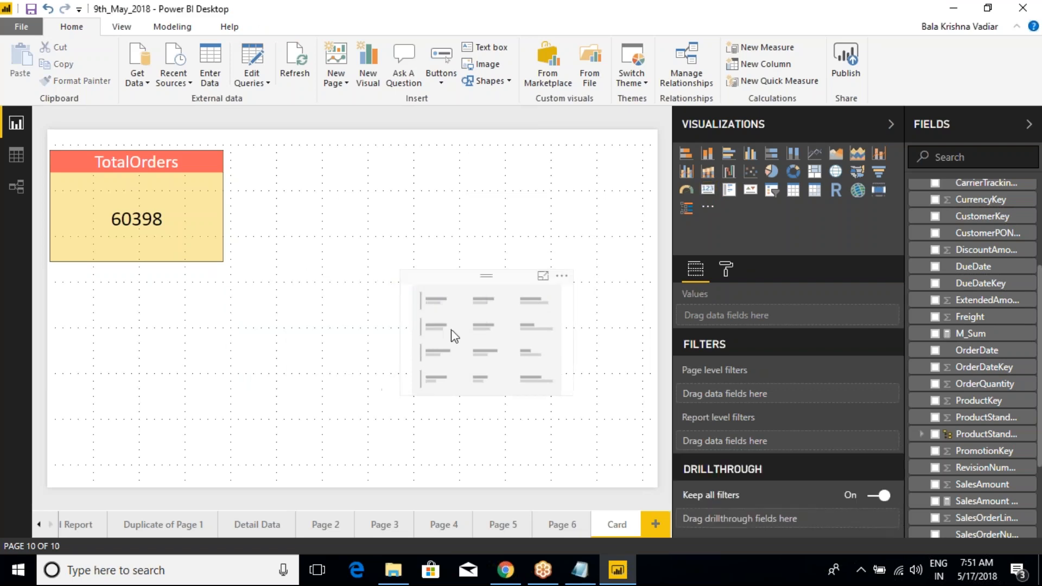
# Step: Move the multi-row card up beside the TotalOrders card and enlarge it in width and height
pyautogui.moveTo(464, 323); pyautogui.dragTo(340, 203)
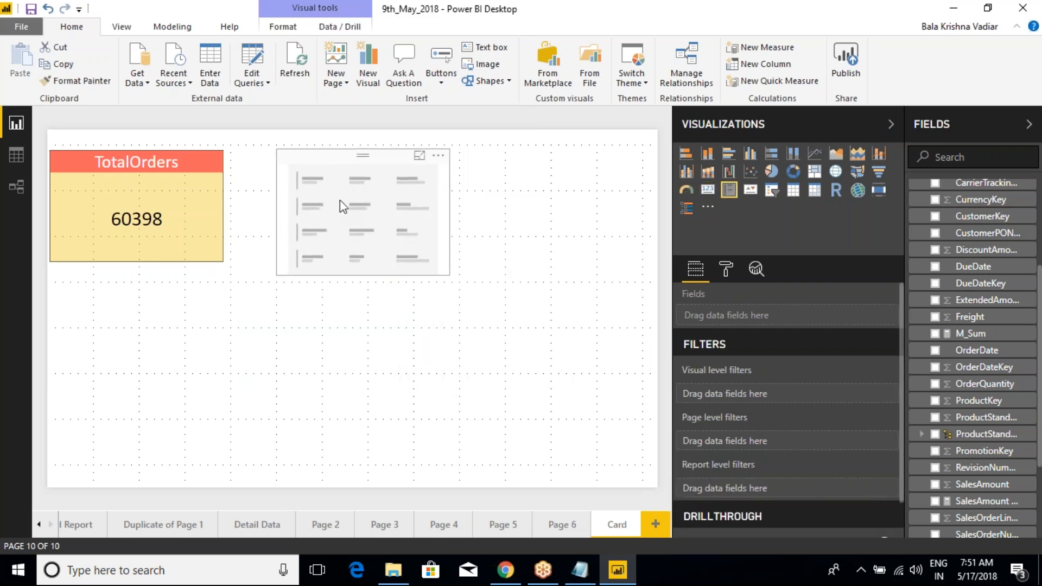
pyautogui.moveTo(450, 275); pyautogui.dragTo(549, 330)
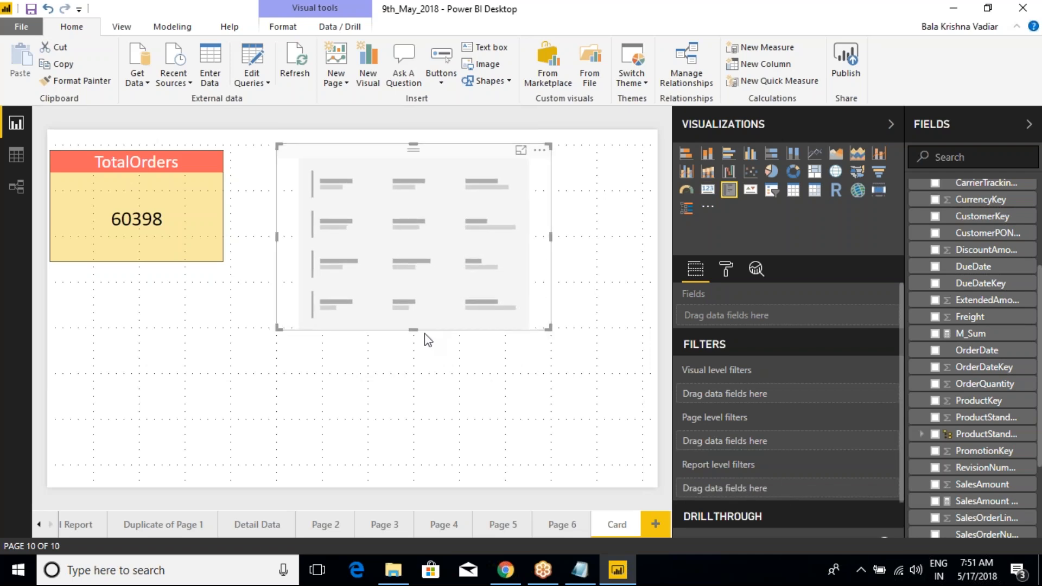
pyautogui.moveTo(413, 330); pyautogui.dragTo(421, 424)
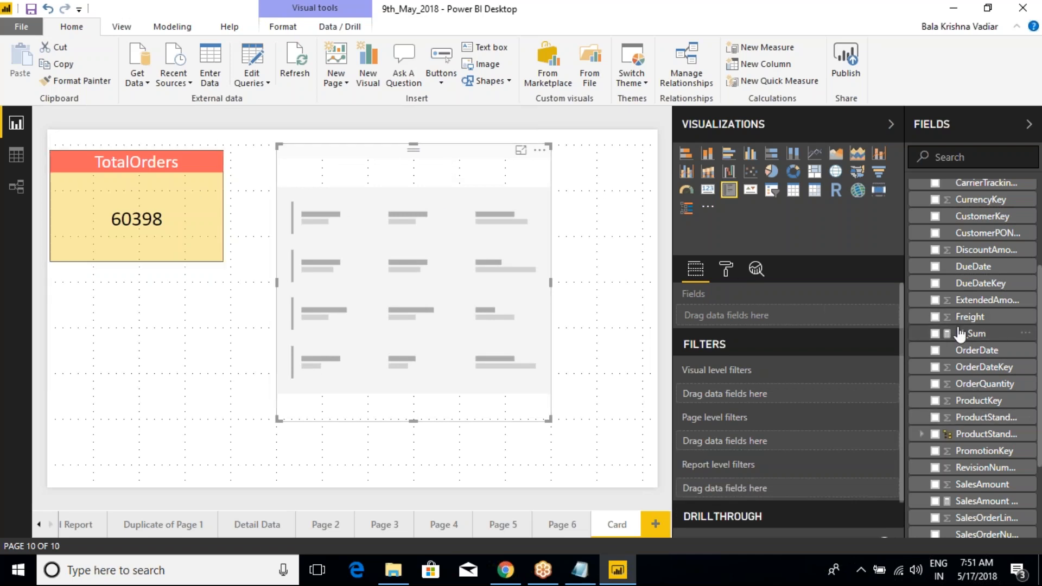
# Step: Add the OrderQuantity field to the multi-row card
pyautogui.scroll(3, 960, 332)
pyautogui.scroll(-5, 977, 364)
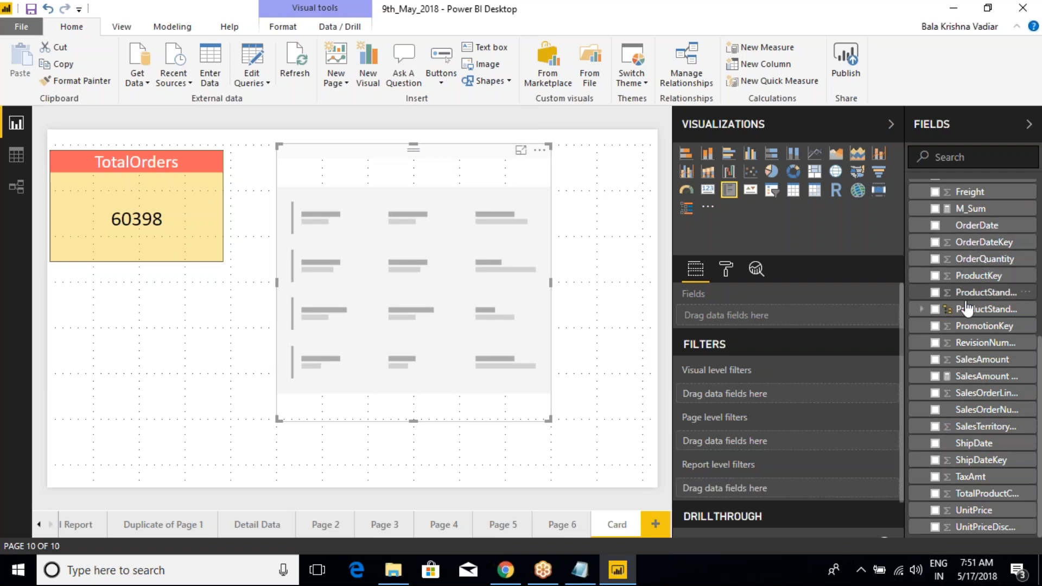
pyautogui.click(935, 259)
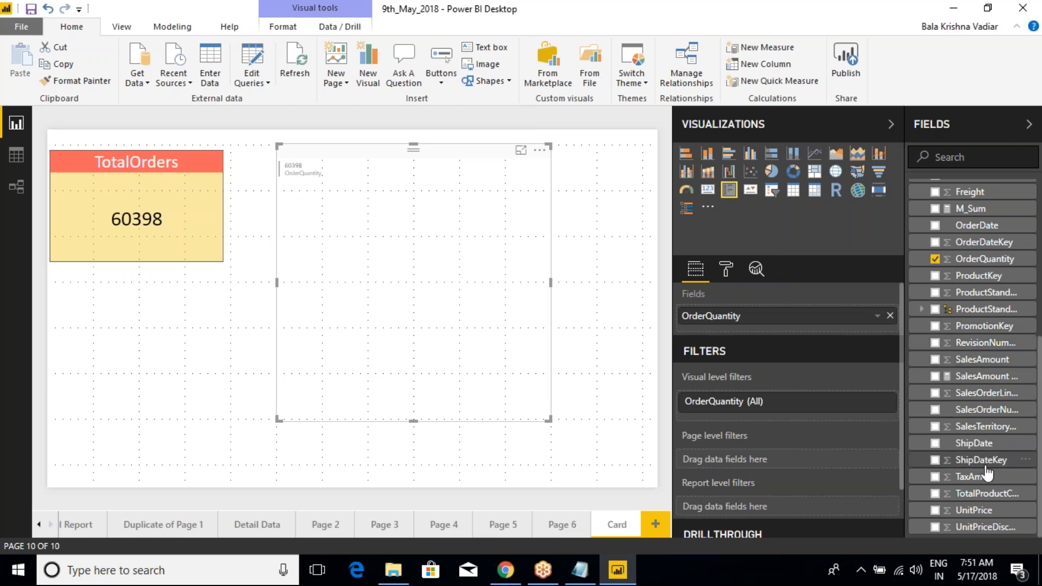
# Step: Turn on the multi-row card's border and give it a yellow background with 57% transparency
pyautogui.click(727, 270)
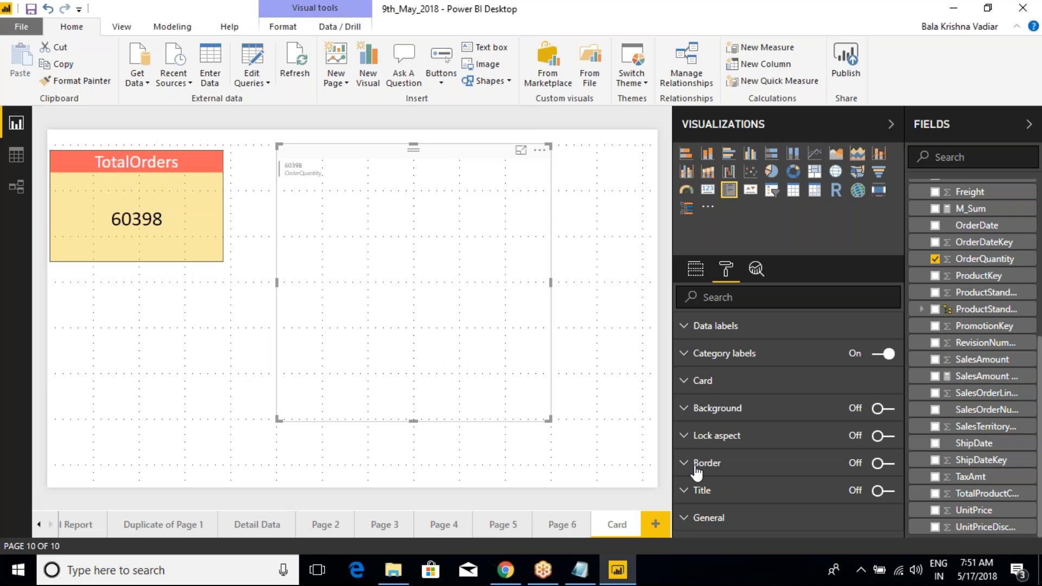
pyautogui.click(883, 464)
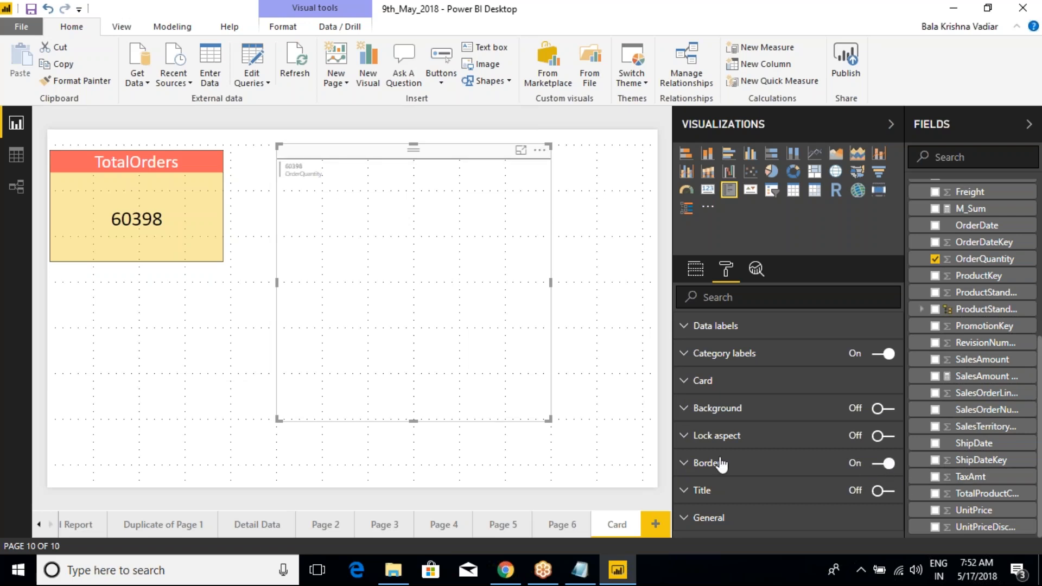
pyautogui.click(691, 411)
pyautogui.click(879, 438)
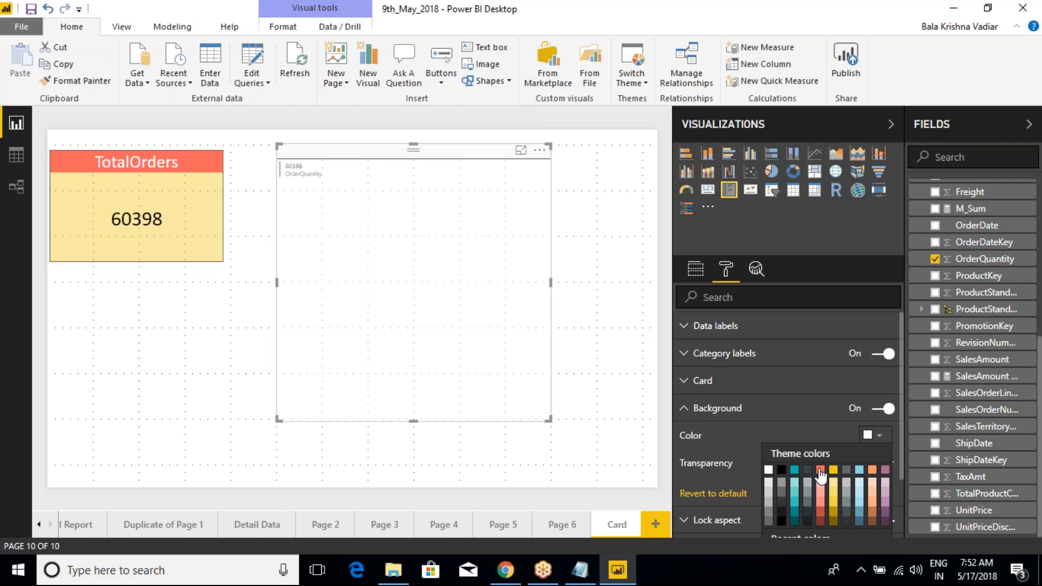
pyautogui.click(833, 470)
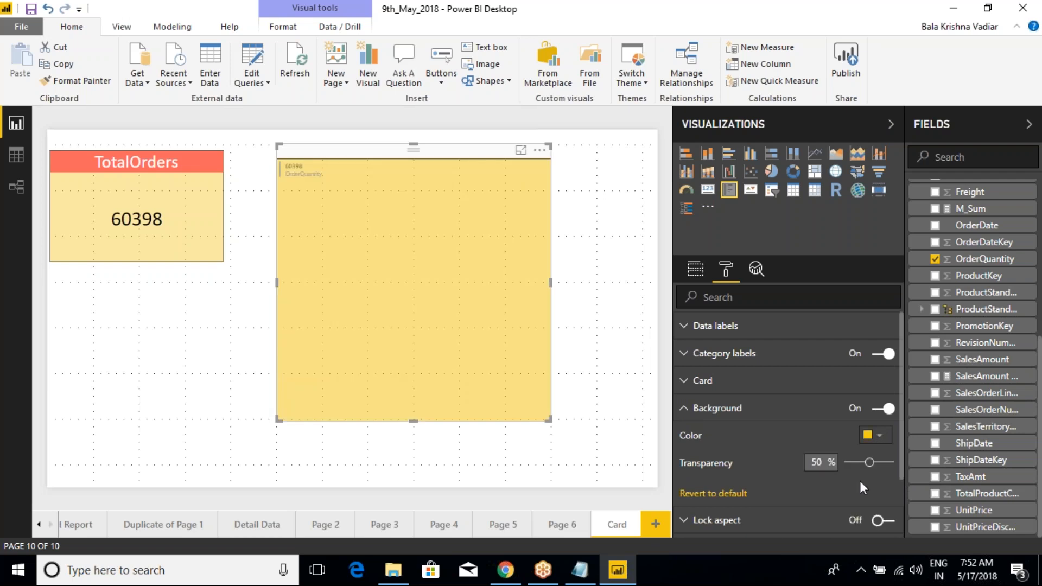
pyautogui.moveTo(870, 462); pyautogui.dragTo(873, 467)
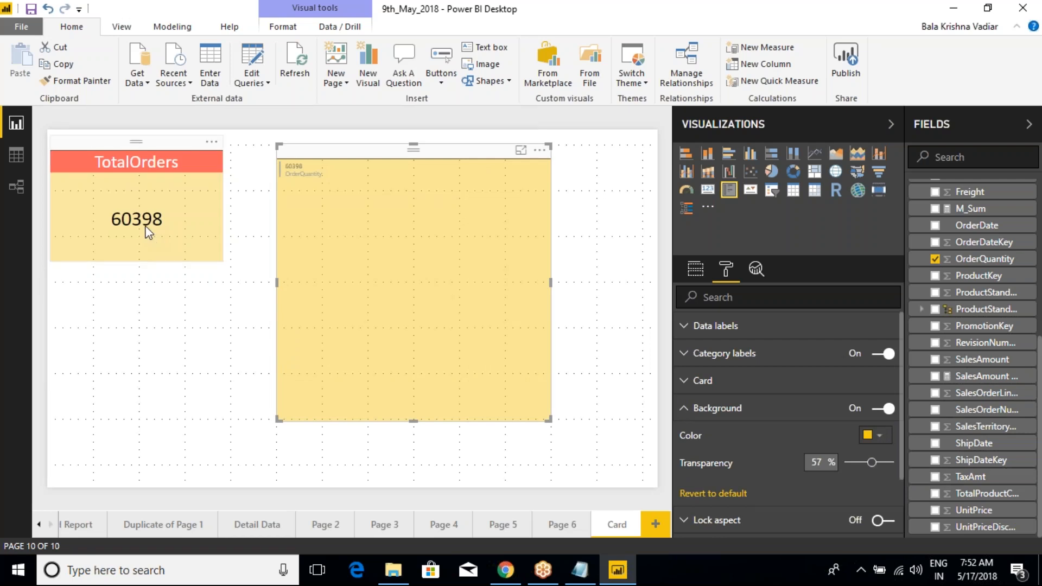
pyautogui.click(690, 404)
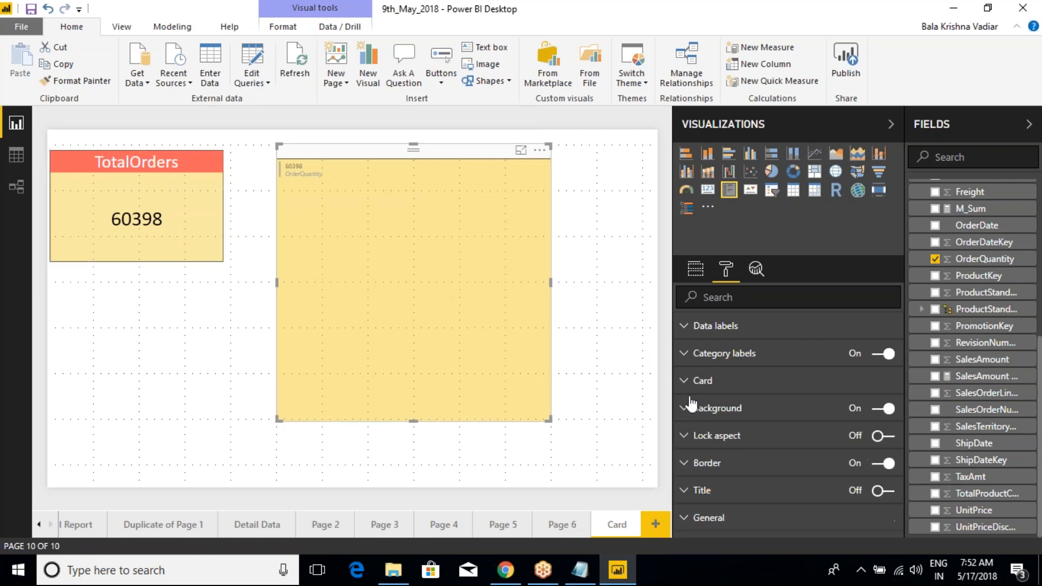
# Step: Reselect the multi-row card and set its data labels' color to black
pyautogui.click(600, 246)
pyautogui.click(500, 223)
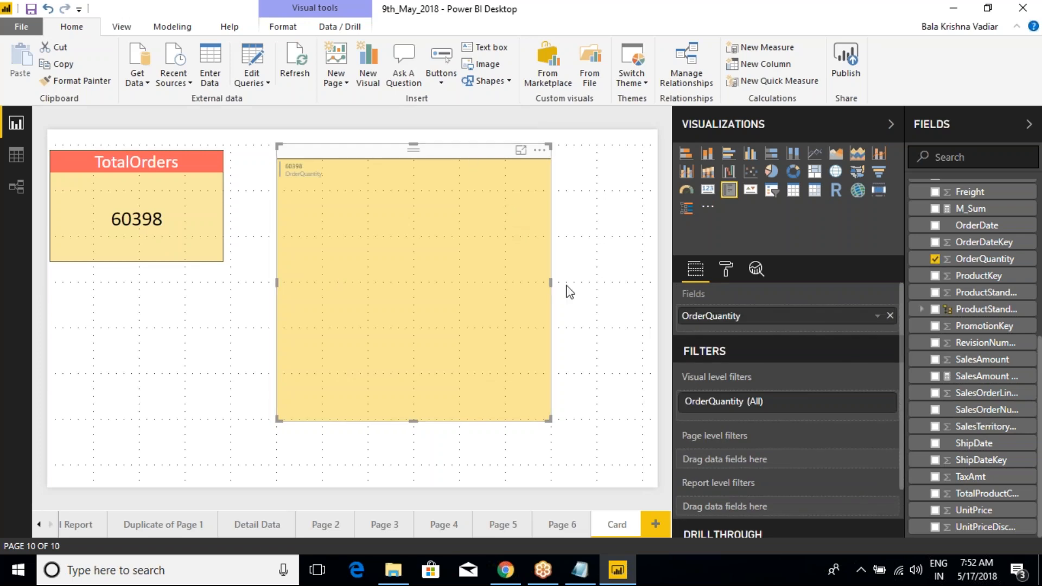
pyautogui.click(726, 270)
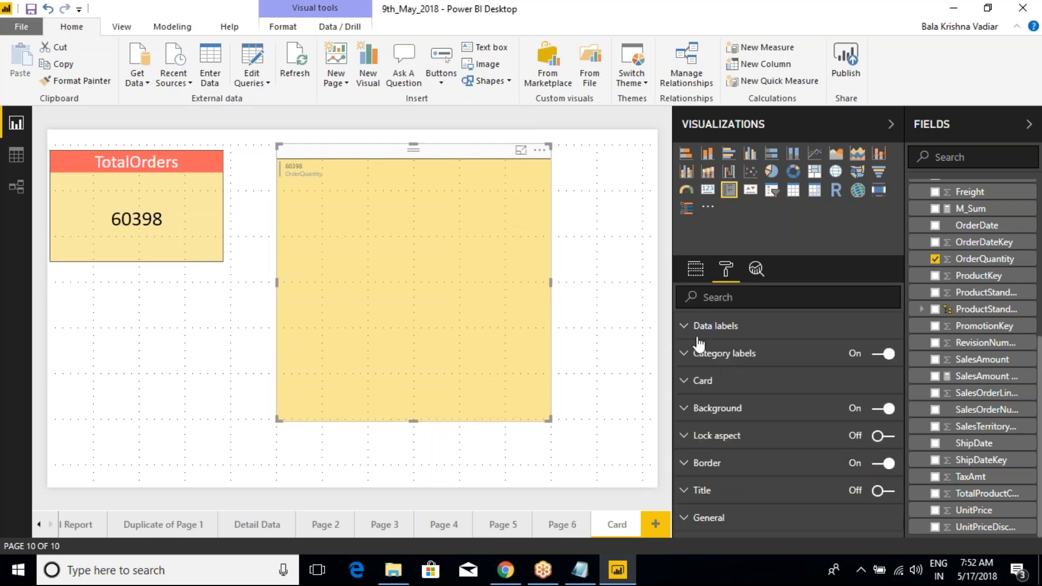
pyautogui.click(685, 325)
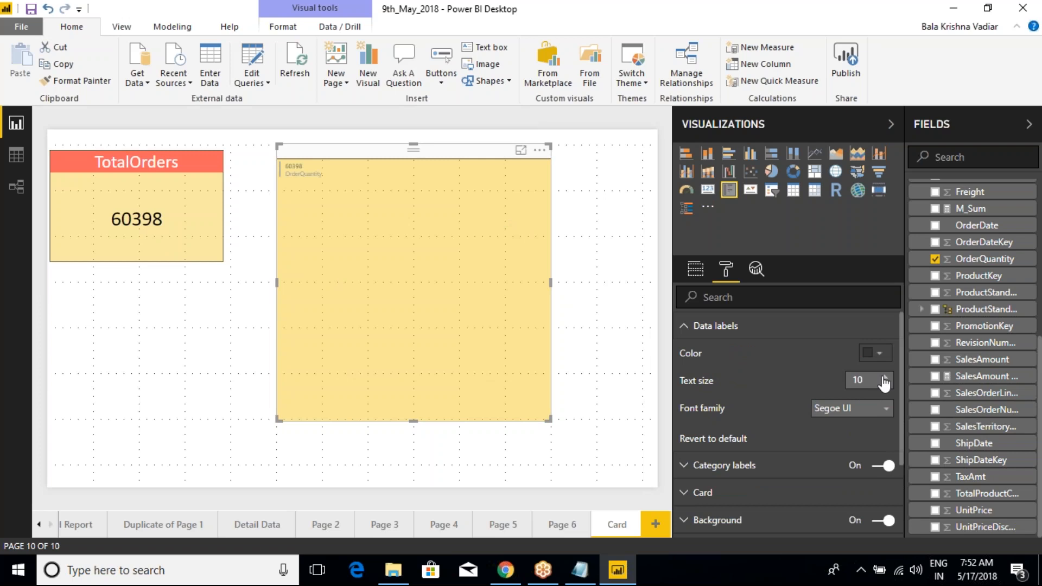
pyautogui.click(879, 353)
pyautogui.click(791, 391)
# Step: Increase the data labels' text size to 23 and set their font family to Arial Black
pyautogui.click(885, 377)
pyautogui.click(885, 377)
pyautogui.click(885, 378)
pyautogui.click(885, 377)
pyautogui.click(884, 377)
pyautogui.click(862, 411)
pyautogui.click(843, 443)
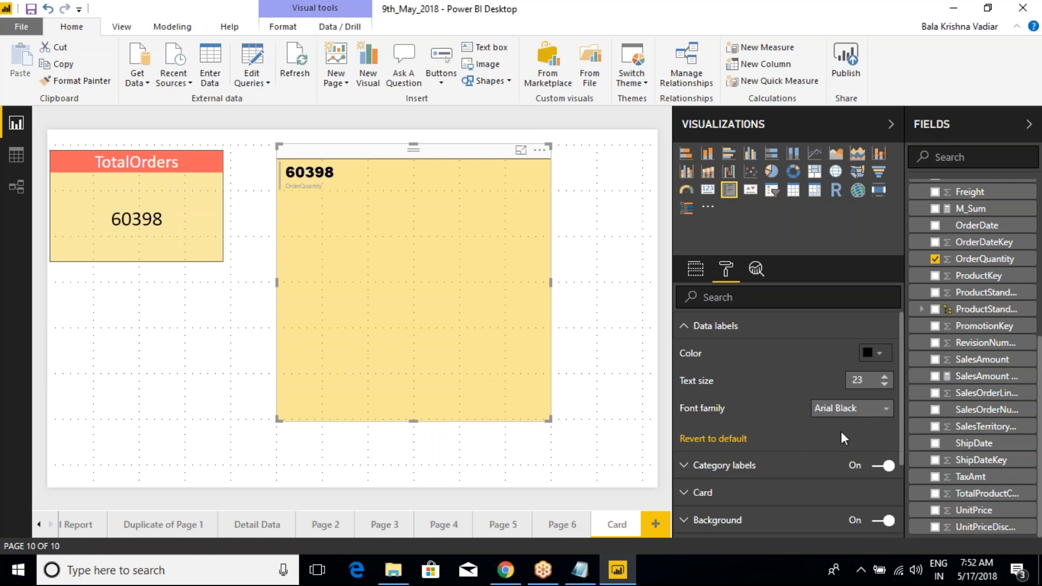
# Step: Set the multi-row card's data labels to the Calibri font family with a text size of 23
pyautogui.click(885, 384)
pyautogui.click(885, 384)
pyautogui.click(884, 385)
pyautogui.click(885, 384)
pyautogui.click(884, 384)
pyautogui.click(864, 411)
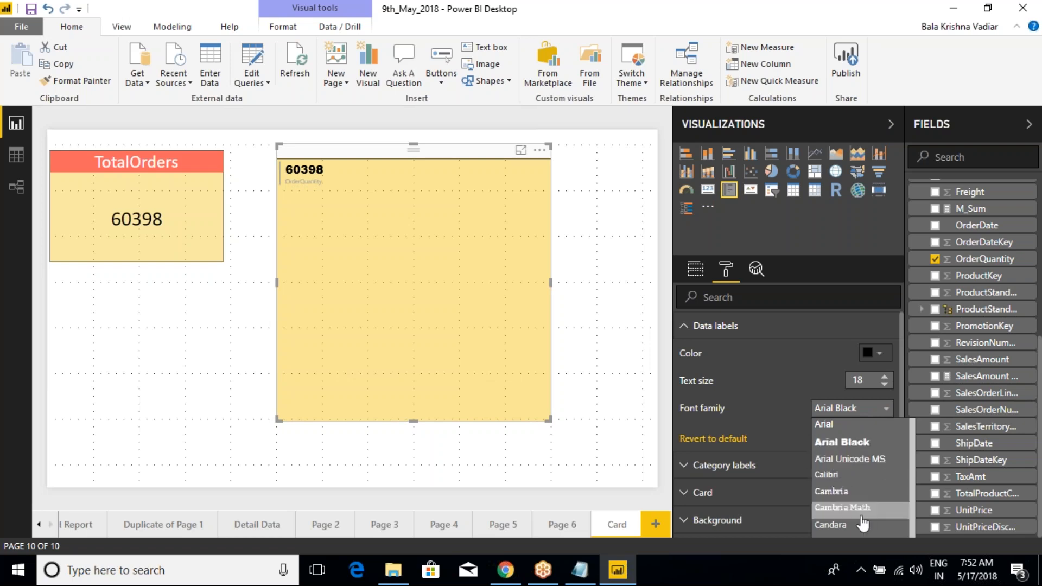
pyautogui.scroll(-3, 852, 502)
pyautogui.scroll(3, 852, 501)
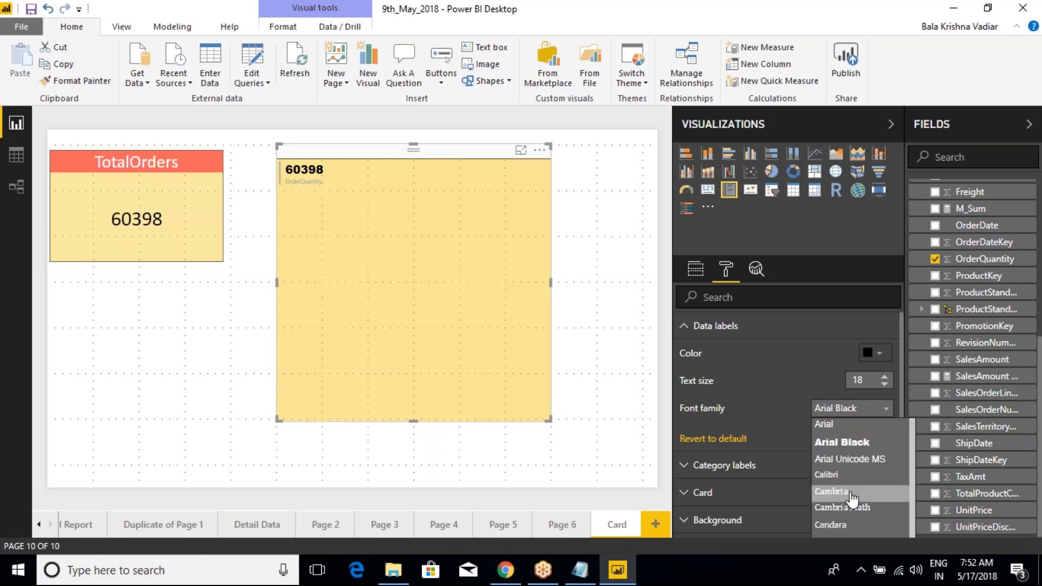
pyautogui.click(847, 473)
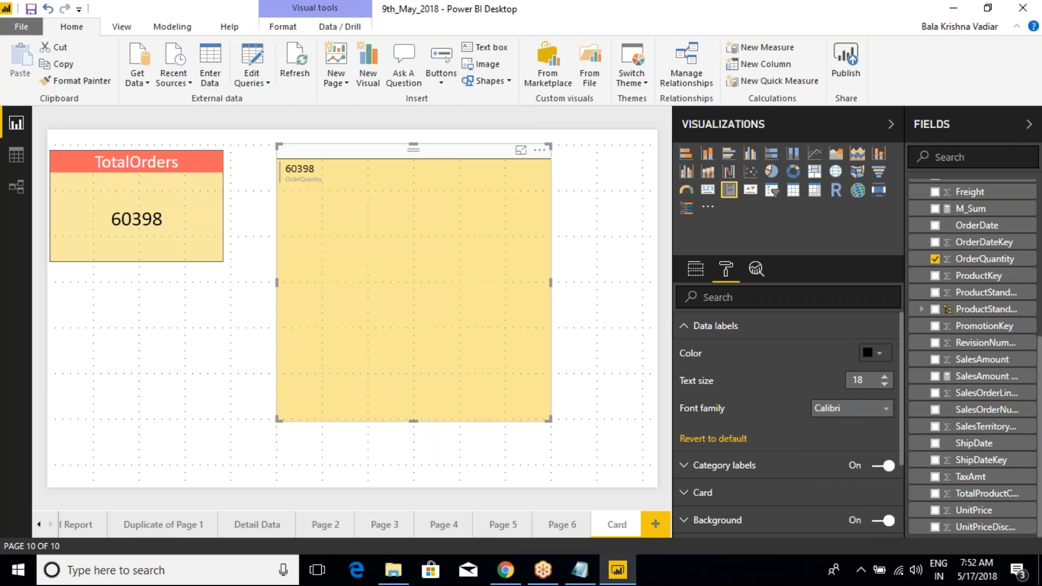
pyautogui.click(885, 378)
pyautogui.click(885, 378)
pyautogui.click(885, 378)
pyautogui.click(884, 377)
pyautogui.click(885, 377)
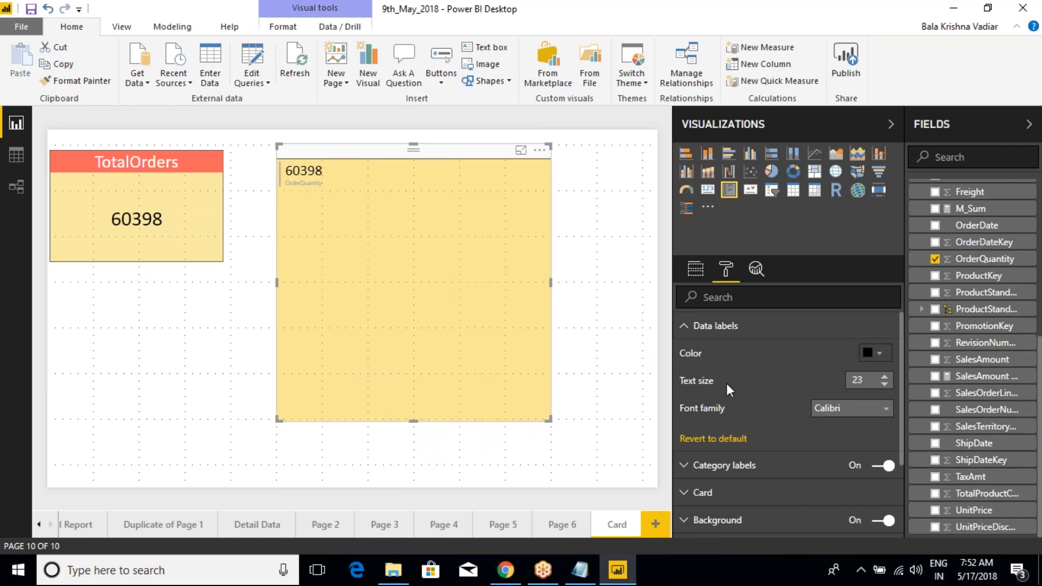
pyautogui.click(685, 333)
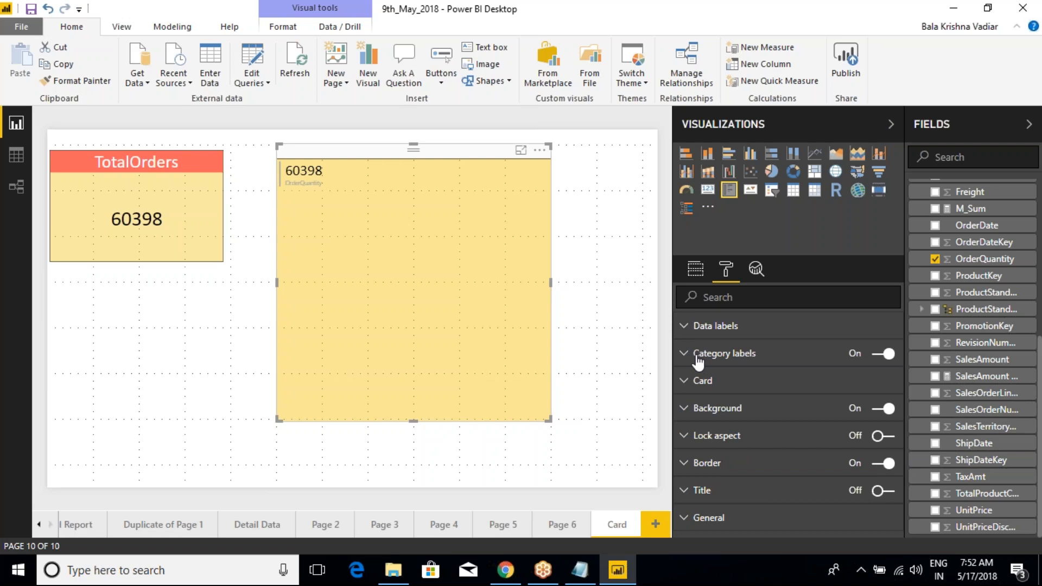
# Step: Set the multi-row card's category labels to black with a text size of 16
pyautogui.click(694, 356)
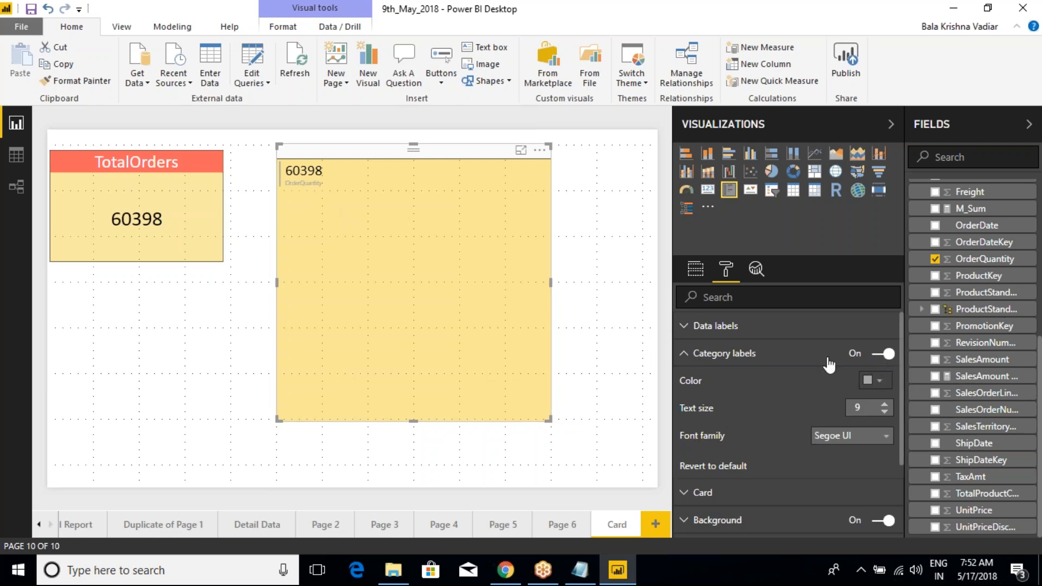
pyautogui.click(889, 387)
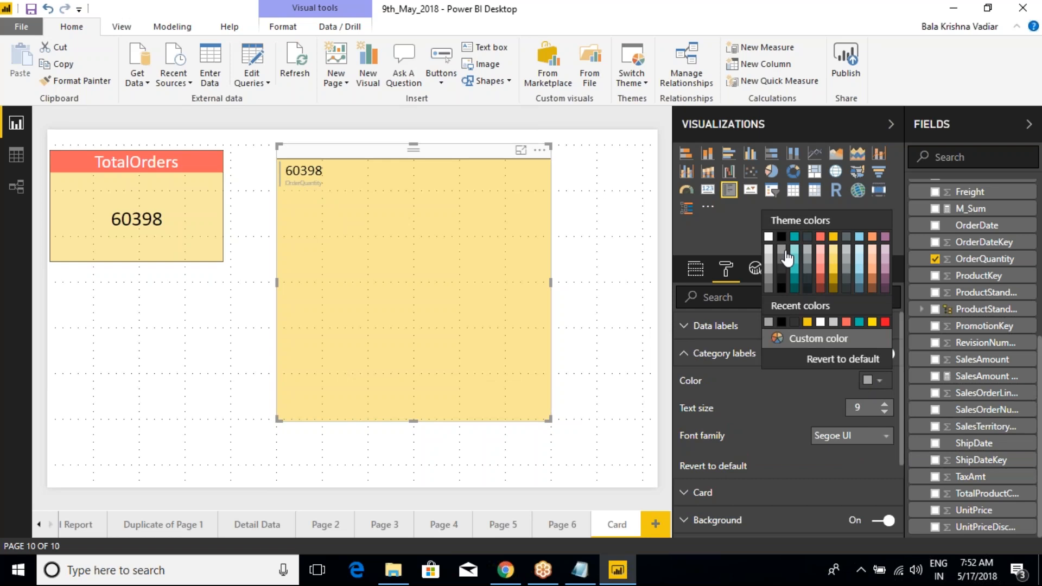
pyautogui.click(787, 257)
pyautogui.click(884, 404)
pyautogui.click(884, 405)
pyautogui.click(884, 404)
pyautogui.click(885, 404)
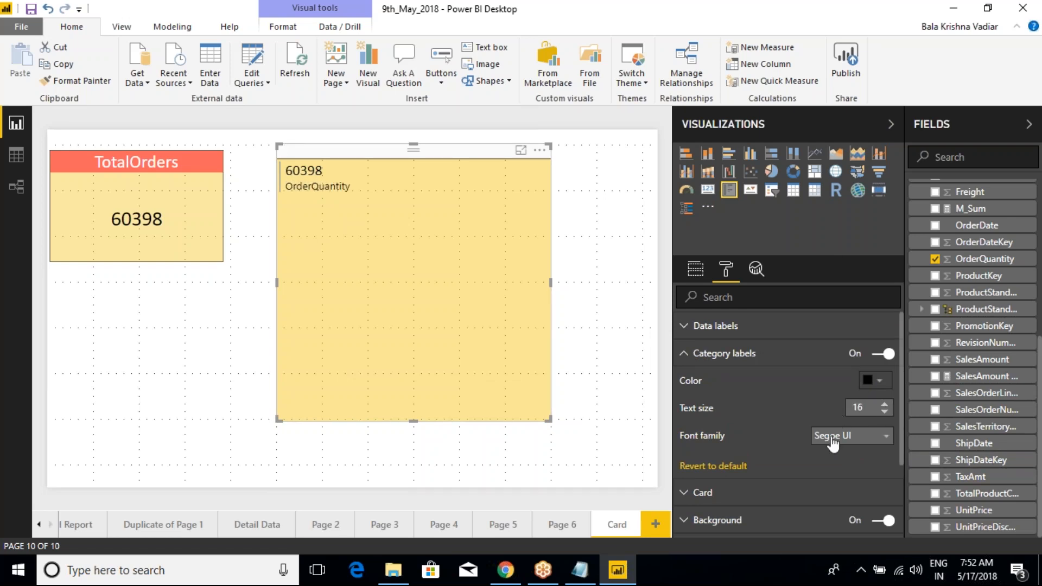
pyautogui.click(685, 355)
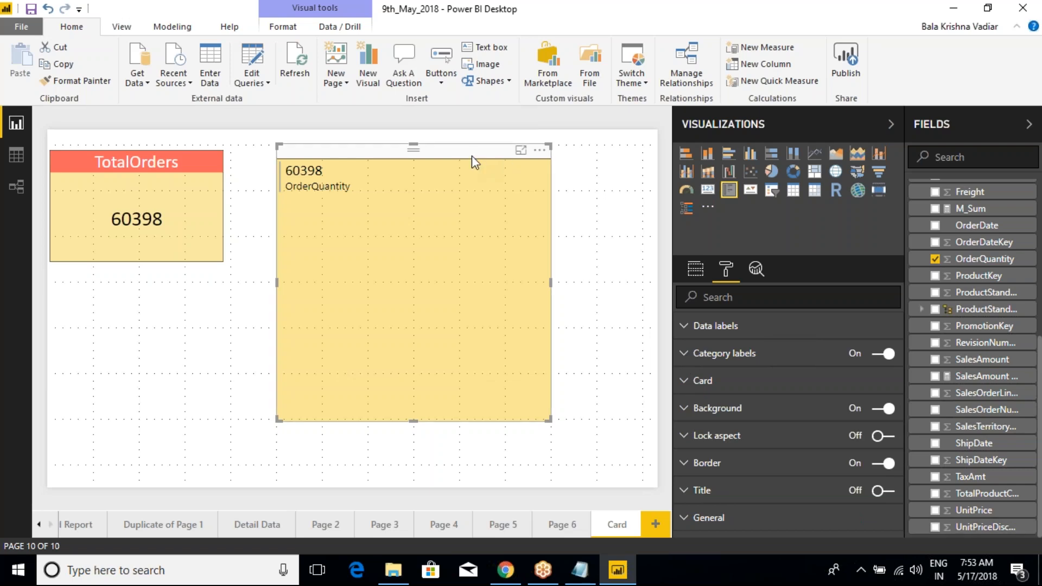
# Step: Add the SalesAmount field to the multi-row card below OrderQuantity
pyautogui.click(696, 269)
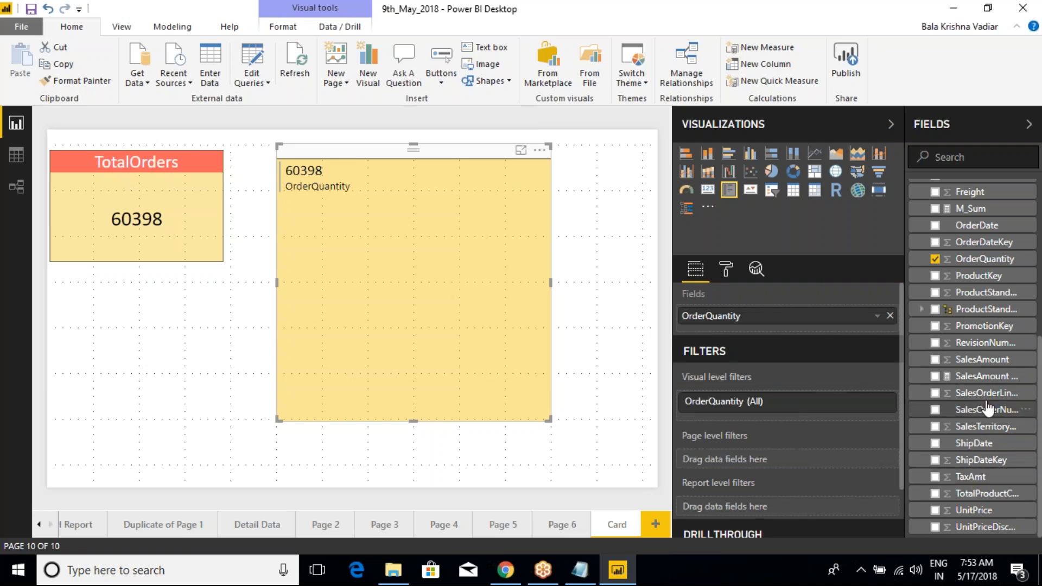
pyautogui.moveTo(986, 381); pyautogui.dragTo(791, 329)
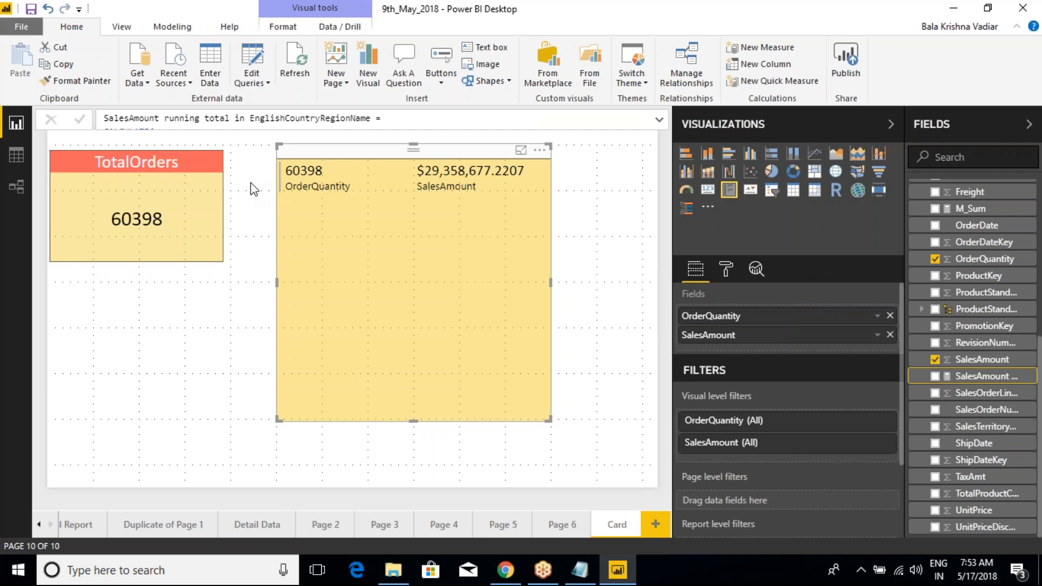
# Step: Try adding SalesAmount to the TotalOrders card, and undo the change
pyautogui.click(167, 145)
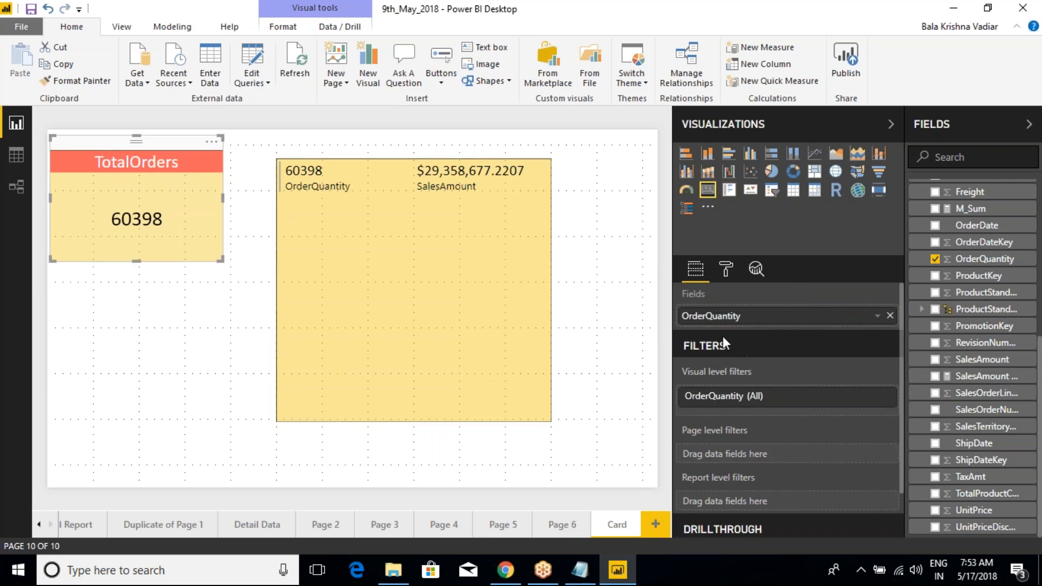
pyautogui.moveTo(980, 359); pyautogui.dragTo(803, 325)
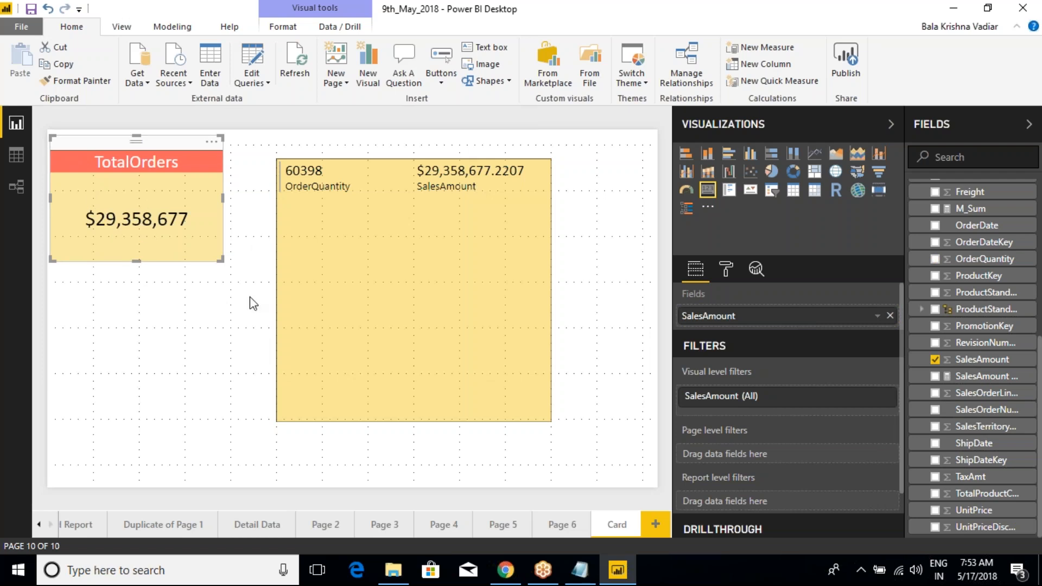
pyautogui.hotkey('ctrl', 'z')
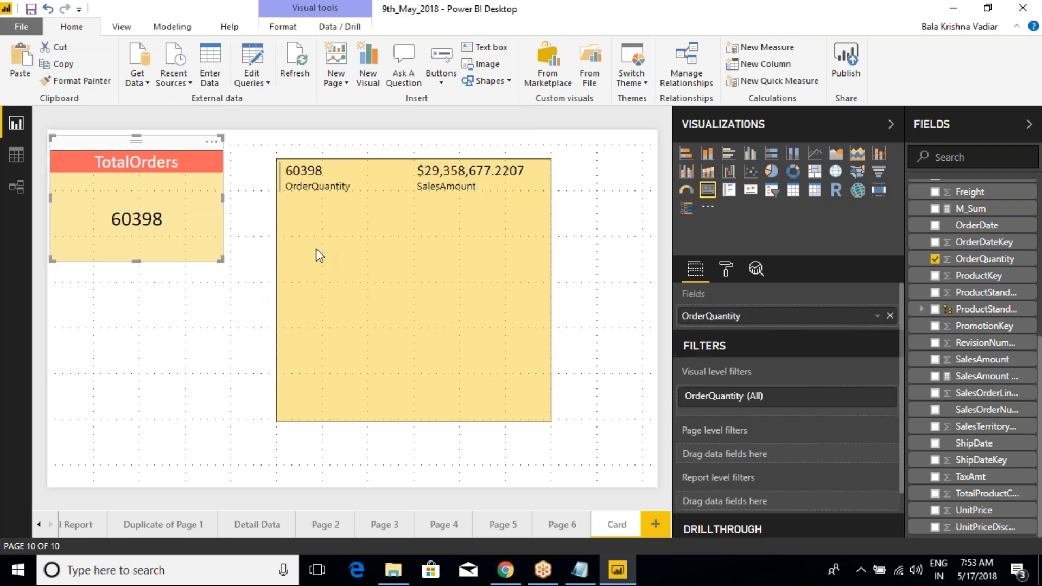
# Step: Add the TaxAmt field to the multi-row card as a third value, and remove it again
pyautogui.click(388, 158)
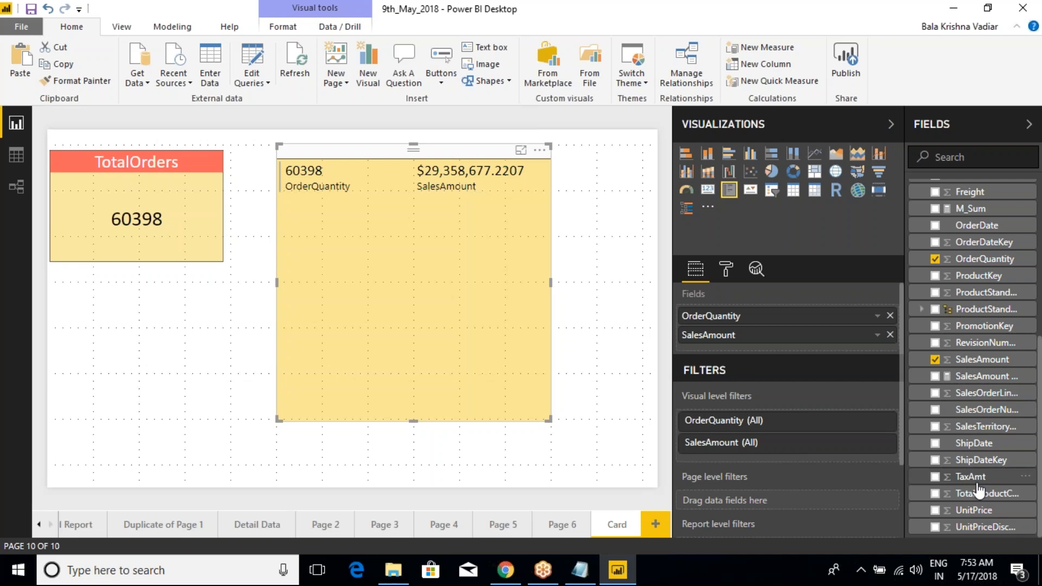
pyautogui.moveTo(972, 477); pyautogui.dragTo(776, 353)
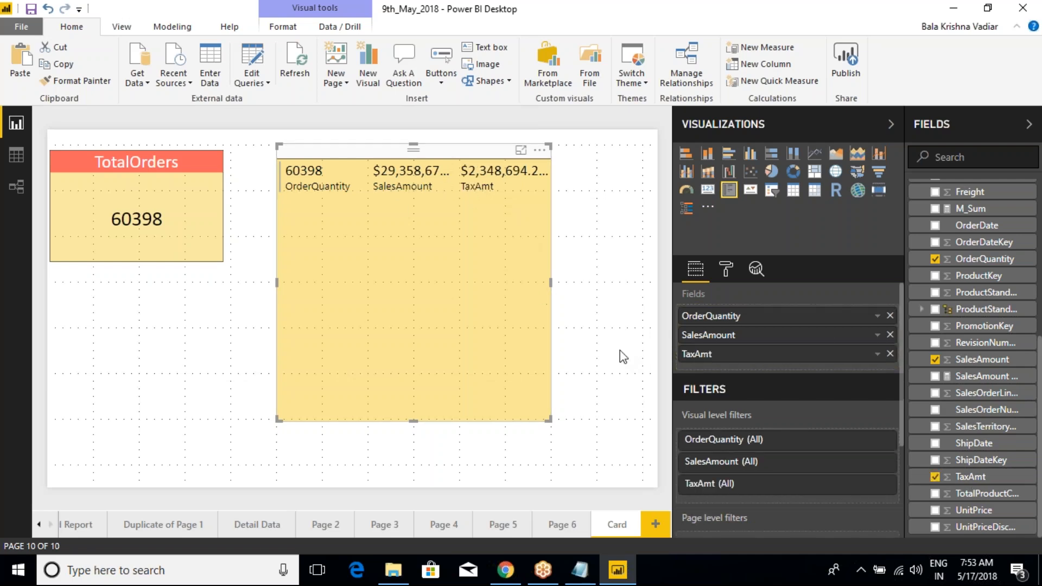
pyautogui.click(890, 354)
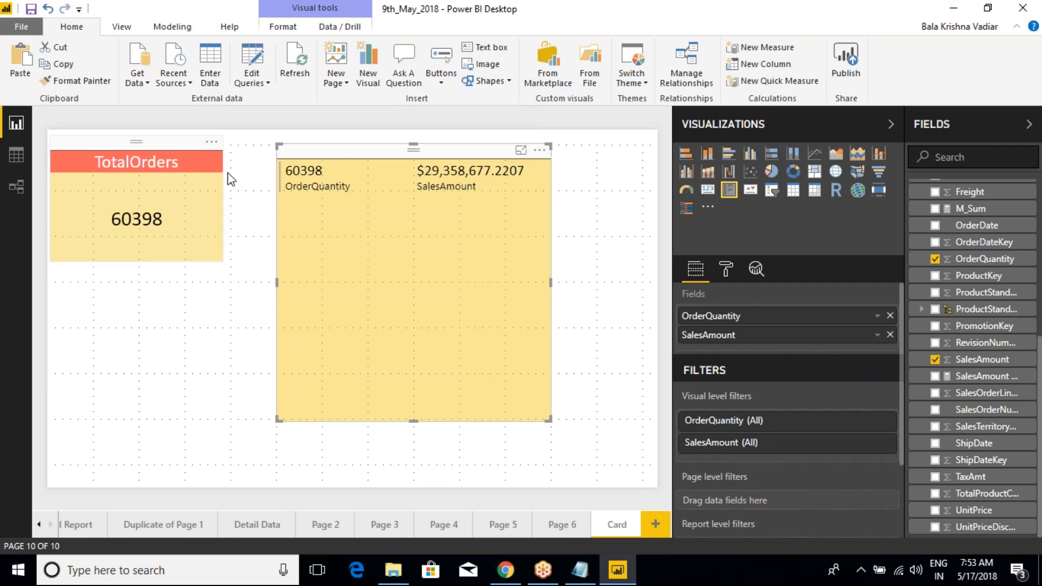
# Step: Add EnglishCountryRegionName from the DimGeography table to the multi-row card above OrderQuantity
pyautogui.click(189, 145)
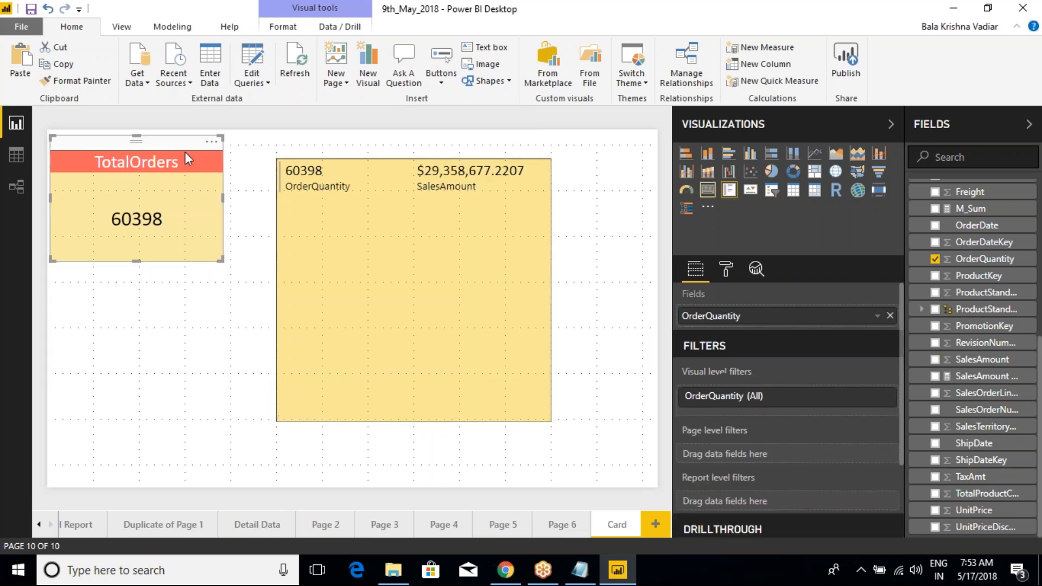
pyautogui.click(350, 160)
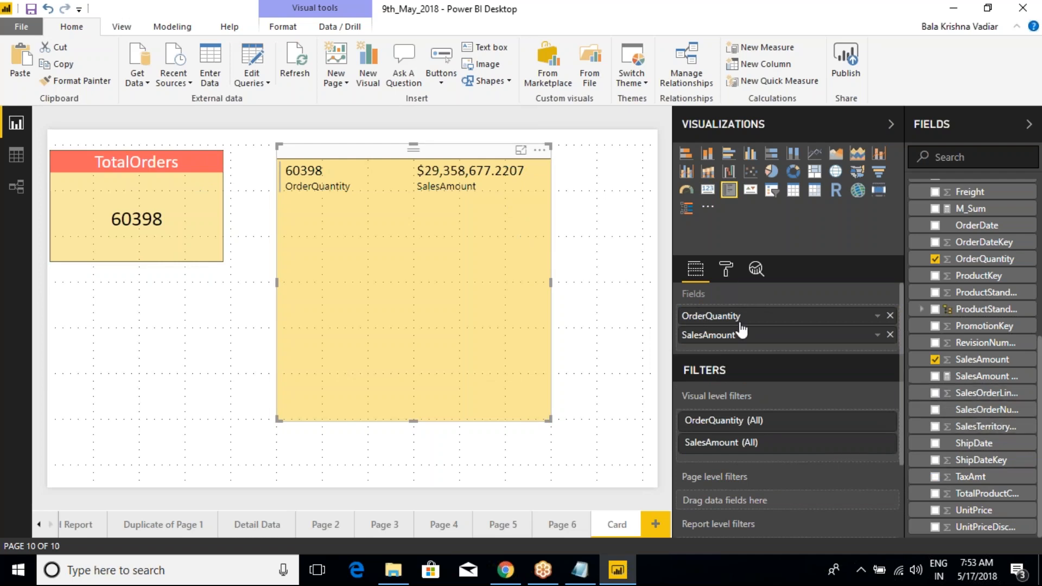
pyautogui.scroll(5, 972, 380)
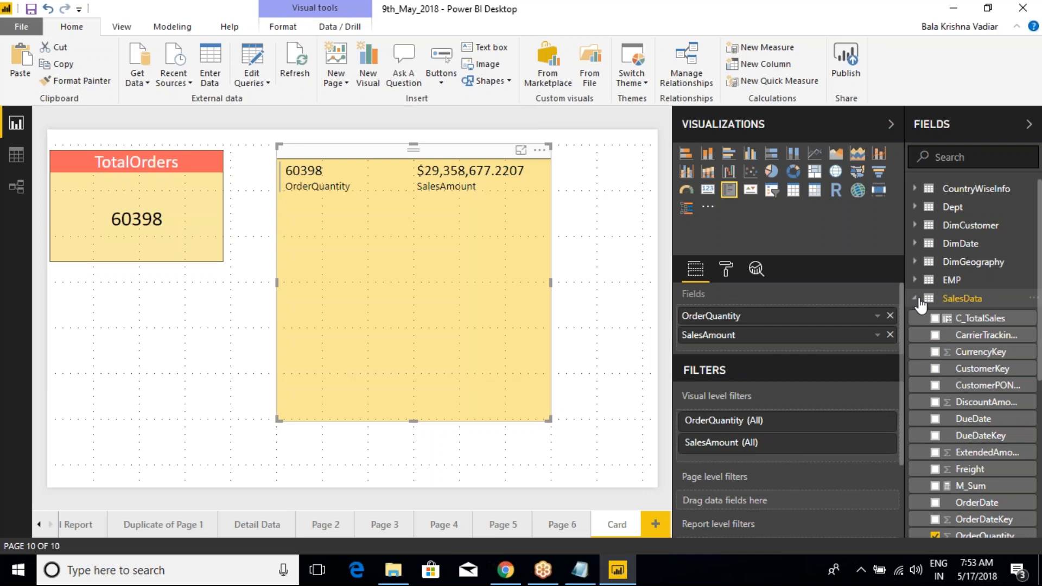
pyautogui.click(920, 303)
pyautogui.click(915, 264)
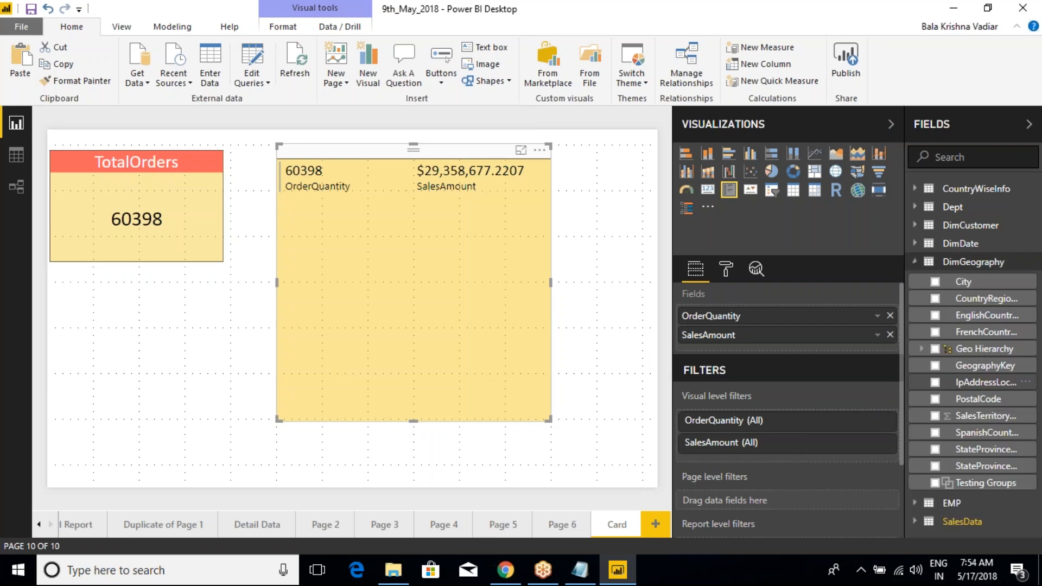
pyautogui.moveTo(980, 316); pyautogui.dragTo(793, 315)
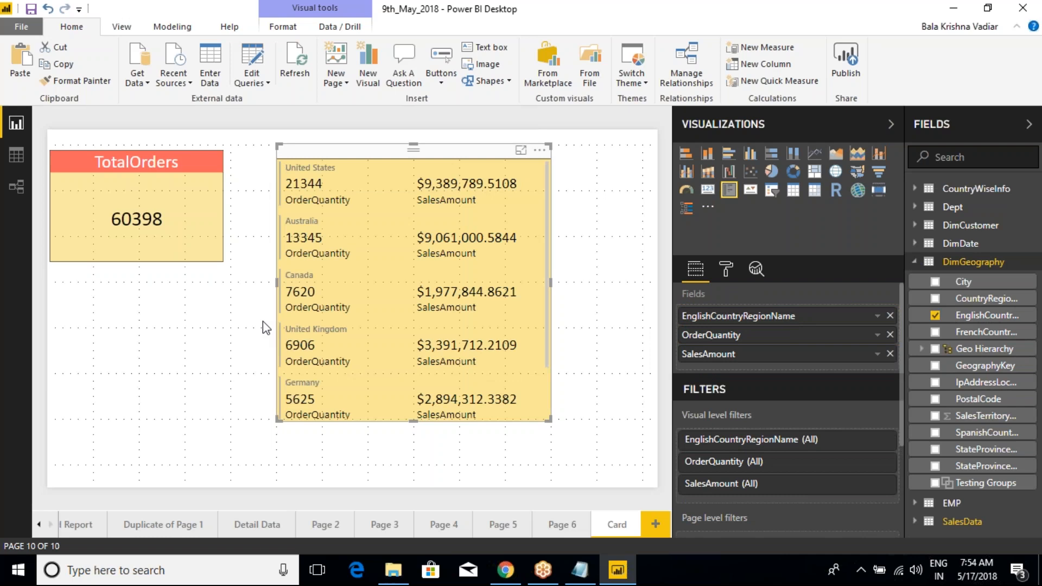
# Step: Move the multi-row card up to the page's top edge and extend its height down to the page's lower edge
pyautogui.moveTo(550, 420); pyautogui.dragTo(542, 506)
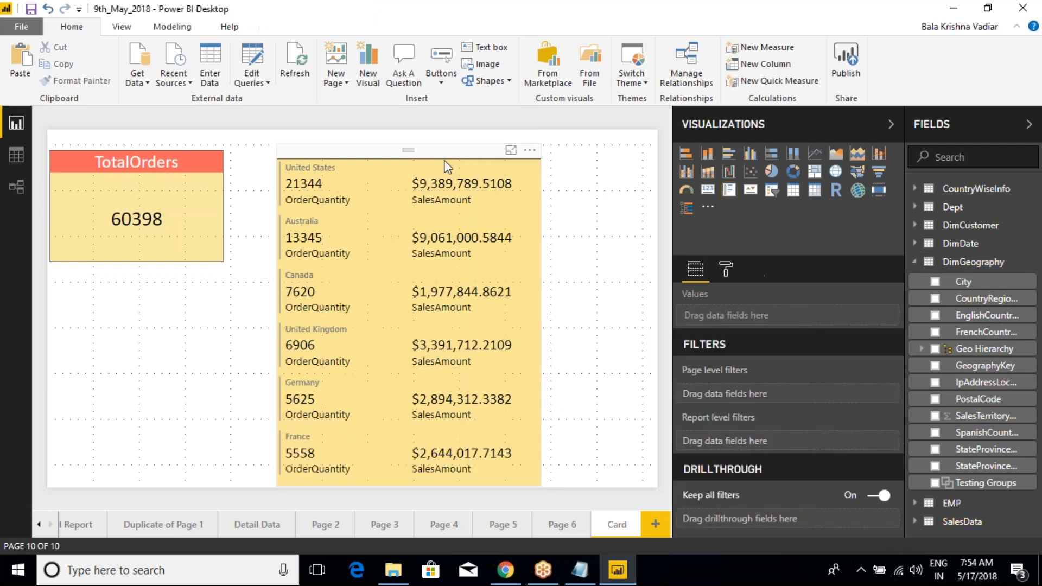
pyautogui.moveTo(462, 155); pyautogui.dragTo(485, 141)
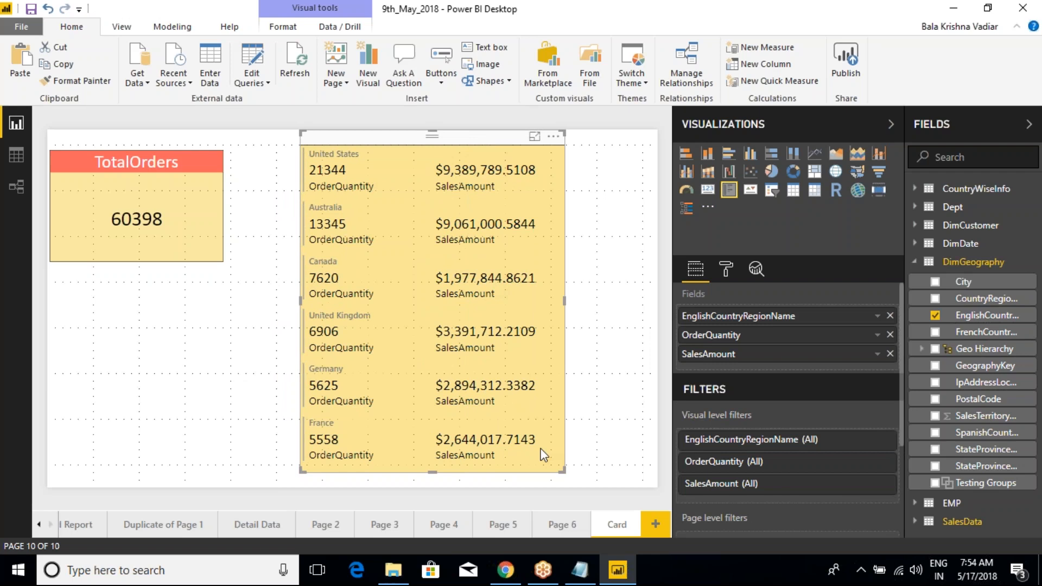
pyautogui.moveTo(563, 471); pyautogui.dragTo(564, 488)
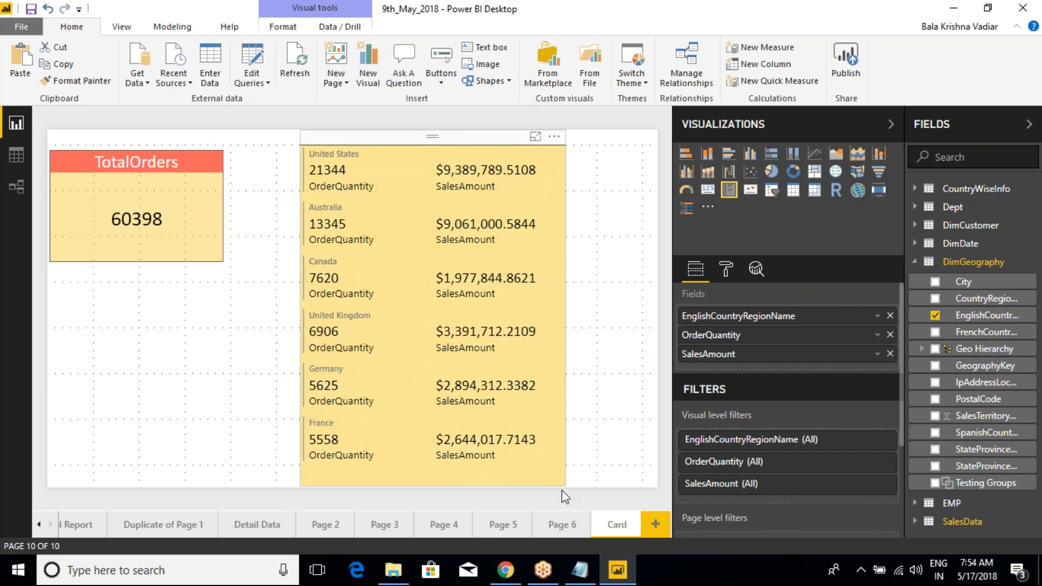
pyautogui.click(564, 497)
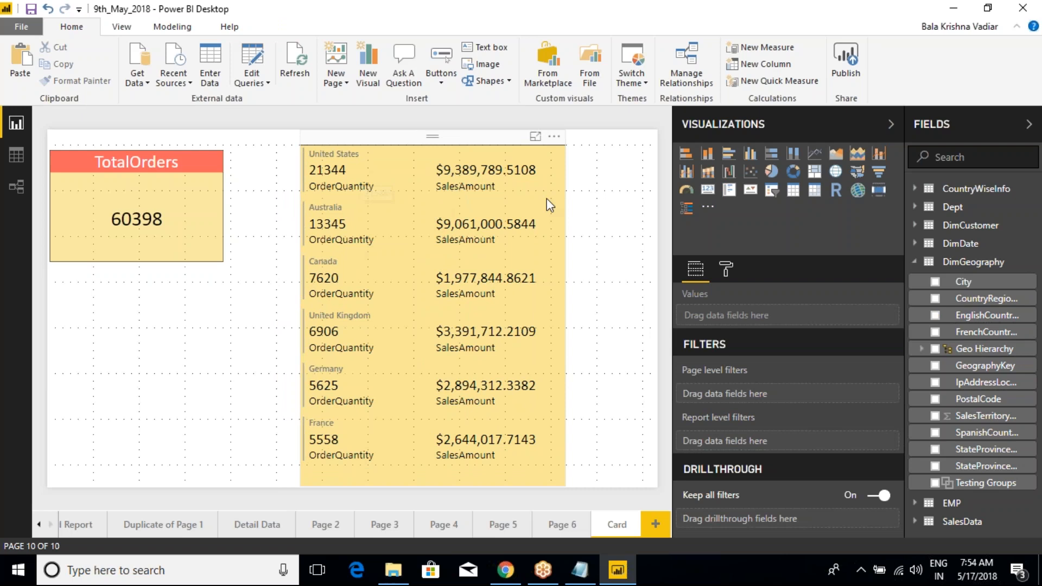
pyautogui.click(506, 143)
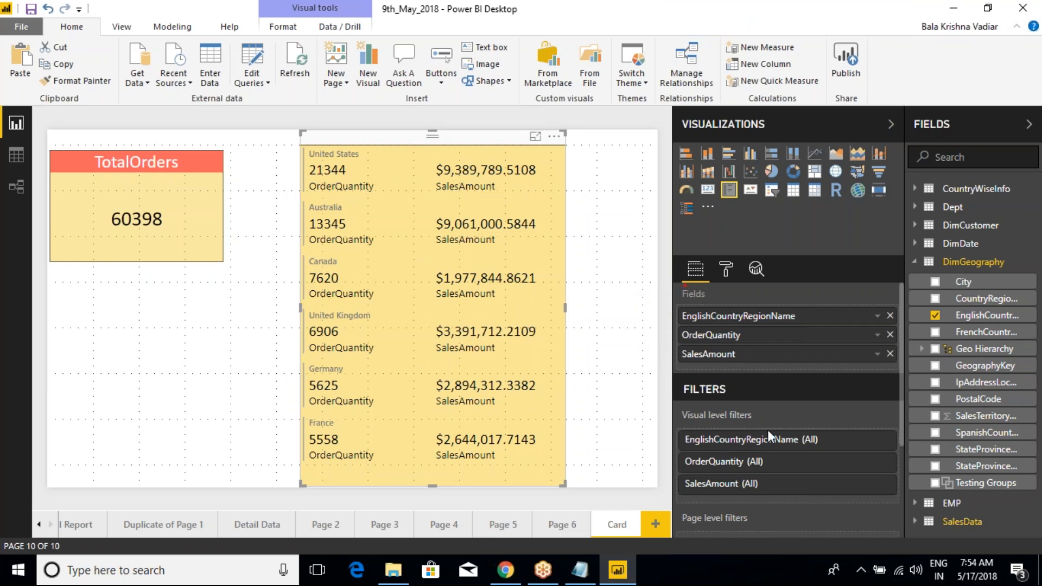
pyautogui.hotkey('ctrl', '2')
pyautogui.moveTo(666, 291)
pyautogui.mouseDown()
pyautogui.moveTo(704, 326)
pyautogui.moveTo(835, 371)
pyautogui.mouseUp()
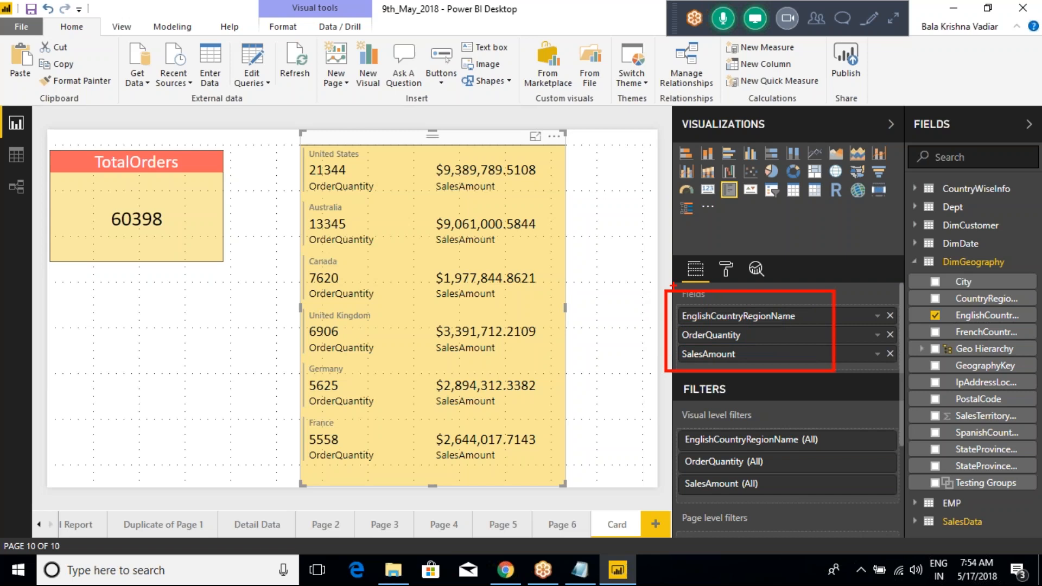
pyautogui.press('Escape')
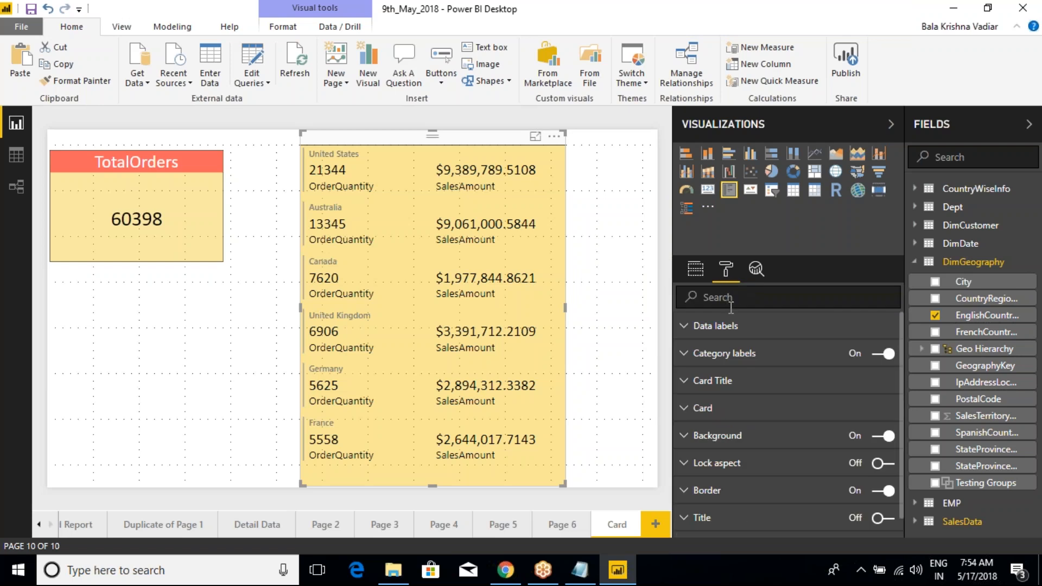
pyautogui.hotkey('ctrl', '2')
pyautogui.moveTo(745, 326); pyautogui.dragTo(788, 306)
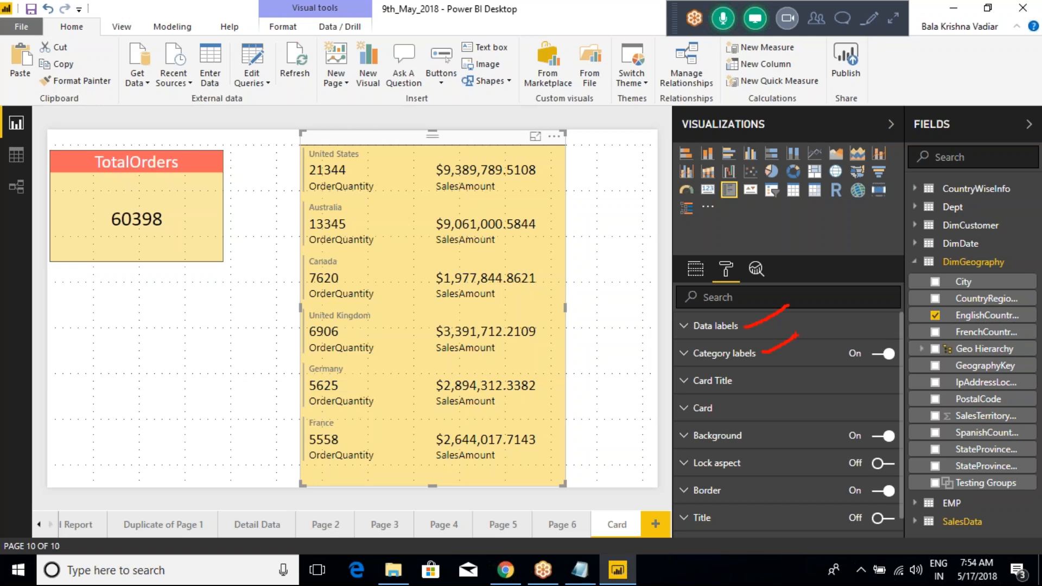
pyautogui.press('Escape')
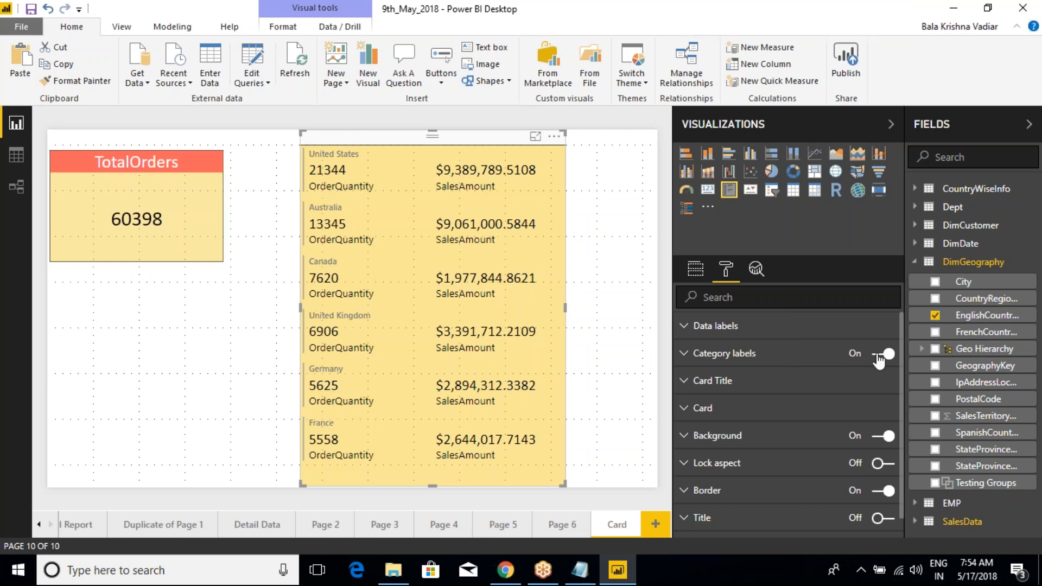
# Step: Turn the multi-row card's category labels off and back on
pyautogui.click(882, 354)
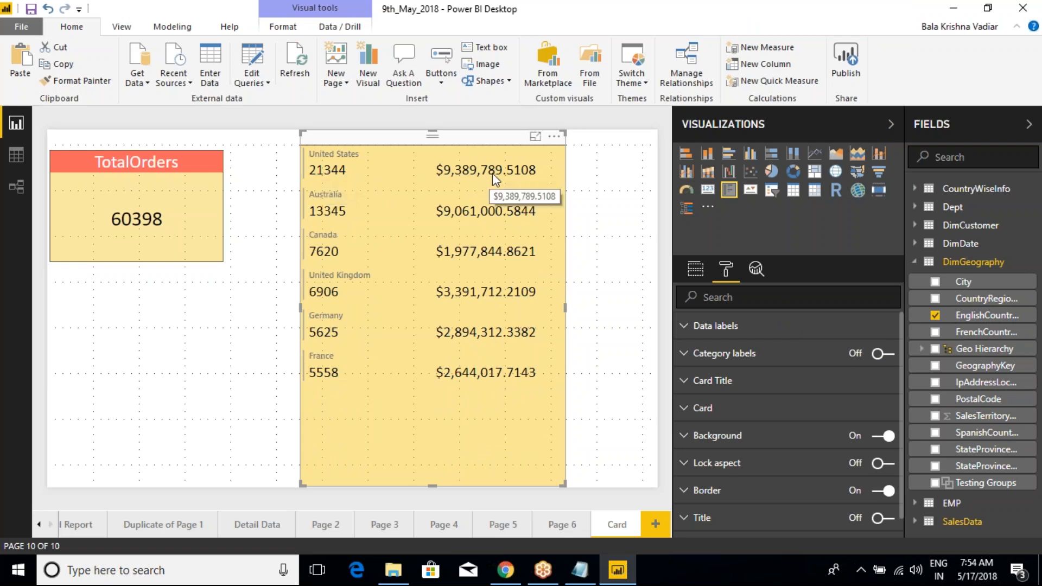
pyautogui.click(893, 362)
pyautogui.click(880, 358)
pyautogui.click(685, 354)
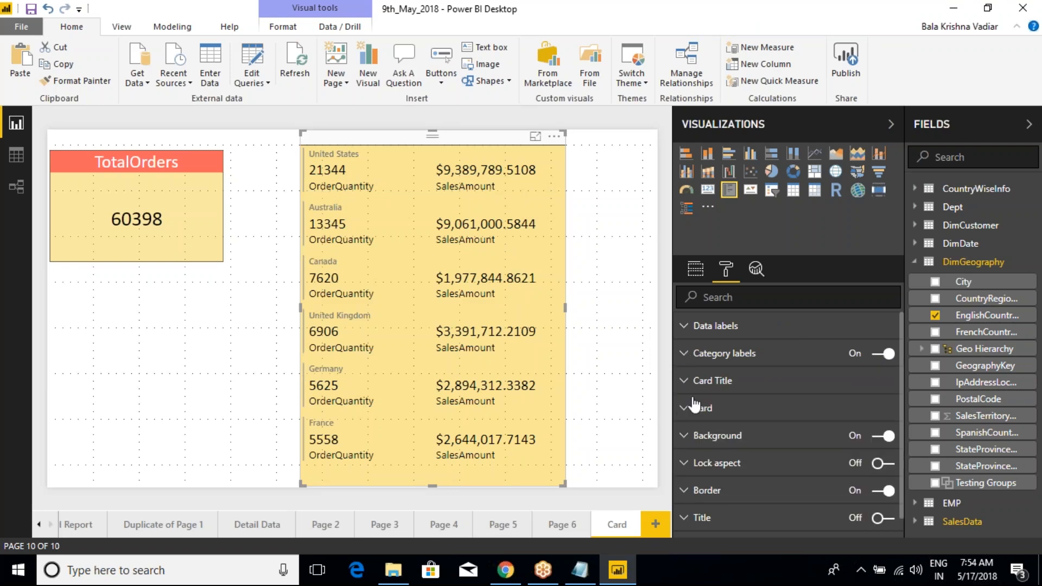
# Step: Set the multi-row card's card title color to red and its font family to Arial Black
pyautogui.click(685, 384)
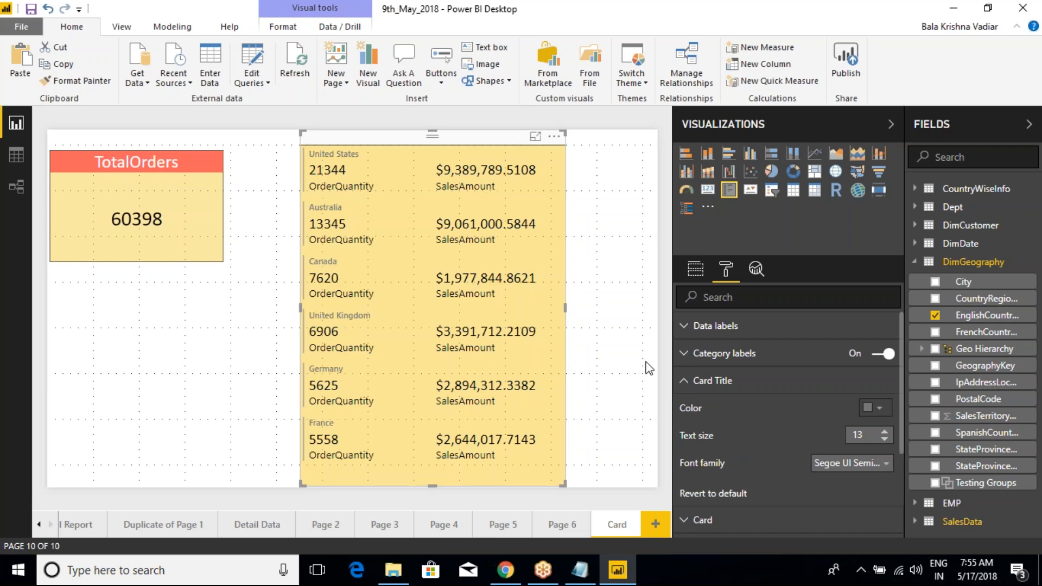
pyautogui.click(687, 386)
pyautogui.click(687, 382)
pyautogui.click(874, 407)
pyautogui.click(822, 444)
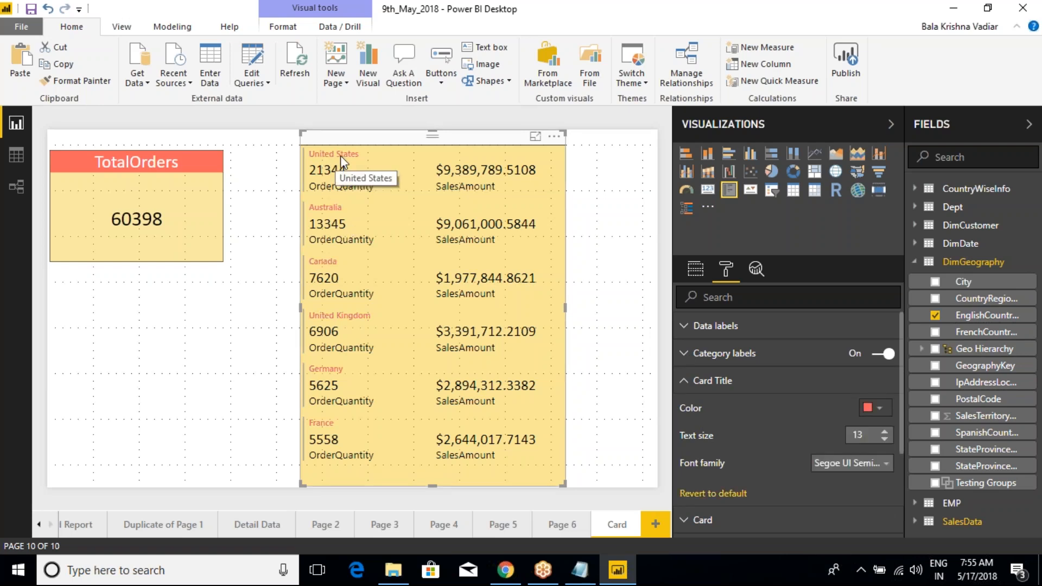
pyautogui.click(851, 463)
pyautogui.click(842, 491)
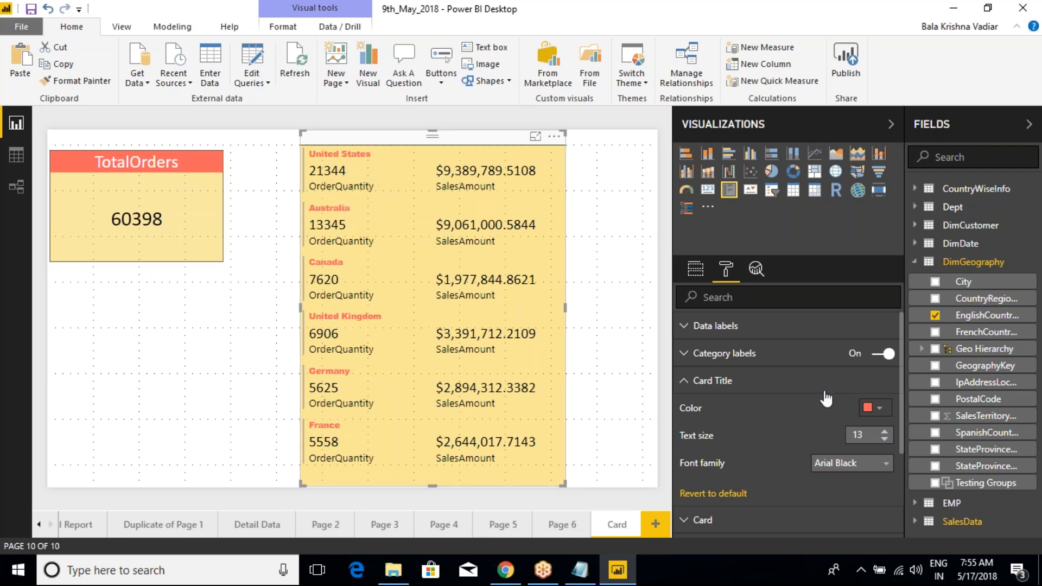
pyautogui.click(687, 384)
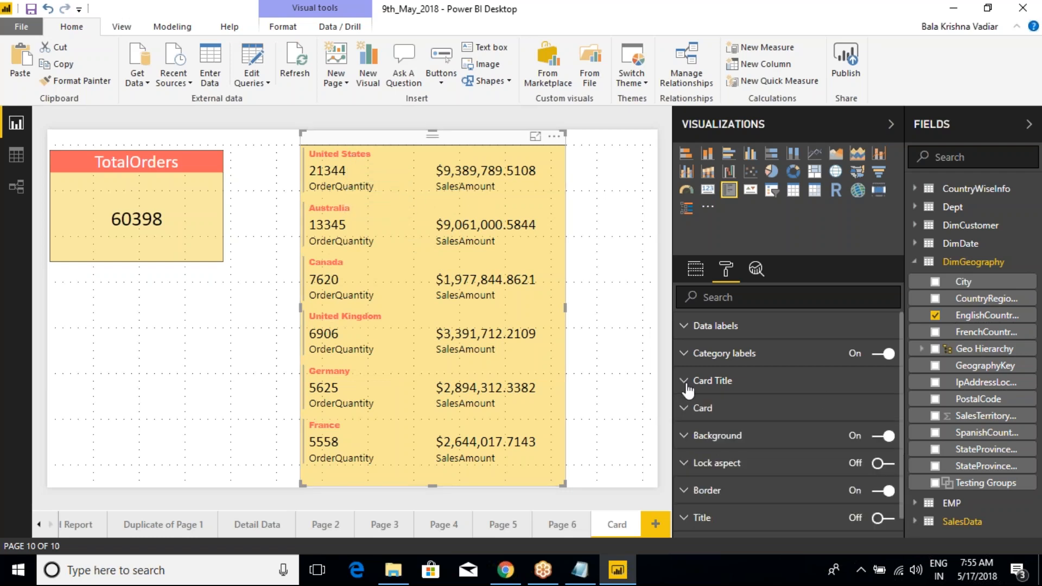
# Step: Open the multi-row card's Card formatting settings to show the outline, bar, padding and background options
pyautogui.click(690, 408)
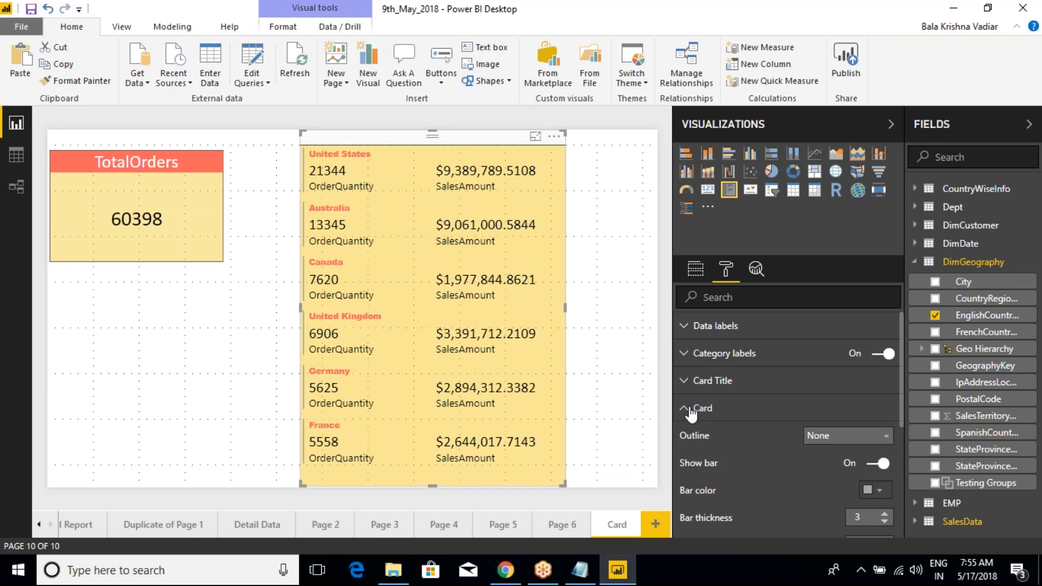
pyautogui.scroll(-3, 747, 481)
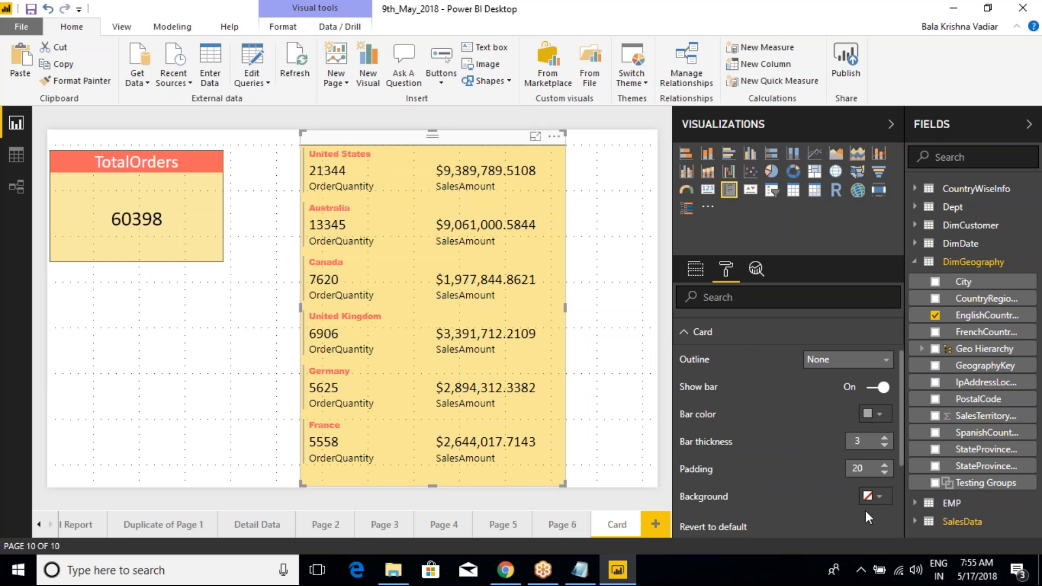
# Step: Try yellow, light purple and light orange card backgrounds on the multi-row card, and revert the background to its default
pyautogui.click(874, 496)
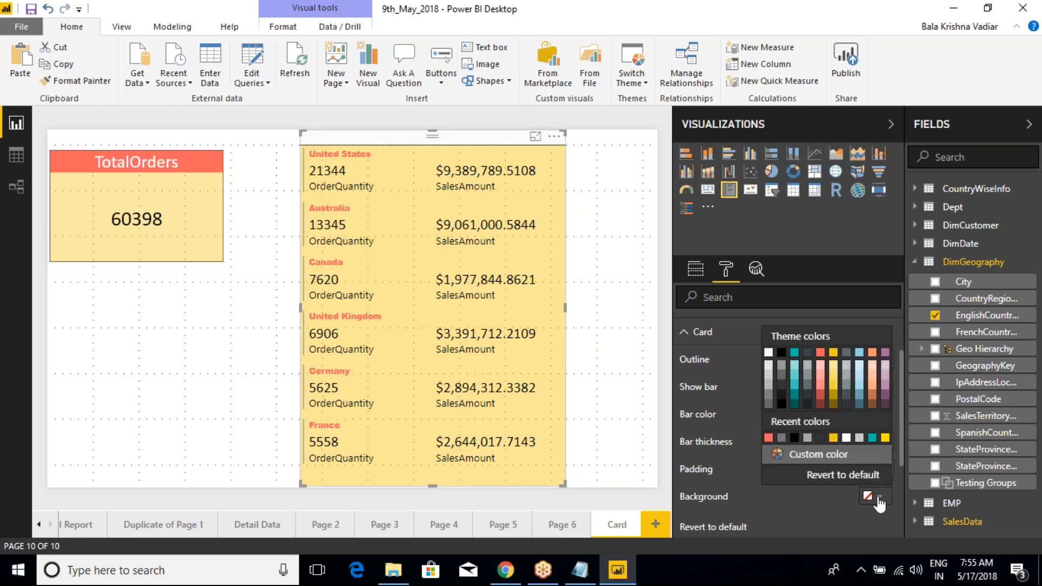
pyautogui.click(886, 438)
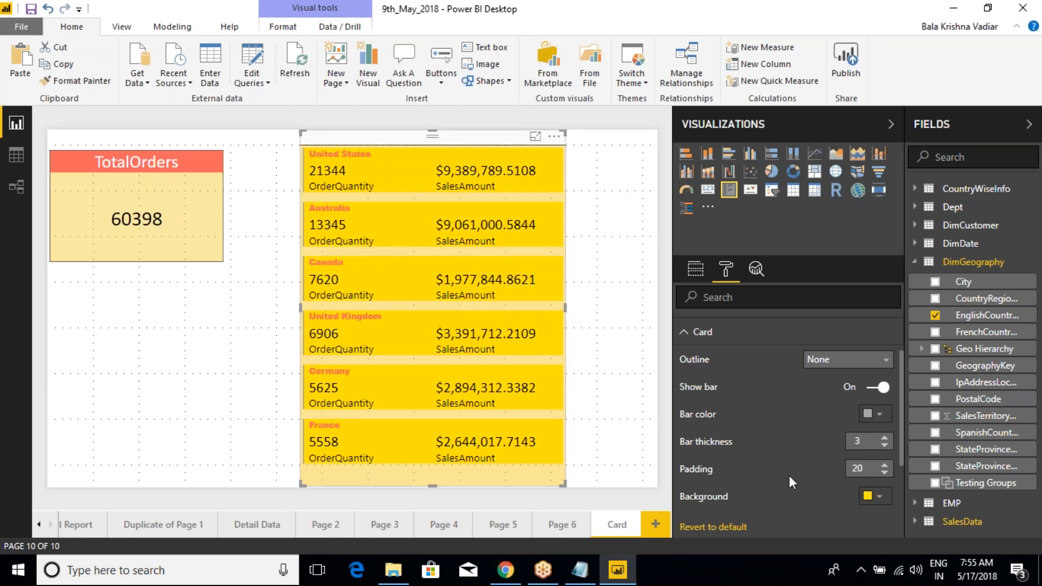
pyautogui.click(880, 496)
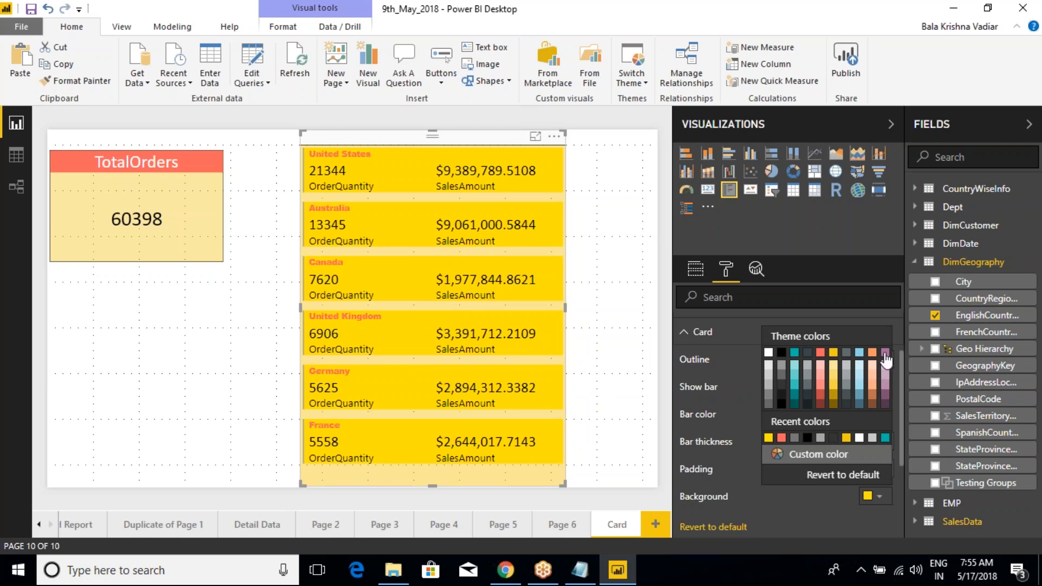
pyautogui.click(882, 377)
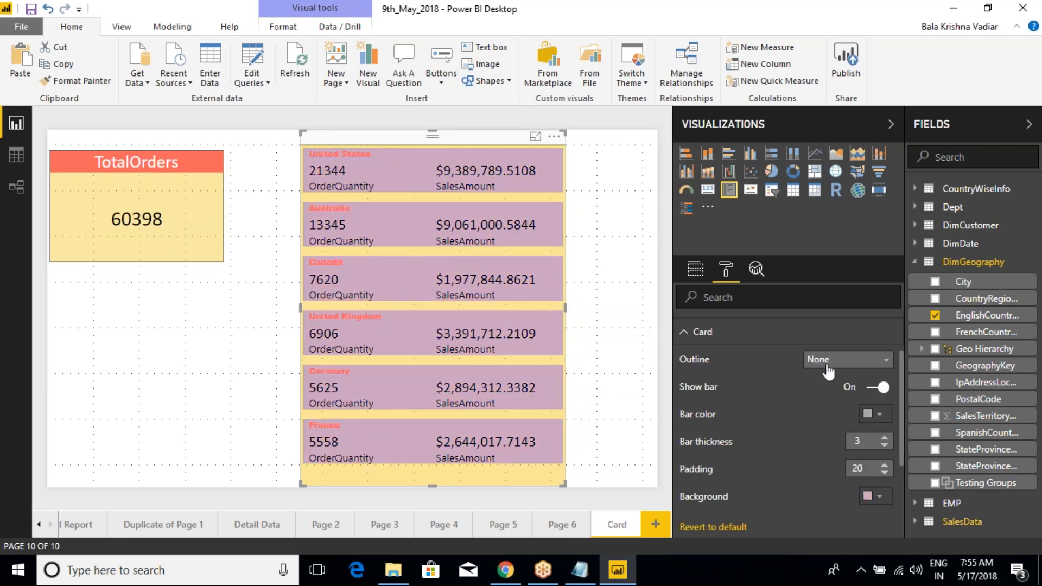
pyautogui.click(880, 497)
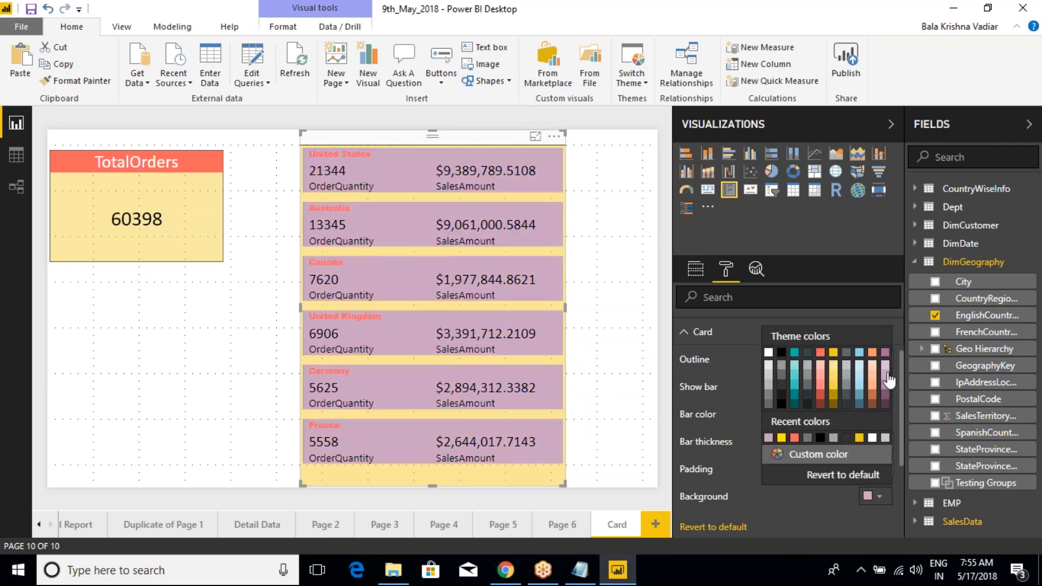
pyautogui.click(872, 366)
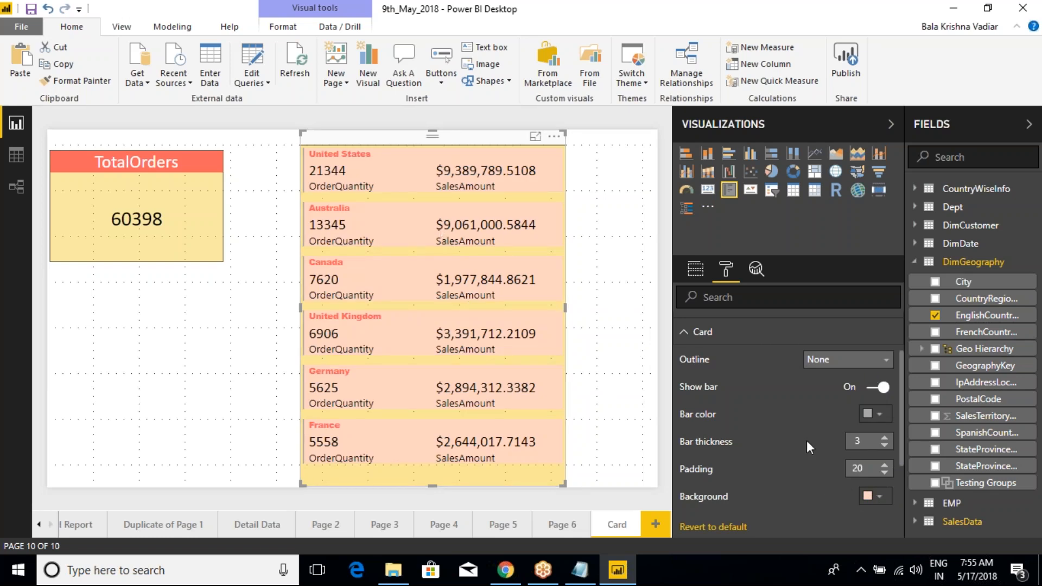
pyautogui.click(880, 497)
pyautogui.click(839, 473)
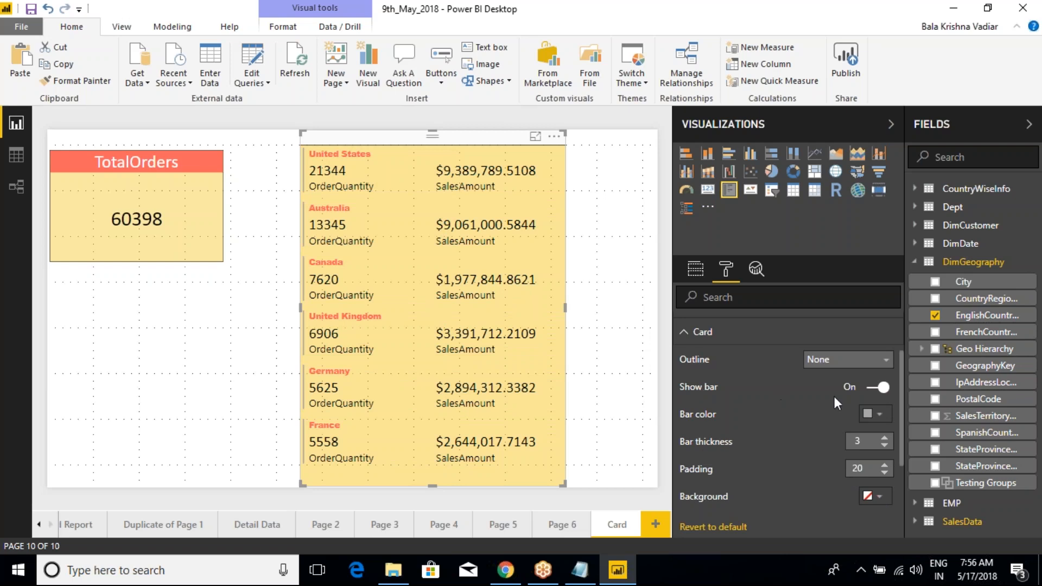
# Step: Turn the multi-row card's bar off and back on, and mark the bar beside the first countries with the annotation pen
pyautogui.click(875, 388)
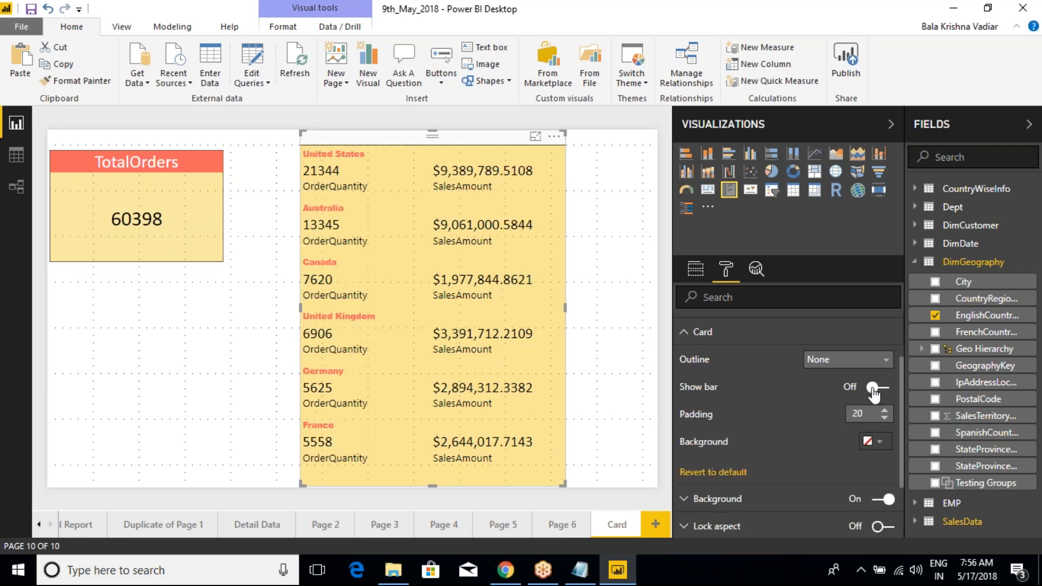
pyautogui.click(887, 390)
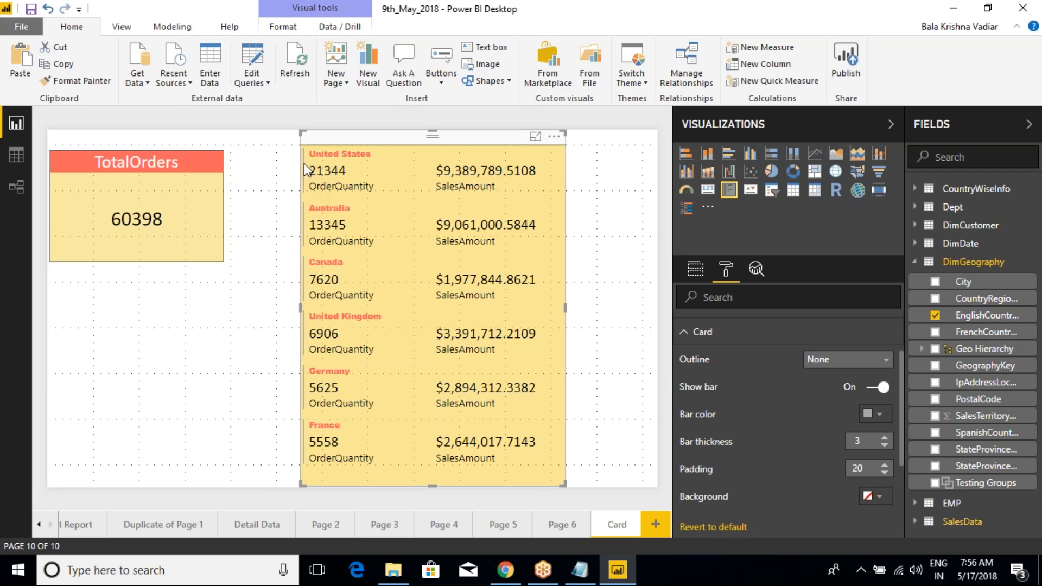
pyautogui.hotkey('ctrl', '2')
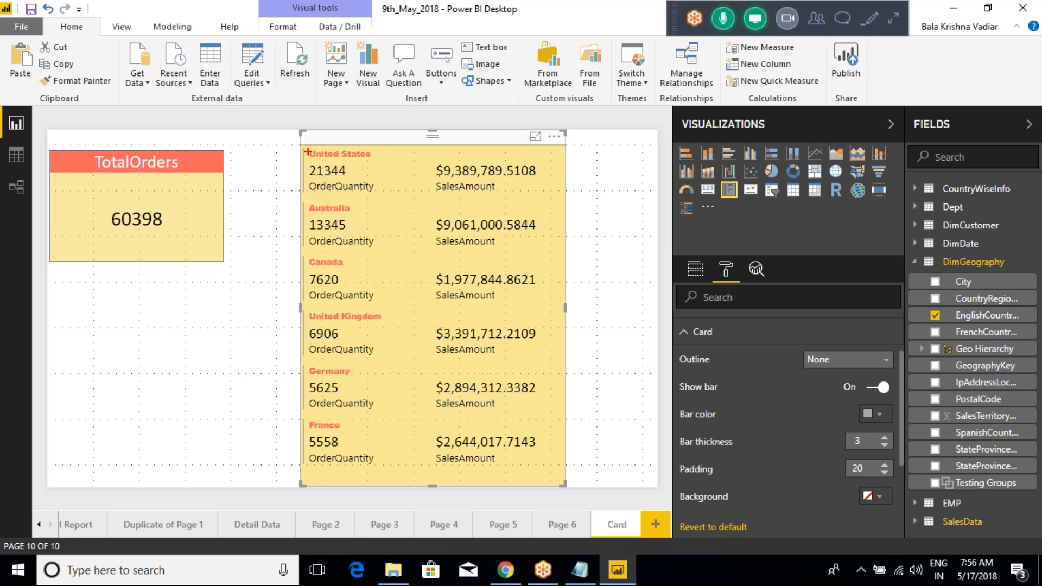
pyautogui.moveTo(306, 149); pyautogui.dragTo(303, 245)
pyautogui.press('Escape')
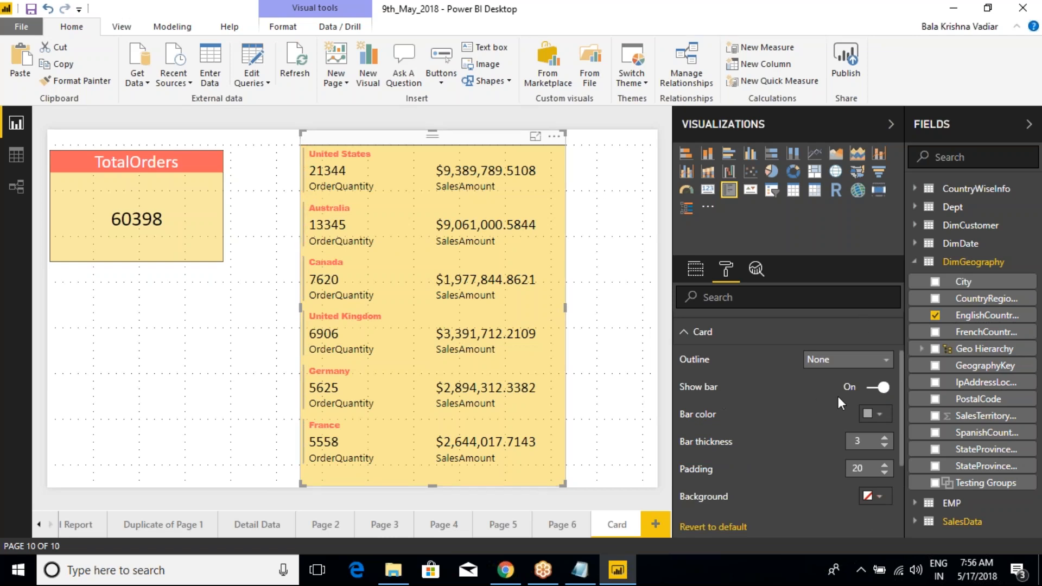
# Step: Try yellow as the multi-row card's bar color and settle on teal
pyautogui.click(874, 415)
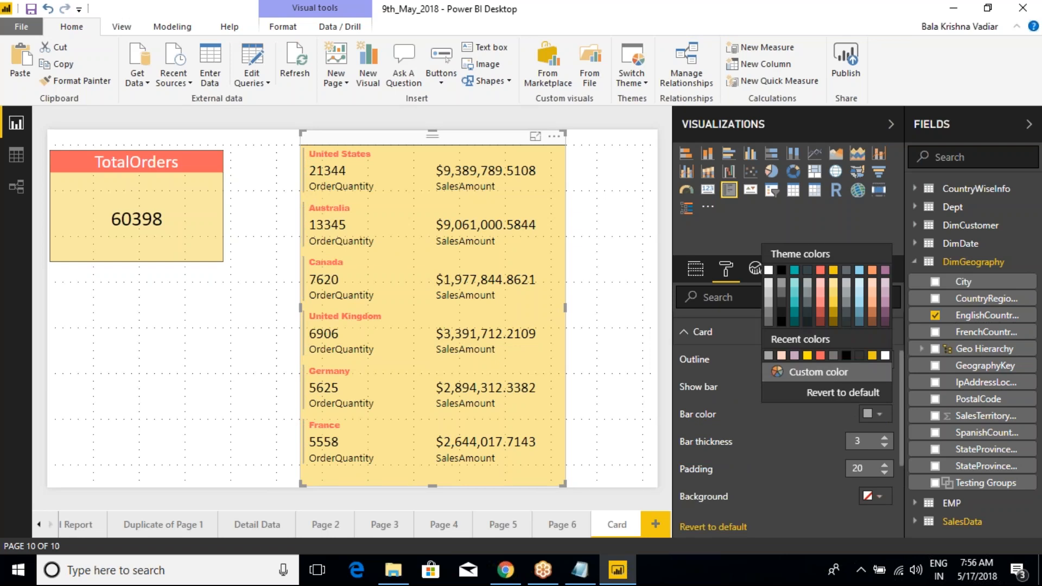
pyautogui.click(833, 271)
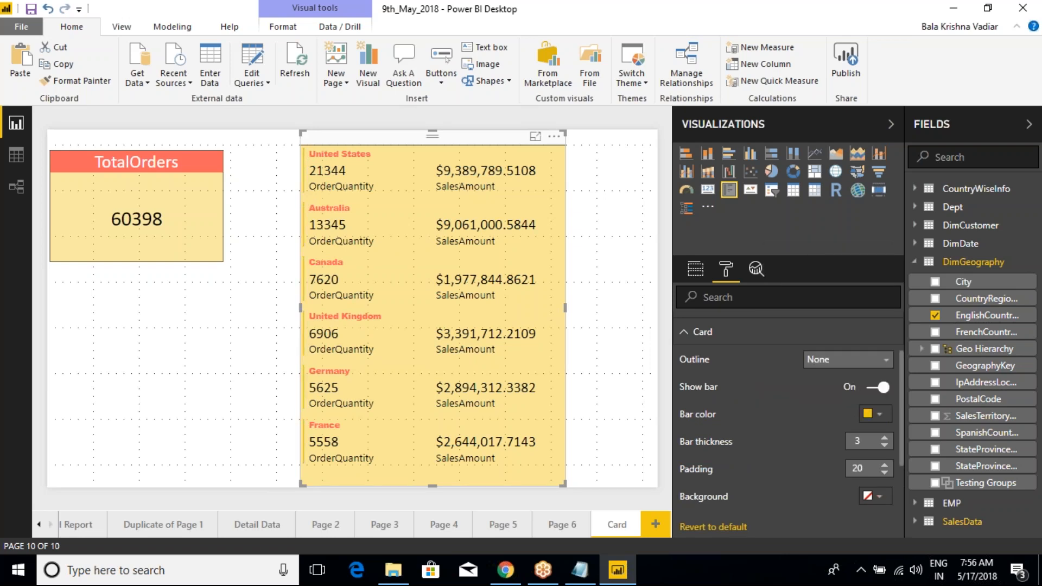
pyautogui.click(878, 416)
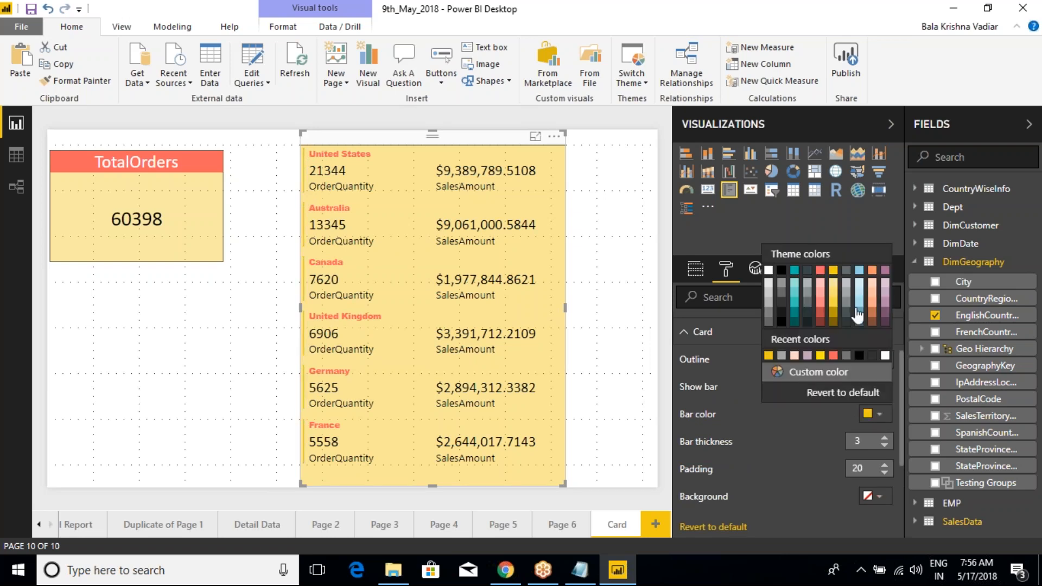
pyautogui.click(796, 283)
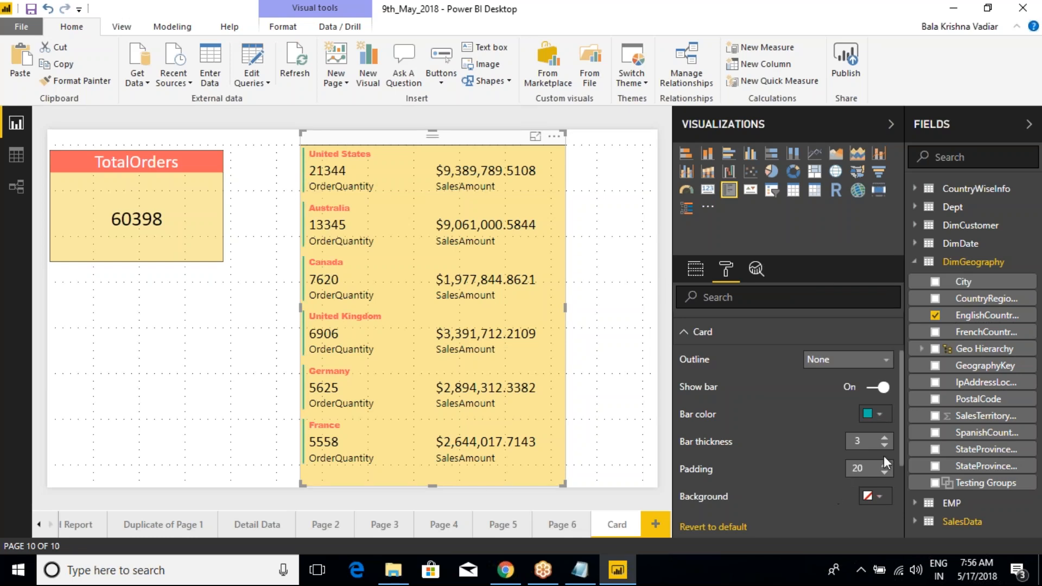
# Step: Increase the multi-row card's bar thickness to 10
pyautogui.click(884, 439)
pyautogui.click(885, 438)
pyautogui.click(885, 438)
pyautogui.click(885, 439)
pyautogui.click(884, 438)
pyautogui.click(884, 439)
pyautogui.click(885, 439)
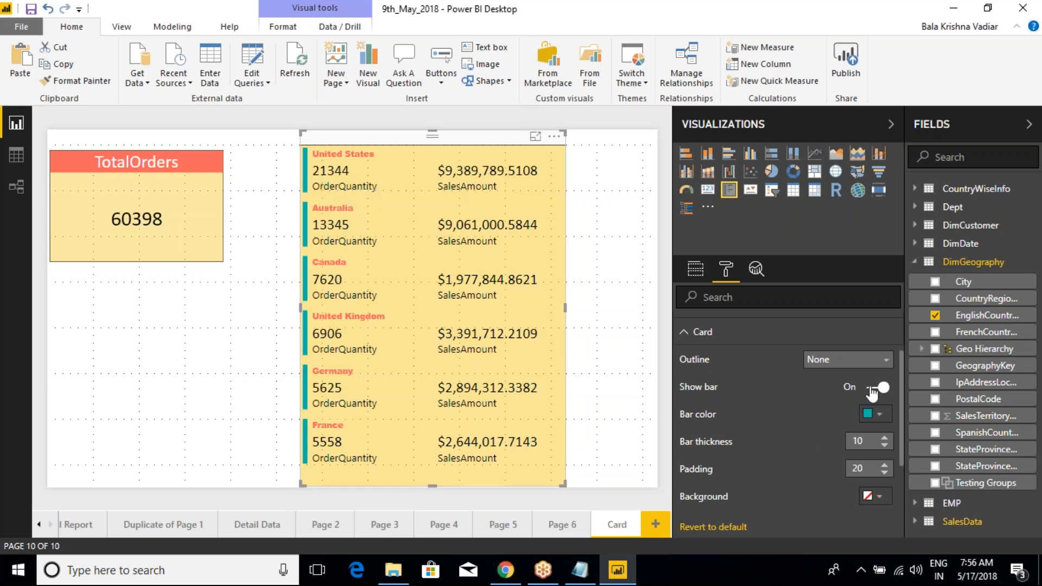
# Step: Toggle the multi-row card's bar off and on to compare both appearances, leaving it on
pyautogui.click(874, 388)
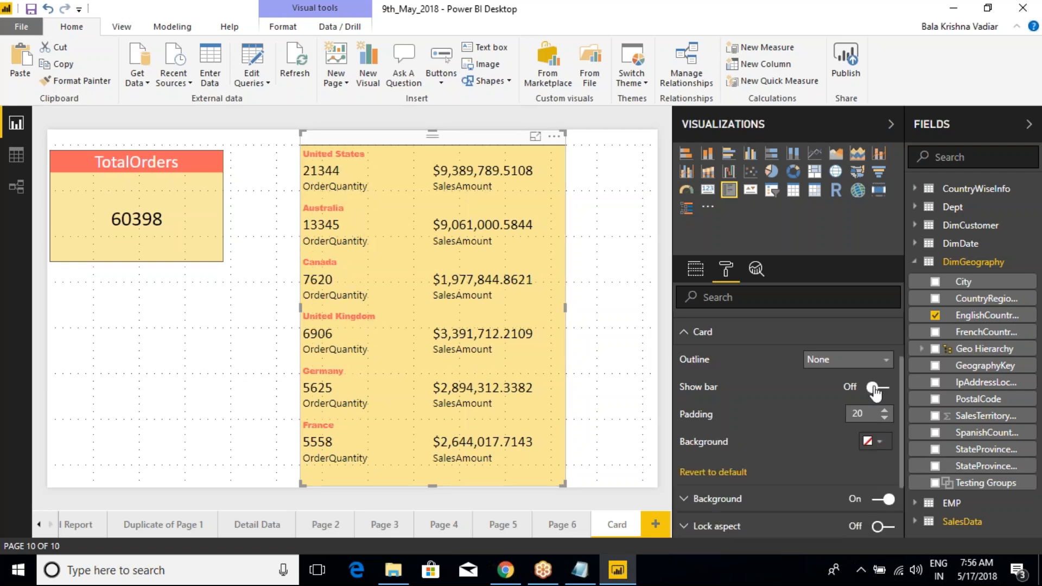
pyautogui.click(881, 389)
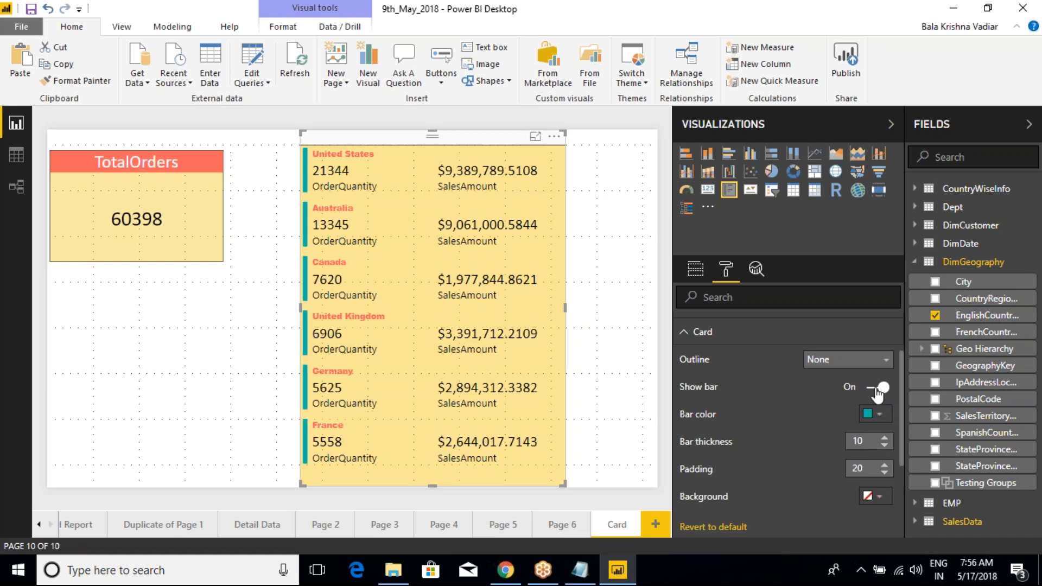
pyautogui.click(878, 388)
pyautogui.click(877, 387)
# Step: Reduce the padding between the multi-row card's country entries to 0
pyautogui.click(886, 473)
pyautogui.click(885, 473)
pyautogui.click(886, 473)
pyautogui.click(885, 474)
pyautogui.click(886, 474)
pyautogui.click(885, 473)
pyautogui.doubleClick(886, 473)
pyautogui.click(885, 473)
pyautogui.click(885, 474)
pyautogui.doubleClick(885, 473)
pyautogui.click(886, 473)
pyautogui.doubleClick(885, 474)
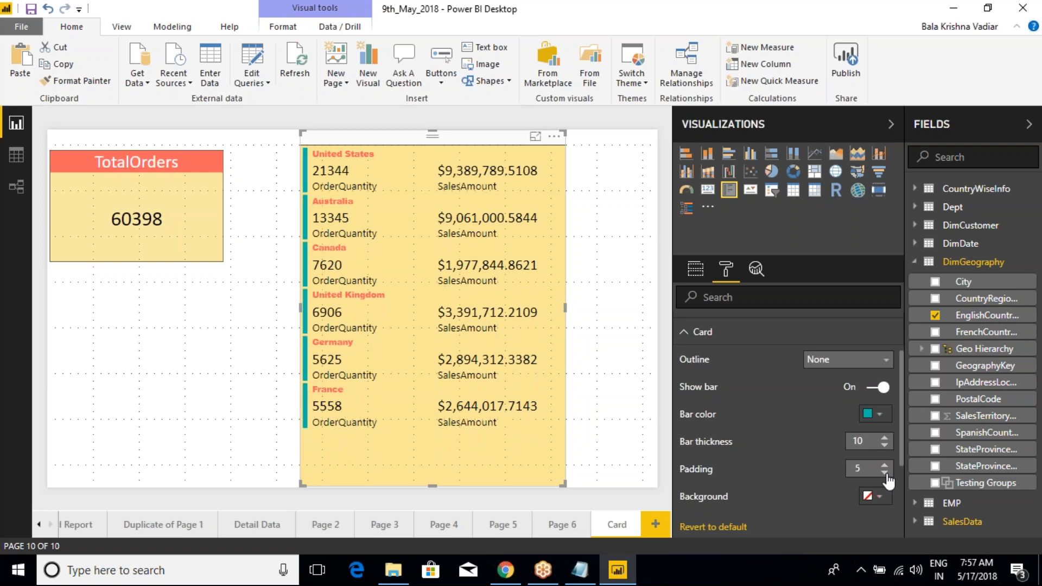
pyautogui.click(885, 473)
pyautogui.doubleClick(885, 473)
pyautogui.doubleClick(885, 473)
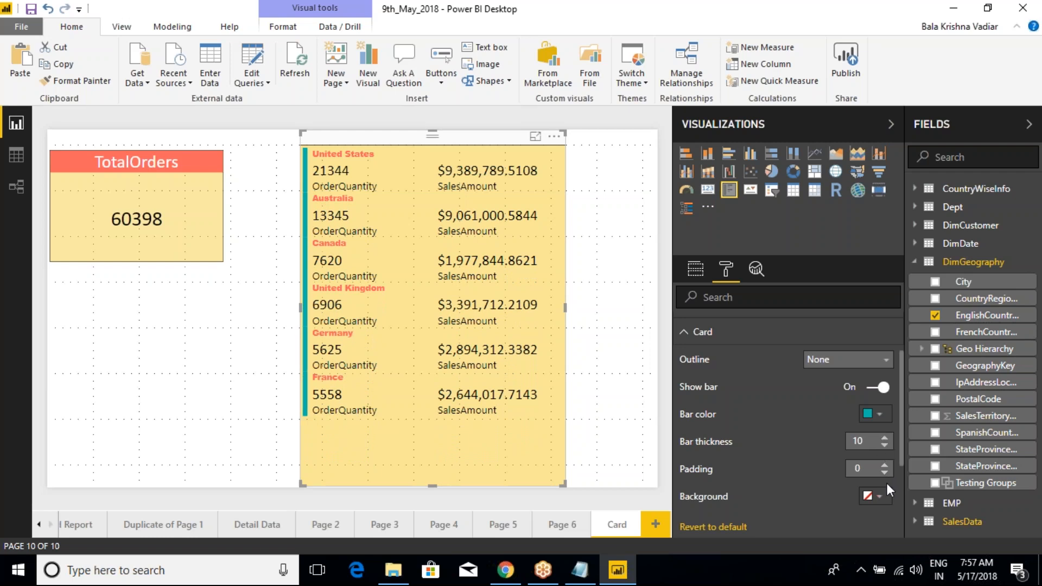
# Step: Raise the multi-row card's padding to 10 and clear the annotation marks over the card options
pyautogui.click(885, 465)
pyautogui.click(885, 465)
pyautogui.click(884, 465)
pyautogui.click(885, 465)
pyautogui.click(885, 465)
pyautogui.click(885, 465)
pyautogui.click(885, 465)
pyautogui.click(885, 465)
pyautogui.click(885, 465)
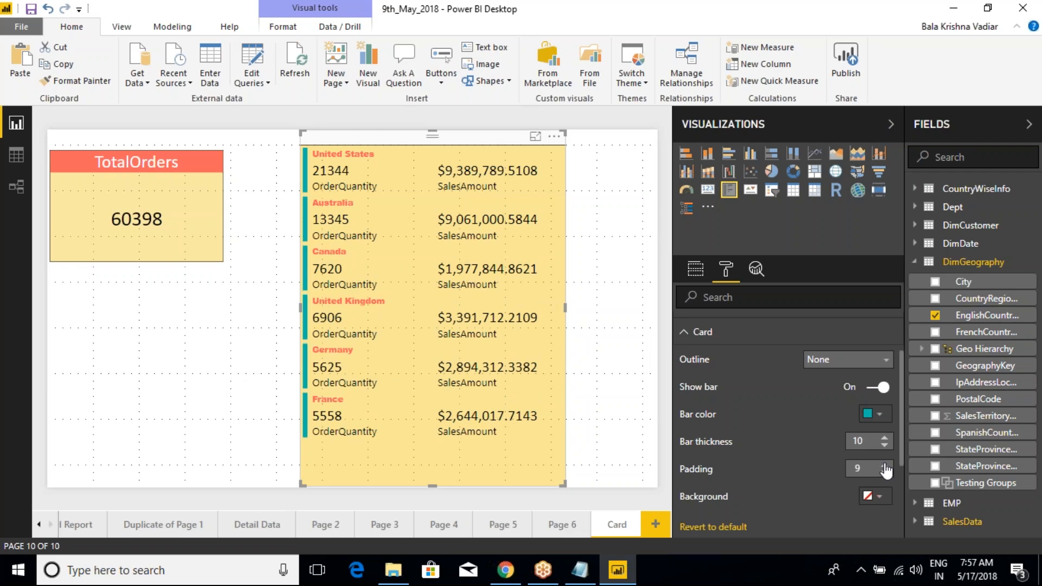
pyautogui.click(885, 464)
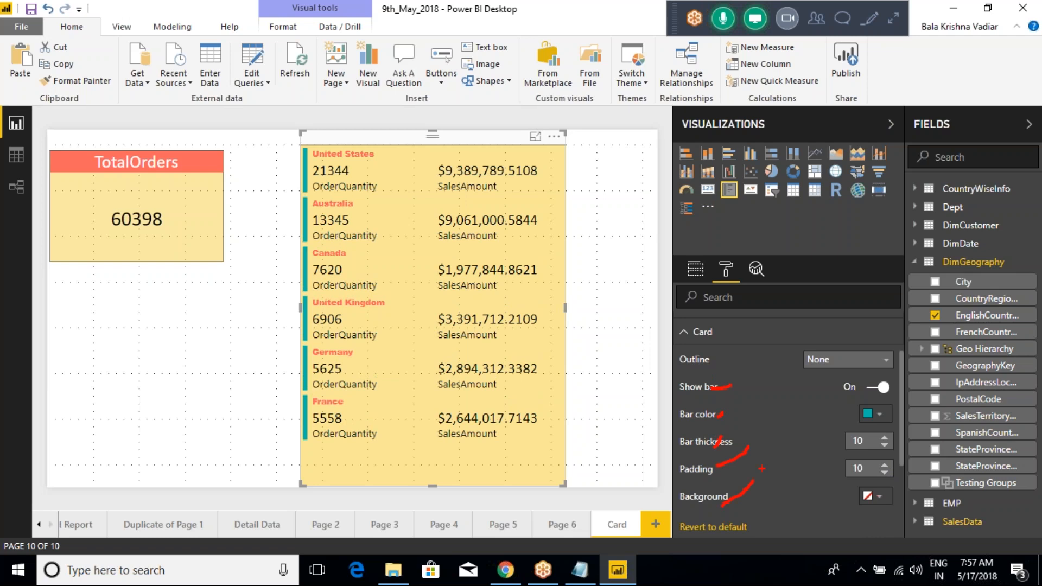
pyautogui.press('Escape')
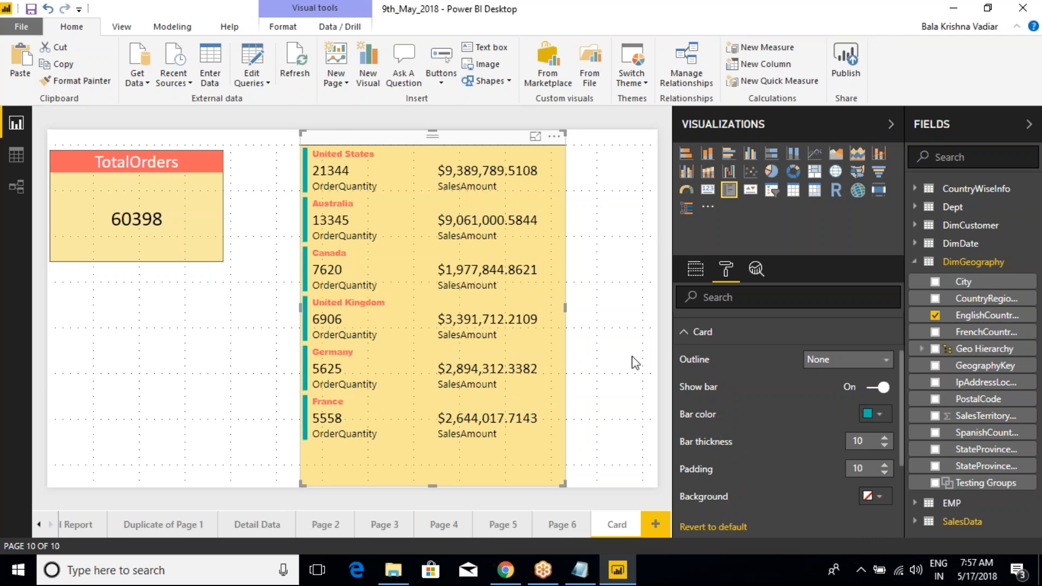
# Step: Try the Top + bottom outline on the multi-row card and return it to None
pyautogui.click(826, 363)
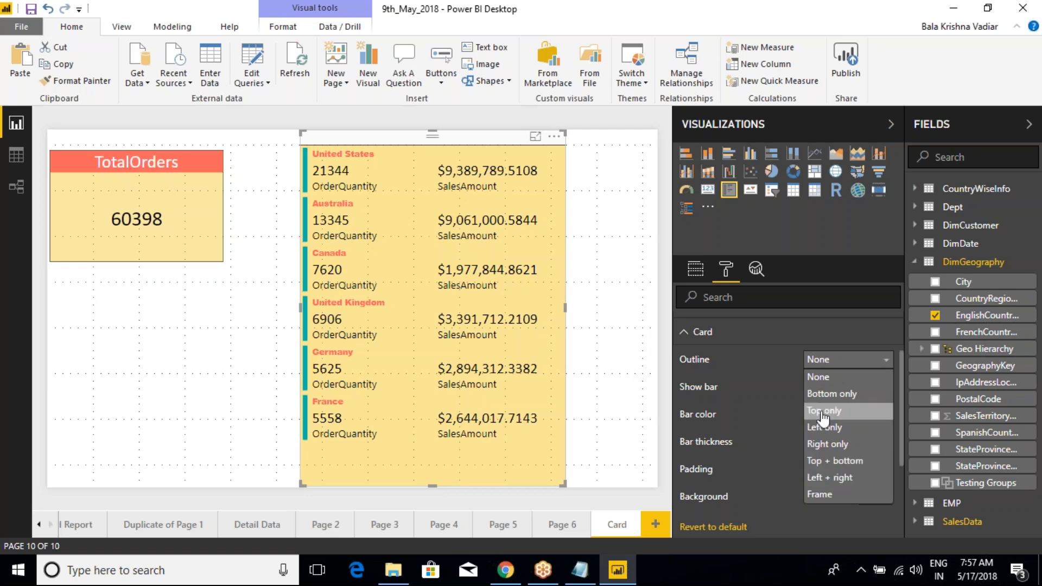
pyautogui.click(825, 461)
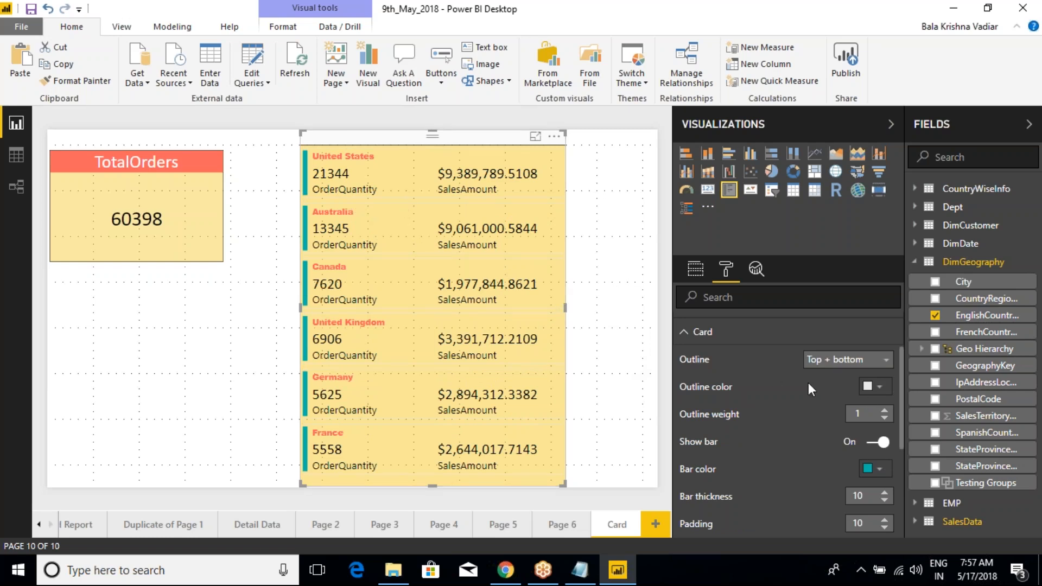
pyautogui.click(860, 359)
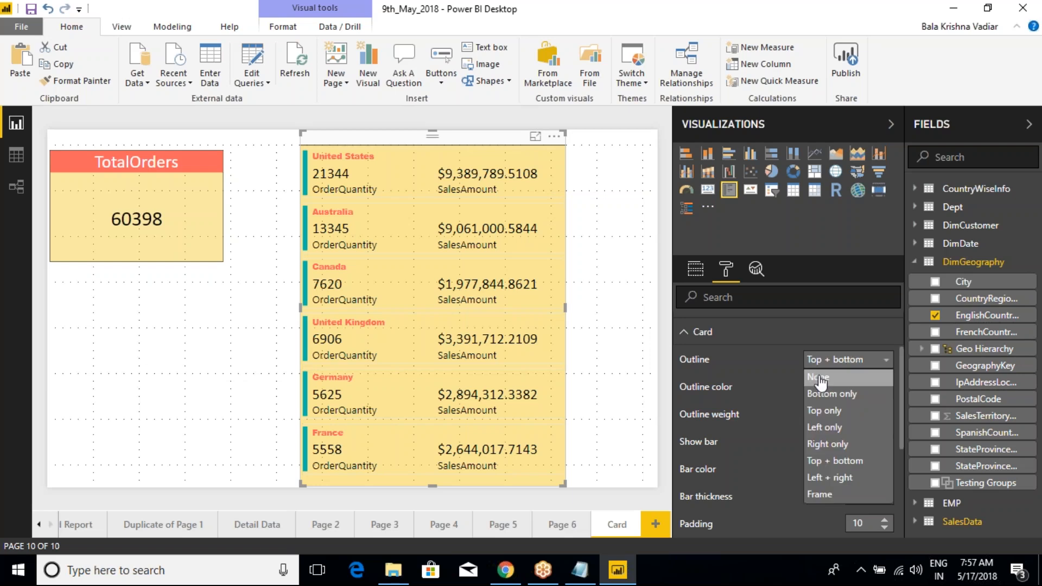
pyautogui.click(822, 377)
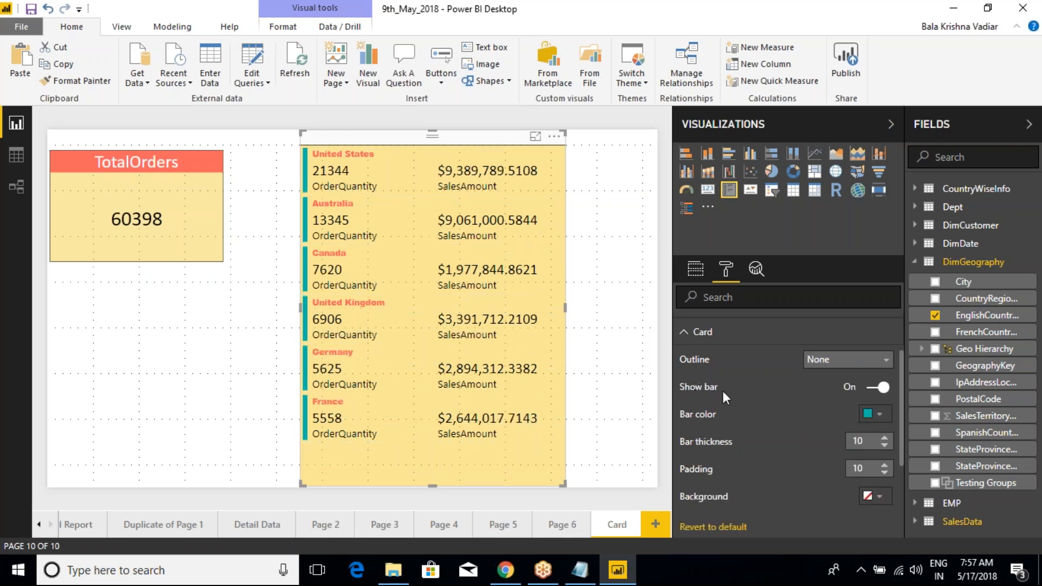
# Step: Set the multi-row card's outline to Top + bottom, point out the outline options, and make the outline color red
pyautogui.click(847, 360)
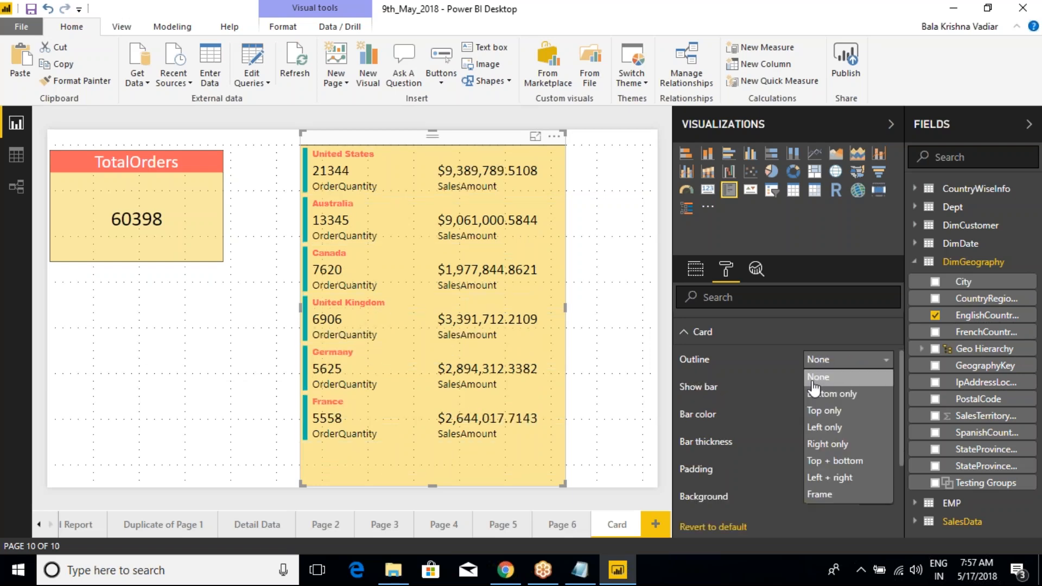
pyautogui.click(841, 467)
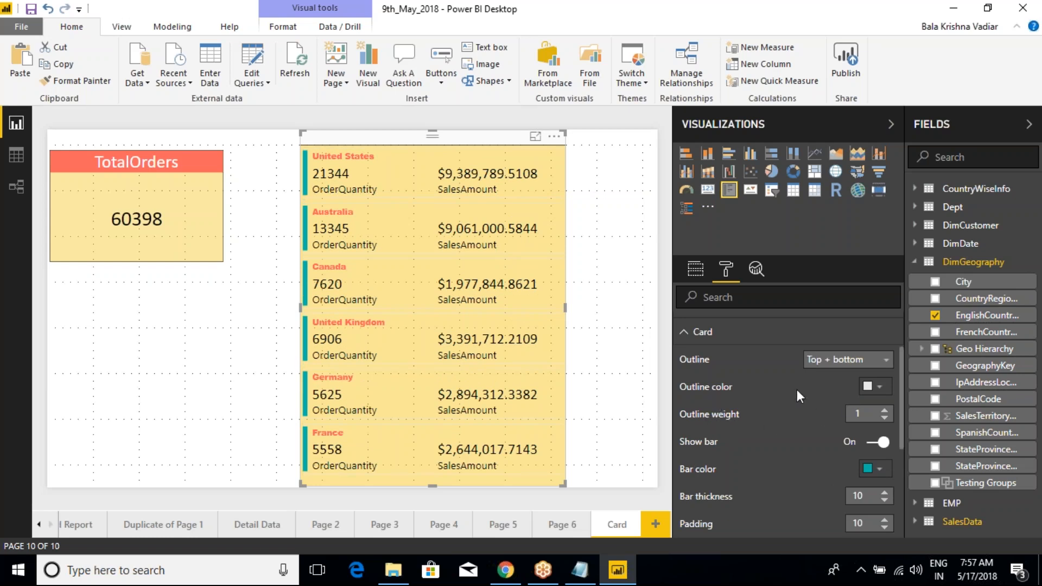
pyautogui.hotkey('ctrl', '2')
pyautogui.moveTo(666, 372)
pyautogui.mouseDown()
pyautogui.moveTo(770, 412)
pyautogui.moveTo(890, 426)
pyautogui.mouseUp()
pyautogui.press('Escape')
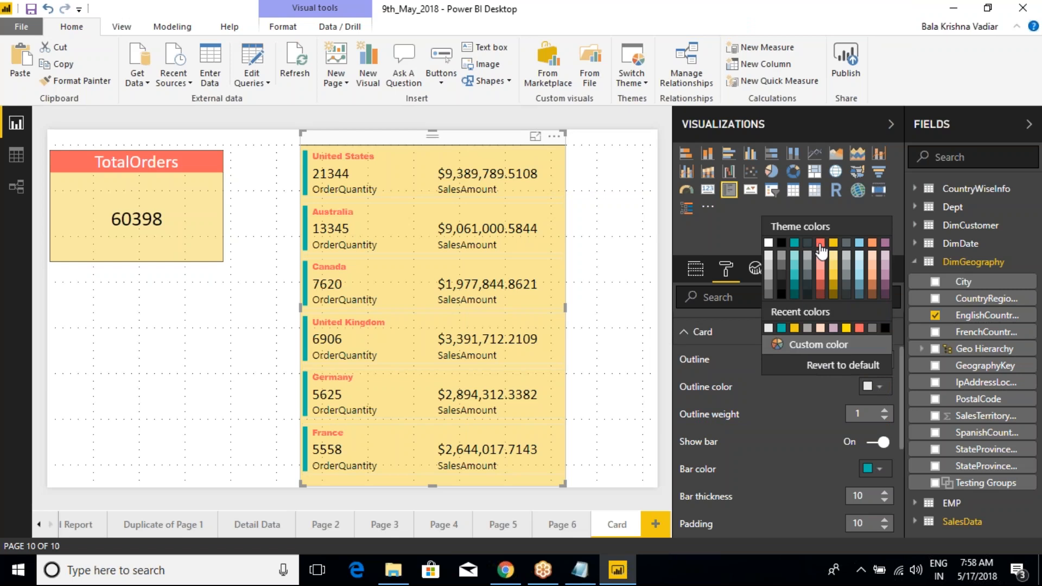
pyautogui.click(818, 244)
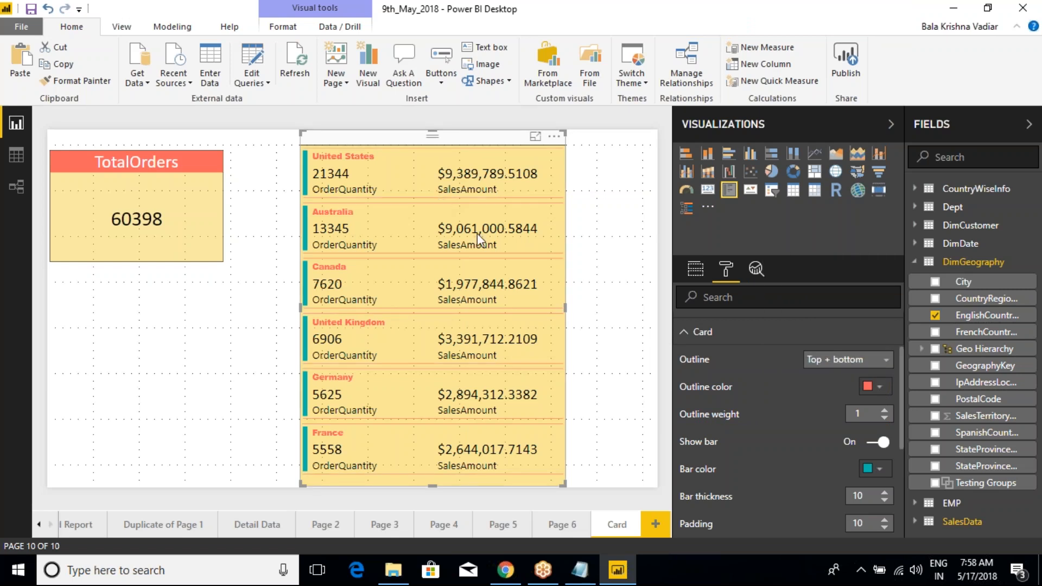
# Step: Try the Bottom only and Left only outlines on the multi-row card
pyautogui.click(826, 365)
pyautogui.click(811, 395)
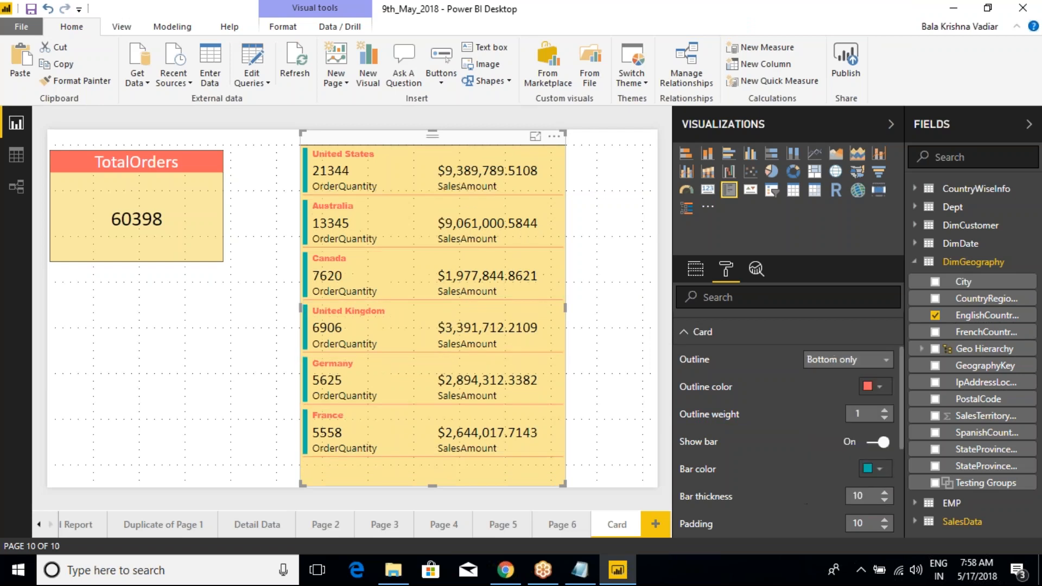
pyautogui.click(822, 360)
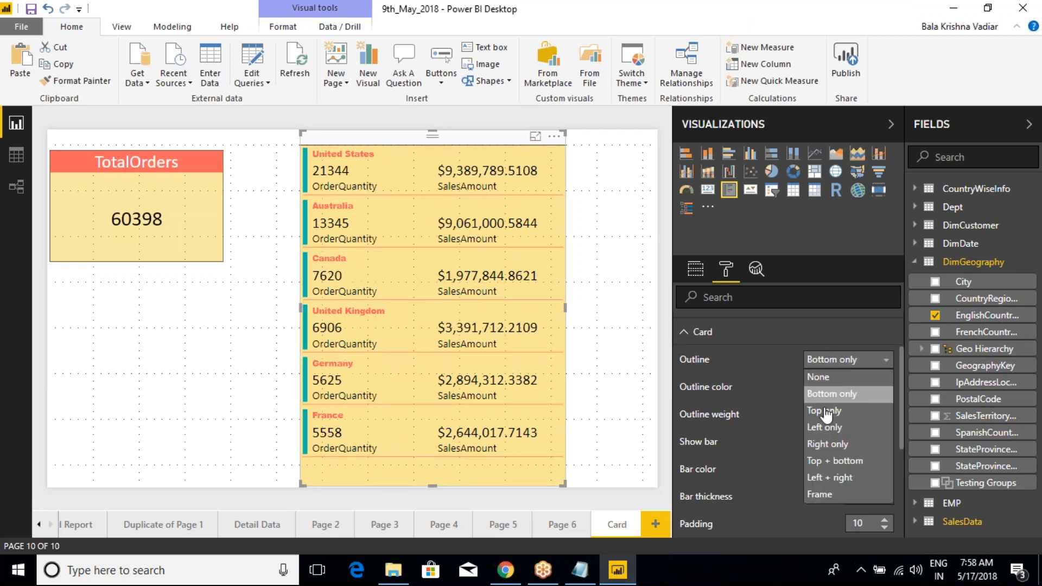
pyautogui.click(825, 427)
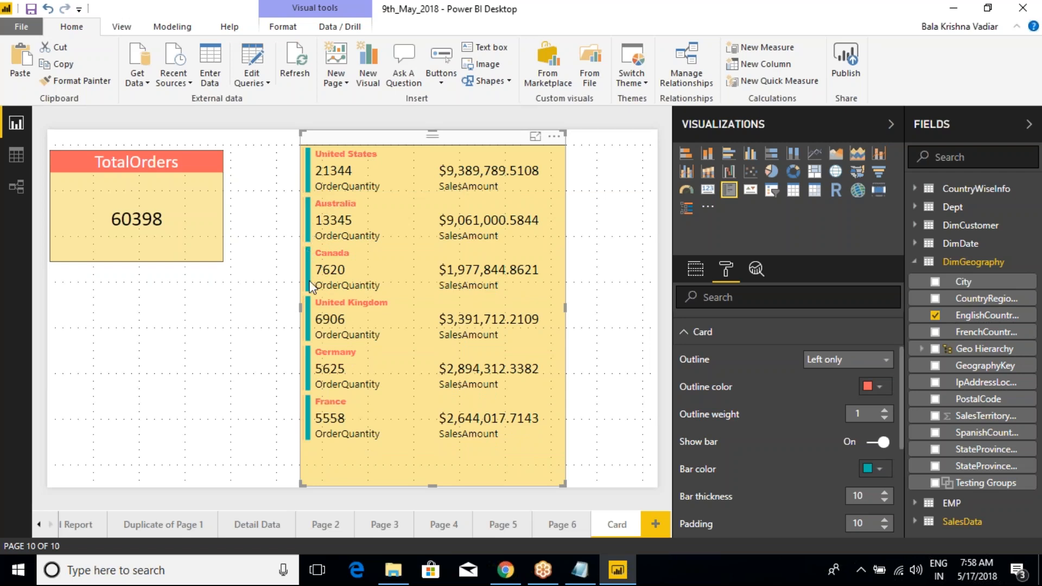
# Step: Set the multi-row card's outline to Right only with an outline weight of 5
pyautogui.click(849, 361)
pyautogui.click(836, 445)
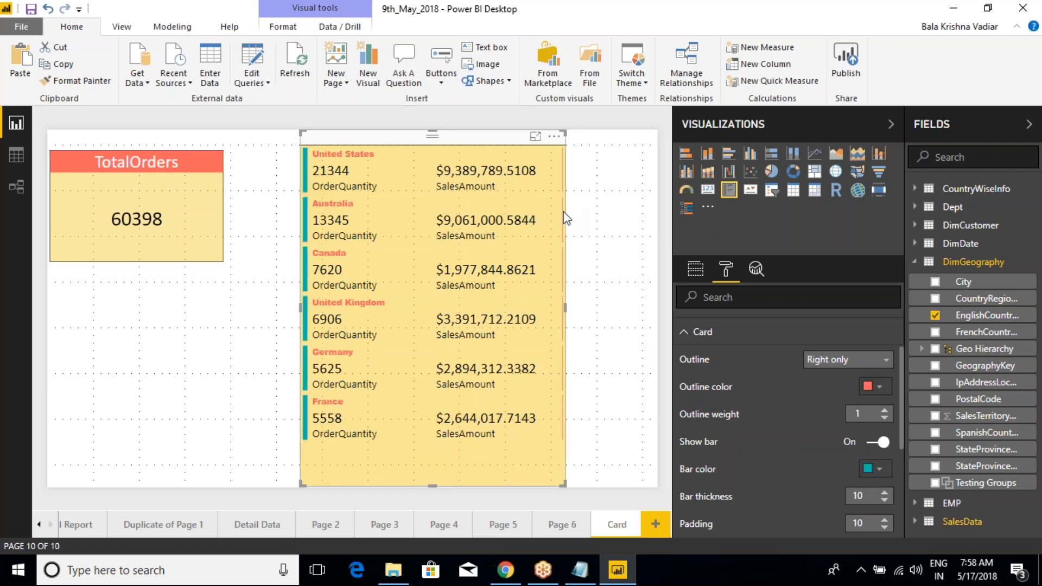
pyautogui.click(885, 411)
pyautogui.click(885, 411)
pyautogui.click(885, 411)
pyautogui.click(885, 411)
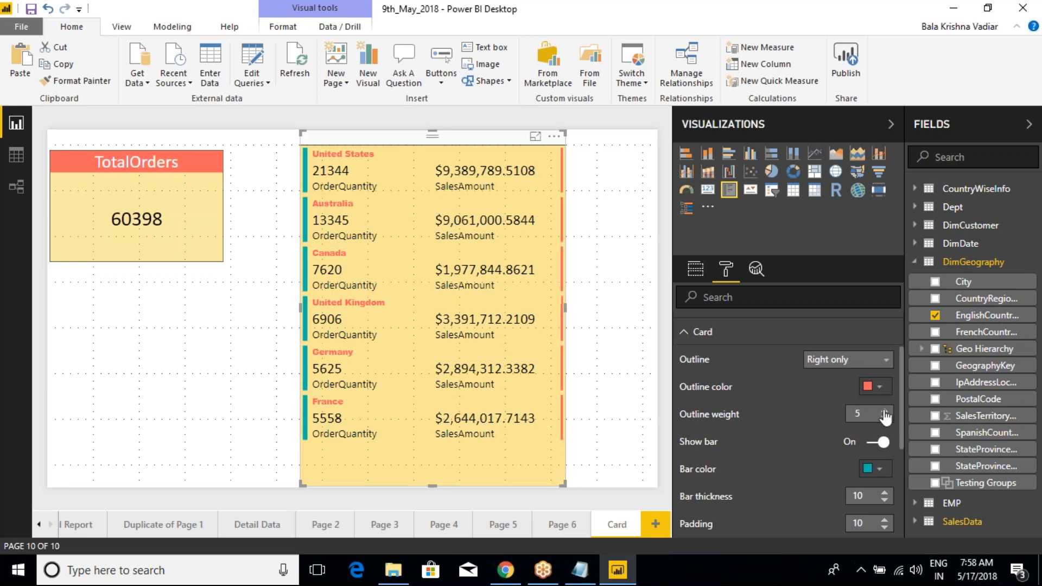
# Step: Set the multi-row card's outline to Top + bottom and widen the card slightly to the right
pyautogui.click(868, 359)
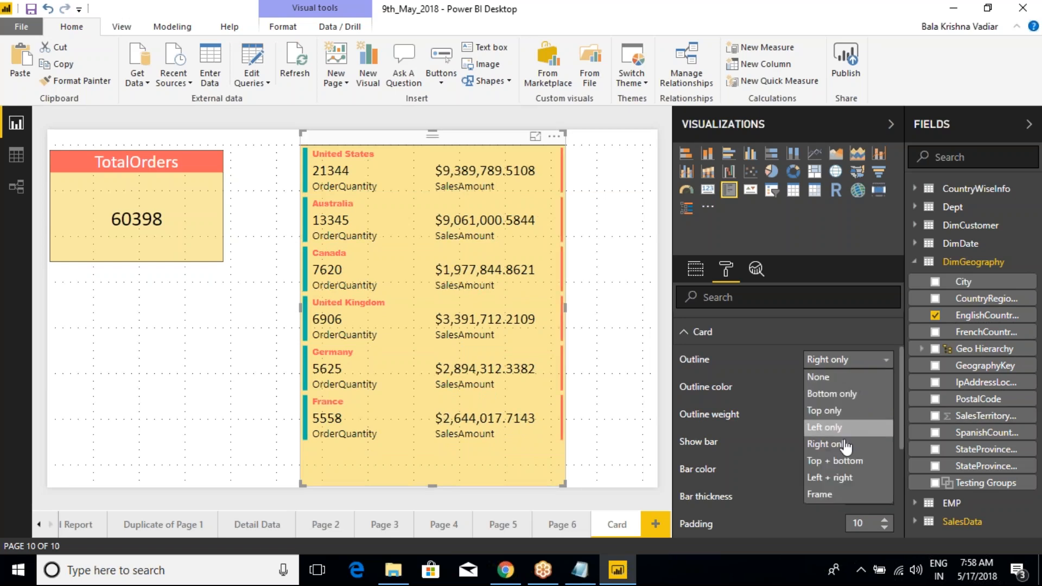
pyautogui.click(856, 459)
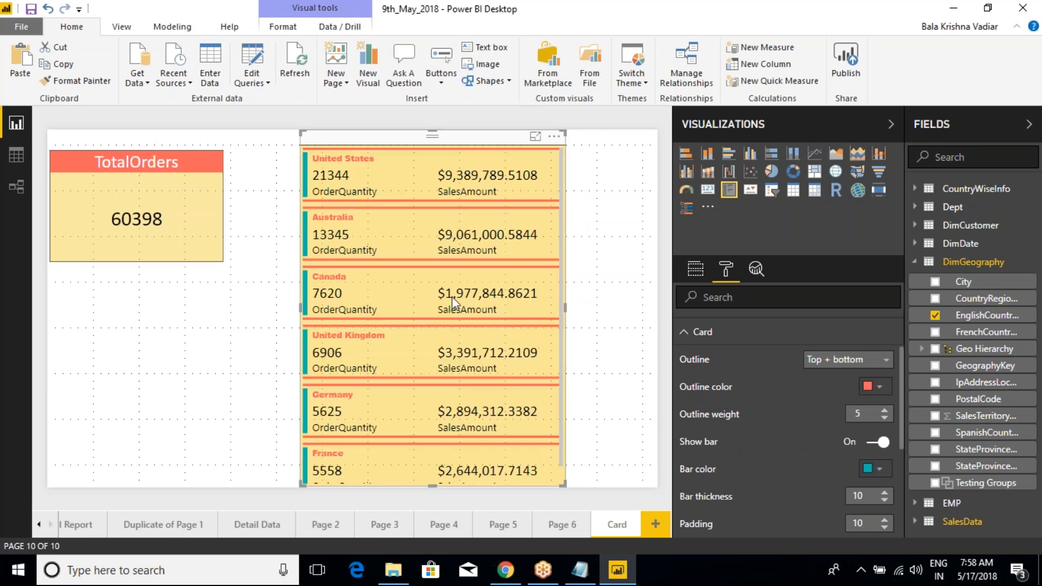
pyautogui.moveTo(564, 307); pyautogui.dragTo(590, 306)
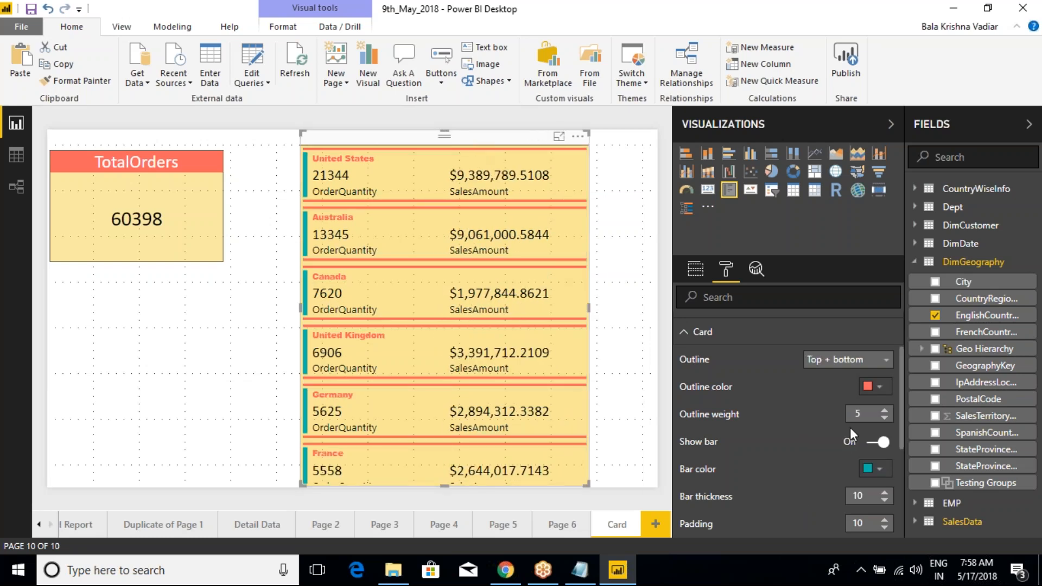
pyautogui.click(691, 338)
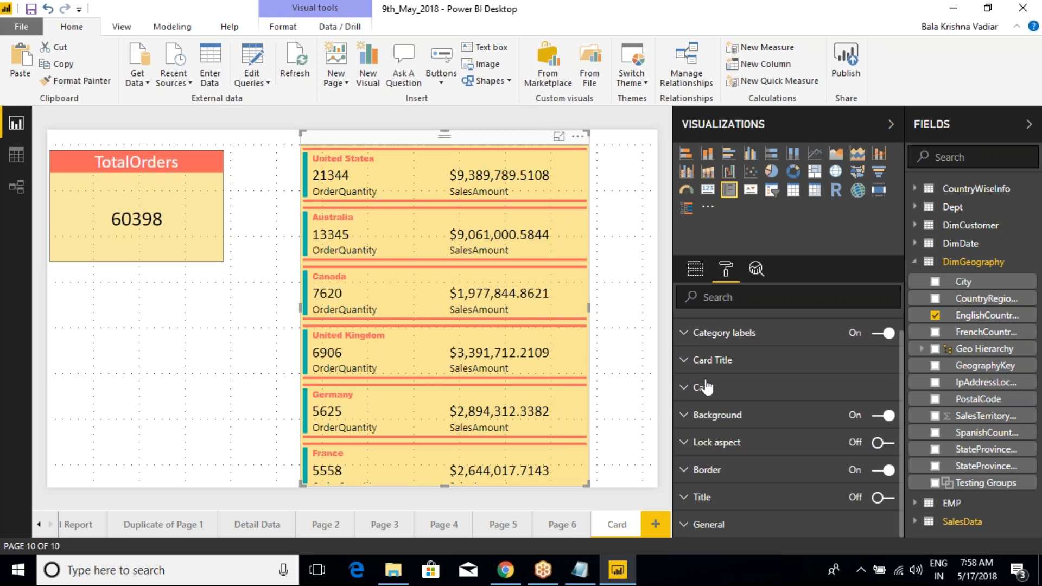
# Step: Examine the multi-row card's Background, Lock aspect and Border formatting options
pyautogui.scroll(1, 702, 392)
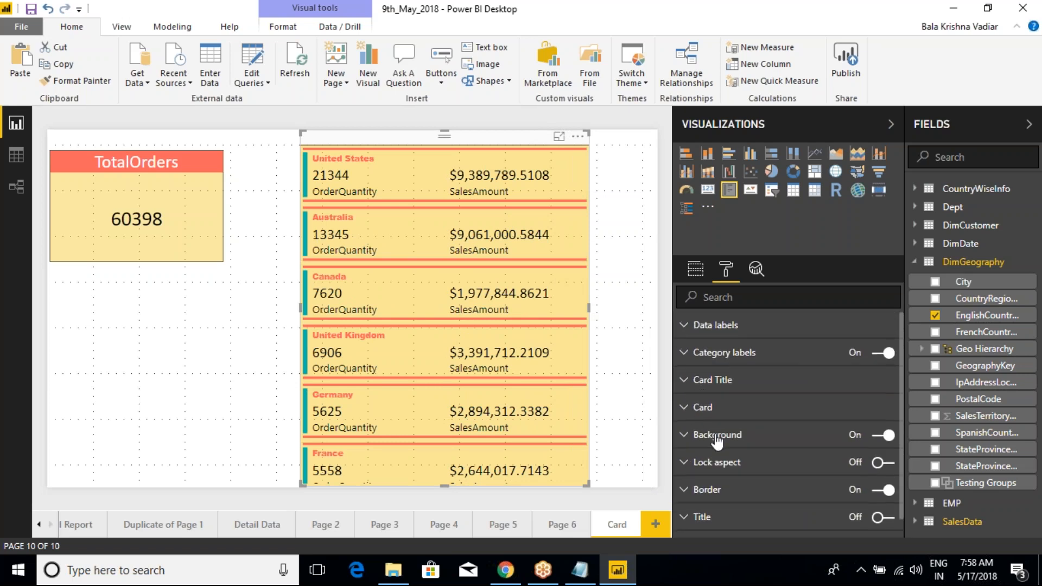
pyautogui.scroll(-1, 701, 431)
pyautogui.click(692, 421)
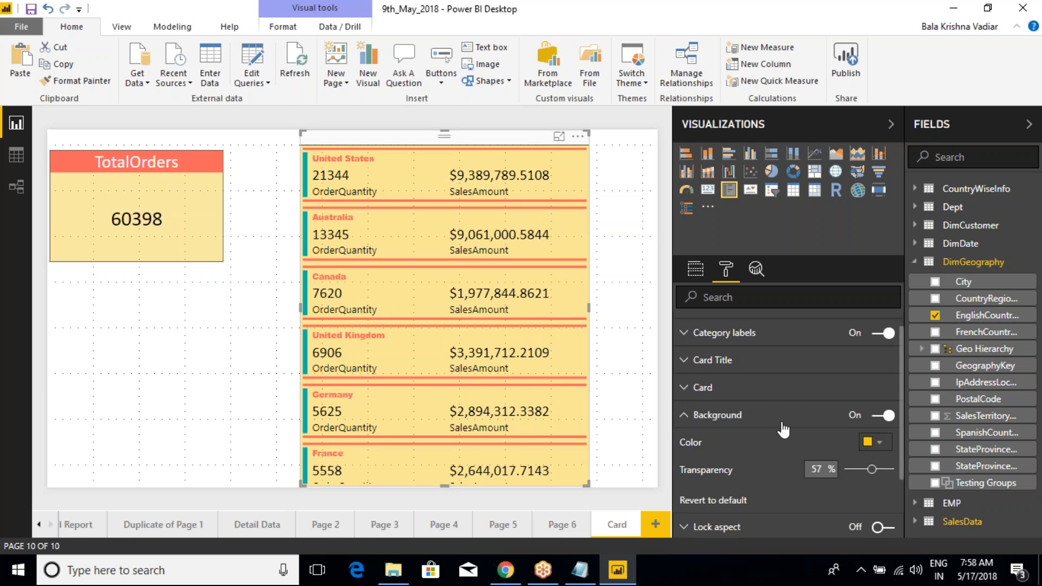
pyautogui.click(682, 421)
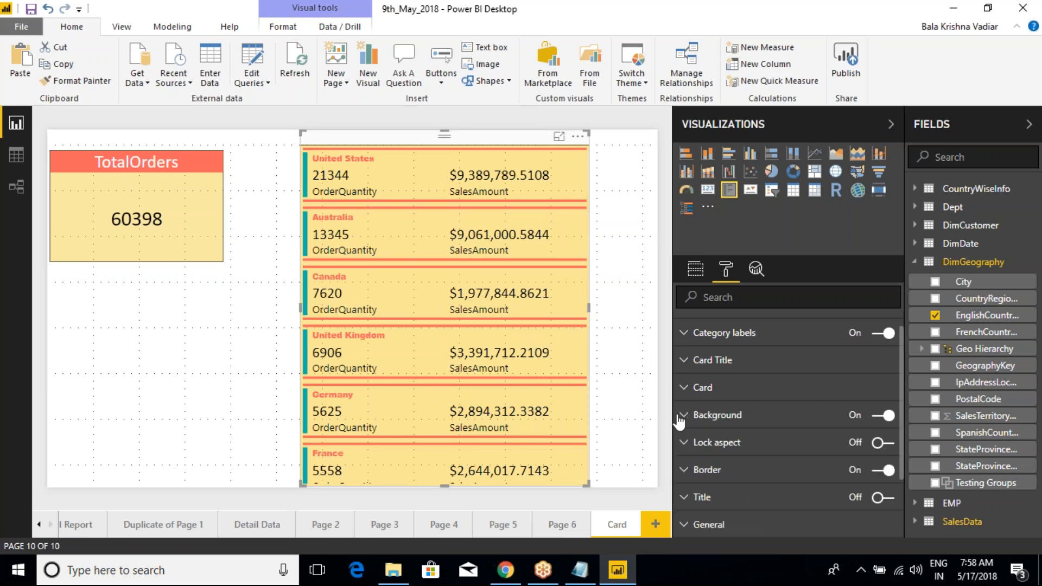
pyautogui.click(688, 447)
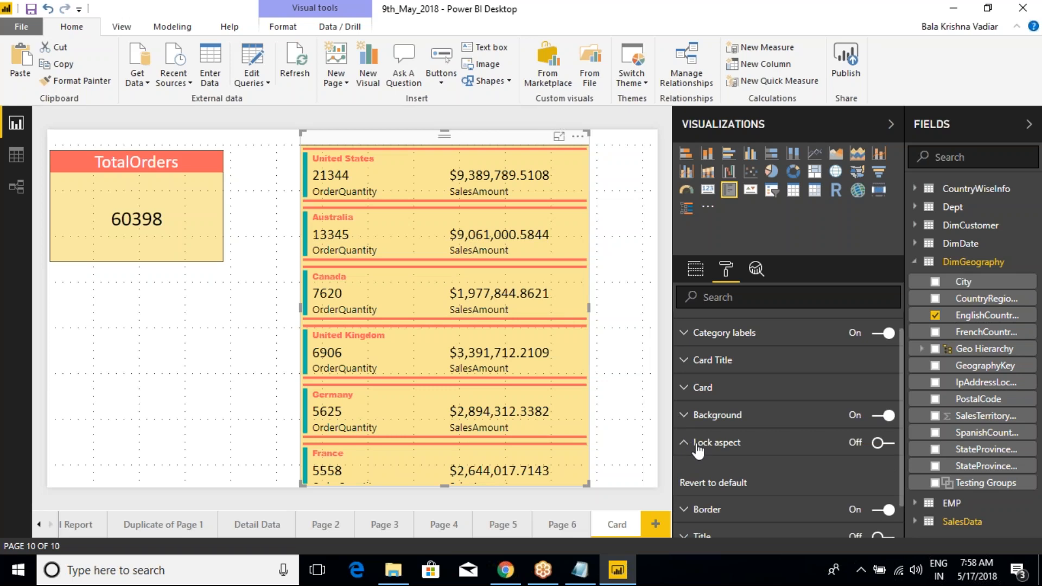
pyautogui.click(697, 448)
pyautogui.click(686, 474)
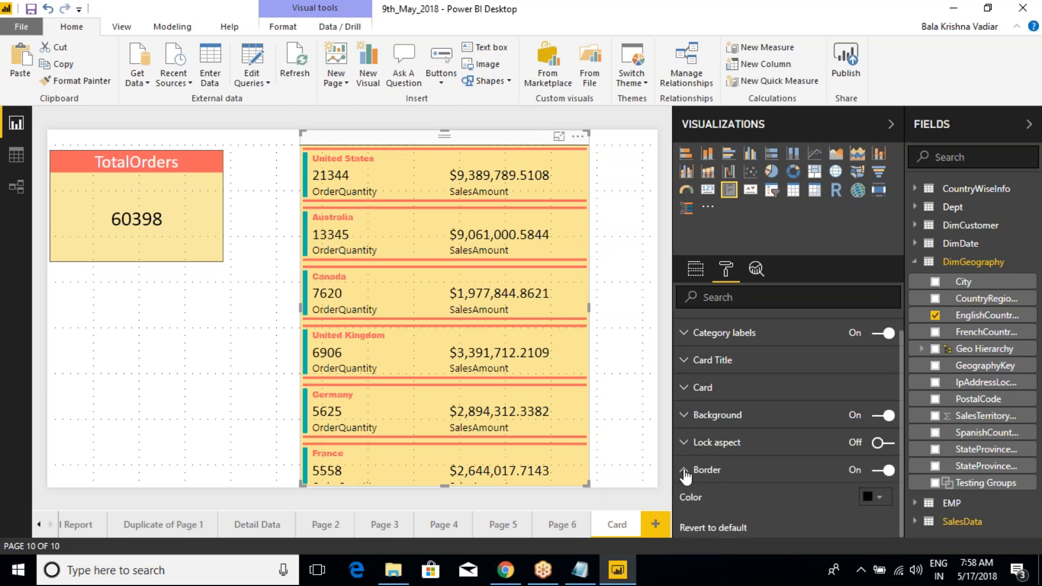
pyautogui.scroll(-1, 686, 467)
pyautogui.click(685, 423)
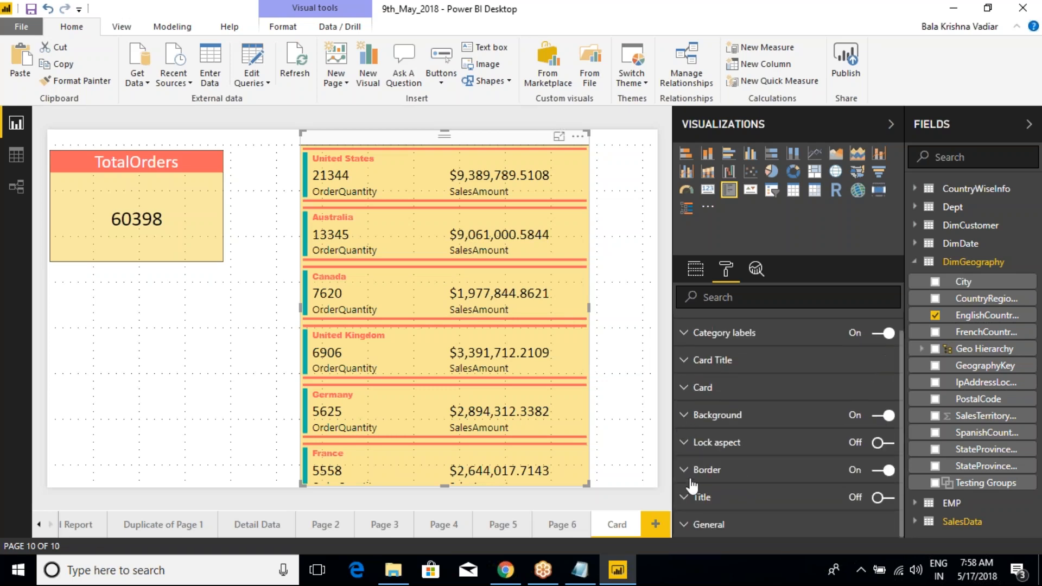
# Step: Toggle the multi-row card's title on and back off, and compare its formatting options with those of the TotalOrders card
pyautogui.click(889, 501)
pyautogui.click(885, 498)
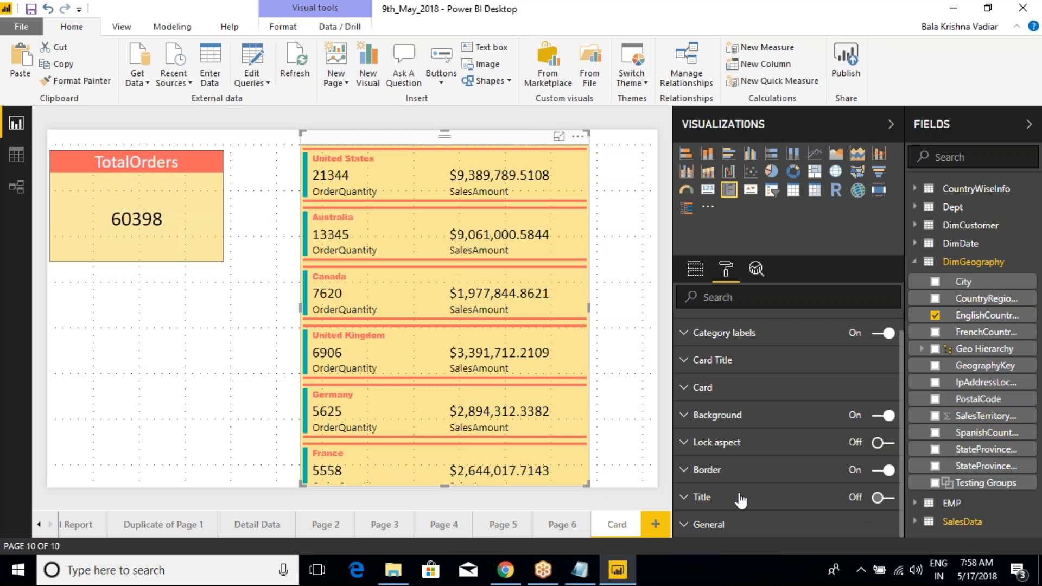
pyautogui.click(709, 522)
pyautogui.click(682, 380)
pyautogui.scroll(1, 690, 397)
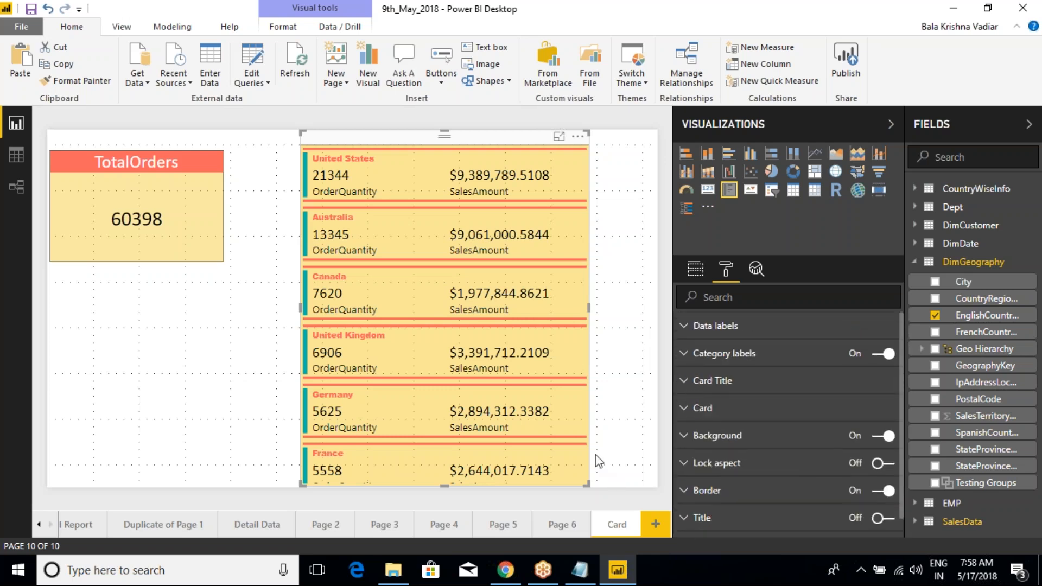
pyautogui.click(180, 142)
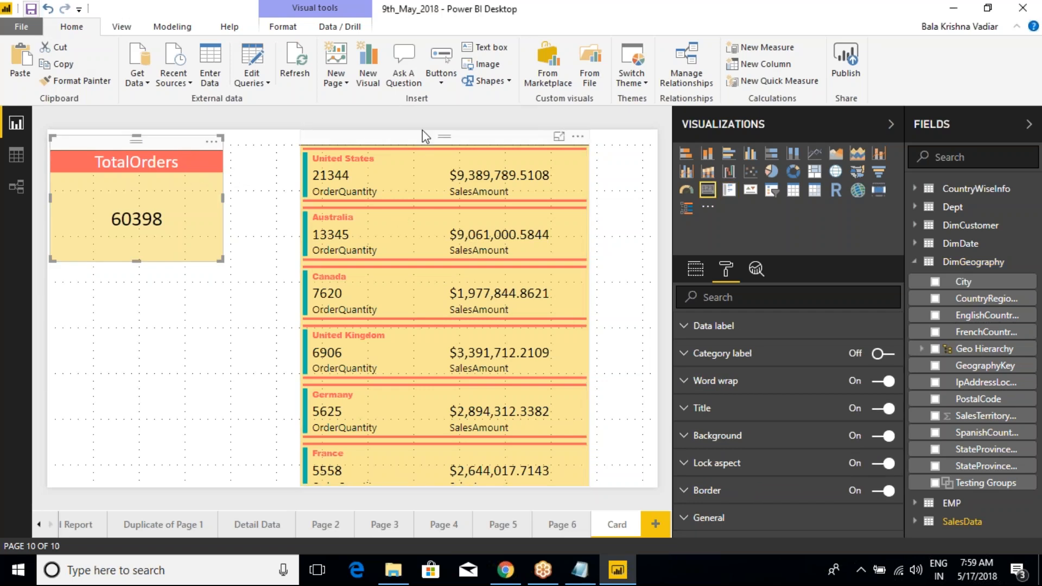
pyautogui.click(415, 147)
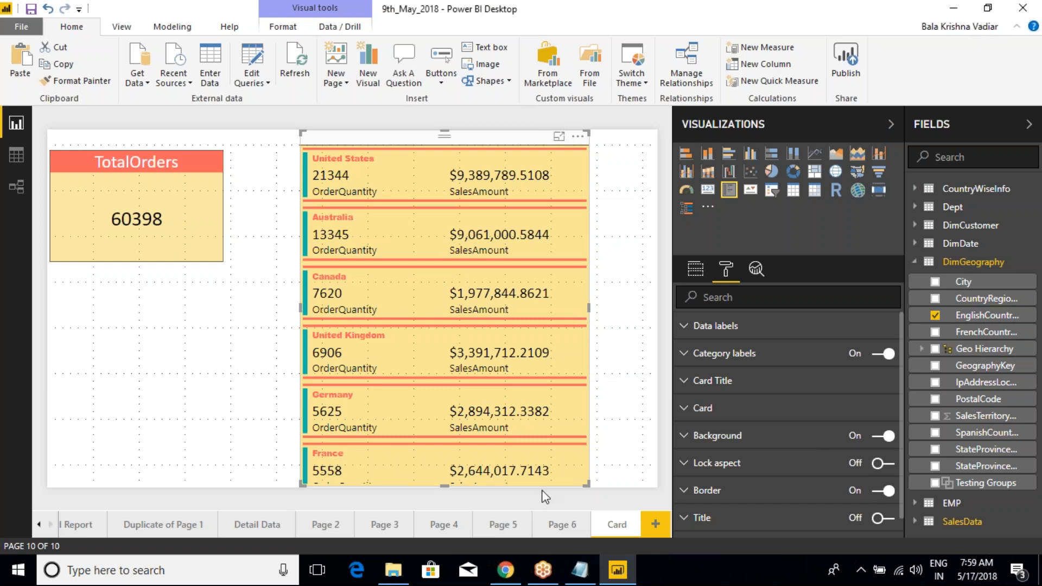
# Step: Switch to the Class Notes file in Notepad and add the line "3.Slicer" below "2.MULTI ROW CARD"
pyautogui.click(579, 570)
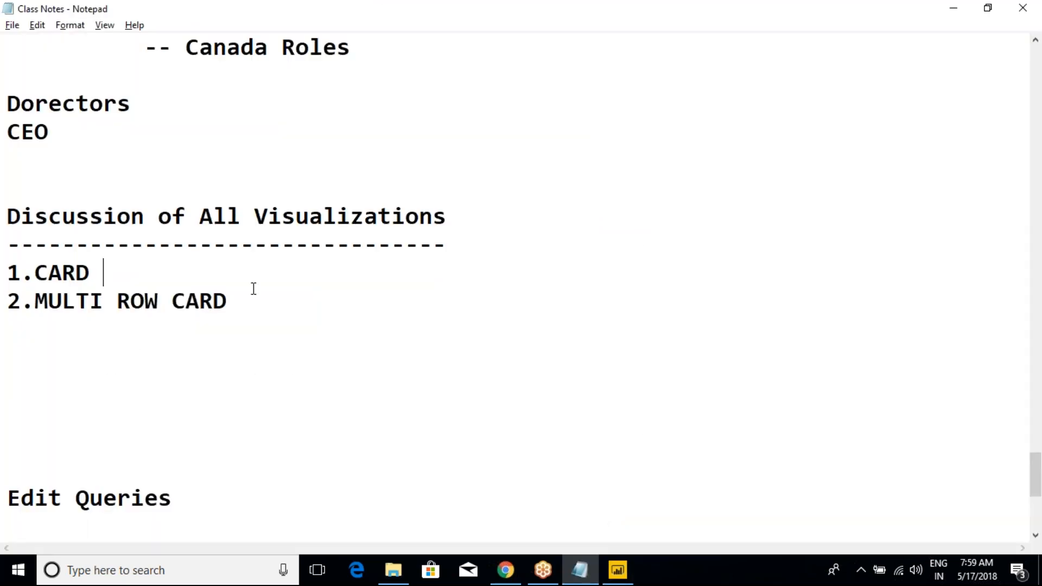
pyautogui.click(236, 307)
pyautogui.press('Return')
pyautogui.write('3.')
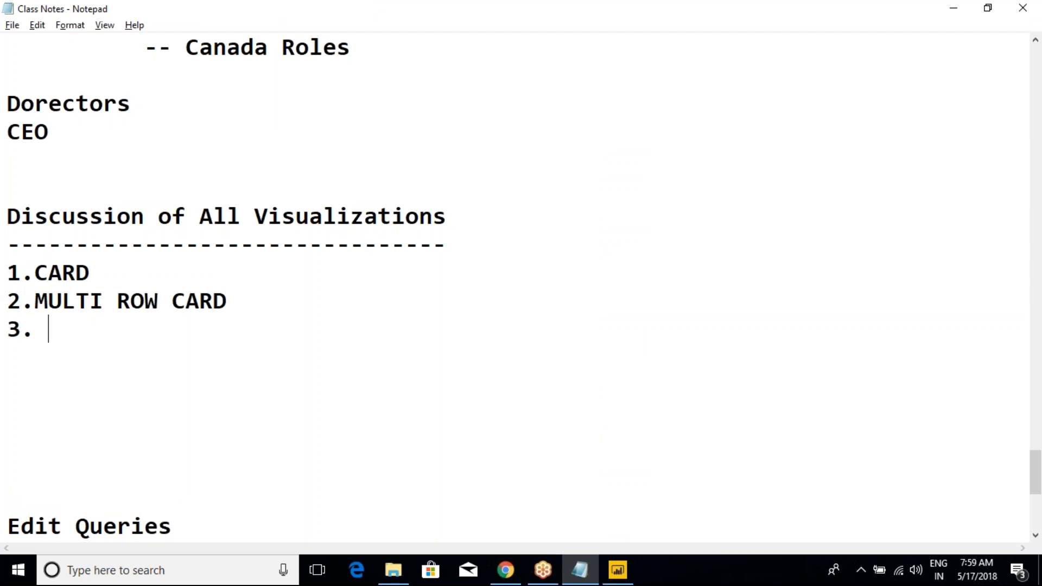
pyautogui.press('BackSpace')
pyautogui.hotkey('alt', 'Tab')
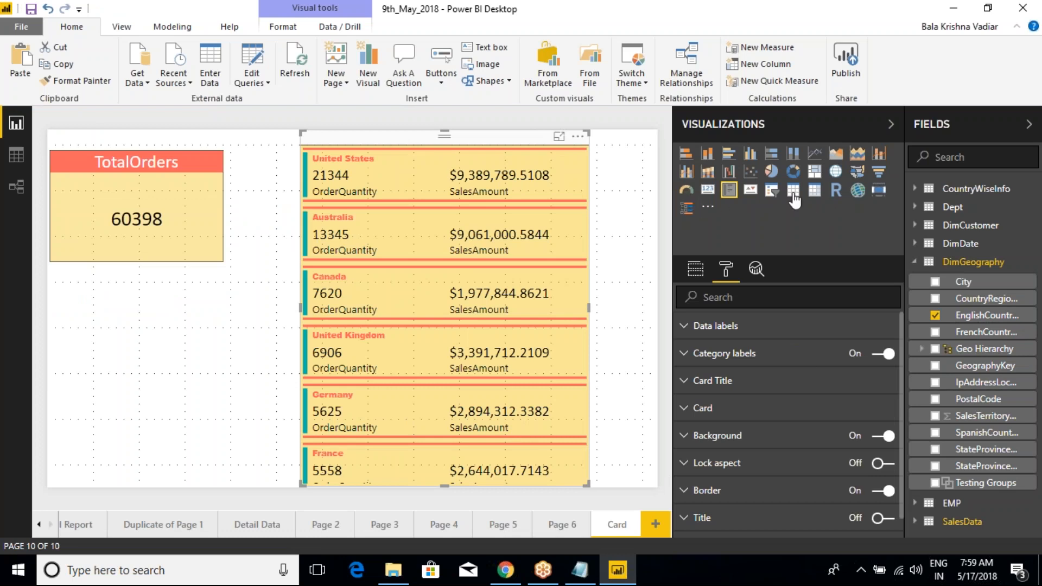
pyautogui.hotkey('alt', 'Tab')
pyautogui.write('Slicer')
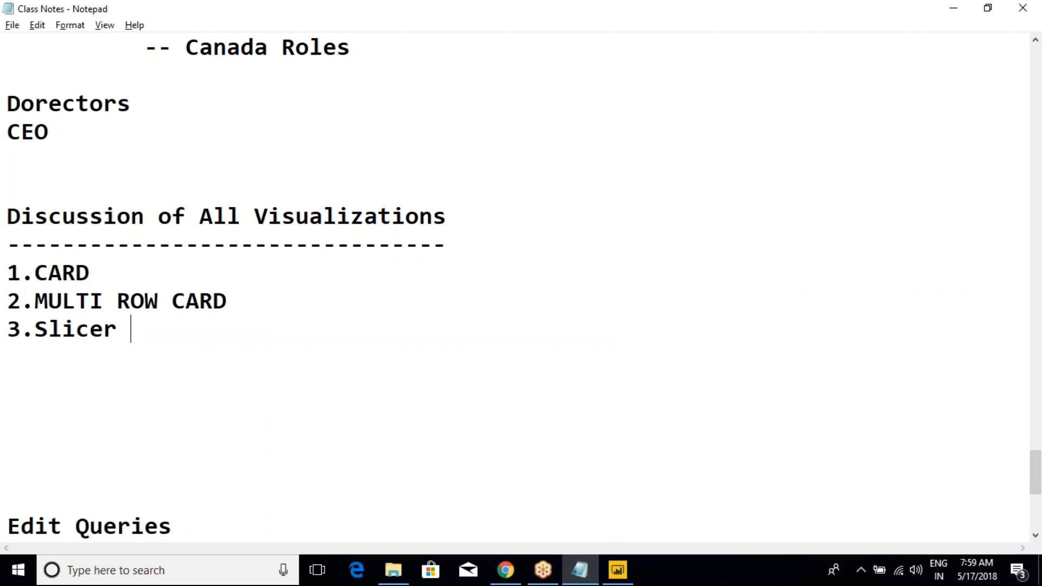
# Step: Add the line "4.Hierarchy Slicer -- Custom Visual" below the Slicer entry in the notes
pyautogui.press('Return')
pyautogui.write('4.')
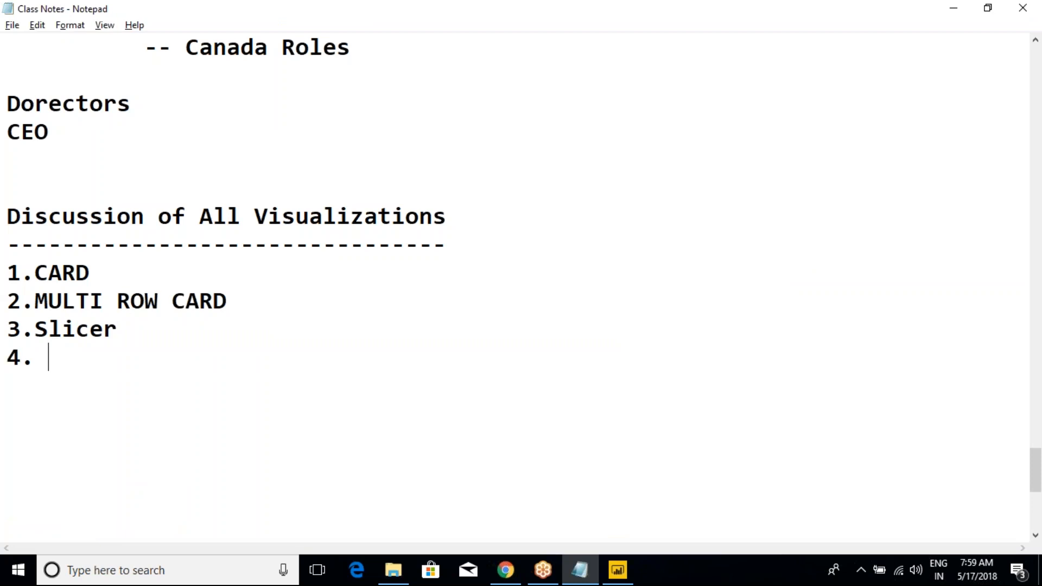
pyautogui.press('BackSpace')
pyautogui.write('Hierarchy Slicer')
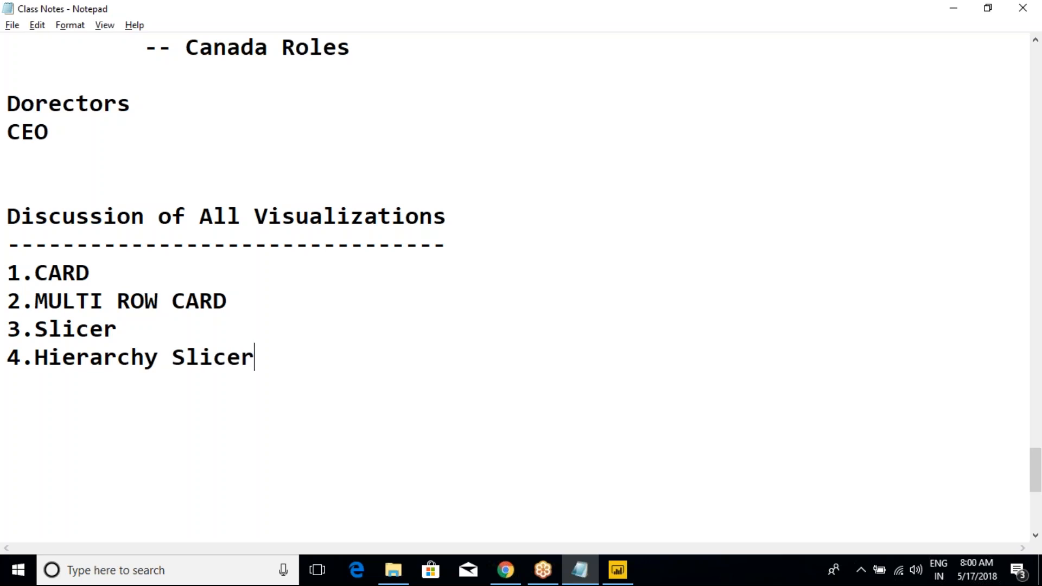
pyautogui.write('    -- Custom Visual')
# Step: Switch back to Power BI Desktop and delete the Timeline custom visual from the report
pyautogui.hotkey('alt', 'Tab')
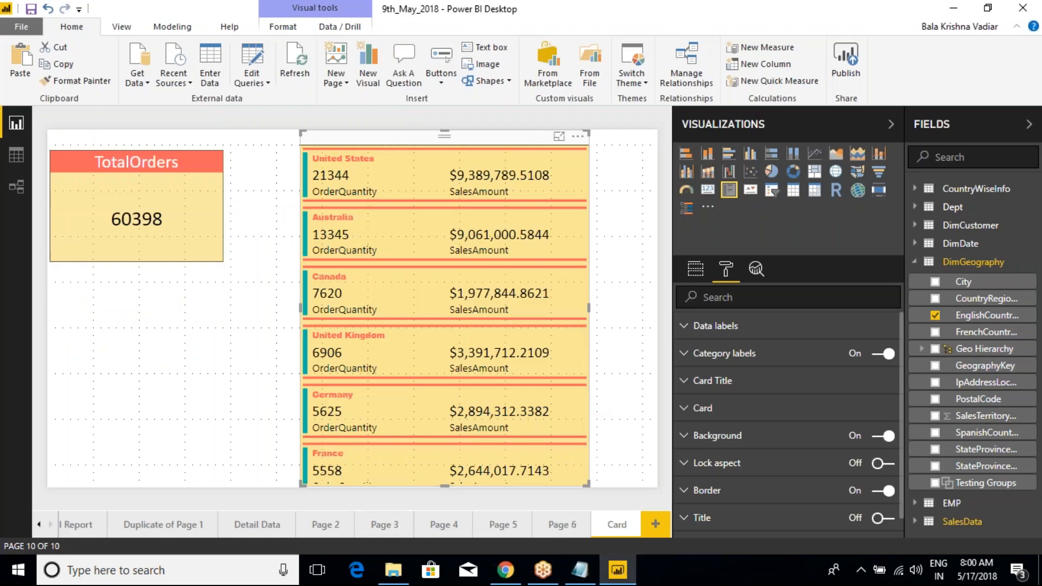
pyautogui.click(708, 207)
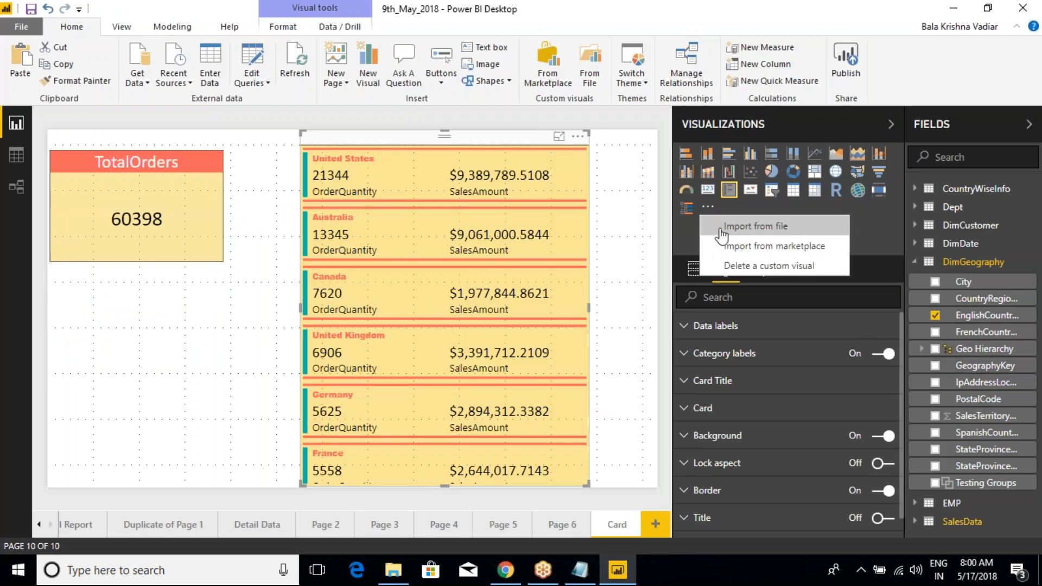
pyautogui.click(730, 266)
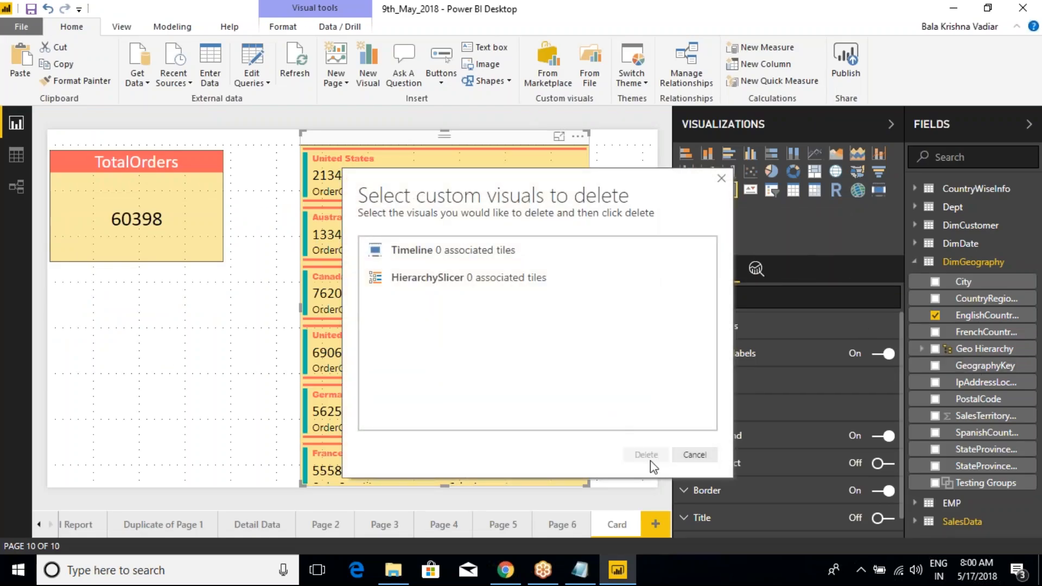
pyautogui.click(418, 259)
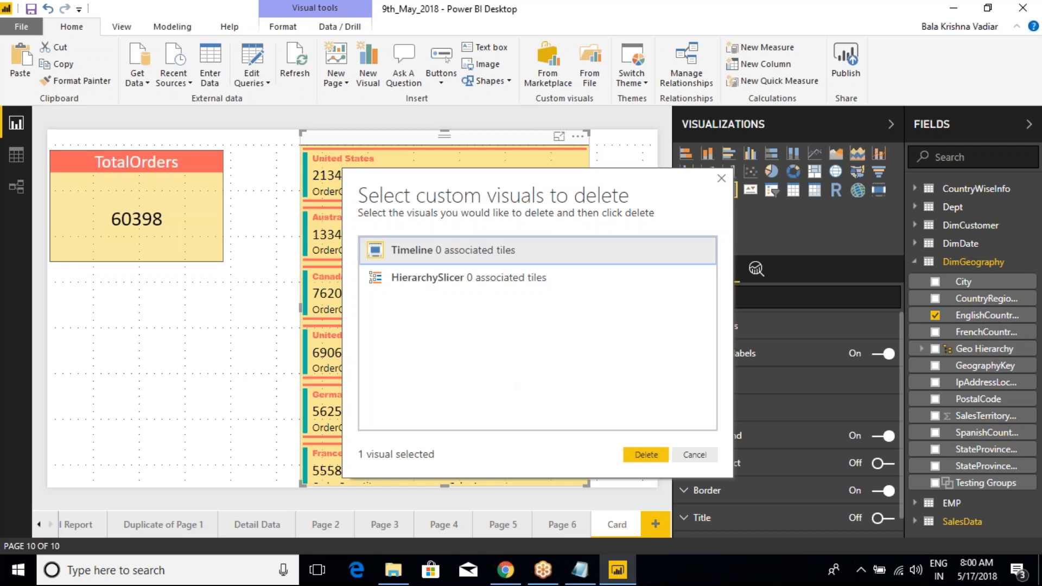
pyautogui.click(647, 454)
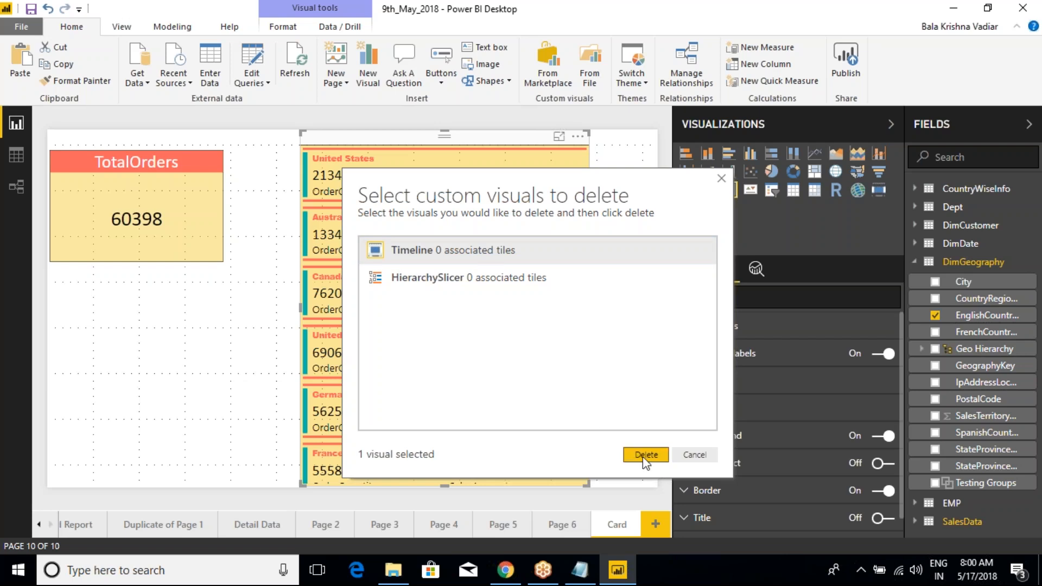
pyautogui.click(670, 356)
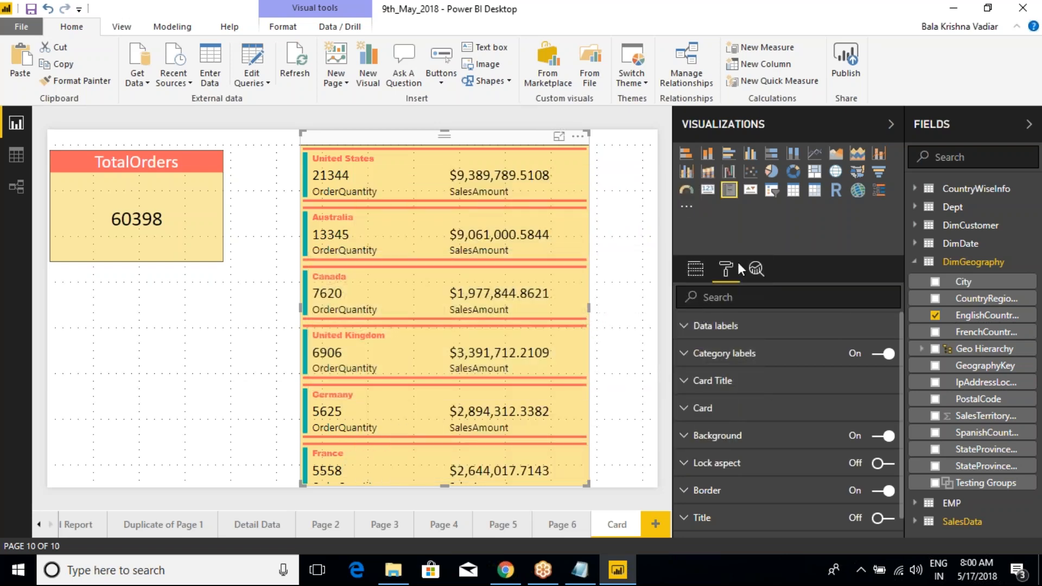
# Step: Delete the HierarchySlicer custom visual from the report
pyautogui.click(686, 206)
pyautogui.click(727, 266)
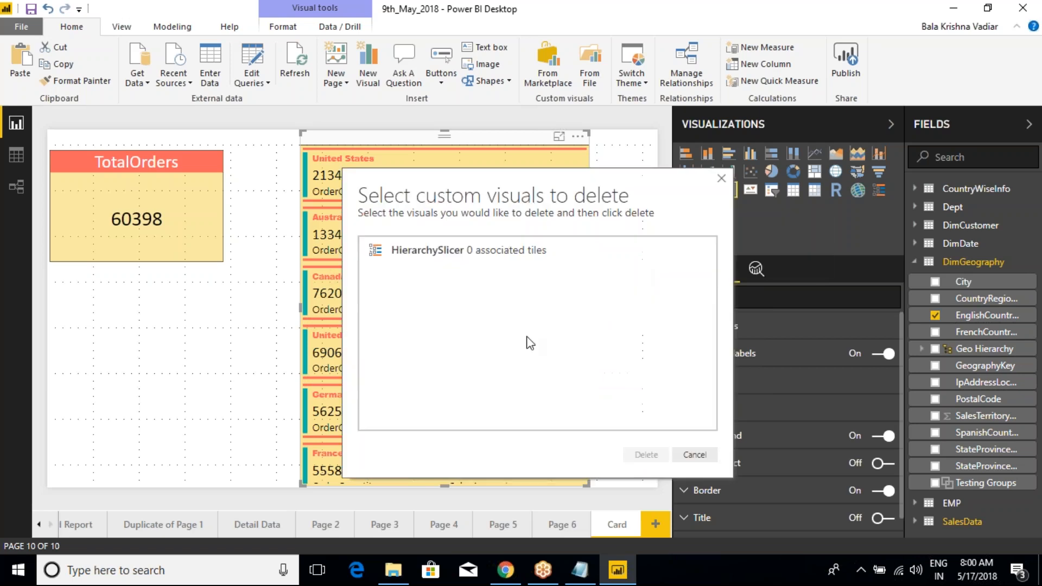
pyautogui.click(484, 266)
pyautogui.click(645, 454)
pyautogui.click(678, 358)
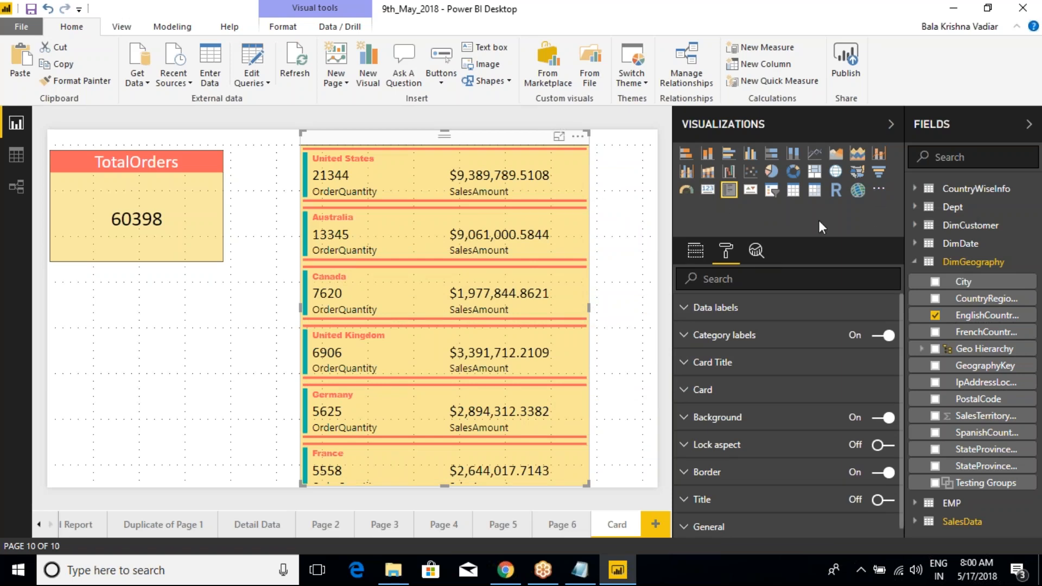
# Step: Narrow the Visualizations pane and check whether any custom visuals are left to delete
pyautogui.moveTo(672, 205); pyautogui.dragTo(744, 205)
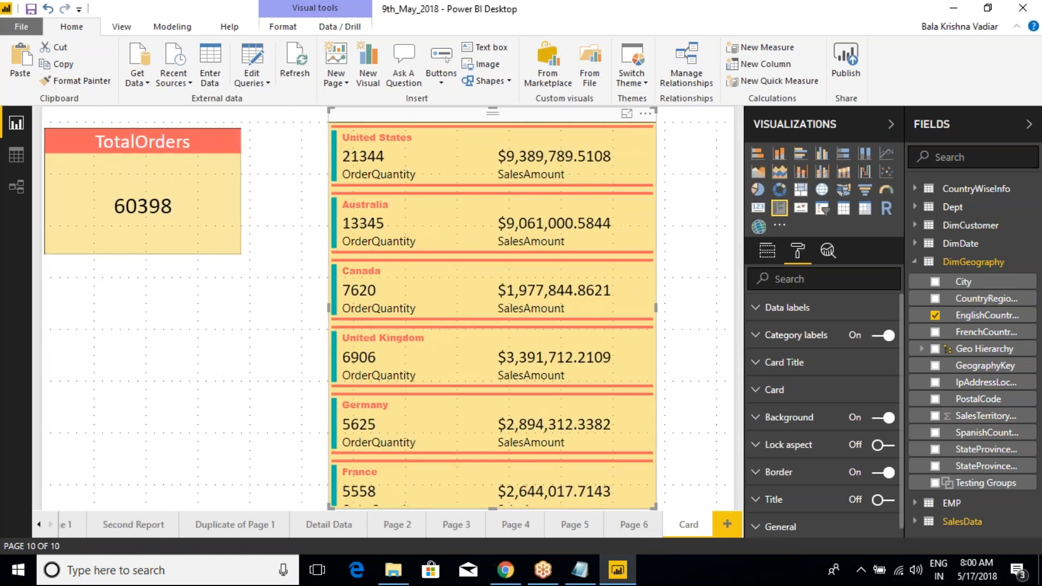
pyautogui.click(780, 225)
pyautogui.click(809, 284)
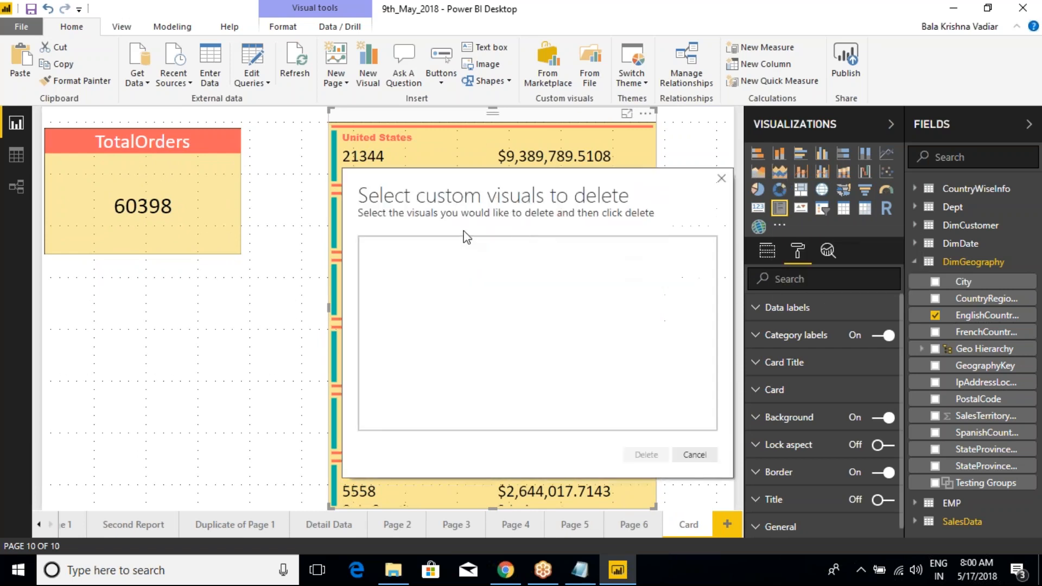
pyautogui.click(722, 178)
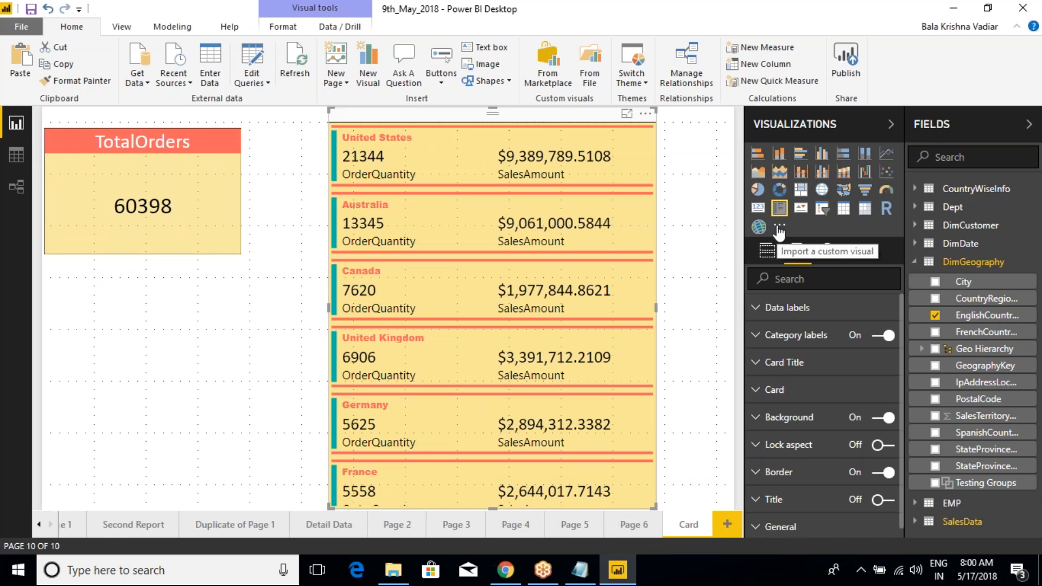
# Step: Switch to the Class Notes in Notepad and highlight the Slicer and Hierarchy Slicer entries as the upcoming topics
pyautogui.click(567, 570)
pyautogui.moveTo(338, 356); pyautogui.dragTo(534, 352)
pyautogui.click(535, 352)
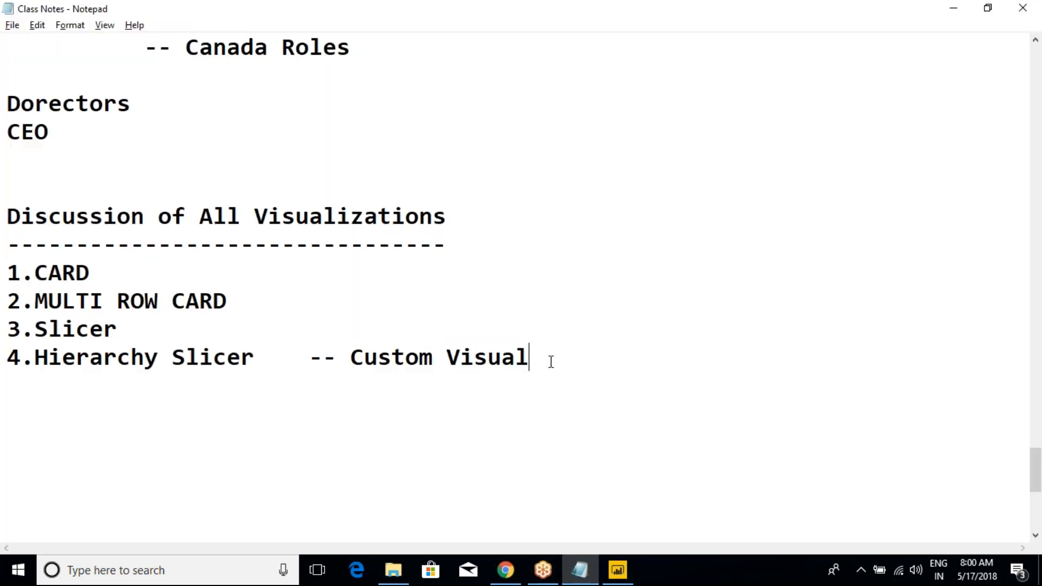
pyautogui.moveTo(539, 356); pyautogui.dragTo(7, 332)
pyautogui.click(97, 329)
pyautogui.click(531, 357)
pyautogui.moveTo(549, 355); pyautogui.dragTo(7, 329)
pyautogui.click(94, 330)
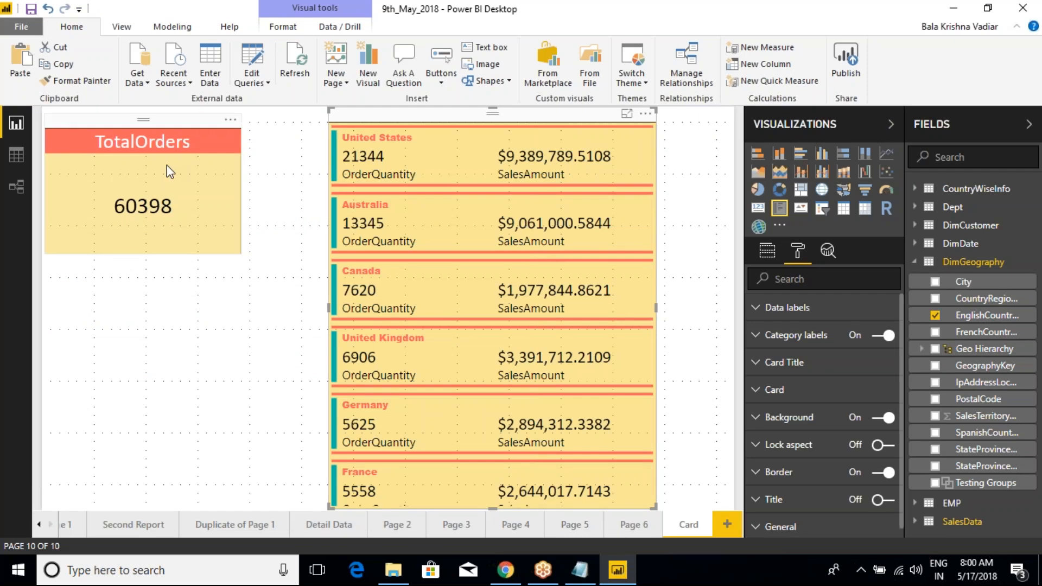
# Step: In Power BI Desktop, move the multi-row card to the page's right edge and place a narrowed TotalOrders card directly beside it
pyautogui.moveTo(133, 119); pyautogui.dragTo(193, 120)
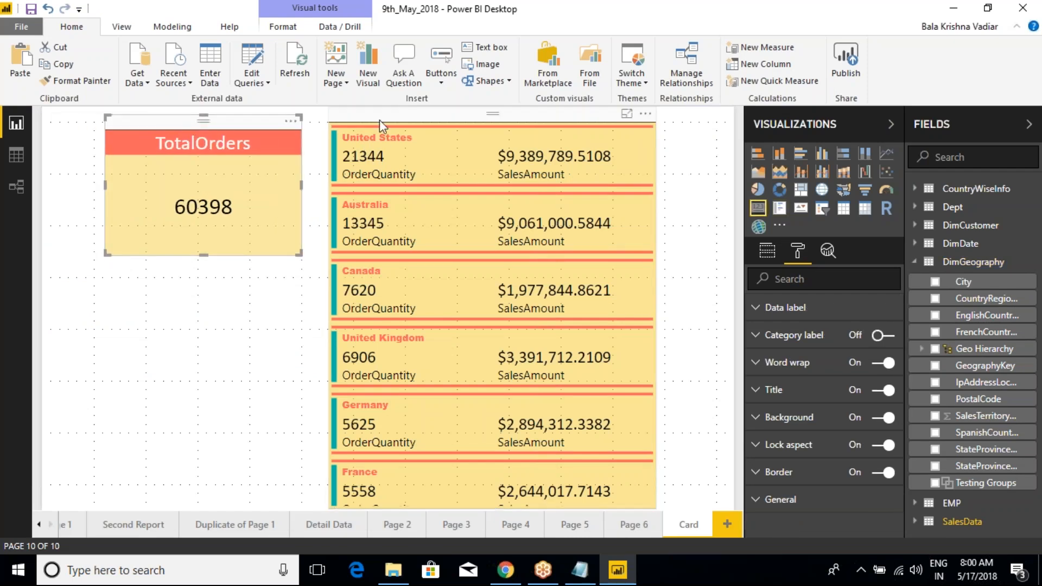
pyautogui.moveTo(381, 114); pyautogui.dragTo(455, 113)
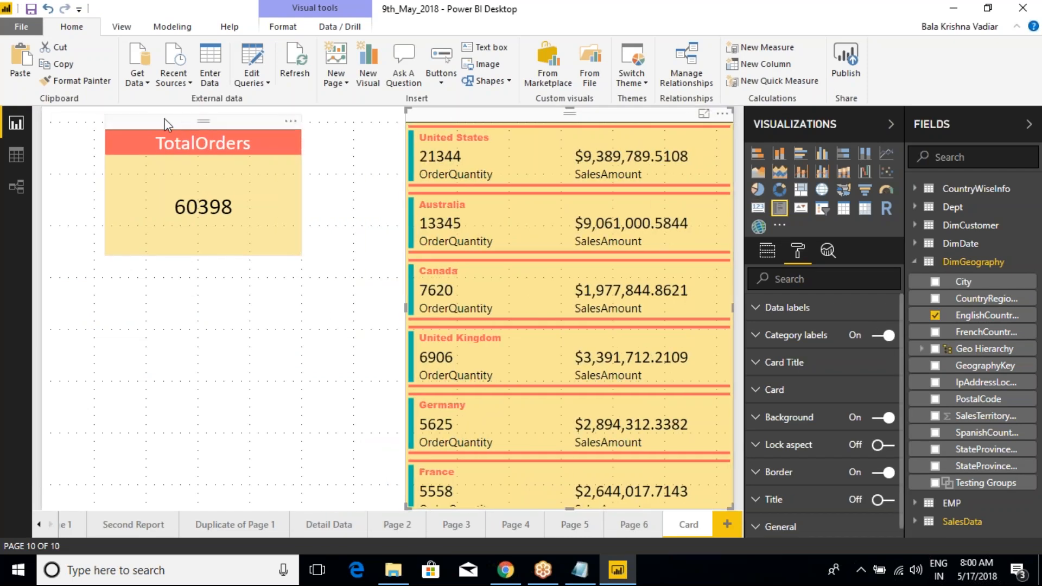
pyautogui.moveTo(168, 114); pyautogui.dragTo(268, 109)
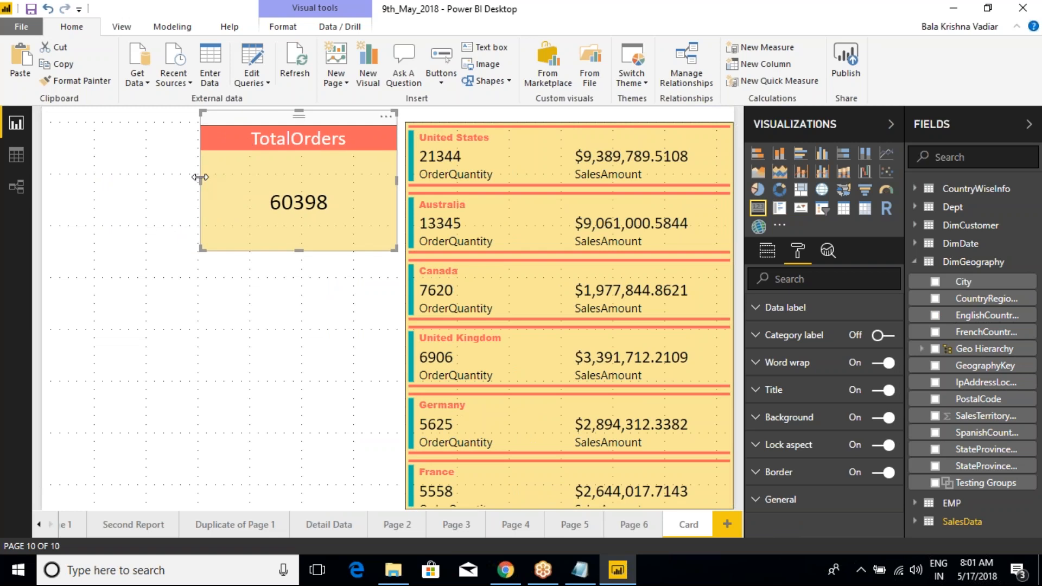
pyautogui.moveTo(201, 181); pyautogui.dragTo(239, 179)
pyautogui.click(236, 175)
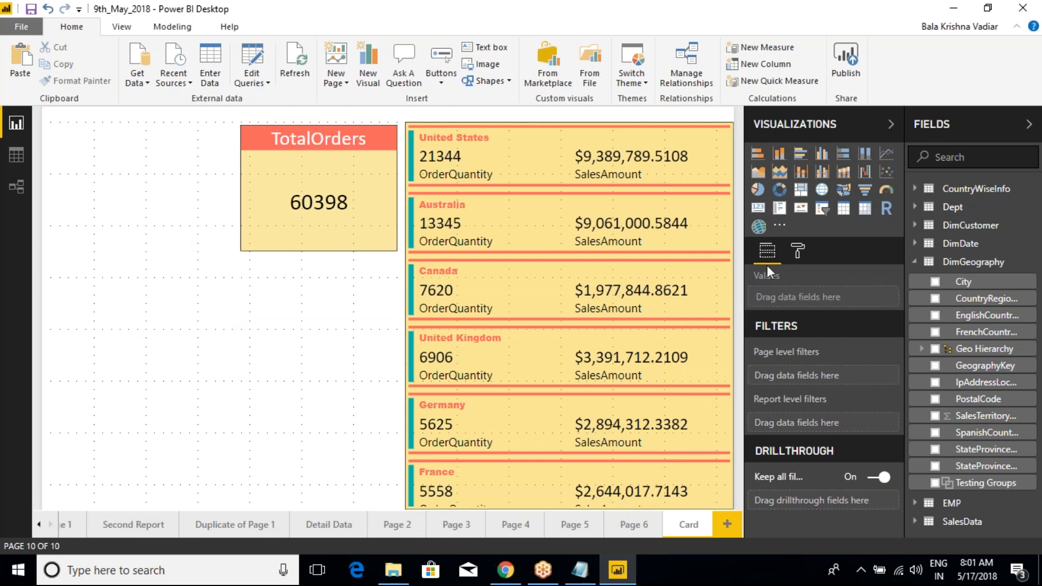
# Step: Insert a slicer on the Card page, narrow it and place it in the upper-left area beside the TotalOrders card
pyautogui.click(822, 208)
pyautogui.moveTo(370, 373); pyautogui.dragTo(224, 361)
pyautogui.moveTo(107, 254); pyautogui.dragTo(111, 135)
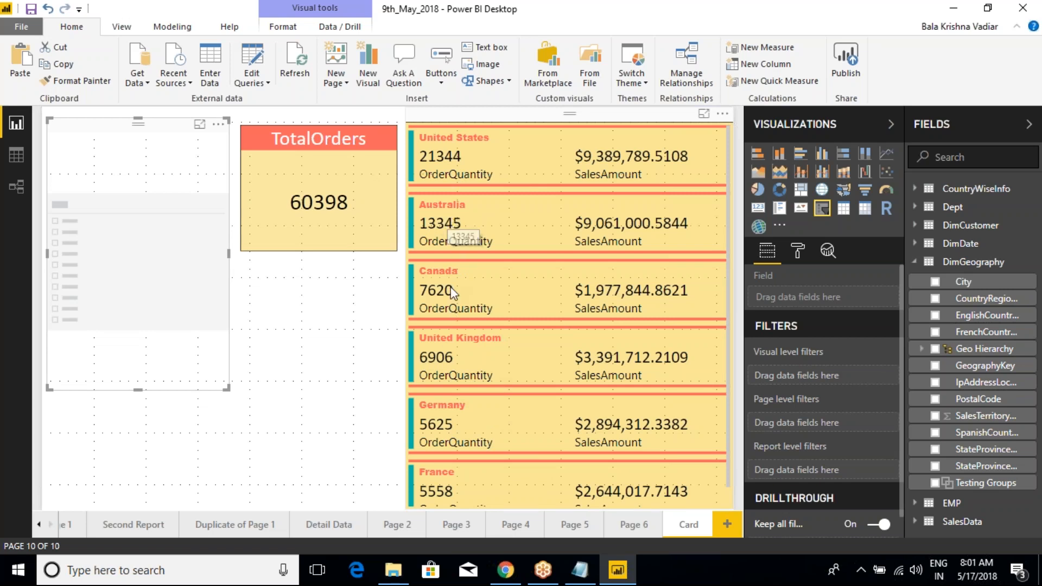
# Step: Look through the country entries in the multi-row card from United States to France
pyautogui.scroll(-1, 468, 373)
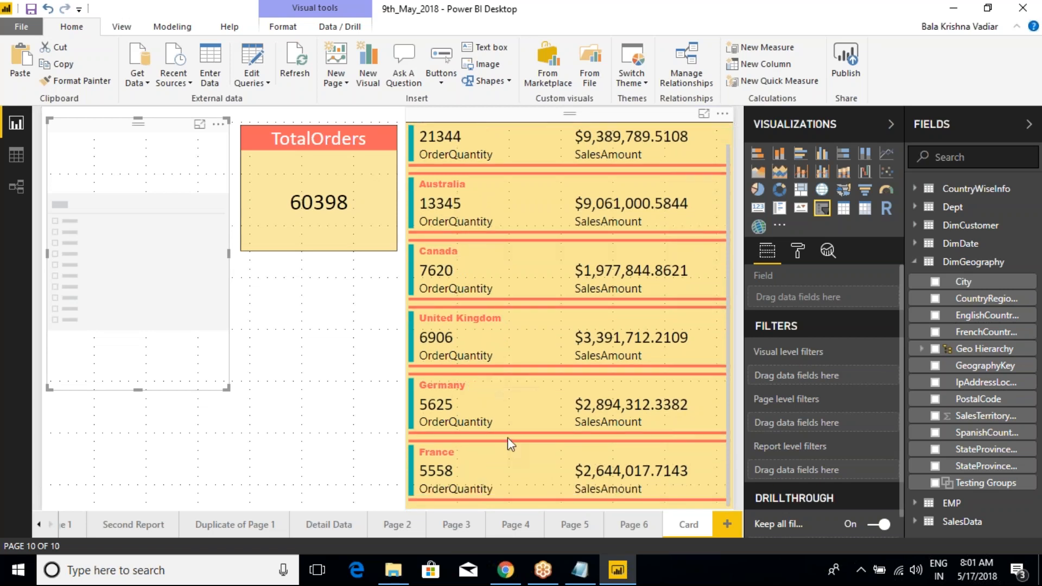
pyautogui.scroll(1, 502, 380)
pyautogui.scroll(-1, 473, 341)
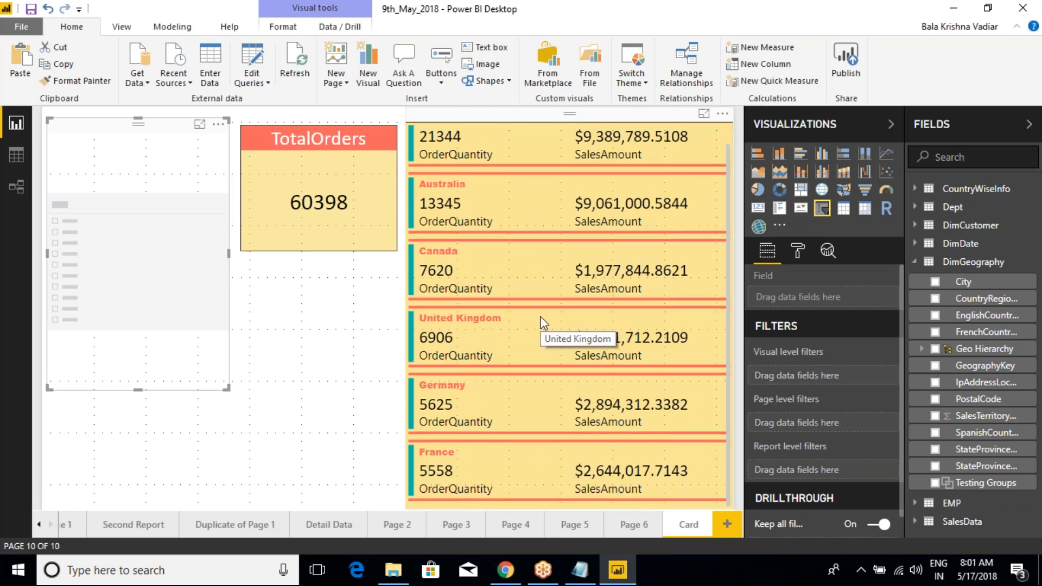
pyautogui.scroll(1, 542, 323)
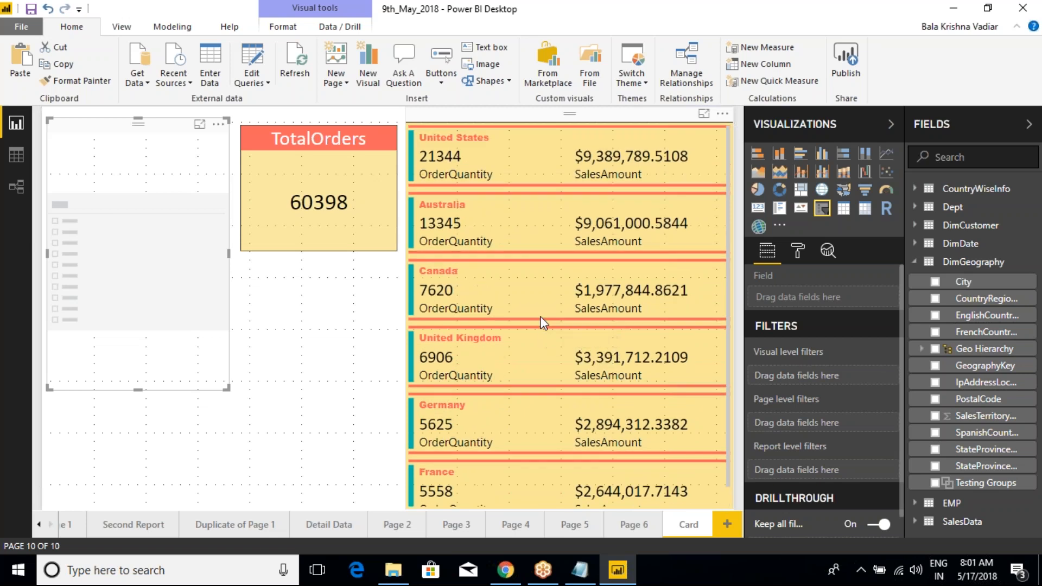
pyautogui.scroll(-1, 615, 288)
pyautogui.scroll(1, 597, 326)
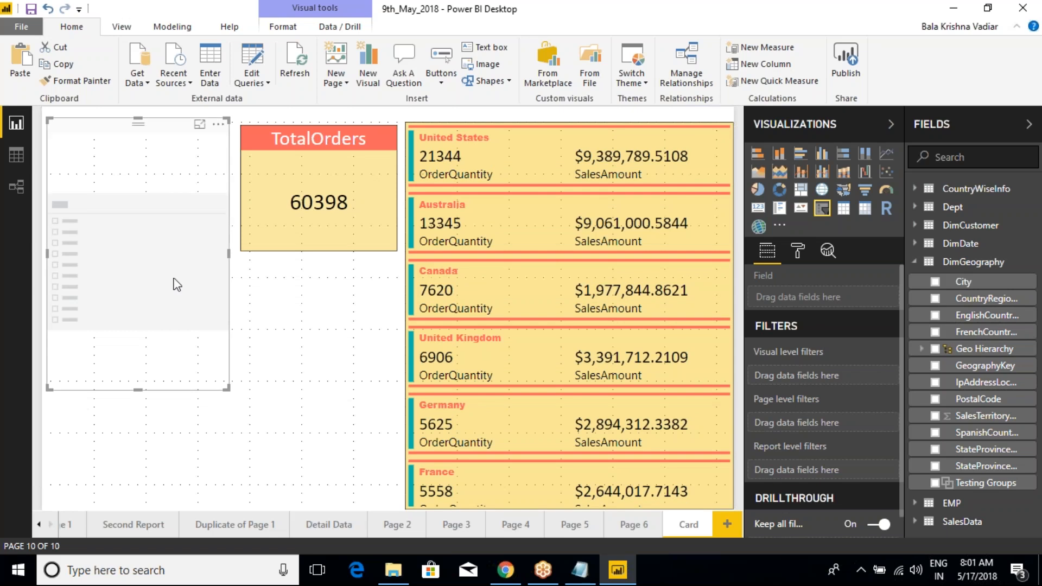
# Step: Fill the empty slicer with EnglishCountryRegionName from DimGeography and replace that field with City
pyautogui.click(263, 299)
pyautogui.click(156, 173)
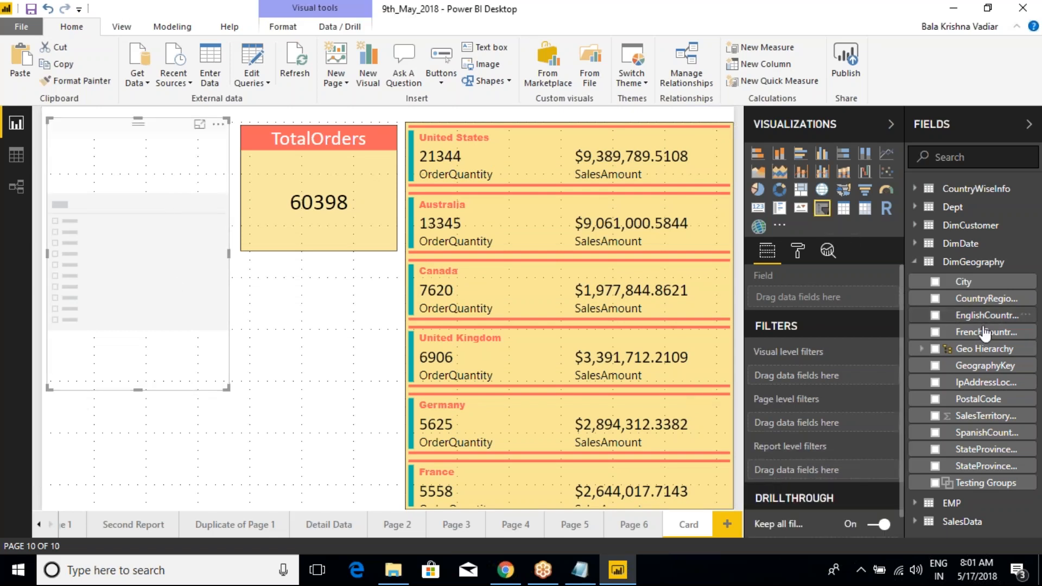
pyautogui.moveTo(971, 319); pyautogui.dragTo(840, 308)
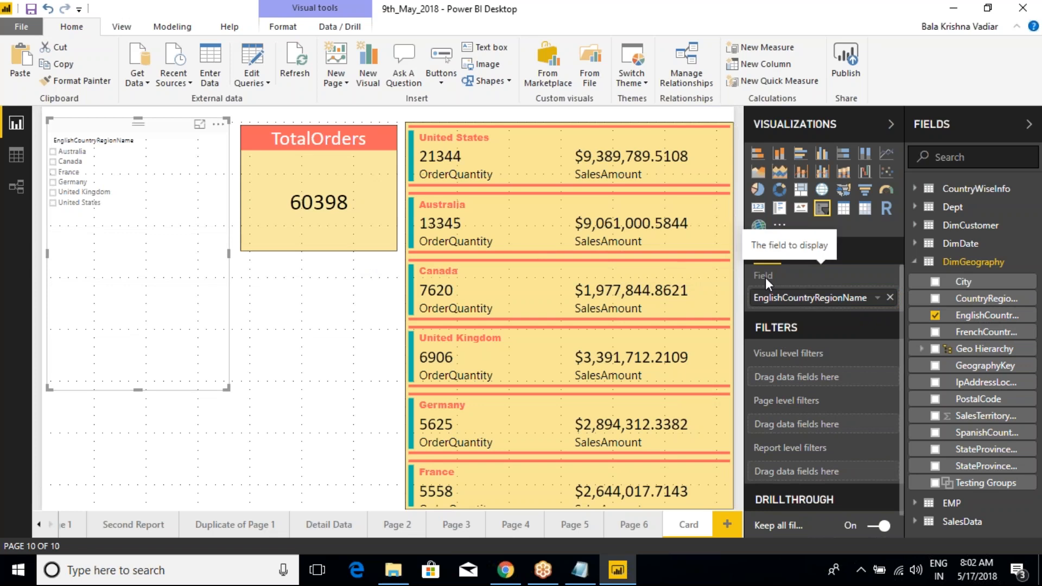
pyautogui.moveTo(963, 281); pyautogui.dragTo(865, 307)
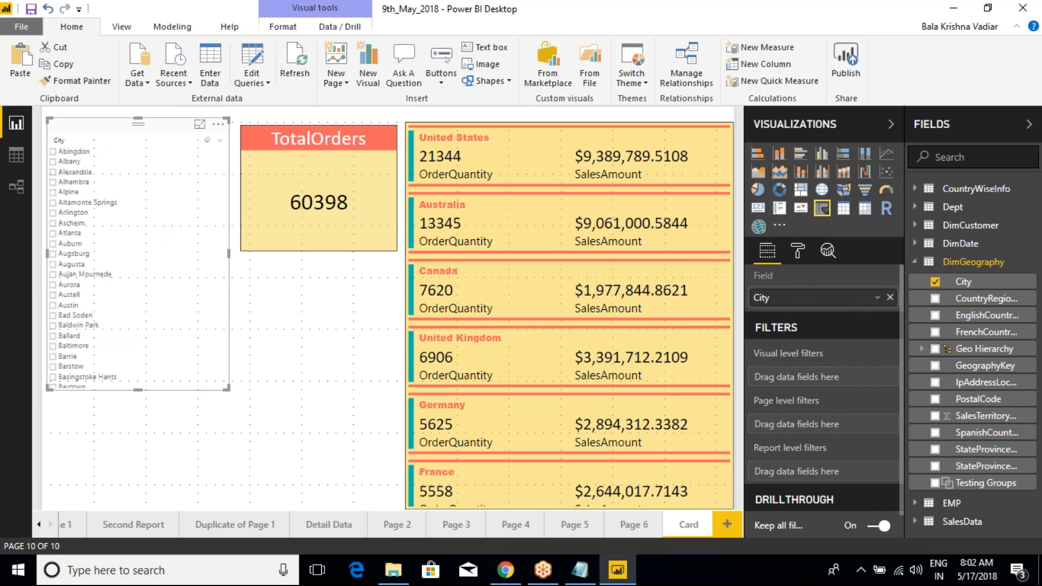
# Step: Set the text size of the slicer's items to 22
pyautogui.click(798, 251)
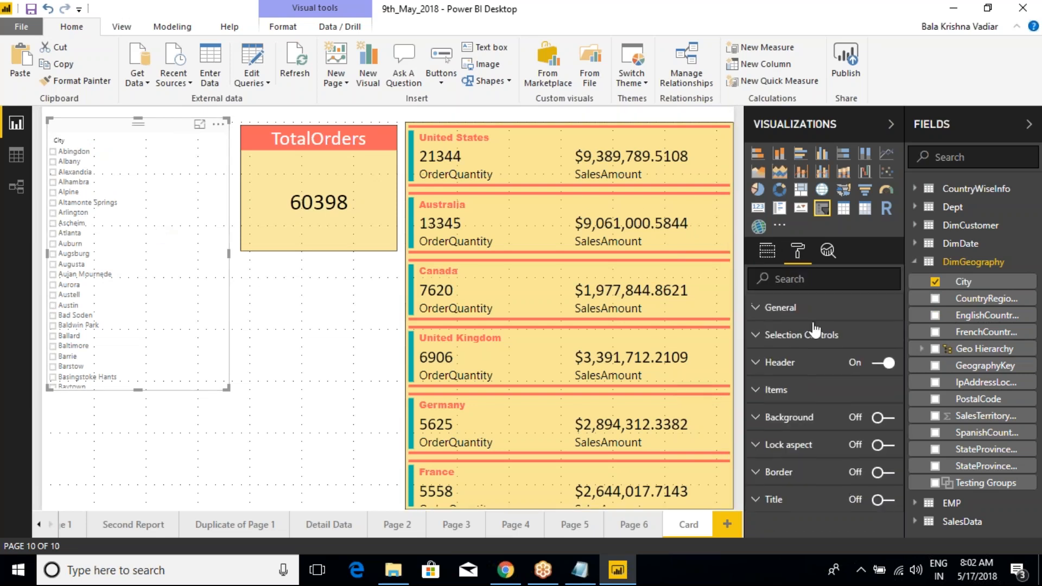
pyautogui.click(758, 393)
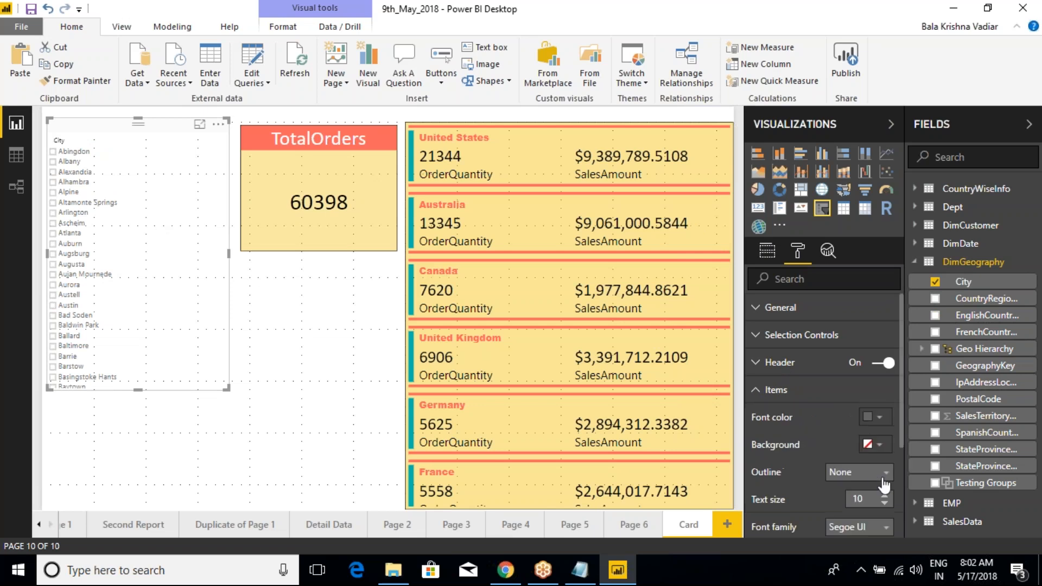
pyautogui.click(885, 496)
pyautogui.click(884, 496)
pyautogui.click(884, 497)
pyautogui.click(884, 497)
pyautogui.click(885, 497)
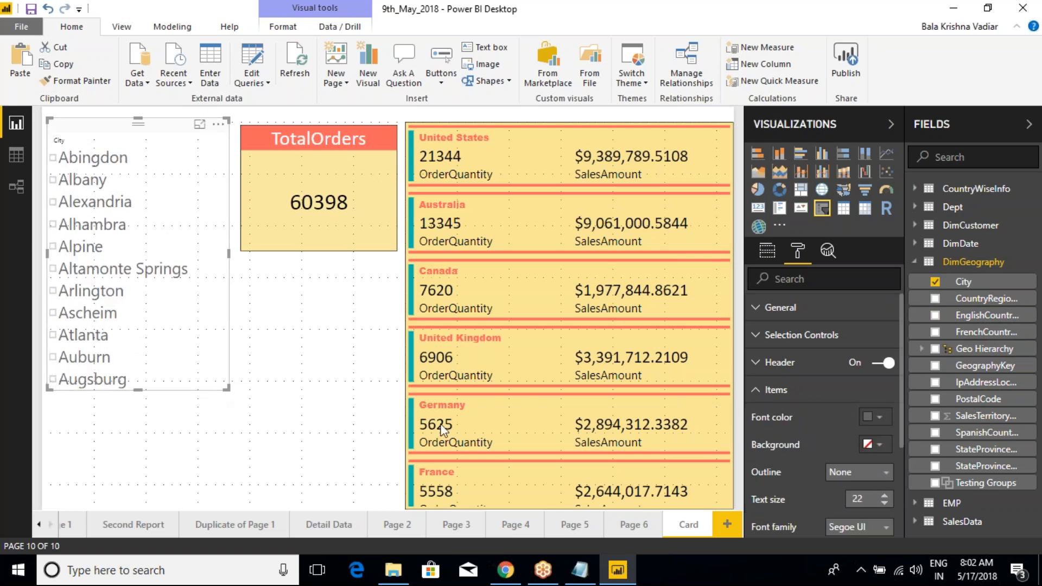
# Step: Replace City in the slicer with EnglishCountryRegionName and save the report
pyautogui.click(767, 251)
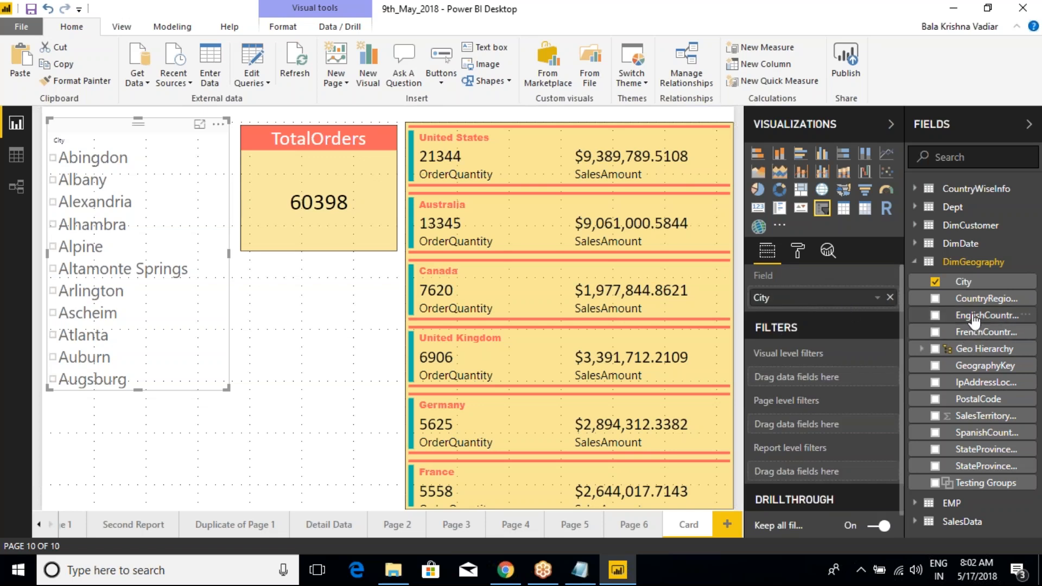
pyautogui.moveTo(986, 315); pyautogui.dragTo(837, 302)
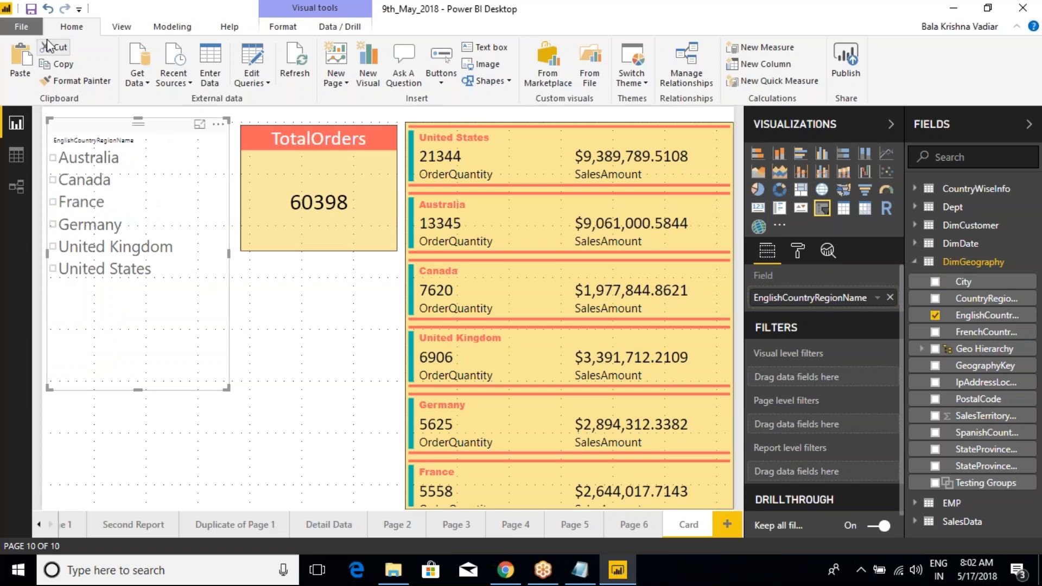
pyautogui.click(31, 9)
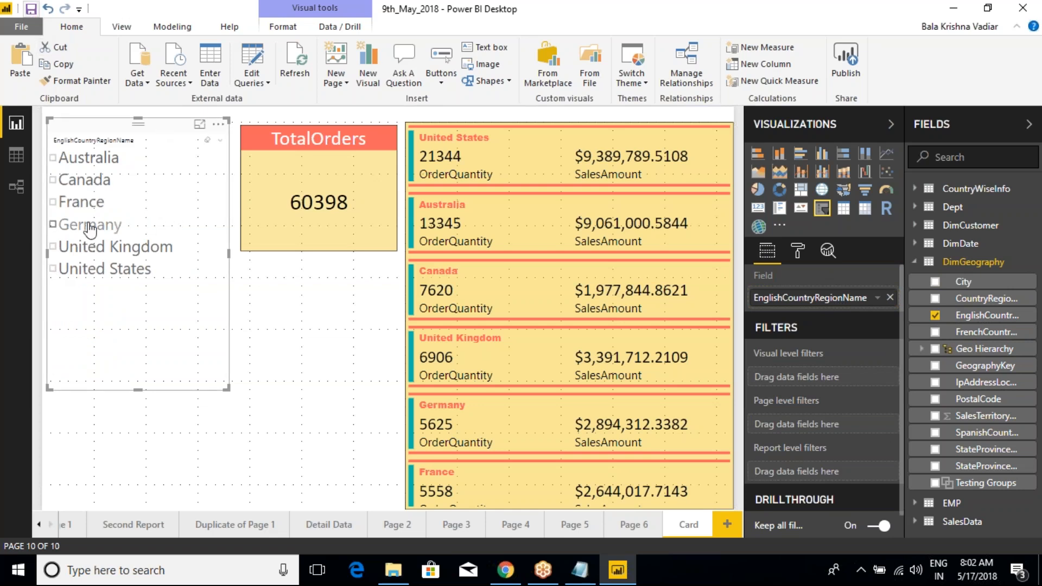
# Step: Test the slicer by filtering the cards on France, Germany, United Kingdom and again Germany, one at a time
pyautogui.click(53, 202)
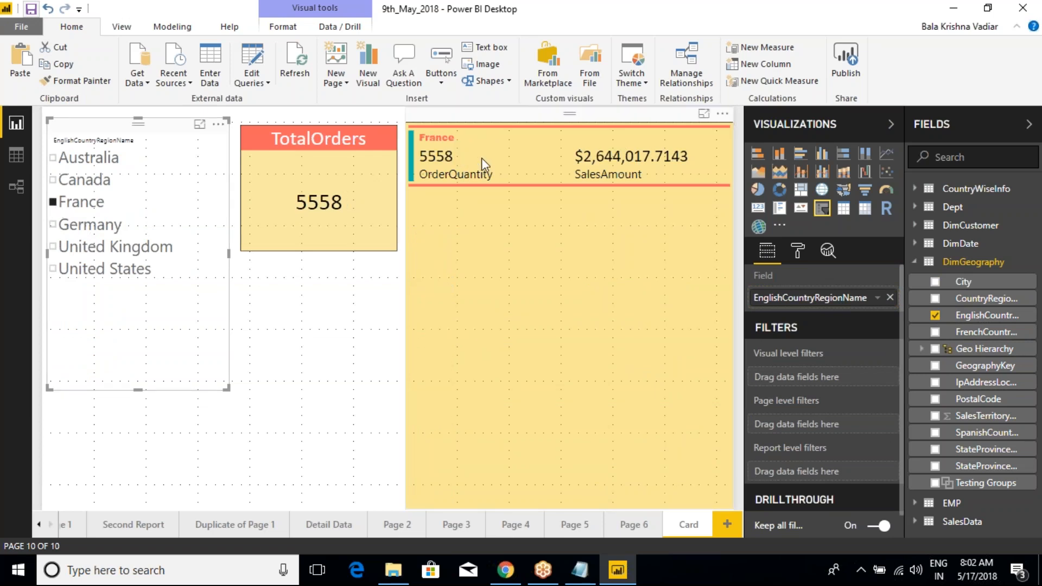
pyautogui.click(58, 228)
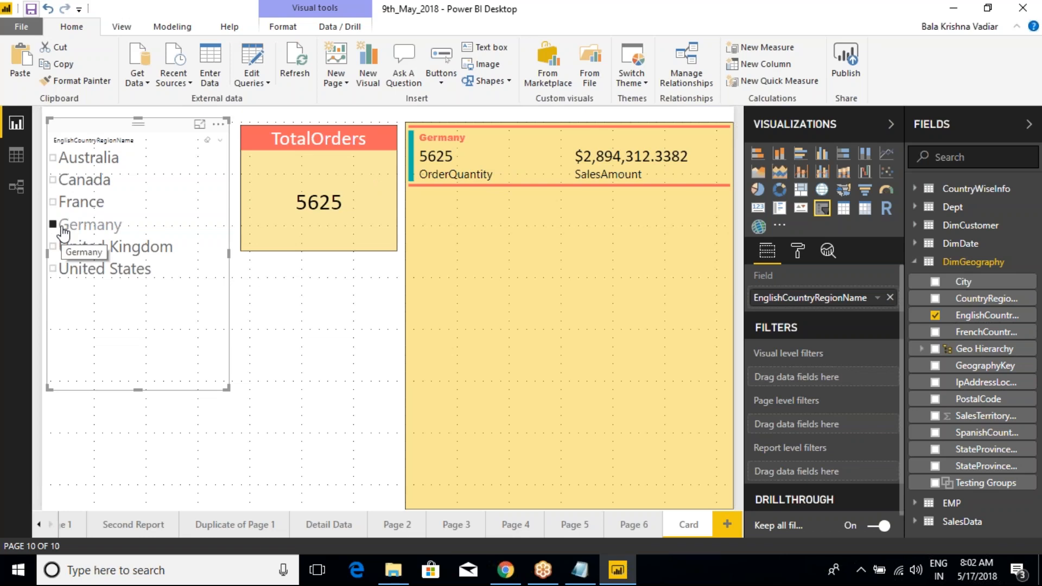
pyautogui.click(61, 248)
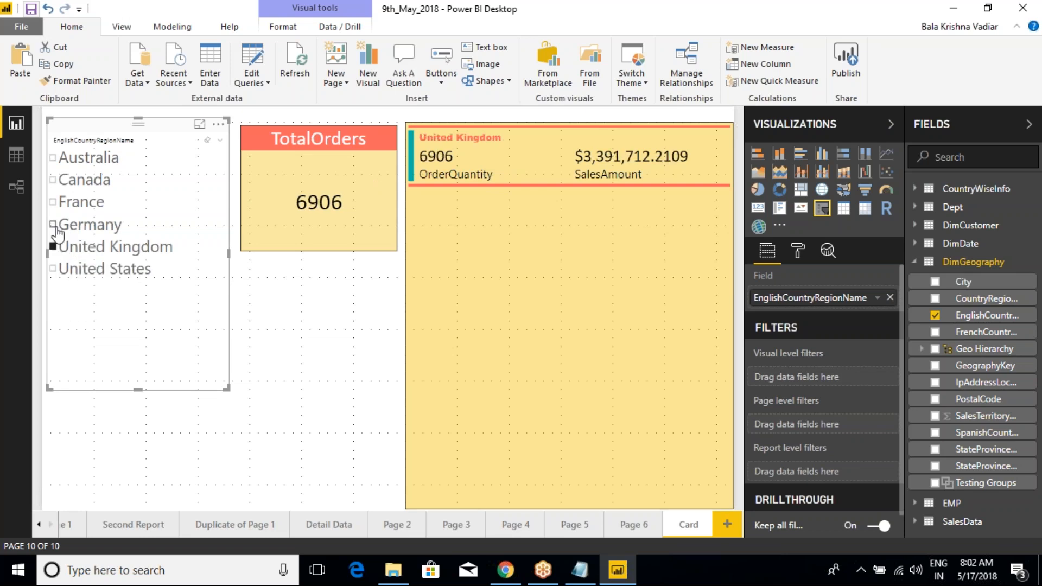
pyautogui.click(55, 225)
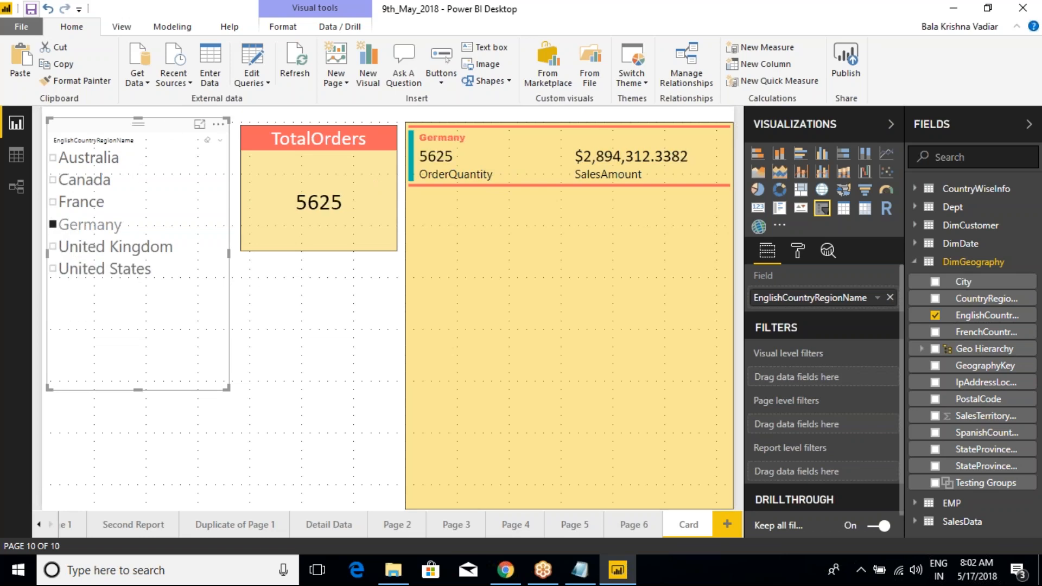
# Step: Review the slicer's formatting categories, marking the general ones and bracketing Selection Controls, Header and Items with temporary on-screen annotations
pyautogui.click(799, 259)
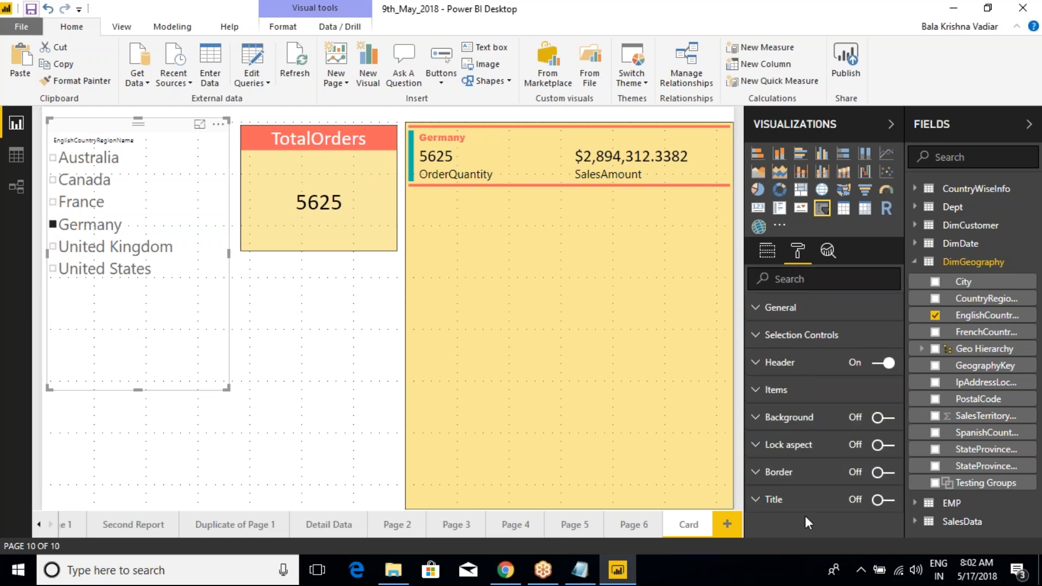
pyautogui.hotkey('ctrl', '2')
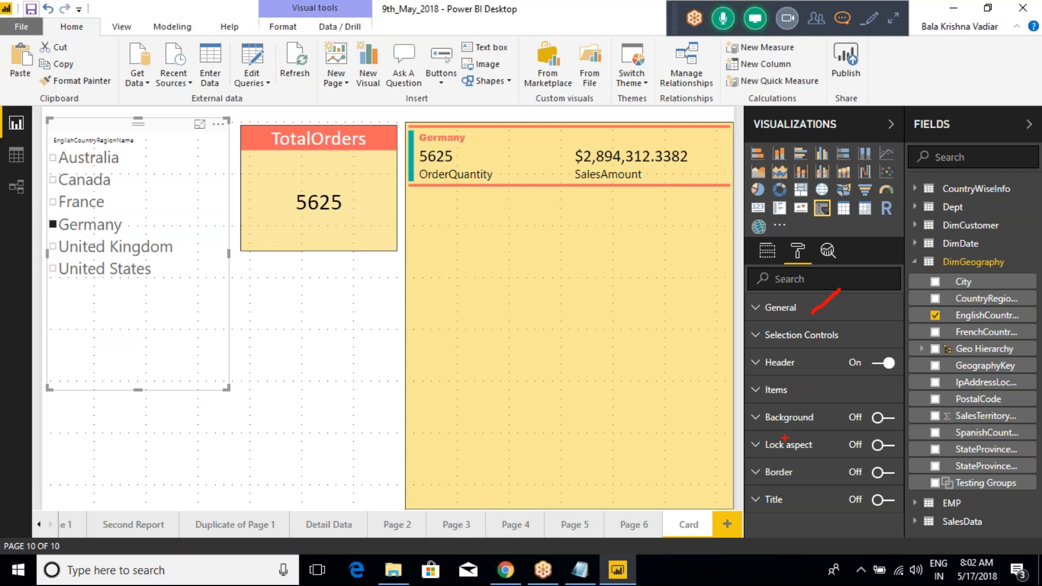
pyautogui.moveTo(776, 426)
pyautogui.mouseDown()
pyautogui.moveTo(807, 417)
pyautogui.moveTo(816, 440)
pyautogui.mouseUp()
pyautogui.moveTo(709, 332)
pyautogui.mouseDown()
pyautogui.moveTo(750, 335)
pyautogui.moveTo(709, 386)
pyautogui.moveTo(736, 392)
pyautogui.moveTo(733, 365)
pyautogui.moveTo(745, 364)
pyautogui.mouseUp()
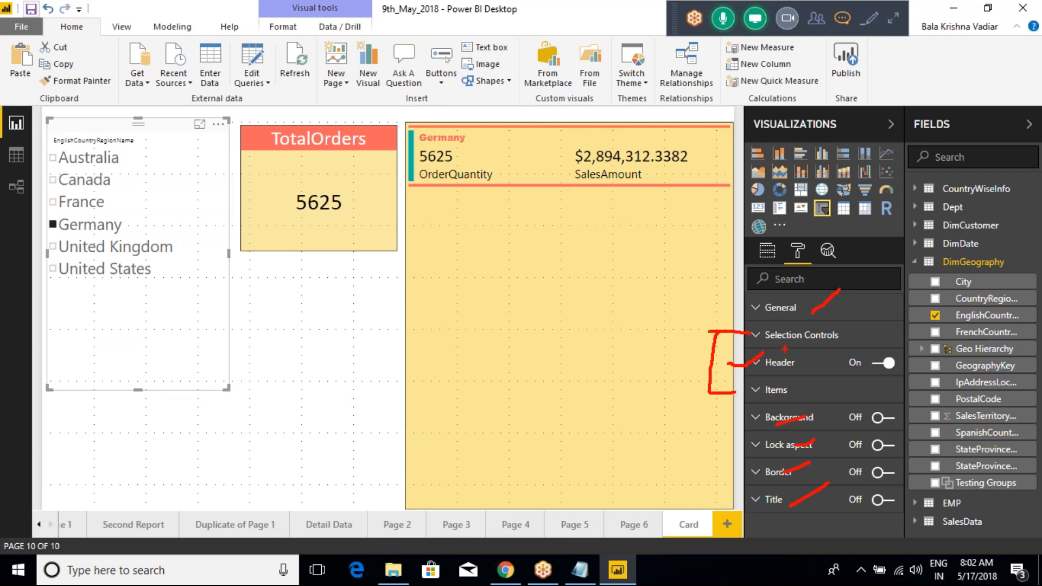
pyautogui.press('Escape')
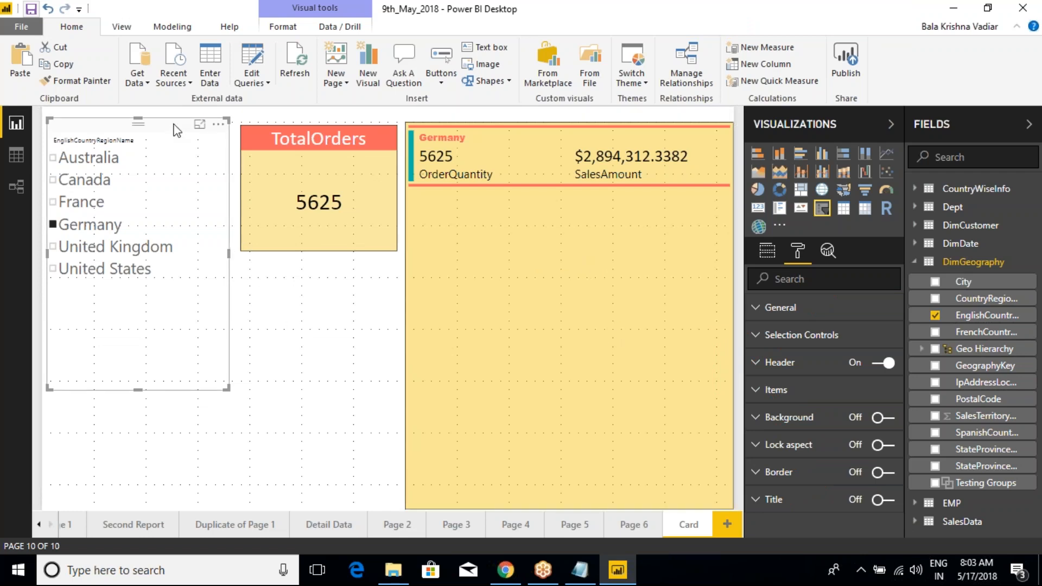
# Step: Expand the slicer's Selection Controls and check single selection by choosing France and then Germany
pyautogui.click(765, 339)
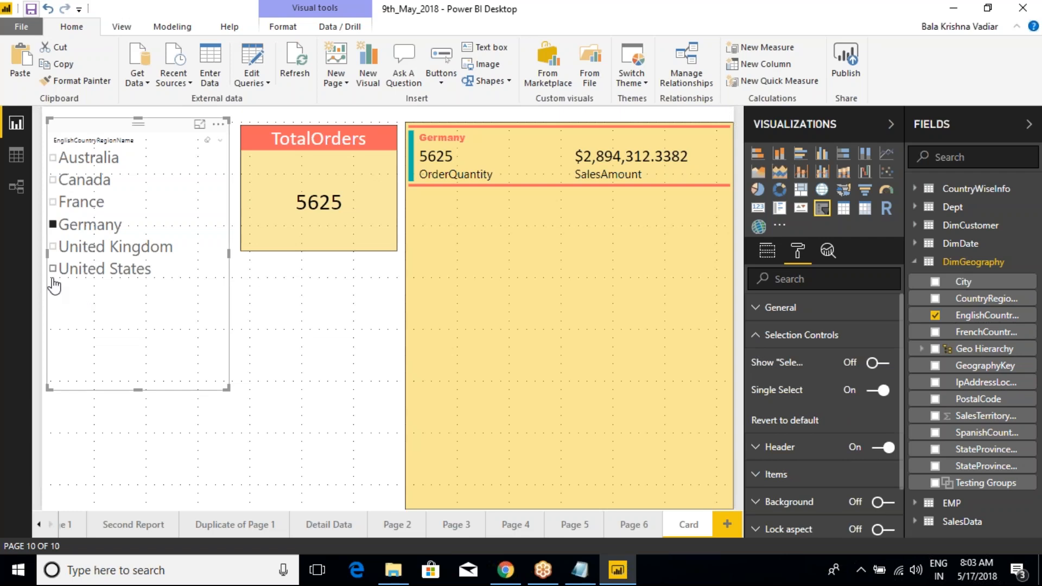
pyautogui.click(53, 203)
pyautogui.click(53, 224)
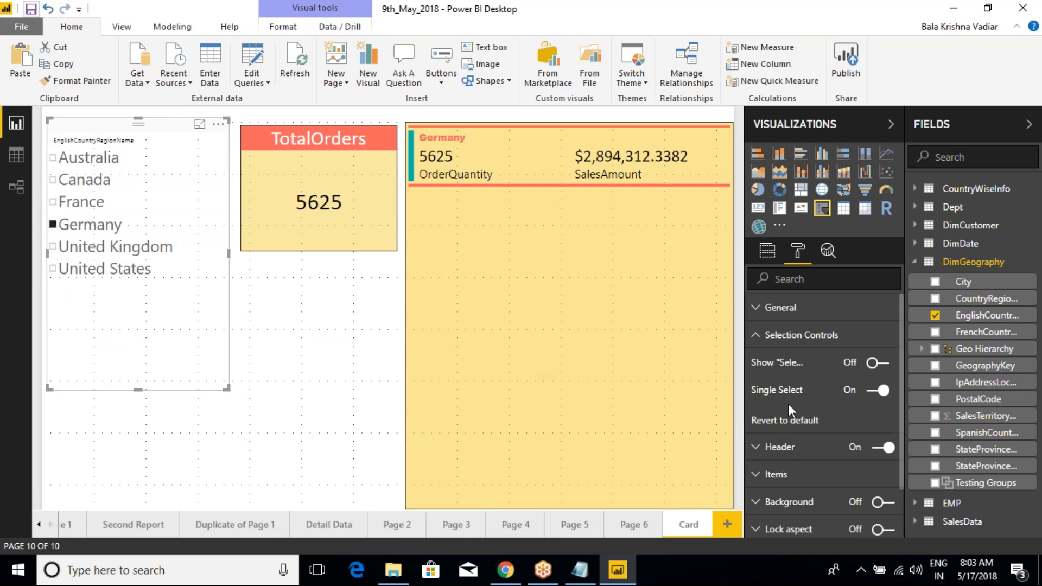
# Step: Turn off Single Select for the slicer and try multiple country combinations, ending with all six countries ticked
pyautogui.click(874, 393)
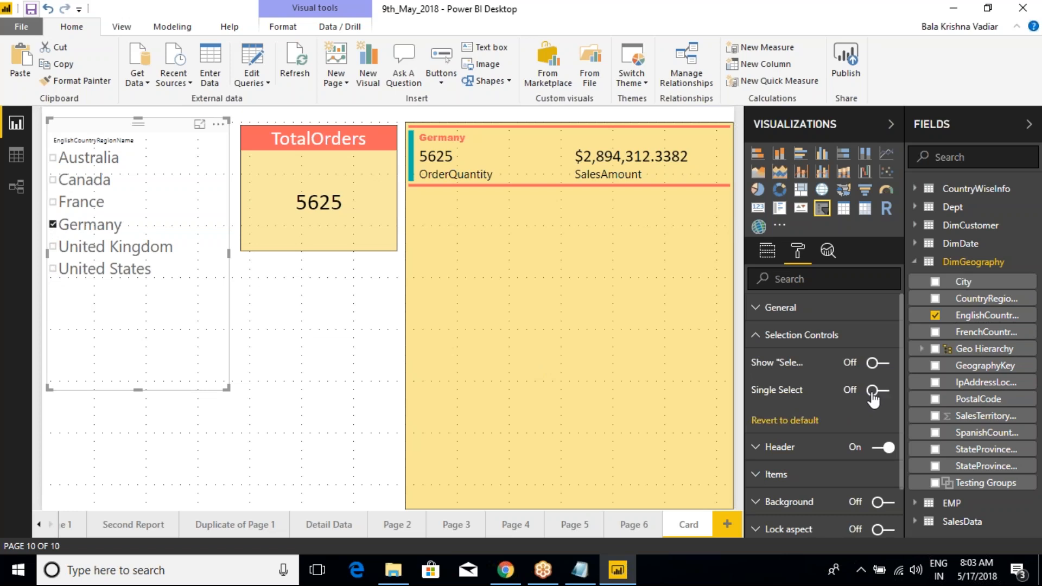
pyautogui.click(61, 250)
pyautogui.click(70, 205)
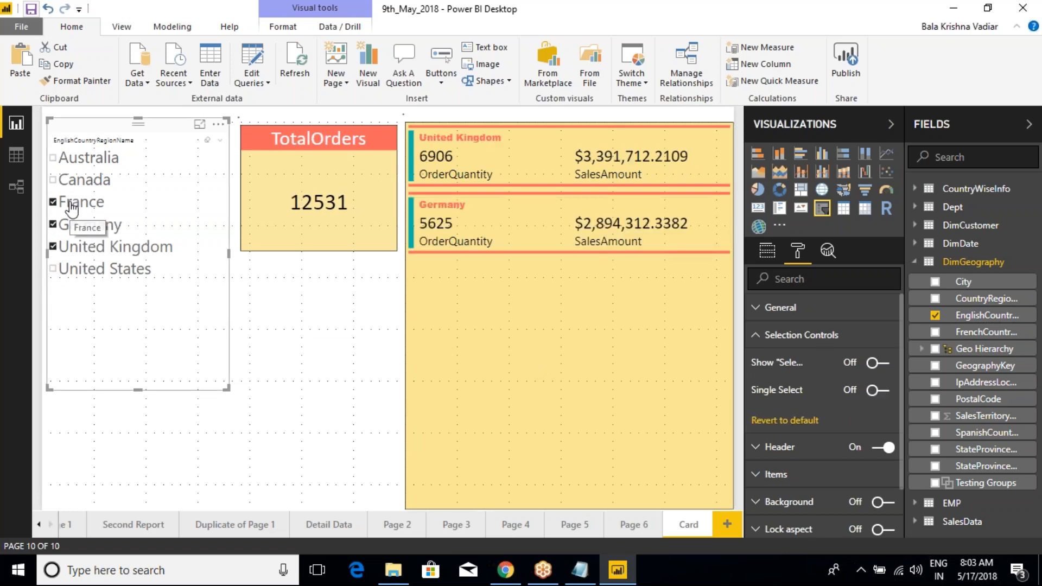
pyautogui.click(70, 226)
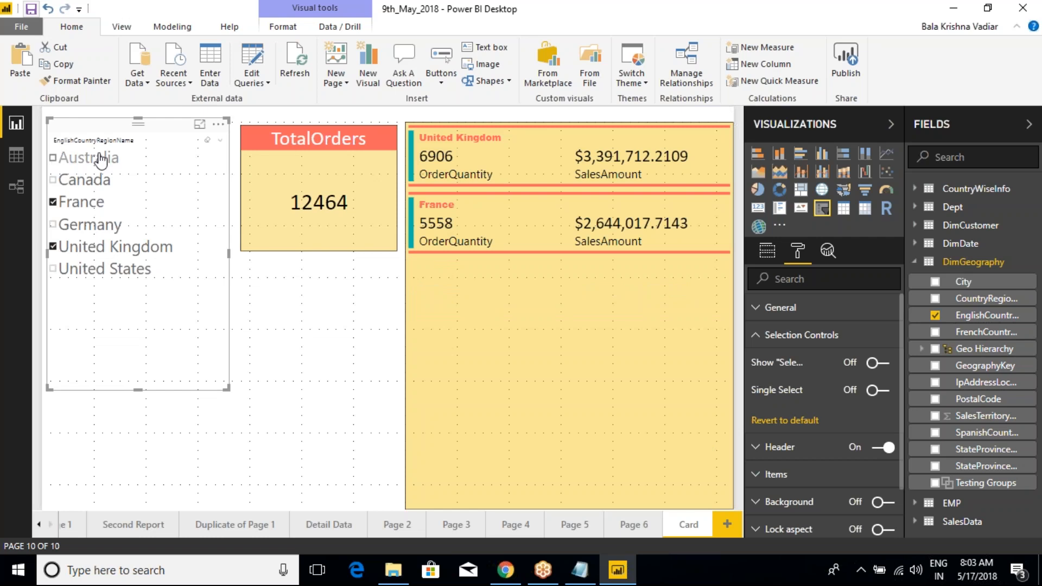
pyautogui.click(53, 158)
pyautogui.click(53, 179)
pyautogui.click(52, 225)
pyautogui.click(54, 268)
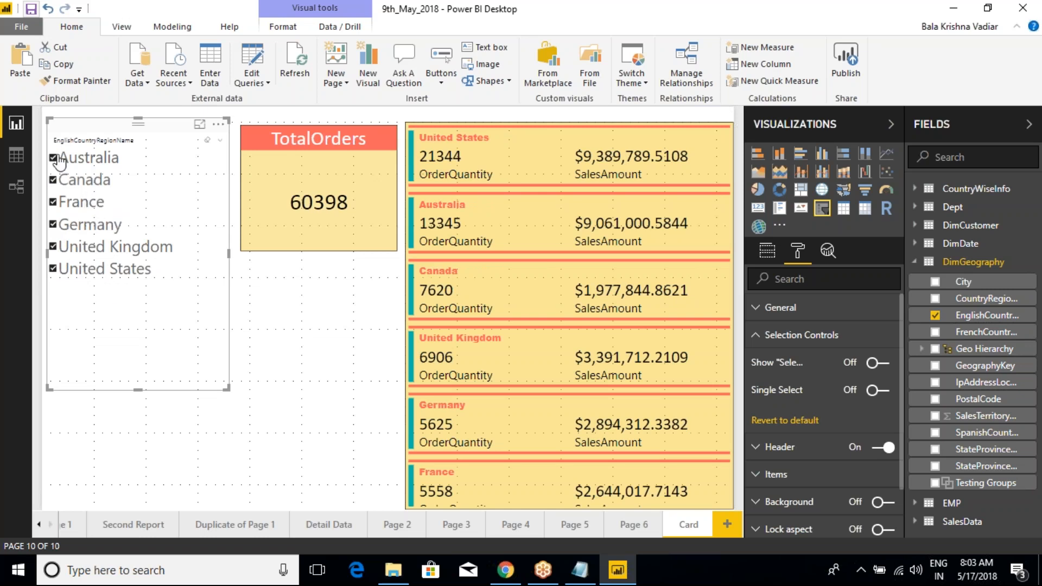
# Step: Turn on the slicer's Select All option and use it to clear and reselect all countries, leaving only Canada unticked
pyautogui.click(882, 364)
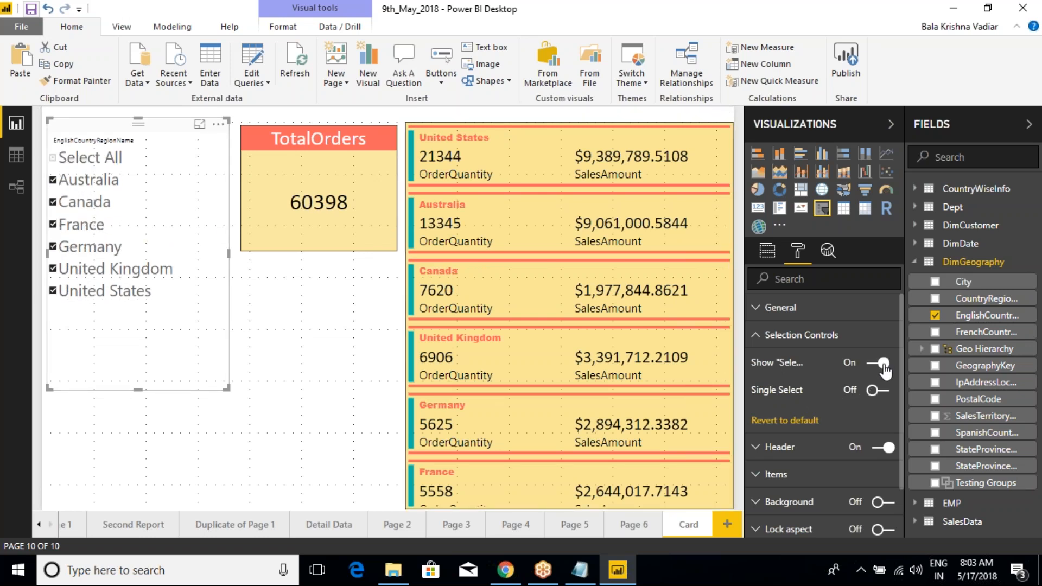
pyautogui.click(53, 158)
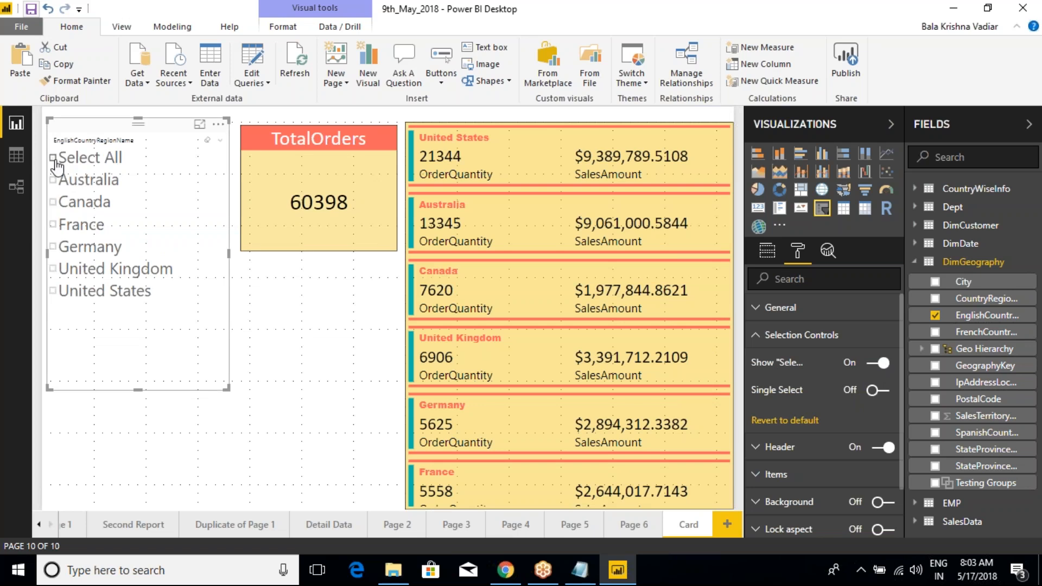
pyautogui.click(53, 202)
pyautogui.click(53, 157)
pyautogui.click(53, 204)
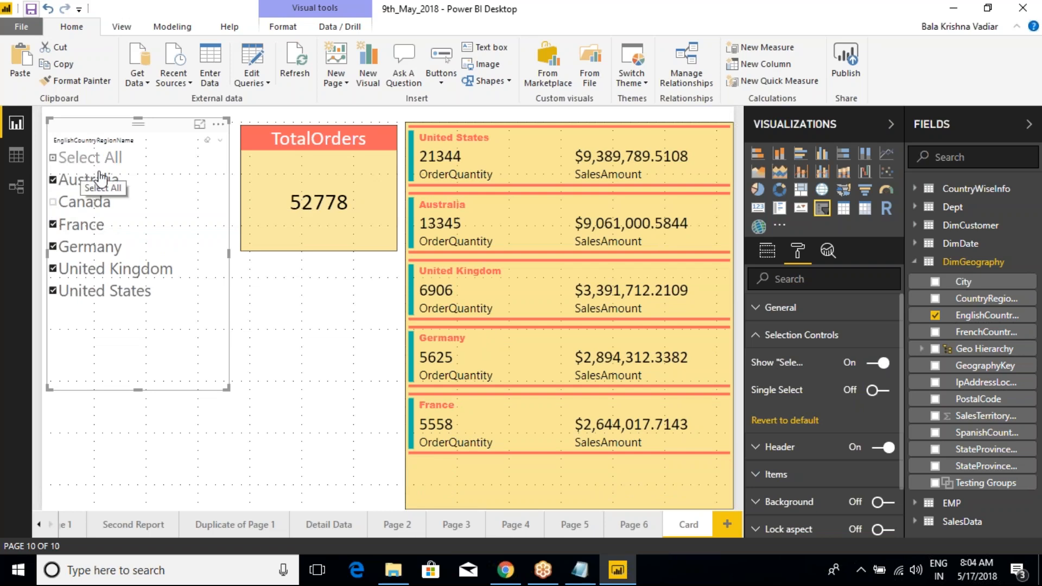
# Step: Shrink the country slicer to fit its list more closely and reopen its Selection Controls settings
pyautogui.click(257, 320)
pyautogui.click(133, 128)
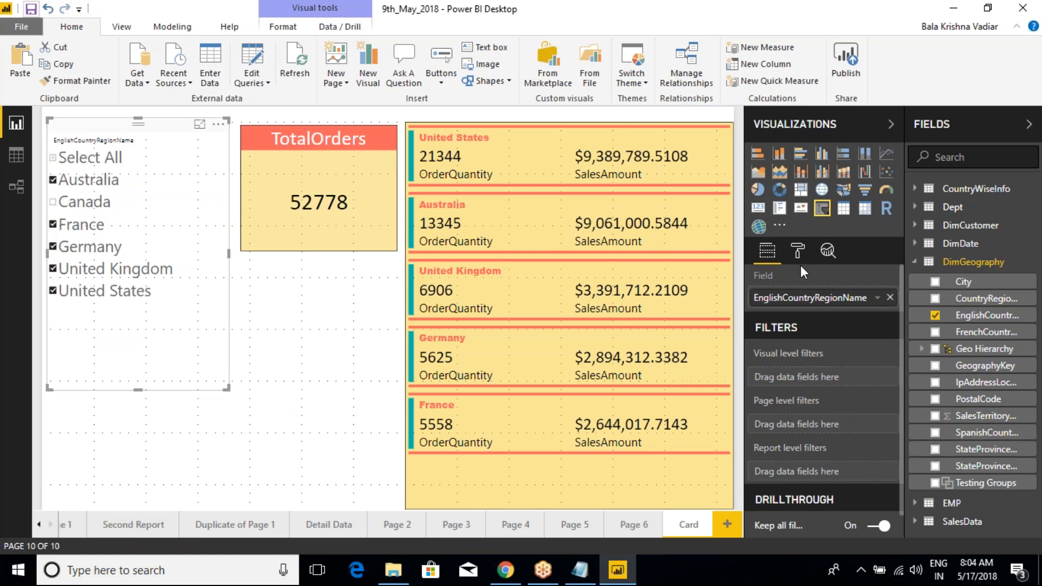
pyautogui.moveTo(229, 388); pyautogui.dragTo(203, 330)
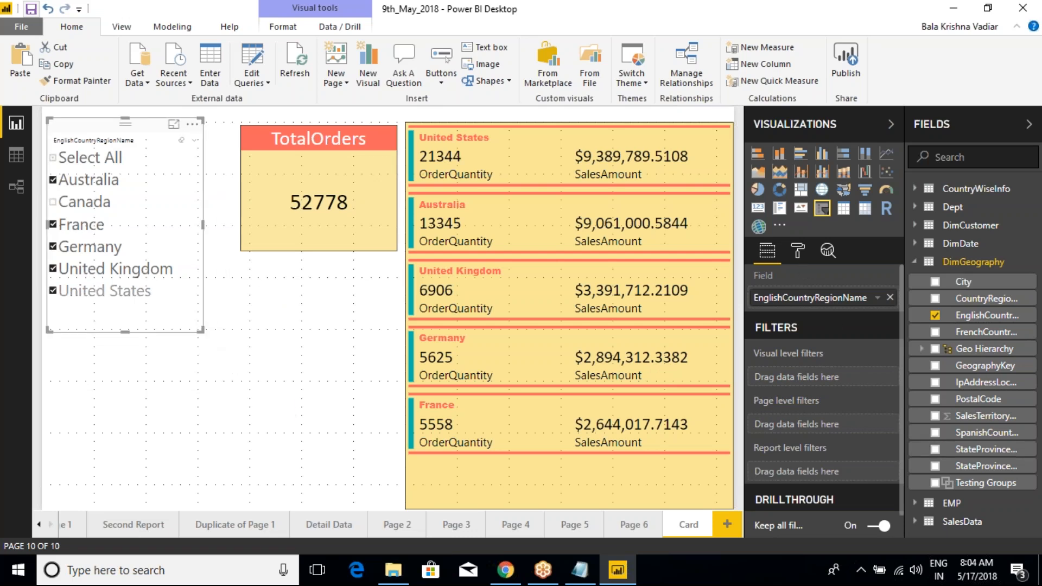
pyautogui.click(796, 251)
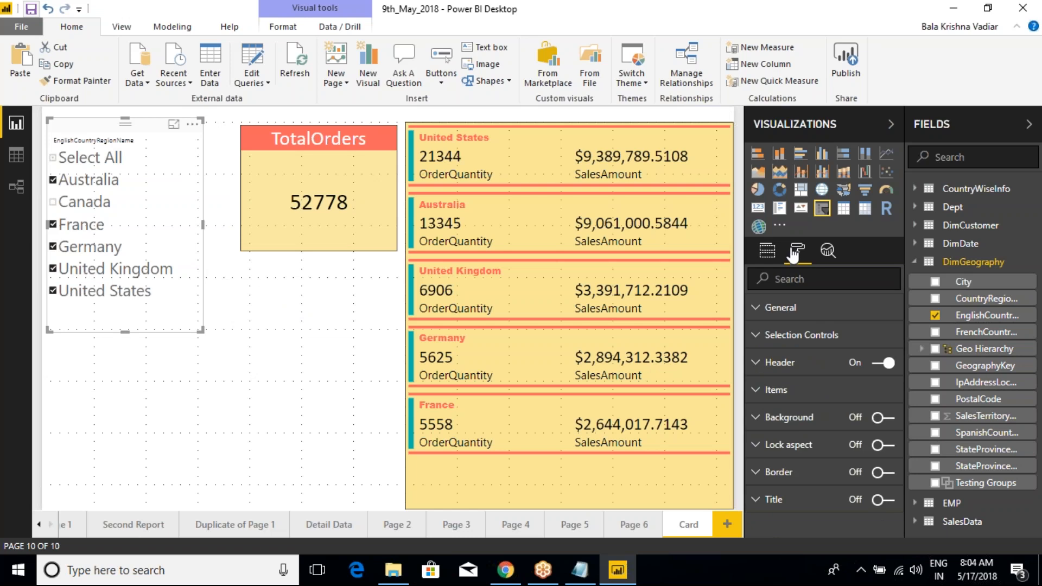
pyautogui.click(756, 335)
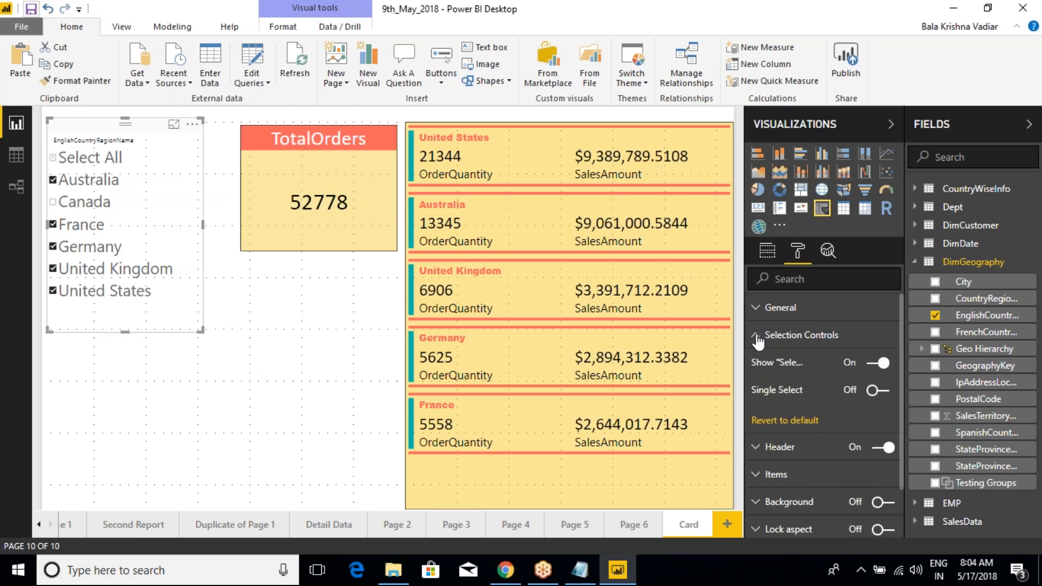
# Step: Set the country slicer header's text size to 15
pyautogui.click(759, 341)
pyautogui.click(760, 362)
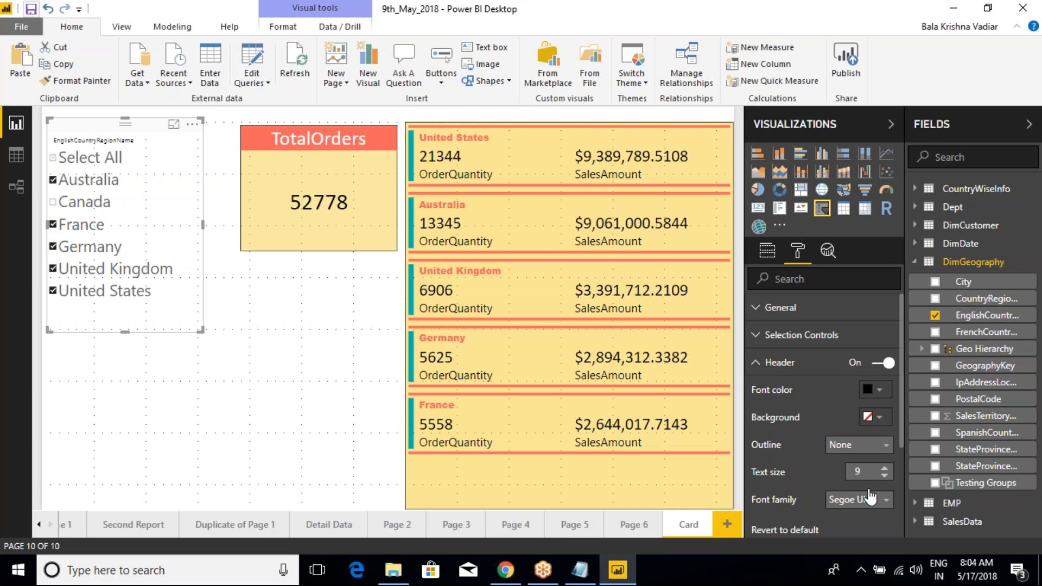
pyautogui.click(885, 469)
pyautogui.click(885, 469)
pyautogui.click(885, 469)
pyautogui.click(885, 468)
pyautogui.click(884, 469)
pyautogui.click(884, 469)
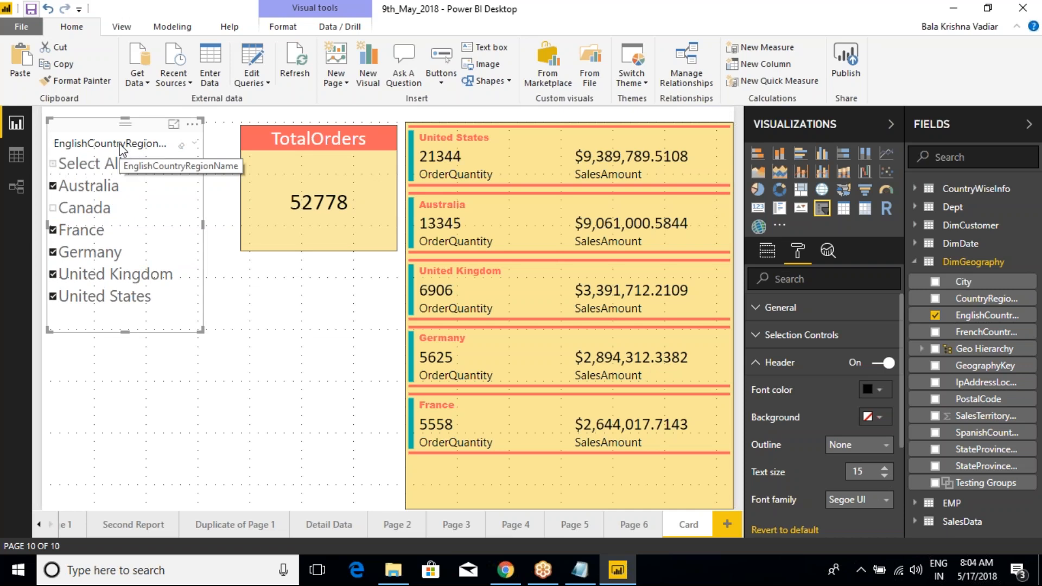
pyautogui.click(760, 365)
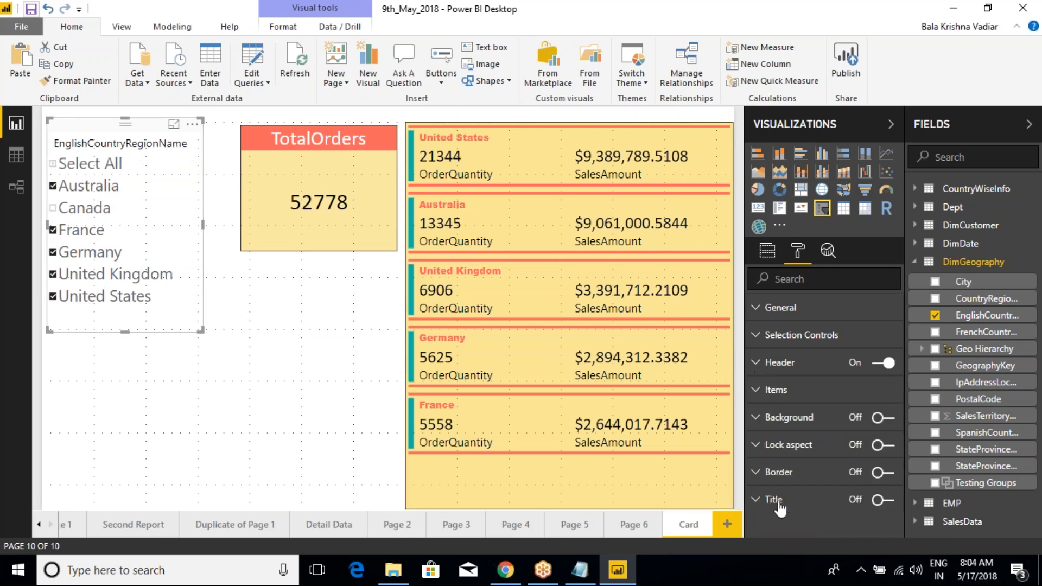
# Step: Turn on the slicer's title and set its text to "Country Names"
pyautogui.click(883, 500)
pyautogui.click(771, 499)
pyautogui.scroll(-3, 835, 412)
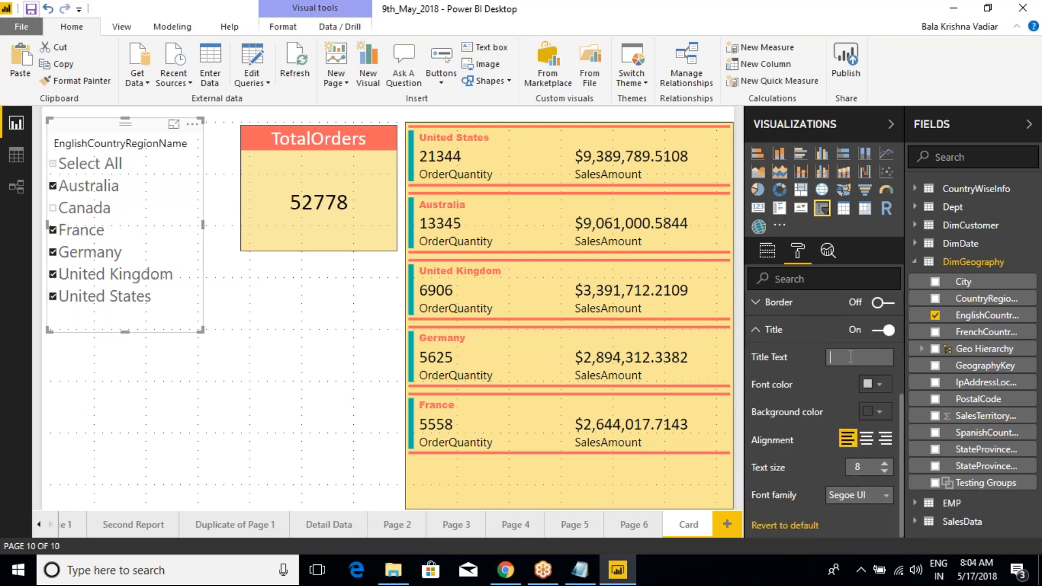
pyautogui.click(851, 356)
pyautogui.write('Country')
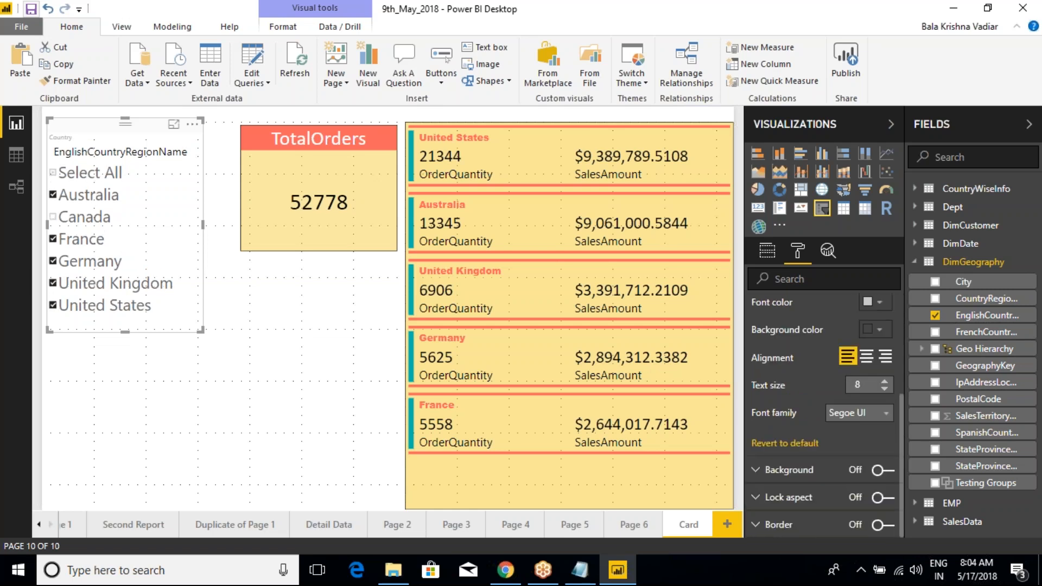
pyautogui.scroll(2, 818, 417)
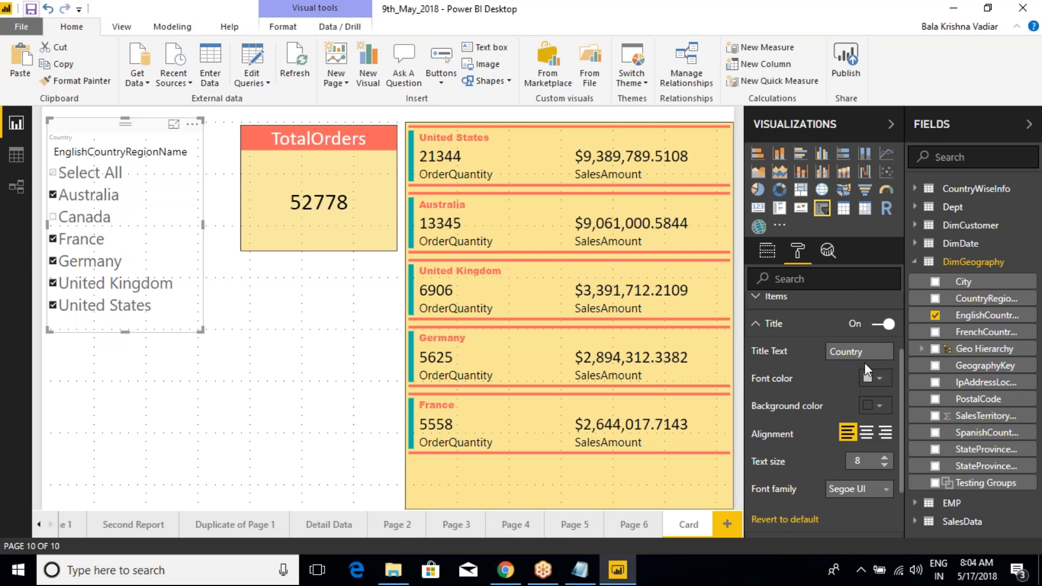
pyautogui.click(875, 353)
# Step: Center the slicer's title and set its text size to 19
pyautogui.click(867, 433)
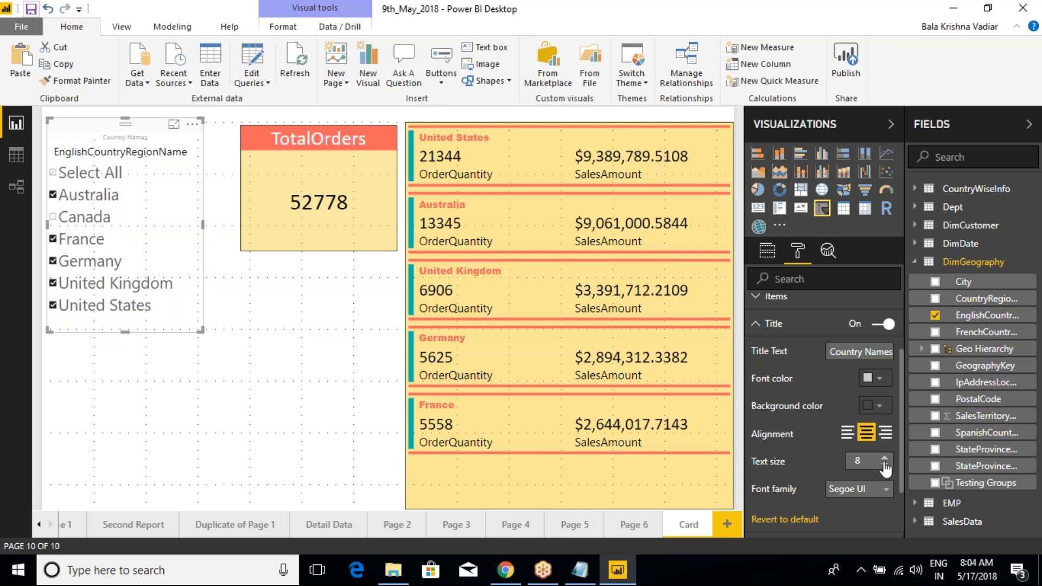
pyautogui.click(885, 459)
pyautogui.click(885, 459)
pyautogui.click(884, 458)
pyautogui.click(885, 458)
pyautogui.click(884, 458)
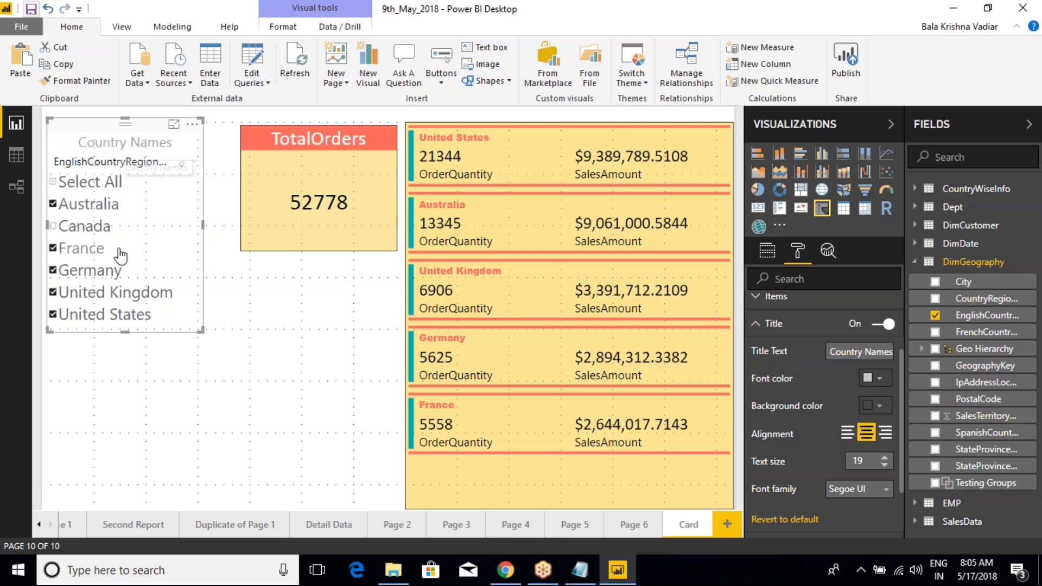
pyautogui.click(758, 328)
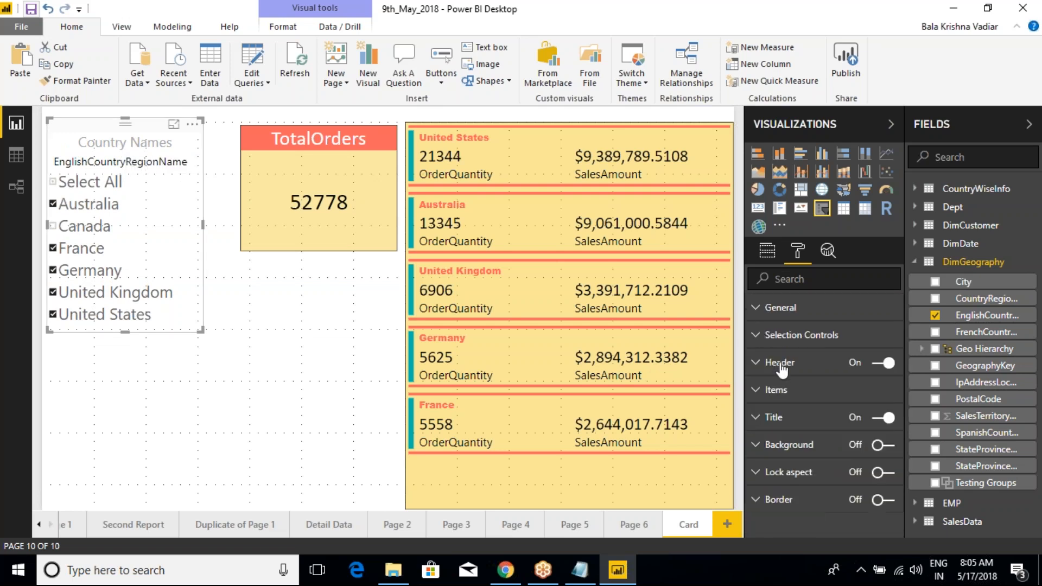
# Step: Switch the slicer's header off and back on, and turn off its title
pyautogui.click(880, 362)
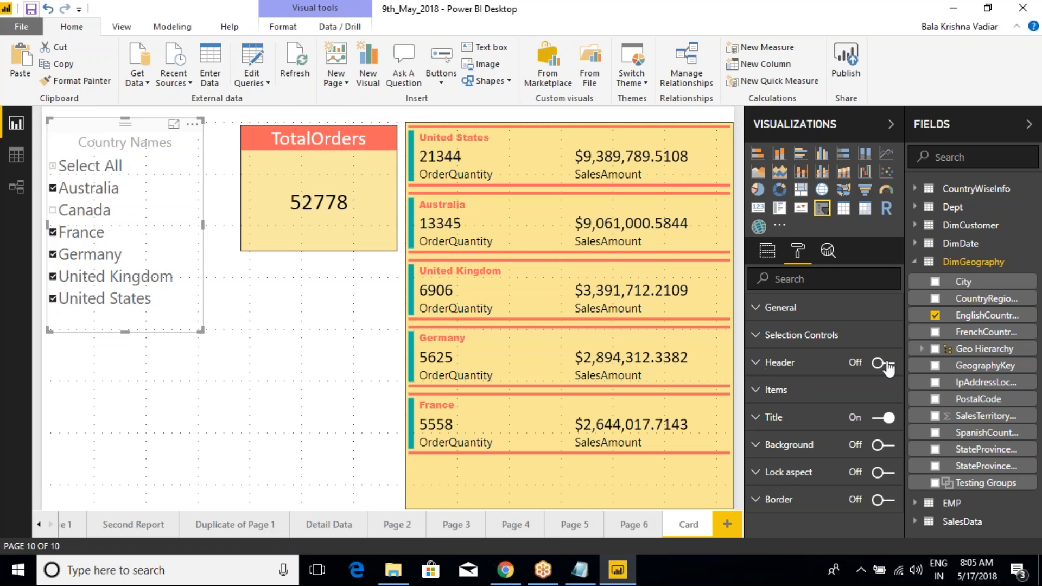
pyautogui.click(885, 365)
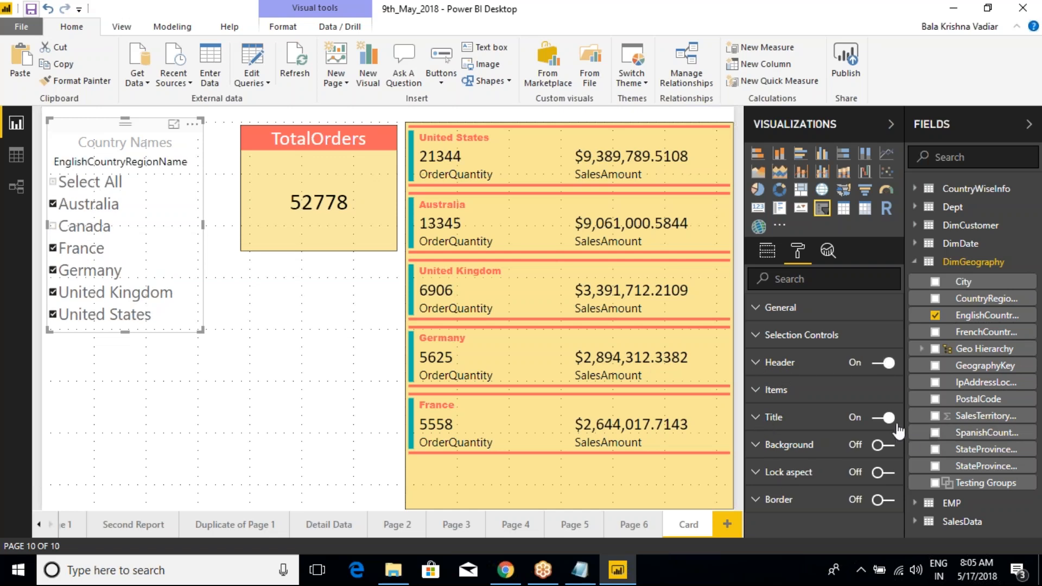
pyautogui.click(879, 419)
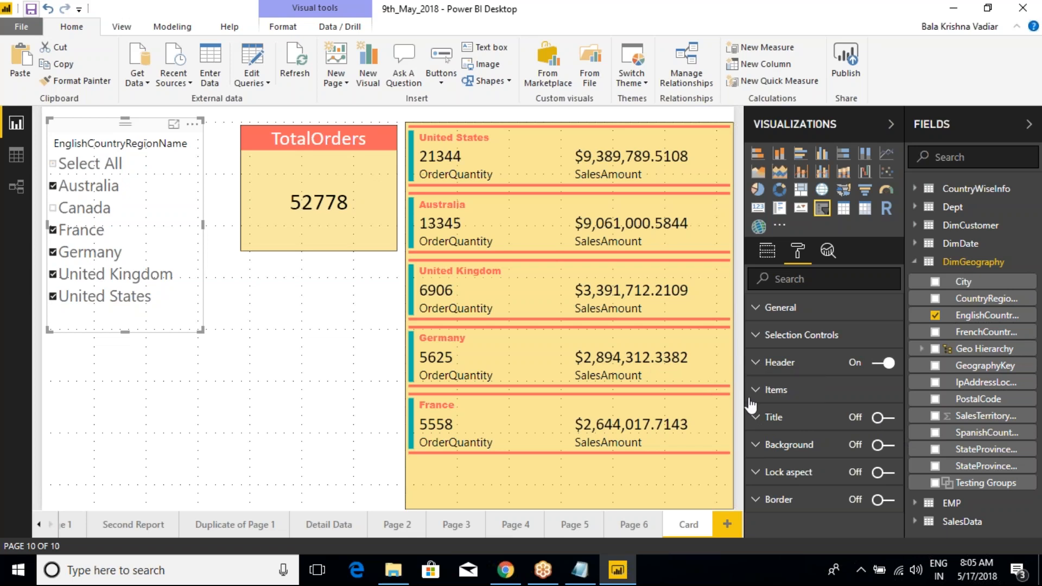
# Step: Set the slicer header's font color to white, after trying coral red, and its background to coral red
pyautogui.click(757, 363)
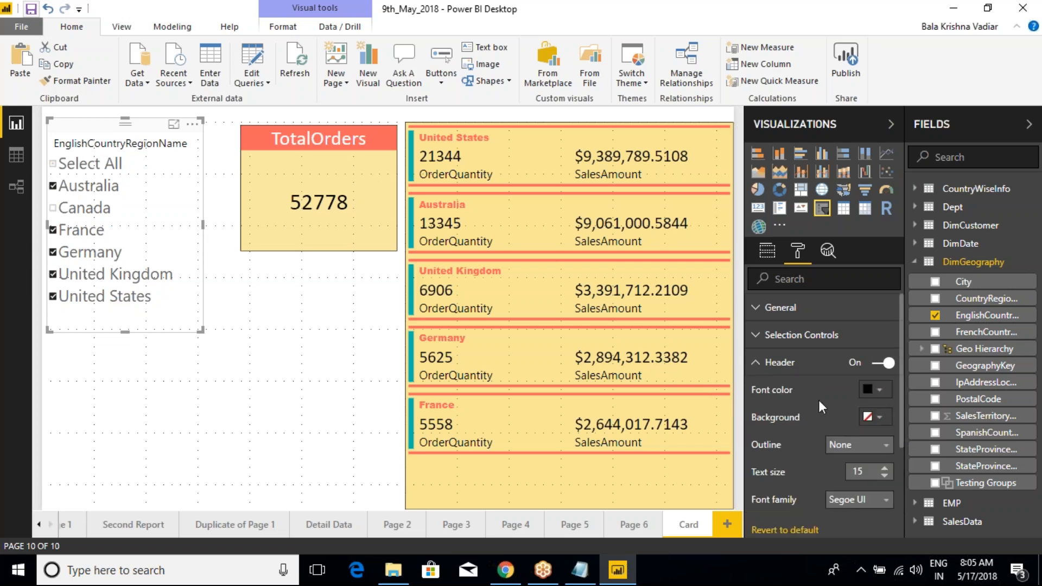
pyautogui.click(873, 389)
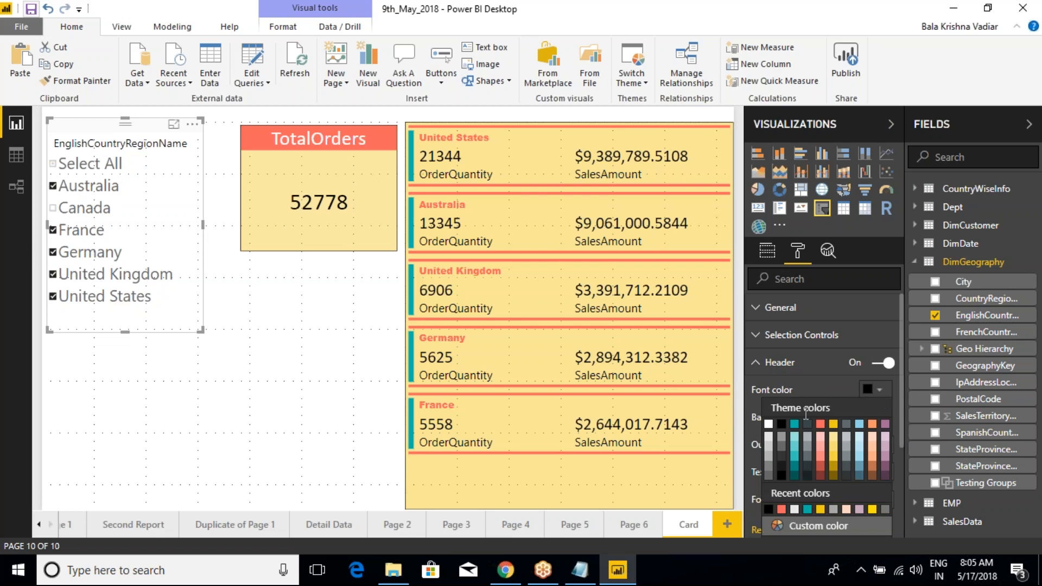
pyautogui.click(820, 424)
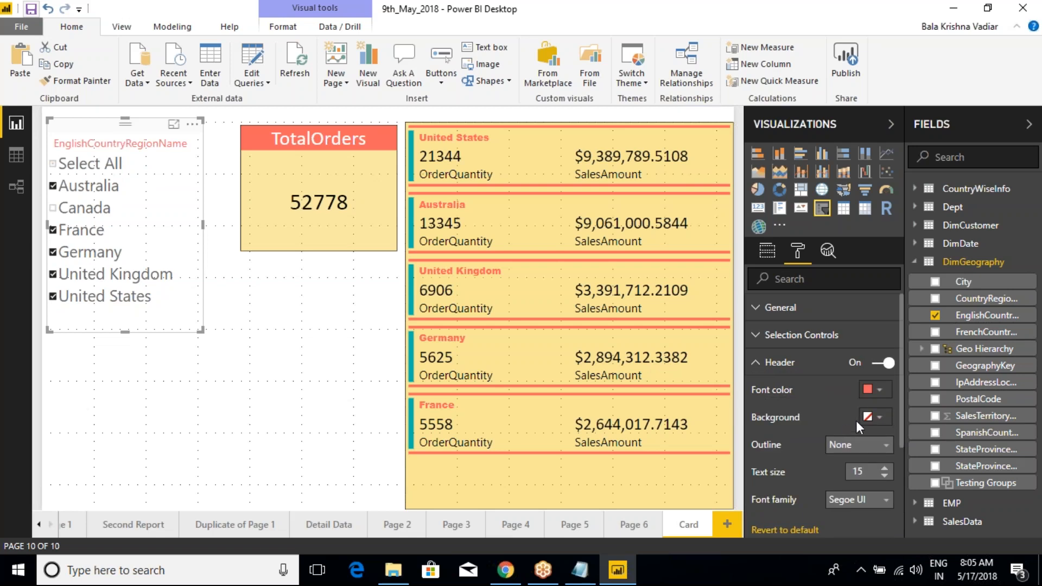
pyautogui.click(878, 391)
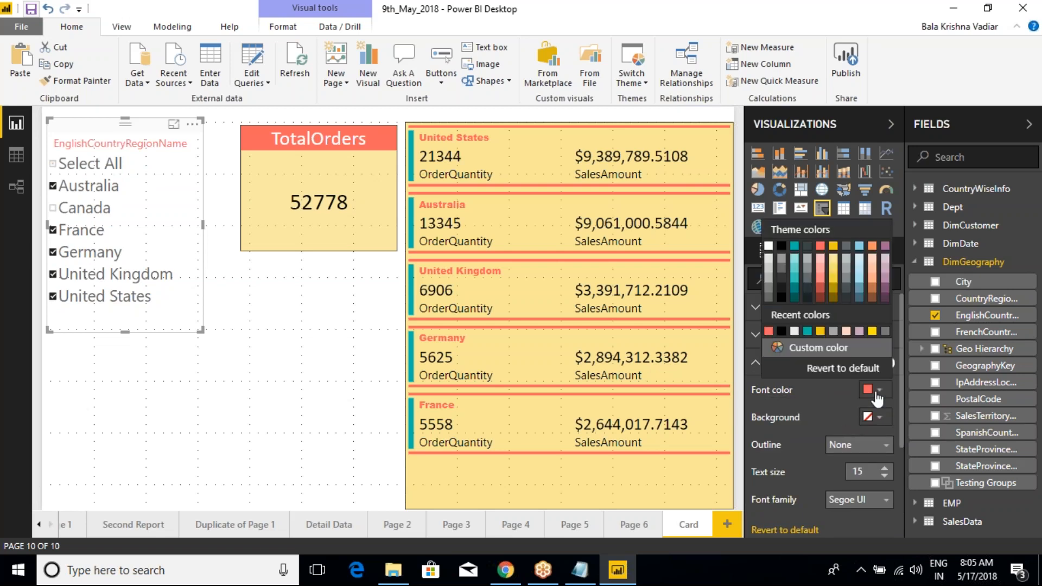
pyautogui.click(768, 247)
pyautogui.click(879, 418)
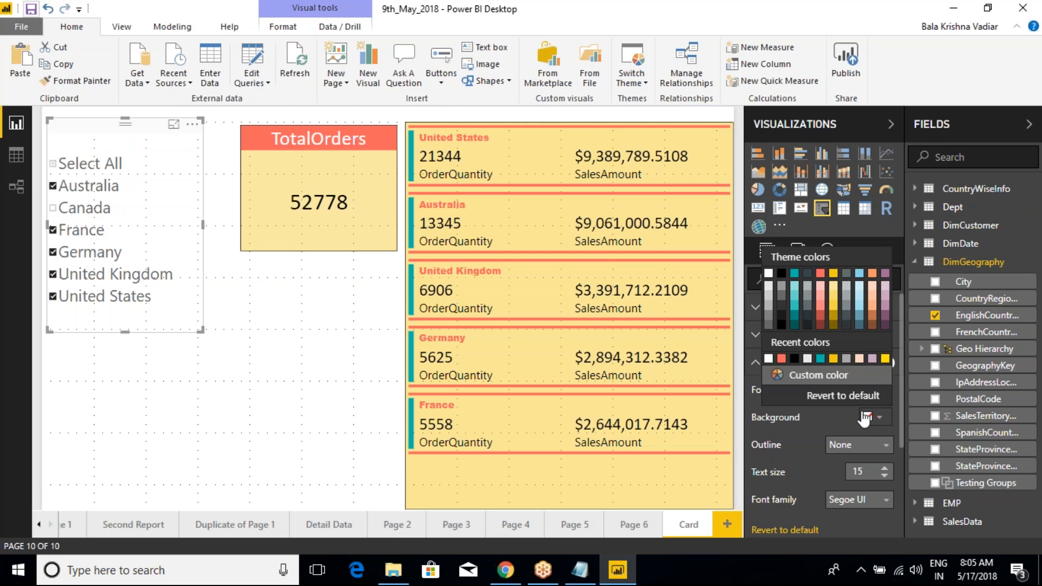
pyautogui.click(820, 274)
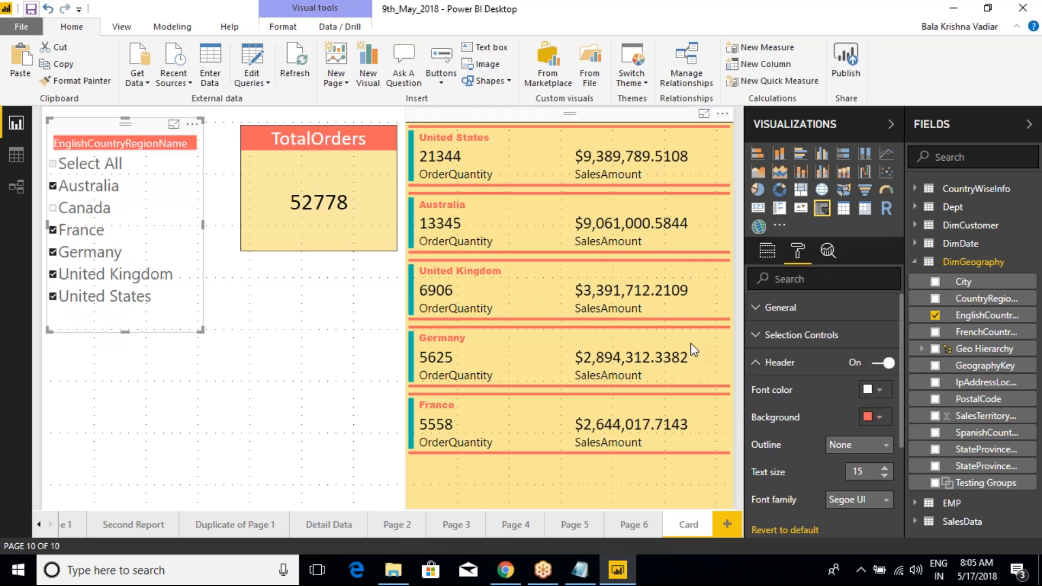
# Step: Keep the header outline at None, try Arial Black, and set the header to Calibri with text size 11
pyautogui.click(873, 446)
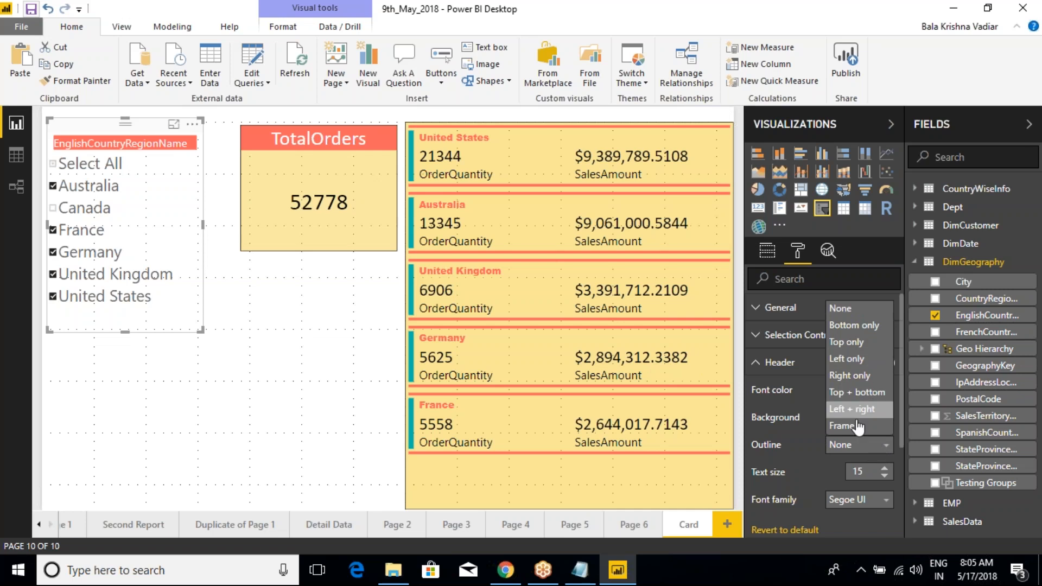
pyautogui.click(858, 445)
pyautogui.click(871, 502)
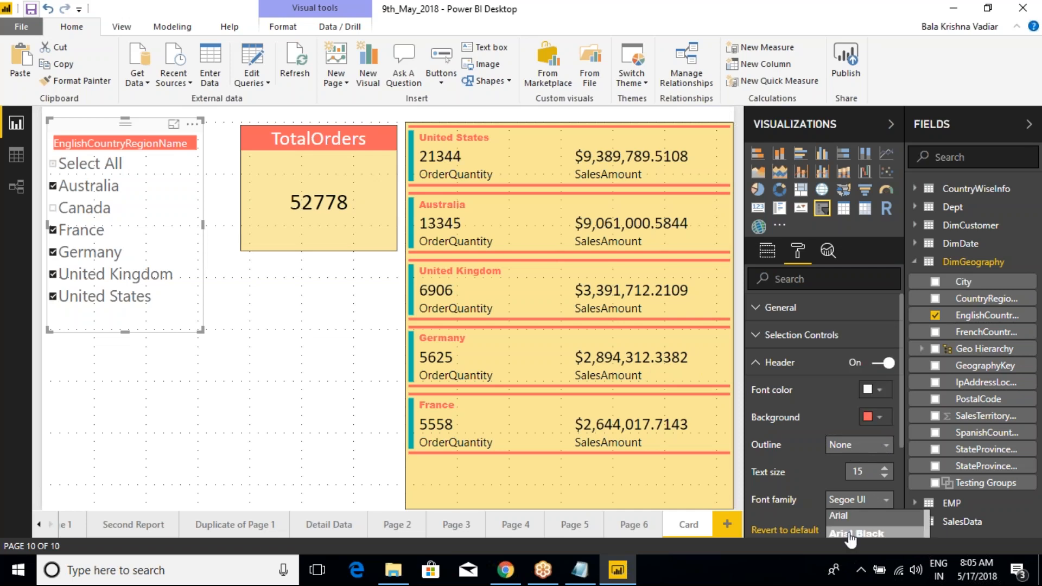
pyautogui.click(851, 534)
pyautogui.click(885, 477)
pyautogui.click(885, 477)
pyautogui.click(885, 477)
pyautogui.click(885, 476)
pyautogui.click(873, 500)
pyautogui.scroll(-2, 858, 535)
pyautogui.click(851, 529)
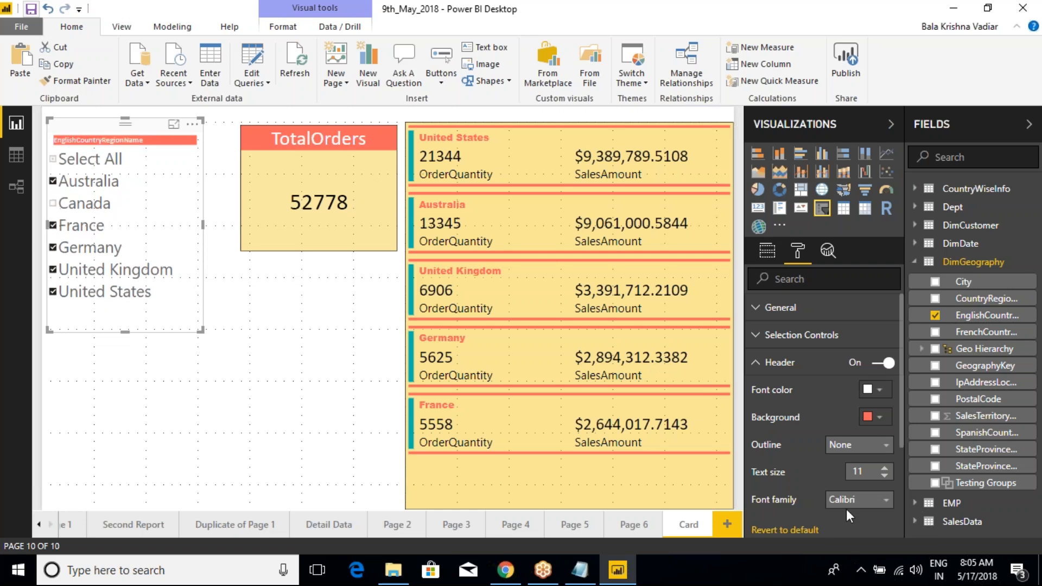
# Step: Set the slicer header's text size to 19 and widen the slicer to fit the full field name
pyautogui.click(885, 468)
pyautogui.click(884, 468)
pyautogui.click(885, 468)
pyautogui.click(884, 468)
pyautogui.click(885, 468)
pyautogui.click(885, 468)
pyautogui.click(884, 467)
pyautogui.click(884, 468)
pyautogui.moveTo(202, 330); pyautogui.dragTo(222, 333)
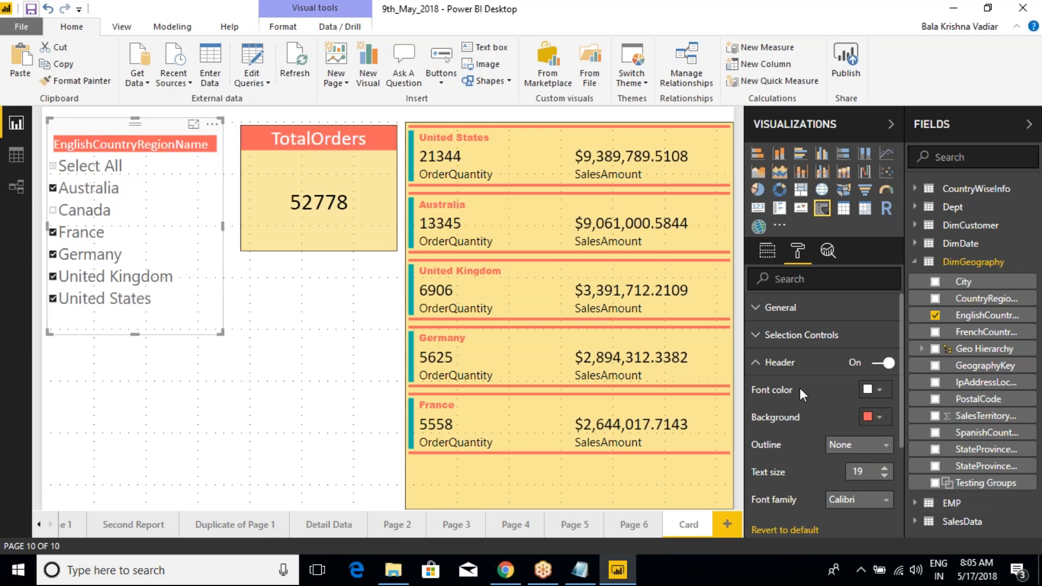
pyautogui.click(755, 363)
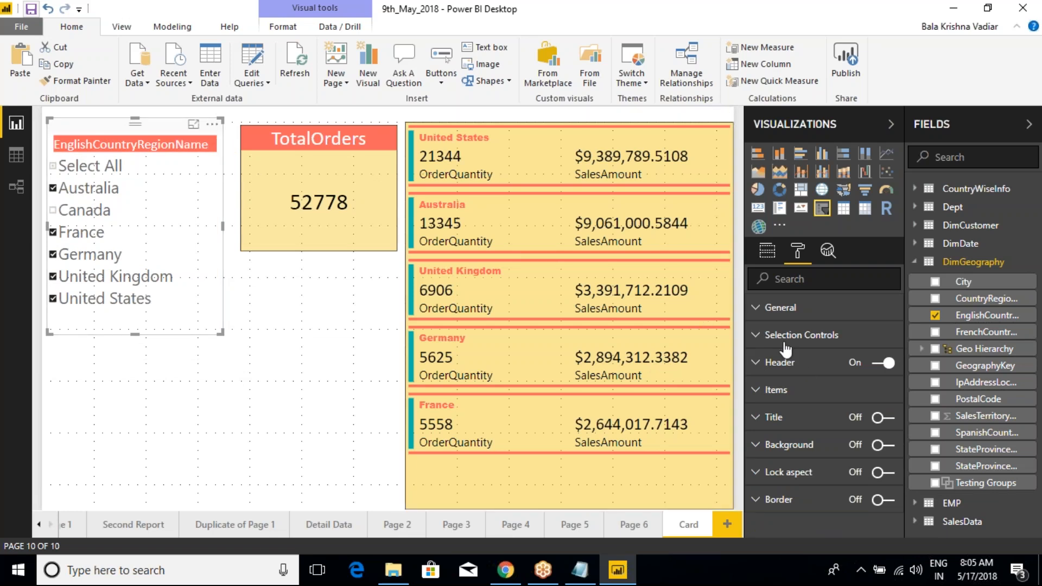
# Step: Set the slicer items' text size to 21 and their outline to Top + bottom
pyautogui.click(757, 391)
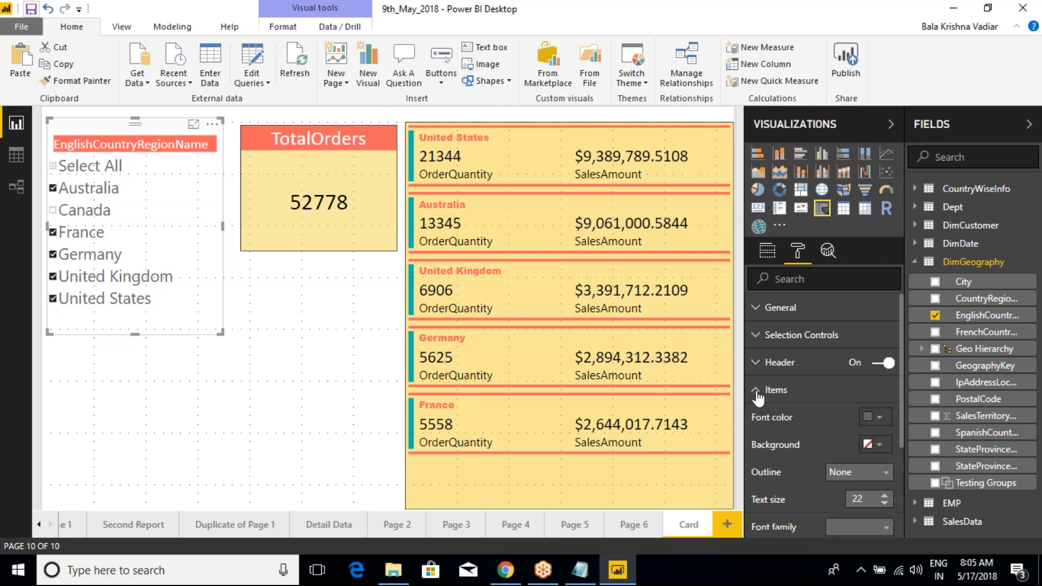
pyautogui.scroll(-2, 821, 447)
pyautogui.click(885, 427)
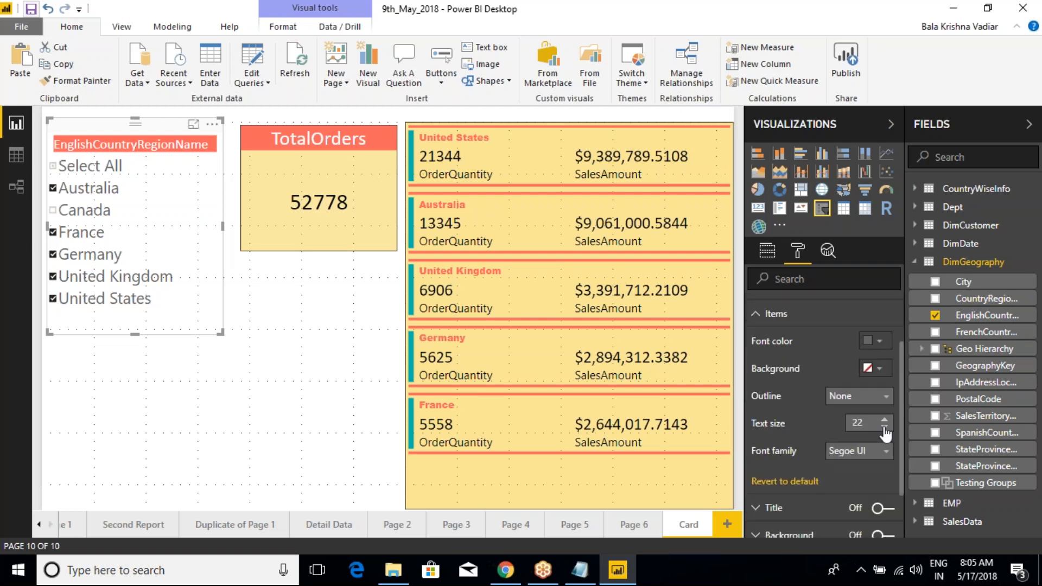
pyautogui.click(885, 428)
pyautogui.click(885, 427)
pyautogui.click(885, 427)
pyautogui.click(885, 422)
pyautogui.click(885, 422)
pyautogui.click(884, 421)
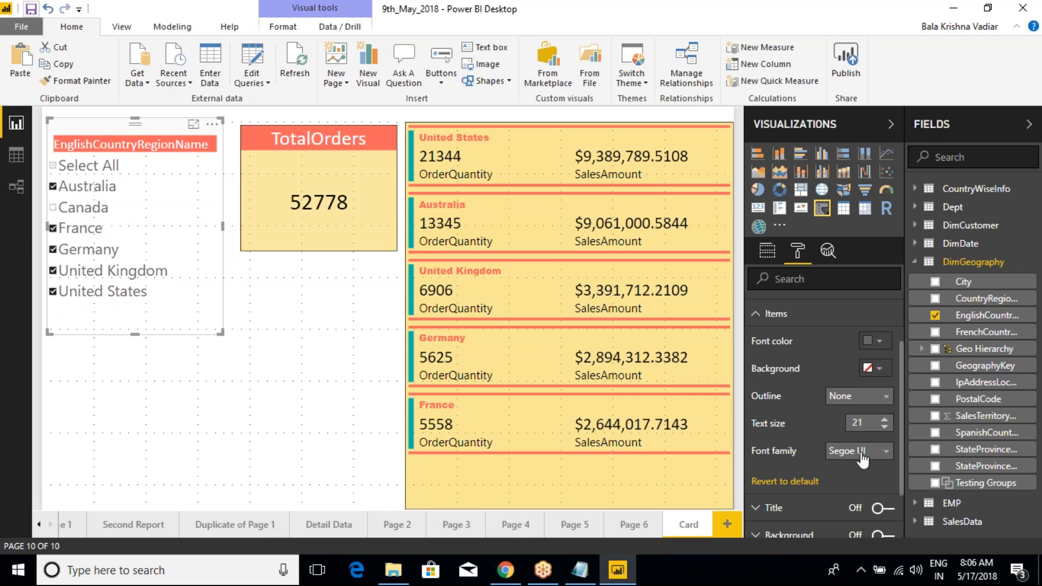
pyautogui.click(852, 405)
pyautogui.click(862, 345)
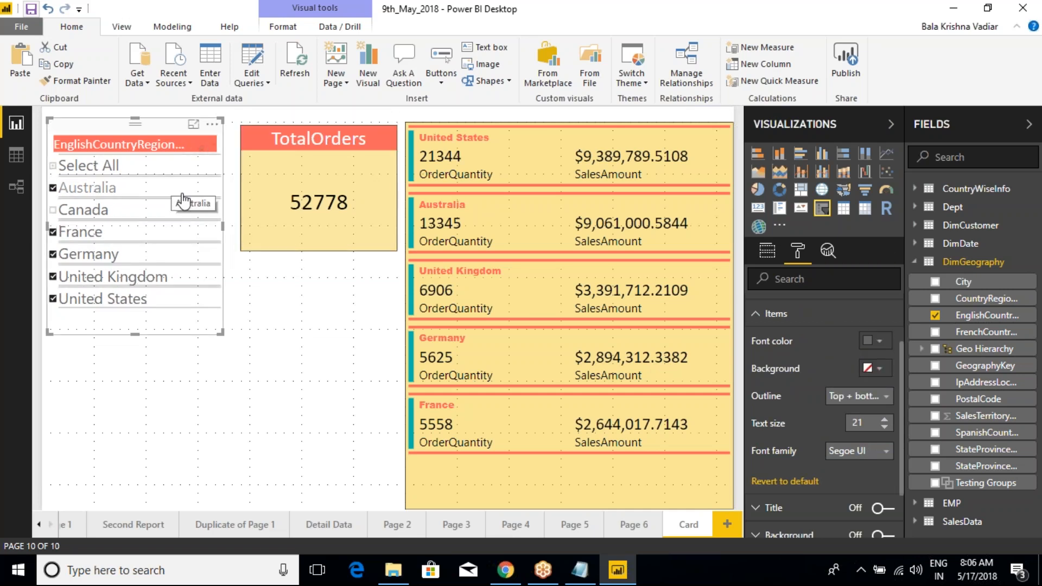
# Step: Try a strong yellow background for the slicer items and replace it with a pale yellow custom color
pyautogui.click(880, 371)
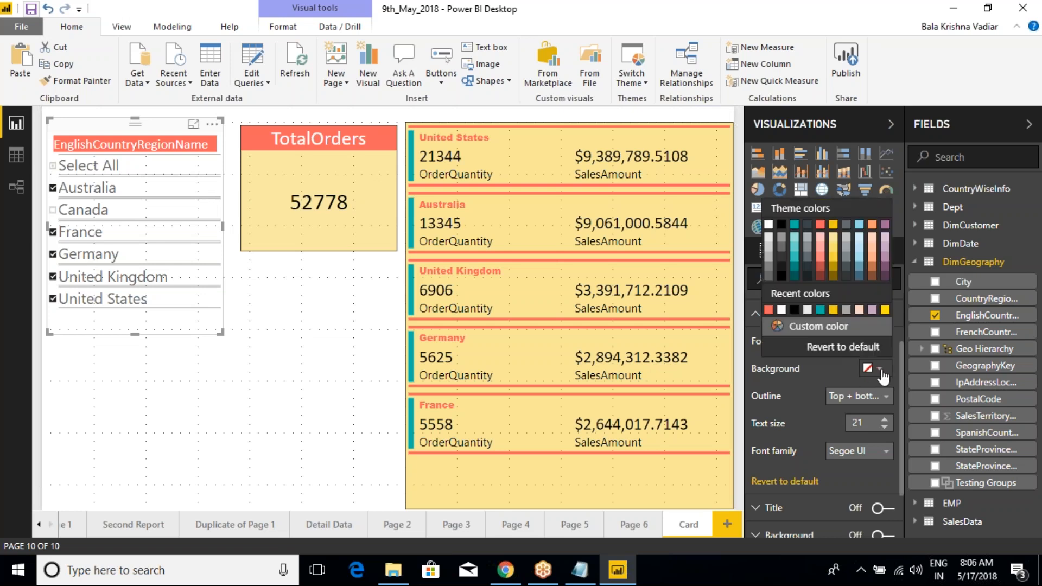
pyautogui.click(885, 310)
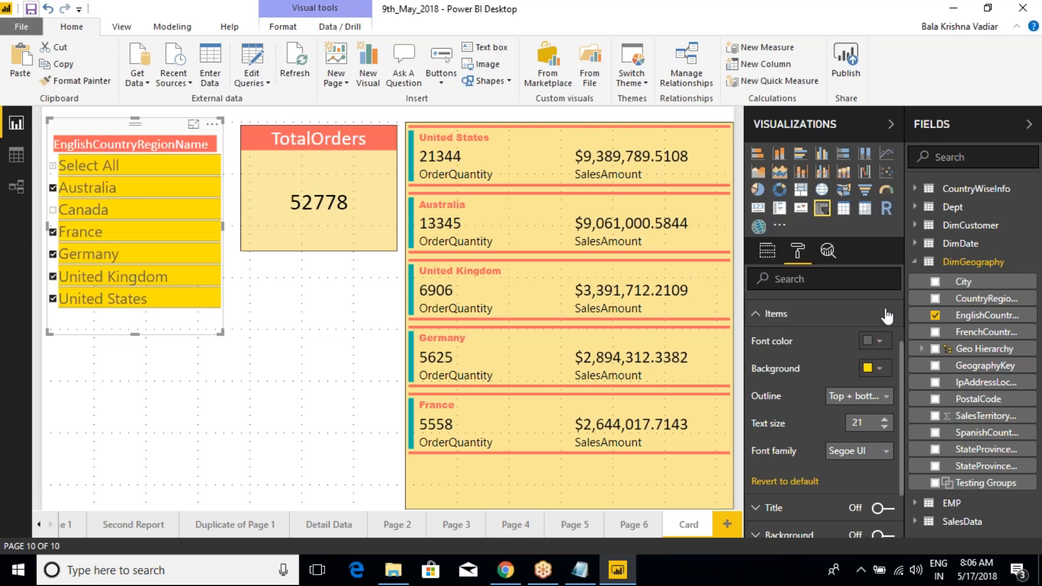
pyautogui.click(879, 370)
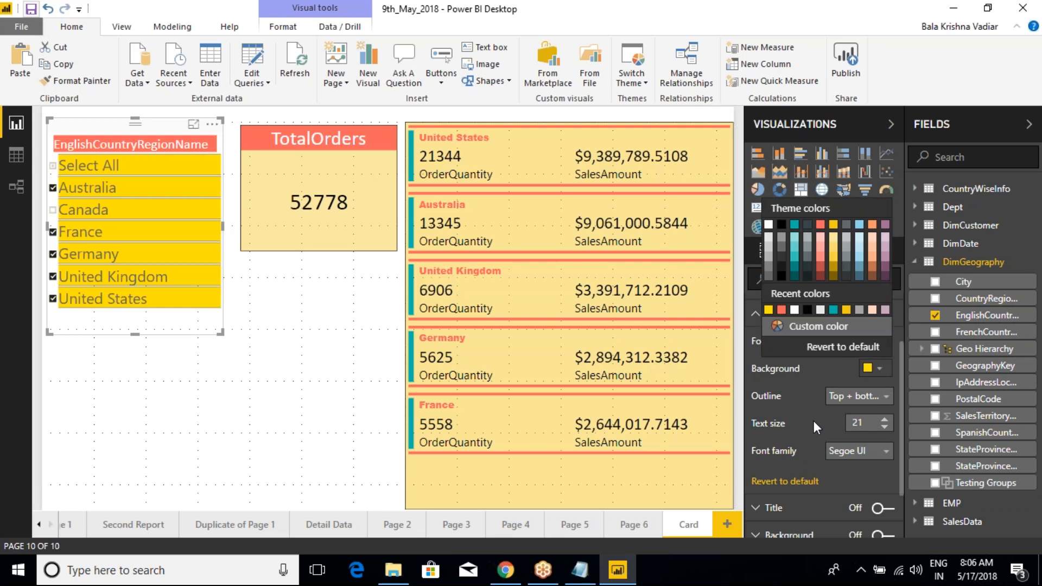
pyautogui.click(811, 327)
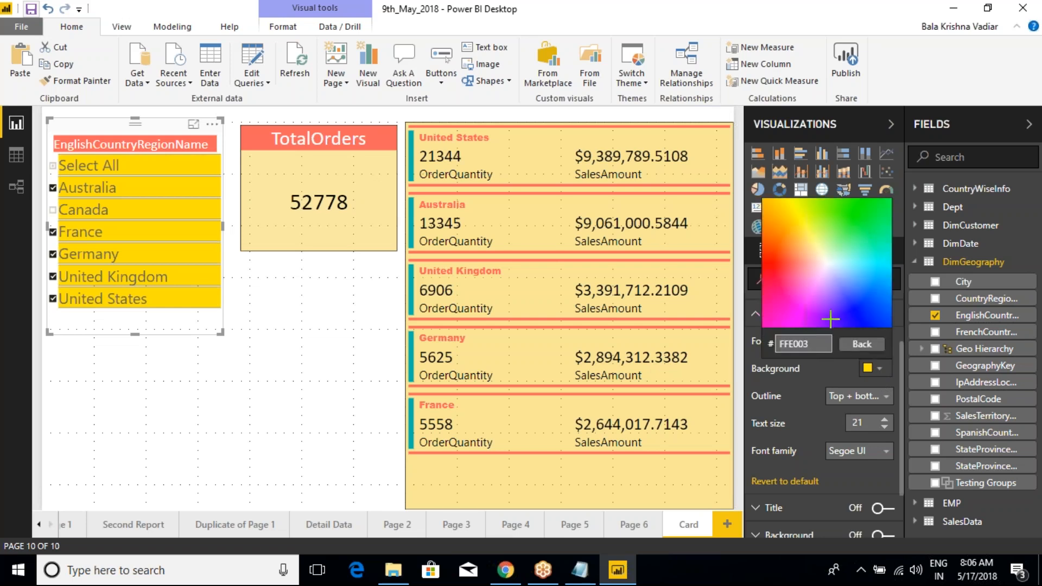
pyautogui.click(814, 244)
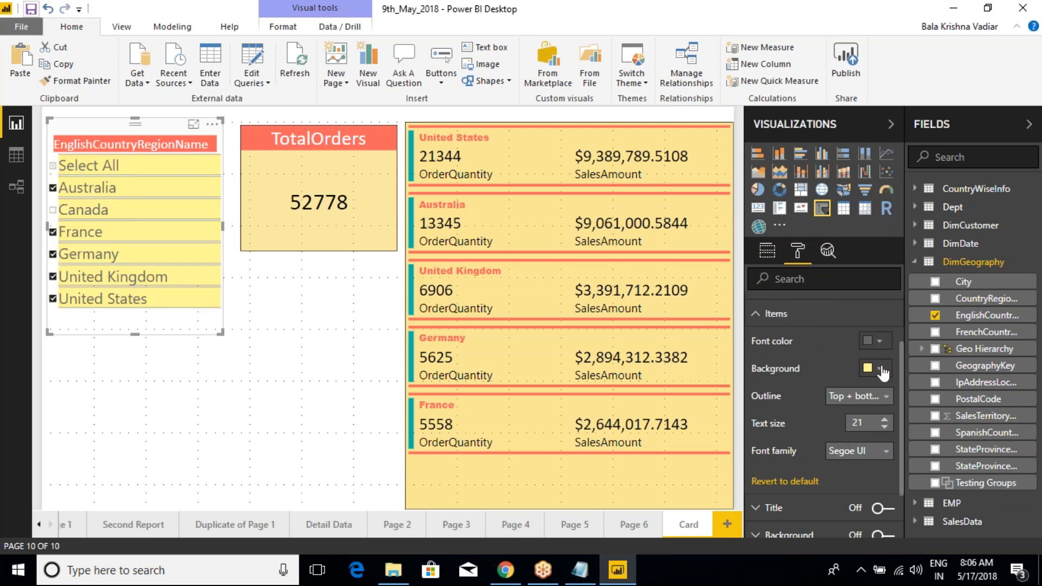
# Step: Set the slicer items' font color to black and resize the slicer slightly wider and shorter around its list
pyautogui.click(878, 342)
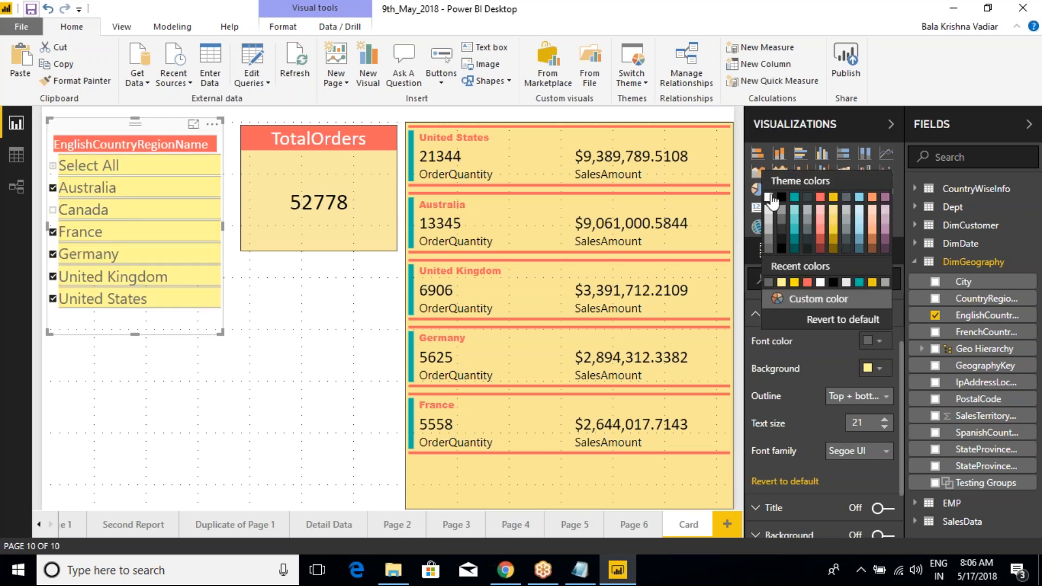
pyautogui.click(782, 197)
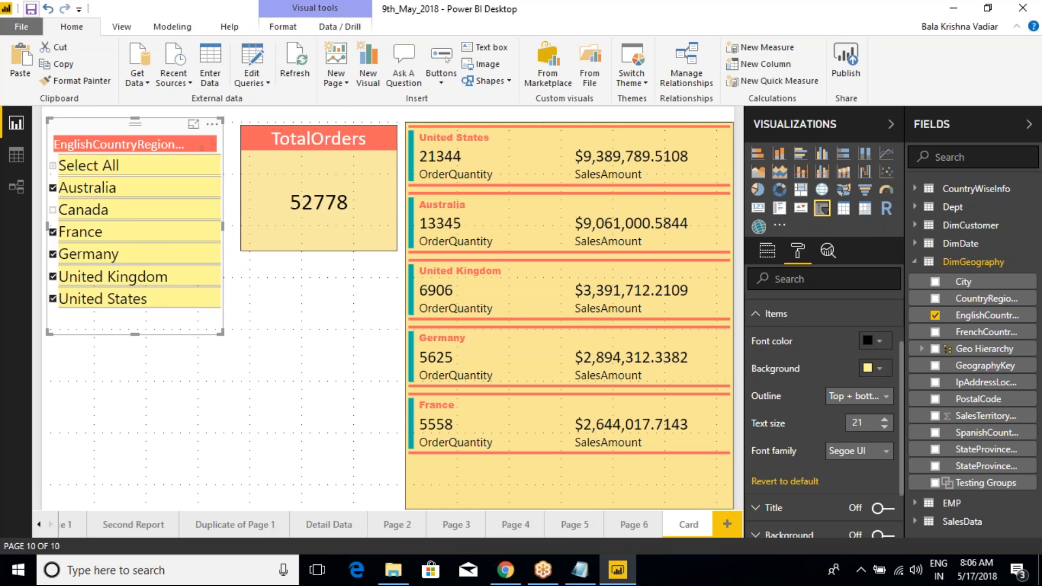
pyautogui.moveTo(222, 333); pyautogui.dragTo(229, 313)
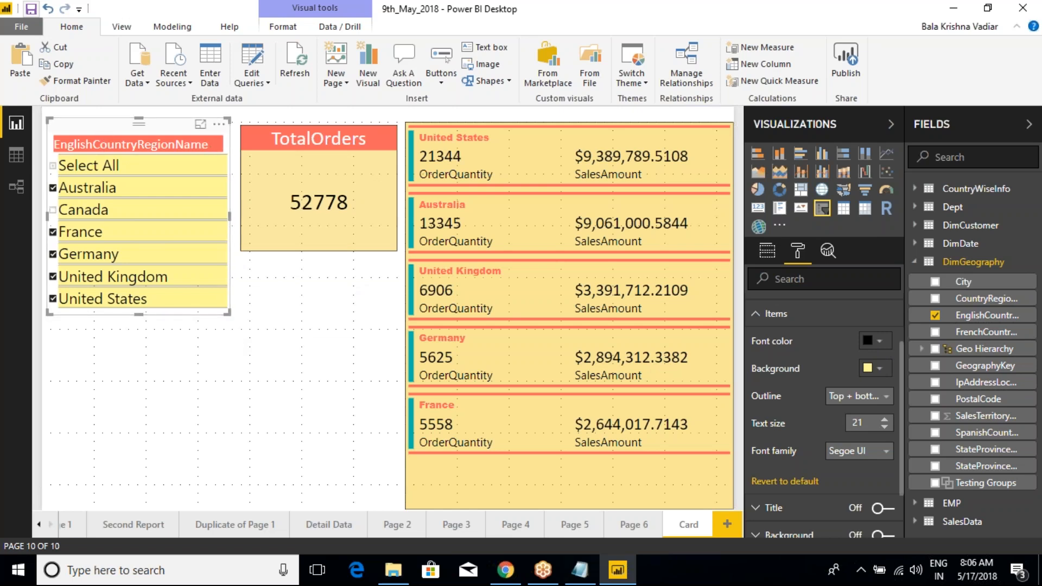
# Step: Revert the slicer's header formatting to default and clear all country selections
pyautogui.click(749, 321)
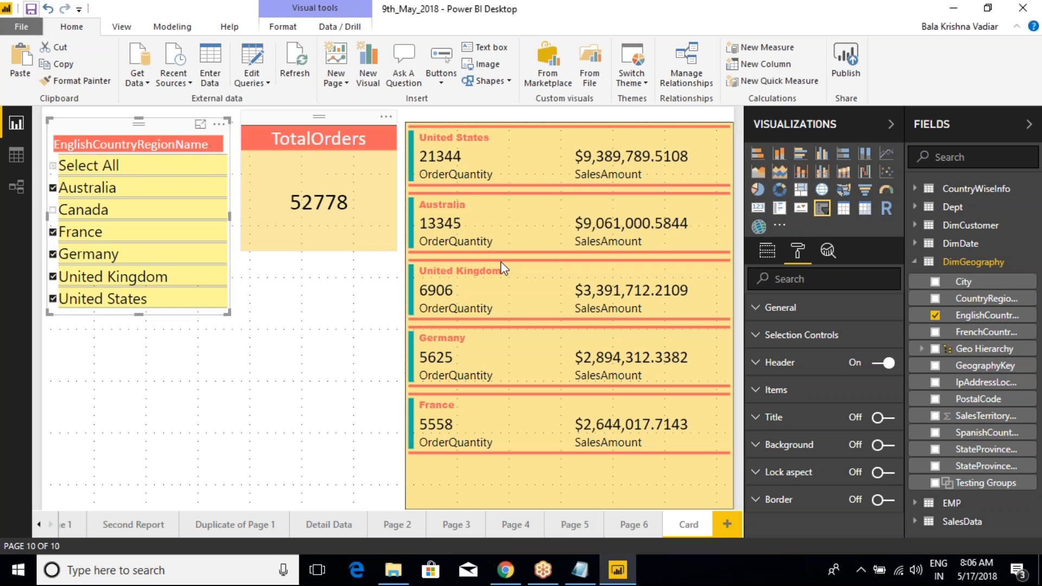
pyautogui.click(757, 363)
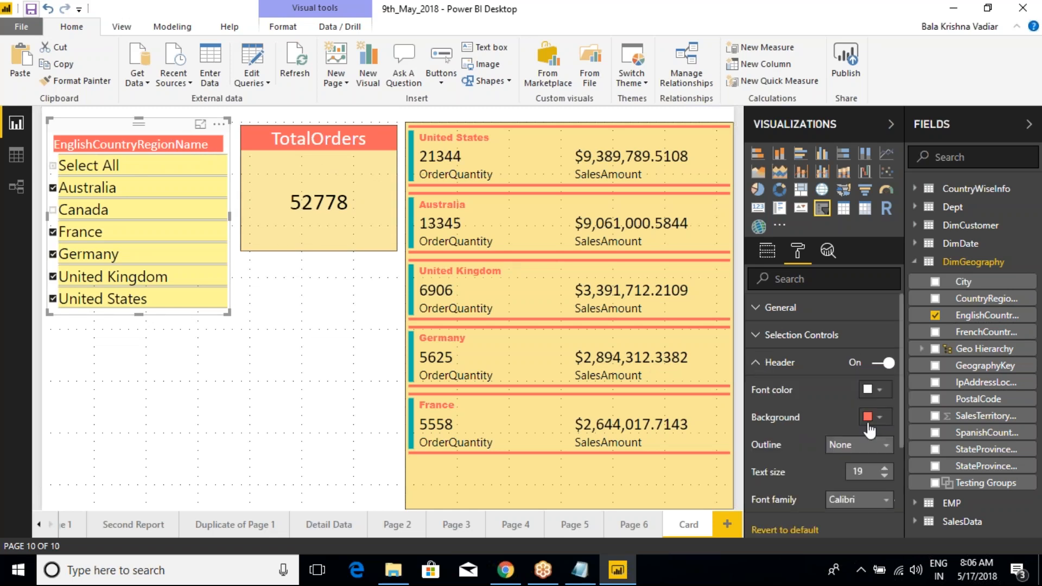
pyautogui.click(783, 531)
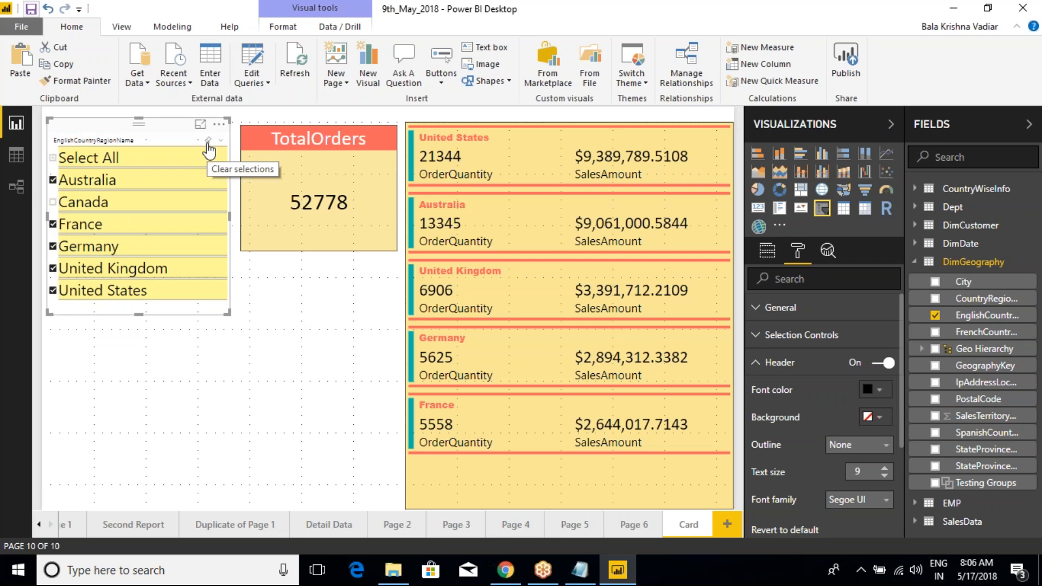
pyautogui.click(208, 140)
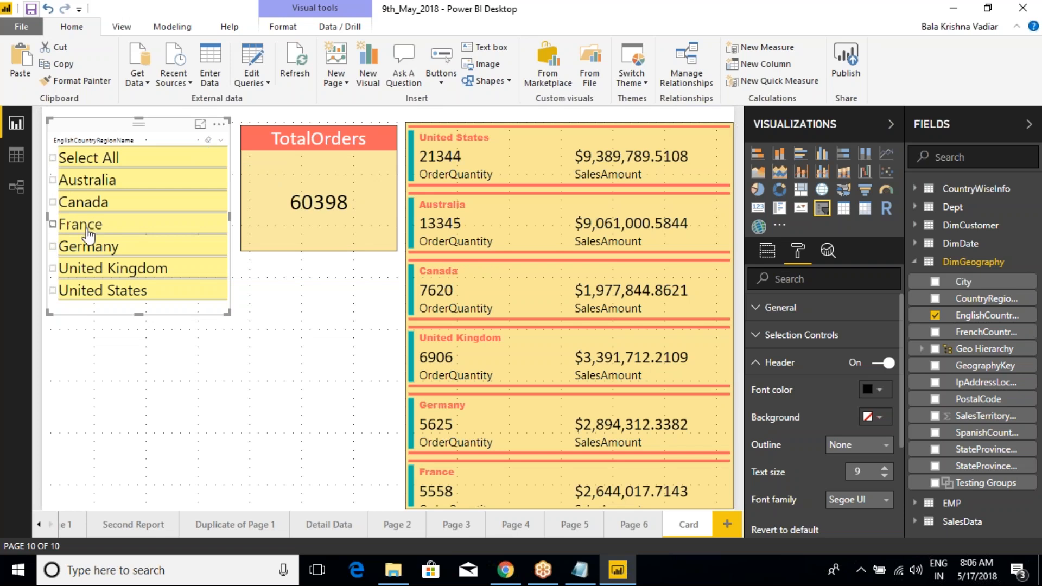
# Step: Filter the page by Germany and France in the slicer twice, clearing the selections each time
pyautogui.click(65, 246)
pyautogui.keyDown('ctrl'); pyautogui.click(55, 224); pyautogui.keyUp('ctrl')
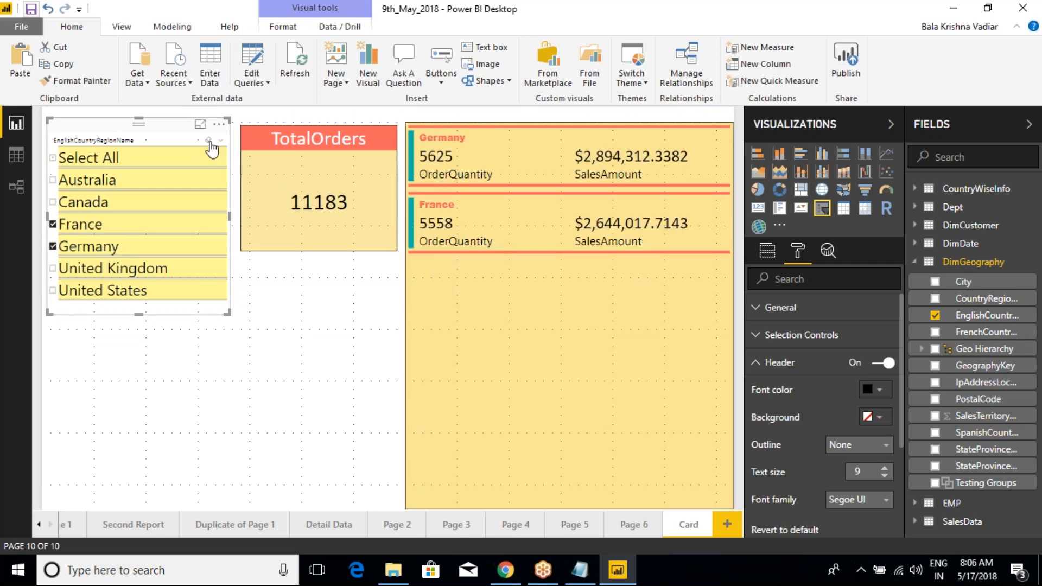
pyautogui.click(209, 141)
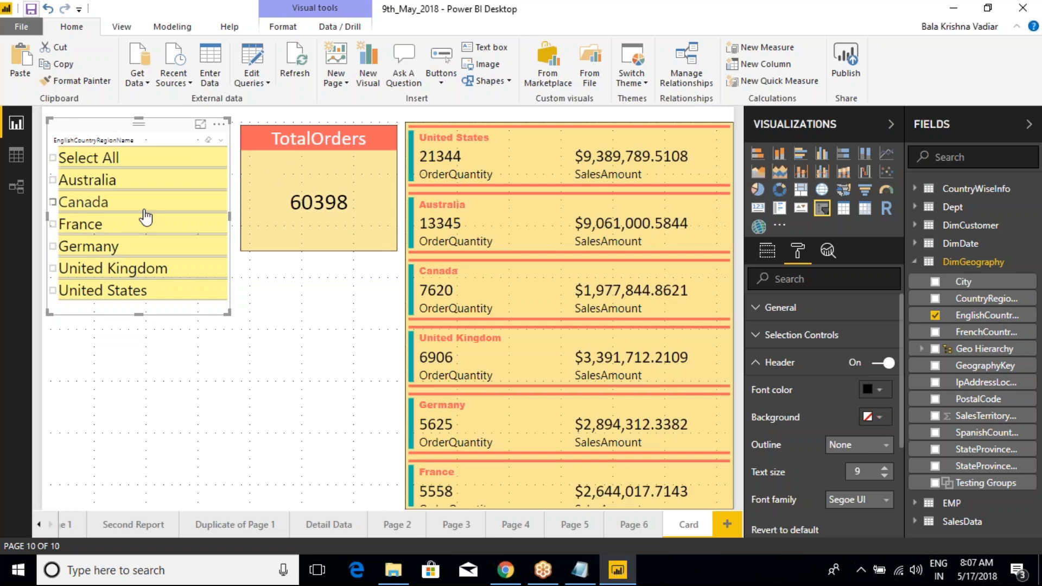
pyautogui.click(71, 246)
pyautogui.click(53, 224)
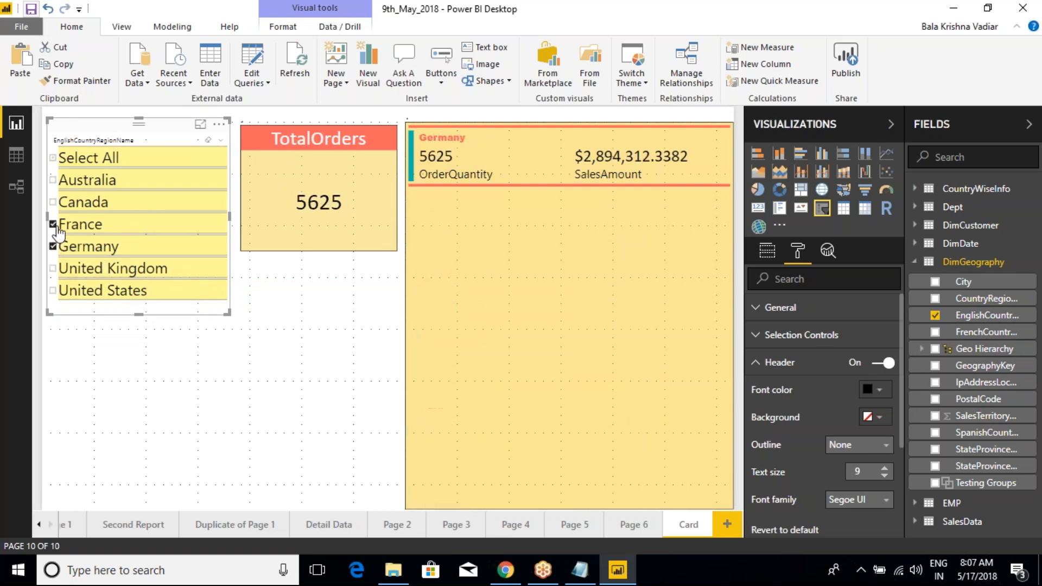
pyautogui.click(209, 141)
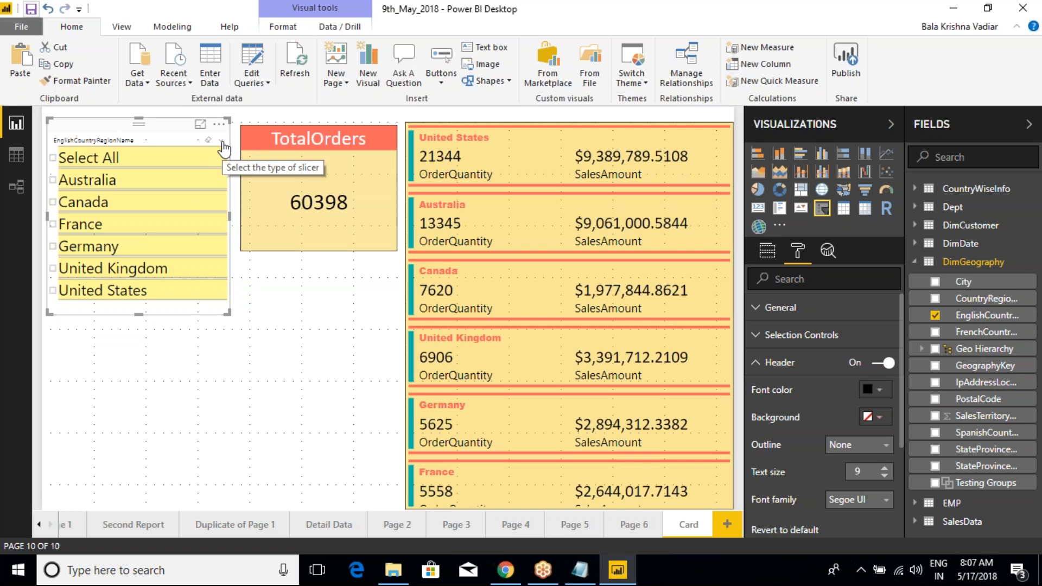
# Step: Replace the slicer's field with City and resize the slicer to the height of the TotalOrders card
pyautogui.moveTo(229, 314); pyautogui.dragTo(231, 393)
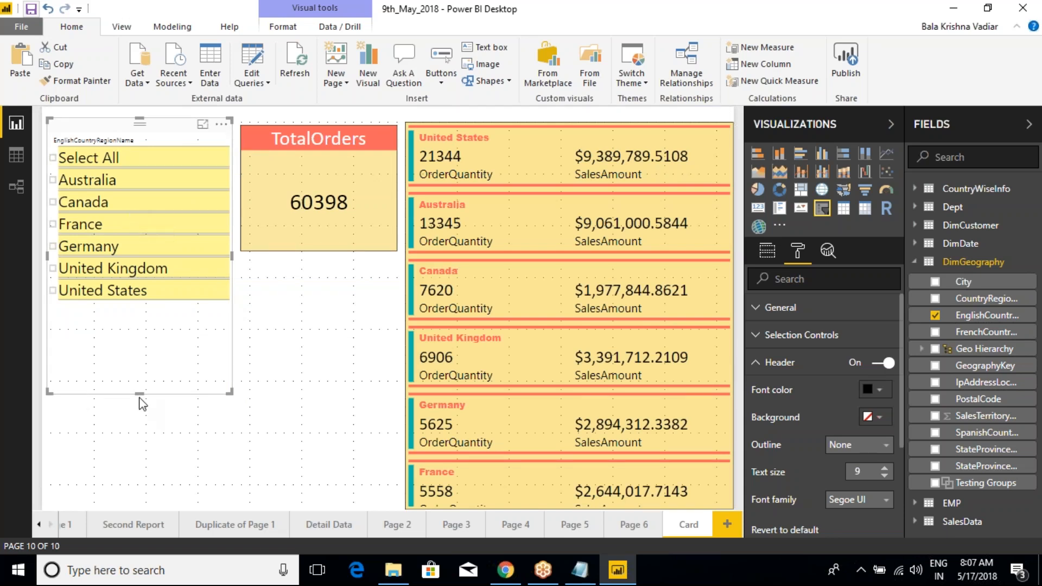
pyautogui.moveTo(139, 395); pyautogui.dragTo(146, 305)
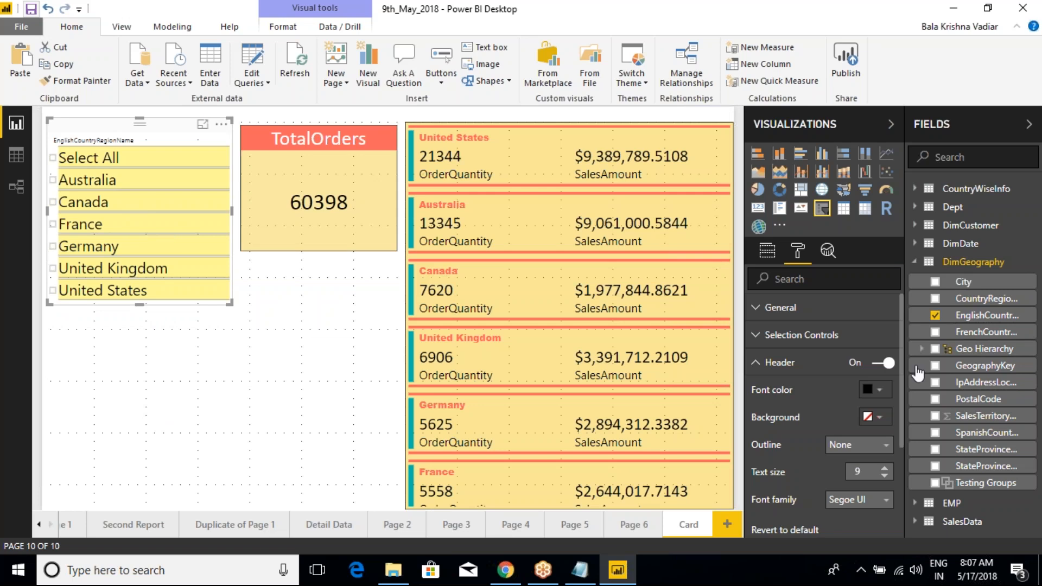
pyautogui.moveTo(962, 282); pyautogui.dragTo(841, 298)
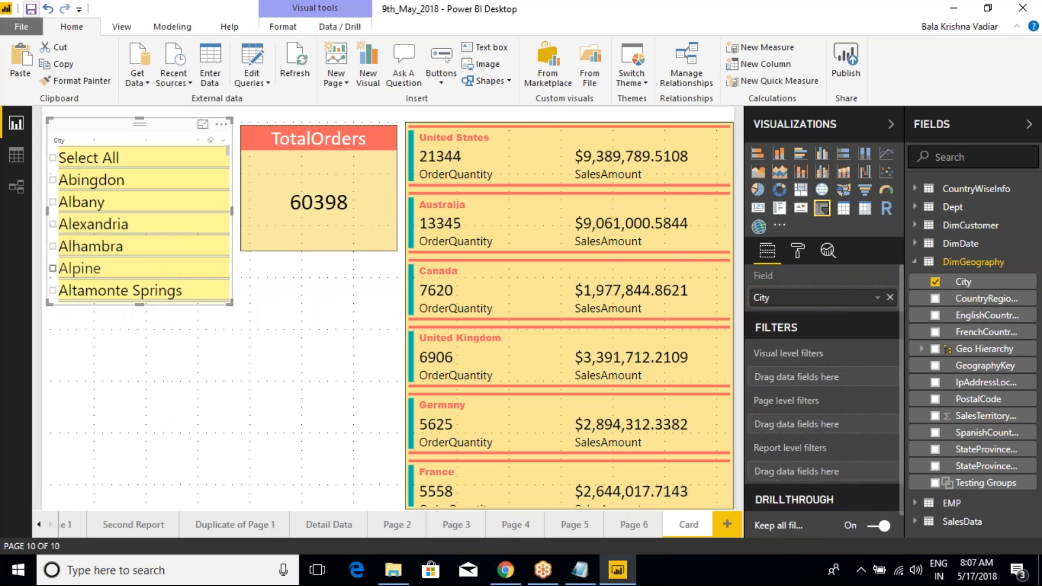
pyautogui.moveTo(230, 303); pyautogui.dragTo(228, 498)
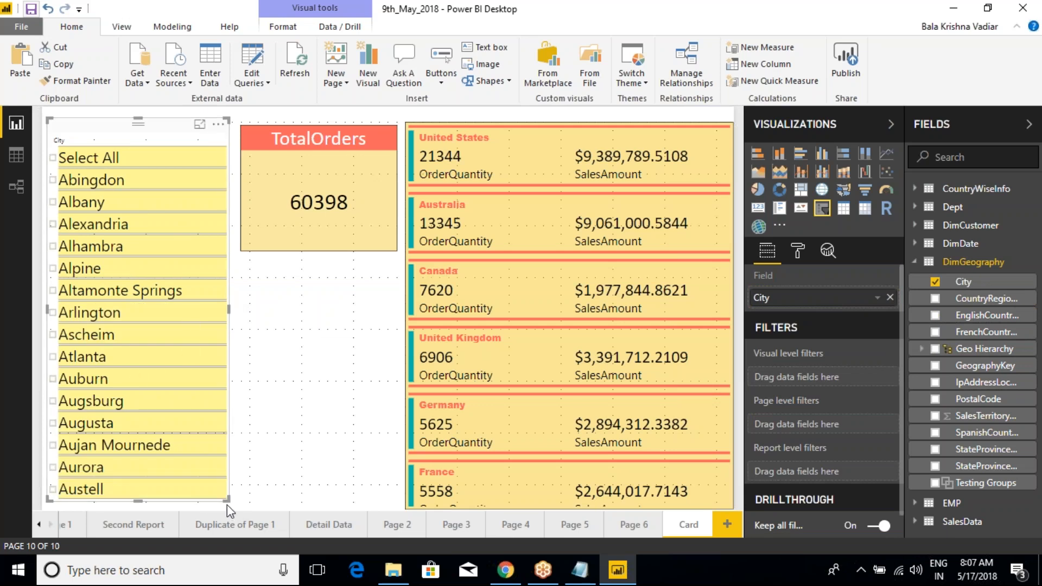
pyautogui.moveTo(226, 500); pyautogui.dragTo(229, 249)
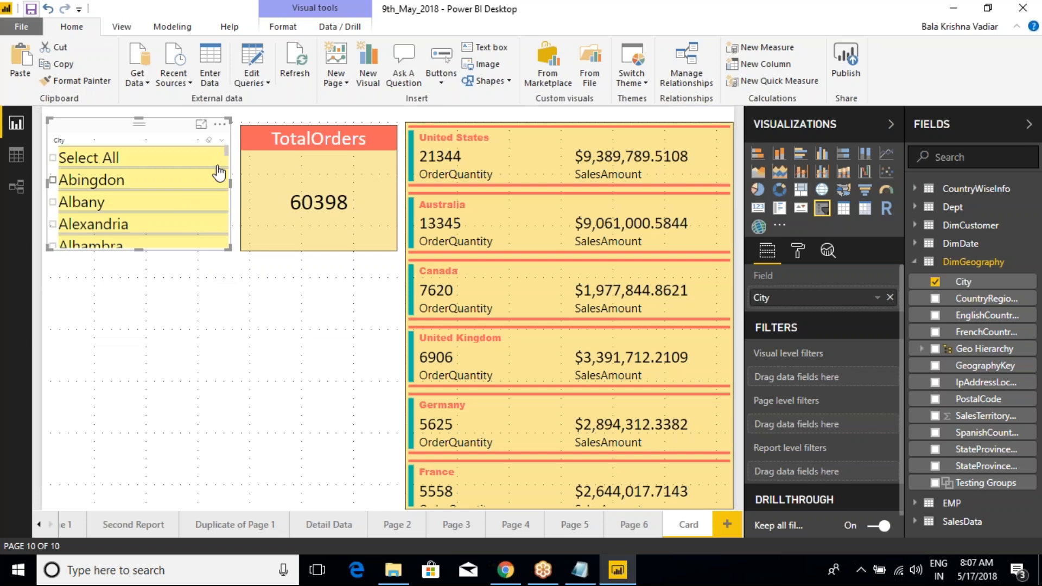
# Step: Change the slicer type to Dropdown and shorten the visual around its single row
pyautogui.click(221, 140)
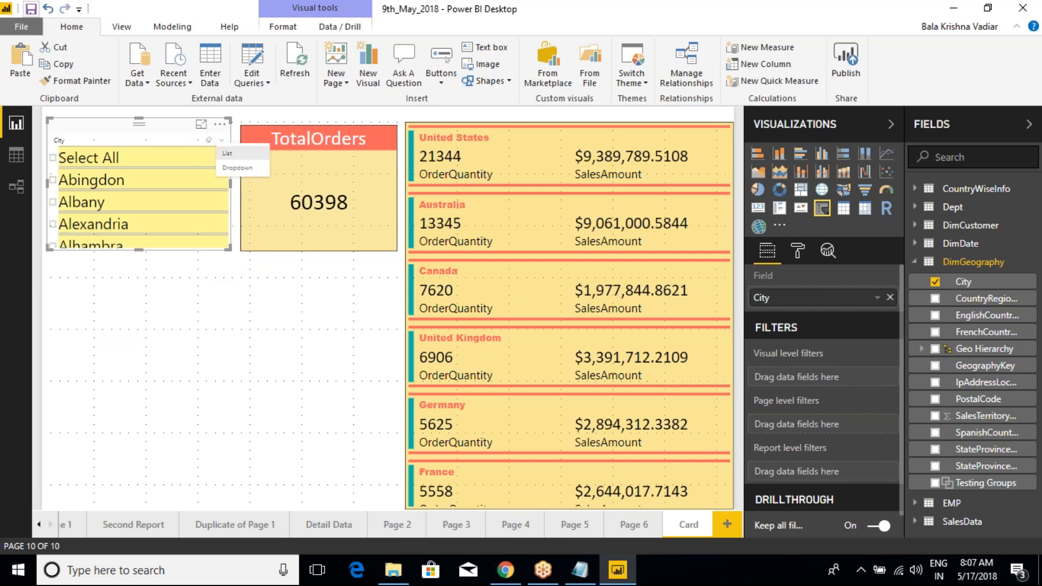
pyautogui.click(237, 168)
pyautogui.moveTo(229, 249); pyautogui.dragTo(233, 200)
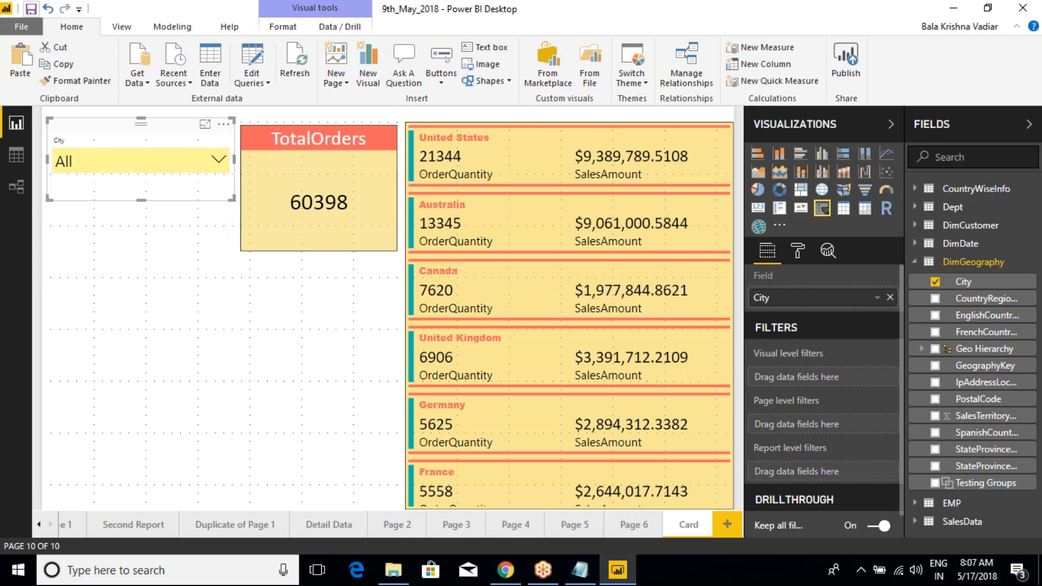
# Step: Browse the city dropdown, select Albany, Alexandria and Alhambra, and clear the selections
pyautogui.click(220, 160)
pyautogui.scroll(-20, 140, 220)
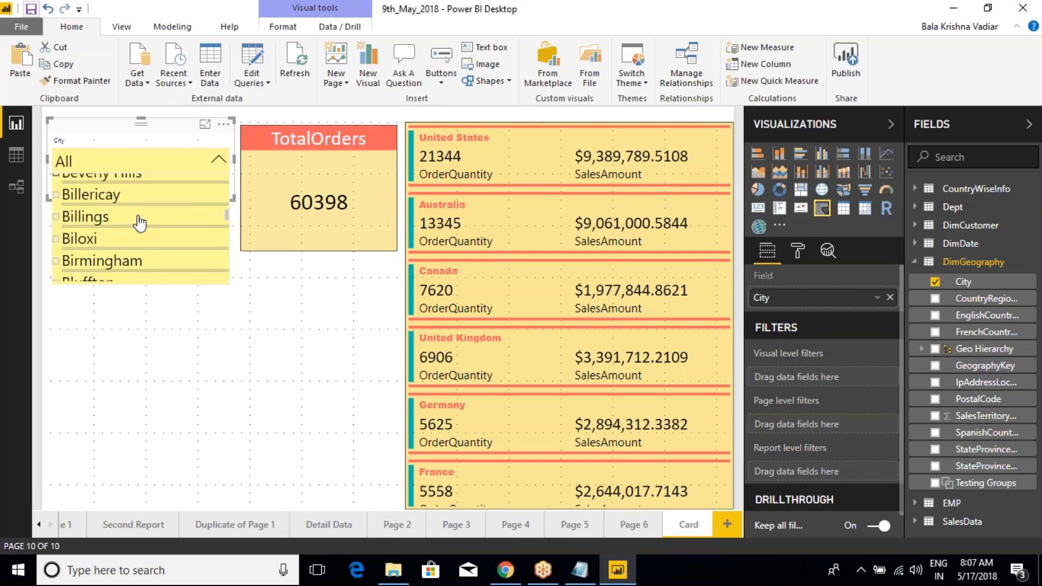
pyautogui.scroll(20, 68, 247)
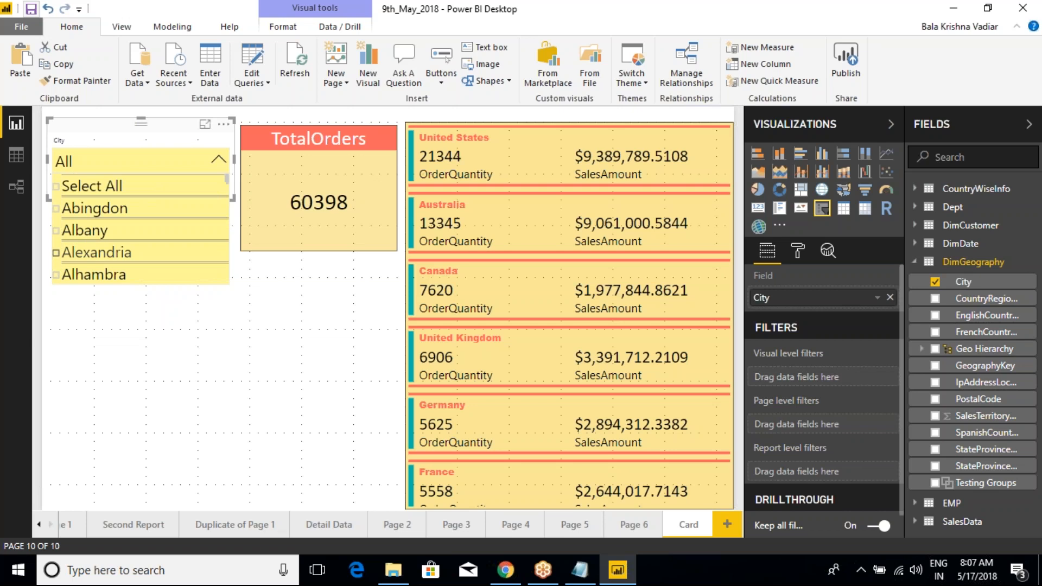
pyautogui.click(57, 231)
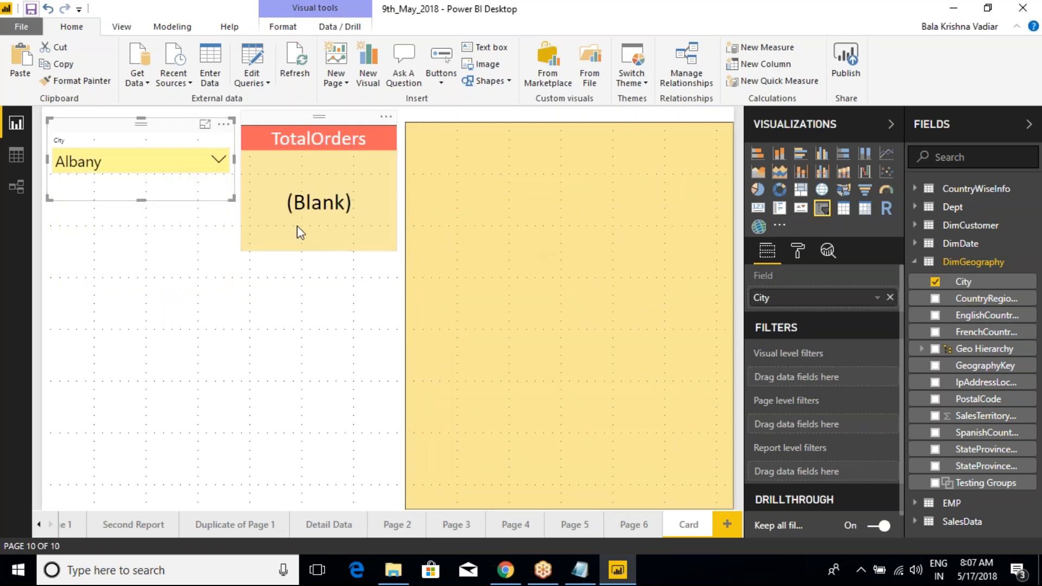
pyautogui.click(219, 160)
pyautogui.click(57, 253)
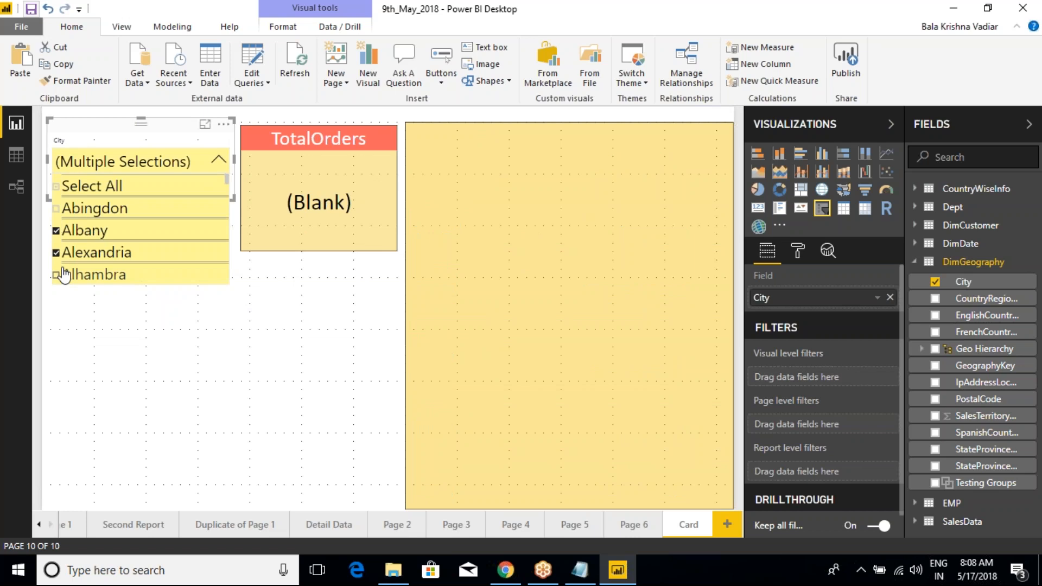
pyautogui.click(57, 275)
pyautogui.click(220, 158)
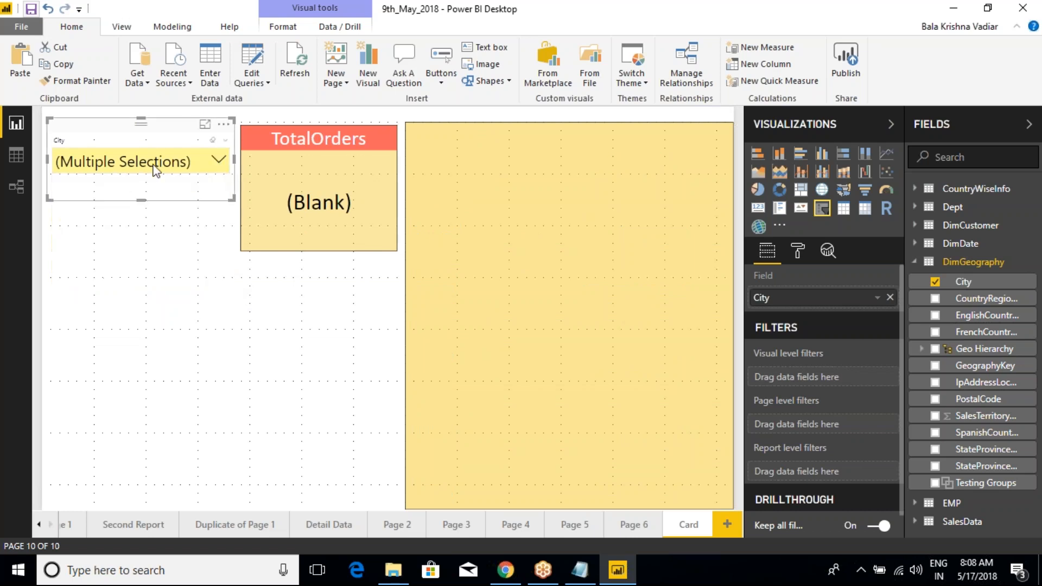
pyautogui.click(213, 141)
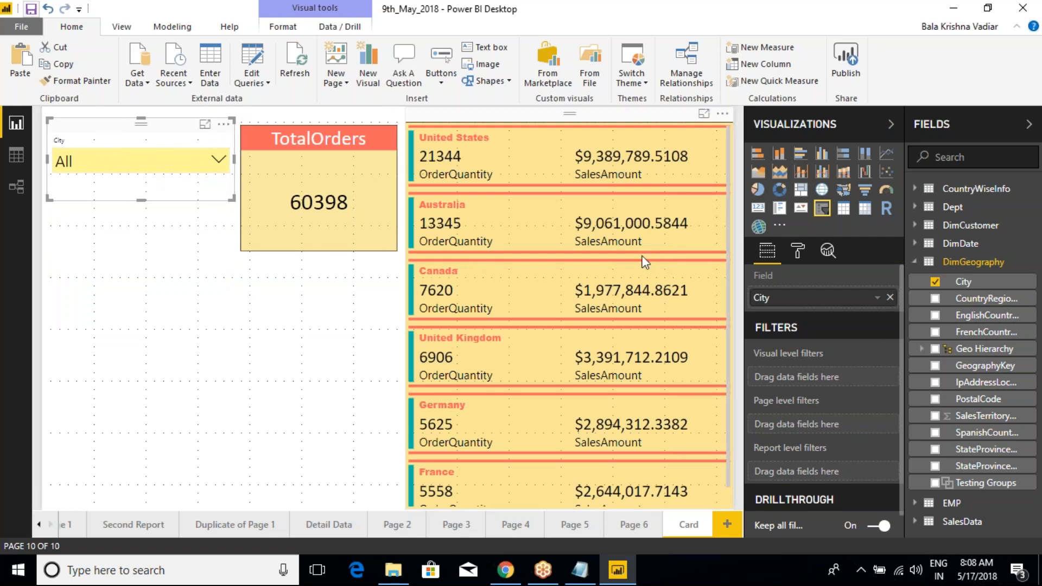
# Step: Replace the slicer's City field with EnglishCountryRegionName and check the country entries in the dropdown
pyautogui.moveTo(971, 316); pyautogui.dragTo(819, 300)
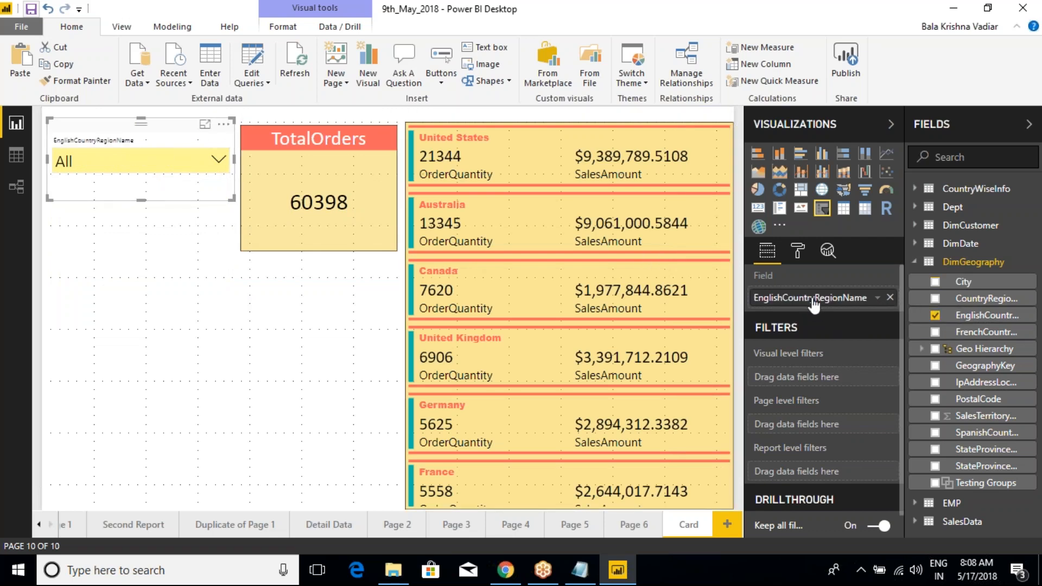
pyautogui.click(219, 160)
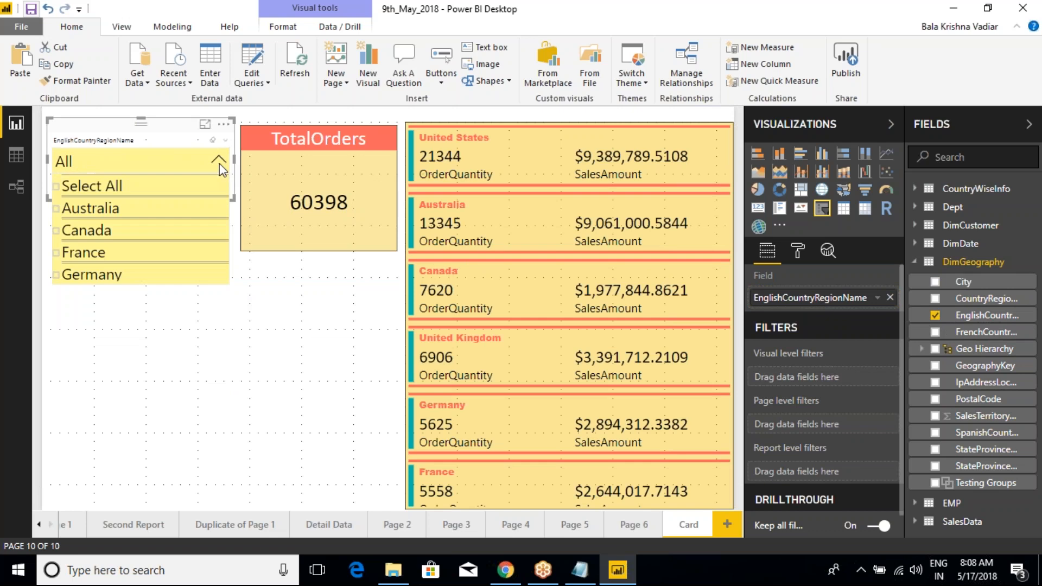
pyautogui.scroll(-2, 144, 232)
pyautogui.scroll(2, 146, 238)
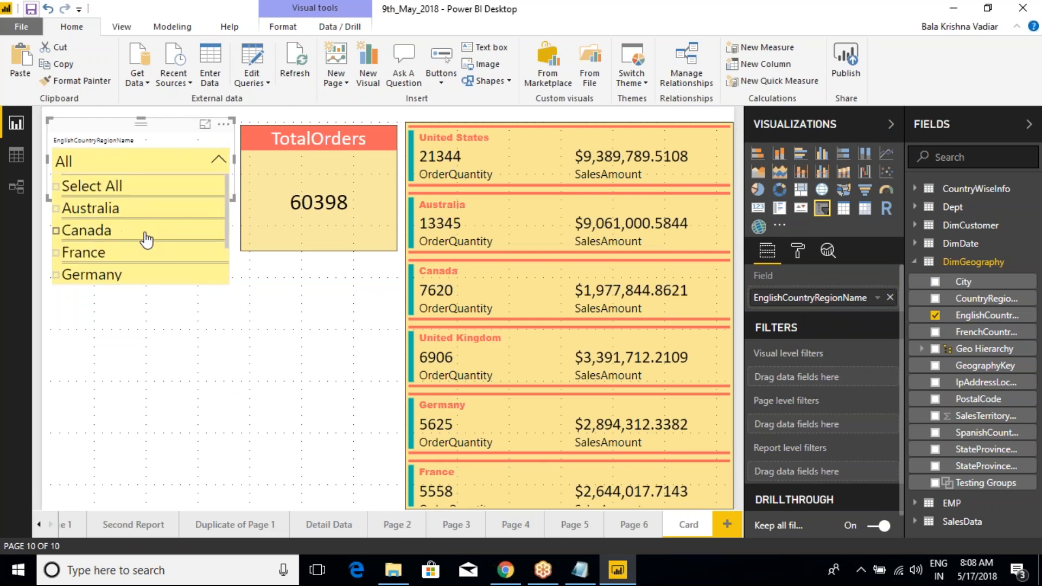
pyautogui.click(151, 118)
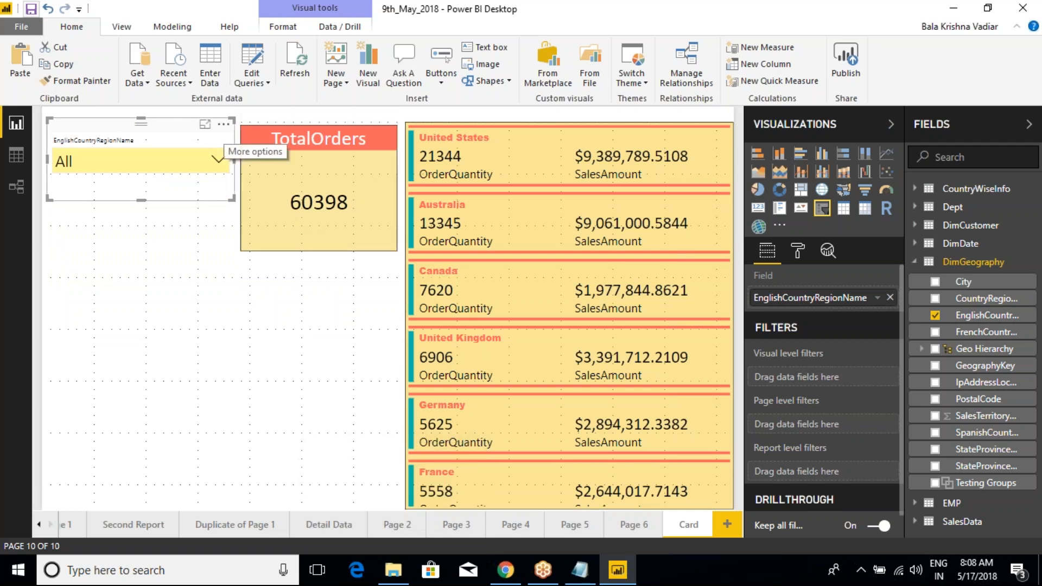
# Step: Examine the additional options offered by the slicer, the TotalOrders card and the multi-row card
pyautogui.click(223, 124)
pyautogui.click(342, 128)
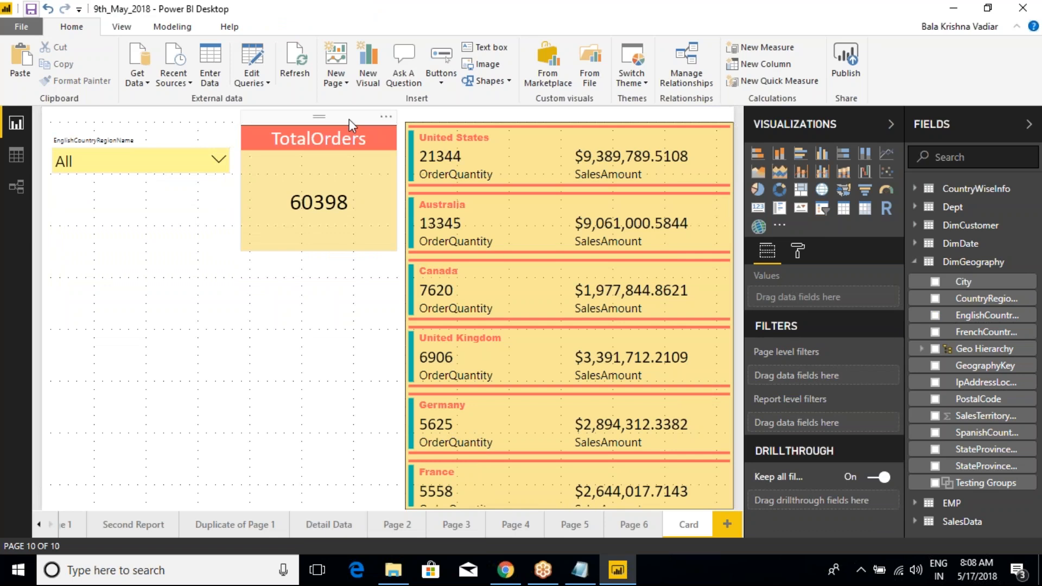
pyautogui.click(386, 116)
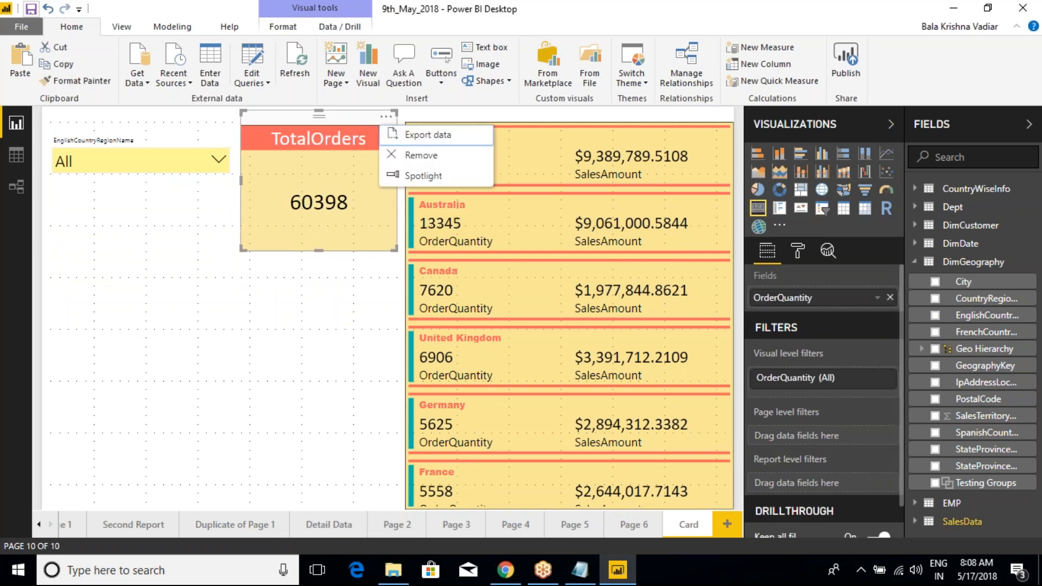
pyautogui.click(550, 245)
pyautogui.click(619, 134)
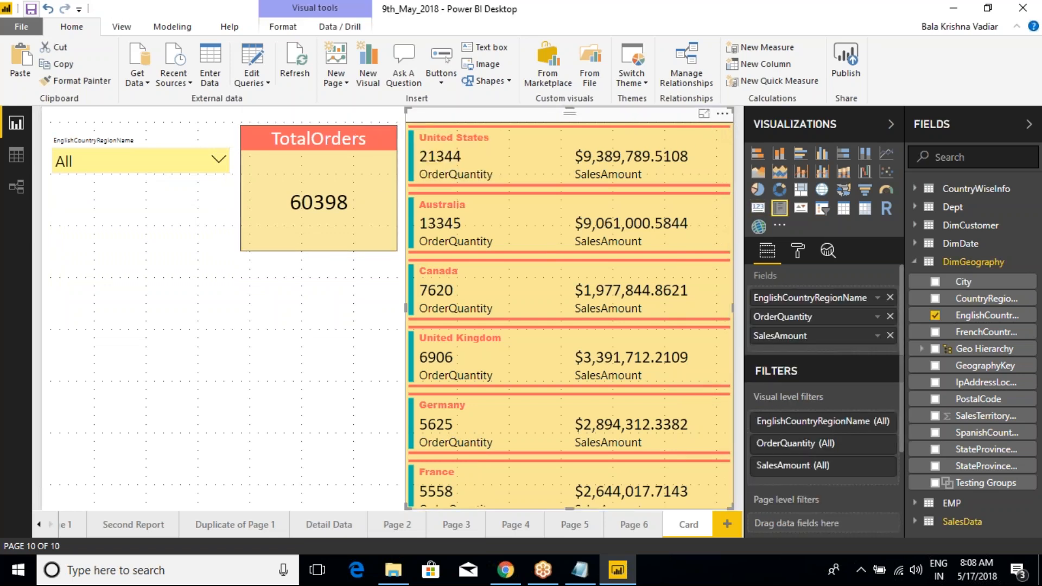
pyautogui.click(723, 113)
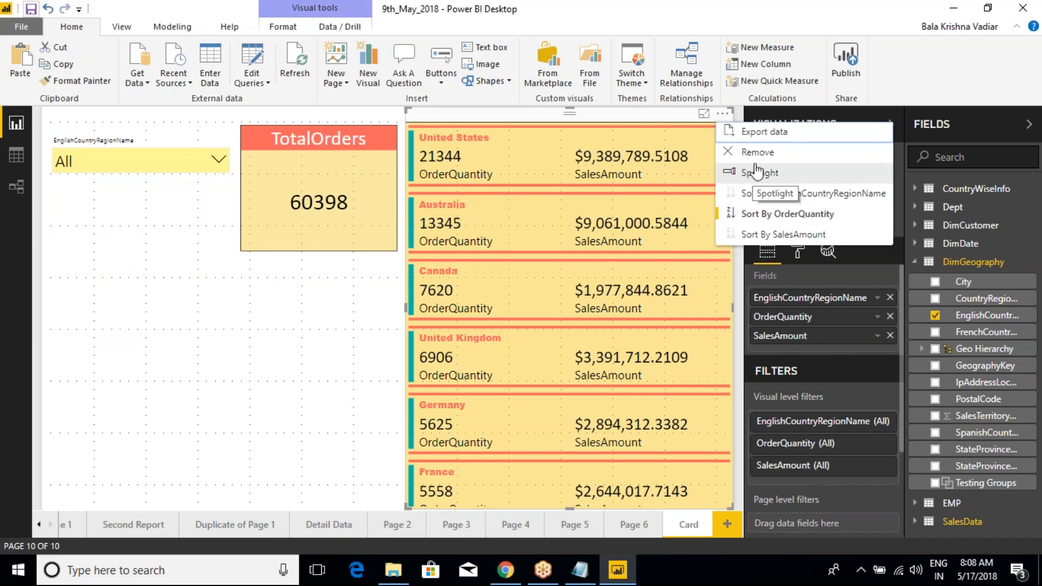
pyautogui.click(279, 350)
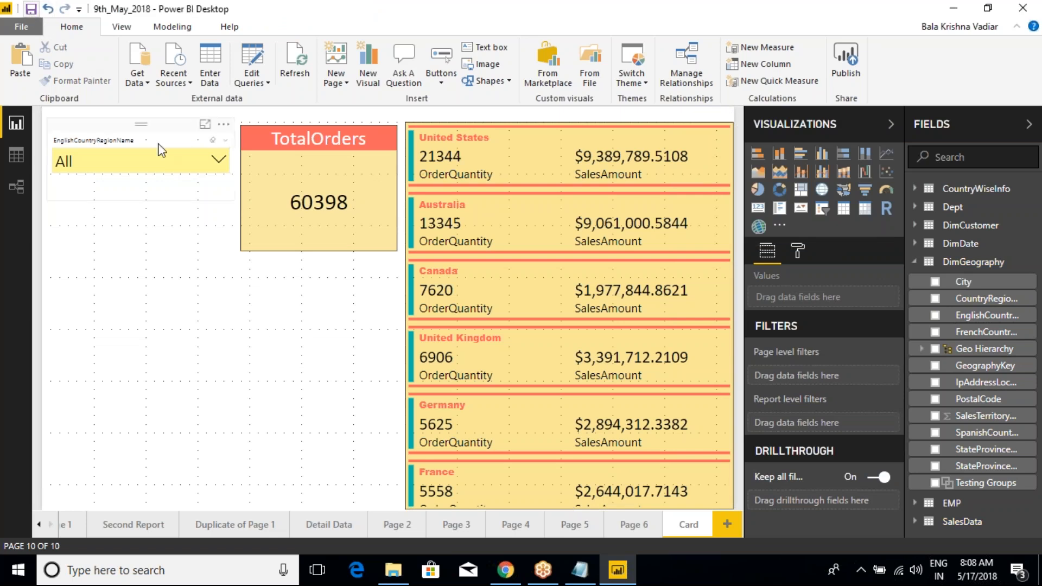
# Step: Turn on the border of the country slicer
pyautogui.click(211, 162)
pyautogui.click(797, 250)
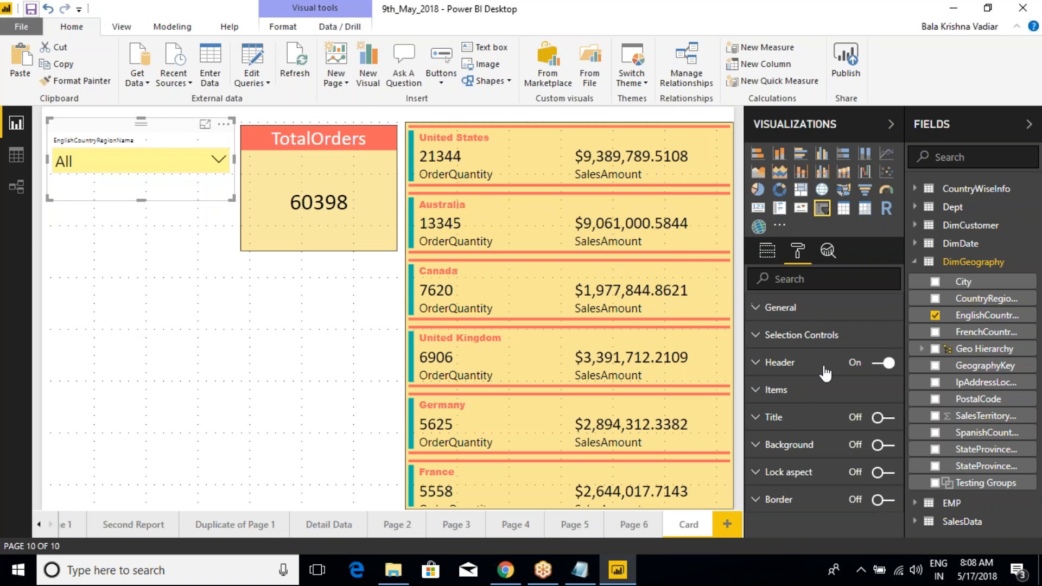
pyautogui.click(883, 501)
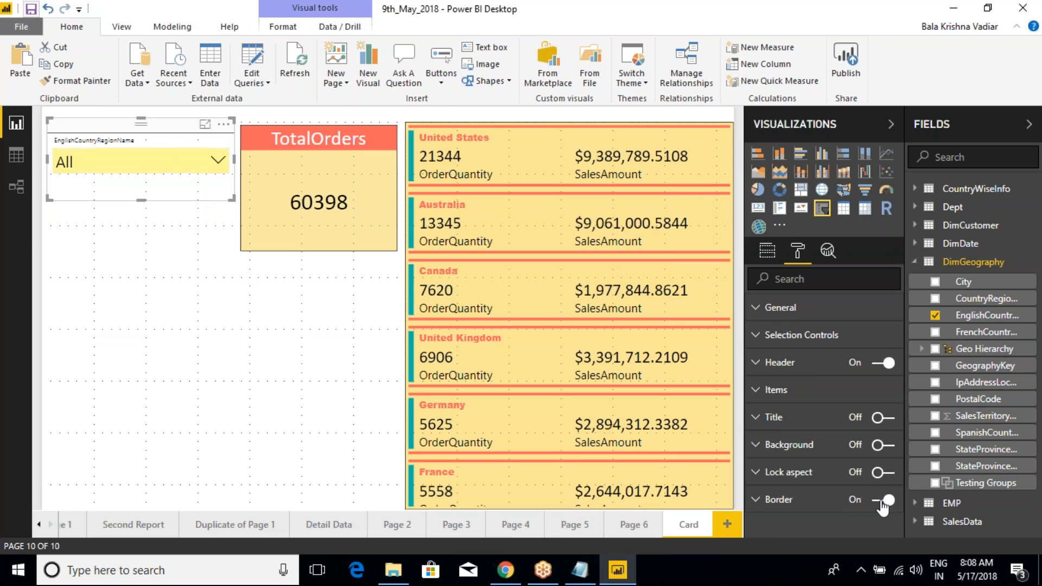
pyautogui.click(893, 18)
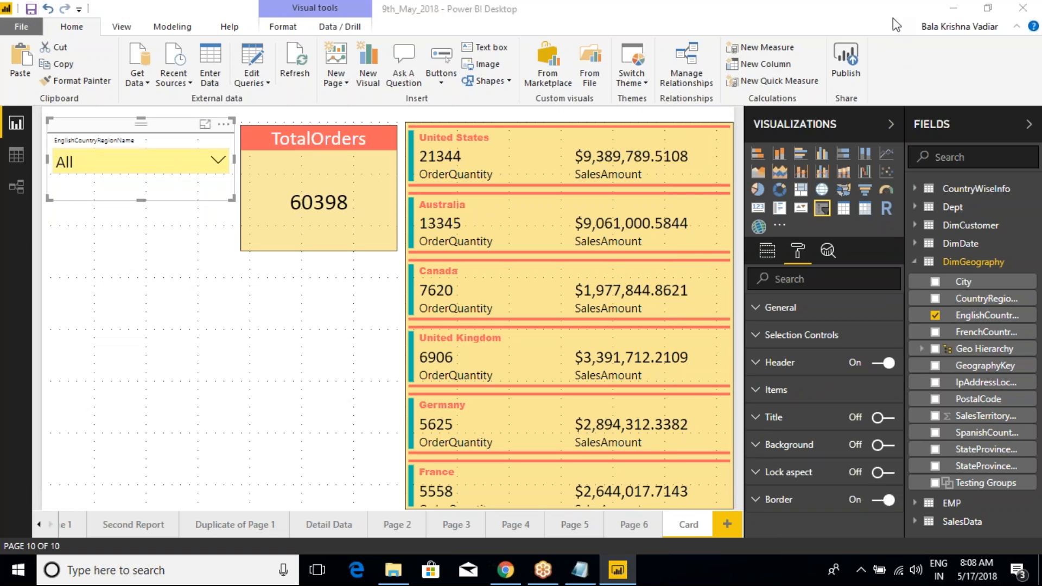